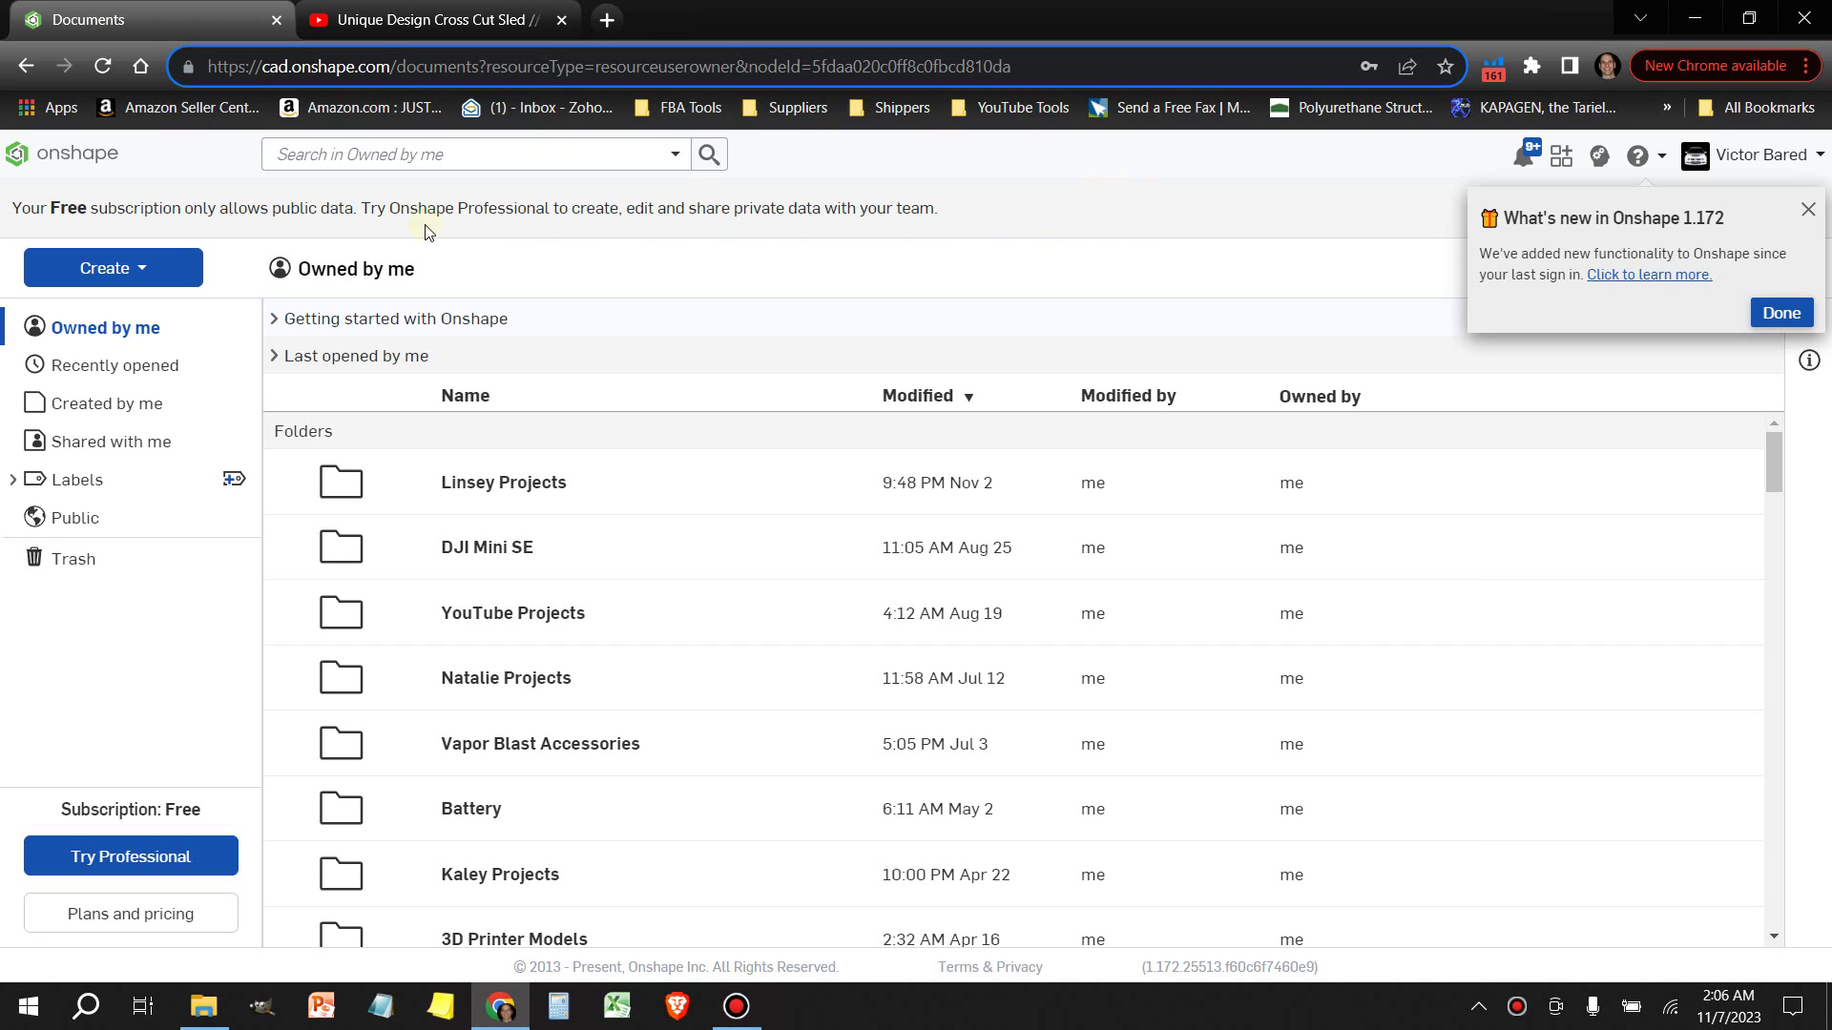
Begin creating a new Onshape document, then cancel it
click(122, 279)
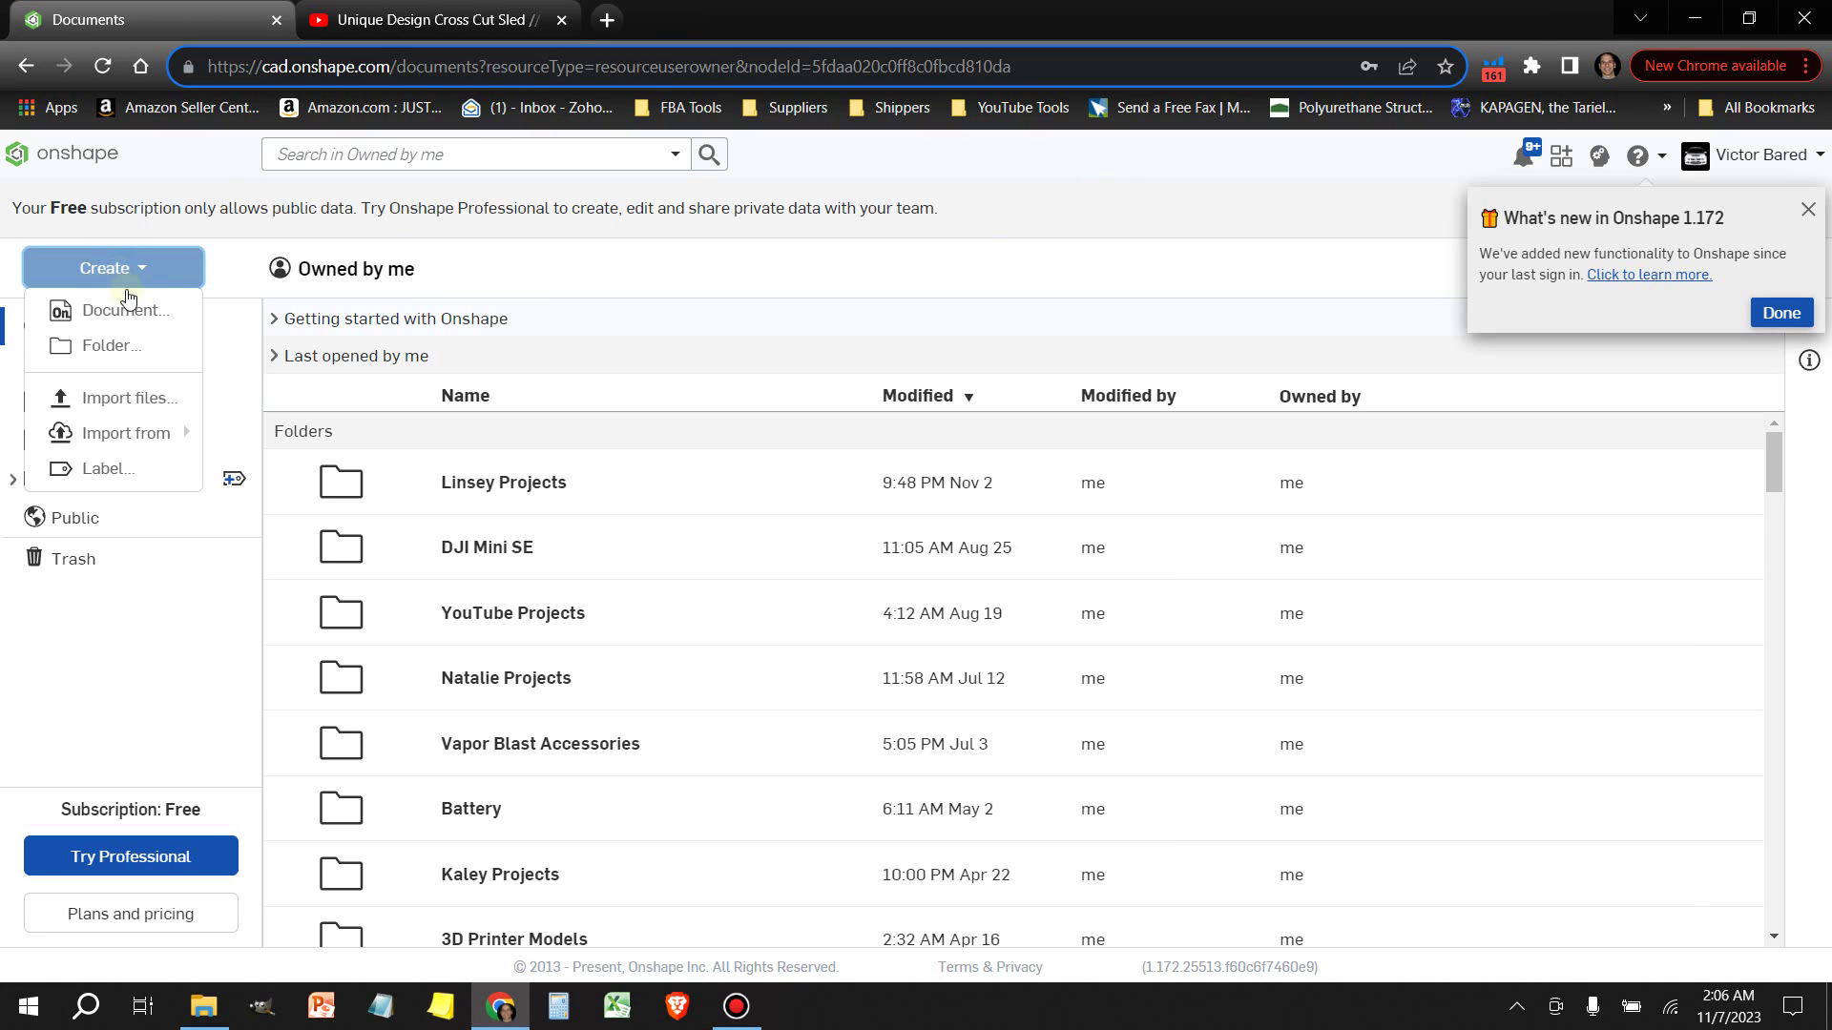
click(131, 310)
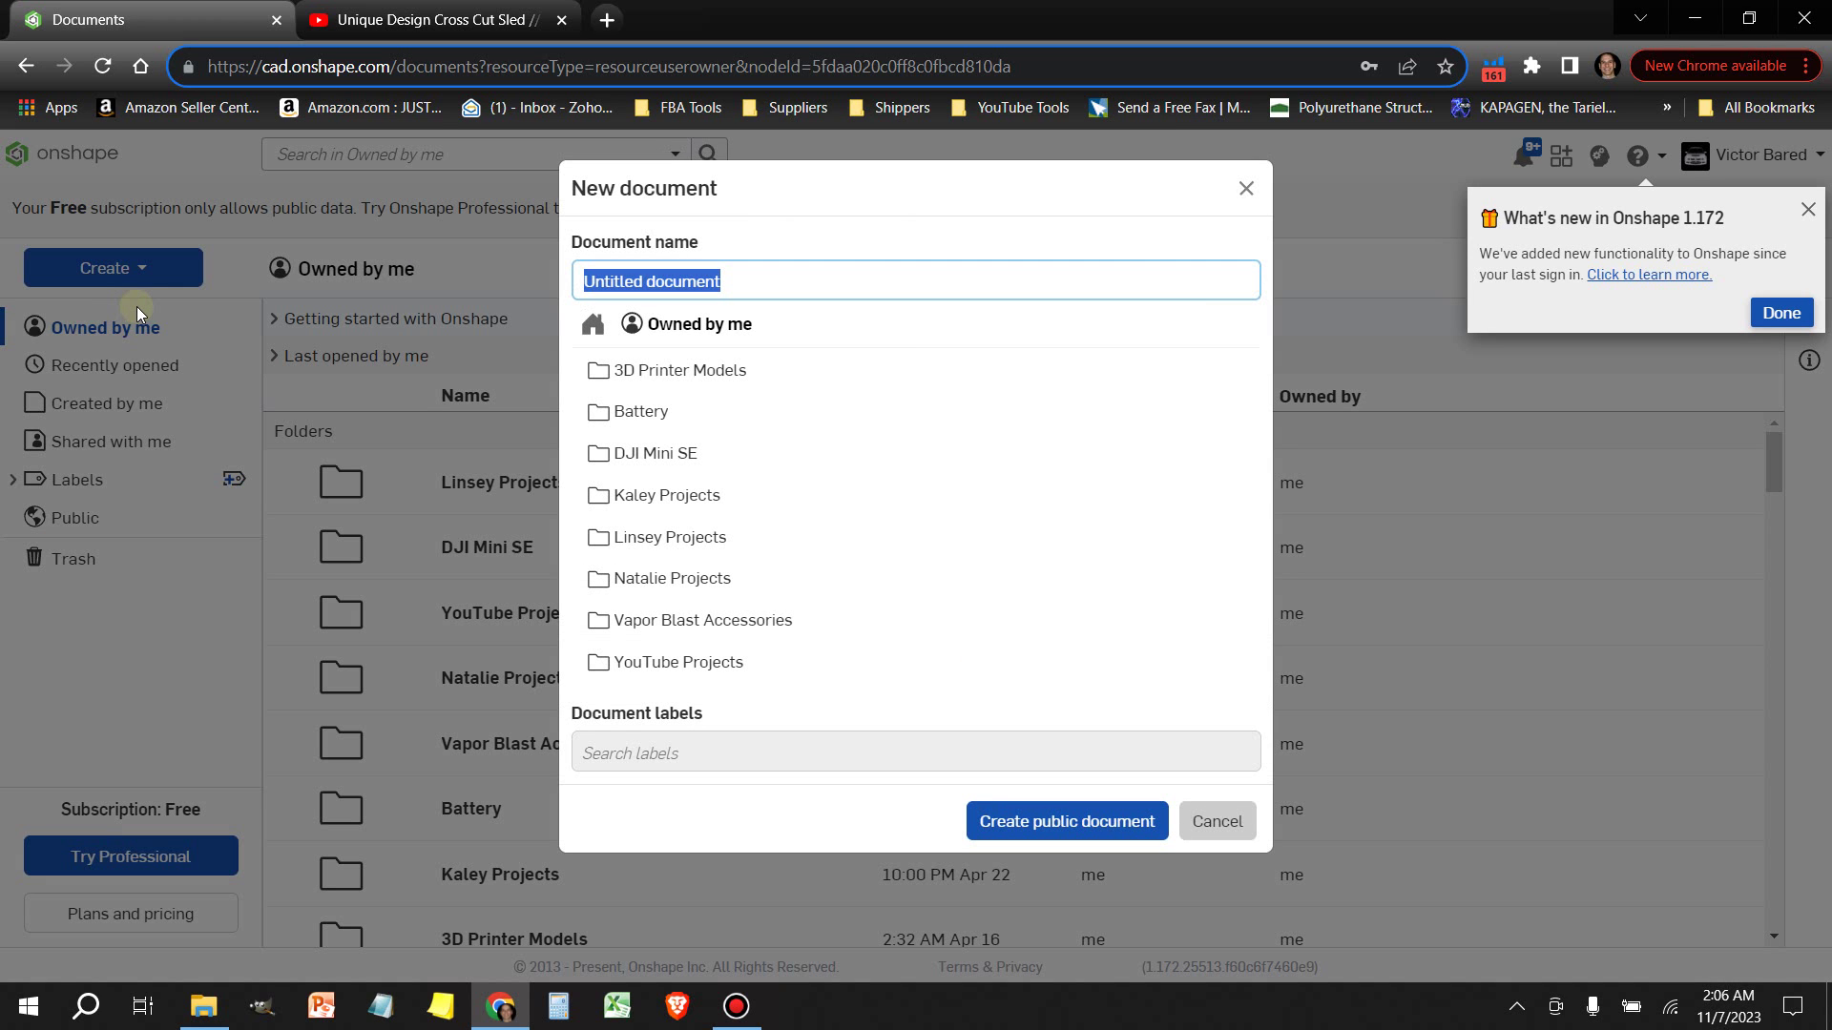
click(1212, 836)
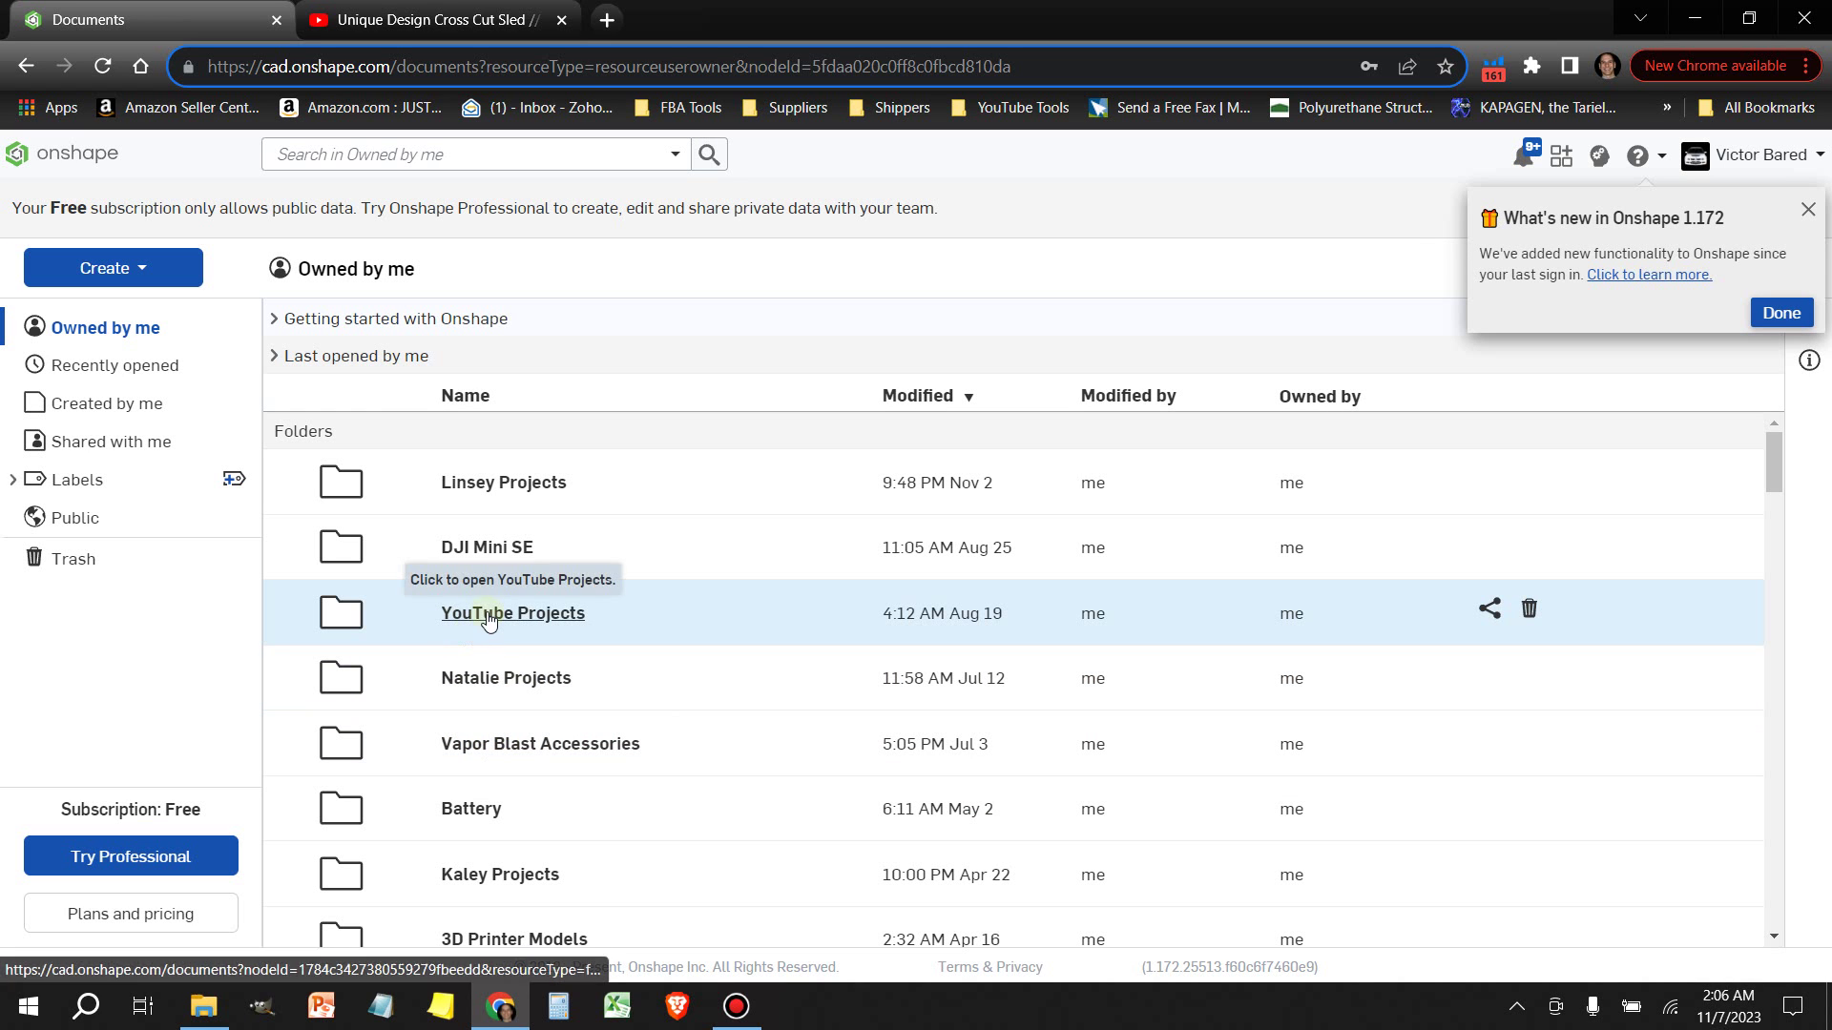
Create the 'Custom Wall Plate' document inside the YouTube Projects folder, then bring up File Explorer
click(487, 613)
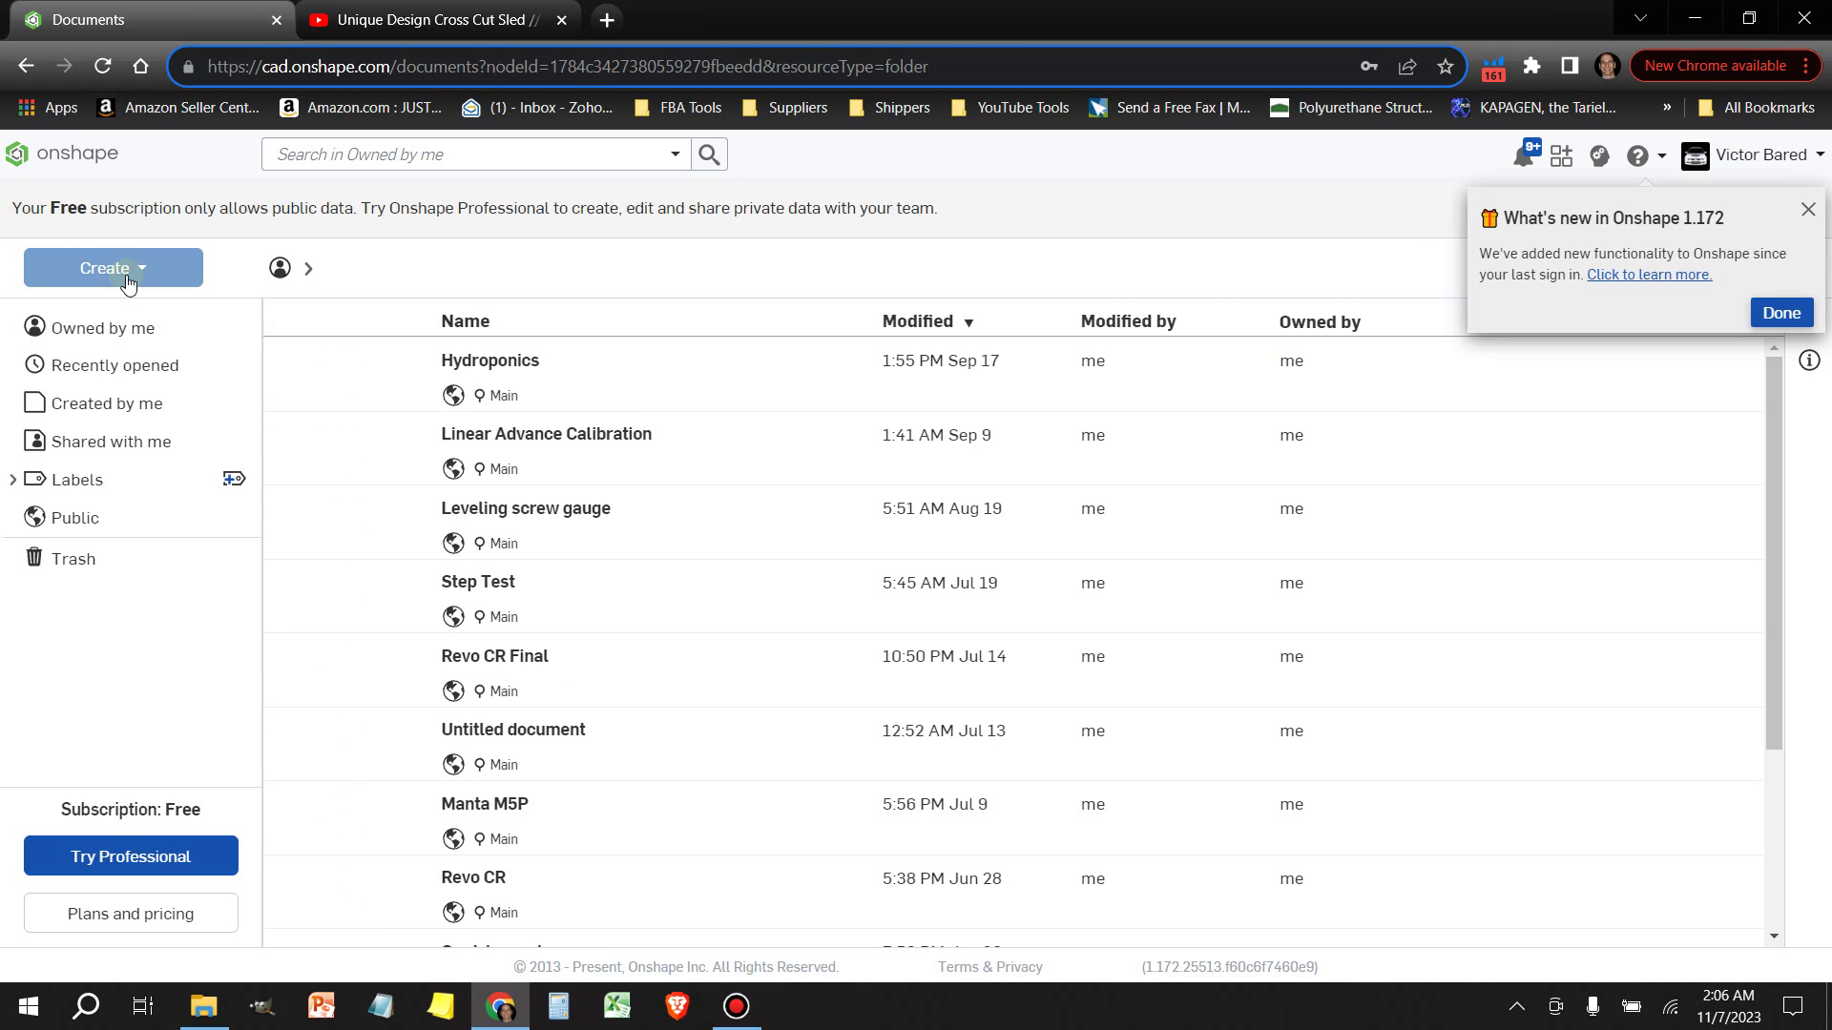
click(129, 278)
click(124, 311)
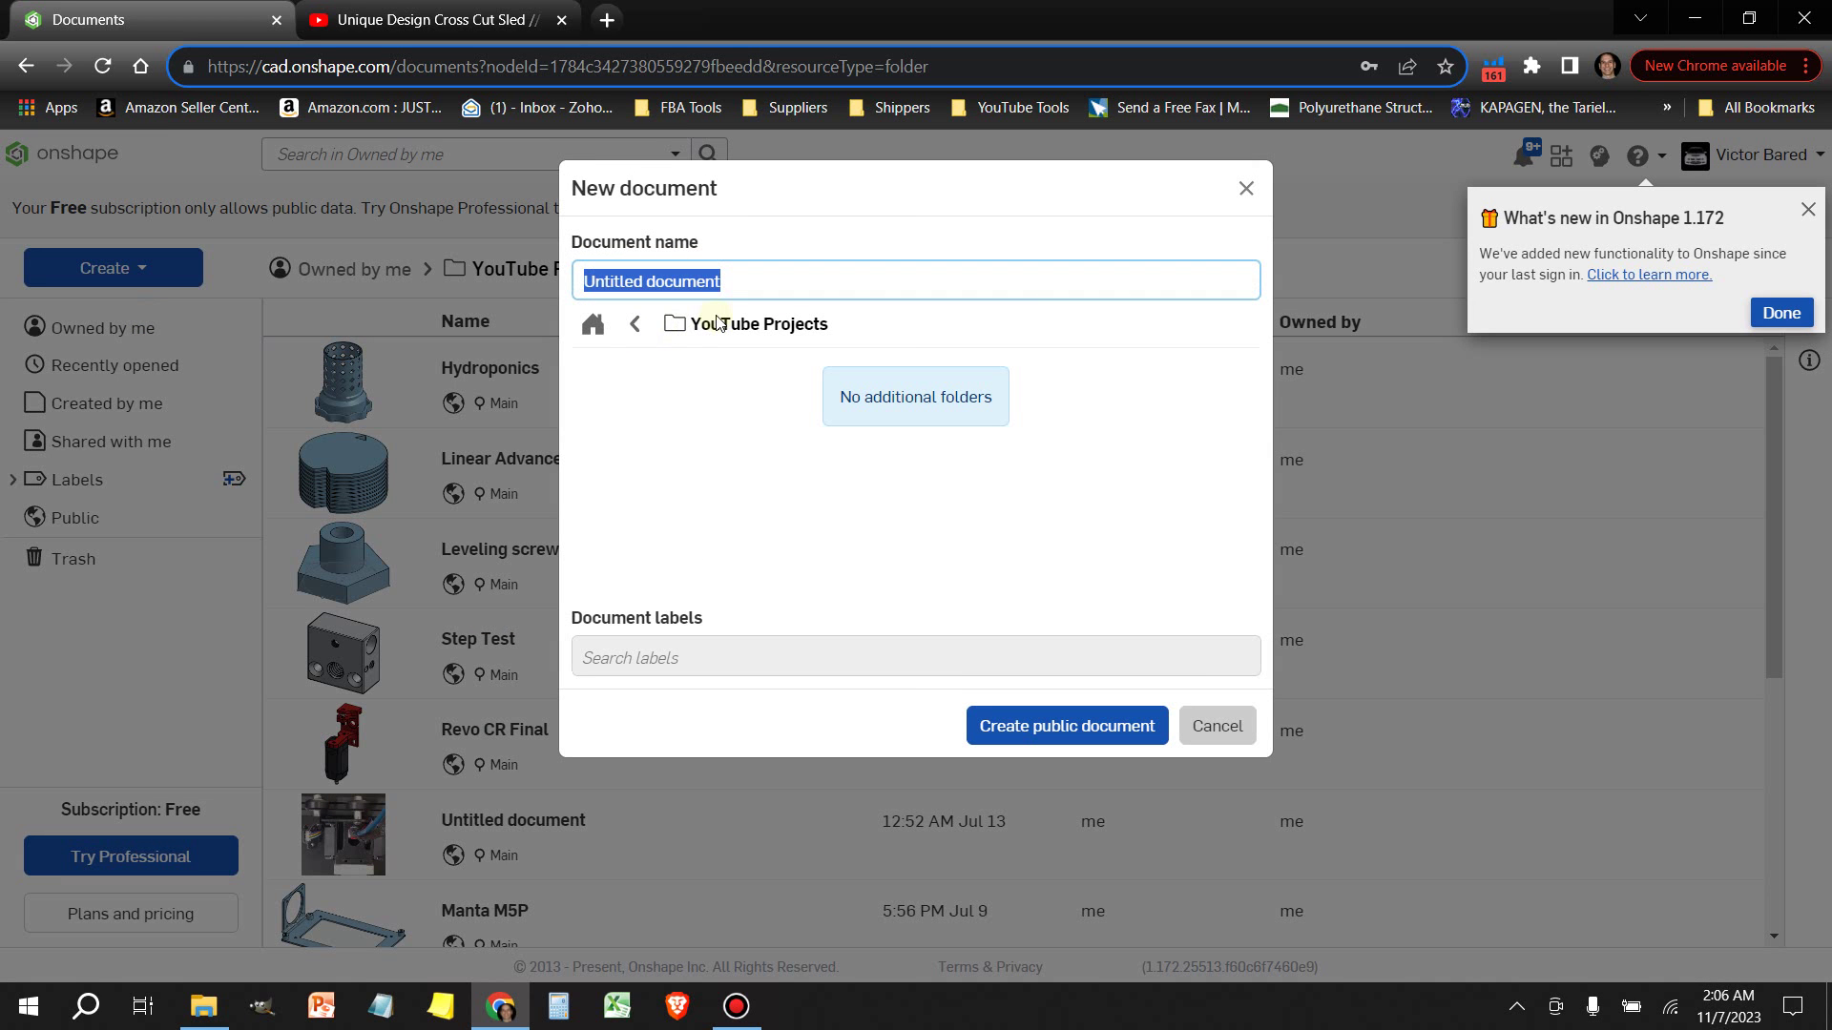
text(Custom Wall Plate)
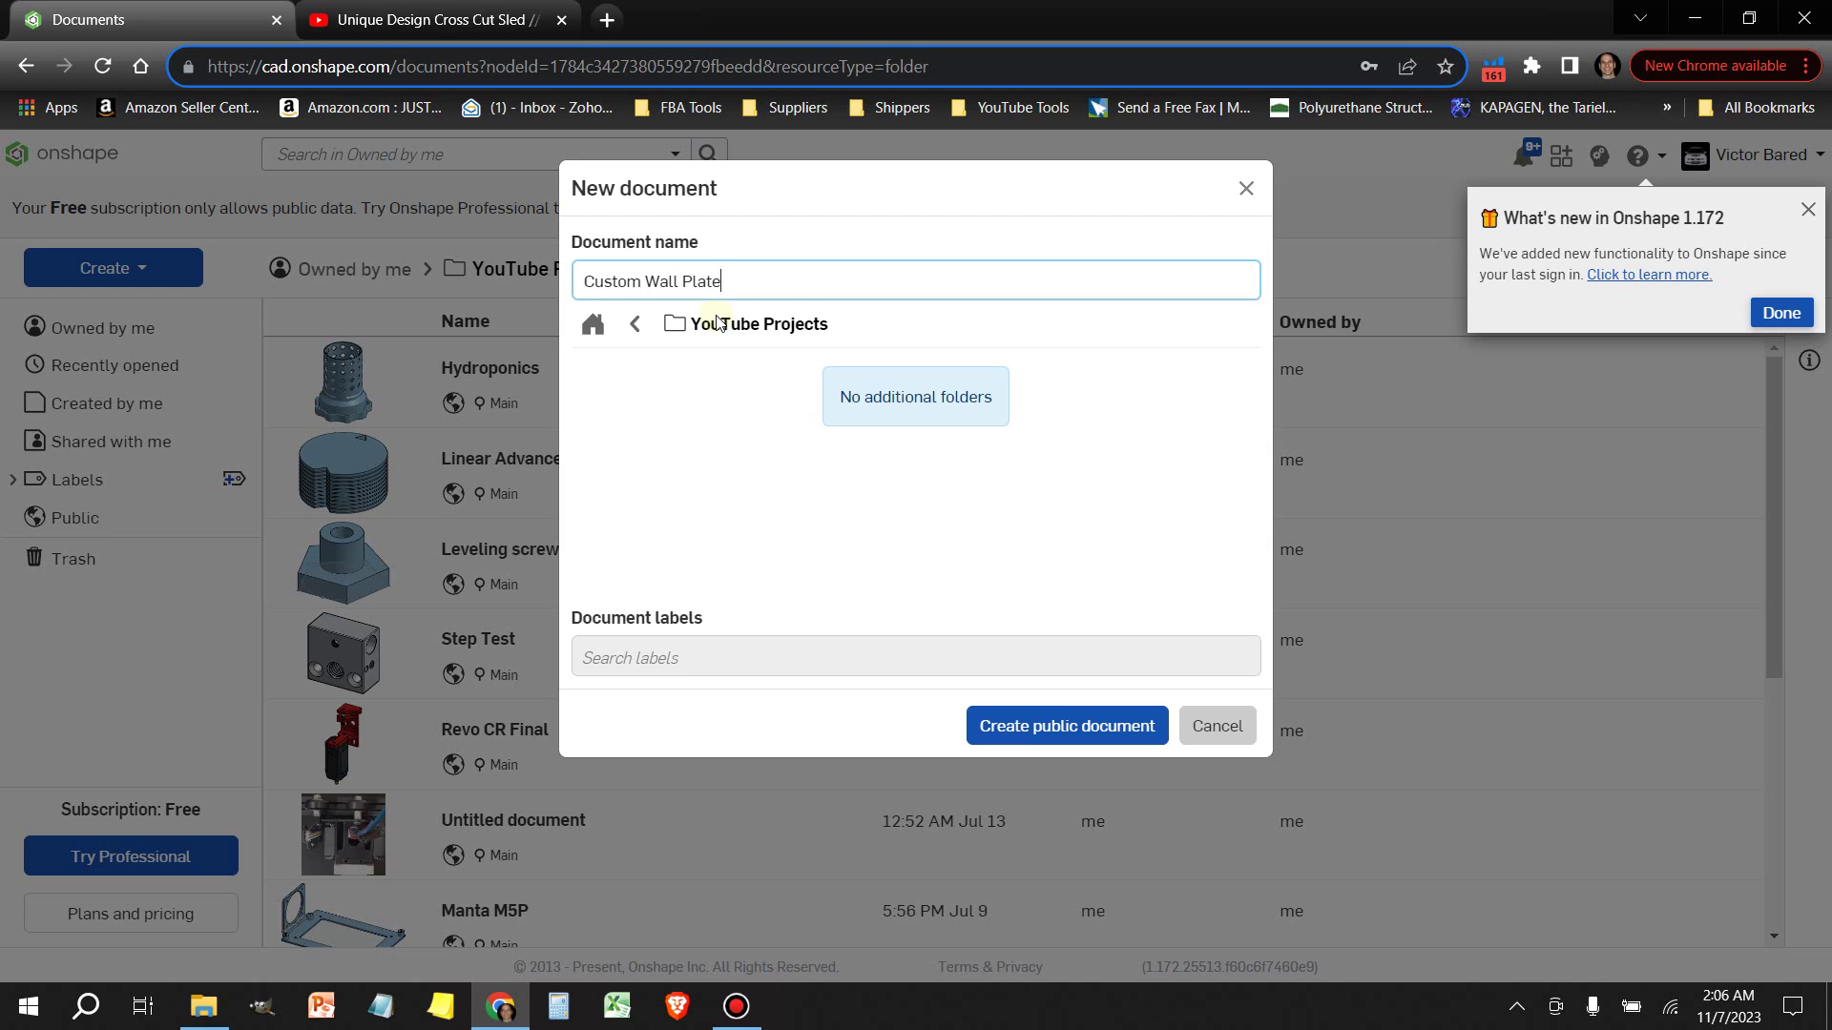
key(Return)
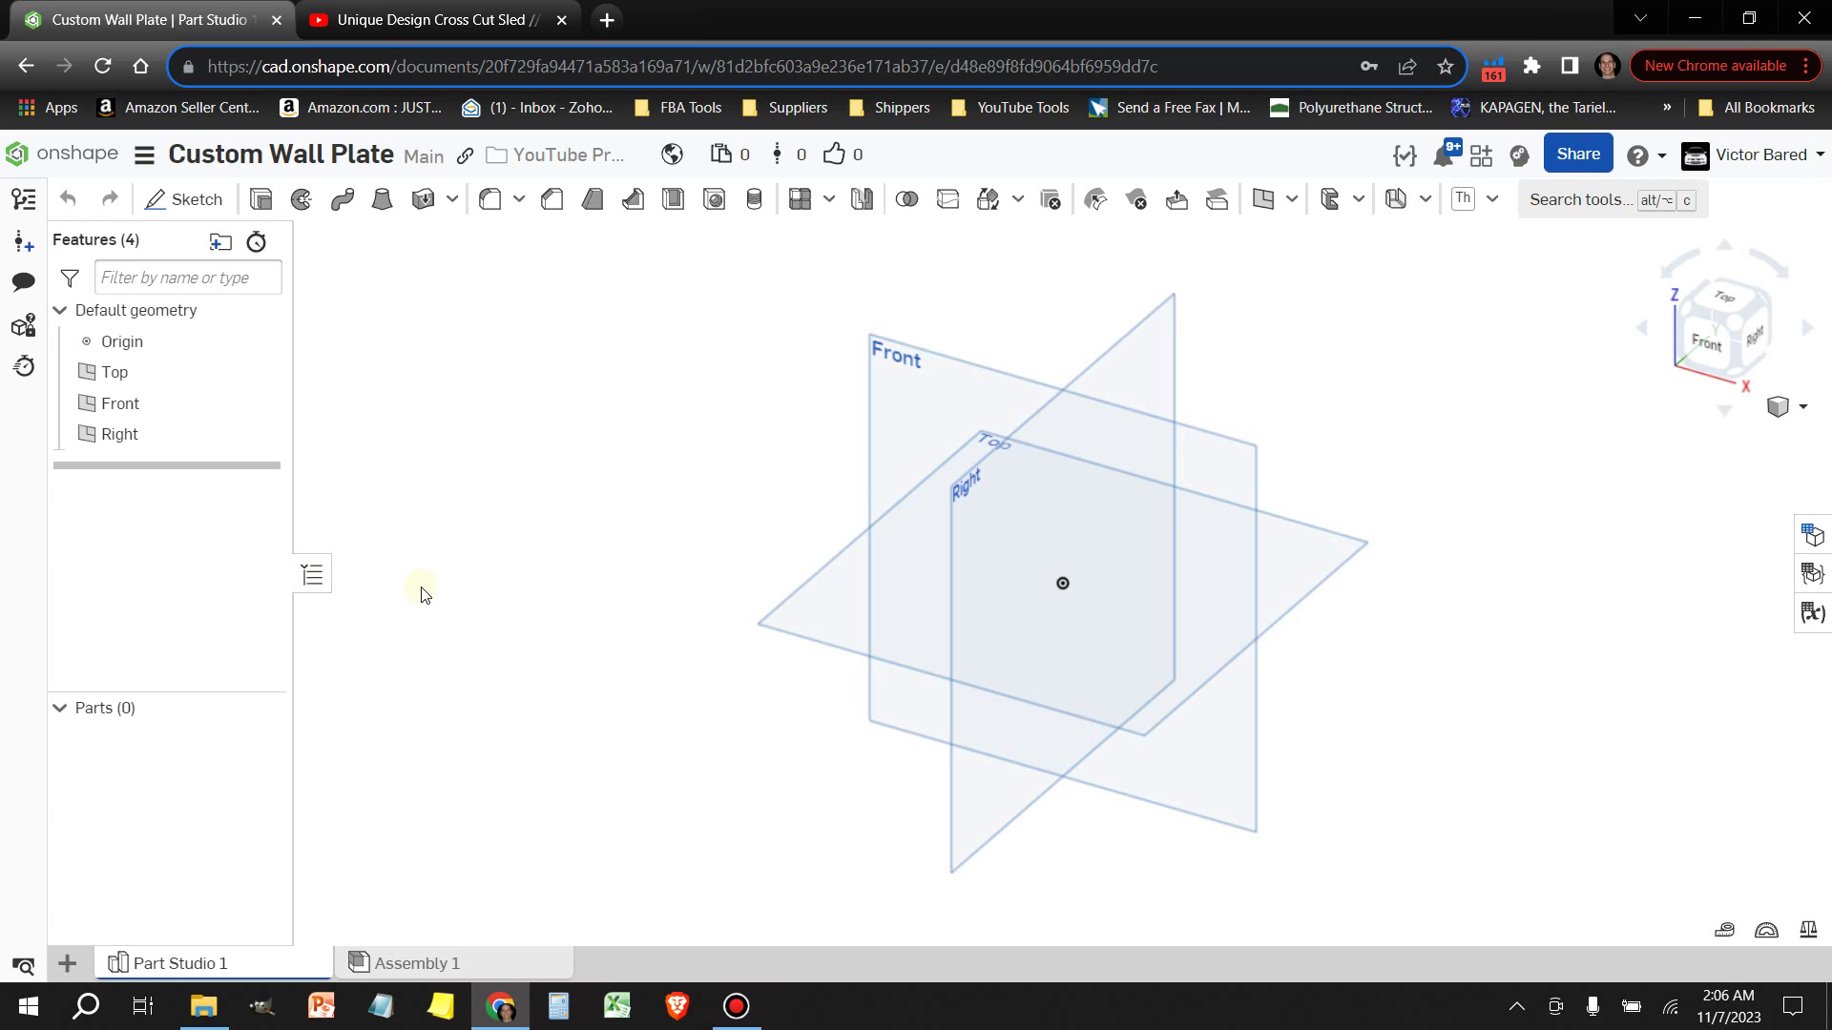
mouse_move(421, 592)
right_down()
mouse_move(426, 625)
mouse_move(410, 581)
mouse_move(453, 595)
right_up()
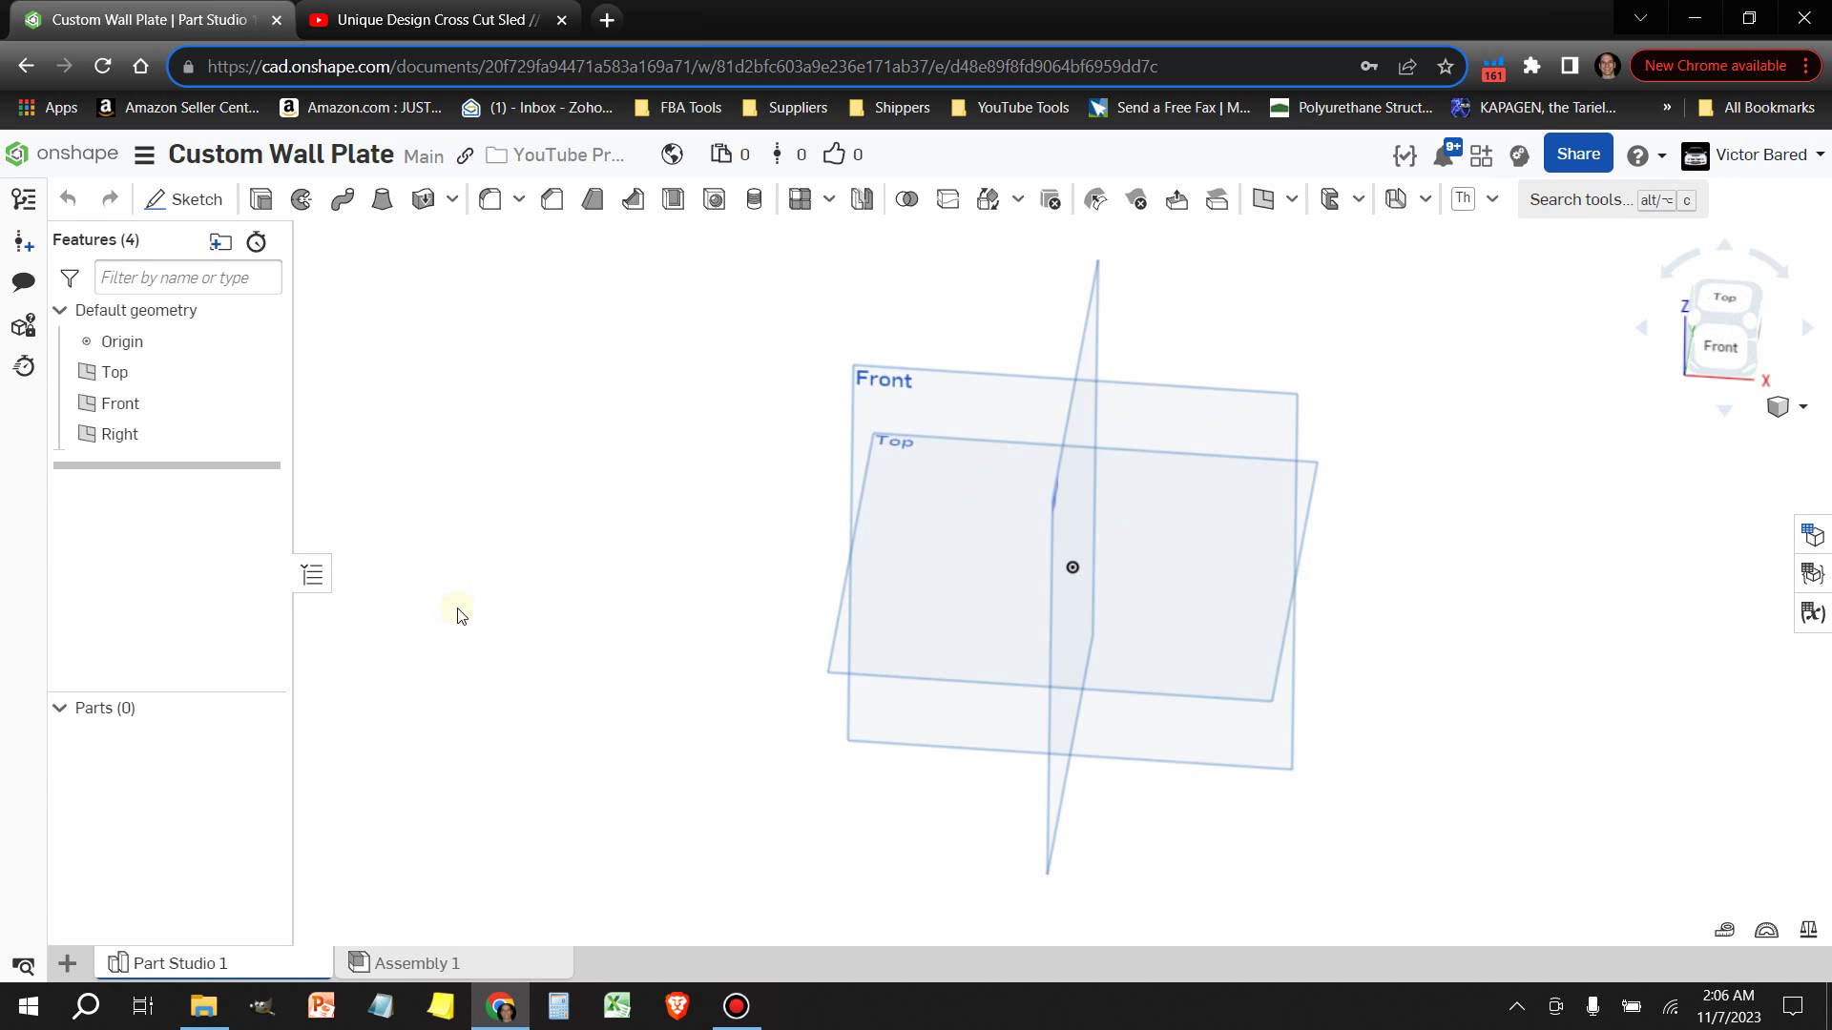
click(205, 1011)
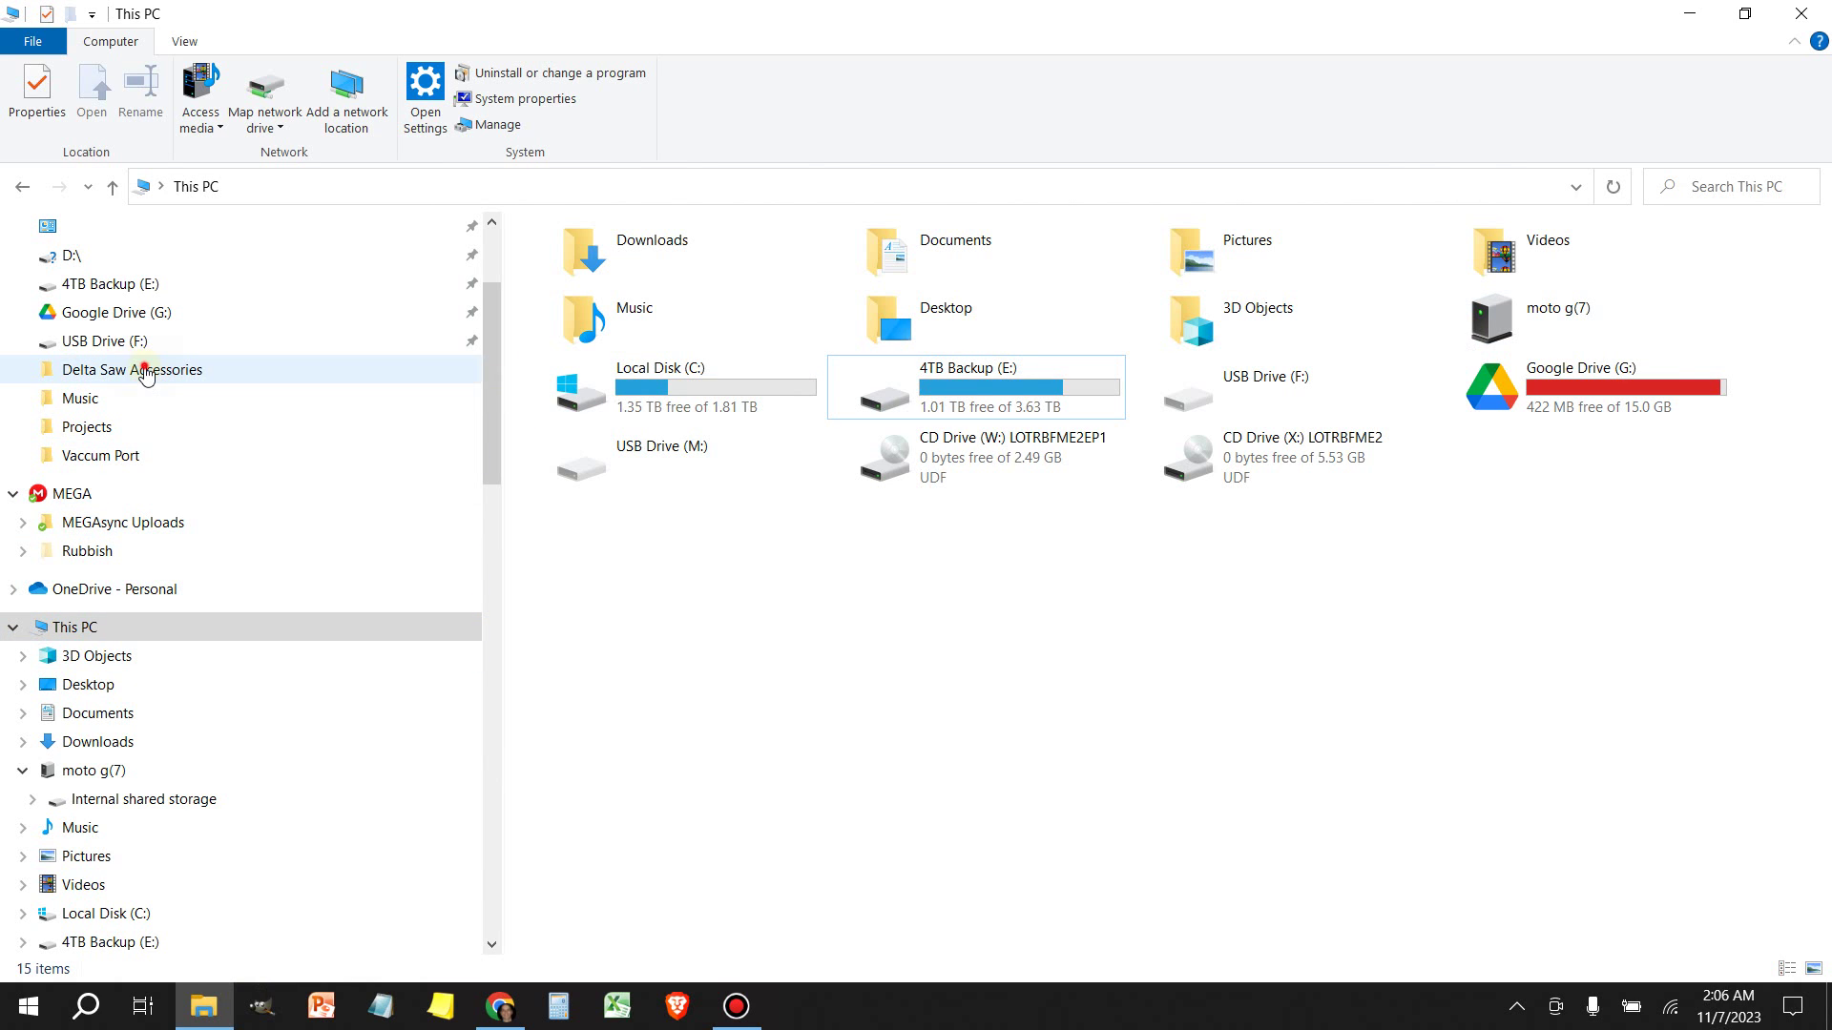
Navigate to 4TB Backup > YouTube Channel > Designing and Printing a Custom Wall Plate
click(146, 372)
click(424, 187)
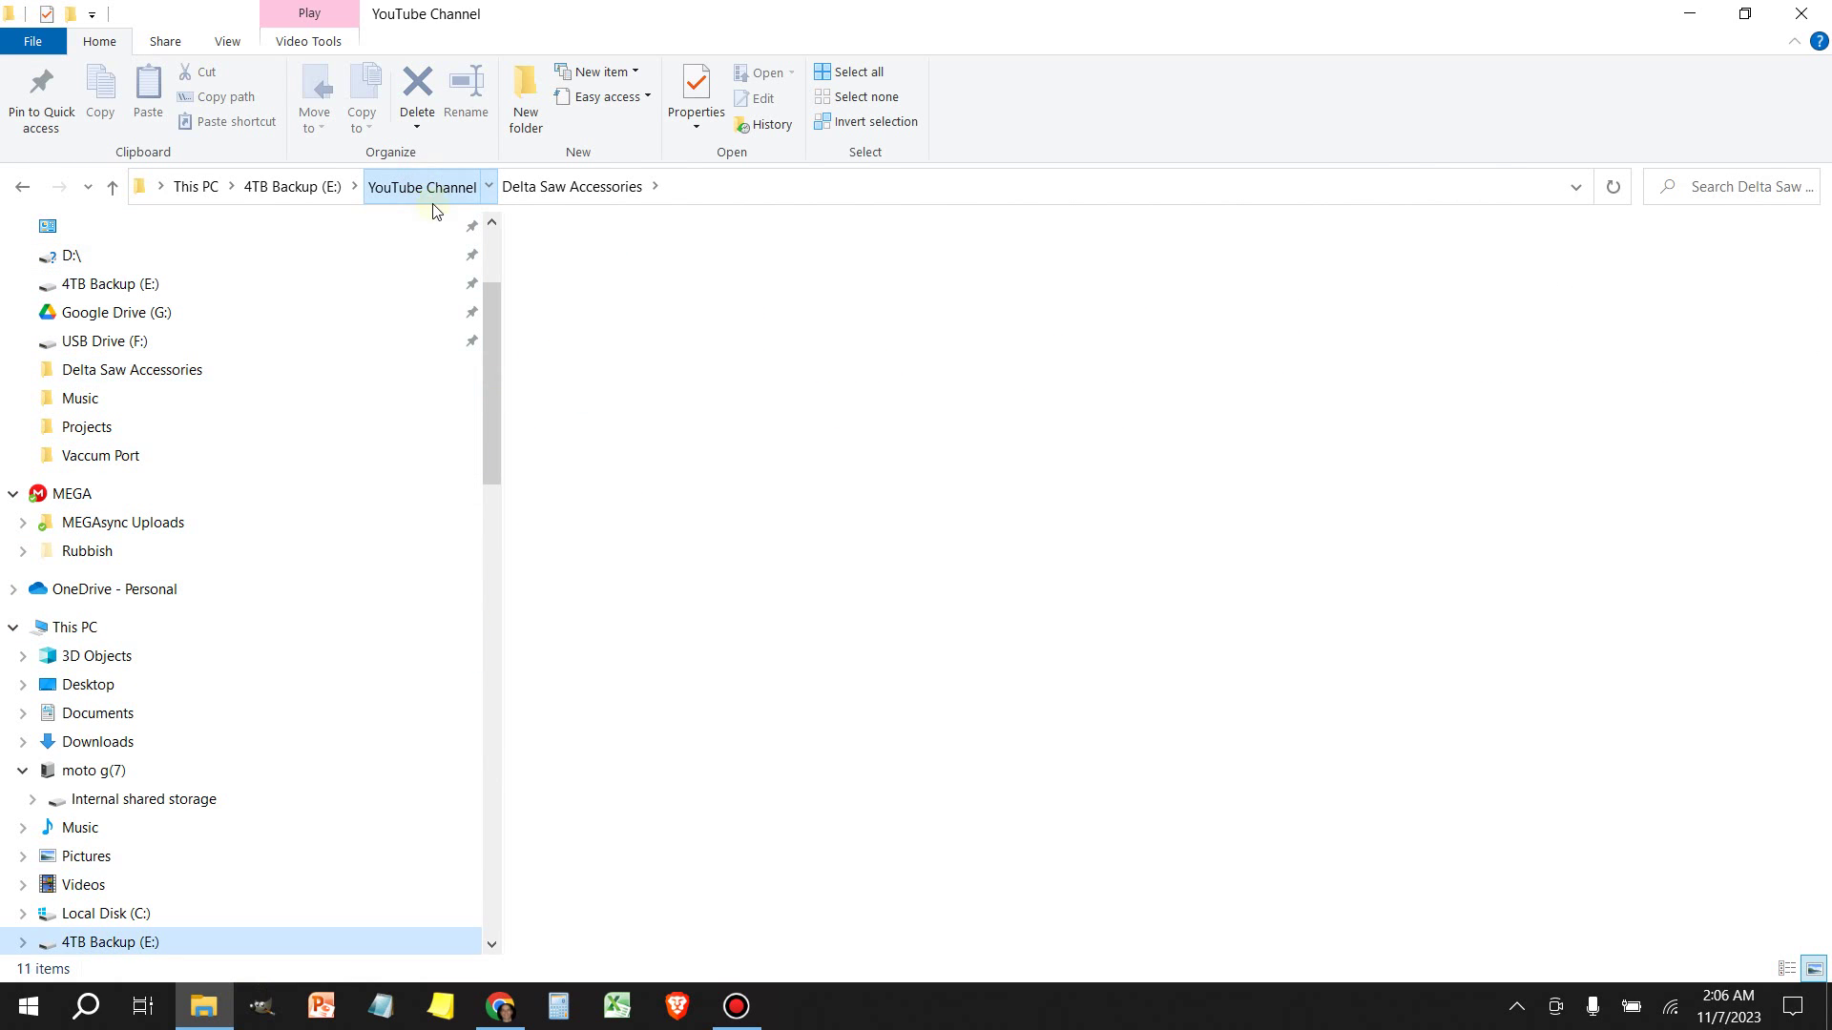
scroll(673, 668, down, 4)
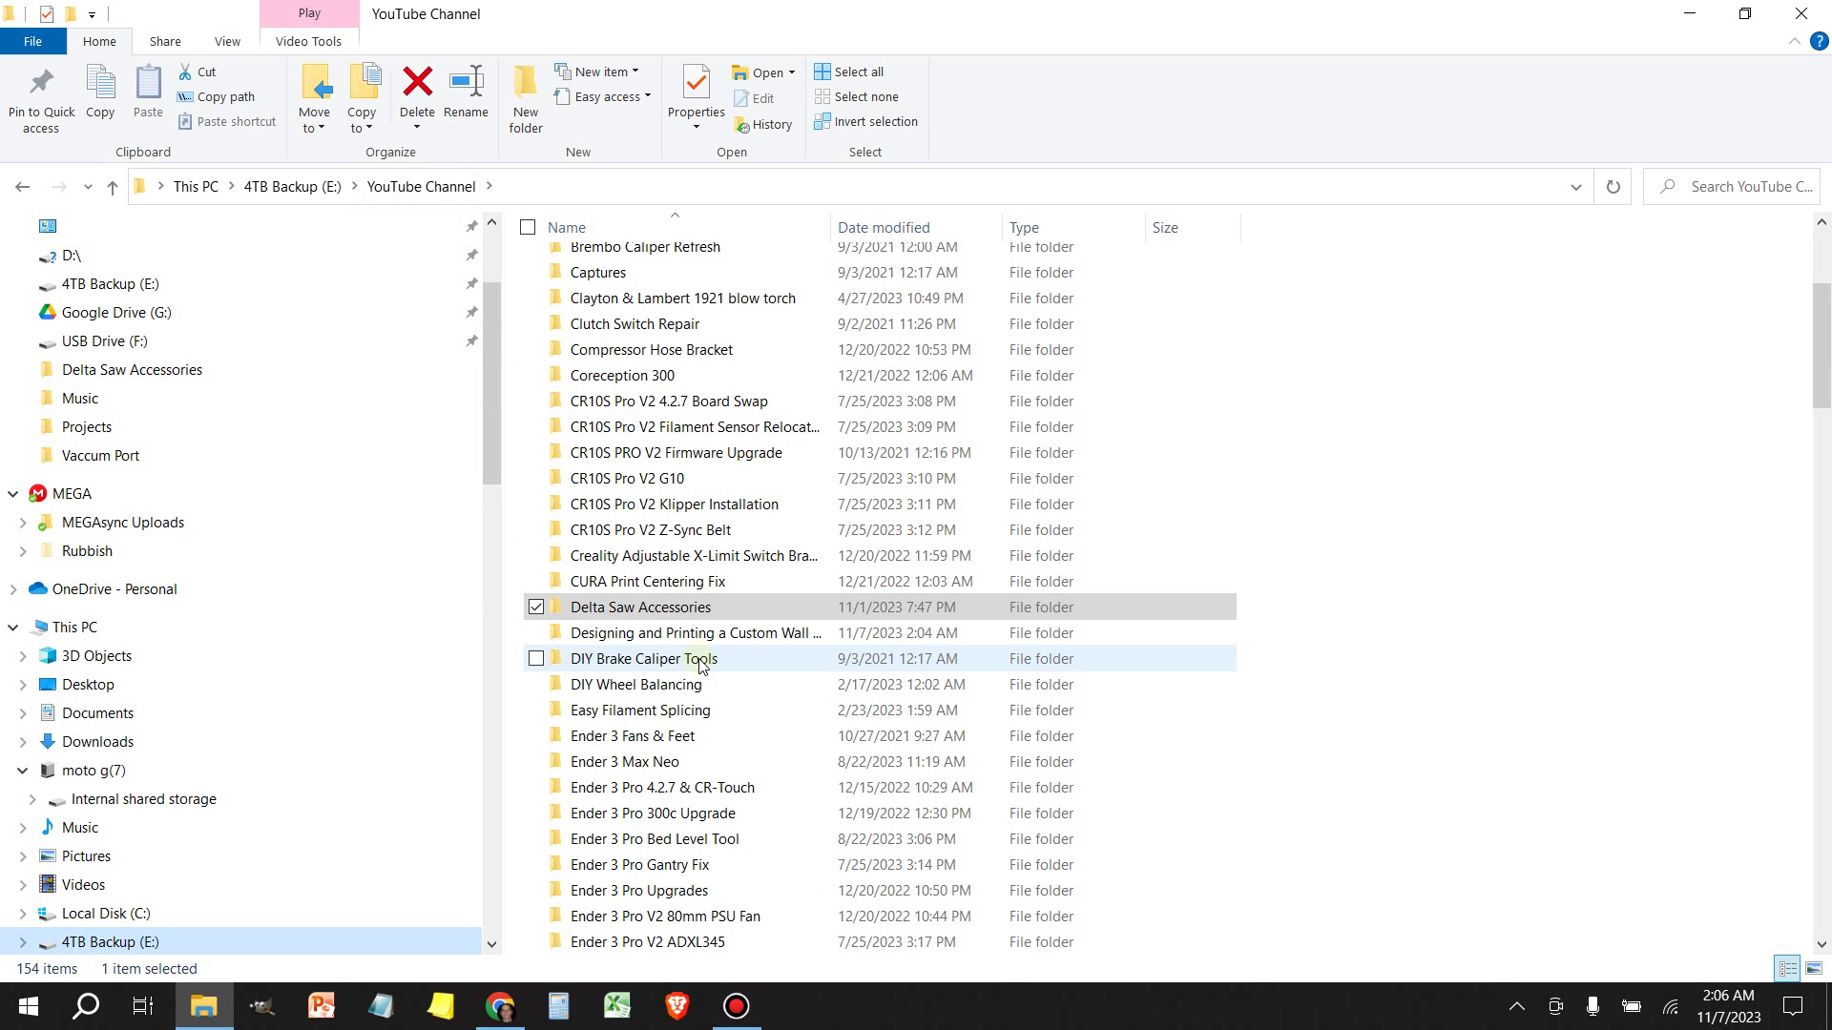
double_click(649, 637)
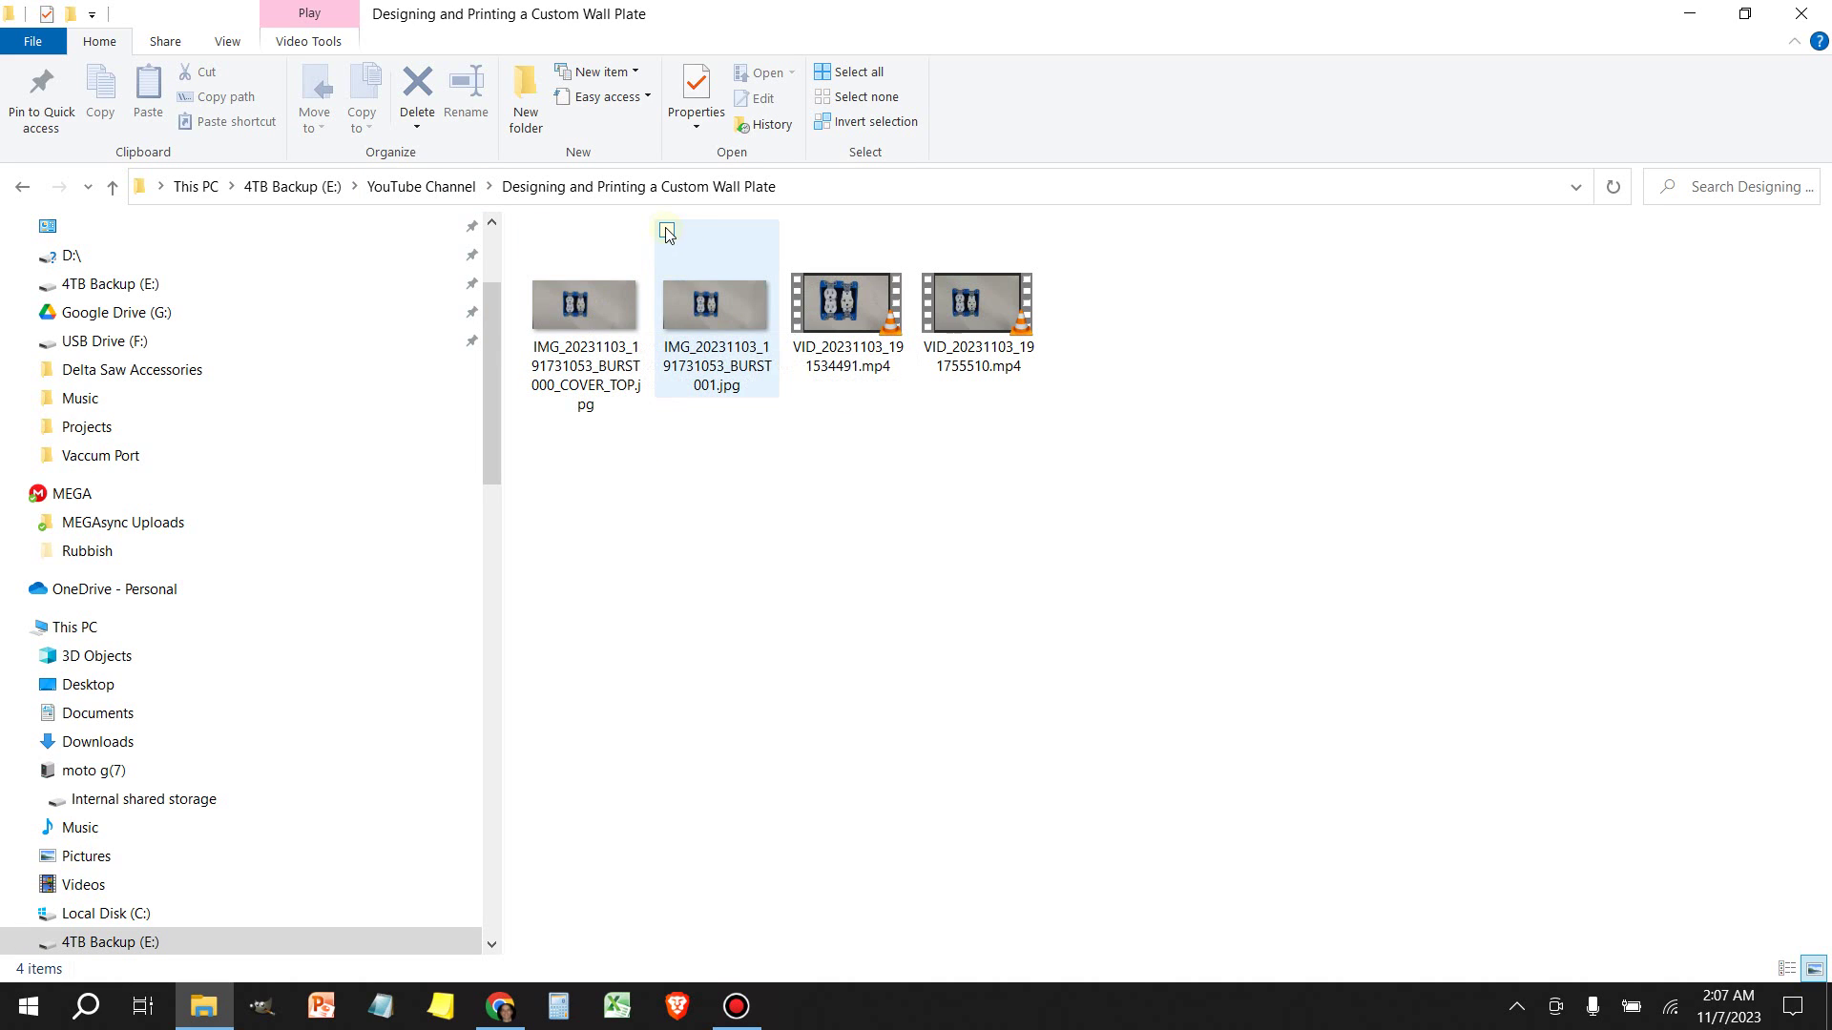
Open IMG_20231103_191731053_BURST001.jpg in GIMP
click(720, 361)
right_click(718, 353)
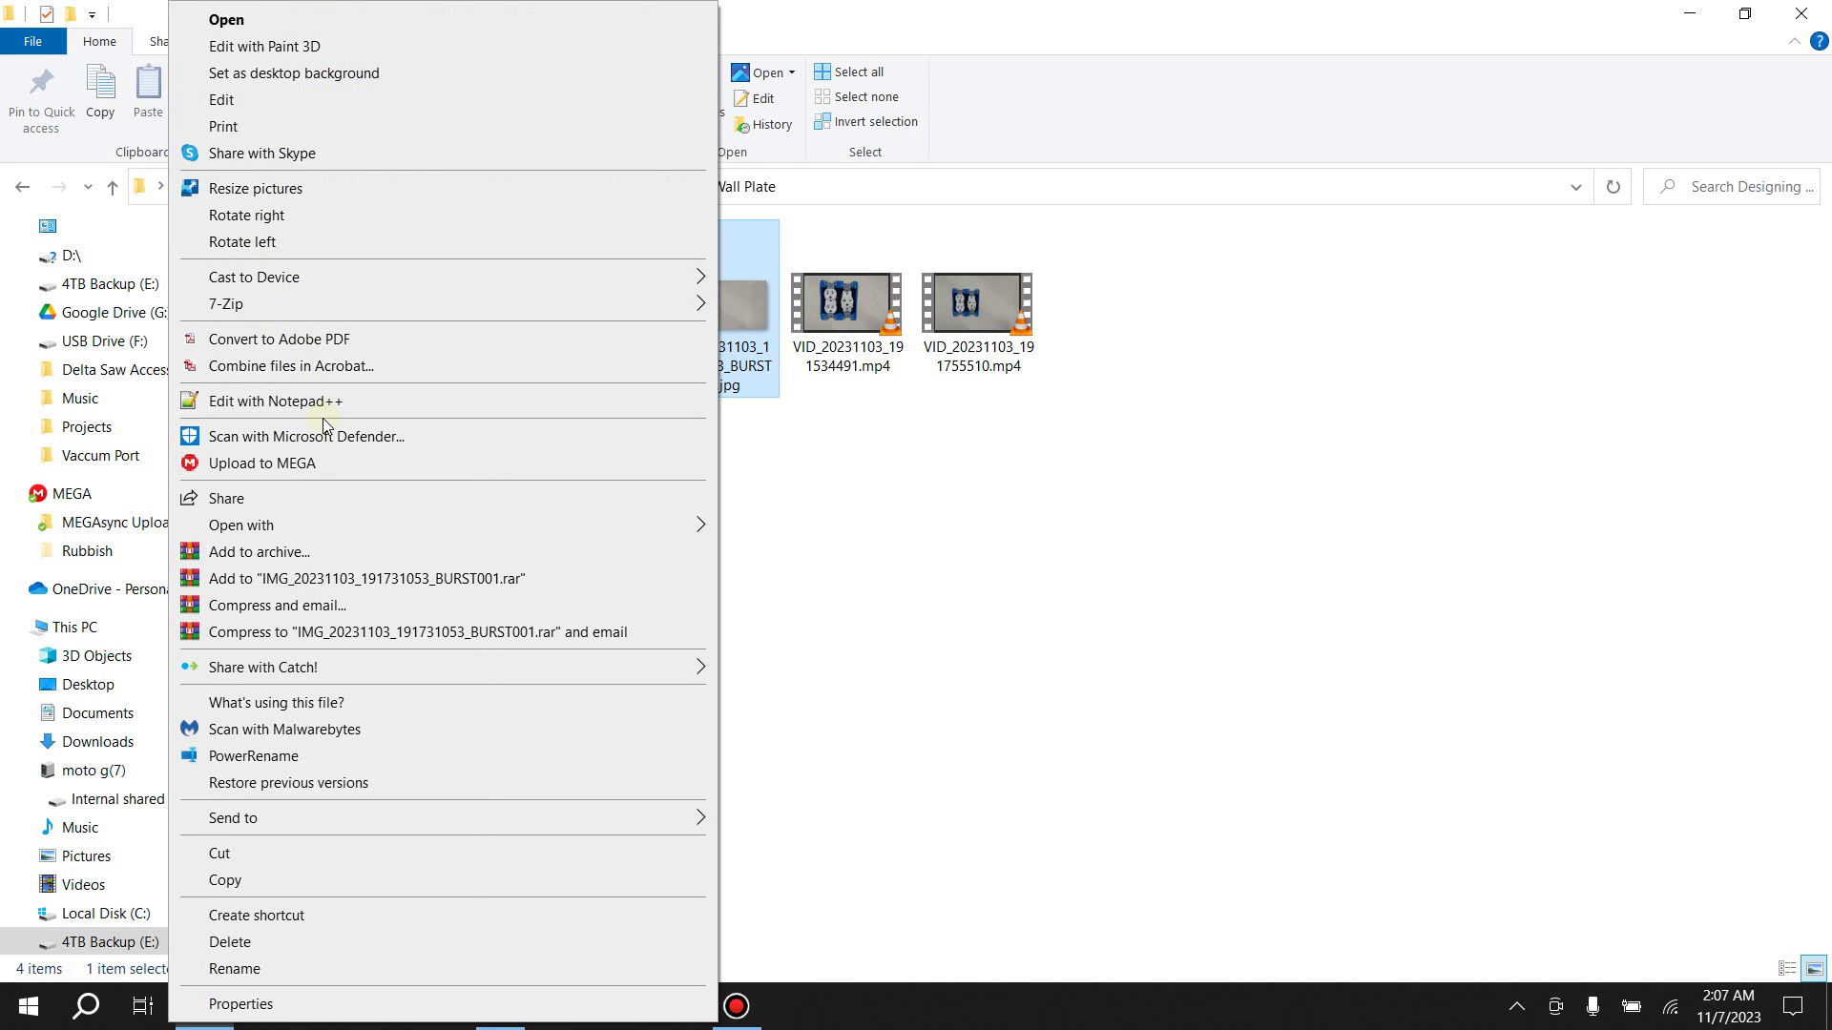
mouse_move(321, 301)
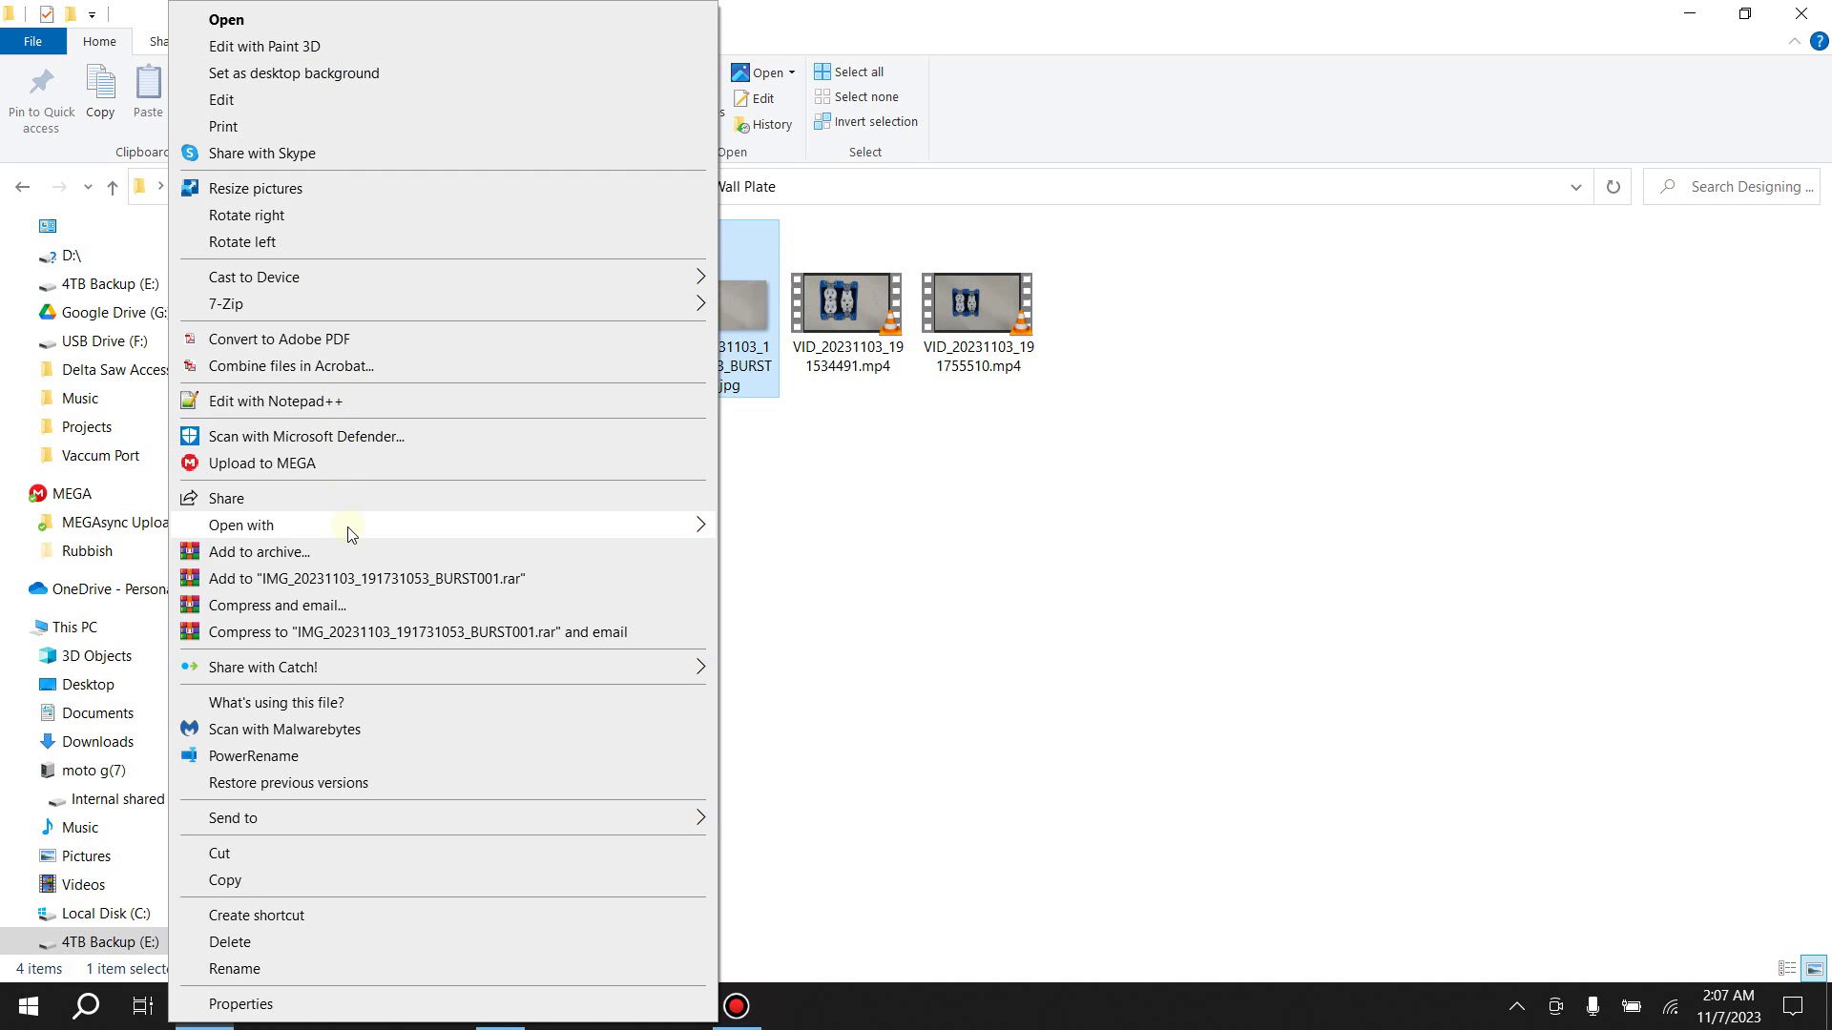
mouse_move(351, 534)
click(760, 615)
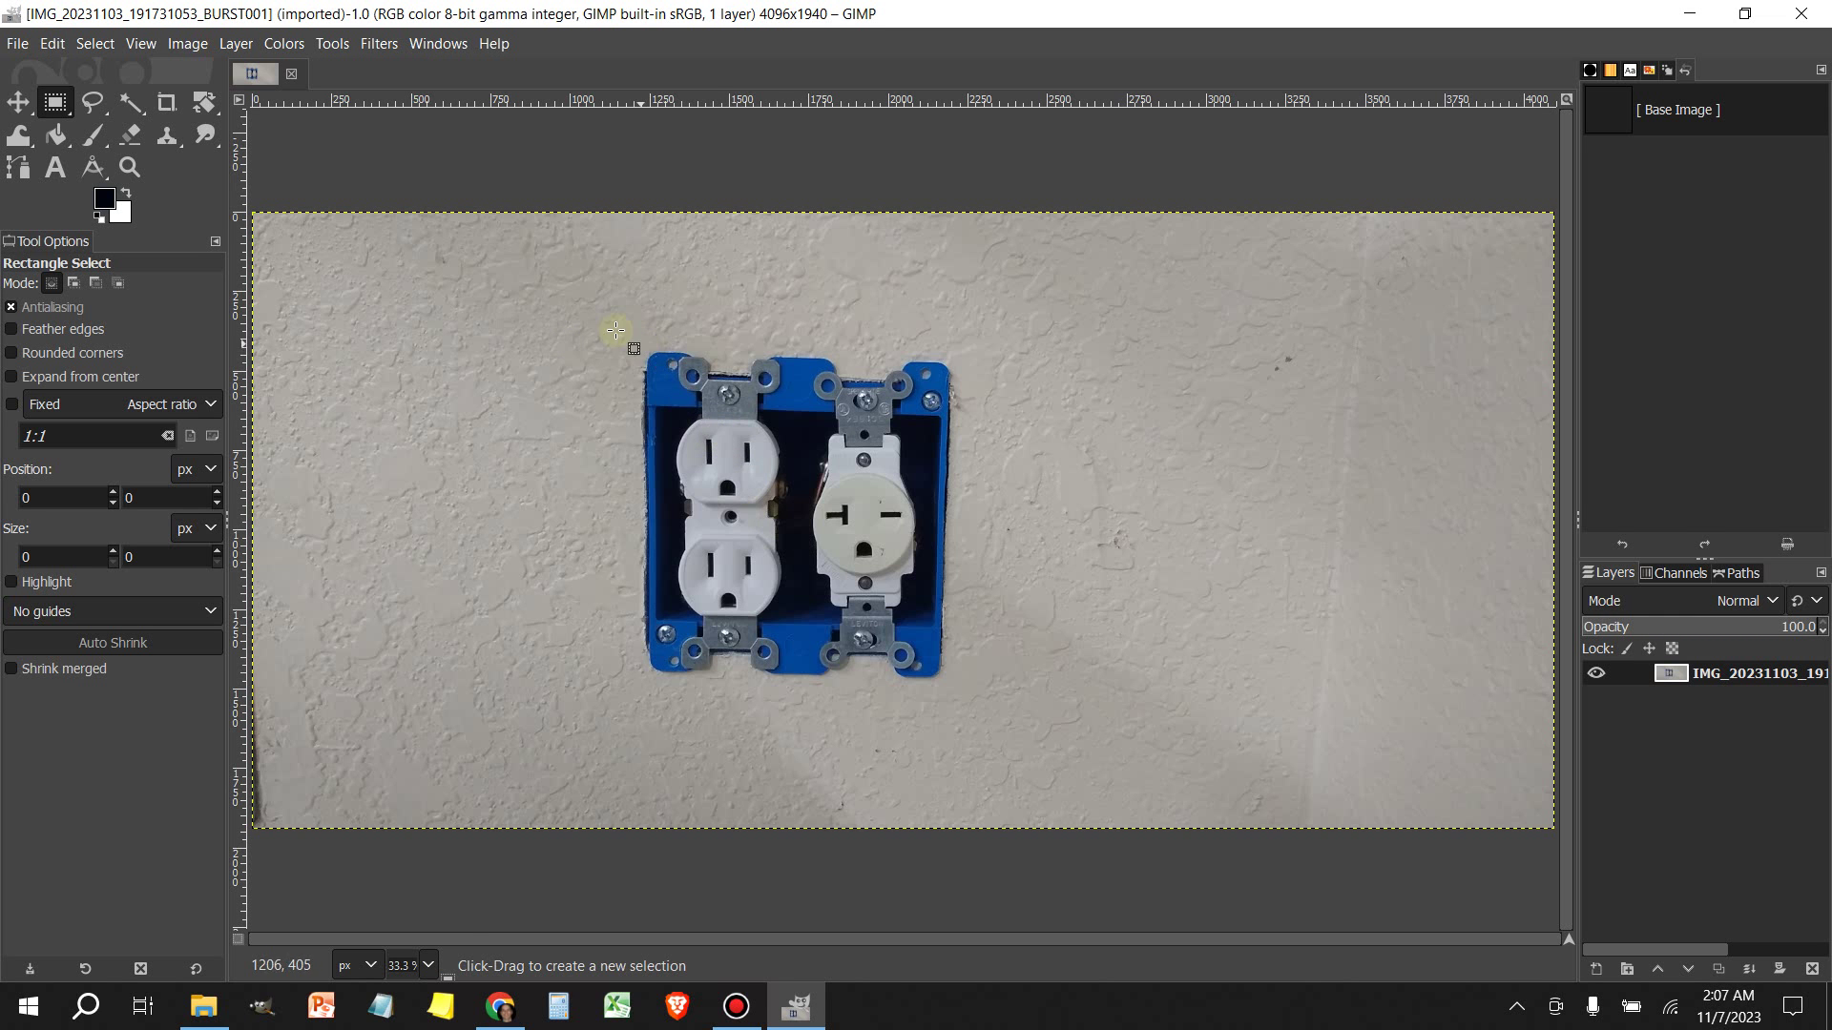
Select a rectangle around the outlet box and paste it as a new 1065×1176 image
drag(622, 319, 959, 694)
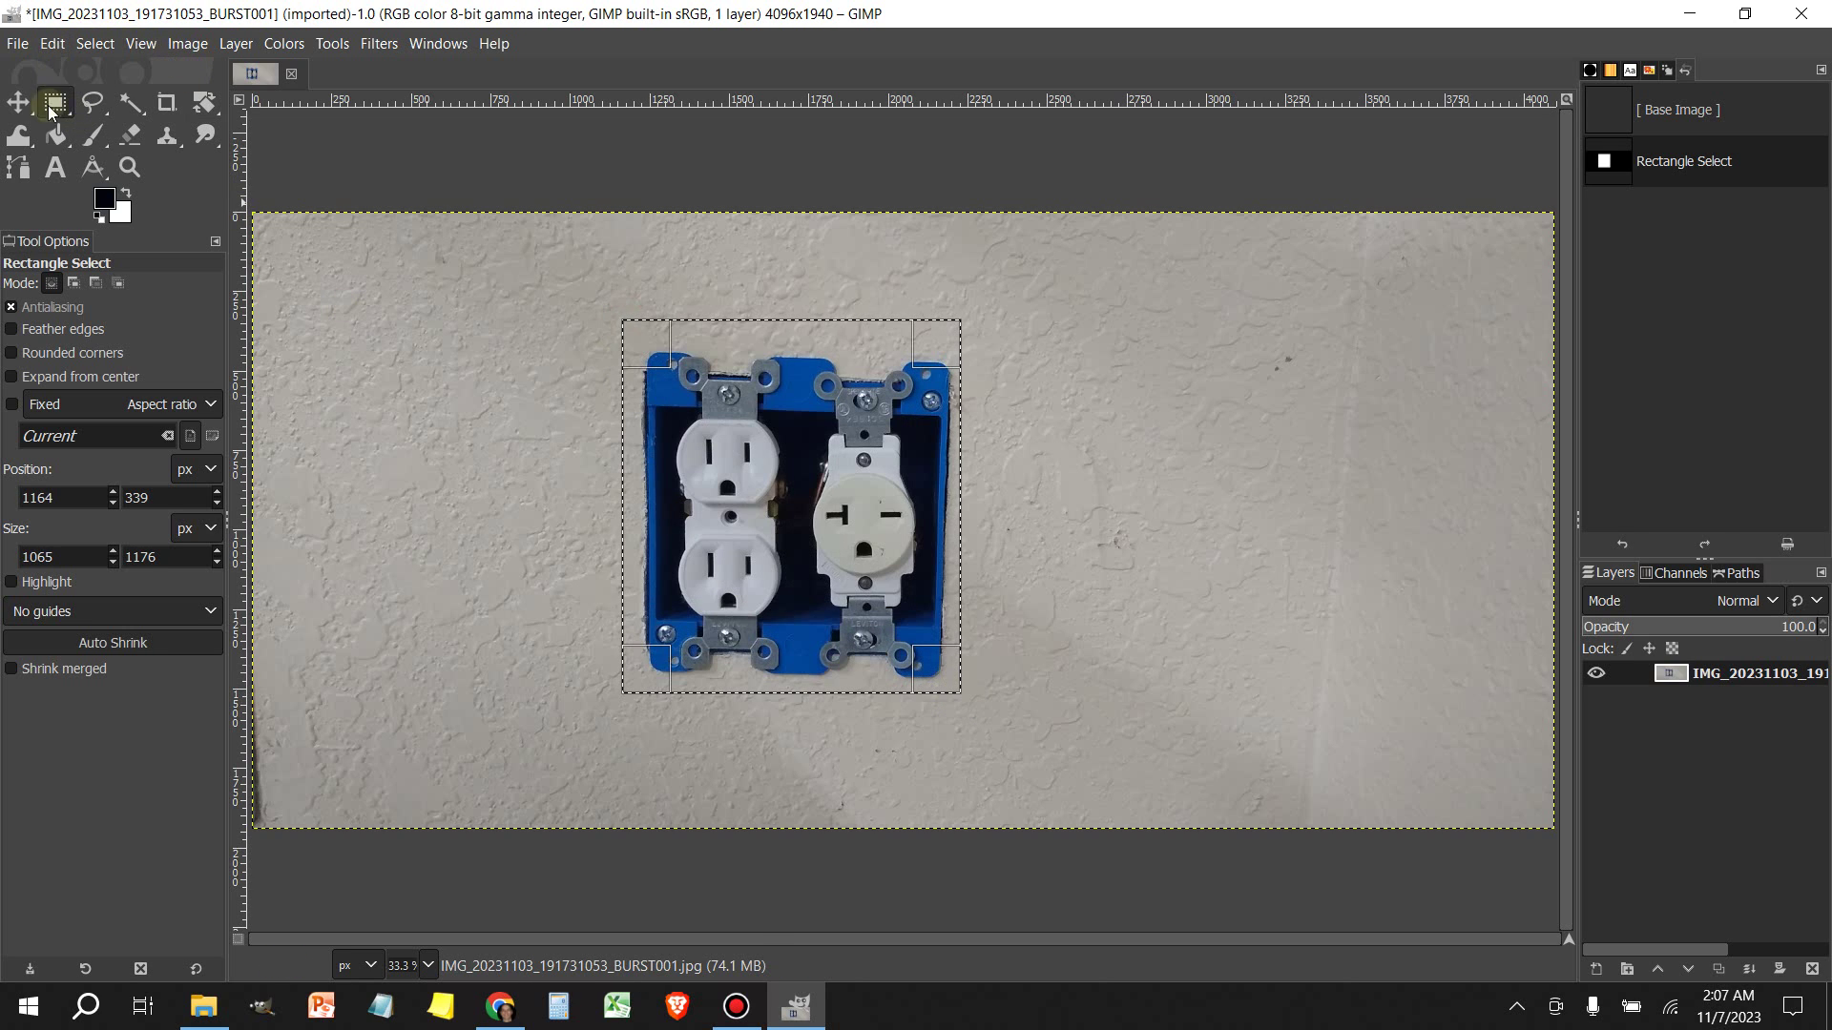
click(52, 43)
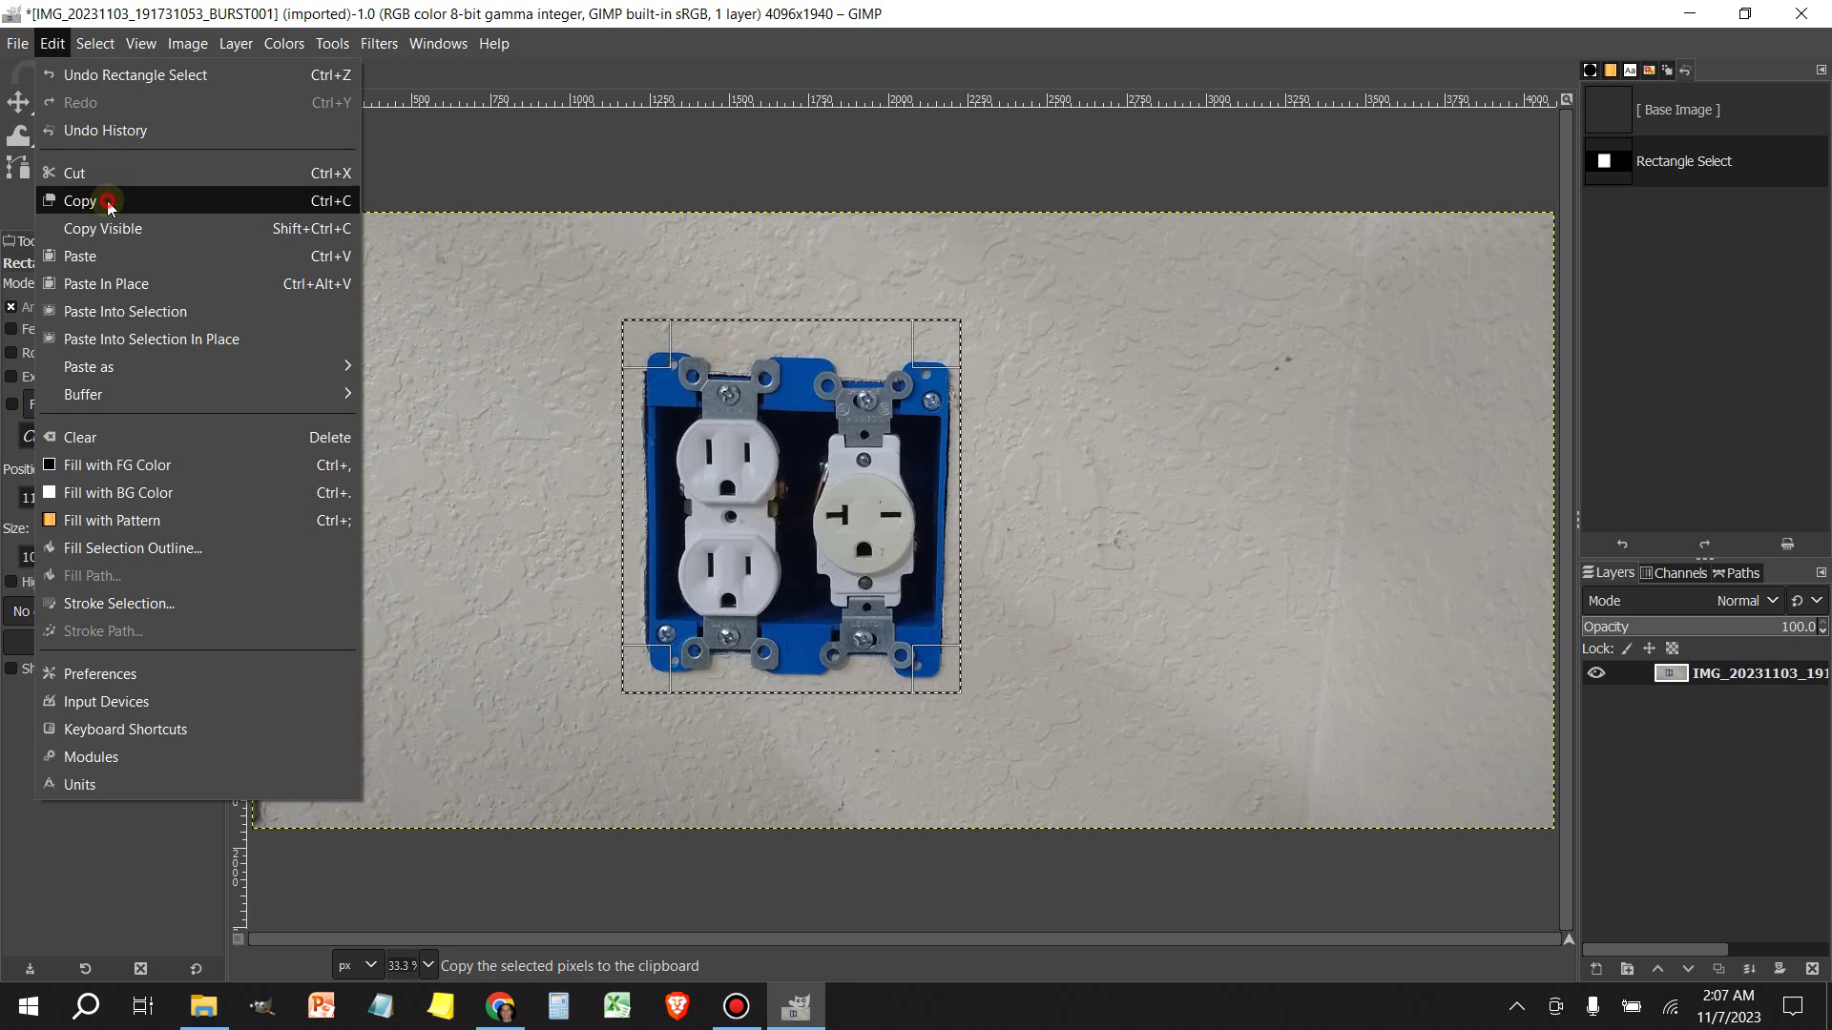
click(80, 200)
click(53, 45)
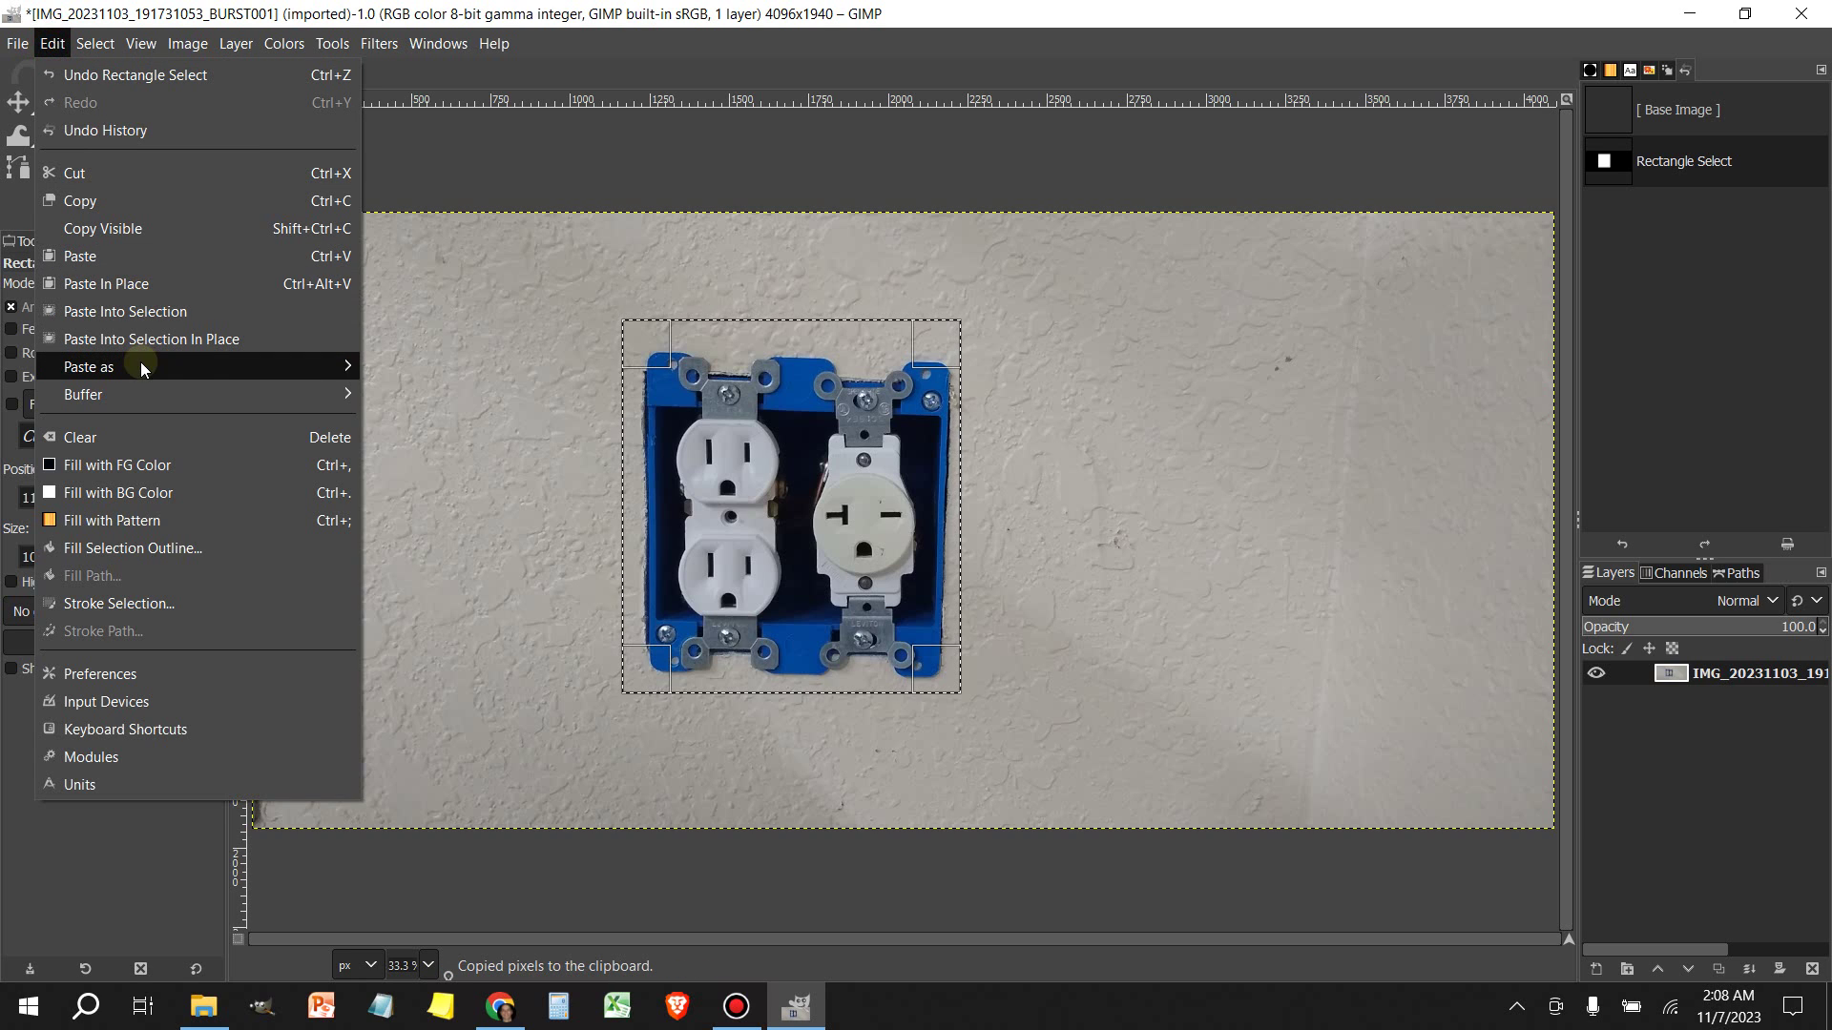
mouse_move(140, 367)
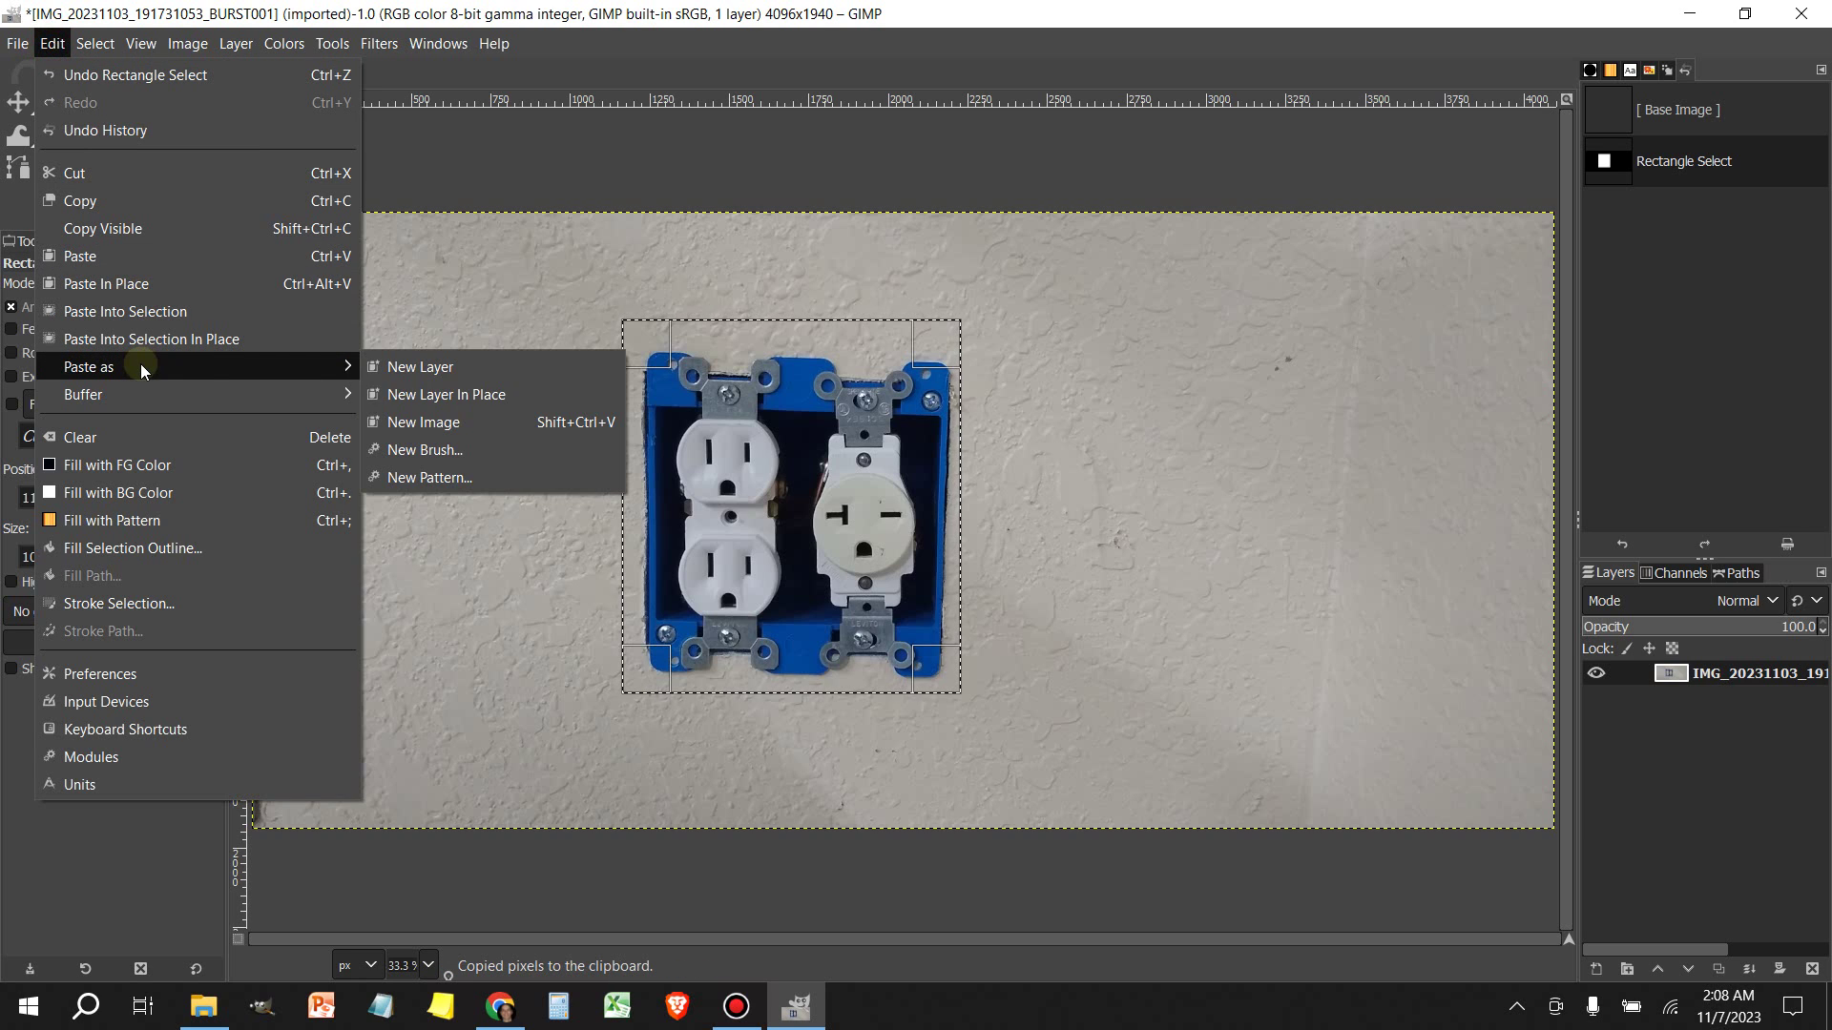
click(426, 428)
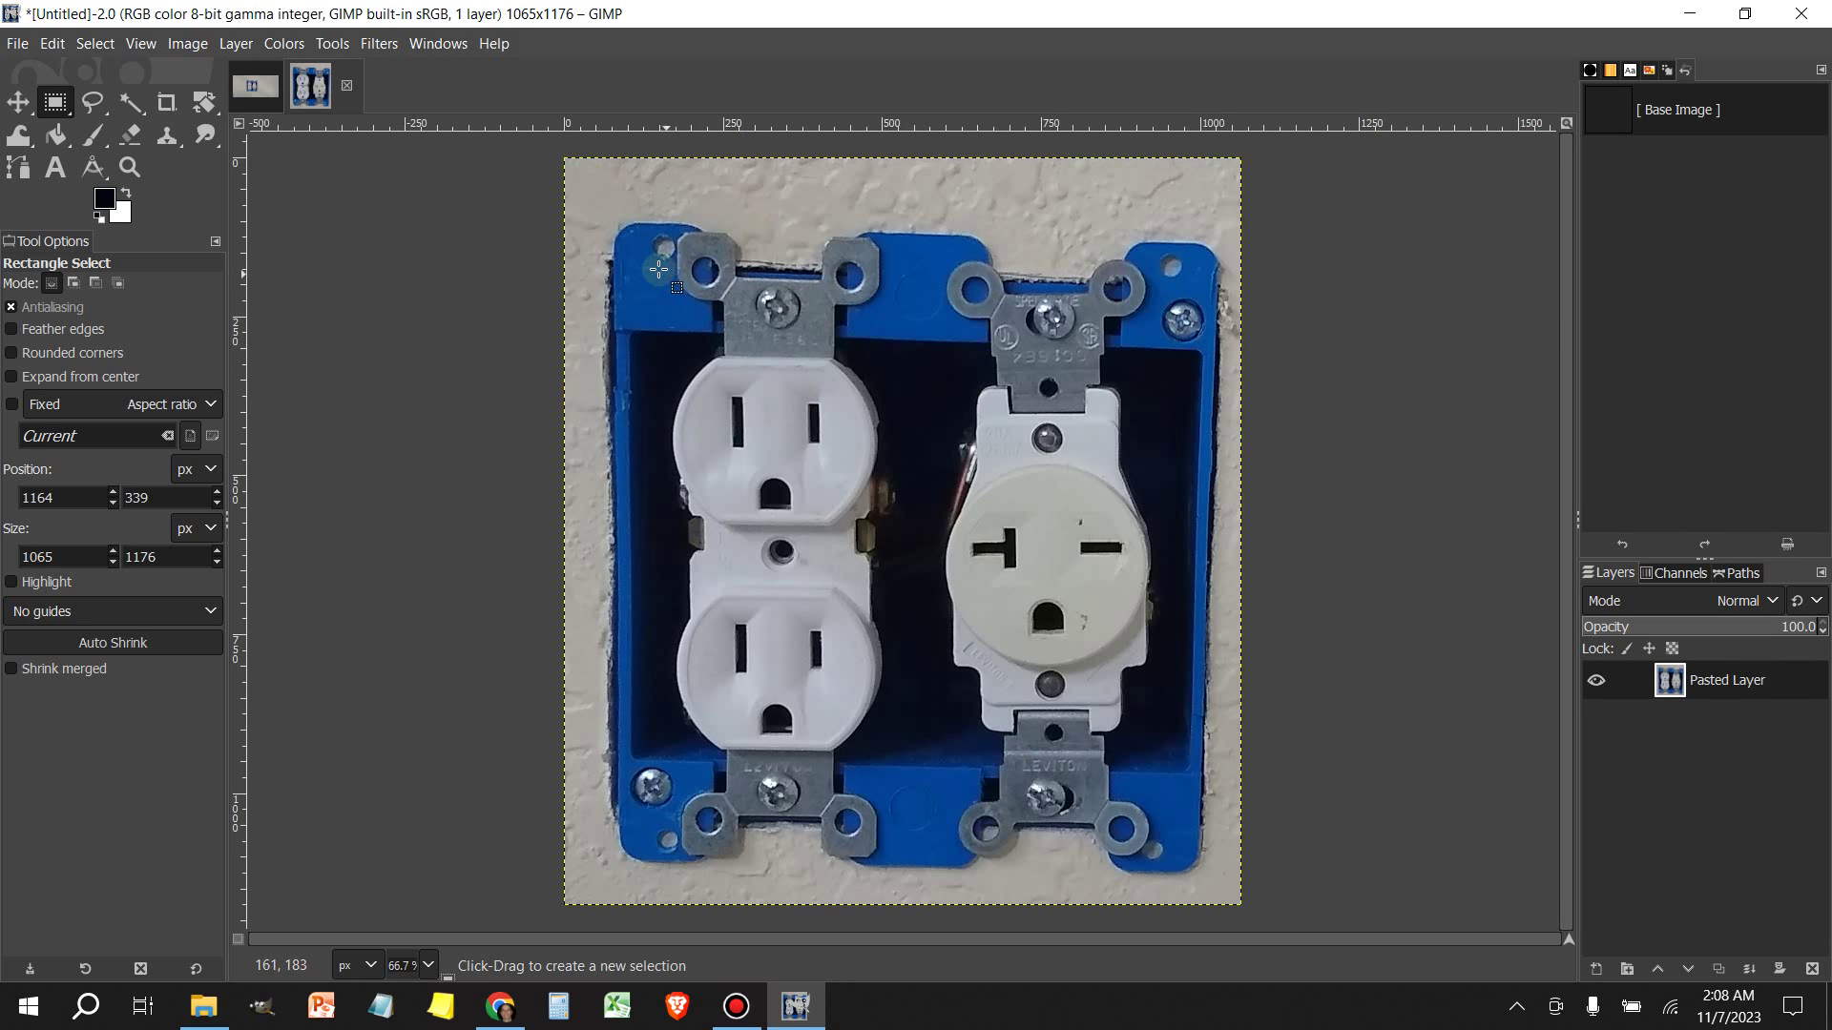
Outline the outlet box's four corners with a Free Select polygon
click(92, 105)
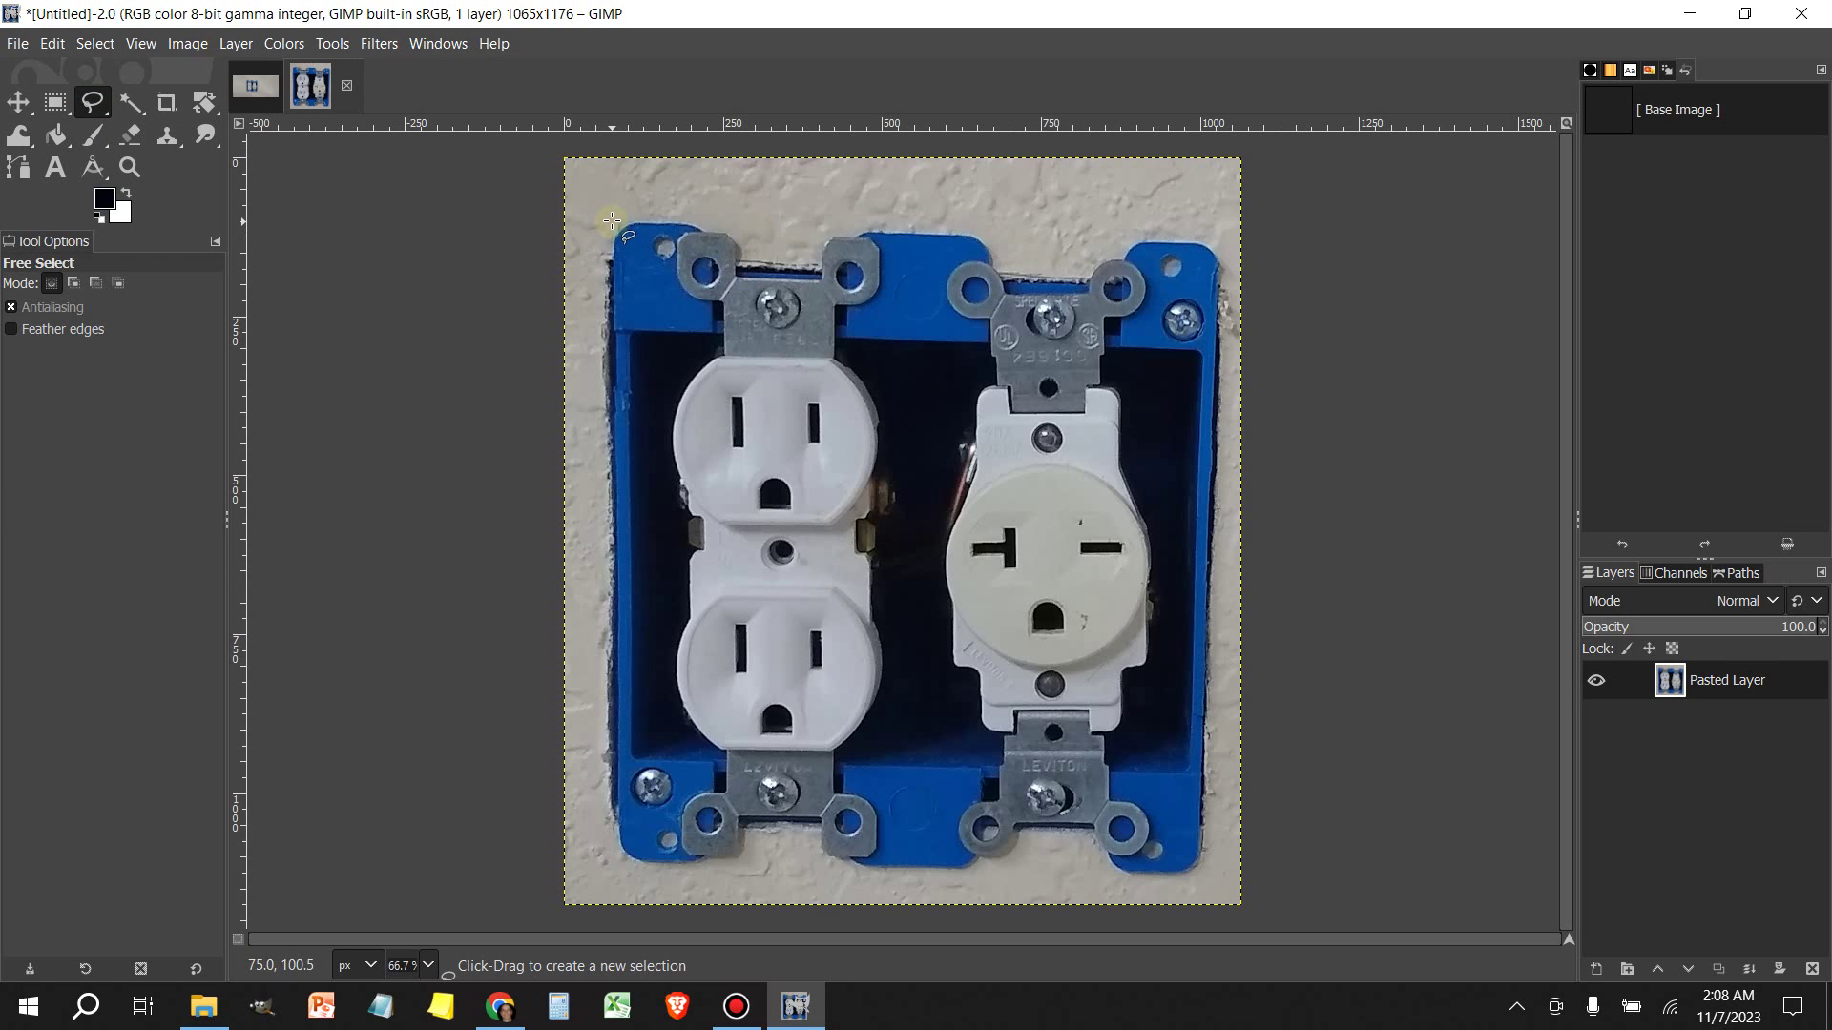
click(611, 220)
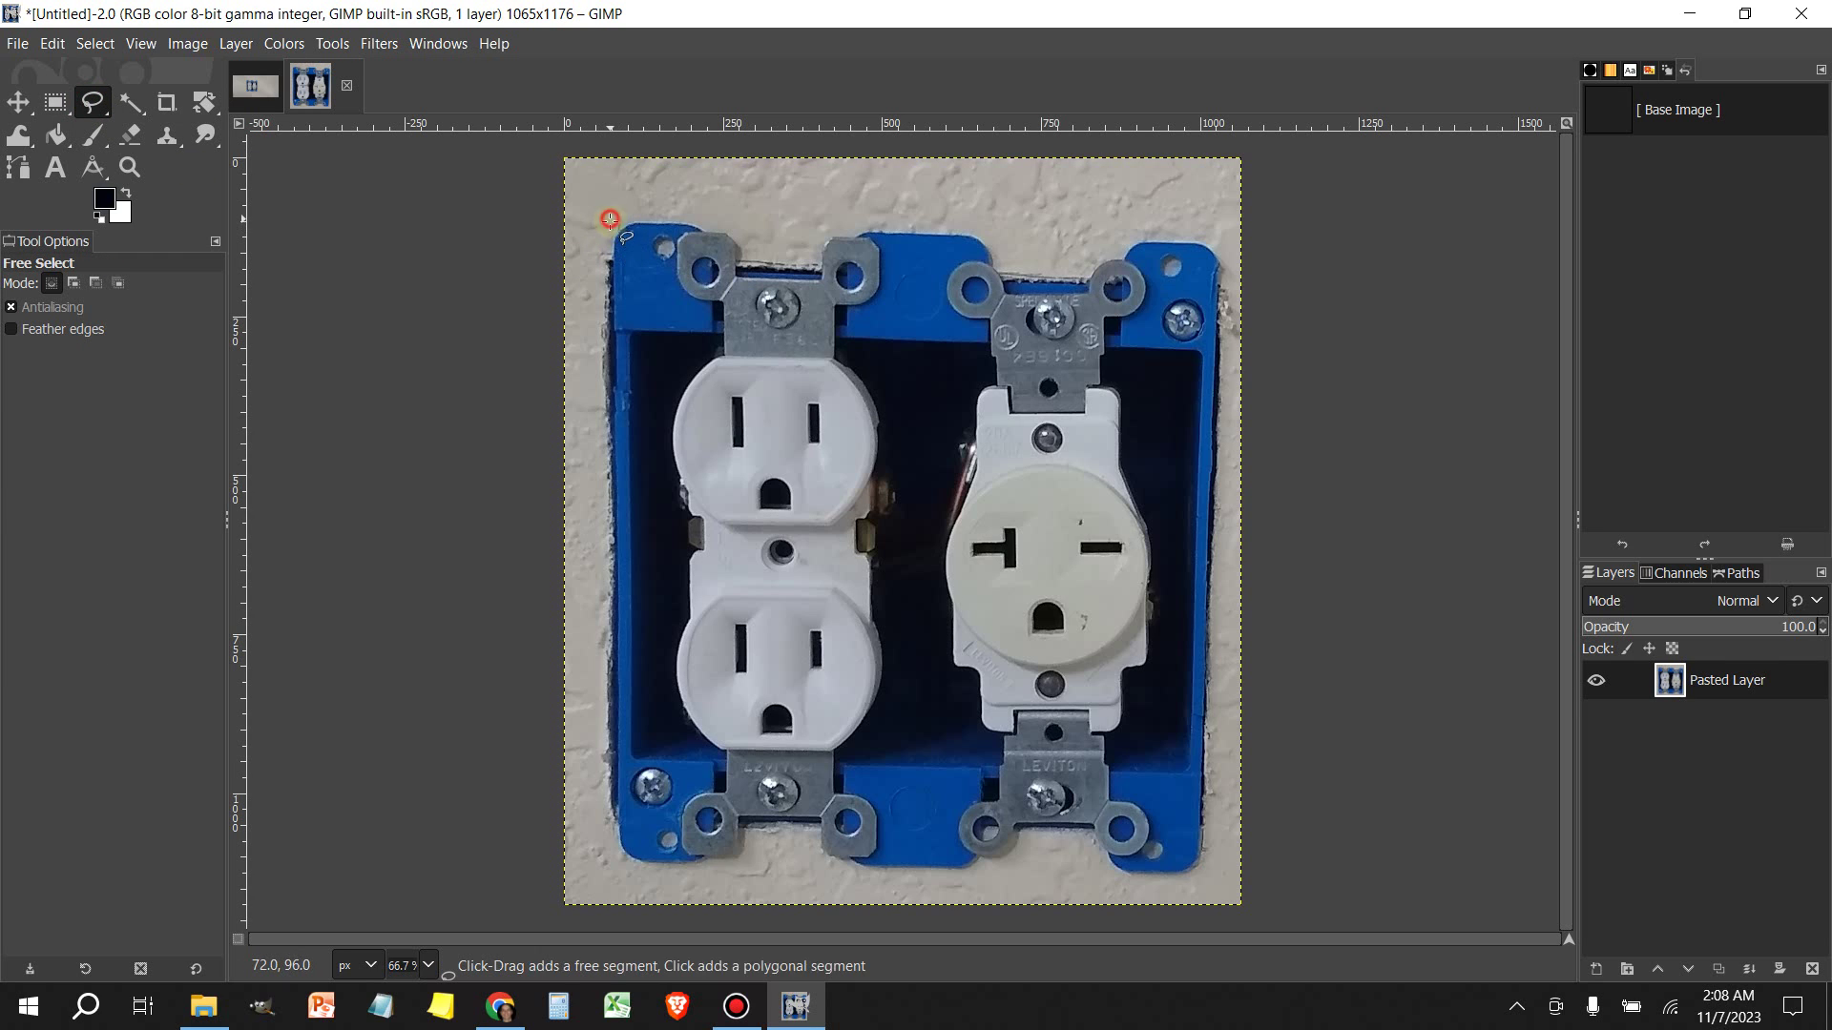
click(615, 870)
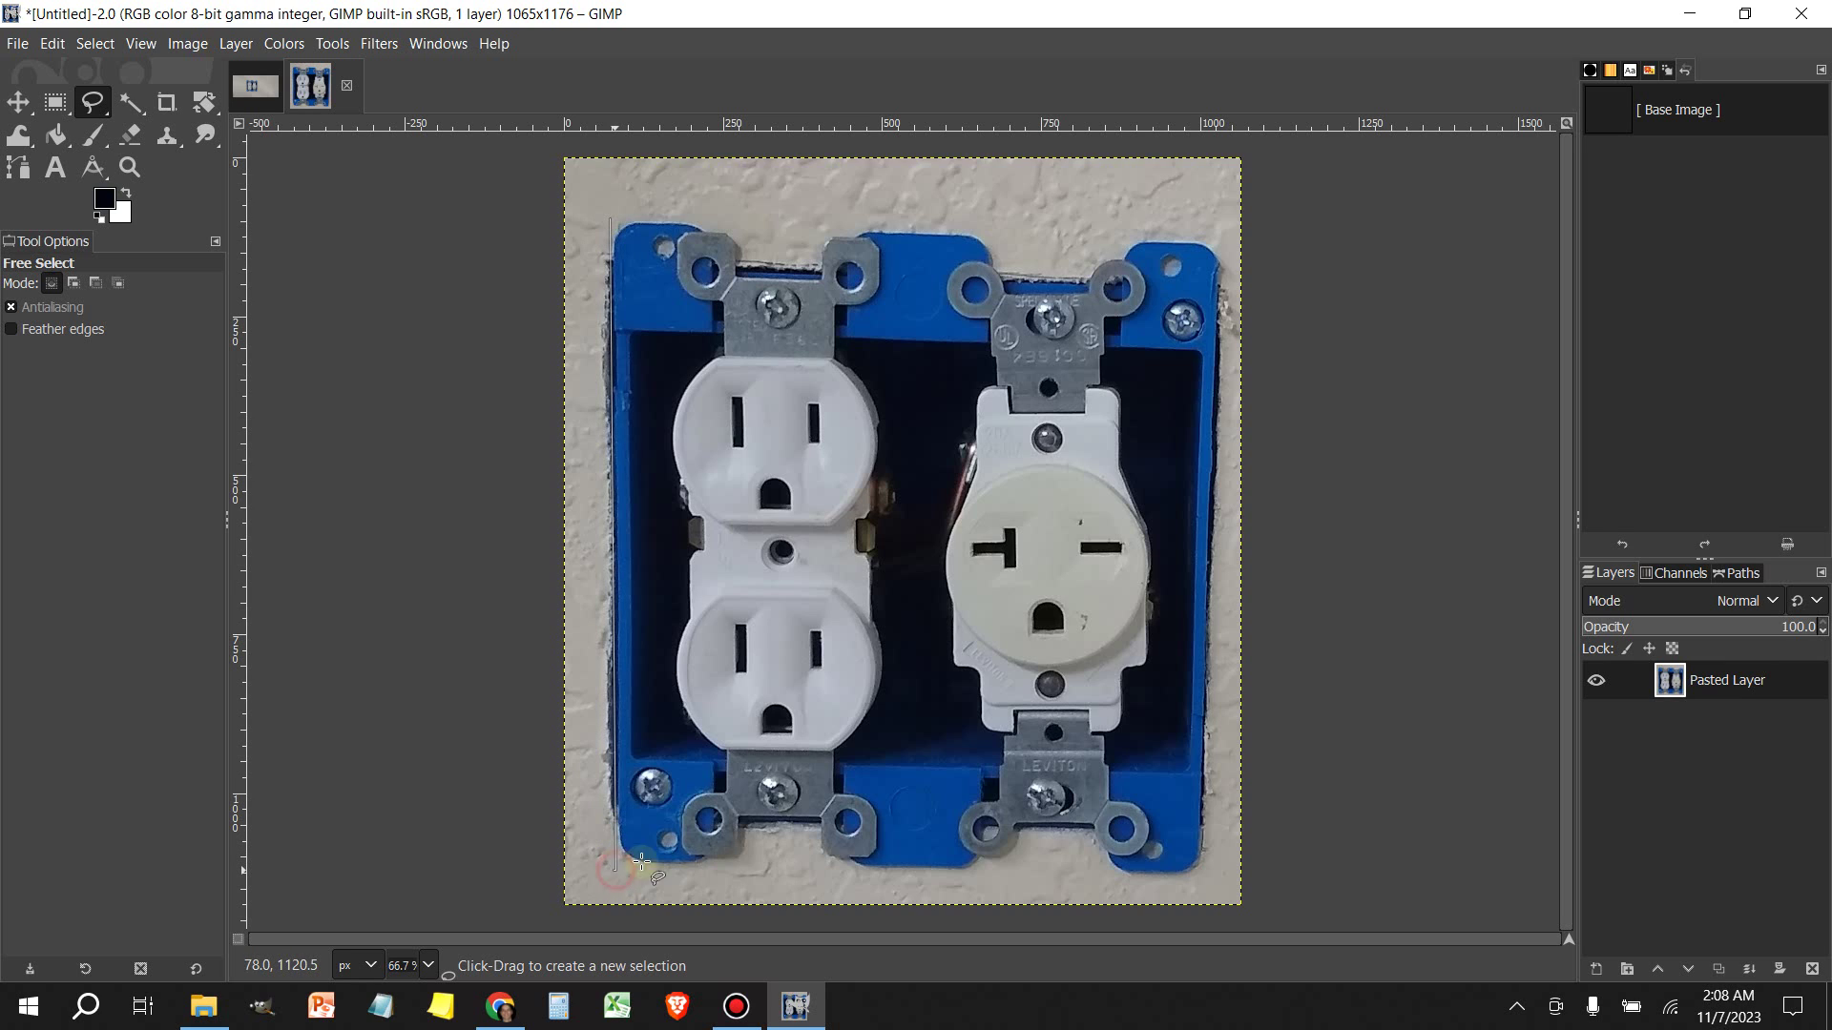
click(1206, 880)
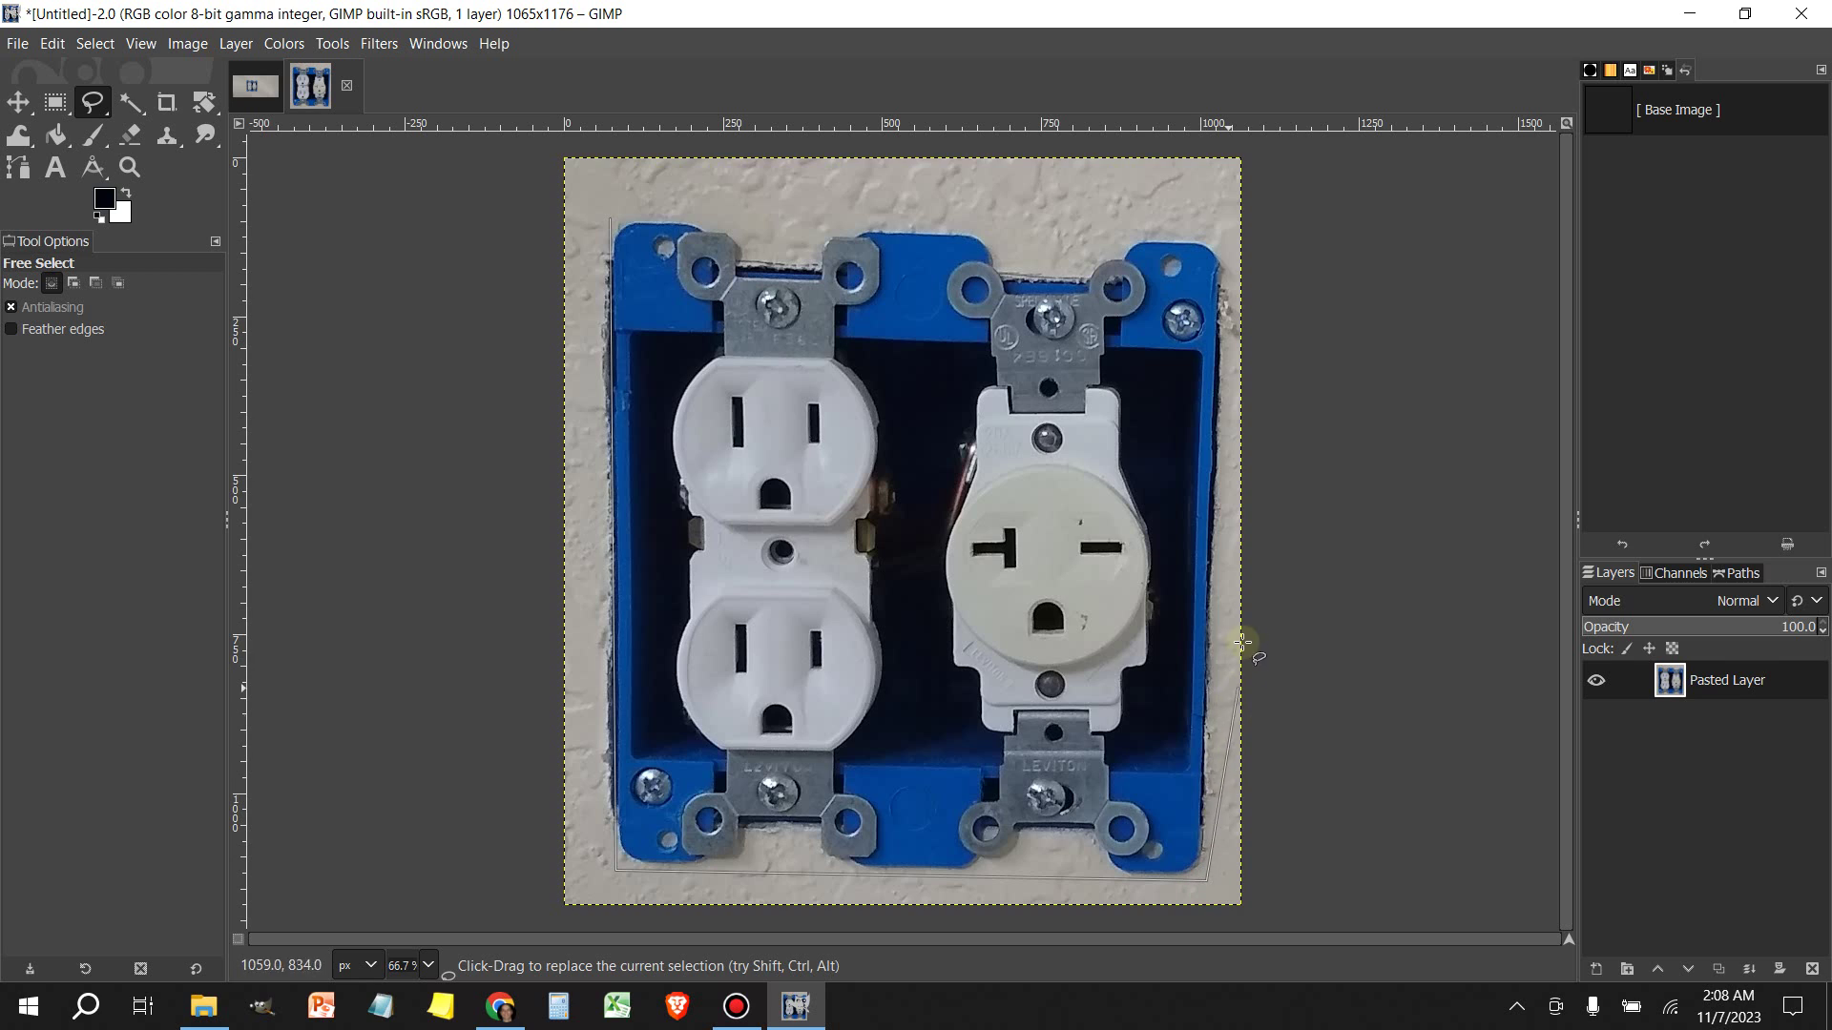
click(1223, 245)
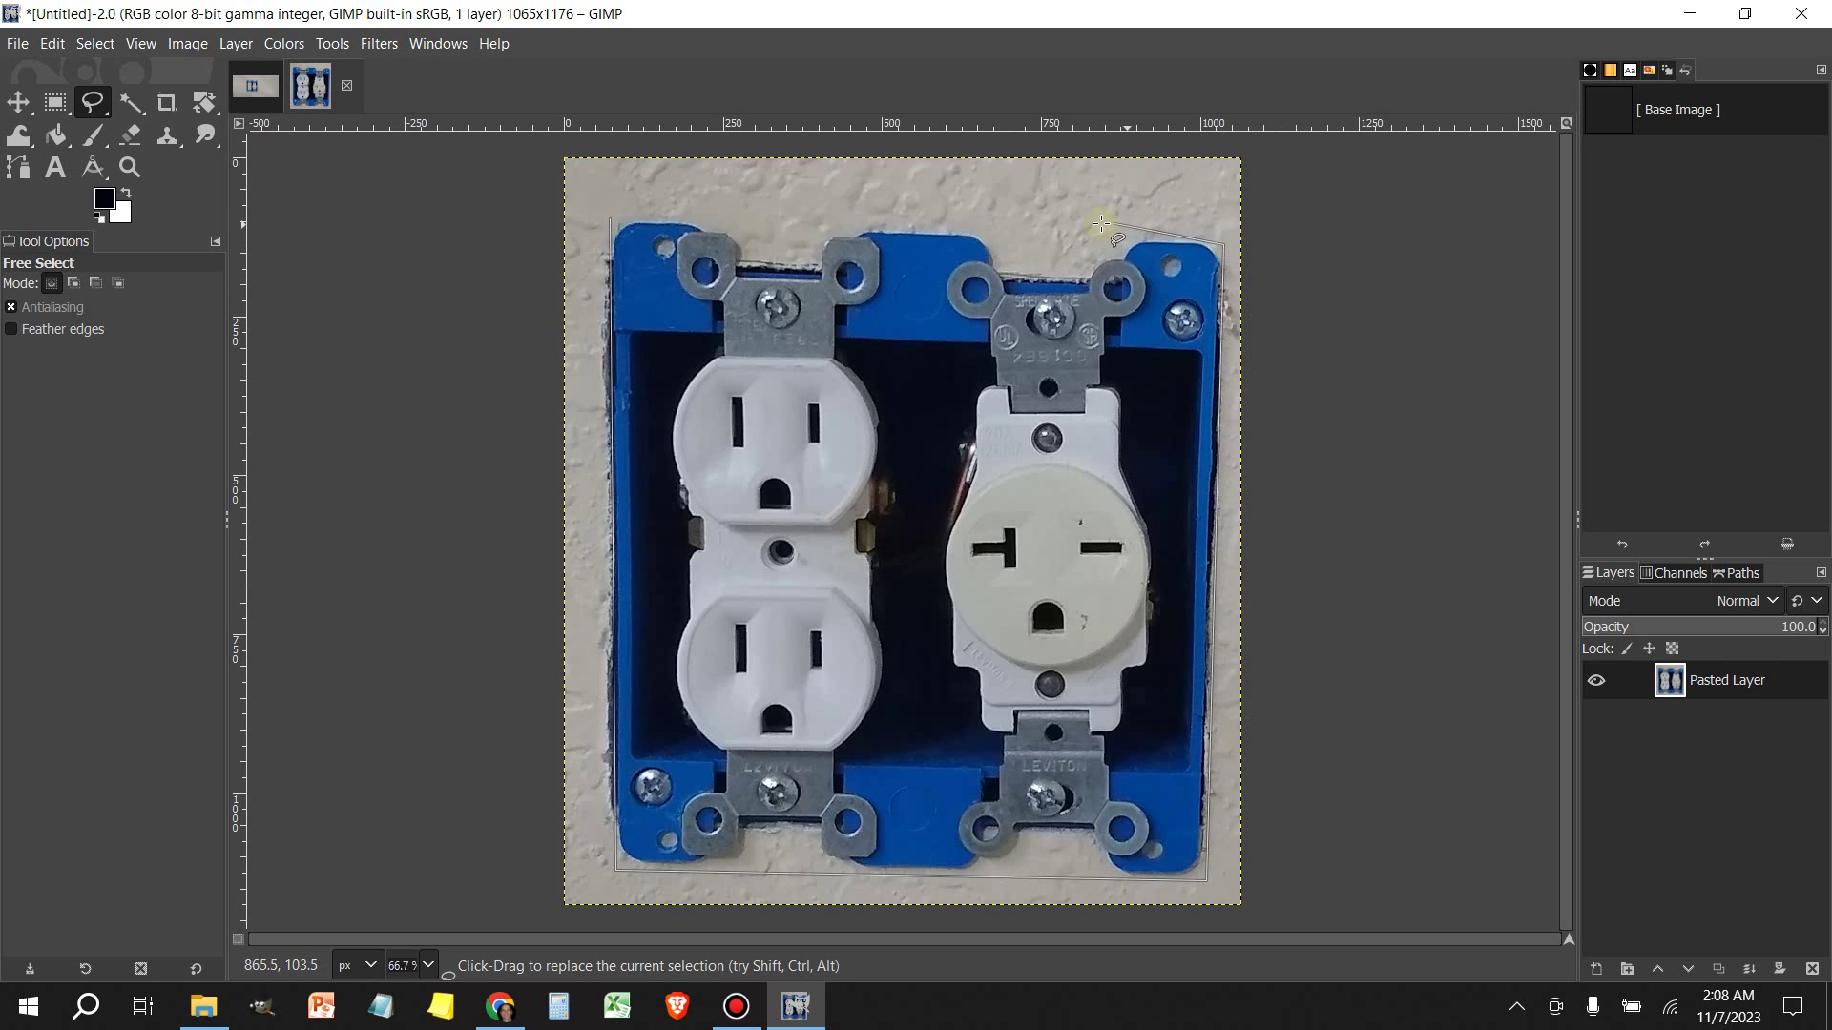
double_click(610, 216)
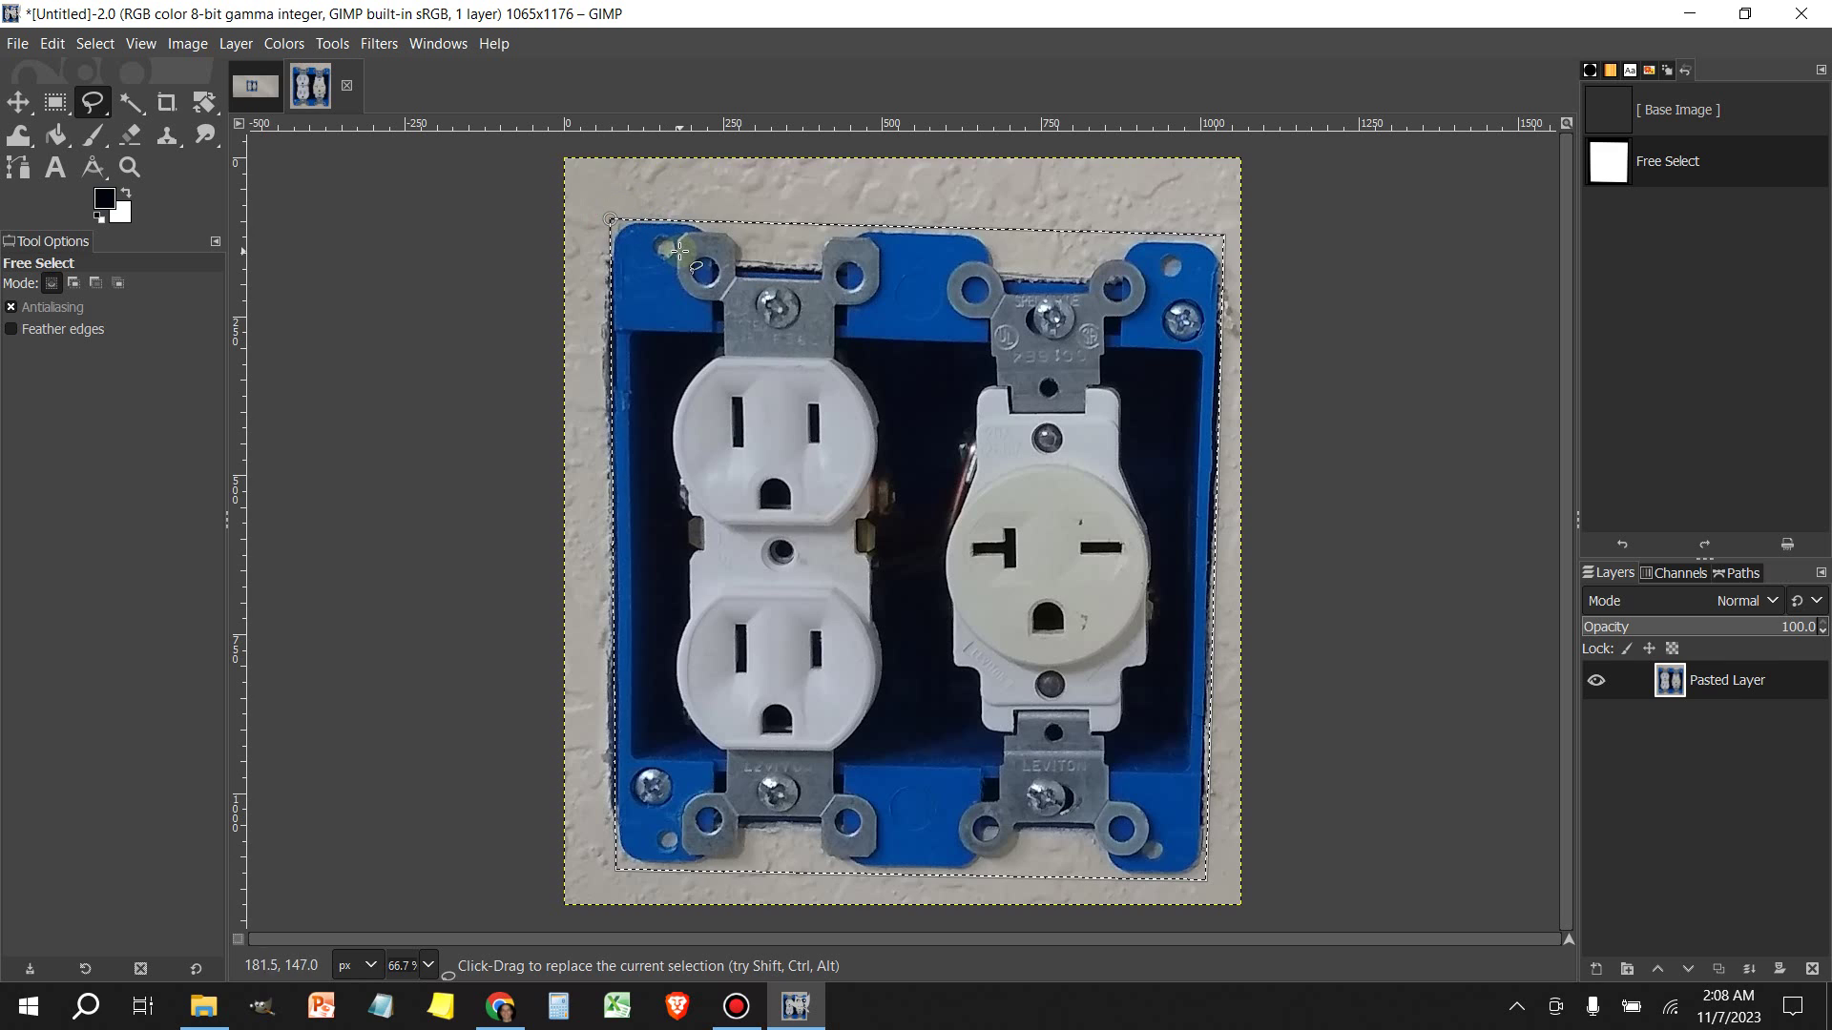
Copy the outlined box and paste it as a new 966×1041 image
click(59, 52)
click(81, 190)
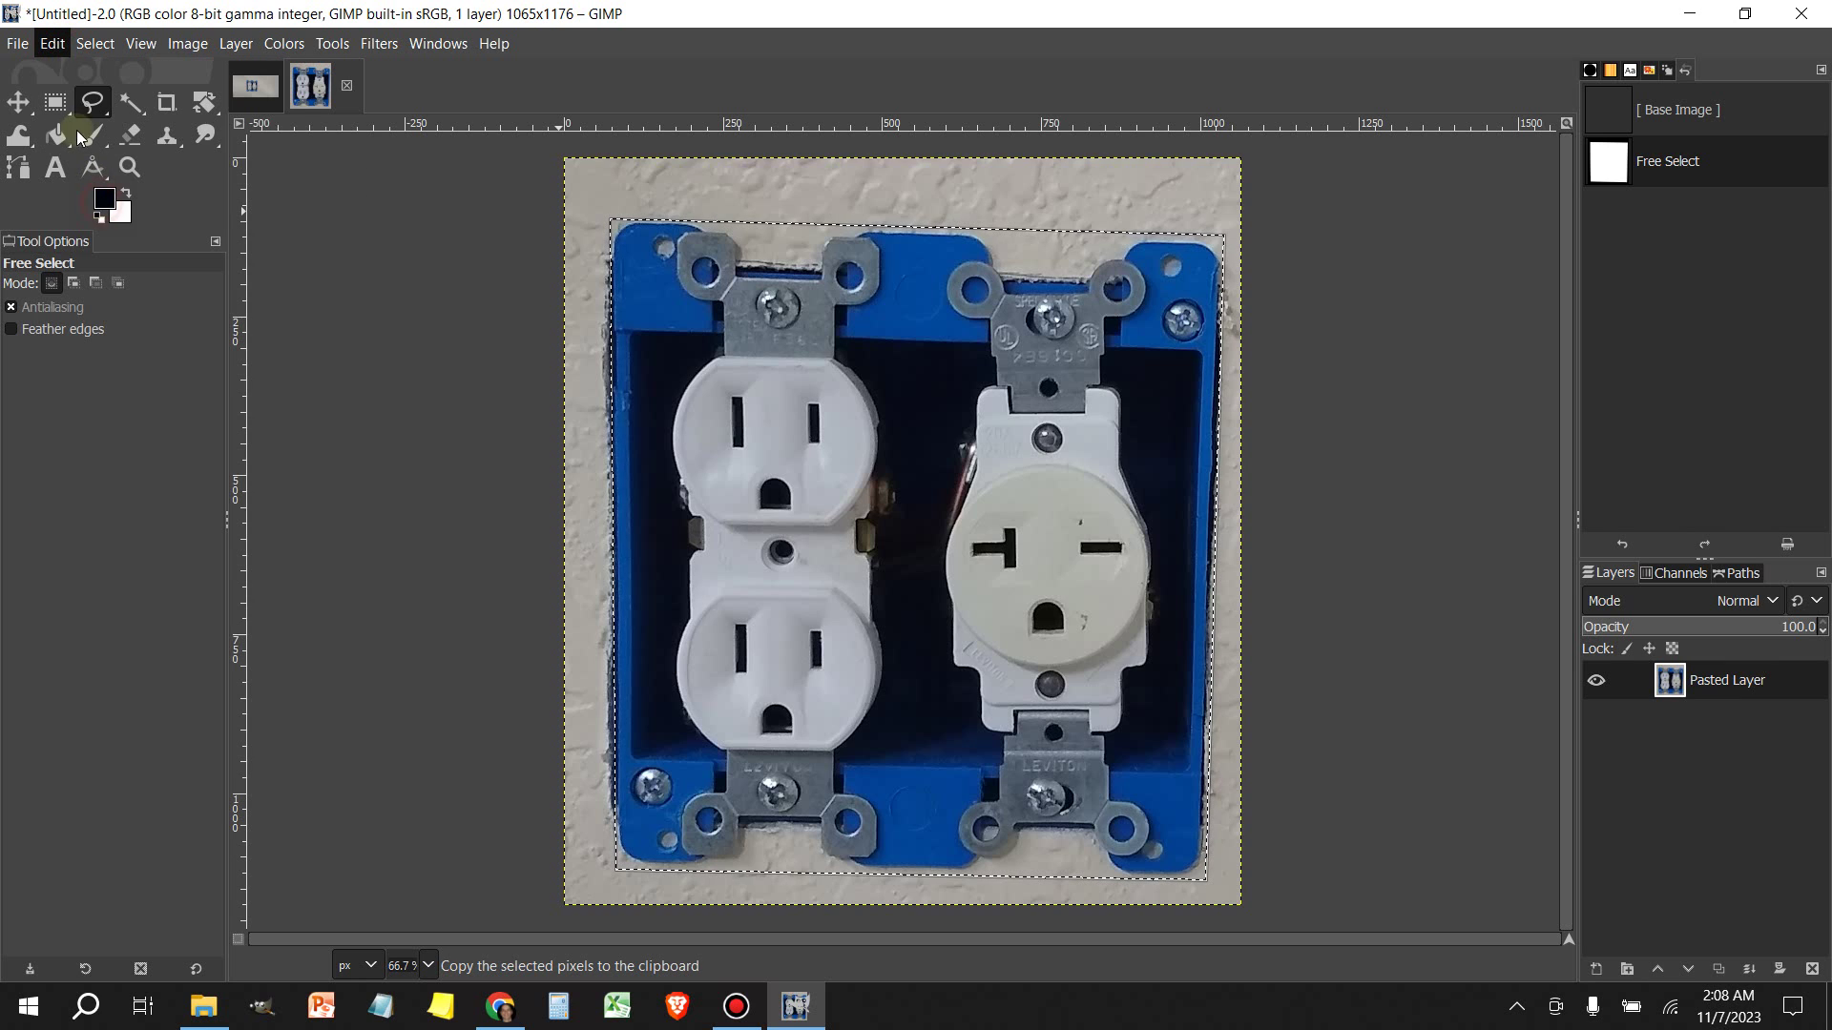
click(54, 48)
mouse_move(143, 366)
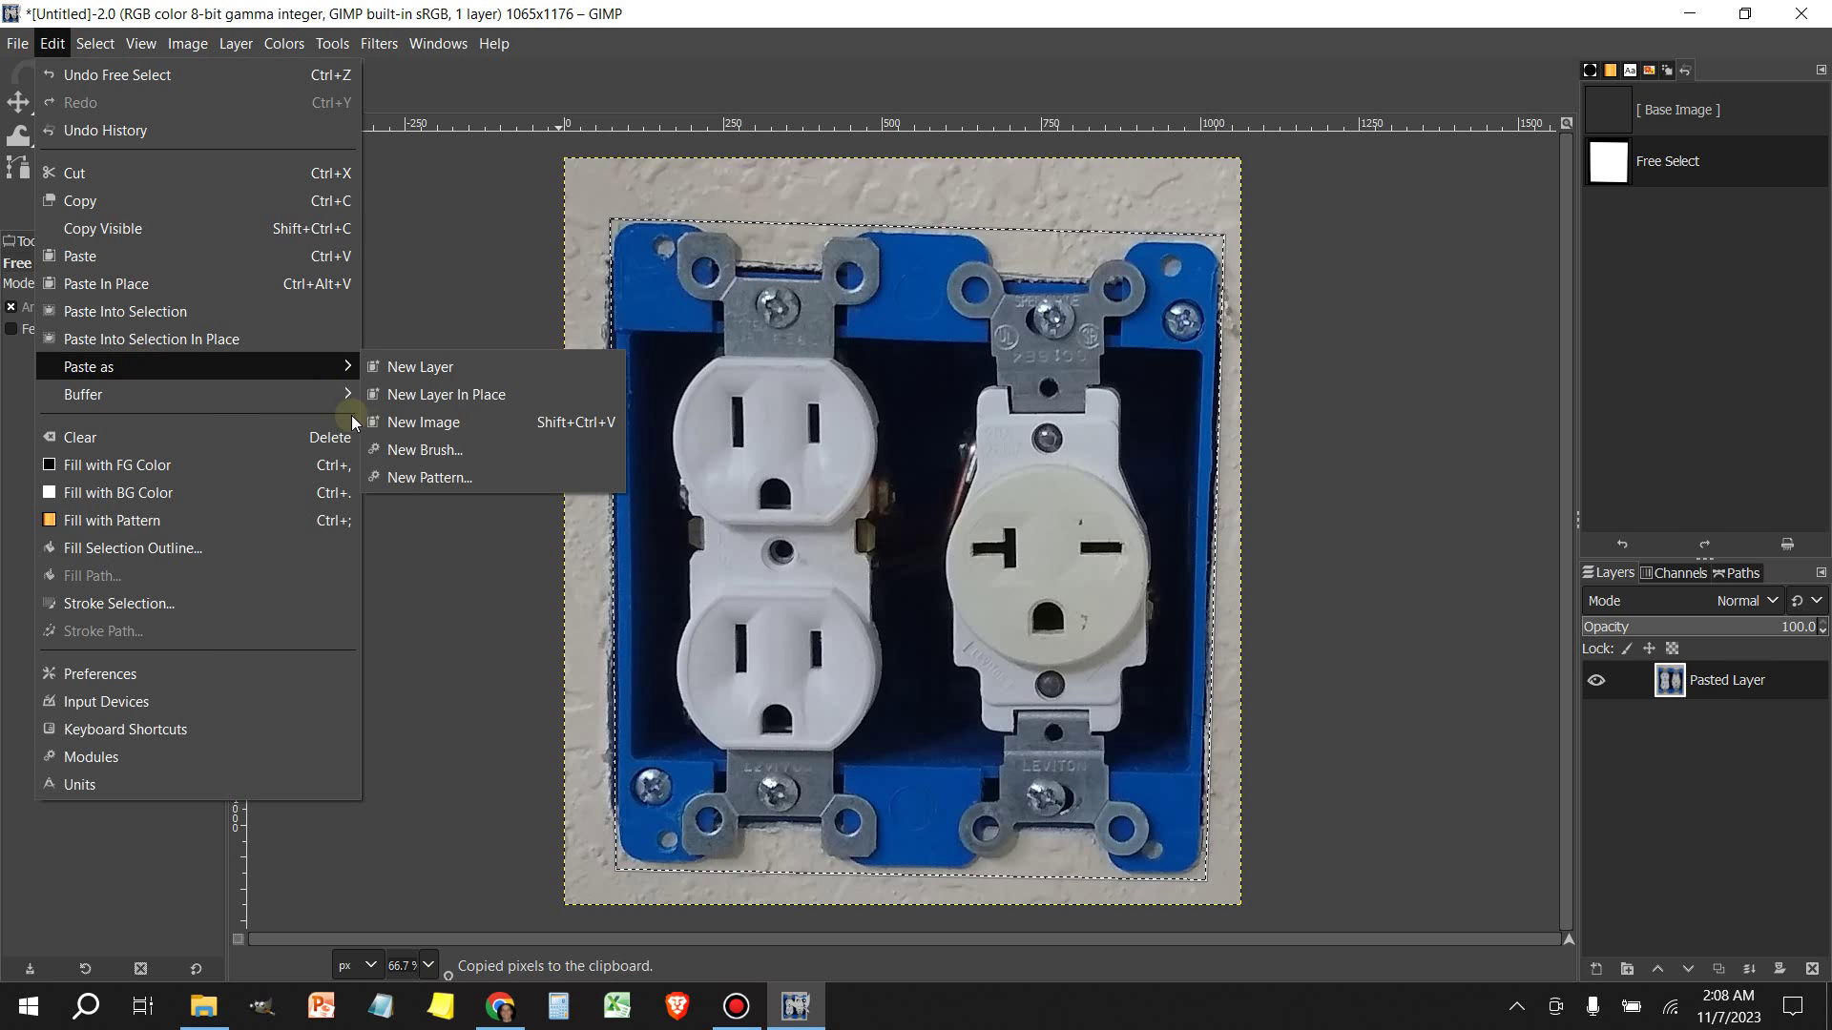
click(410, 422)
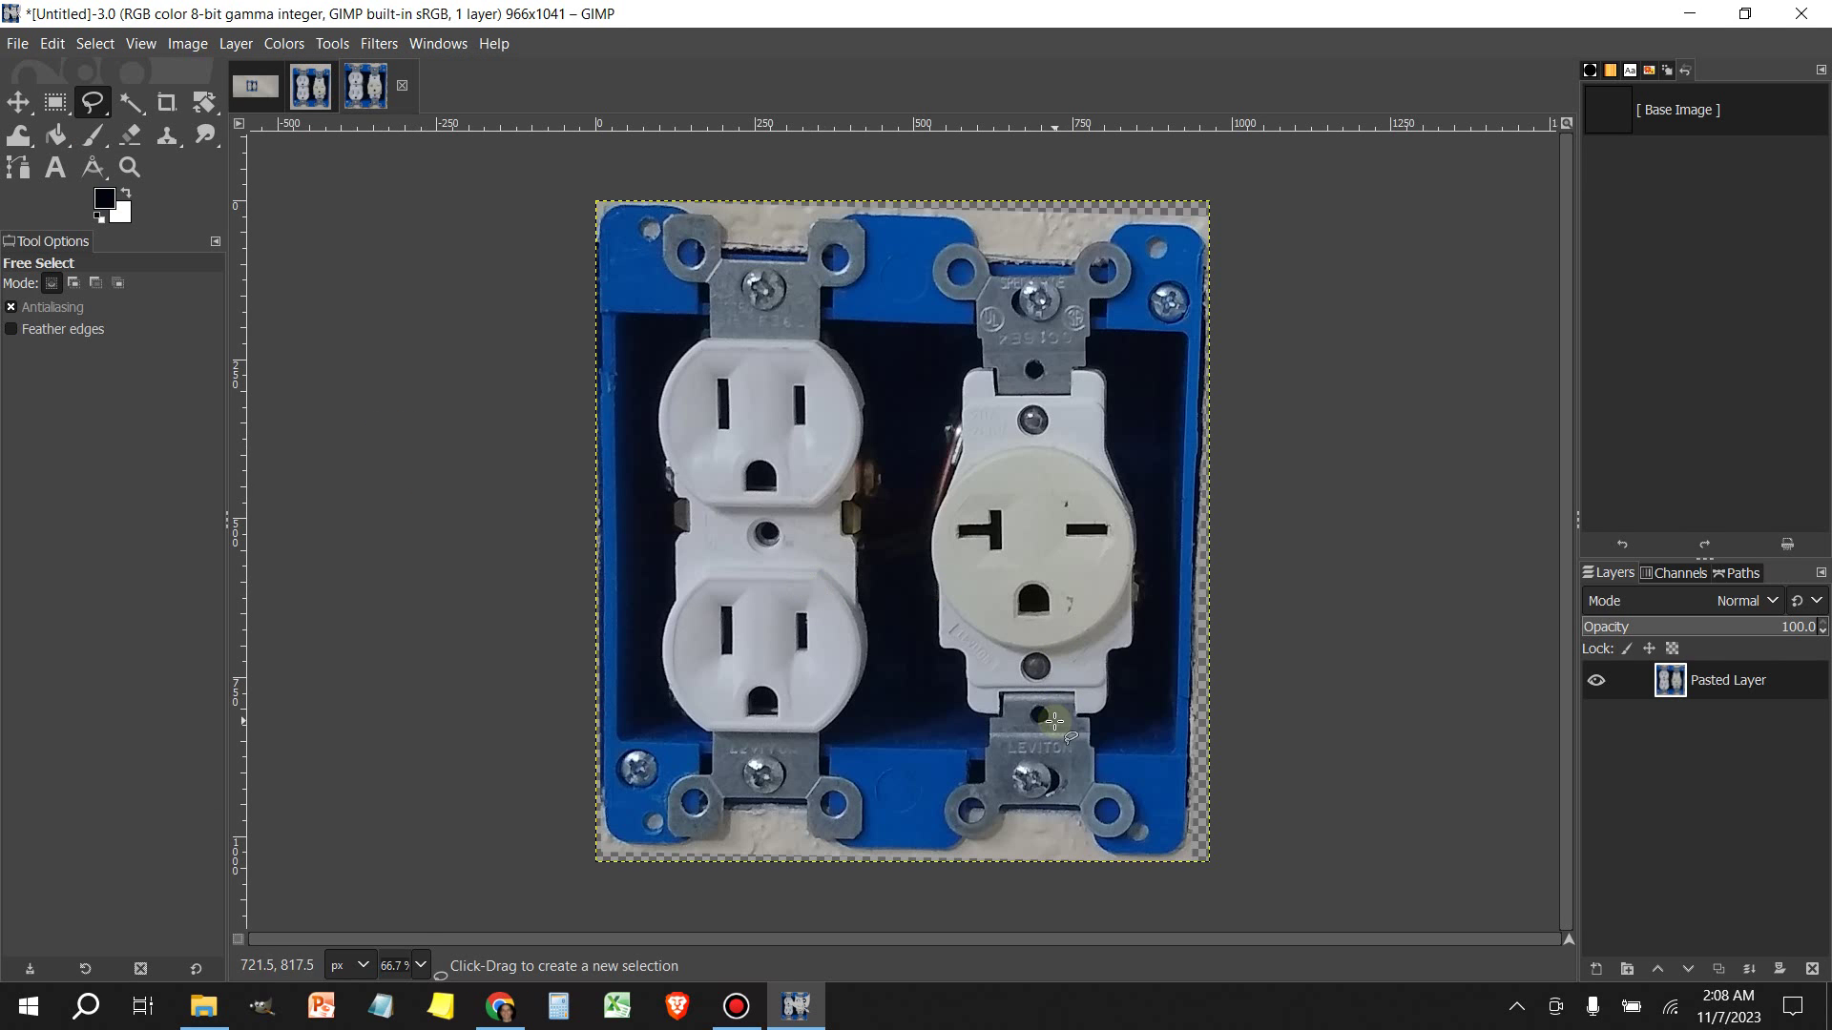
click(215, 115)
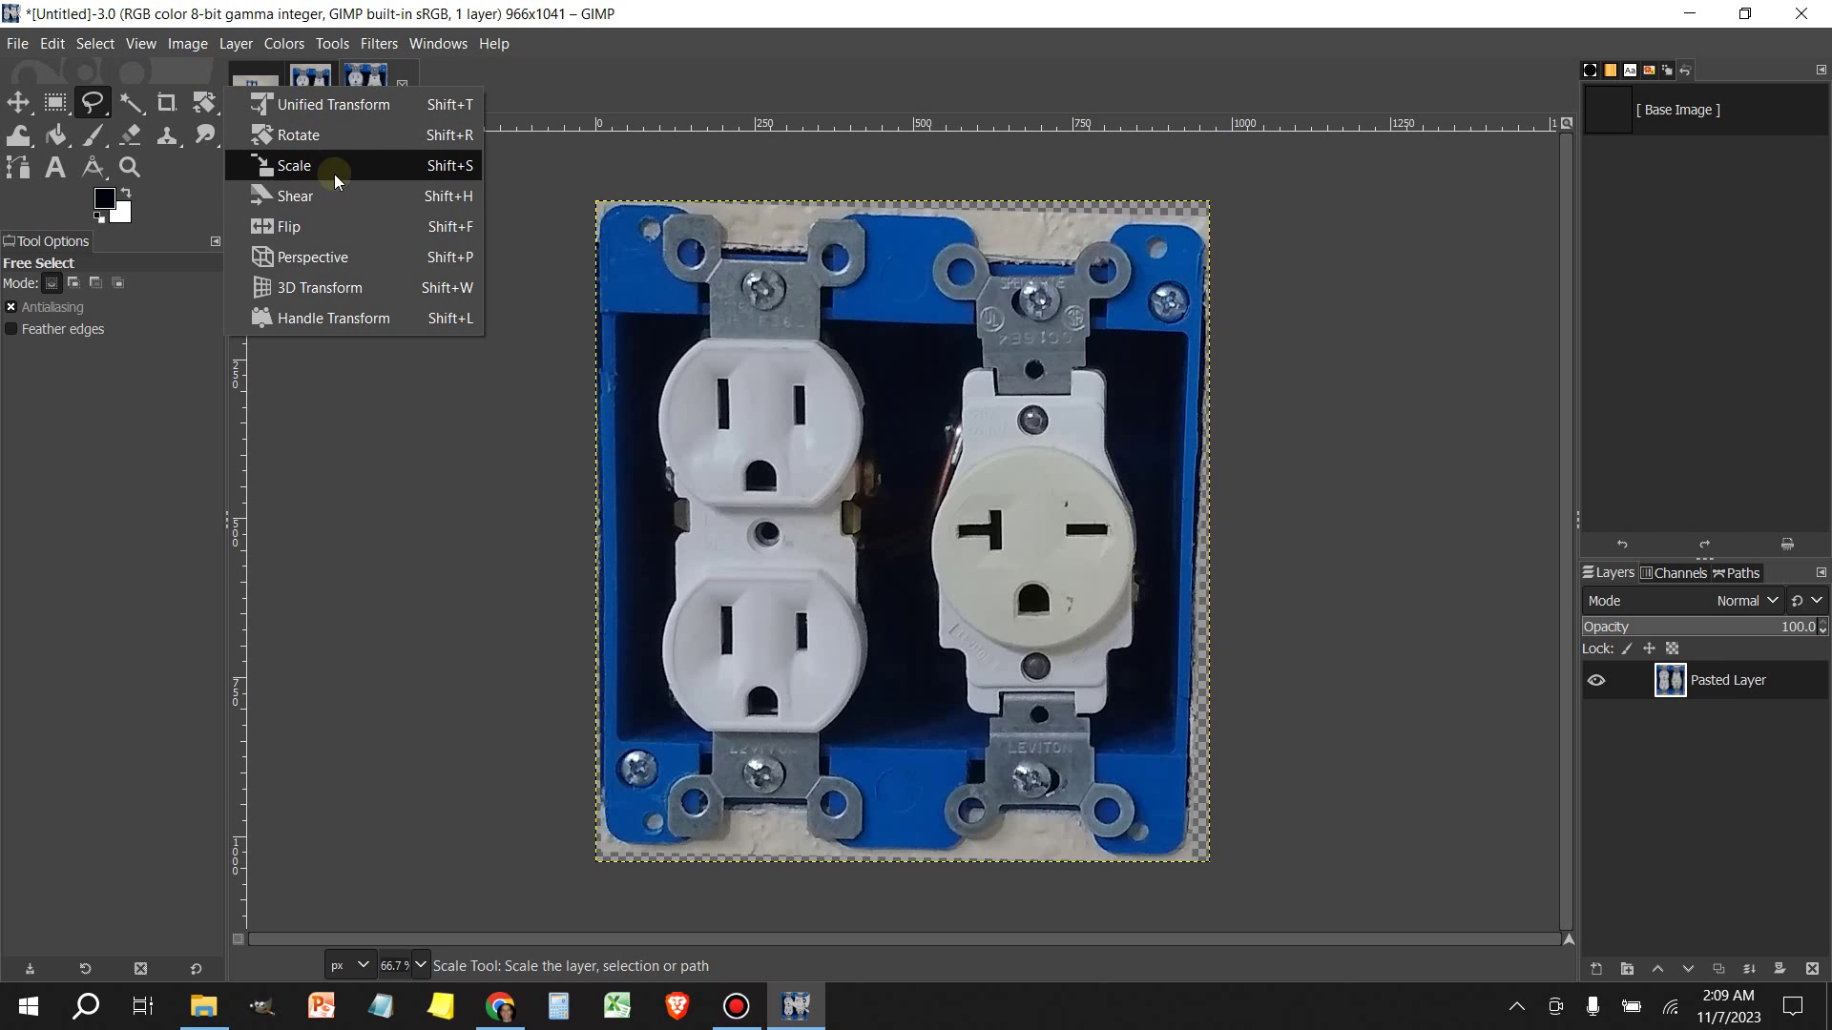
Drag the Perspective tool's four corner handles to start squaring the outlet box
click(330, 257)
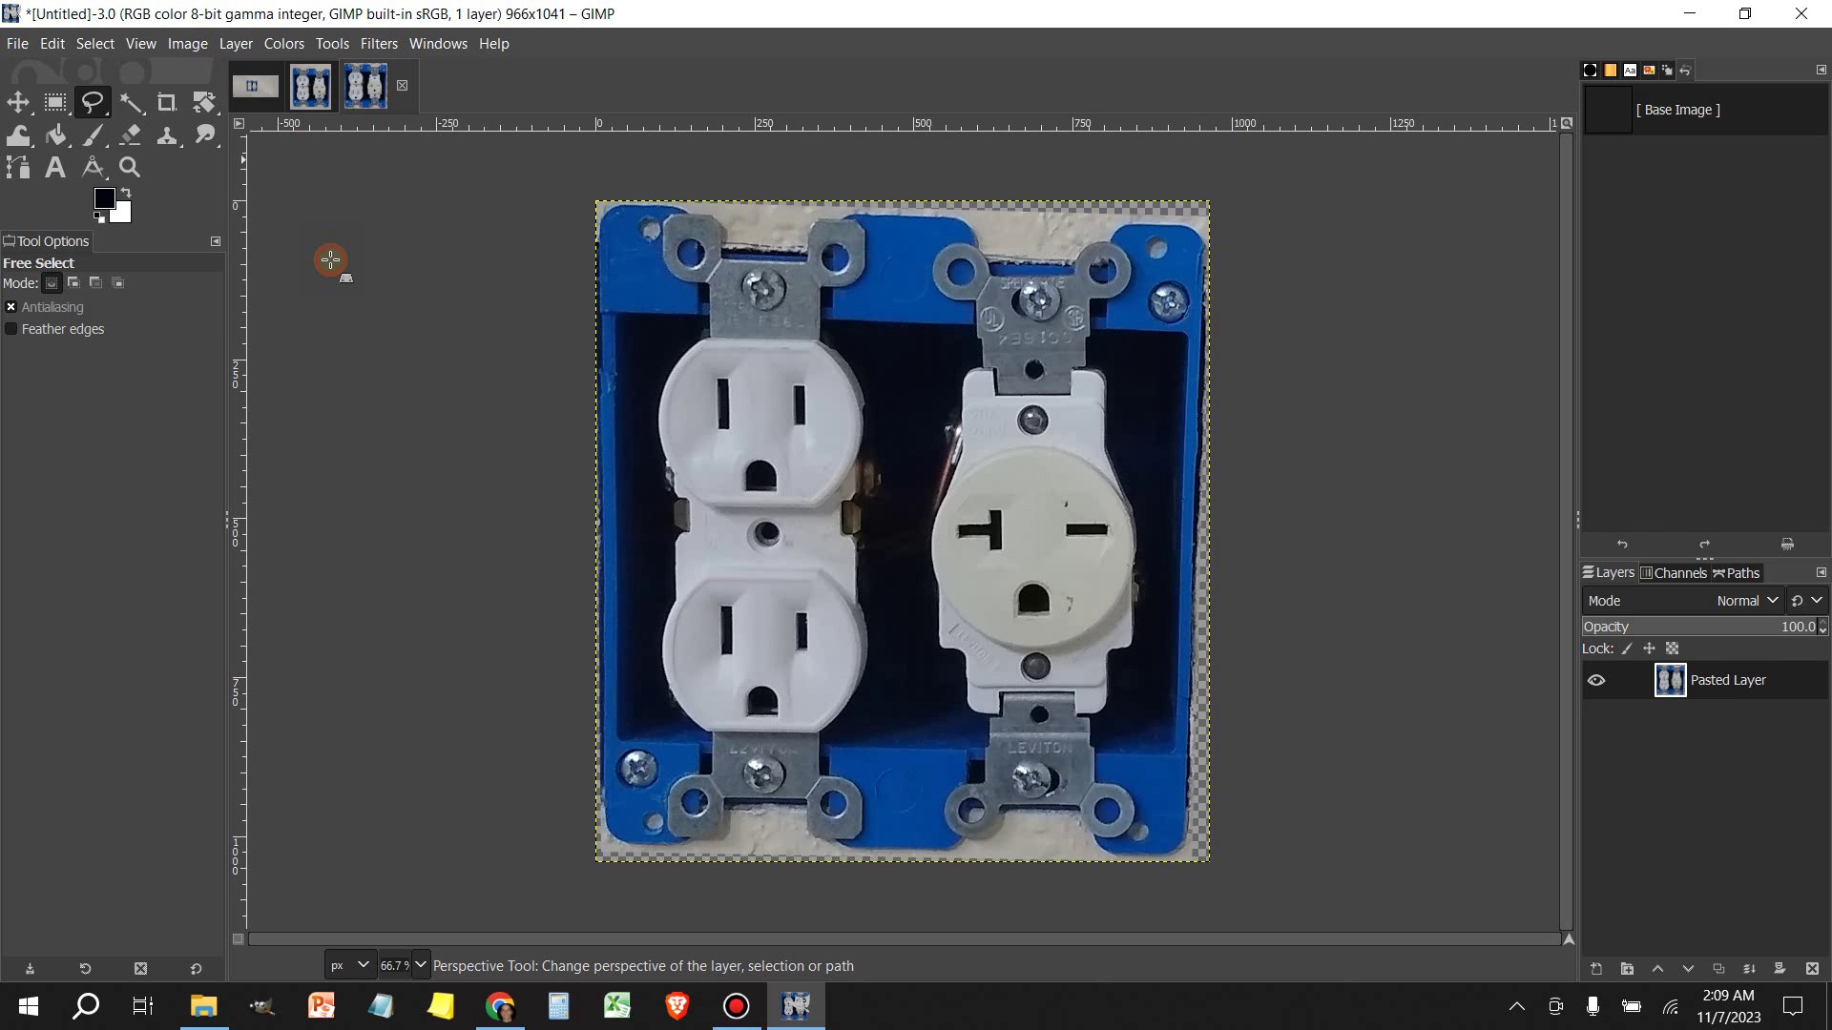
click(1169, 302)
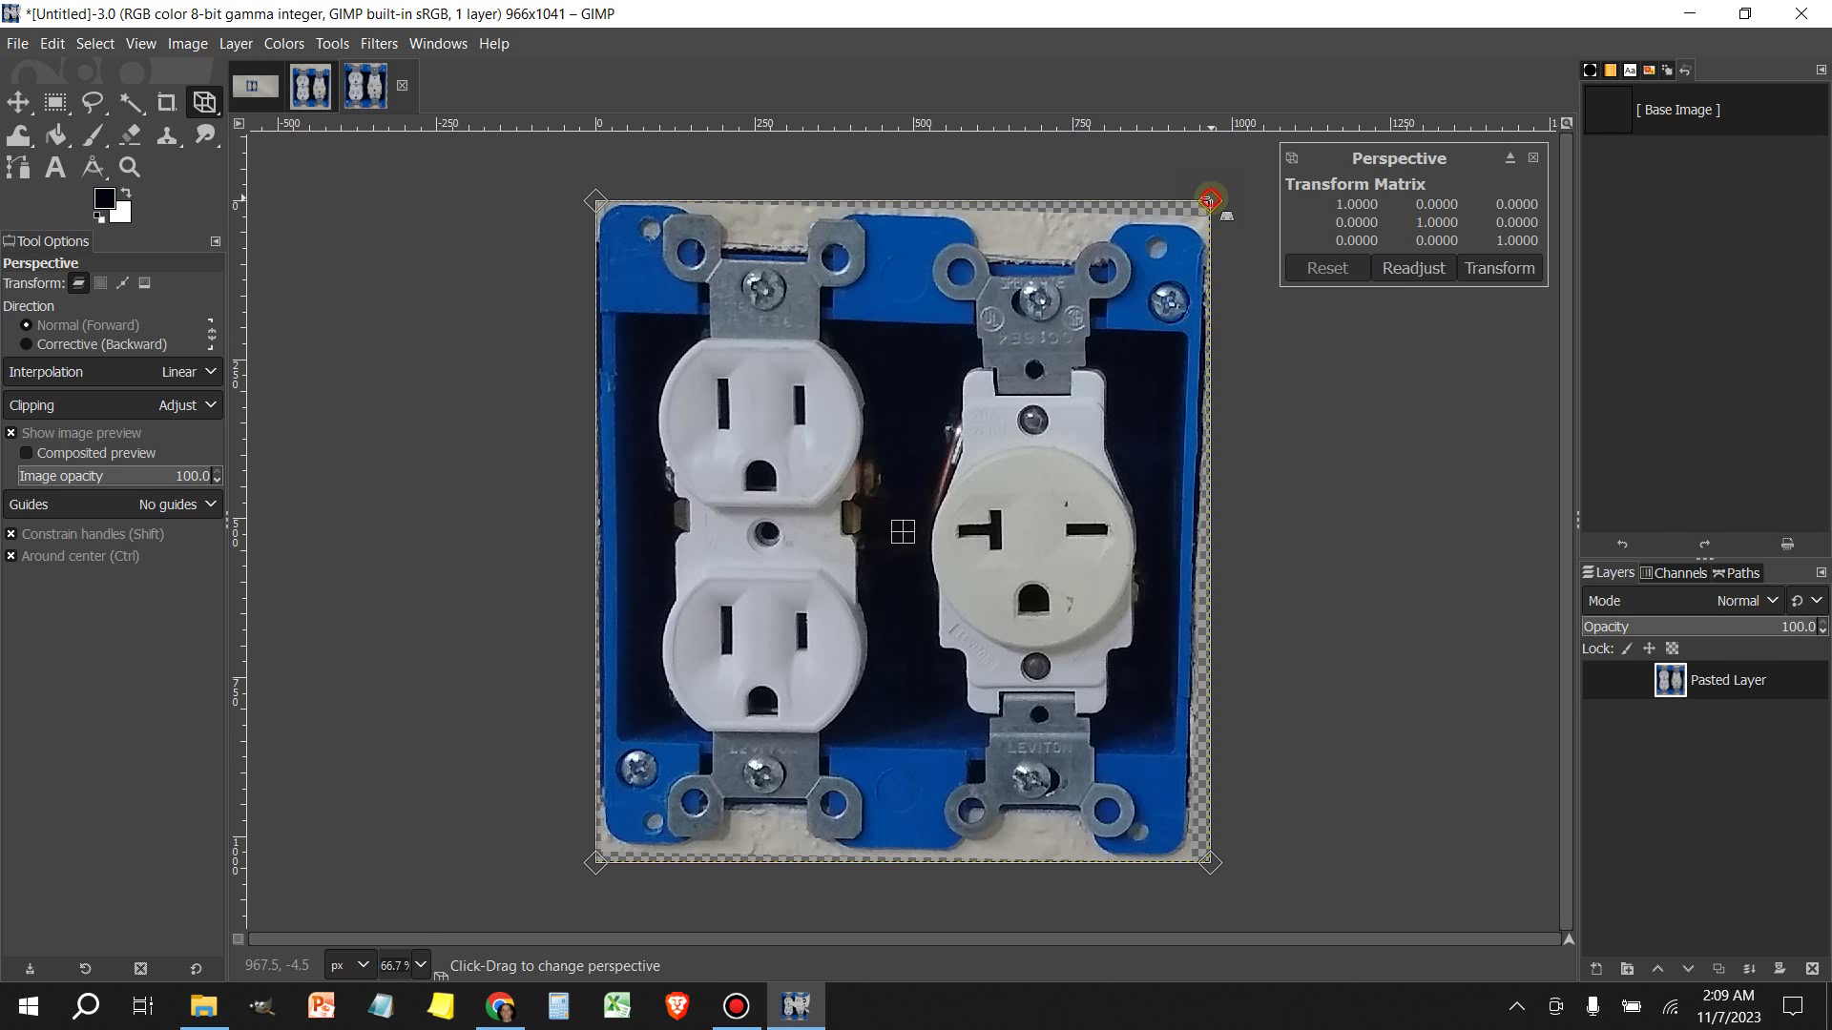
drag(1209, 199, 1197, 178)
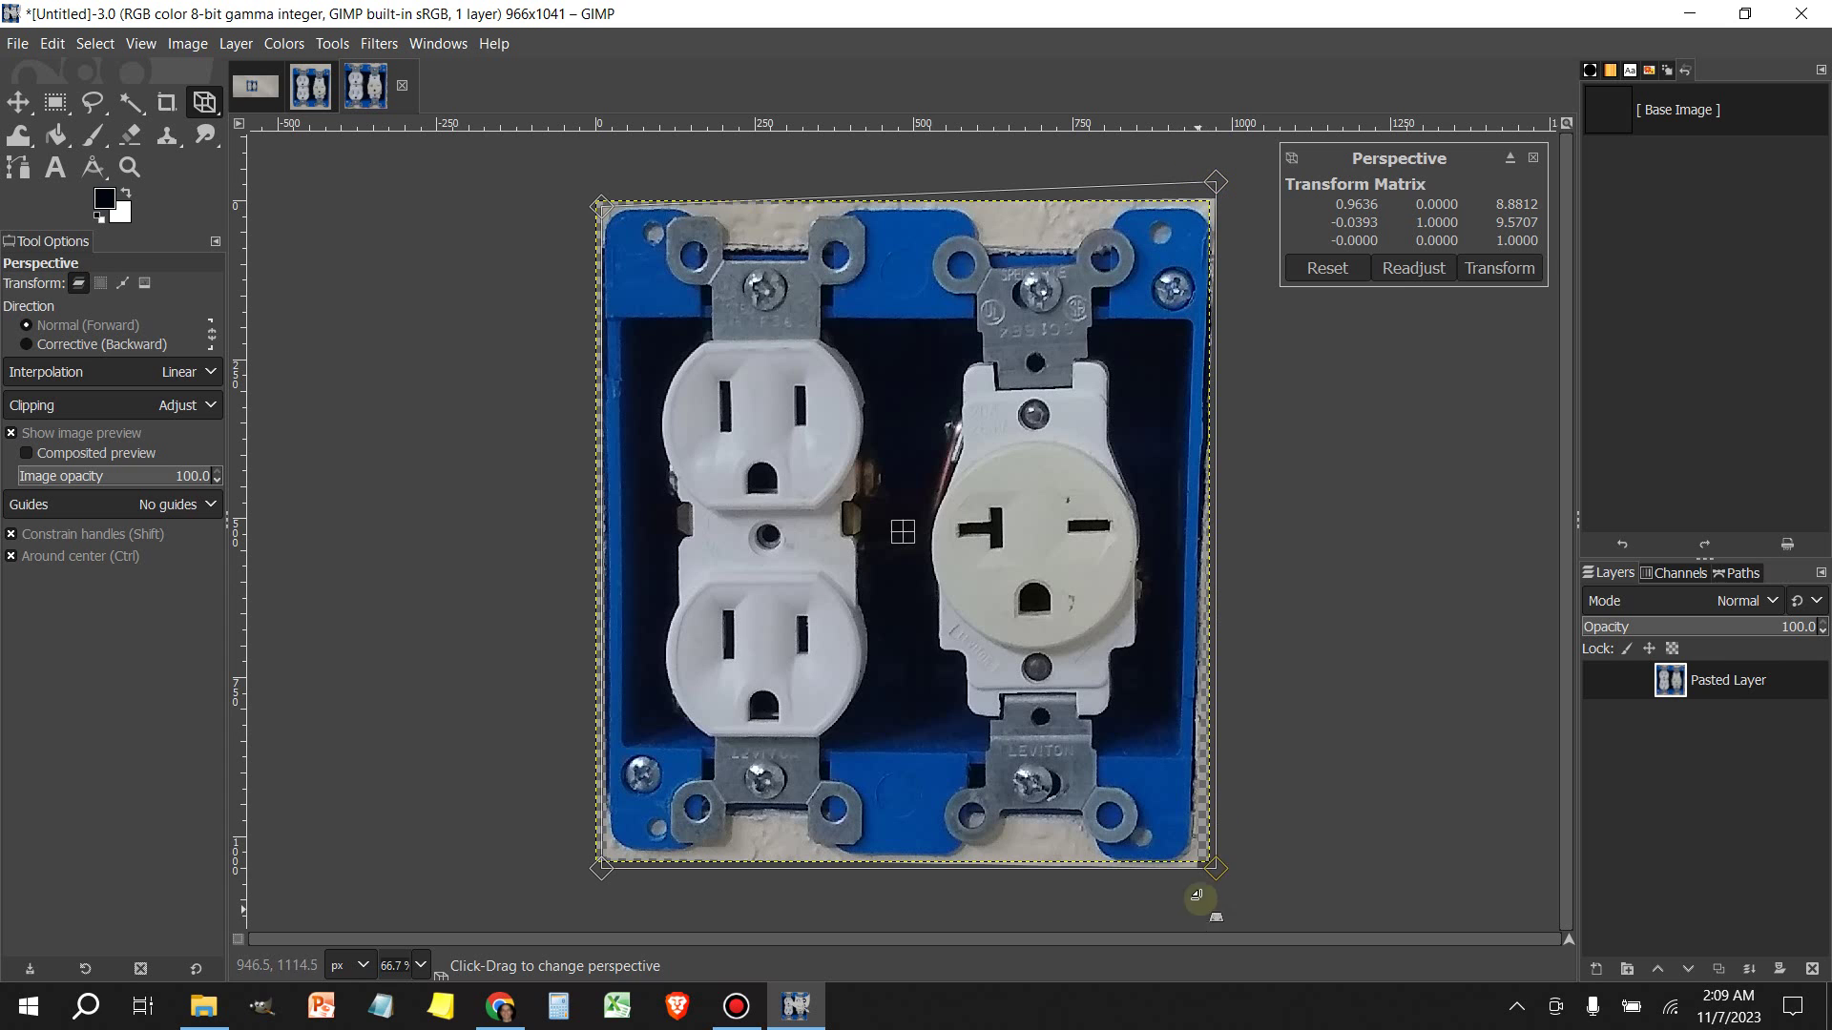
drag(1215, 865, 1232, 866)
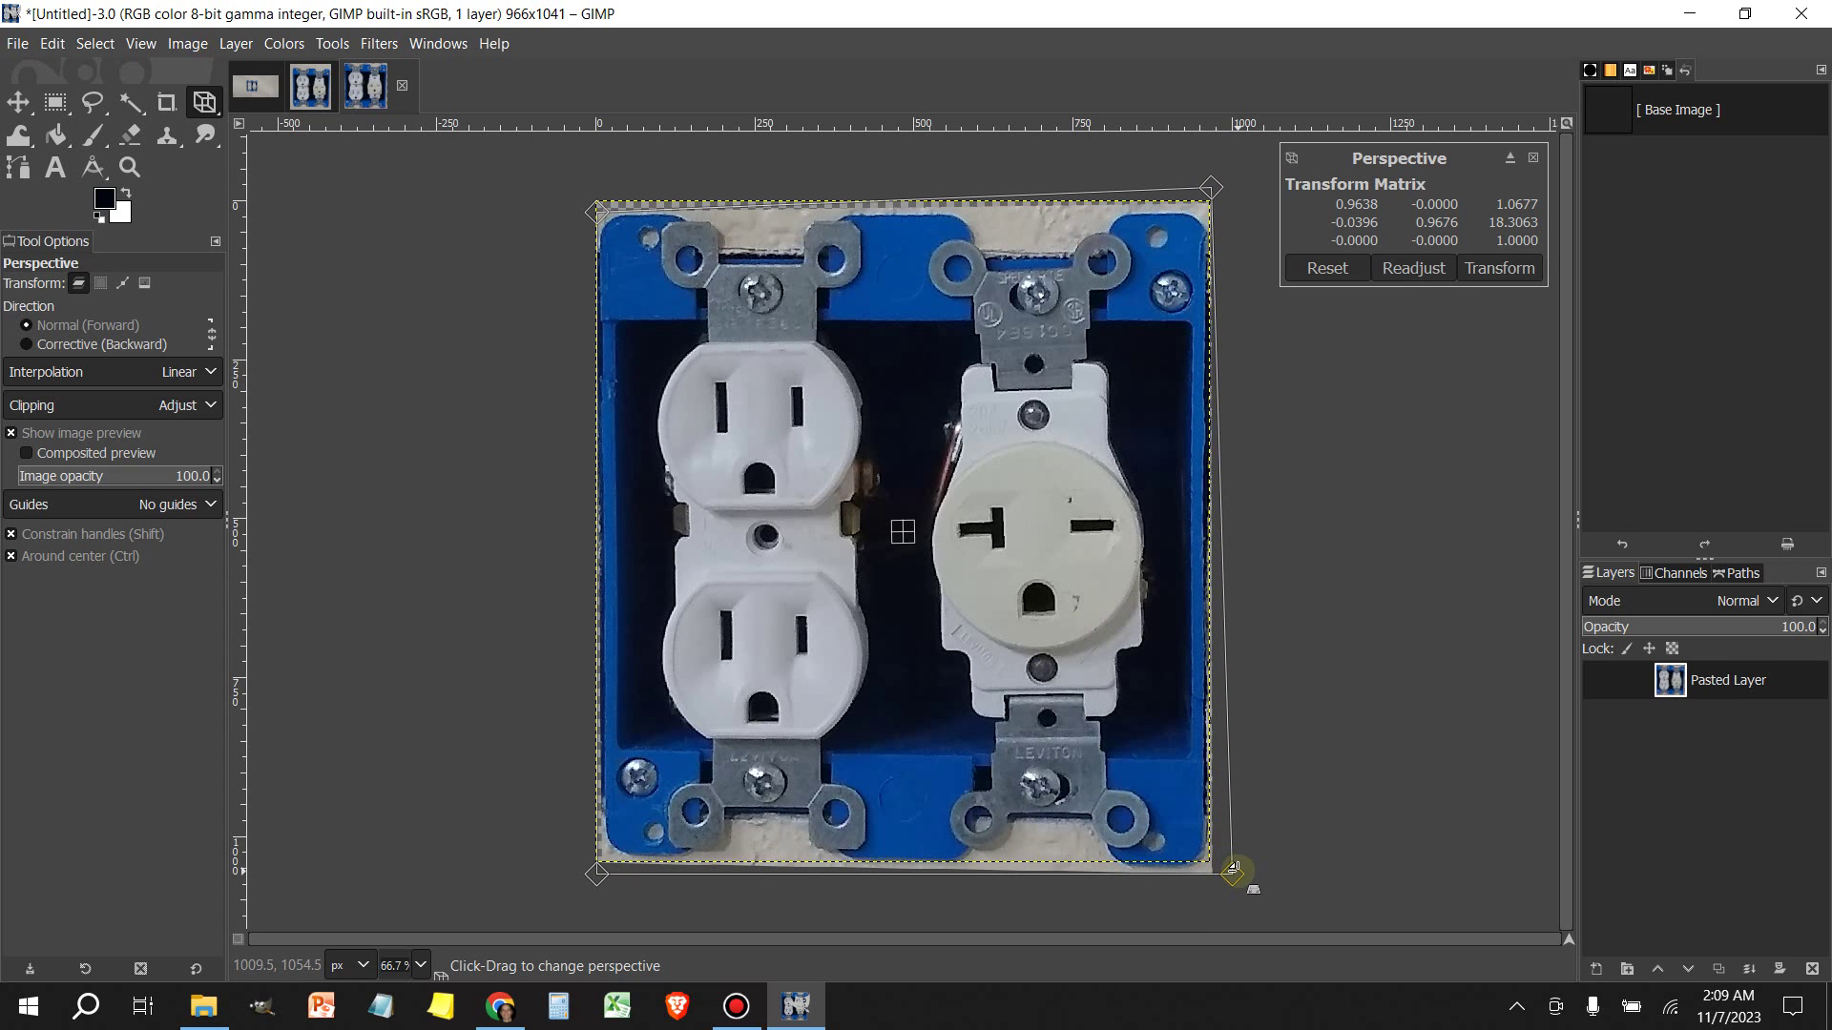
drag(1233, 868, 1232, 861)
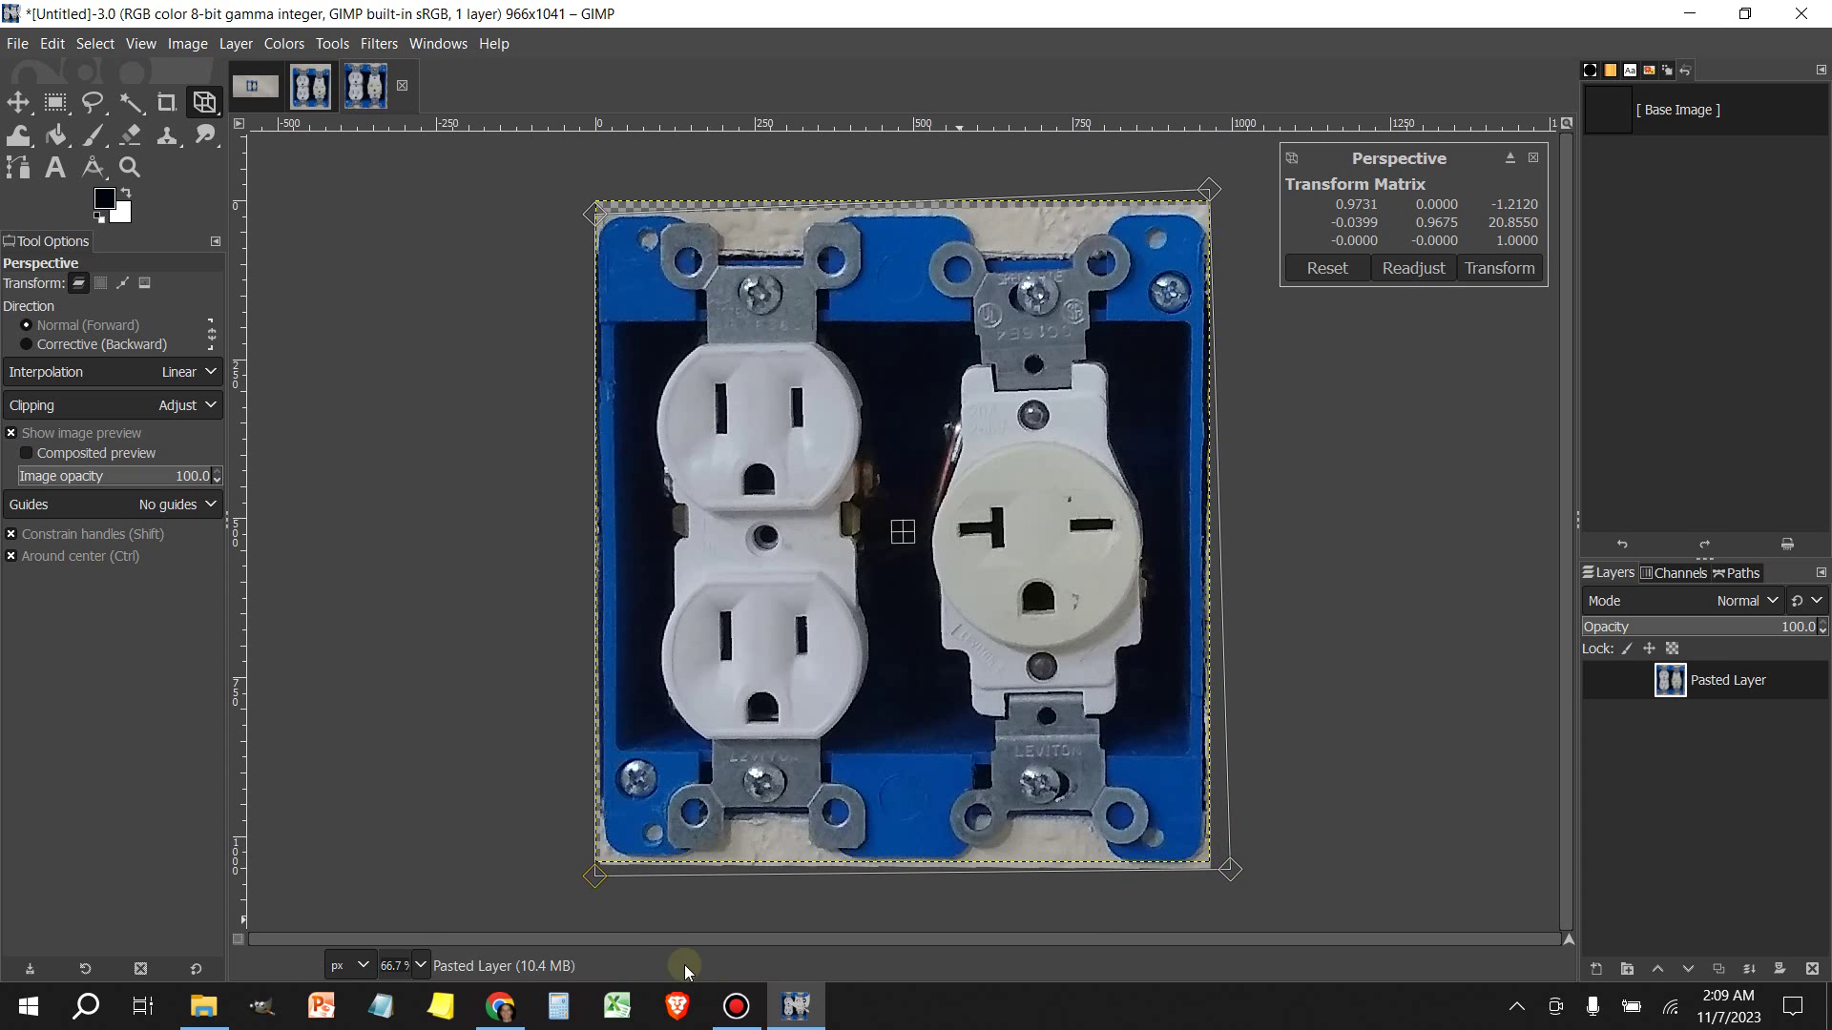
drag(594, 876, 593, 886)
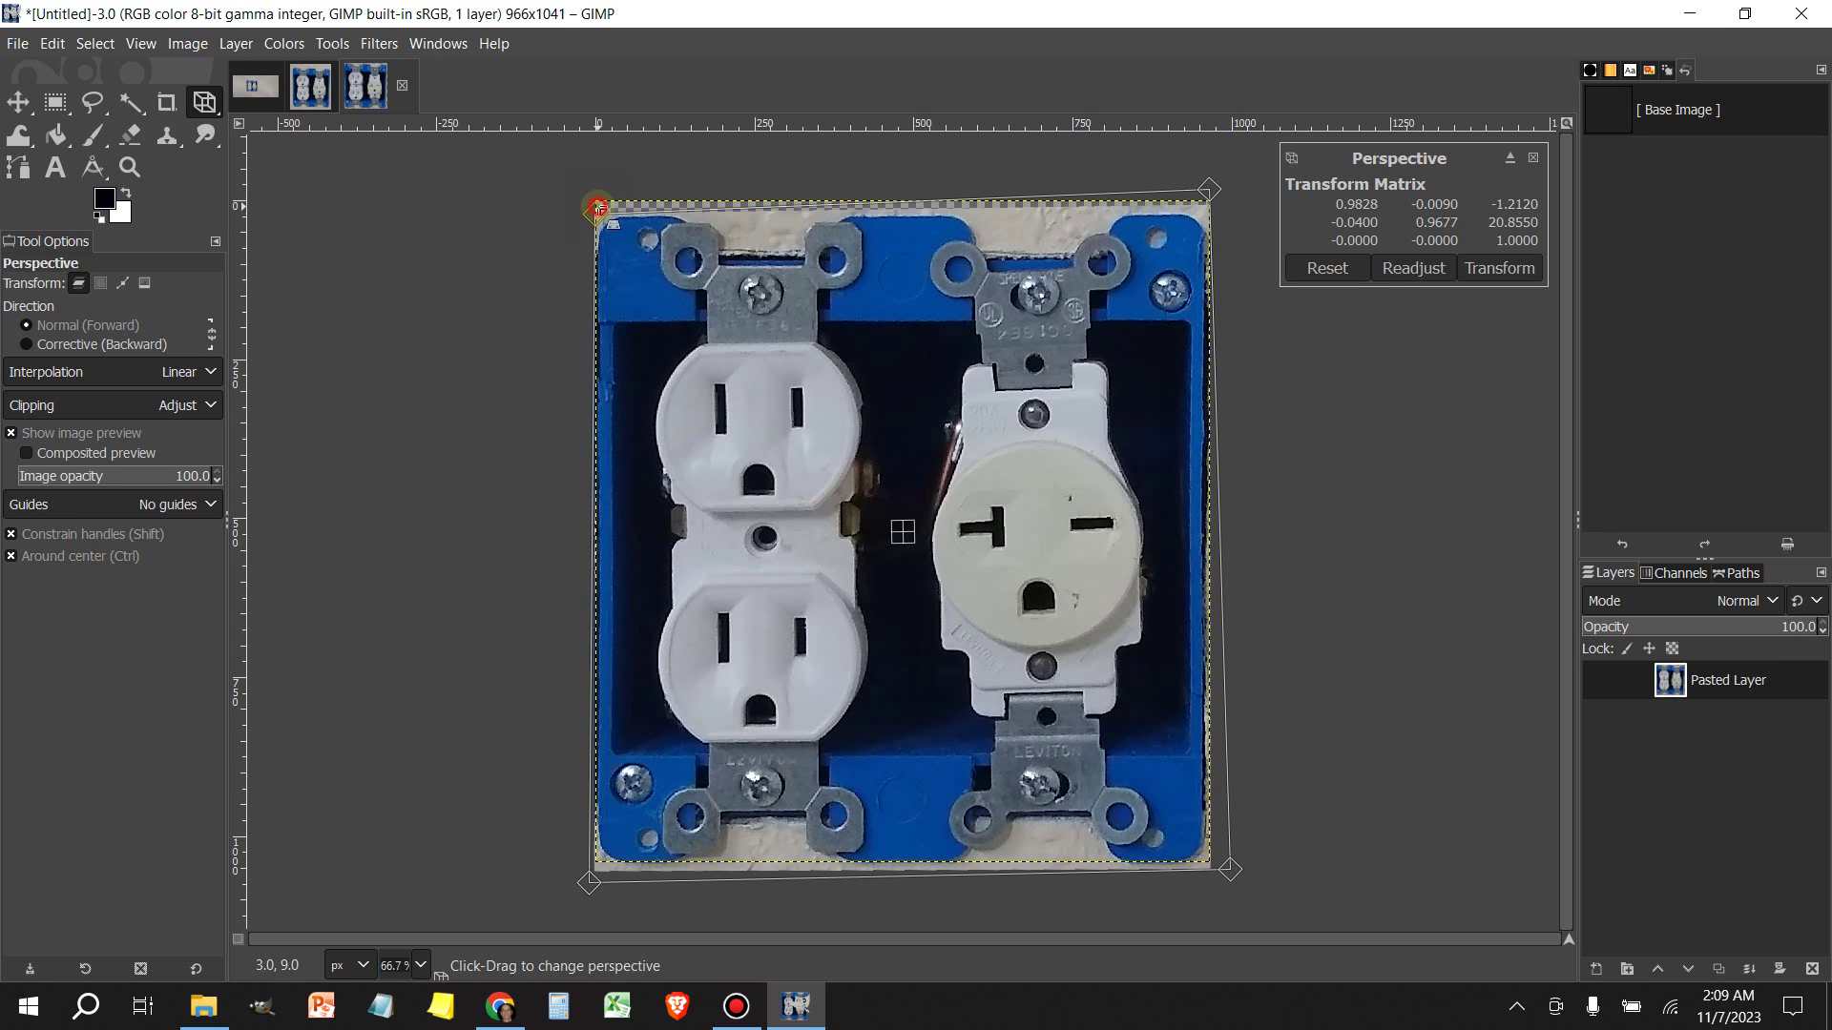
drag(598, 207, 618, 192)
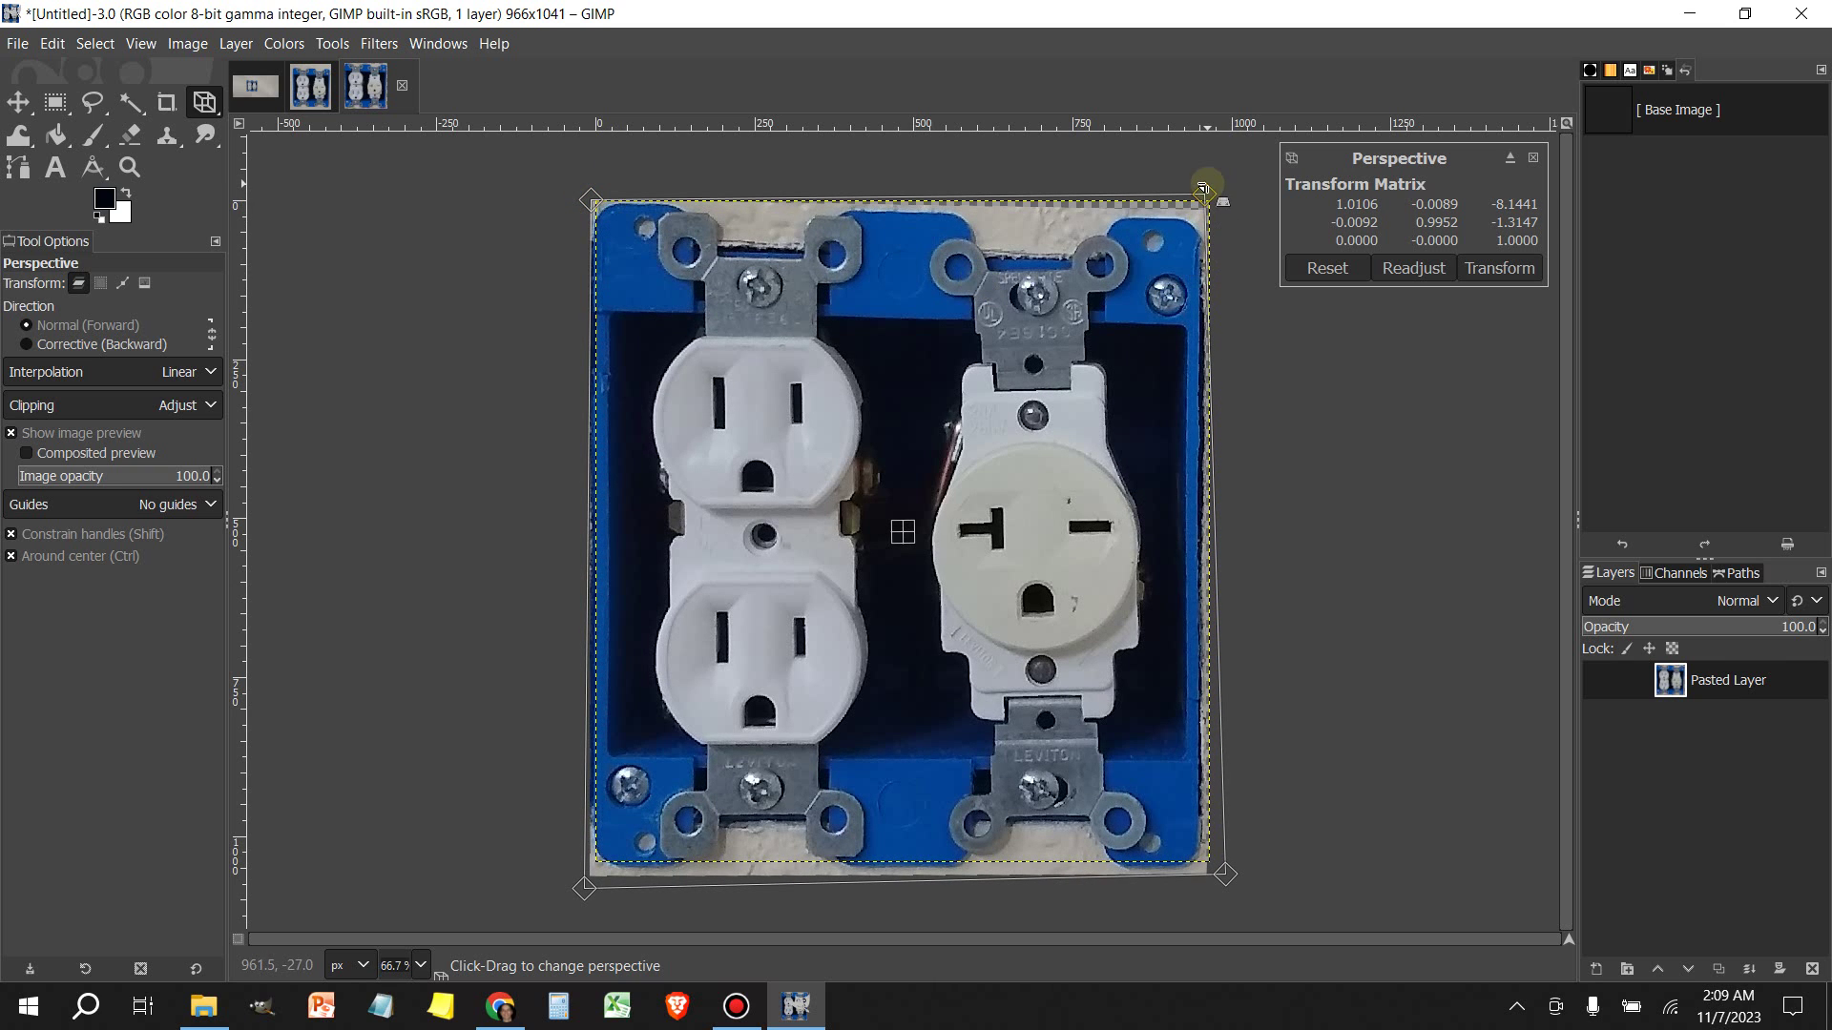
Fine-tune the corner handles until the box edges are straight, then apply the transform
drag(1204, 194, 1208, 171)
drag(599, 204, 596, 189)
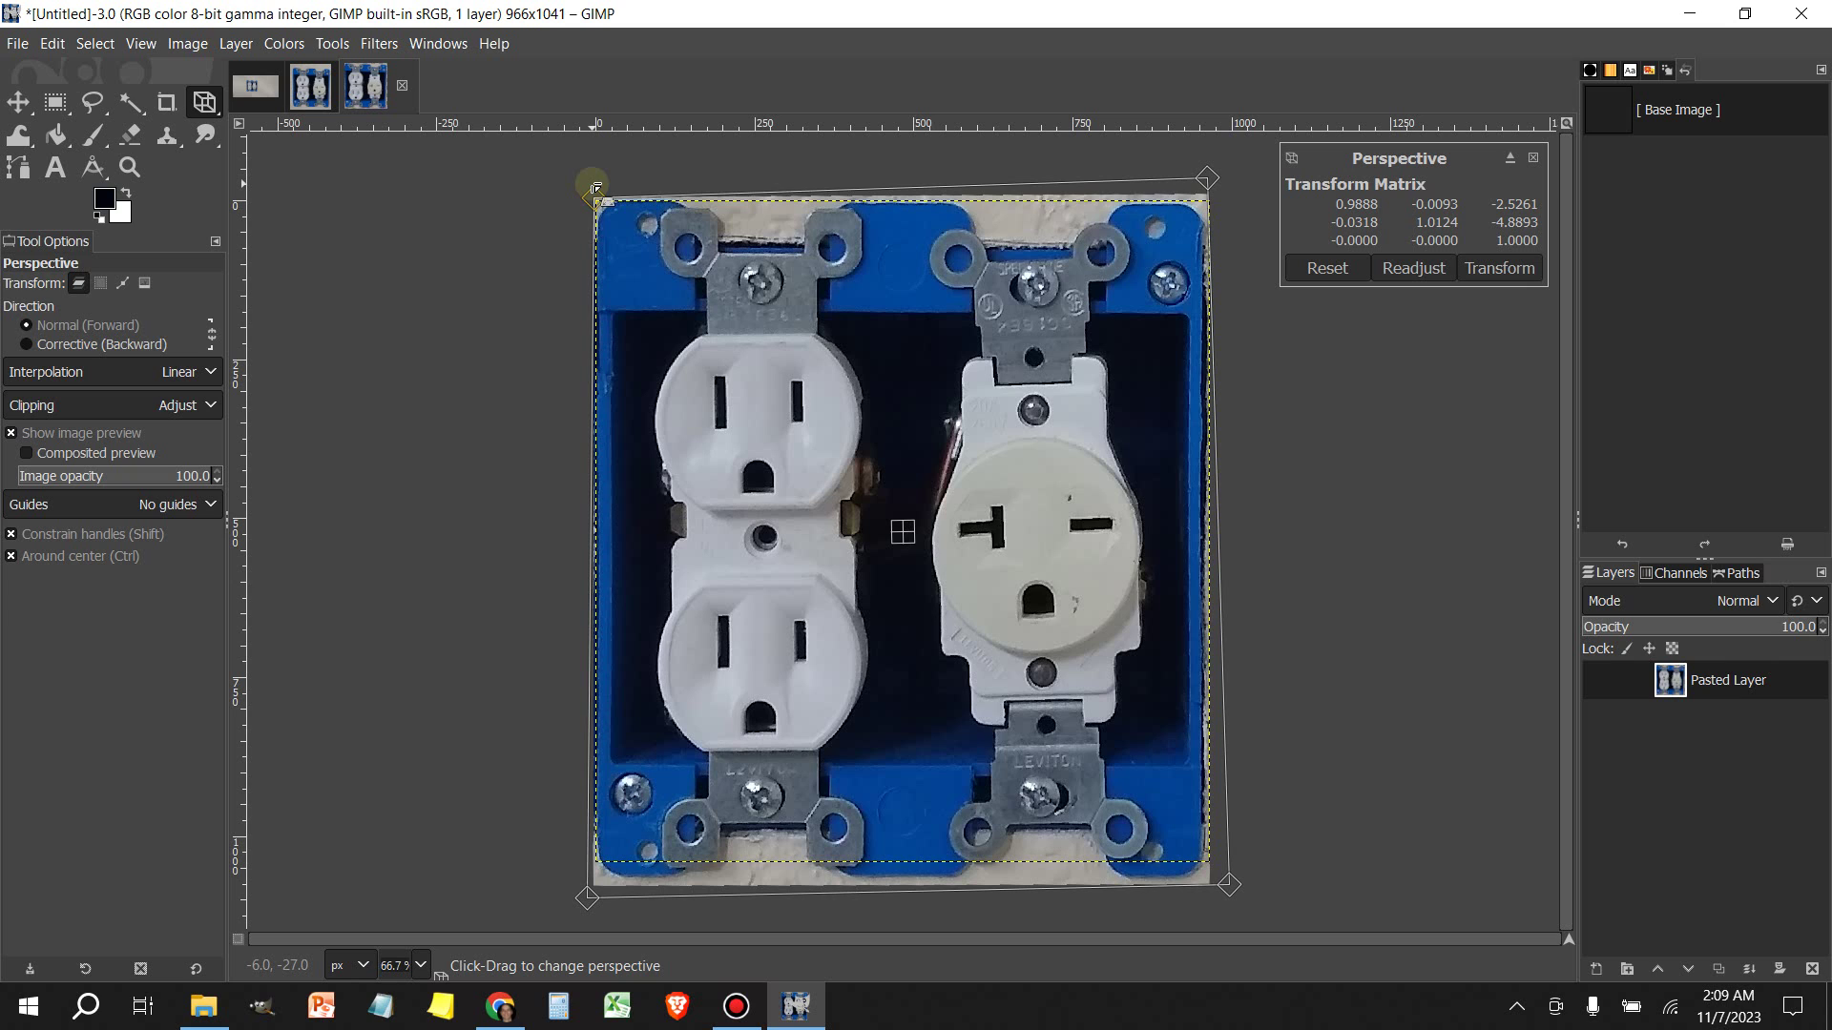
drag(1215, 174, 1216, 174)
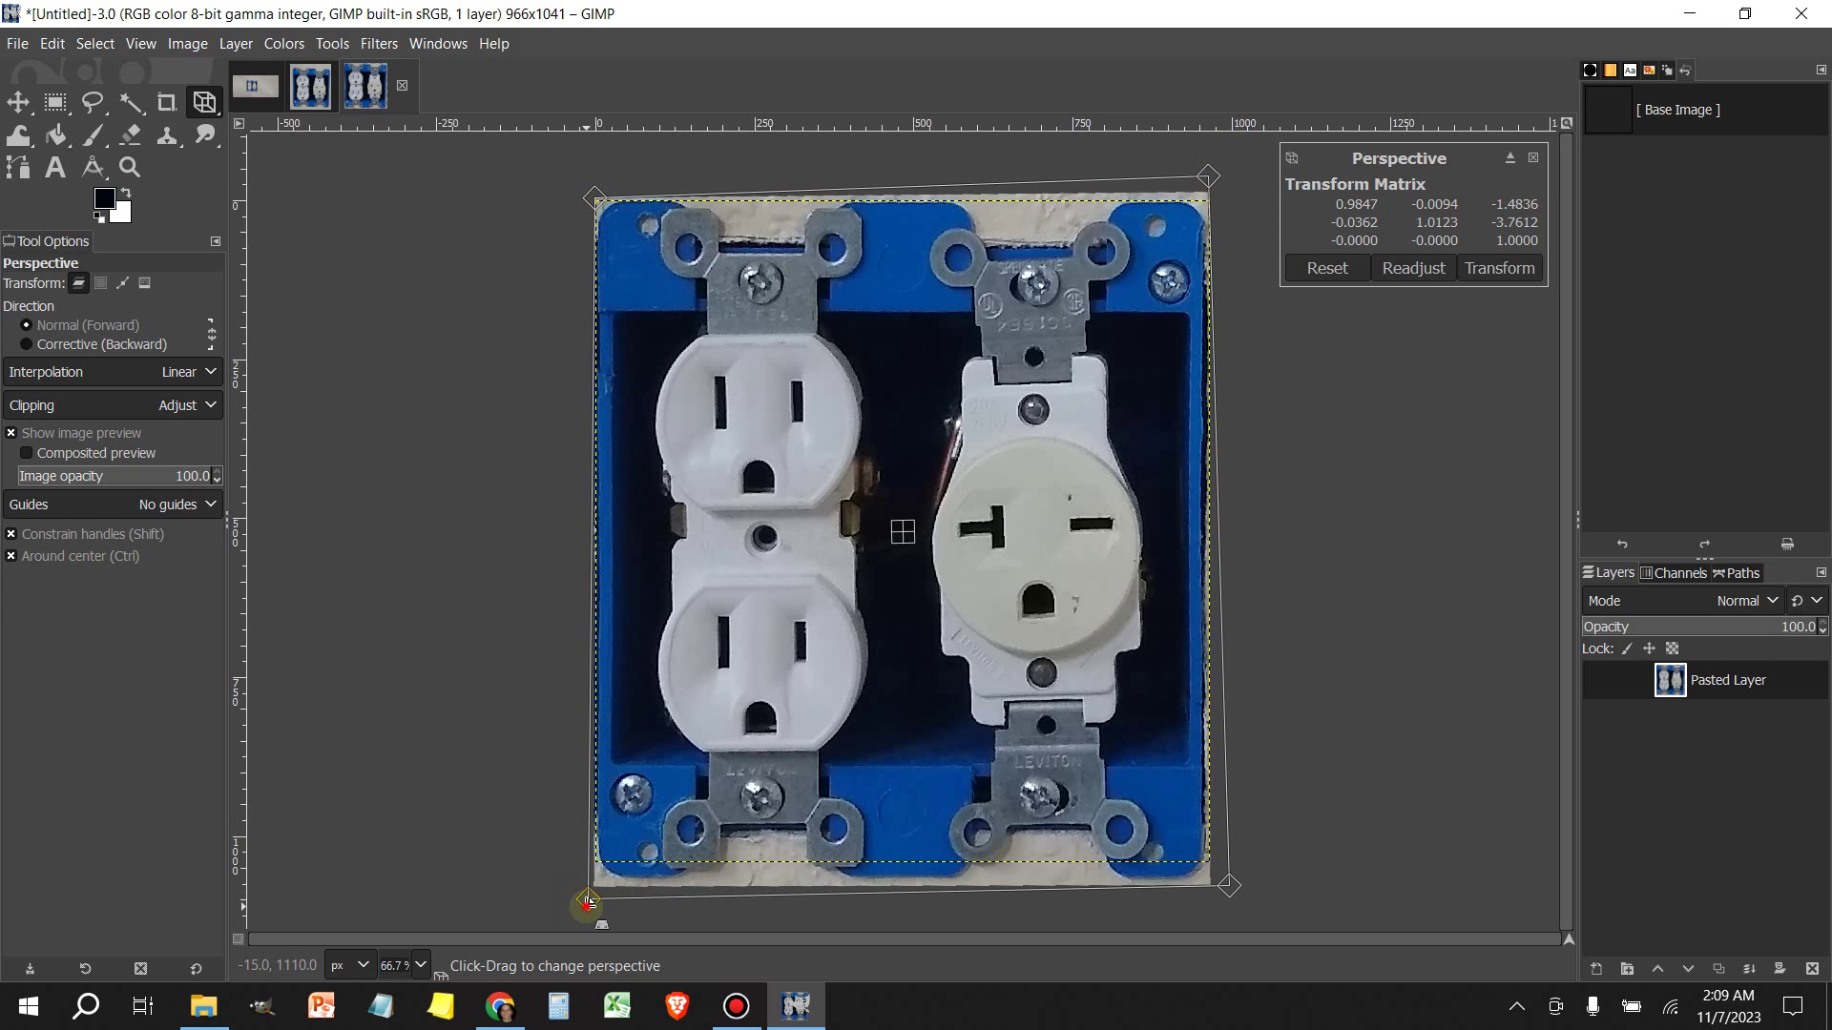
drag(587, 902, 592, 883)
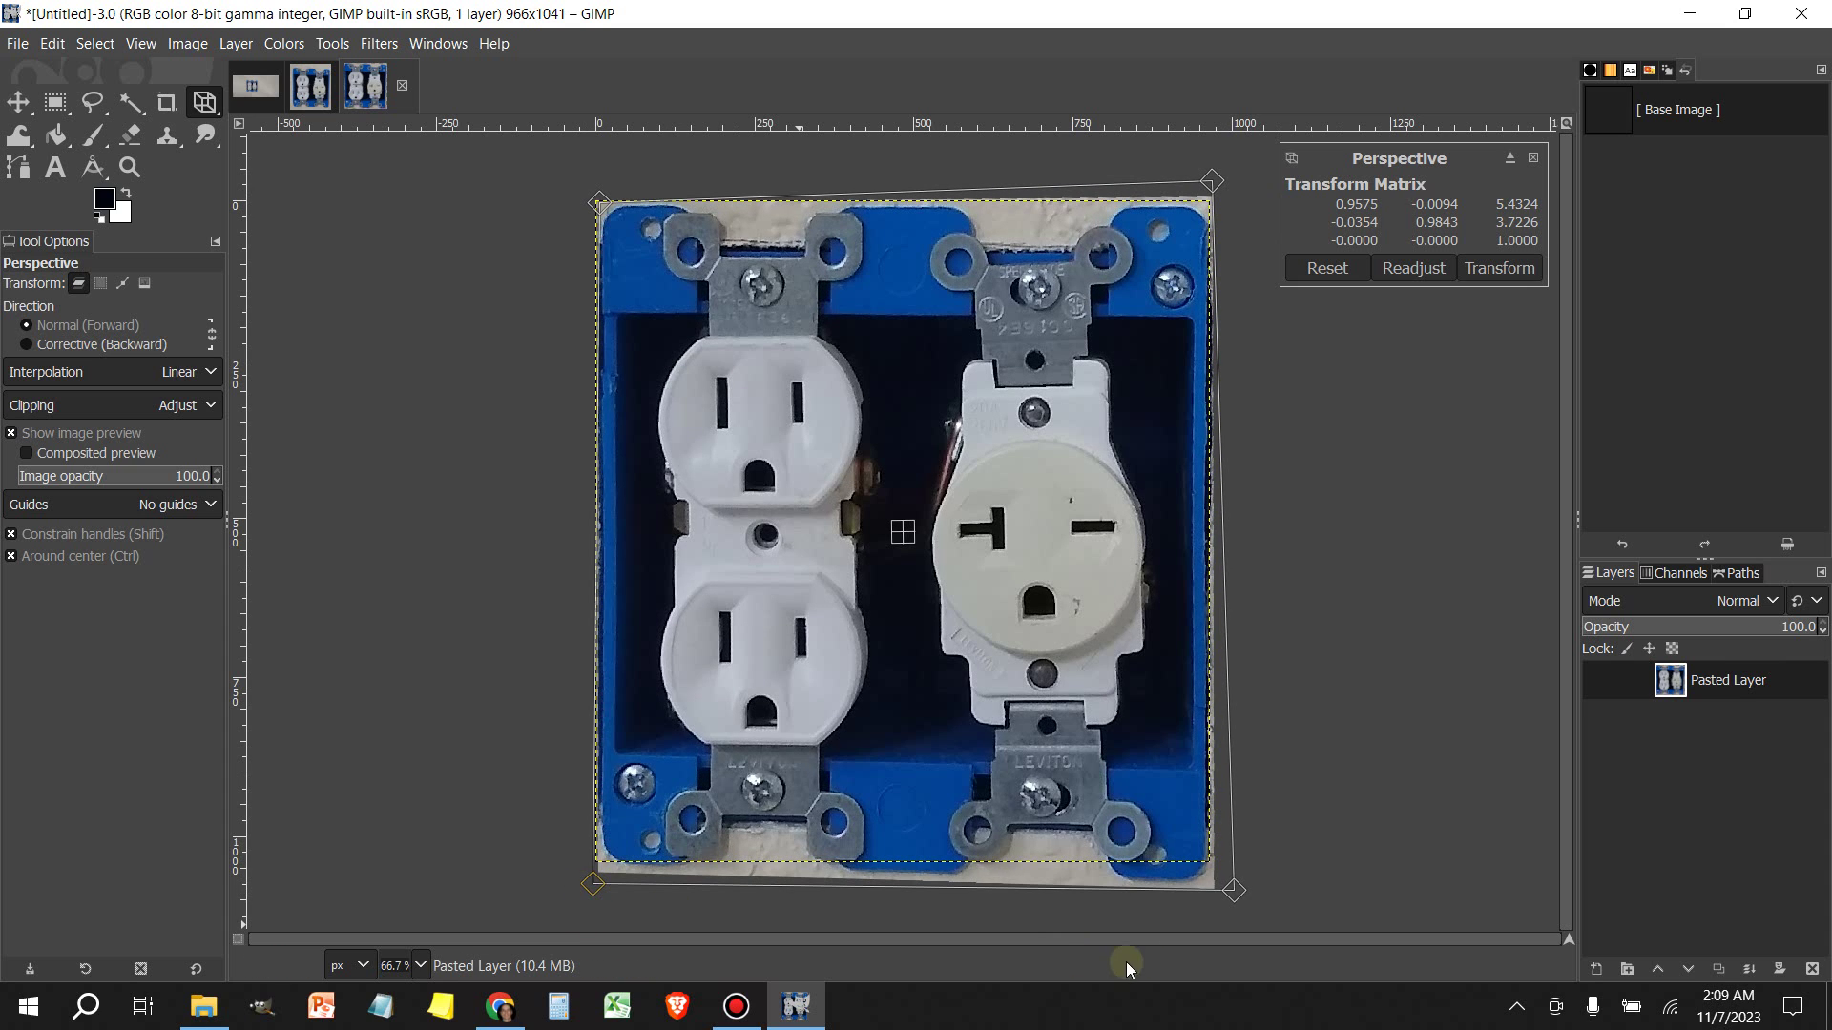
drag(1231, 888, 1233, 865)
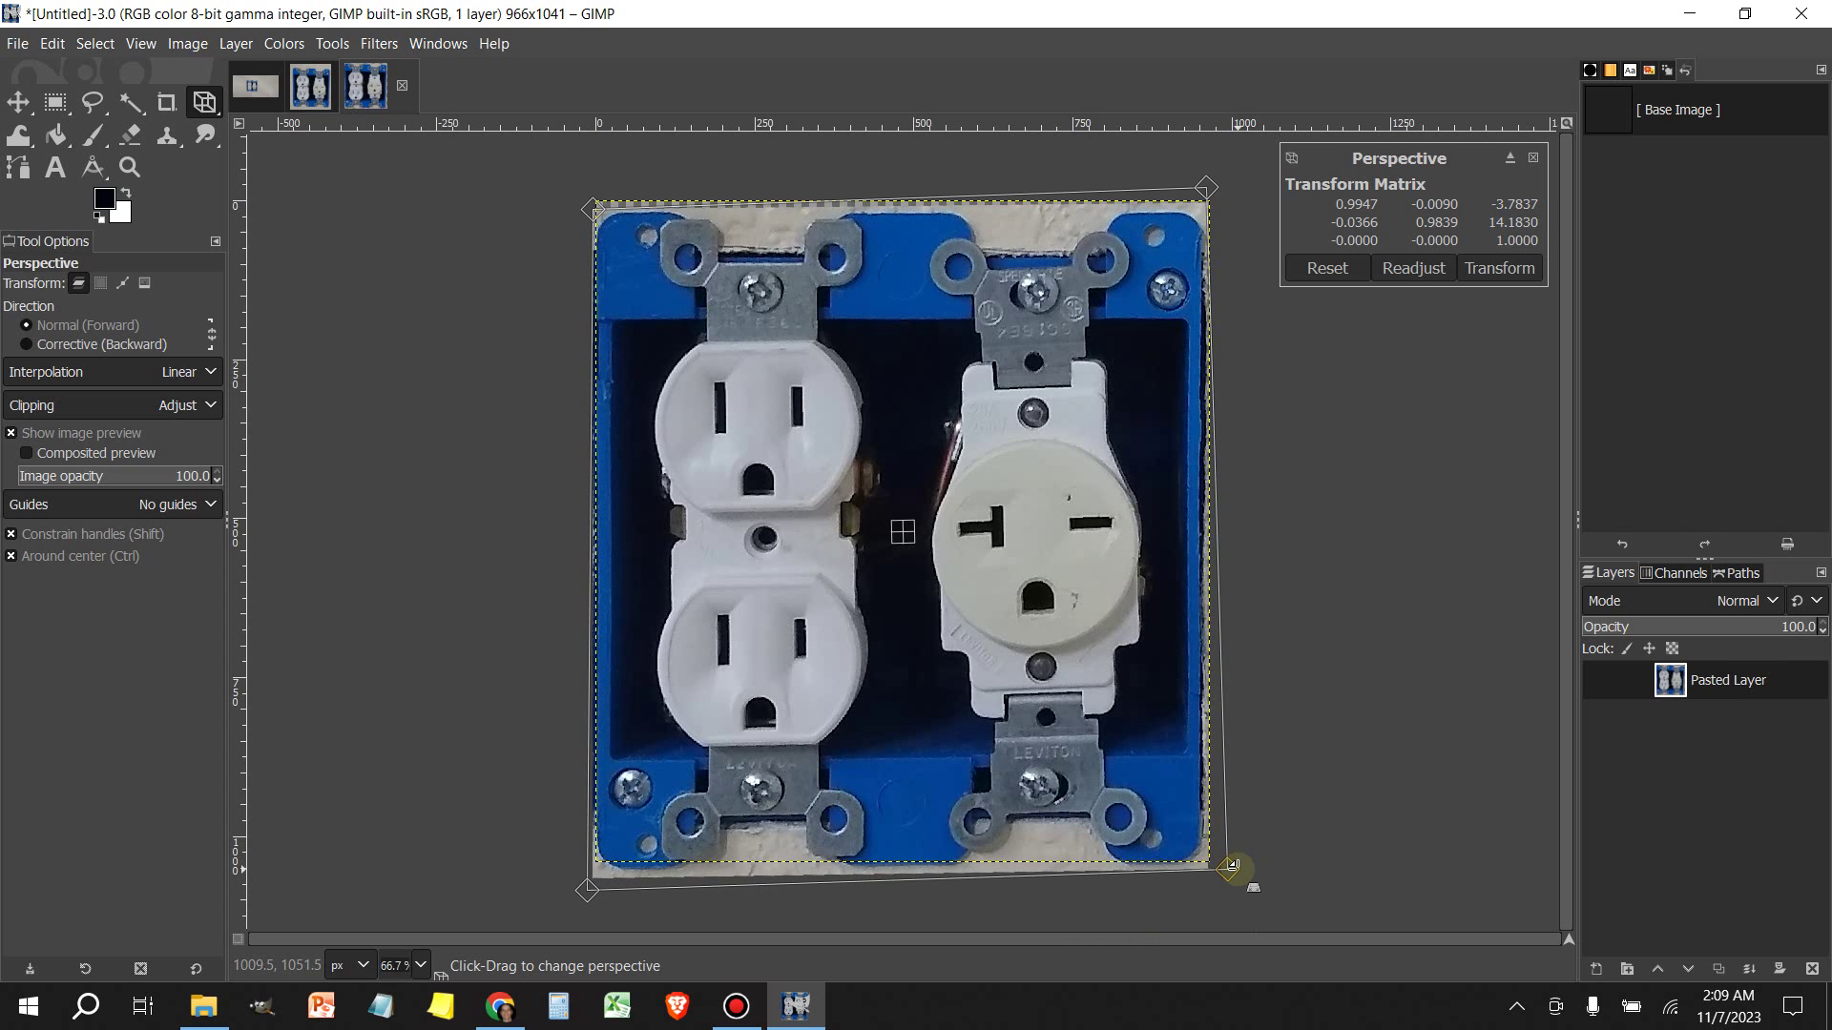
drag(587, 890, 589, 880)
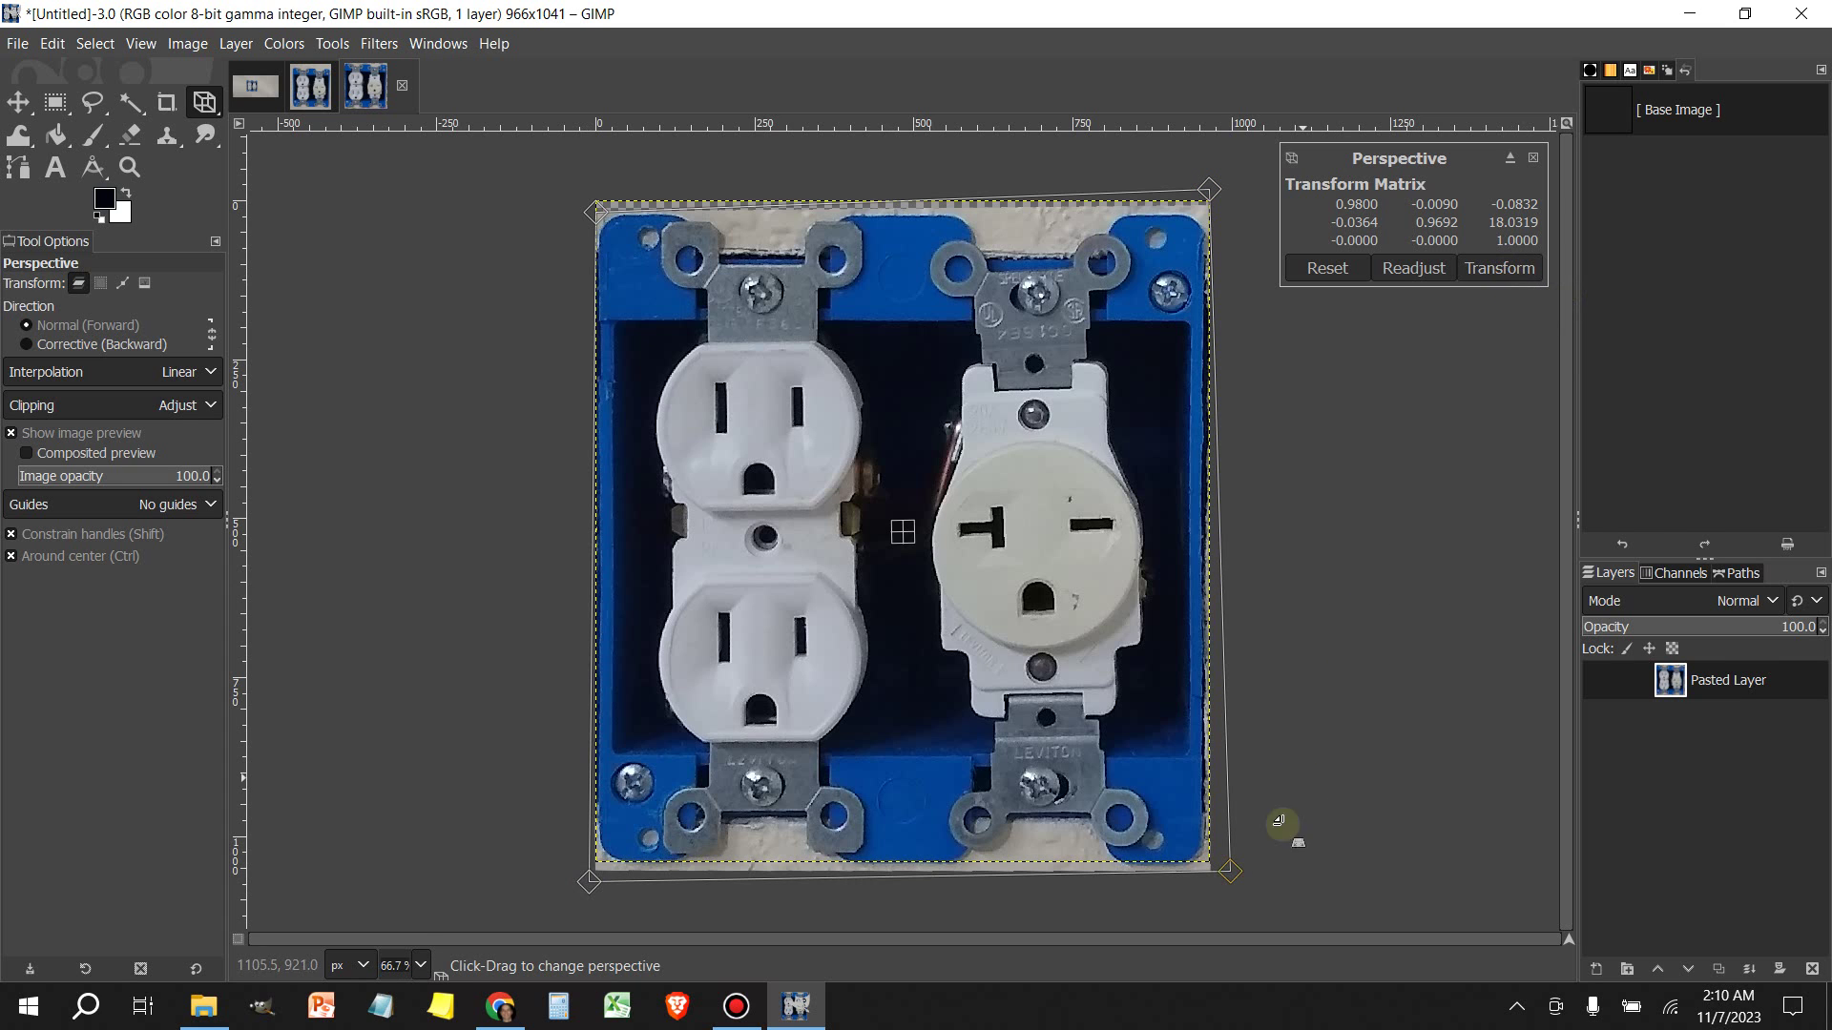
drag(1230, 871, 1229, 867)
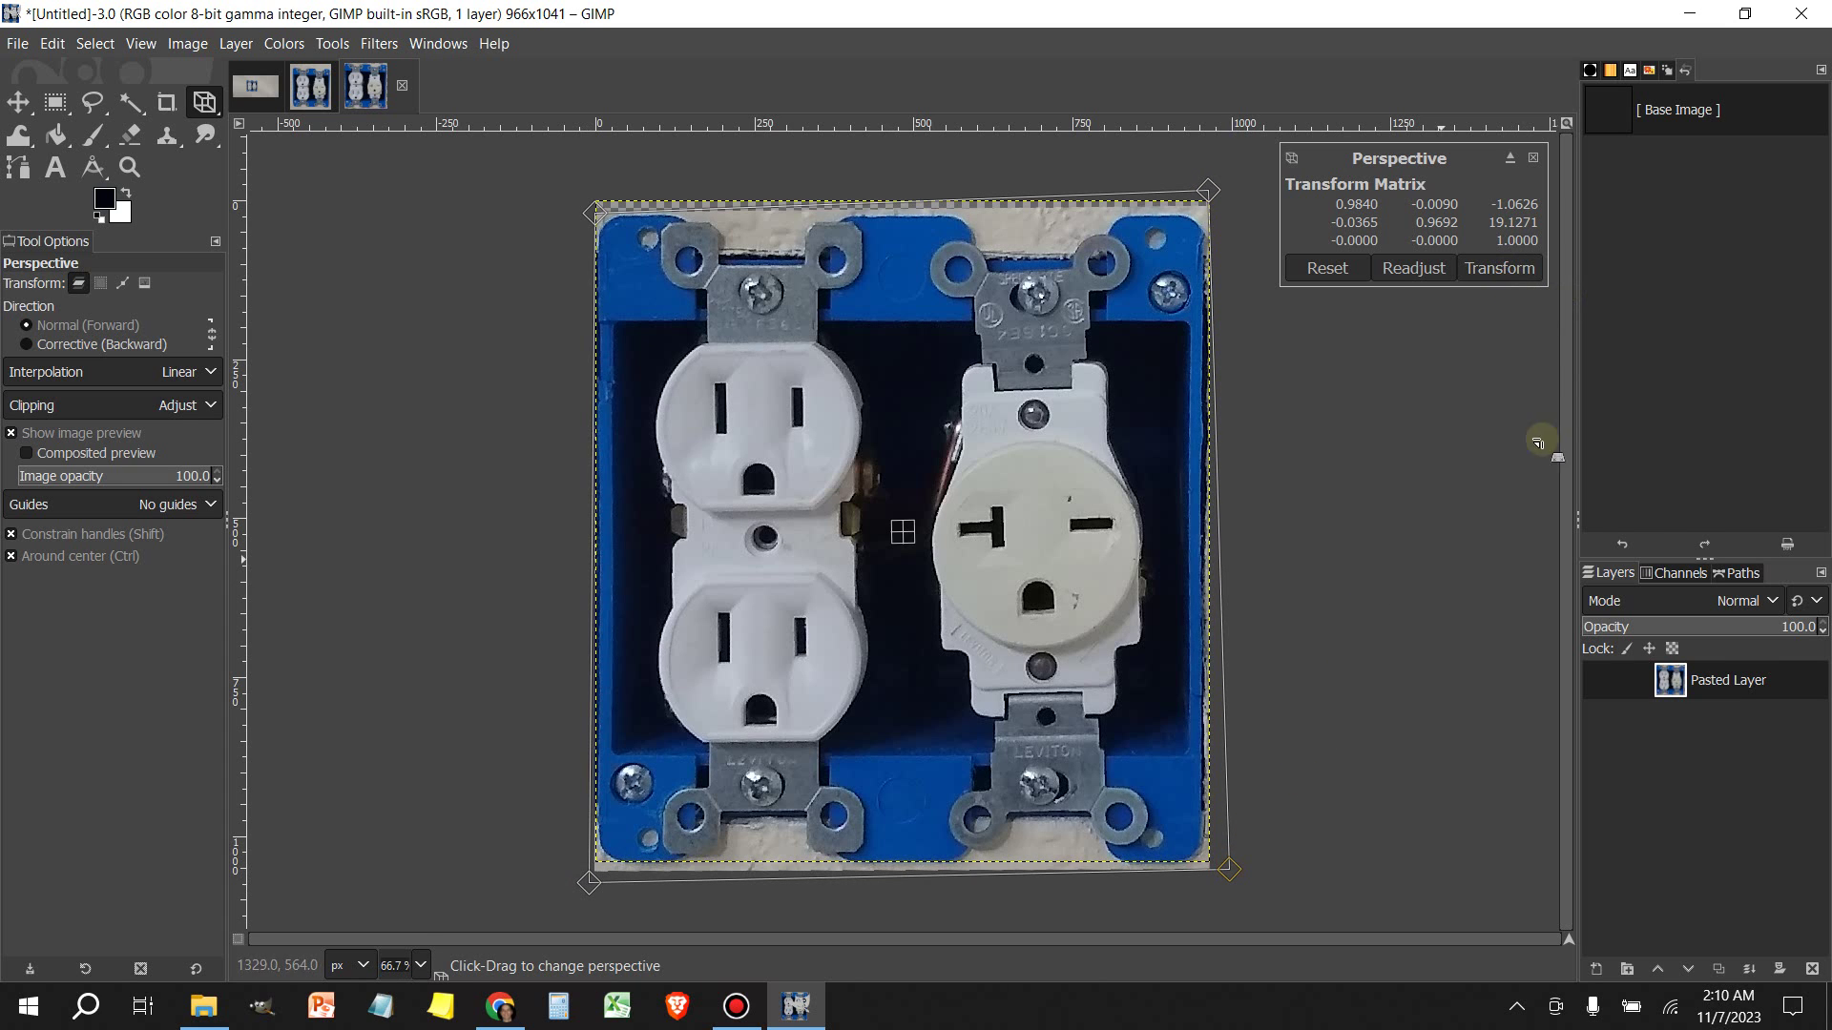
click(1499, 268)
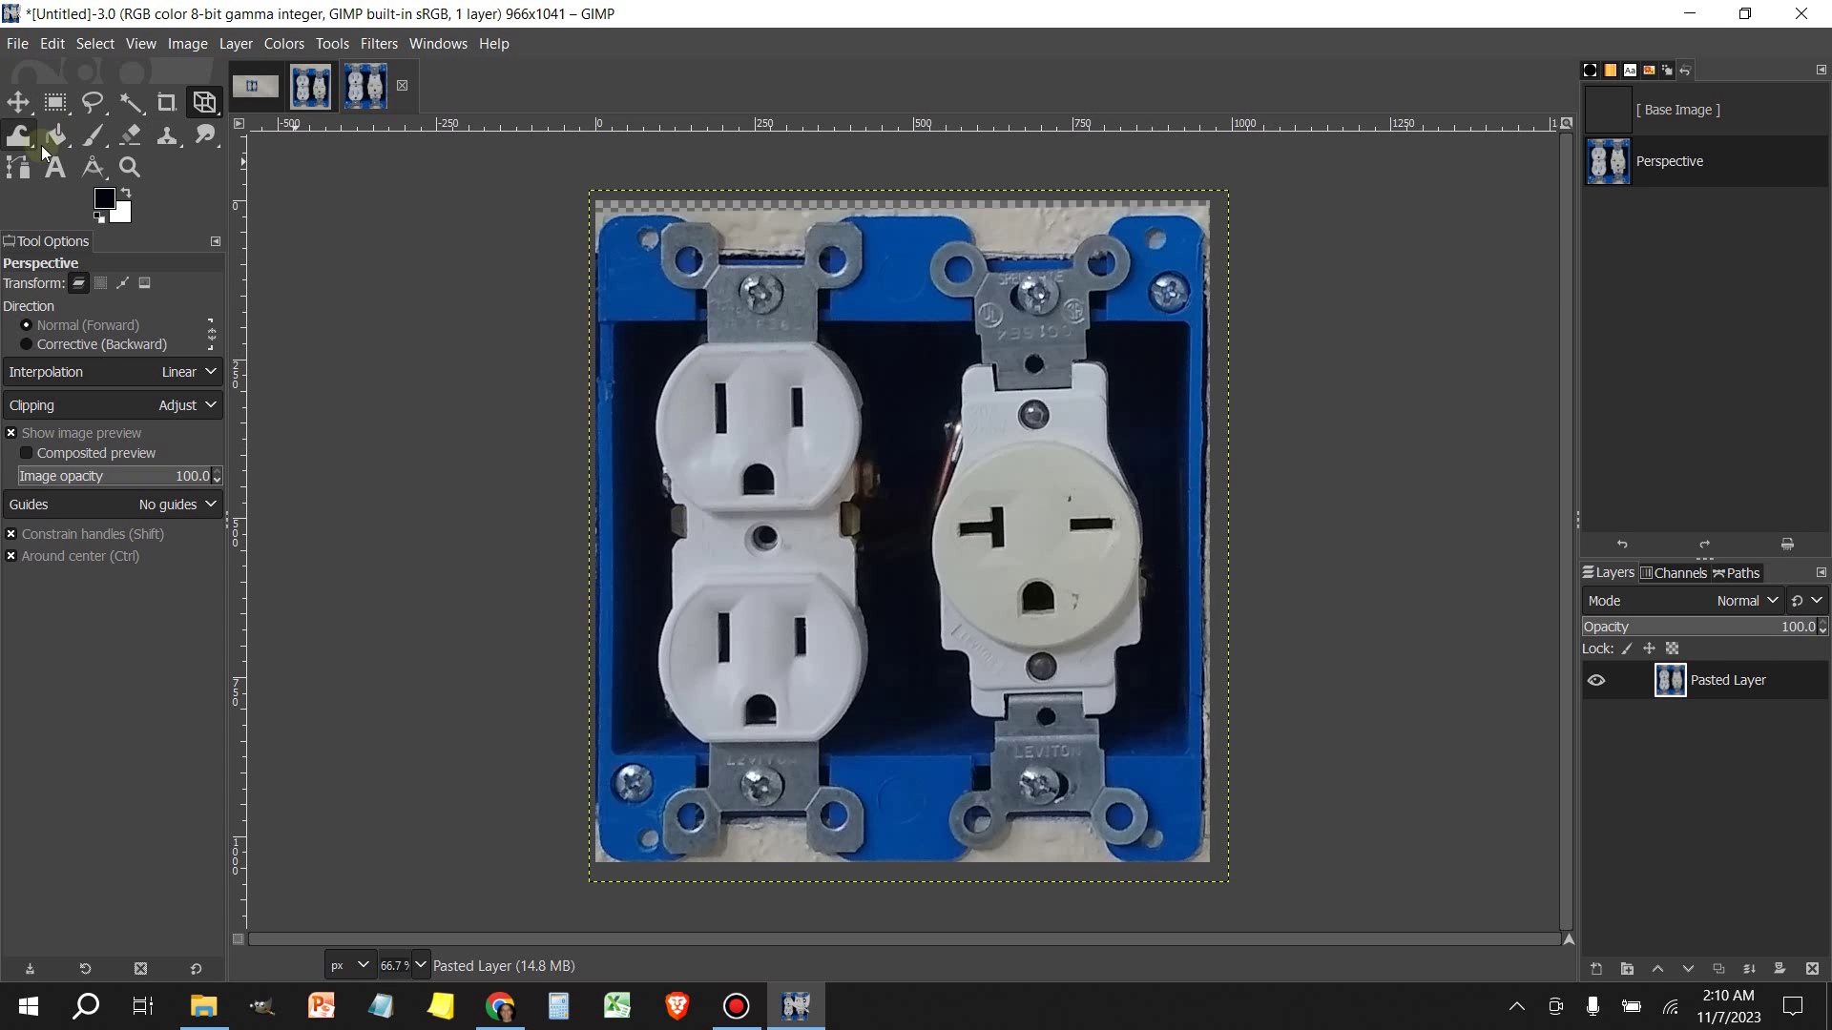
Trace a closed polygon selection around the corners of the squared outlet box
click(89, 105)
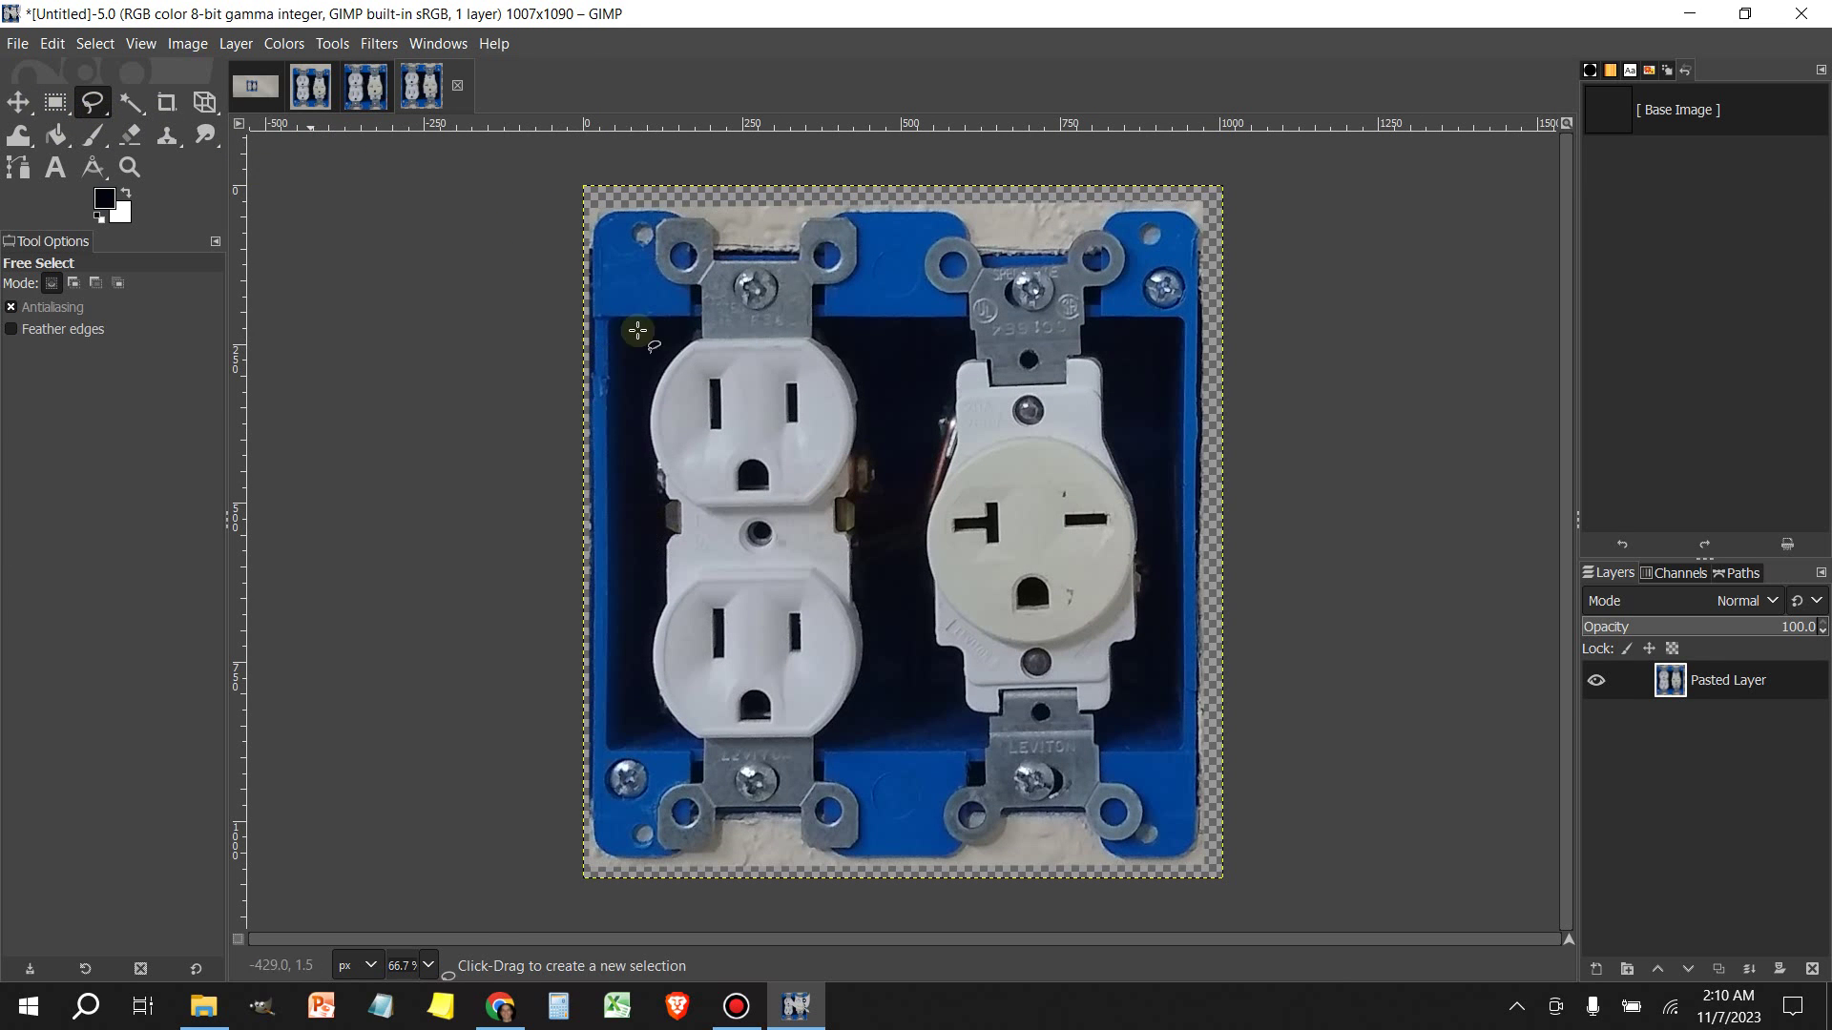
click(592, 226)
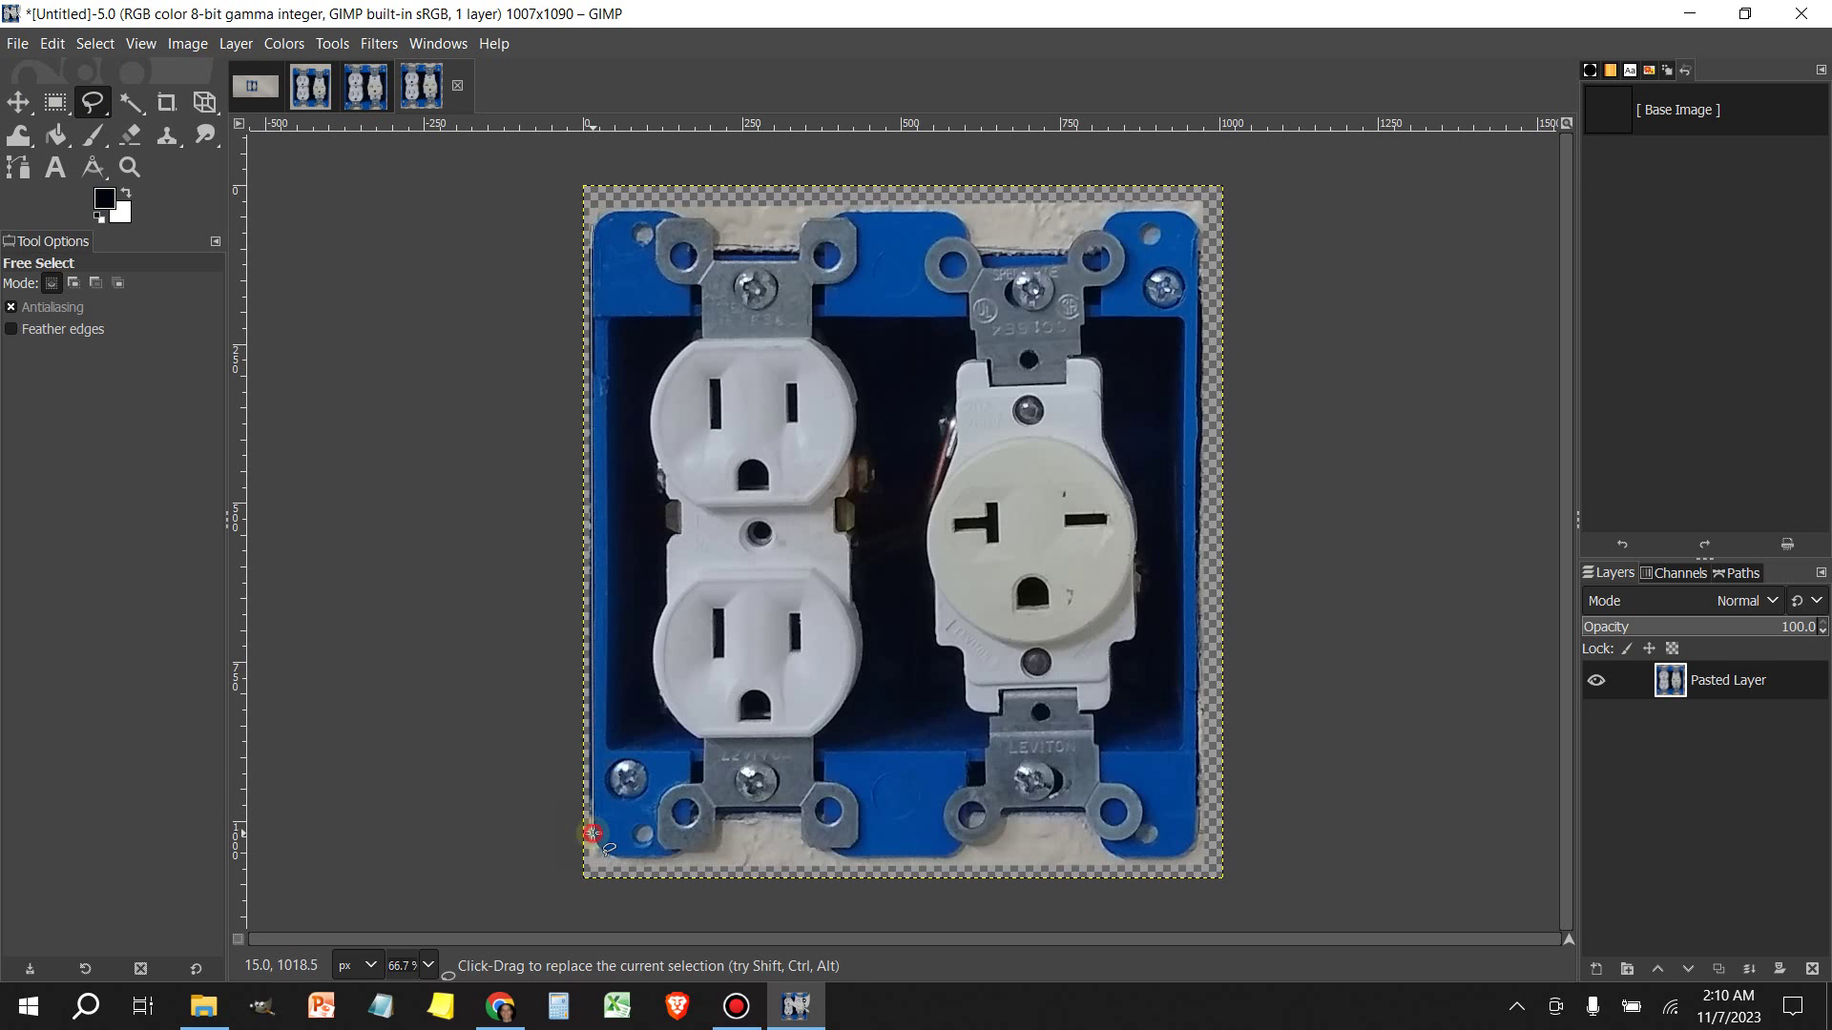
click(592, 834)
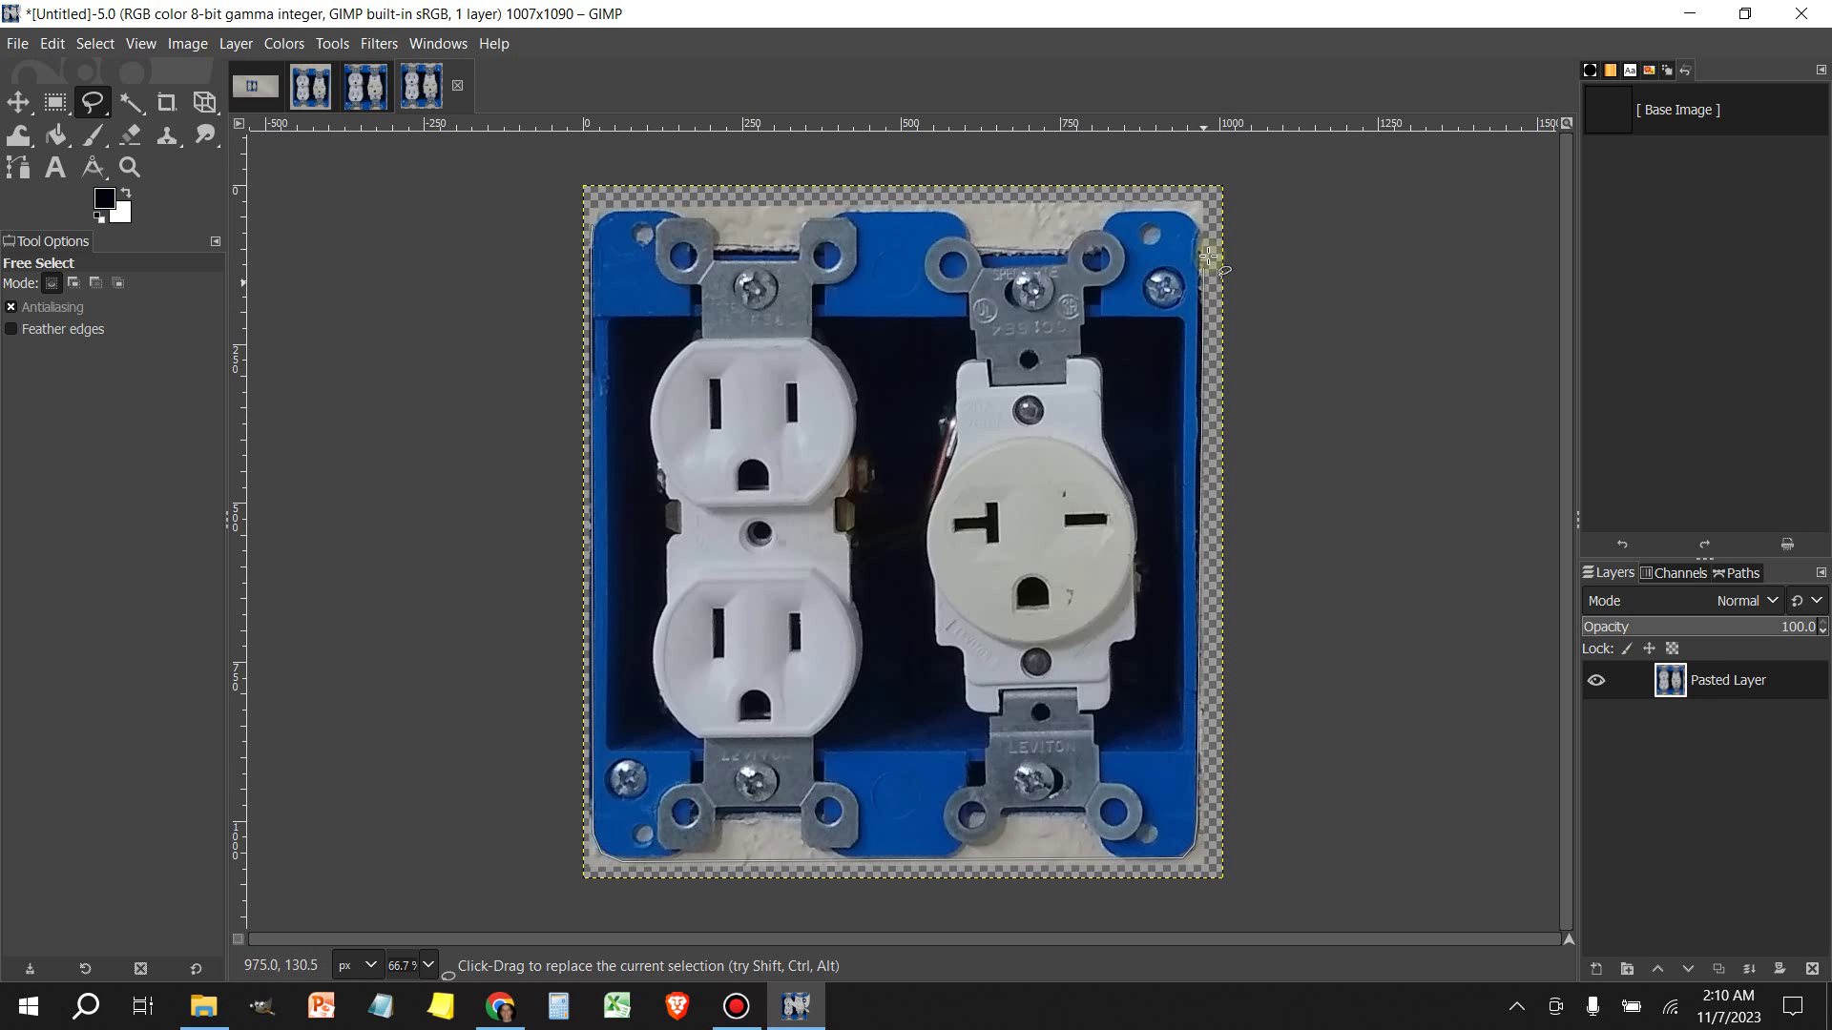
click(1175, 210)
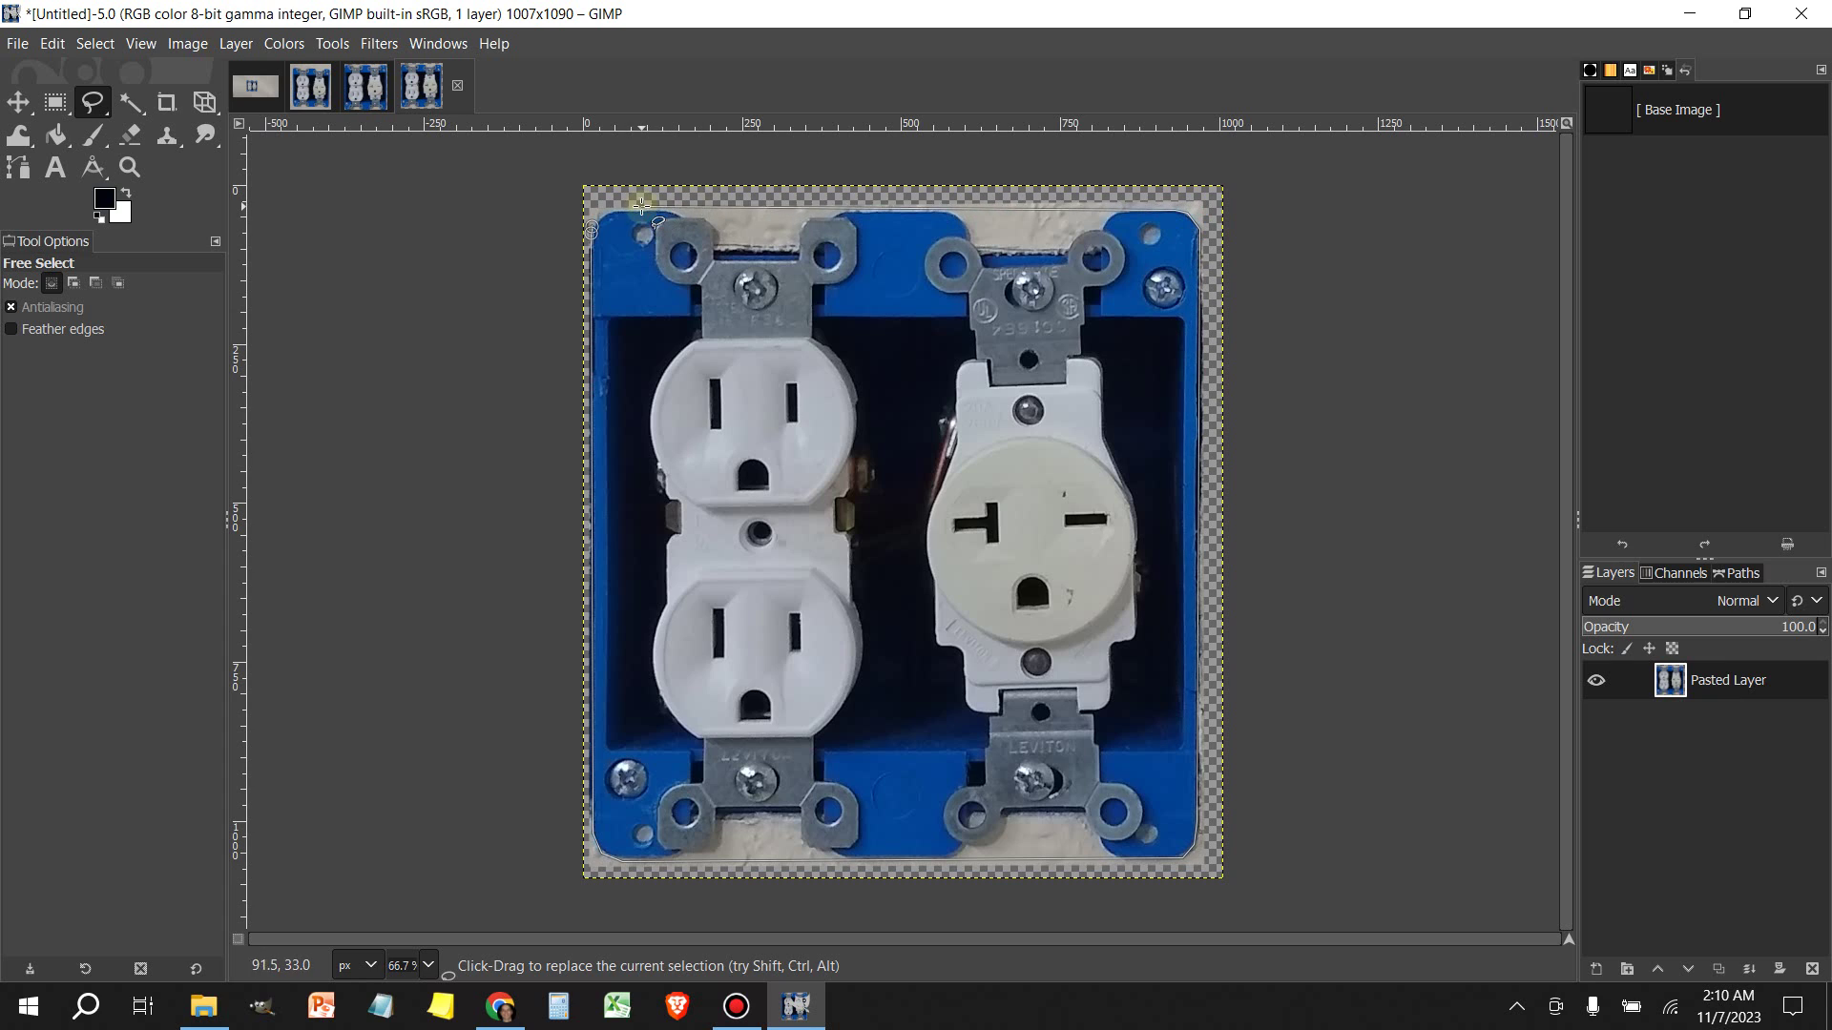
click(592, 223)
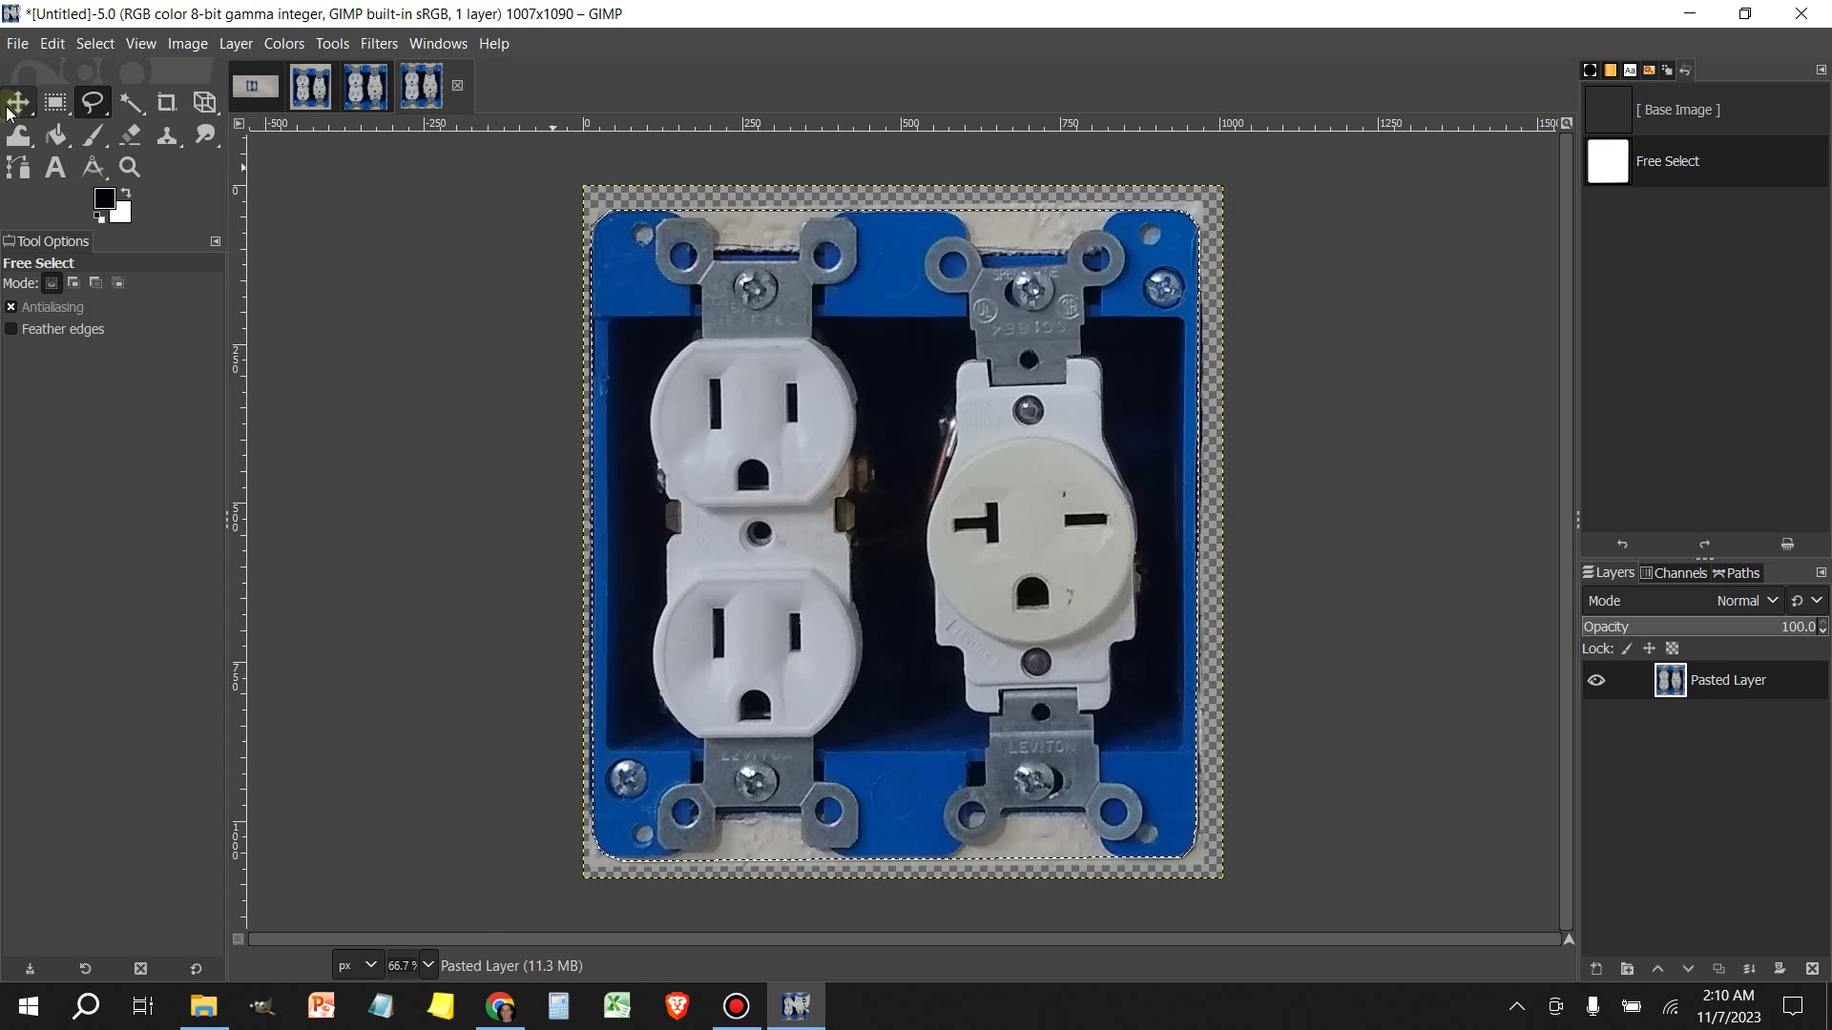
Copy the traced box and paste it as a new 957×1025 image
click(57, 46)
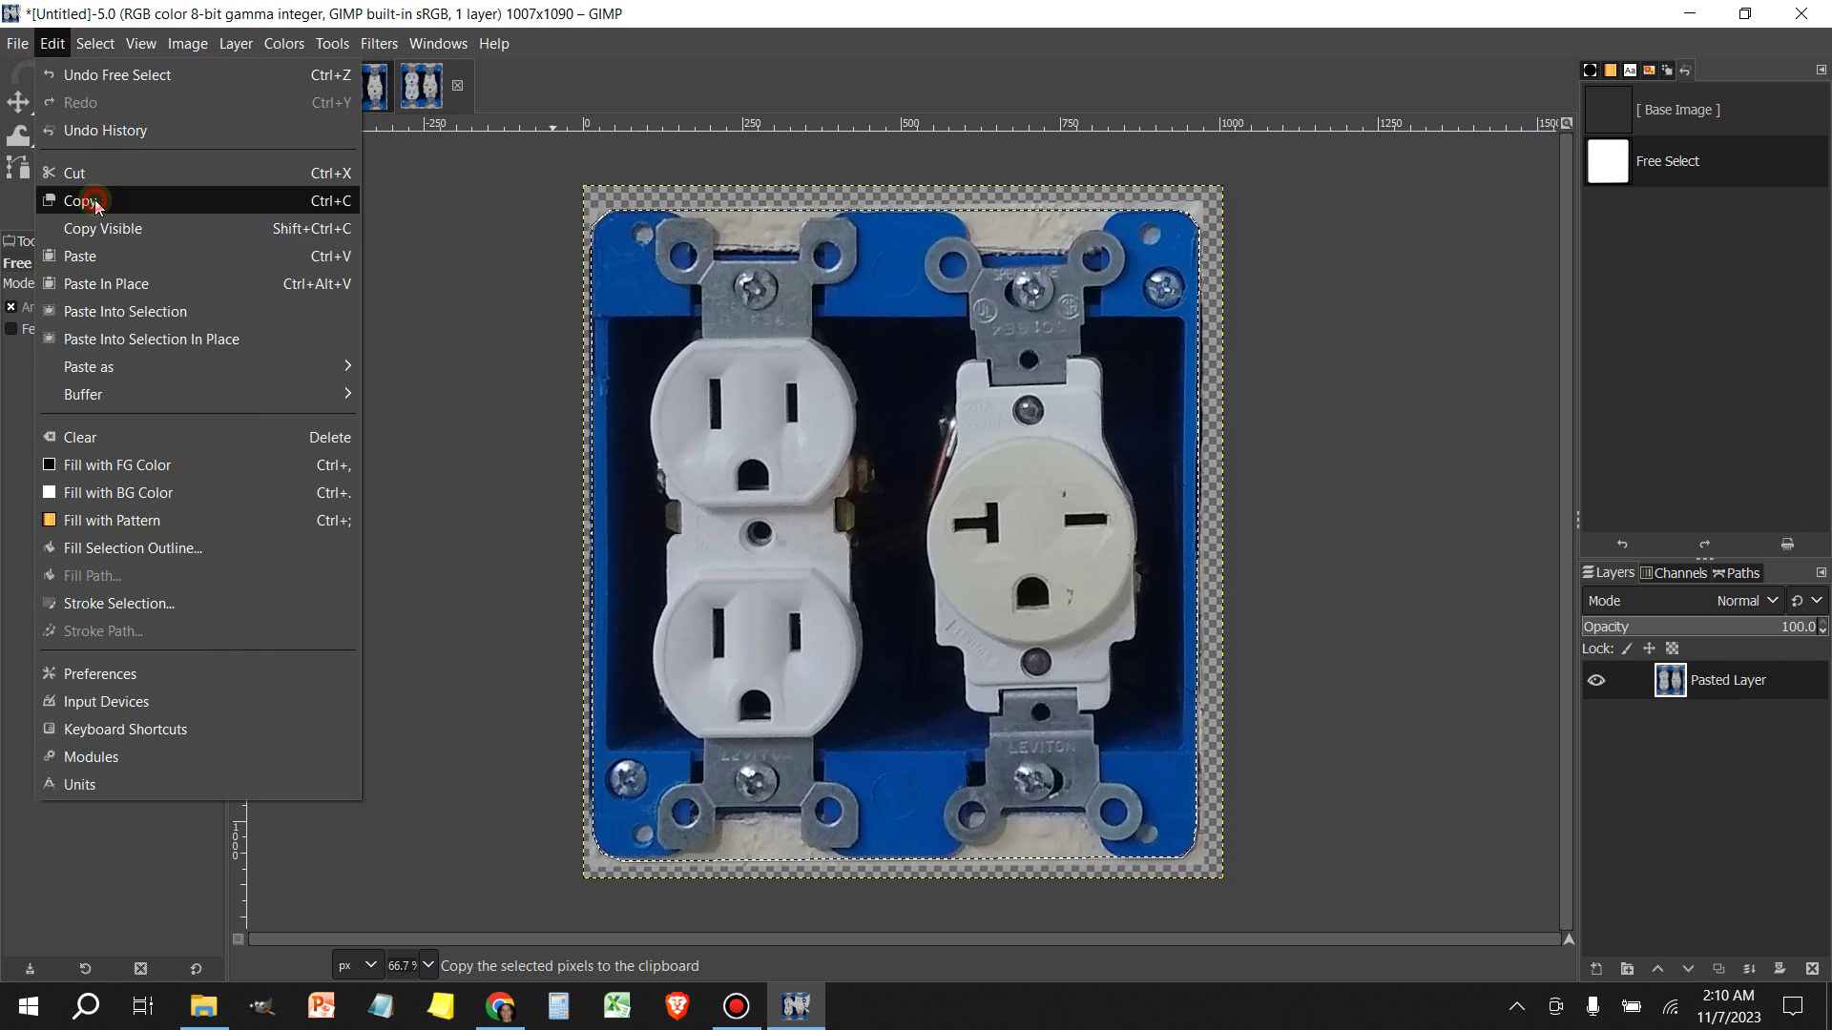
click(77, 200)
click(61, 48)
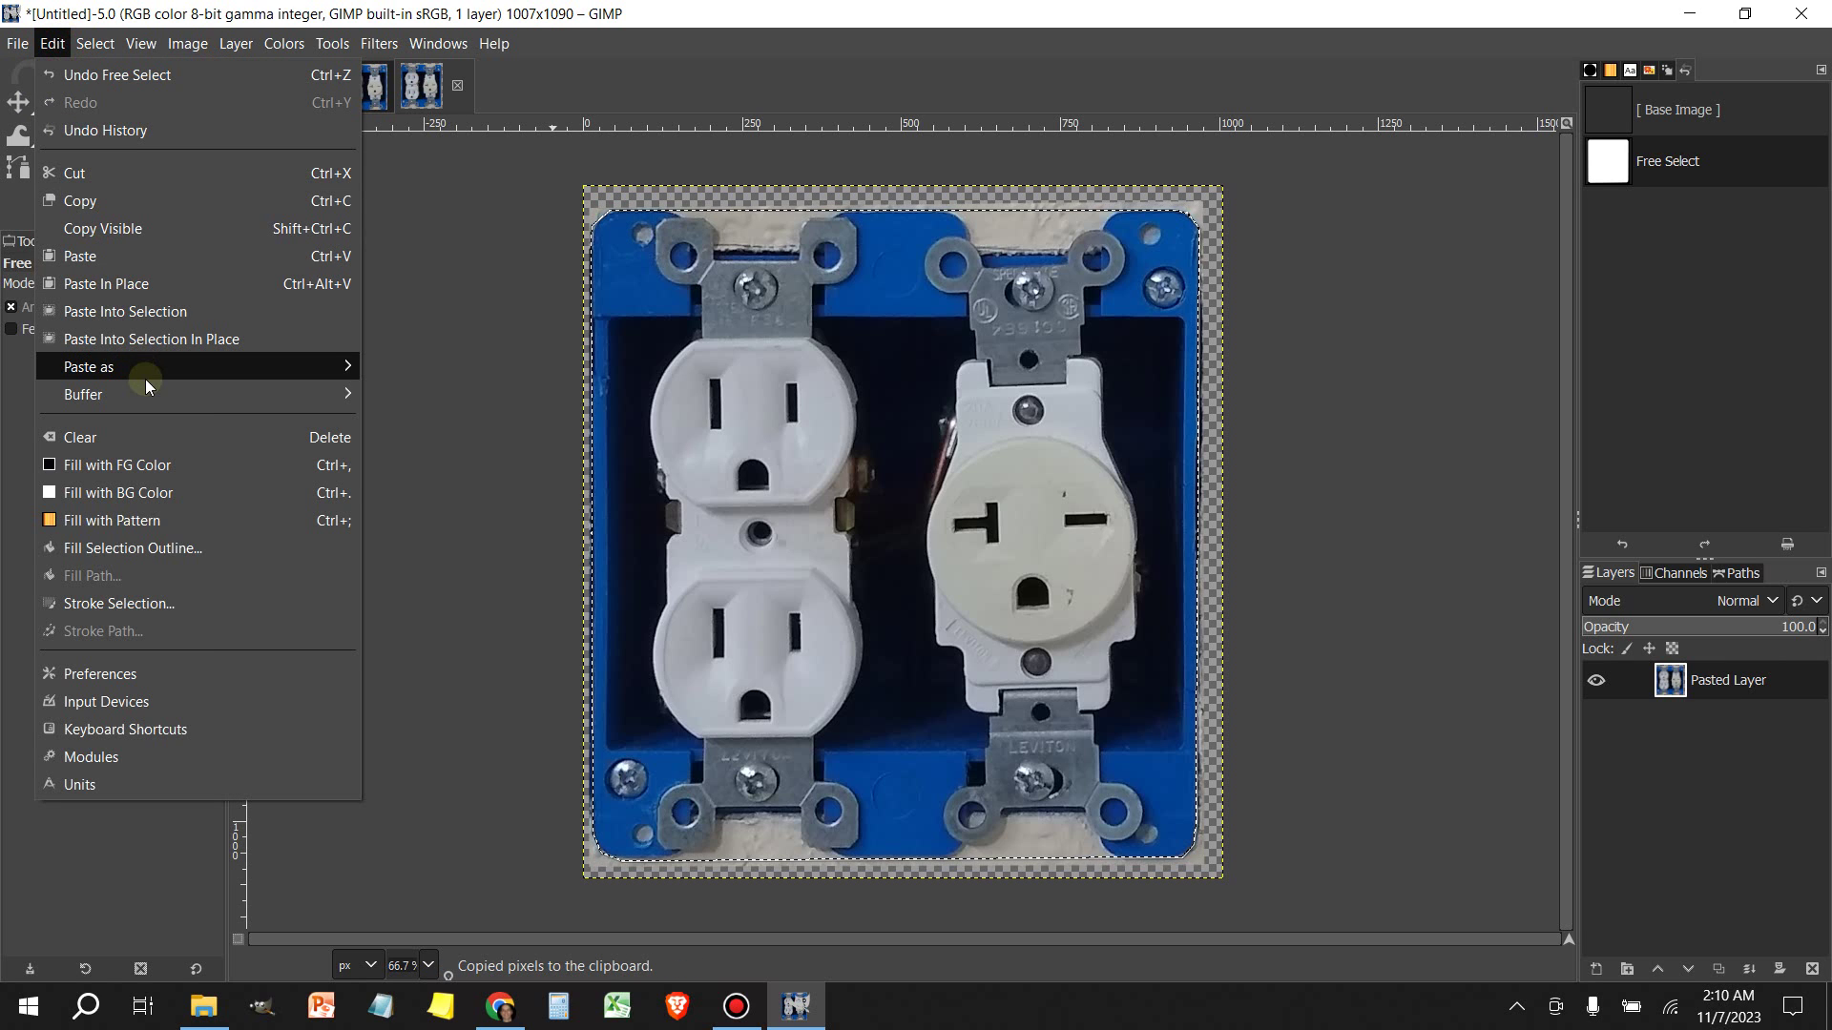
mouse_move(145, 380)
click(408, 427)
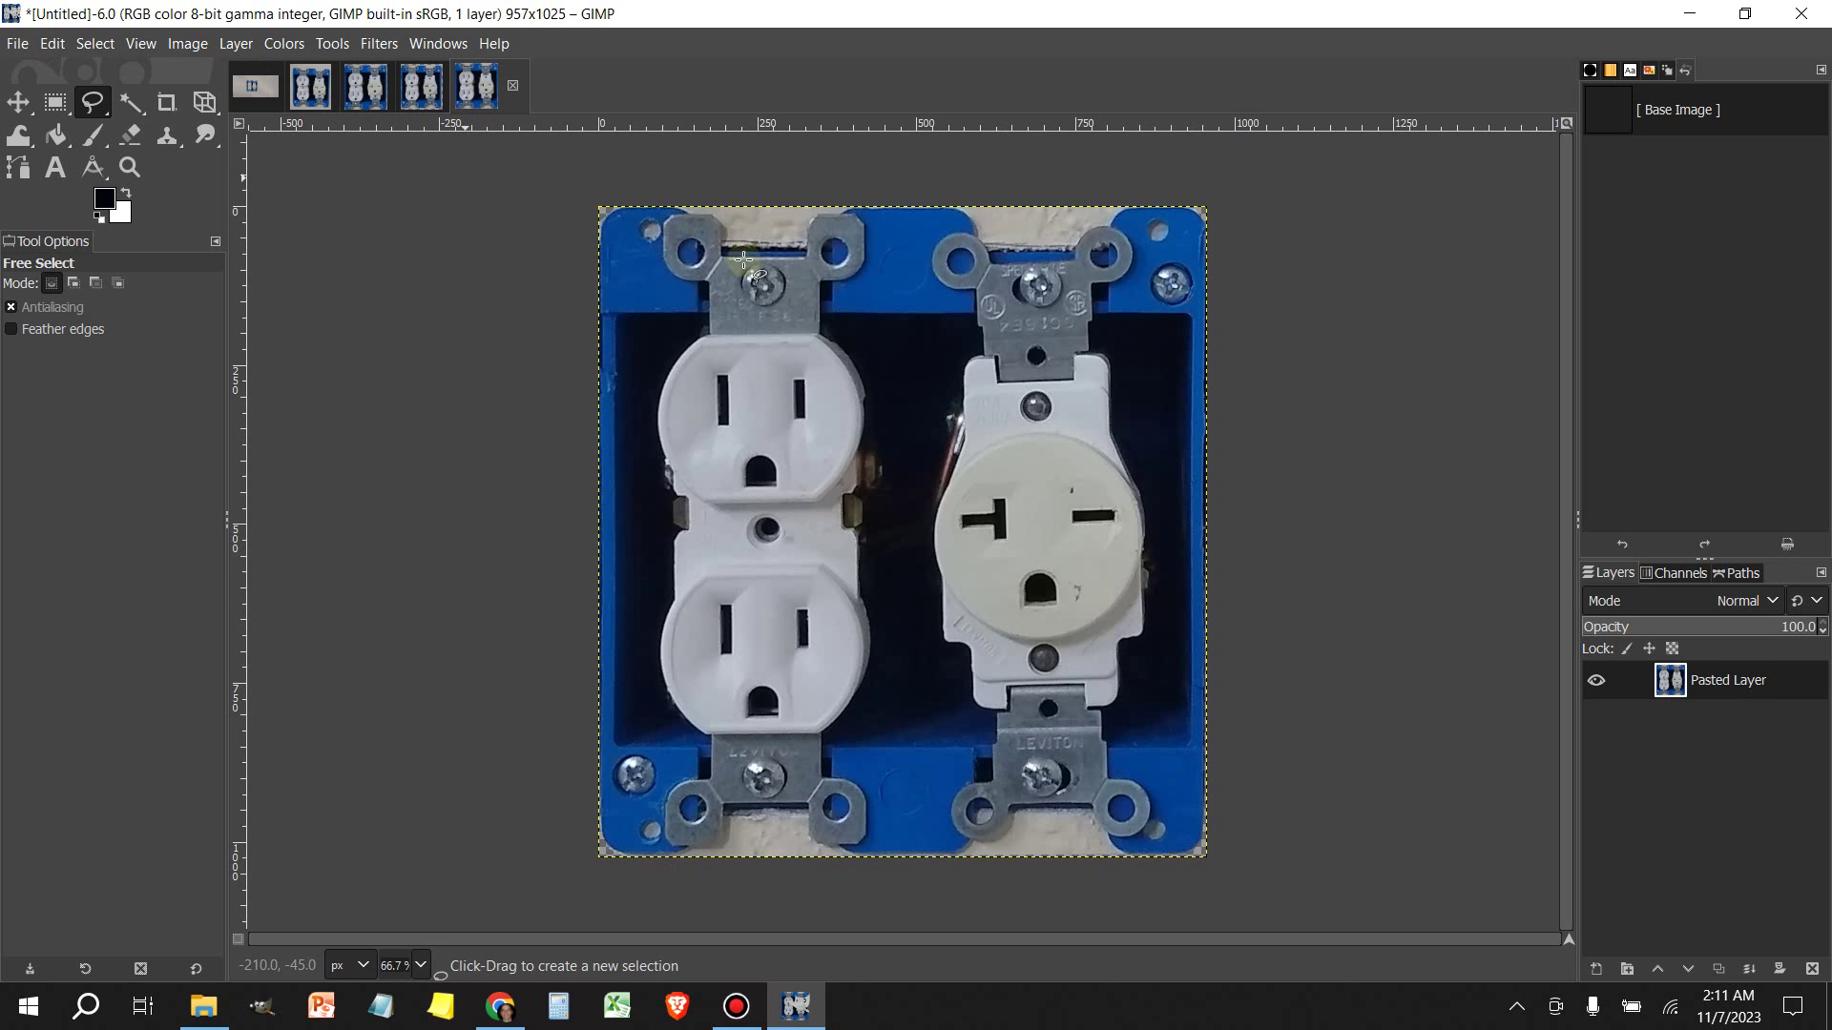
In Export Image, browse to the Designing and Printing a Custom Wall Plate folder
click(14, 45)
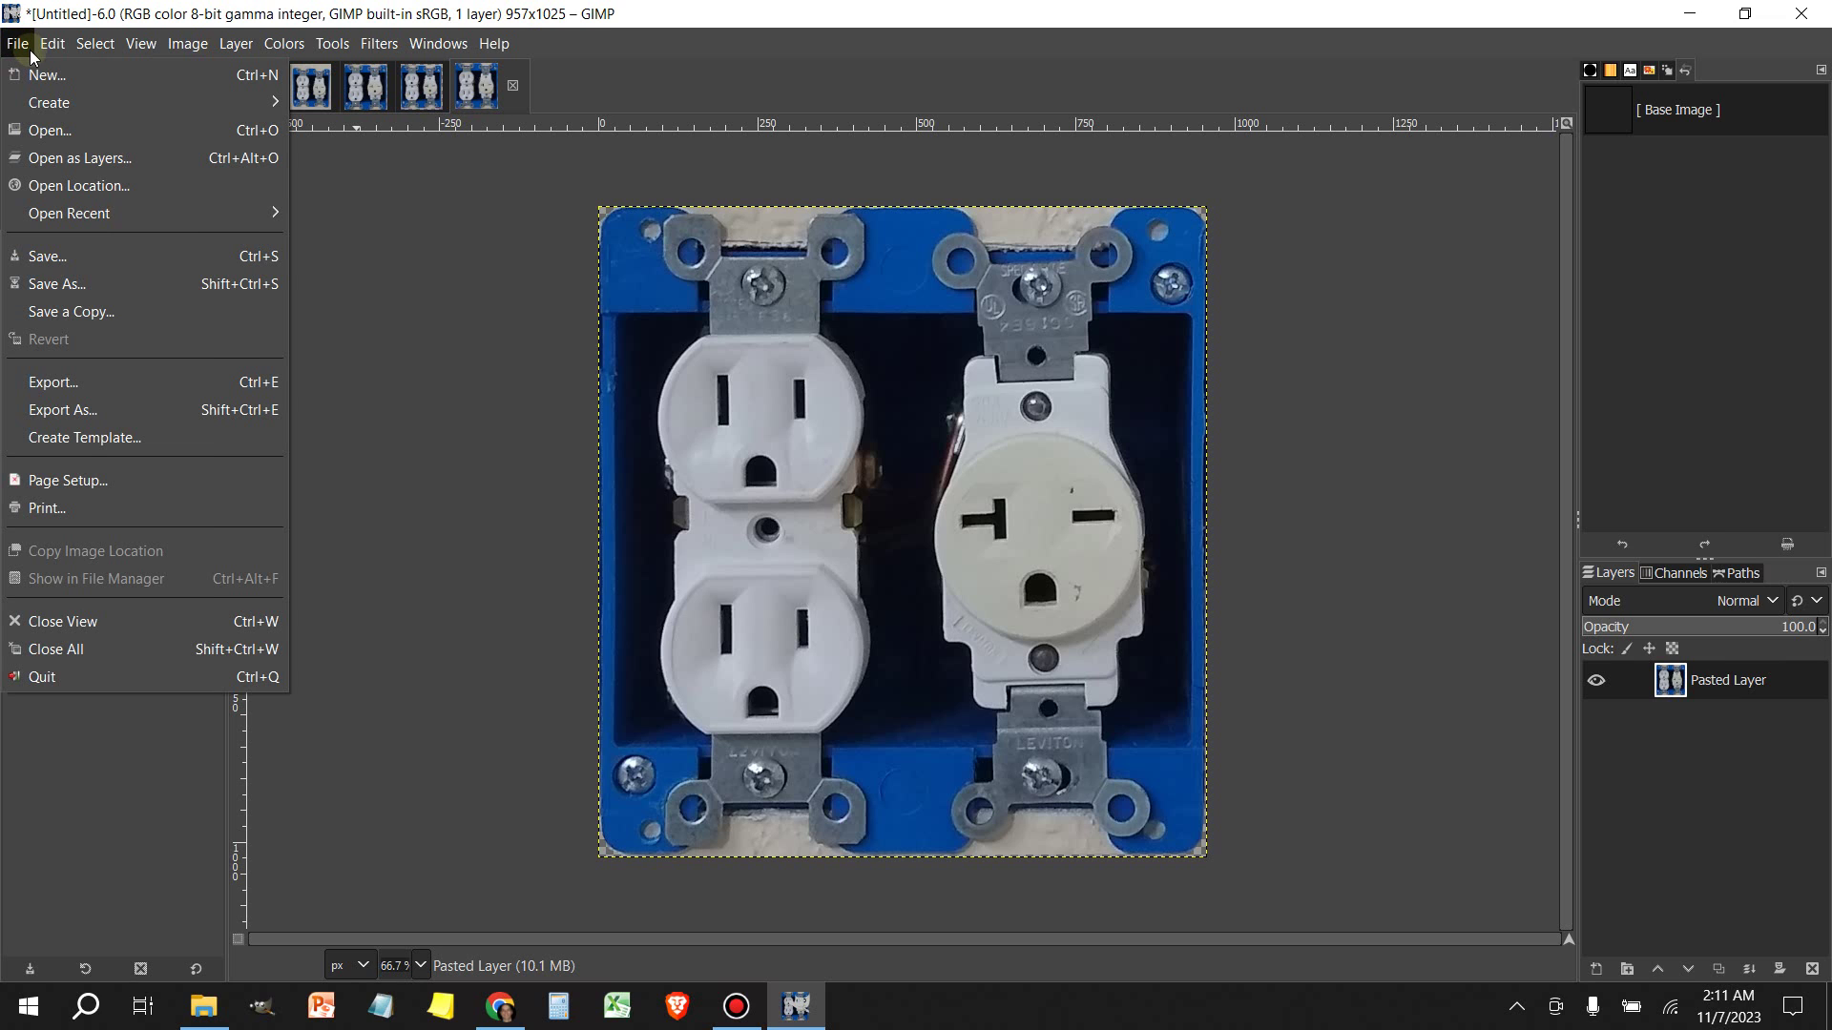
click(52, 420)
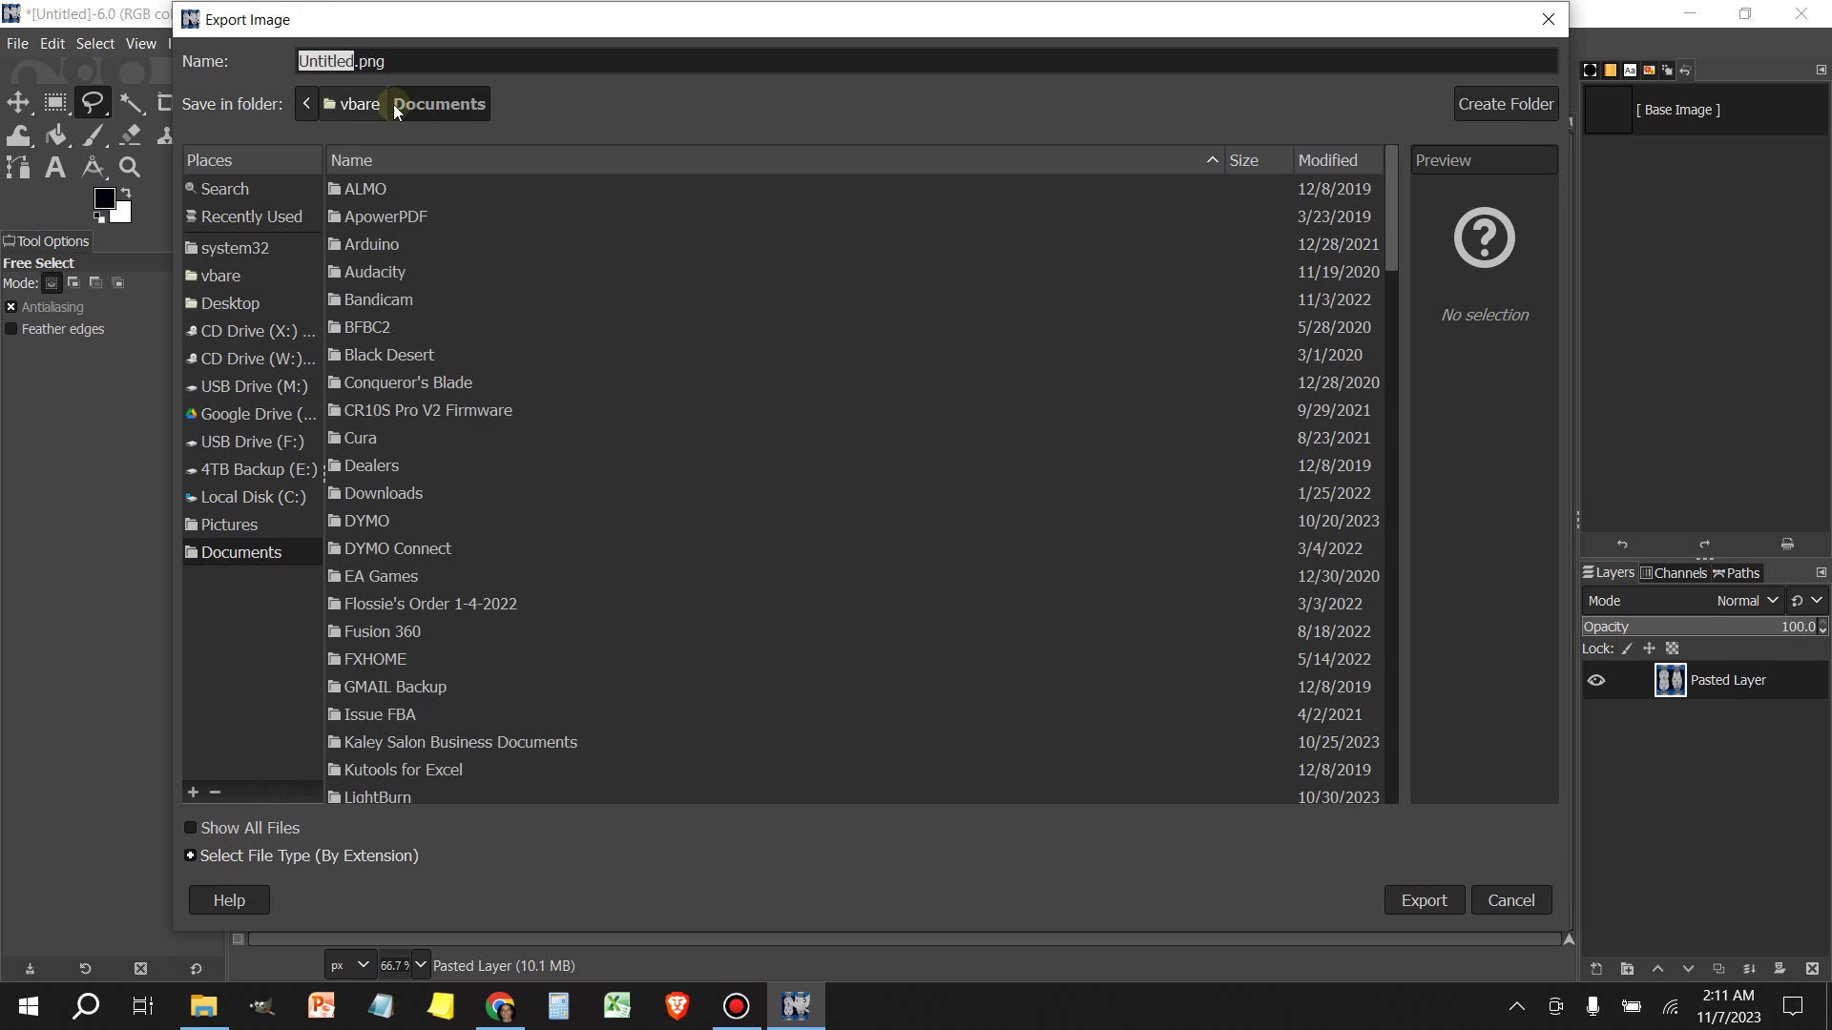
click(249, 859)
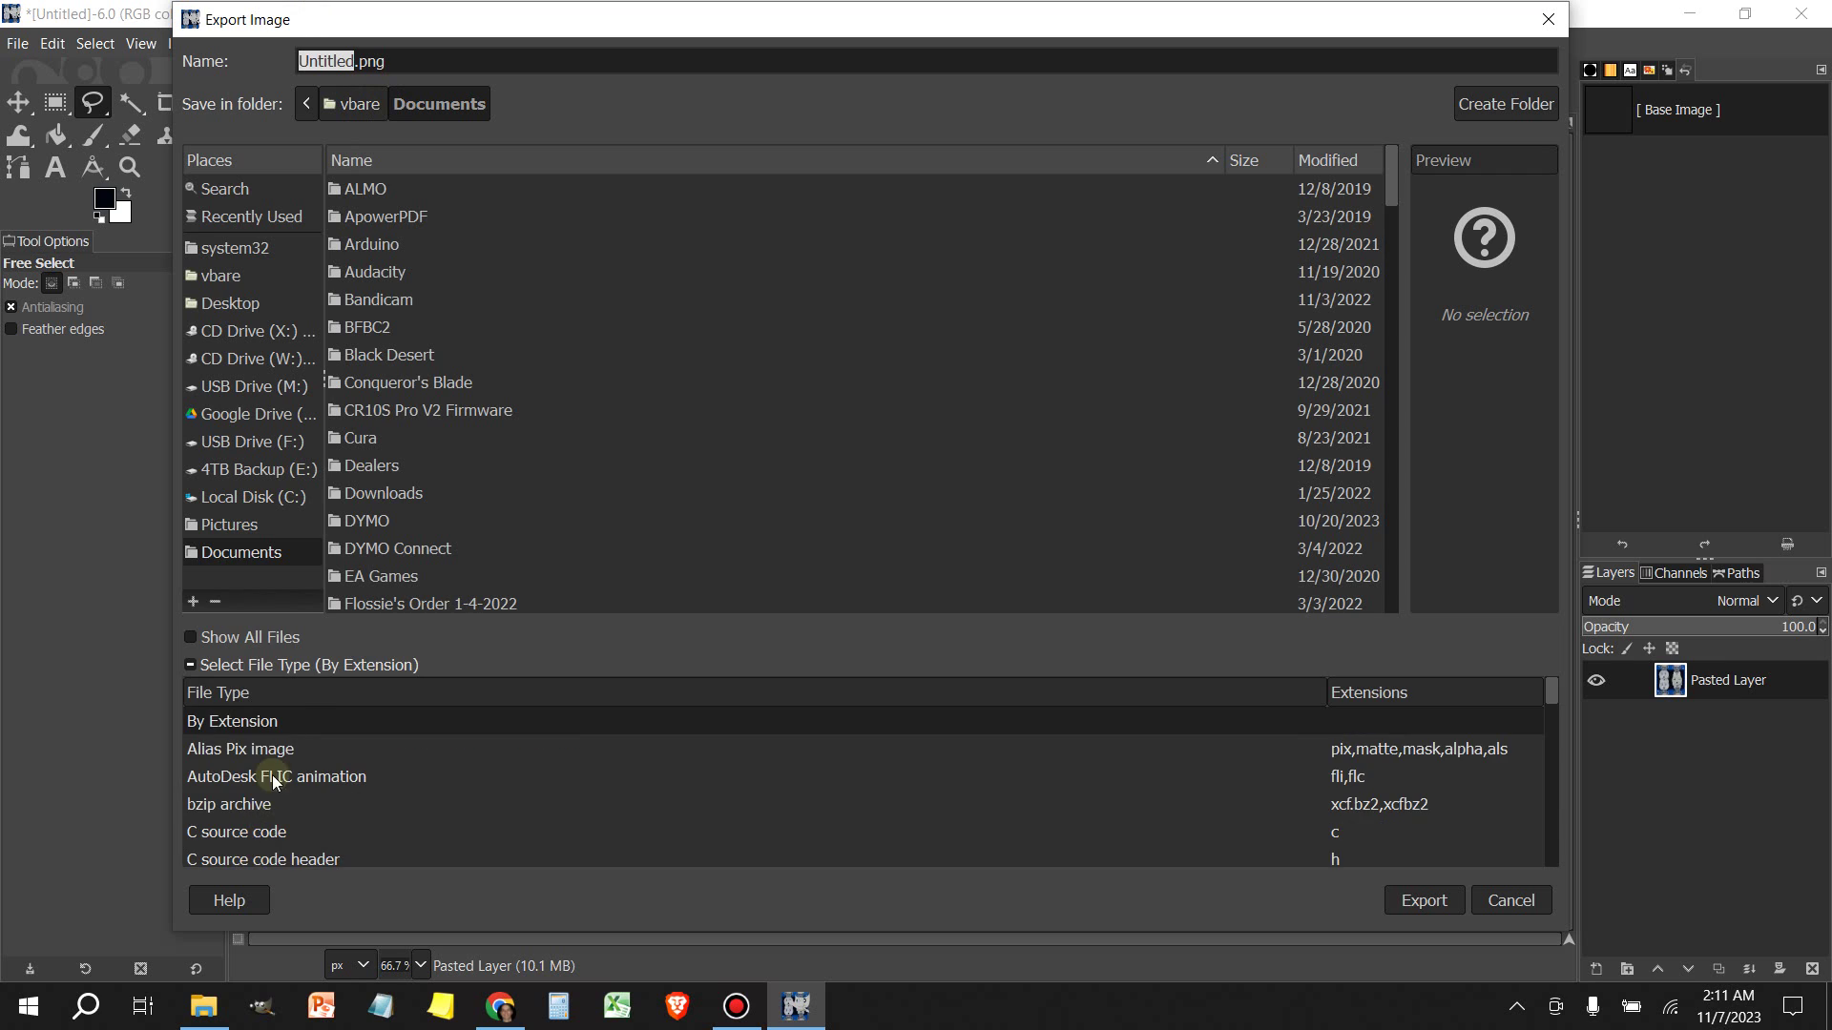
scroll(315, 715, down, 5)
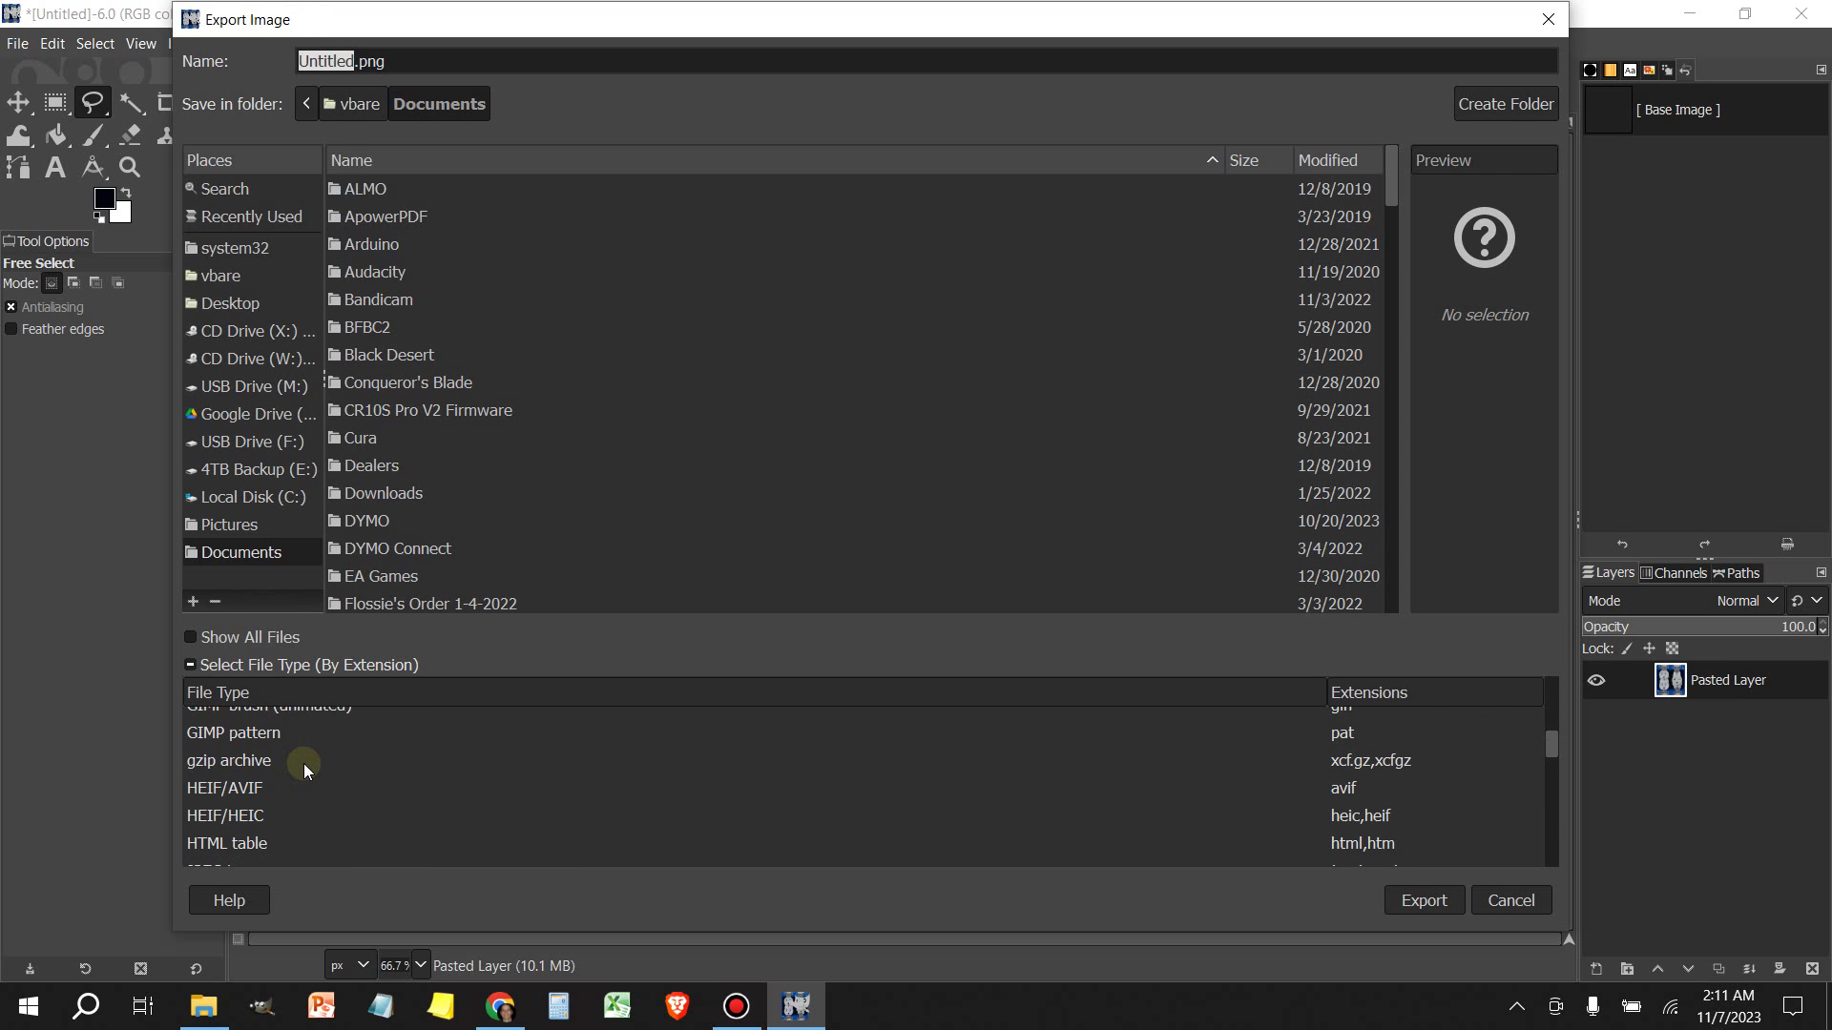
scroll(304, 763, down, 1)
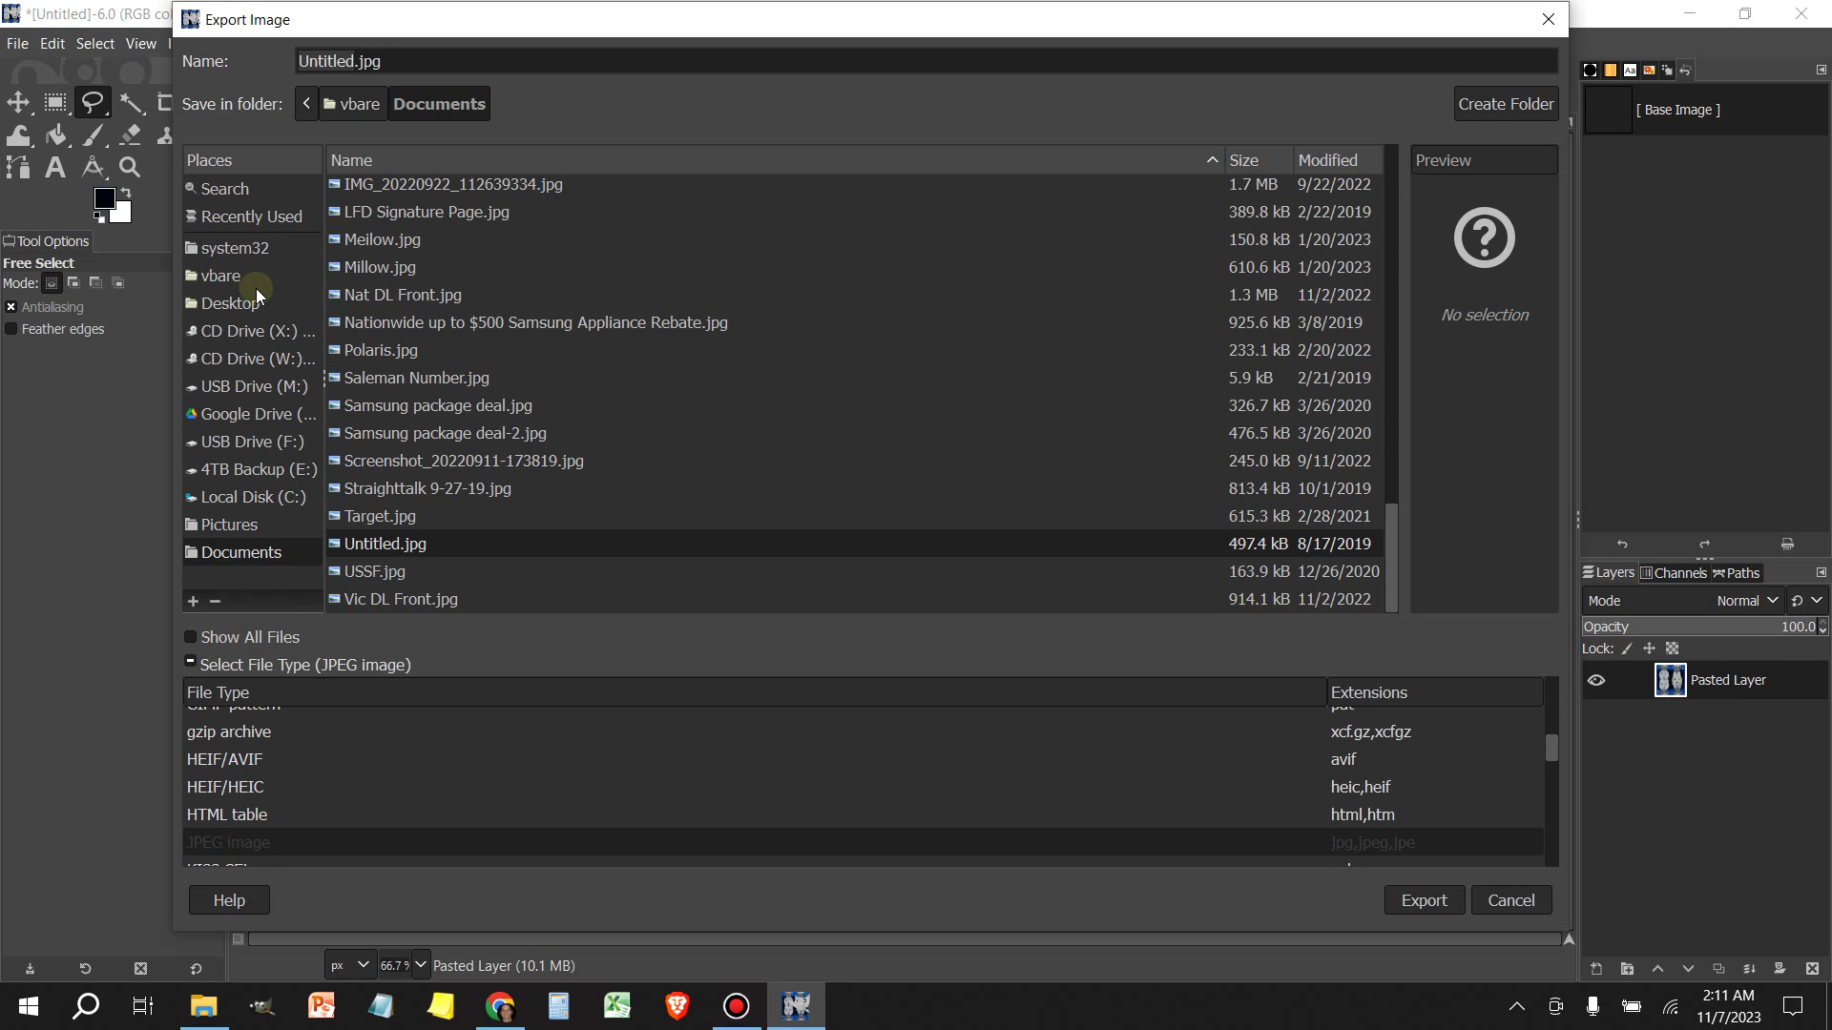
click(252, 472)
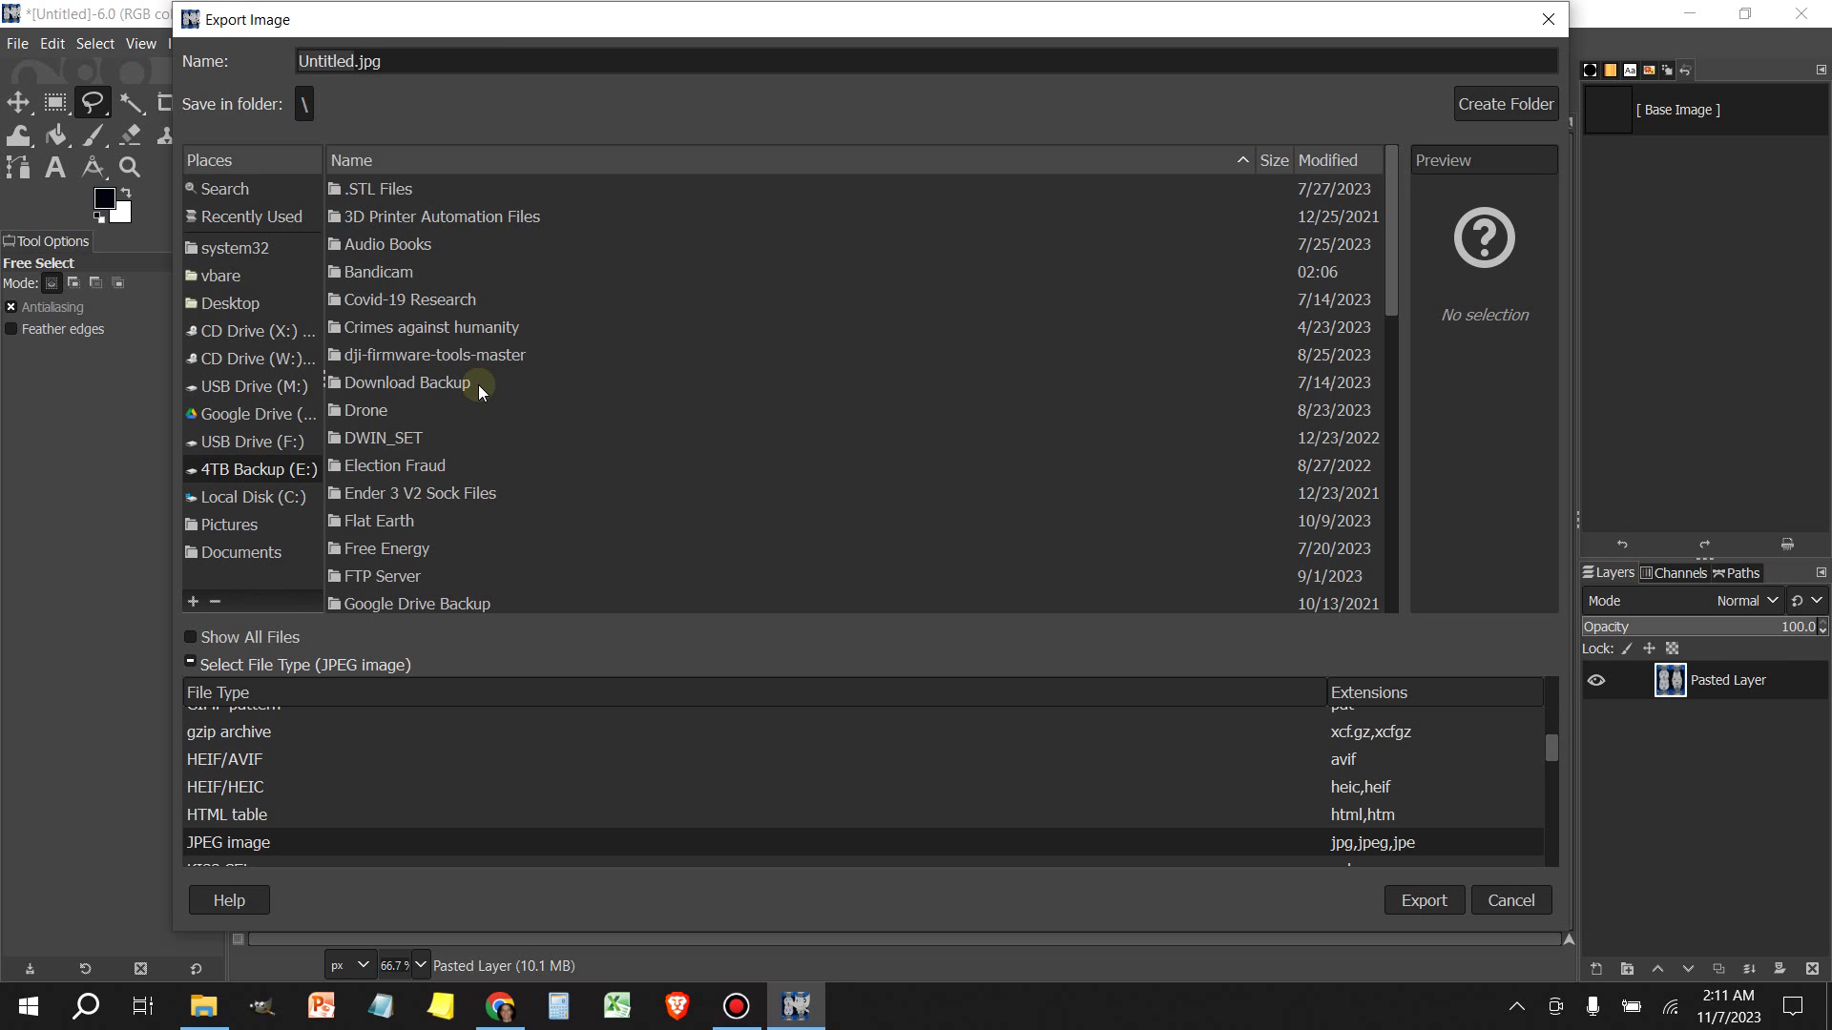
scroll(475, 388, down, 3)
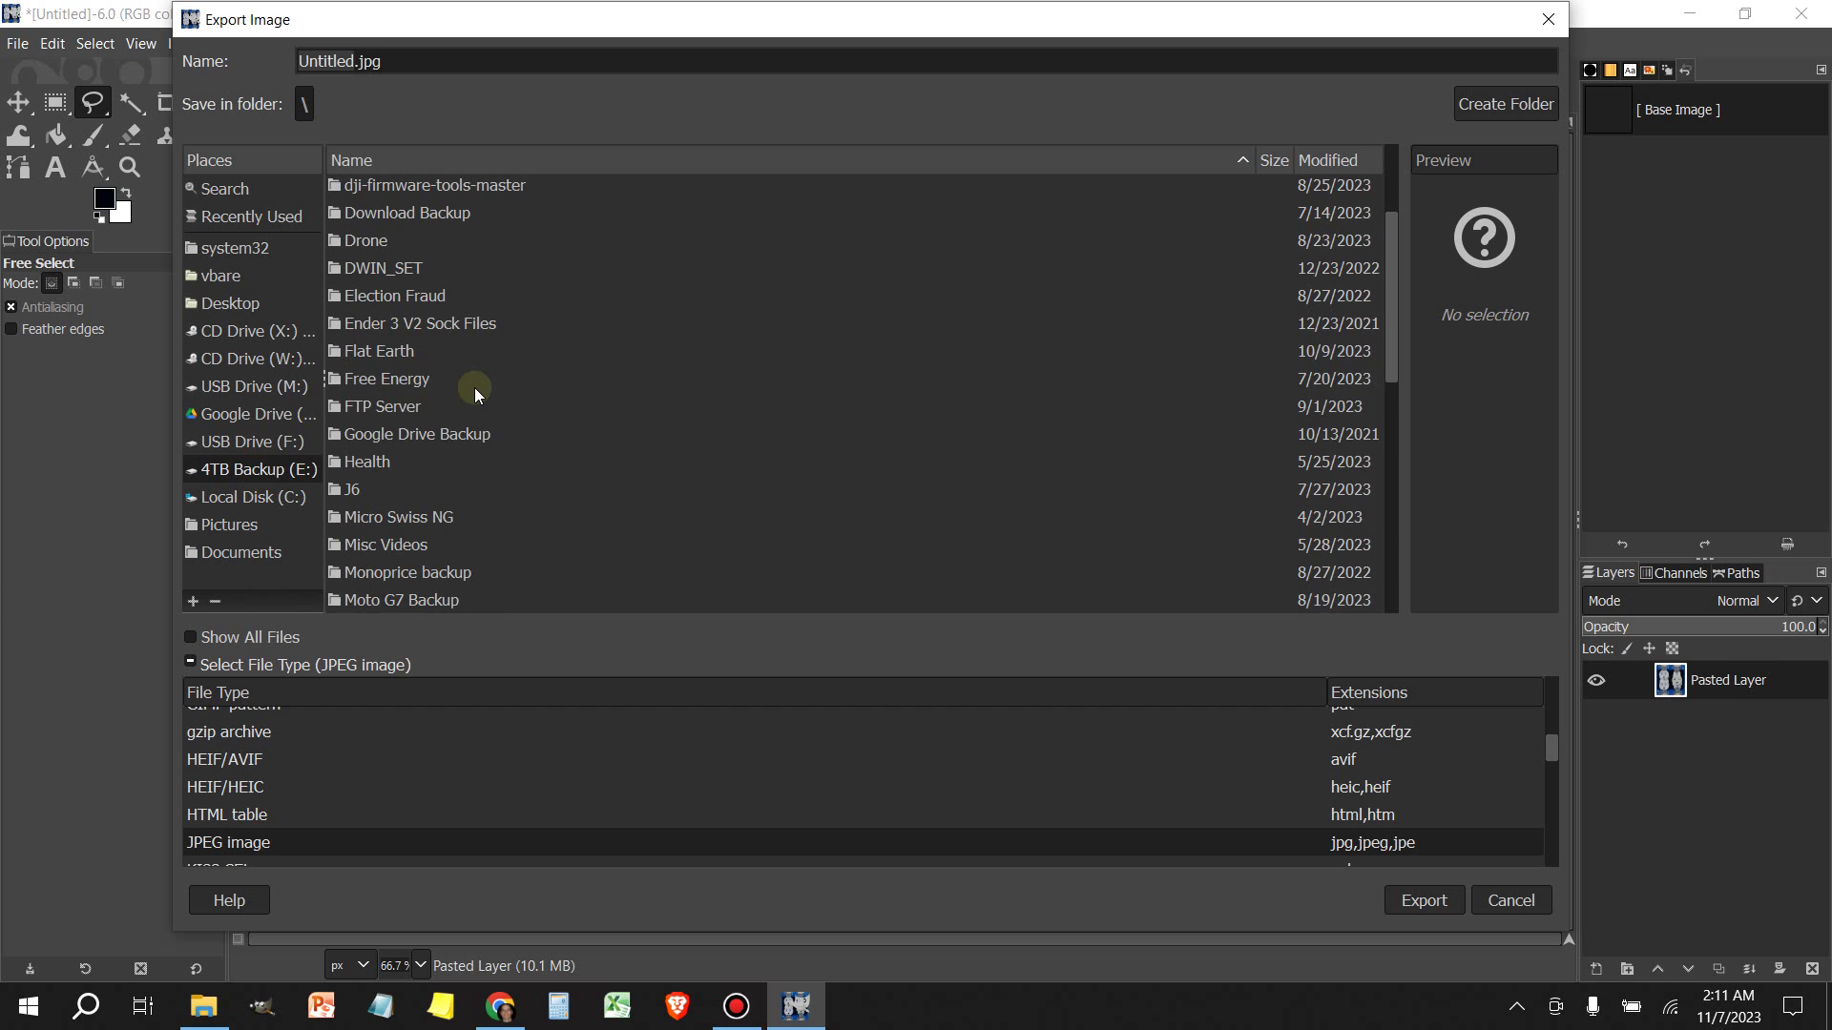
scroll(492, 358, up, 2)
scroll(487, 382, down, 10)
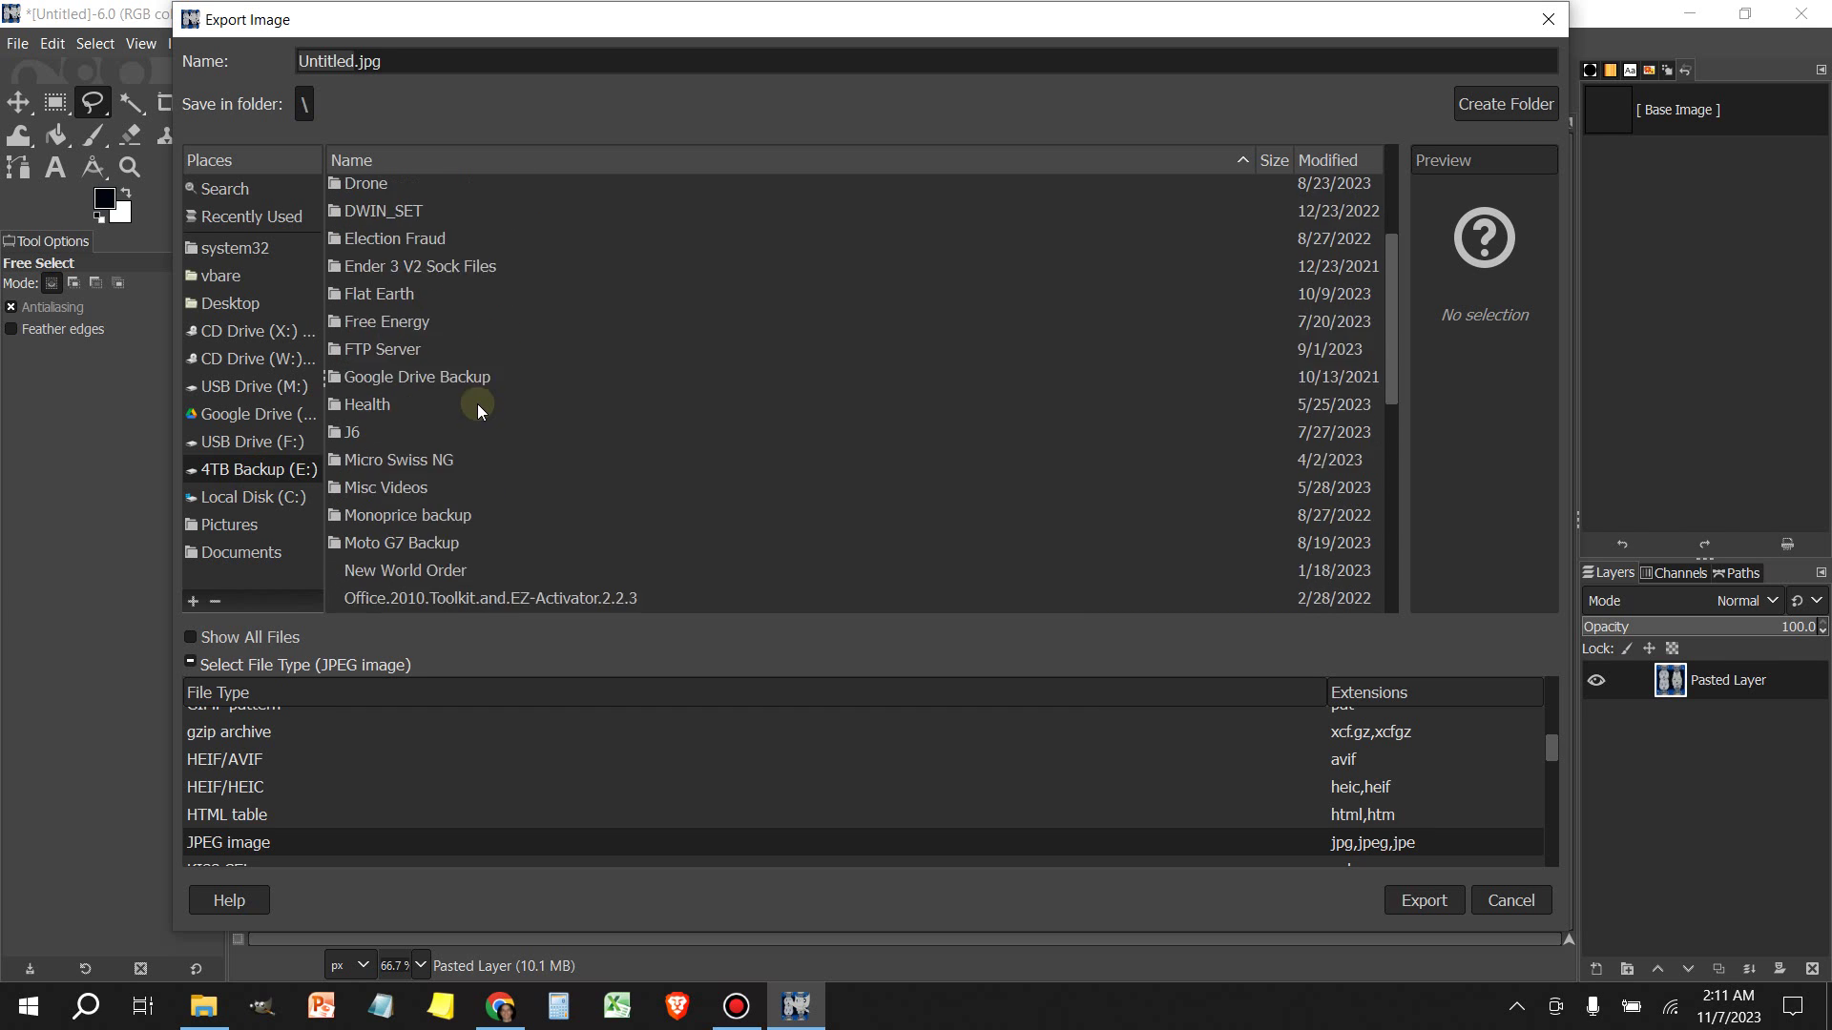
scroll(482, 416, down, 3)
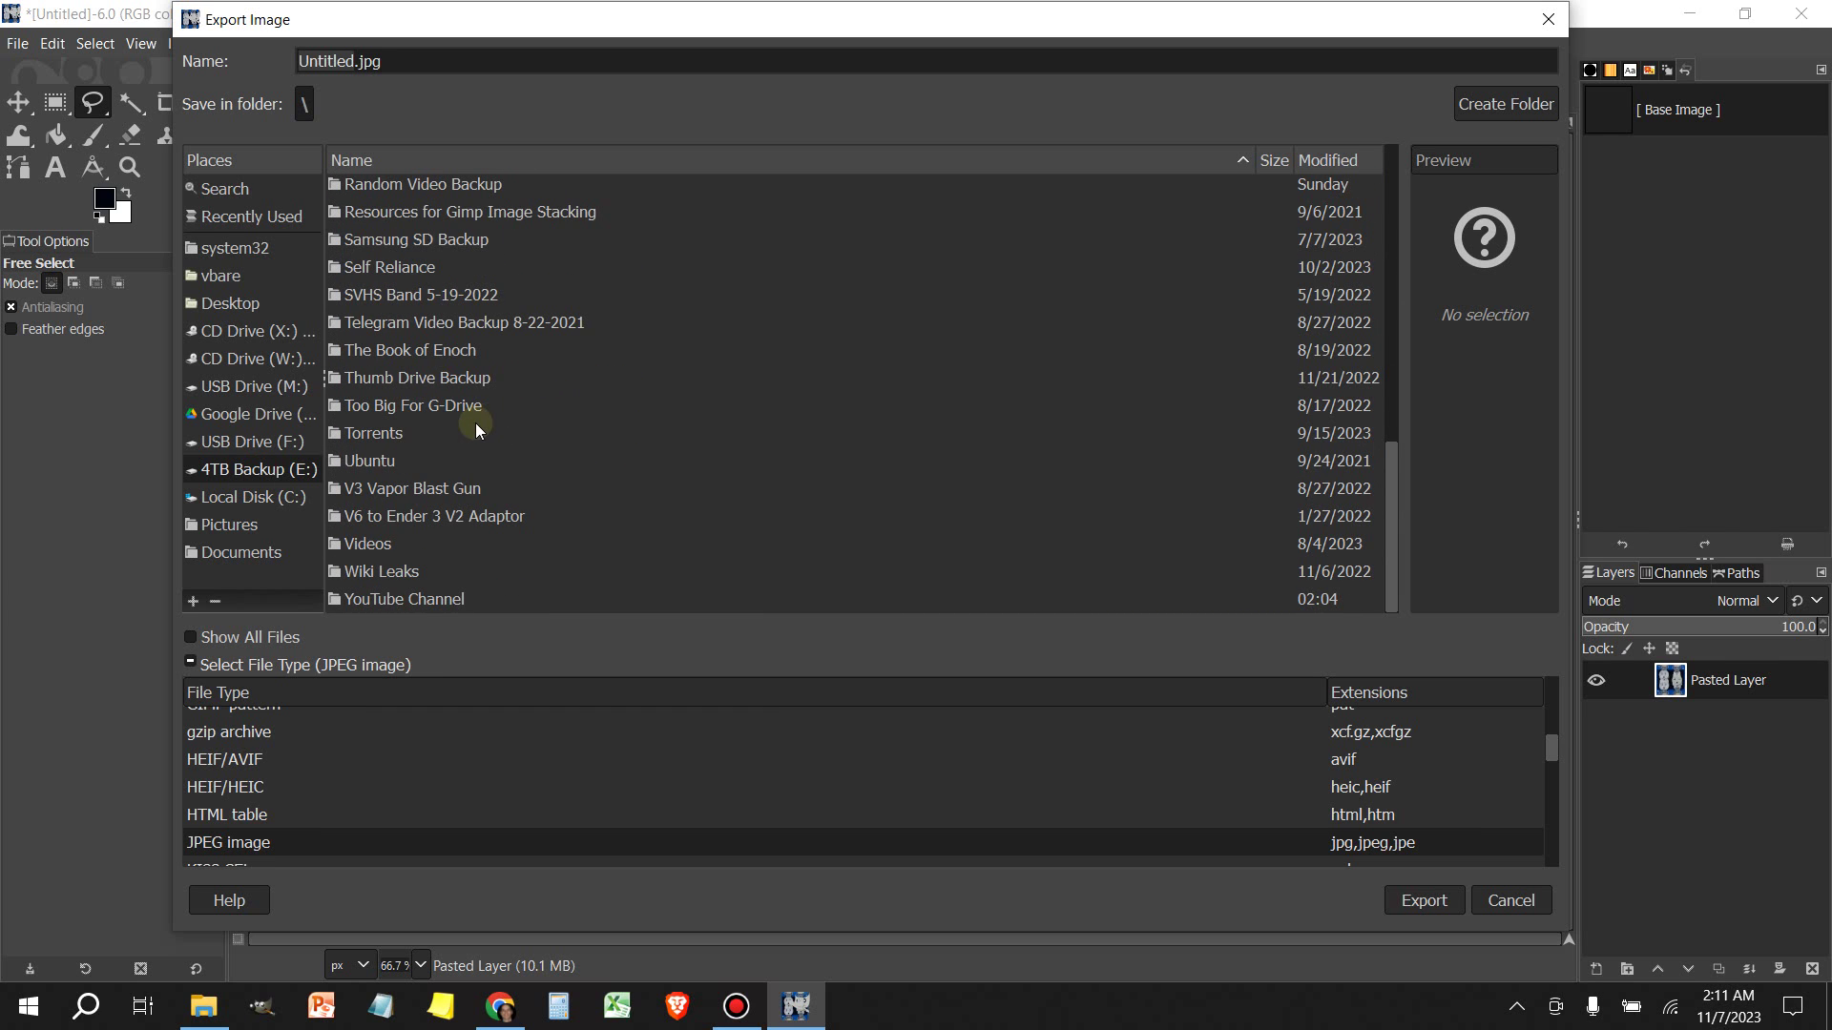
double_click(406, 600)
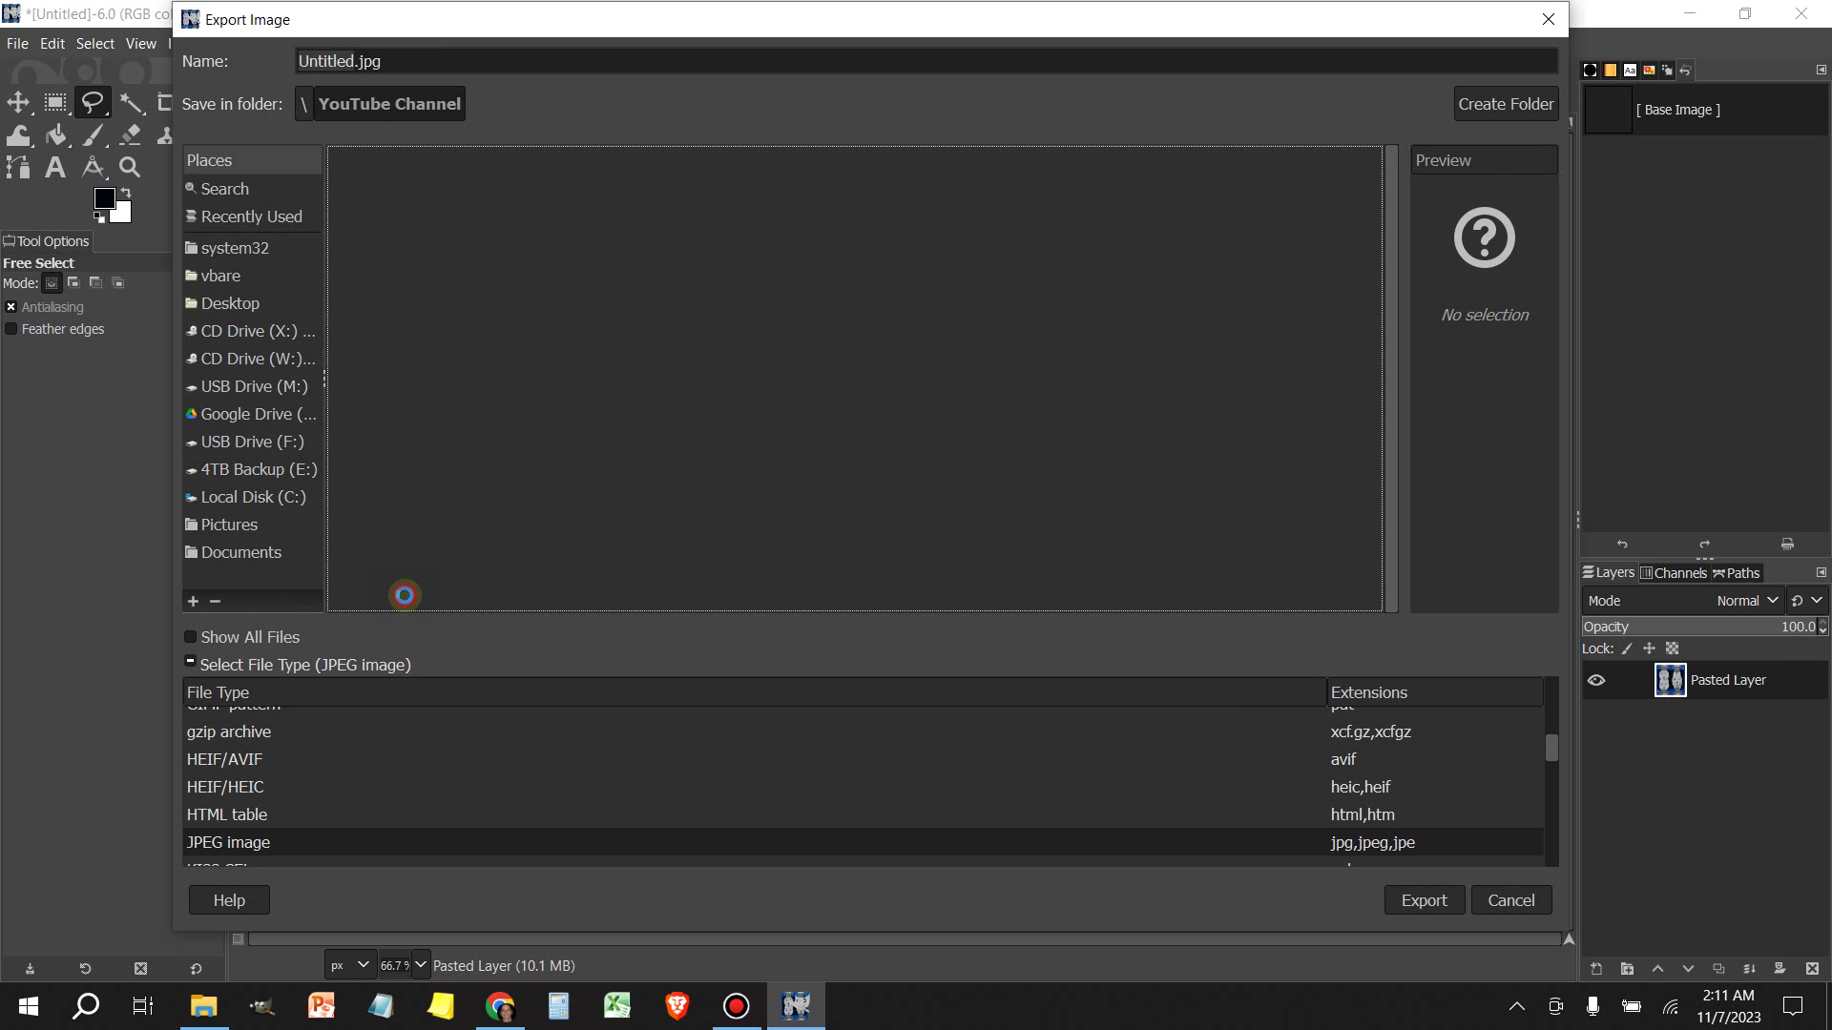
scroll(458, 343, down, 7)
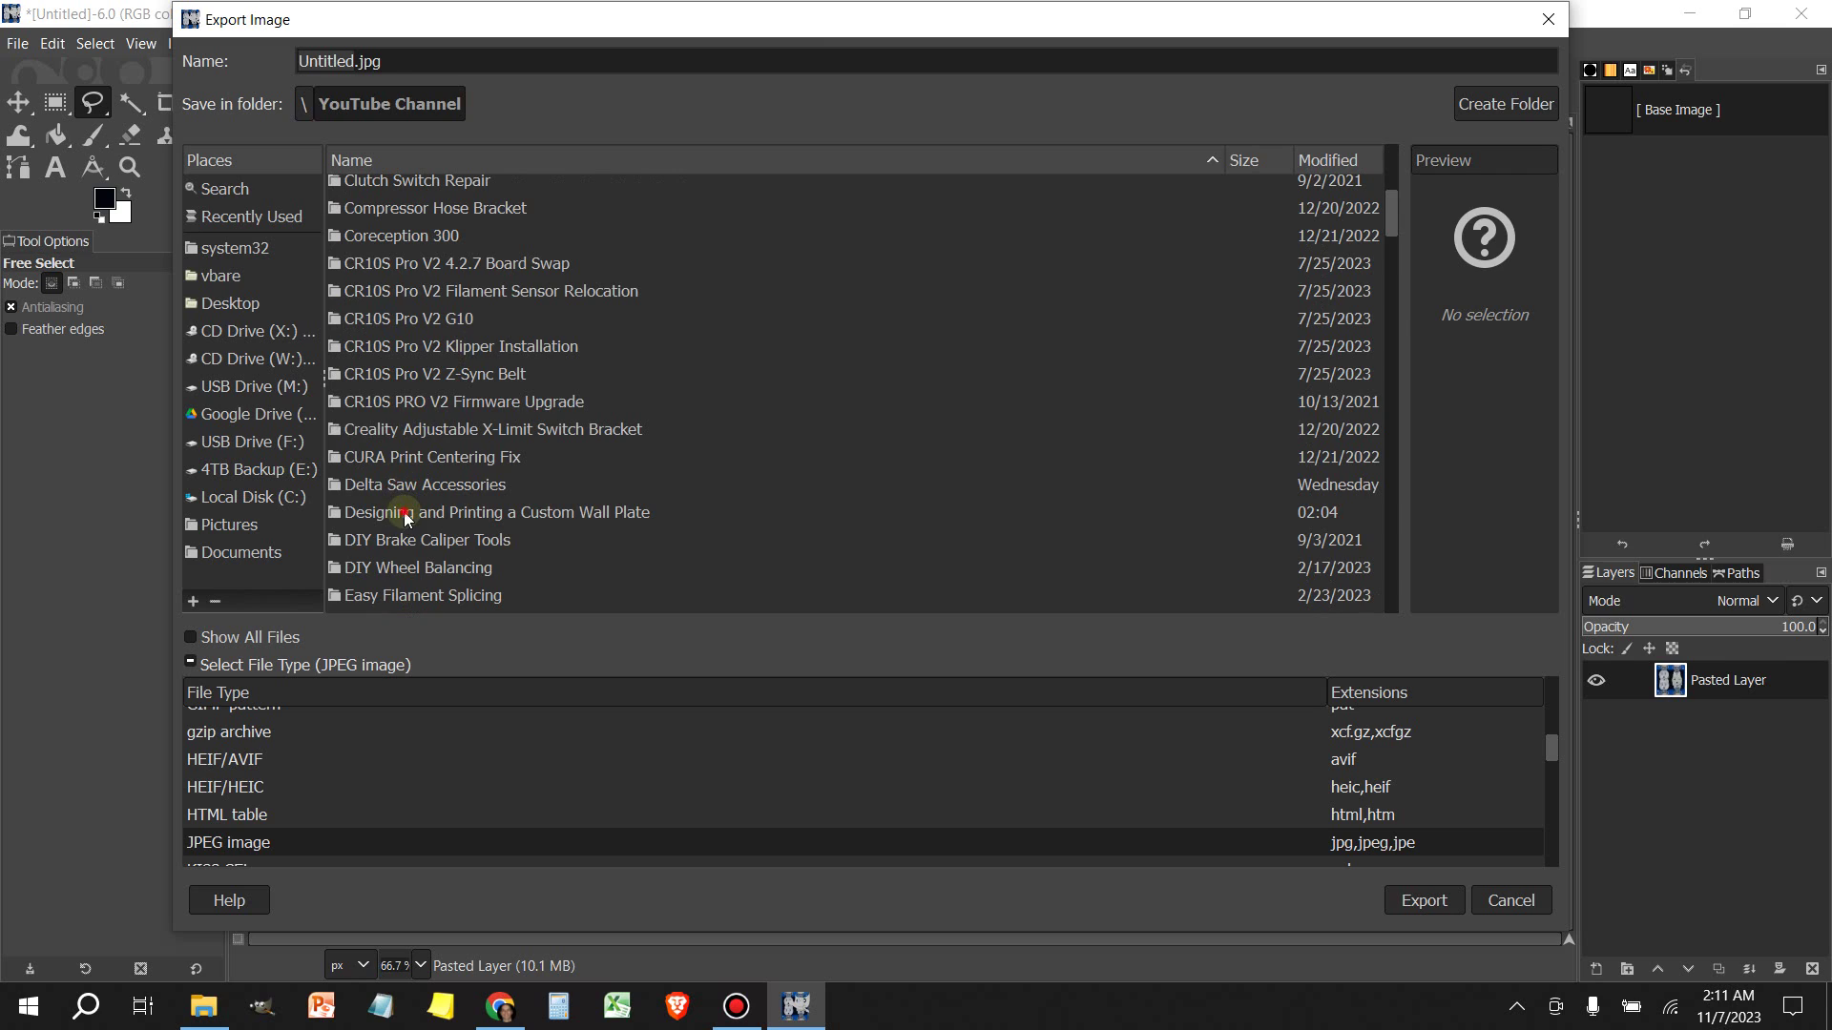
double_click(404, 512)
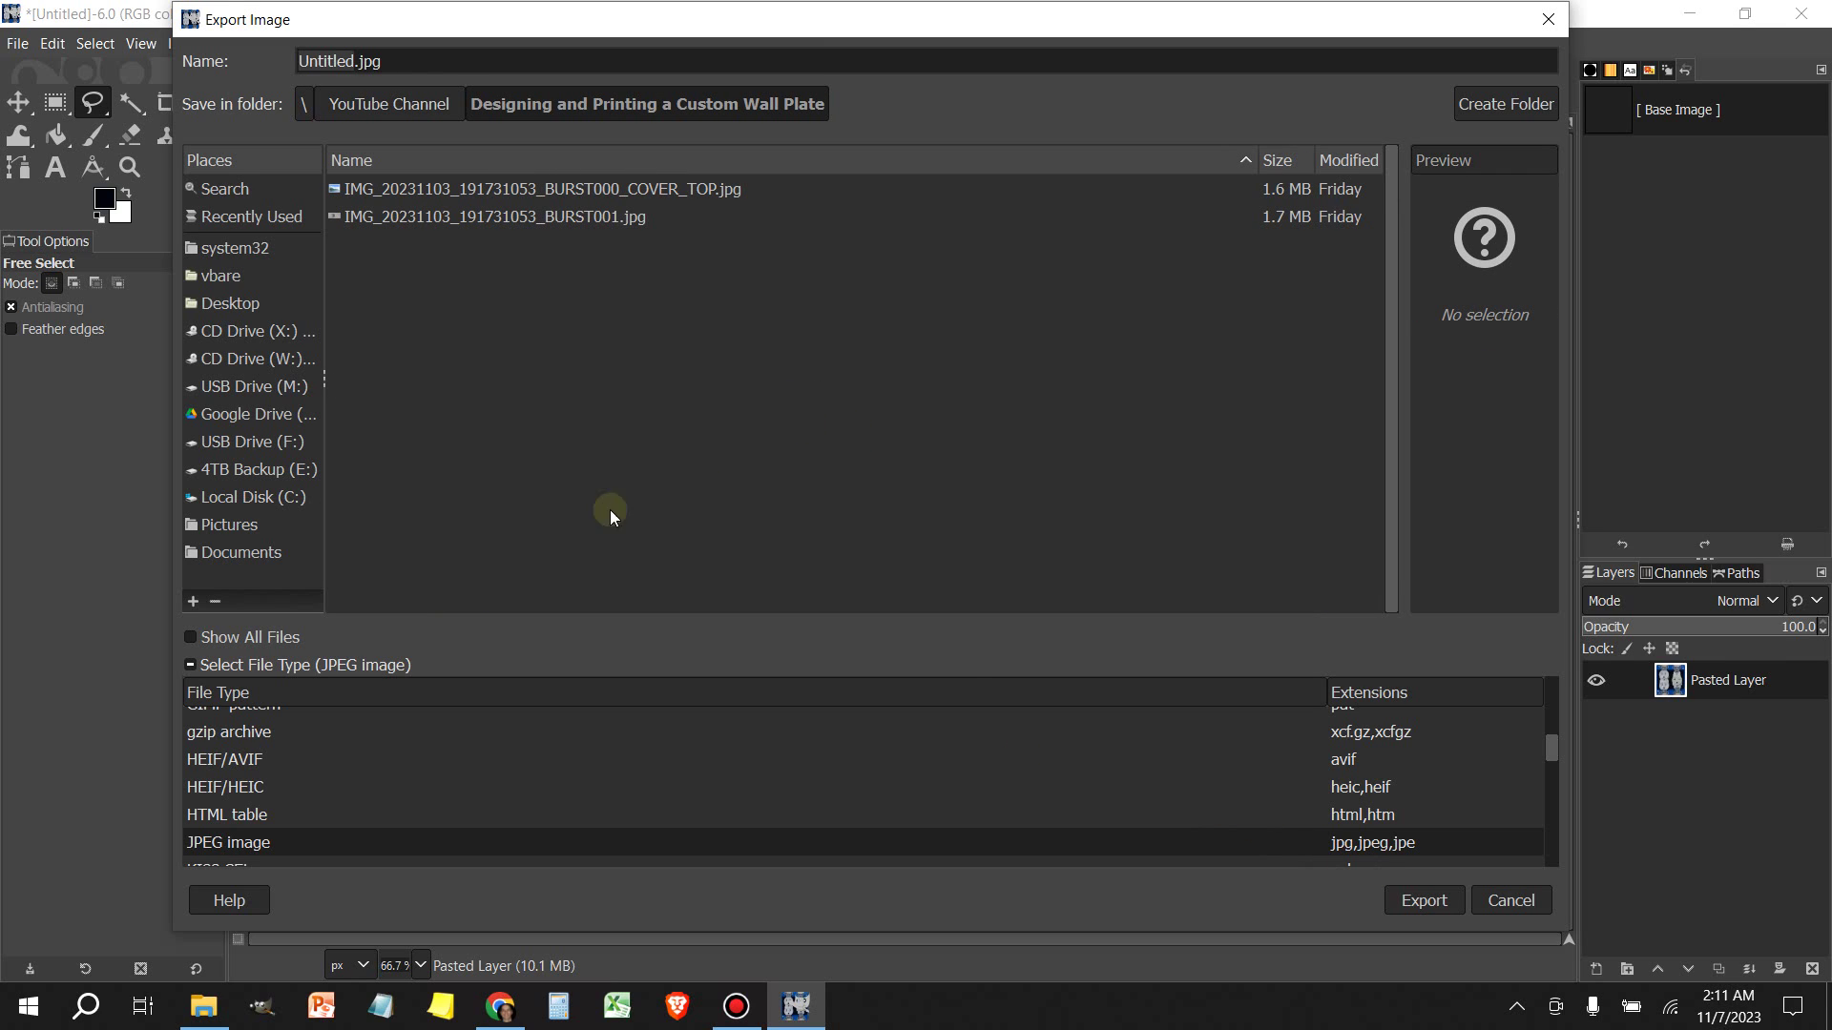
Export the image as Import.jpg at JPEG quality 100
click(354, 59)
double_click(351, 61)
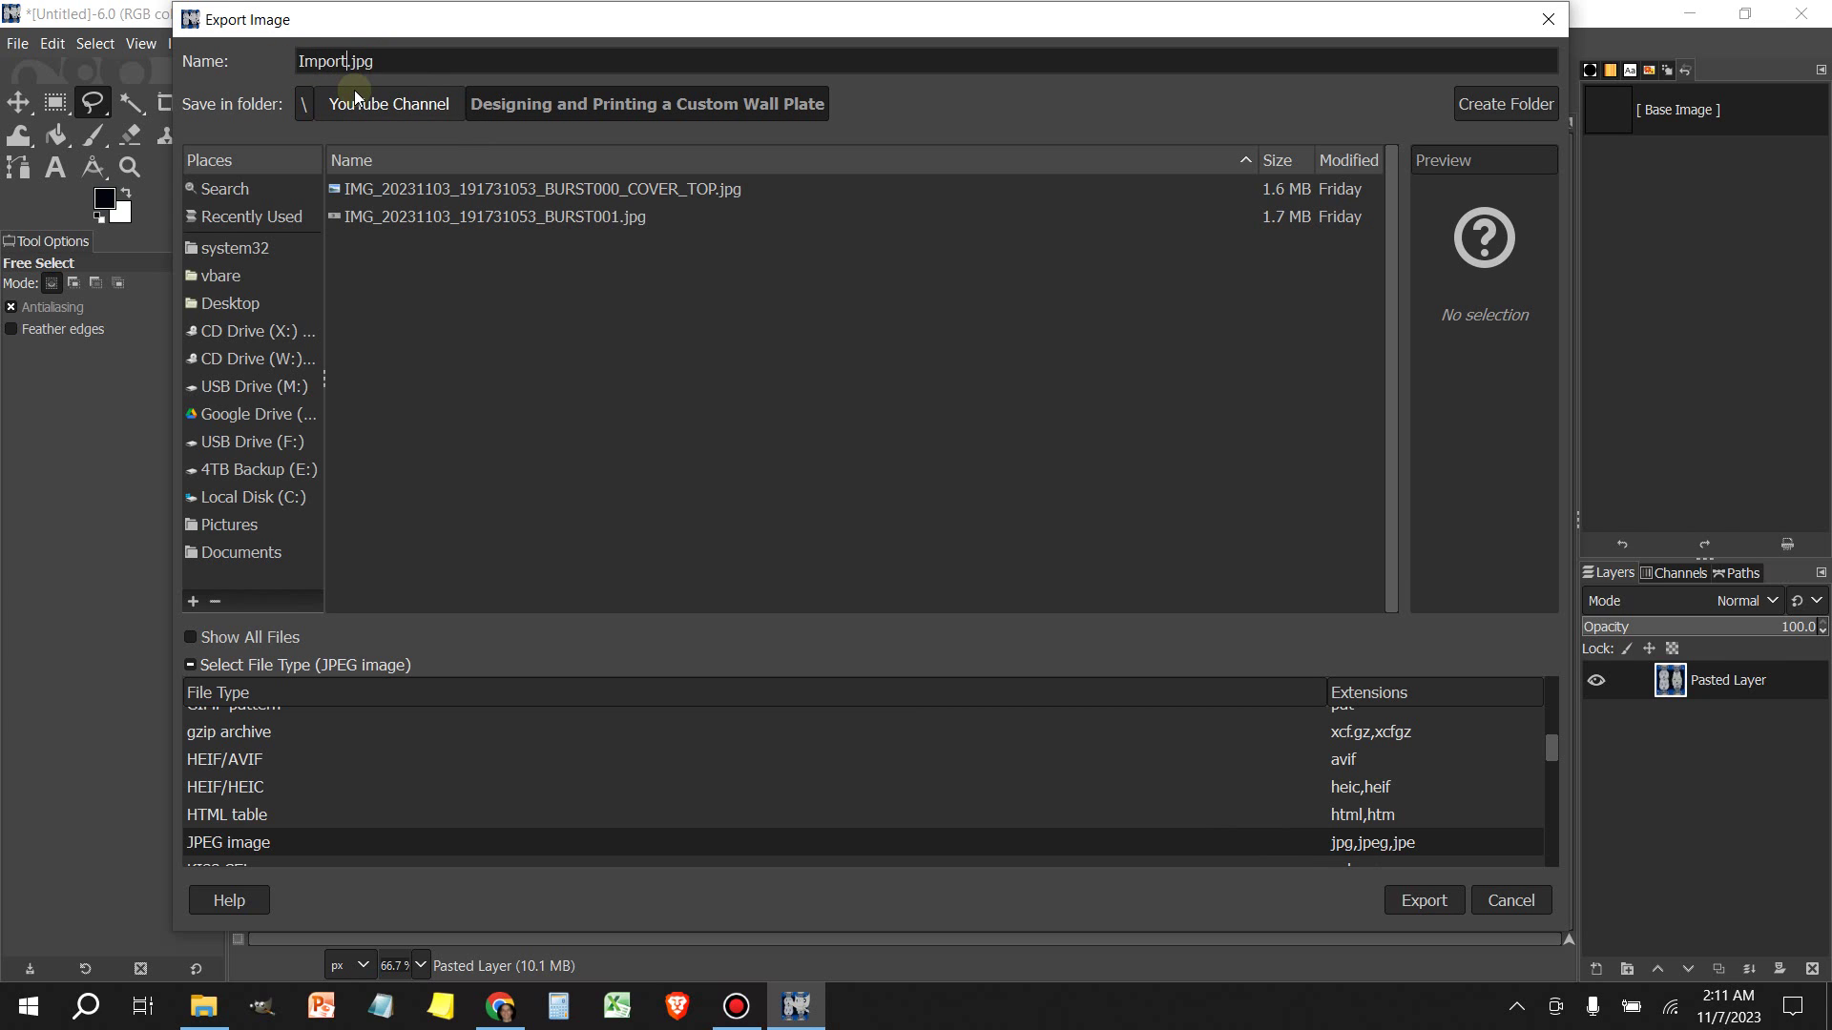
key(Return)
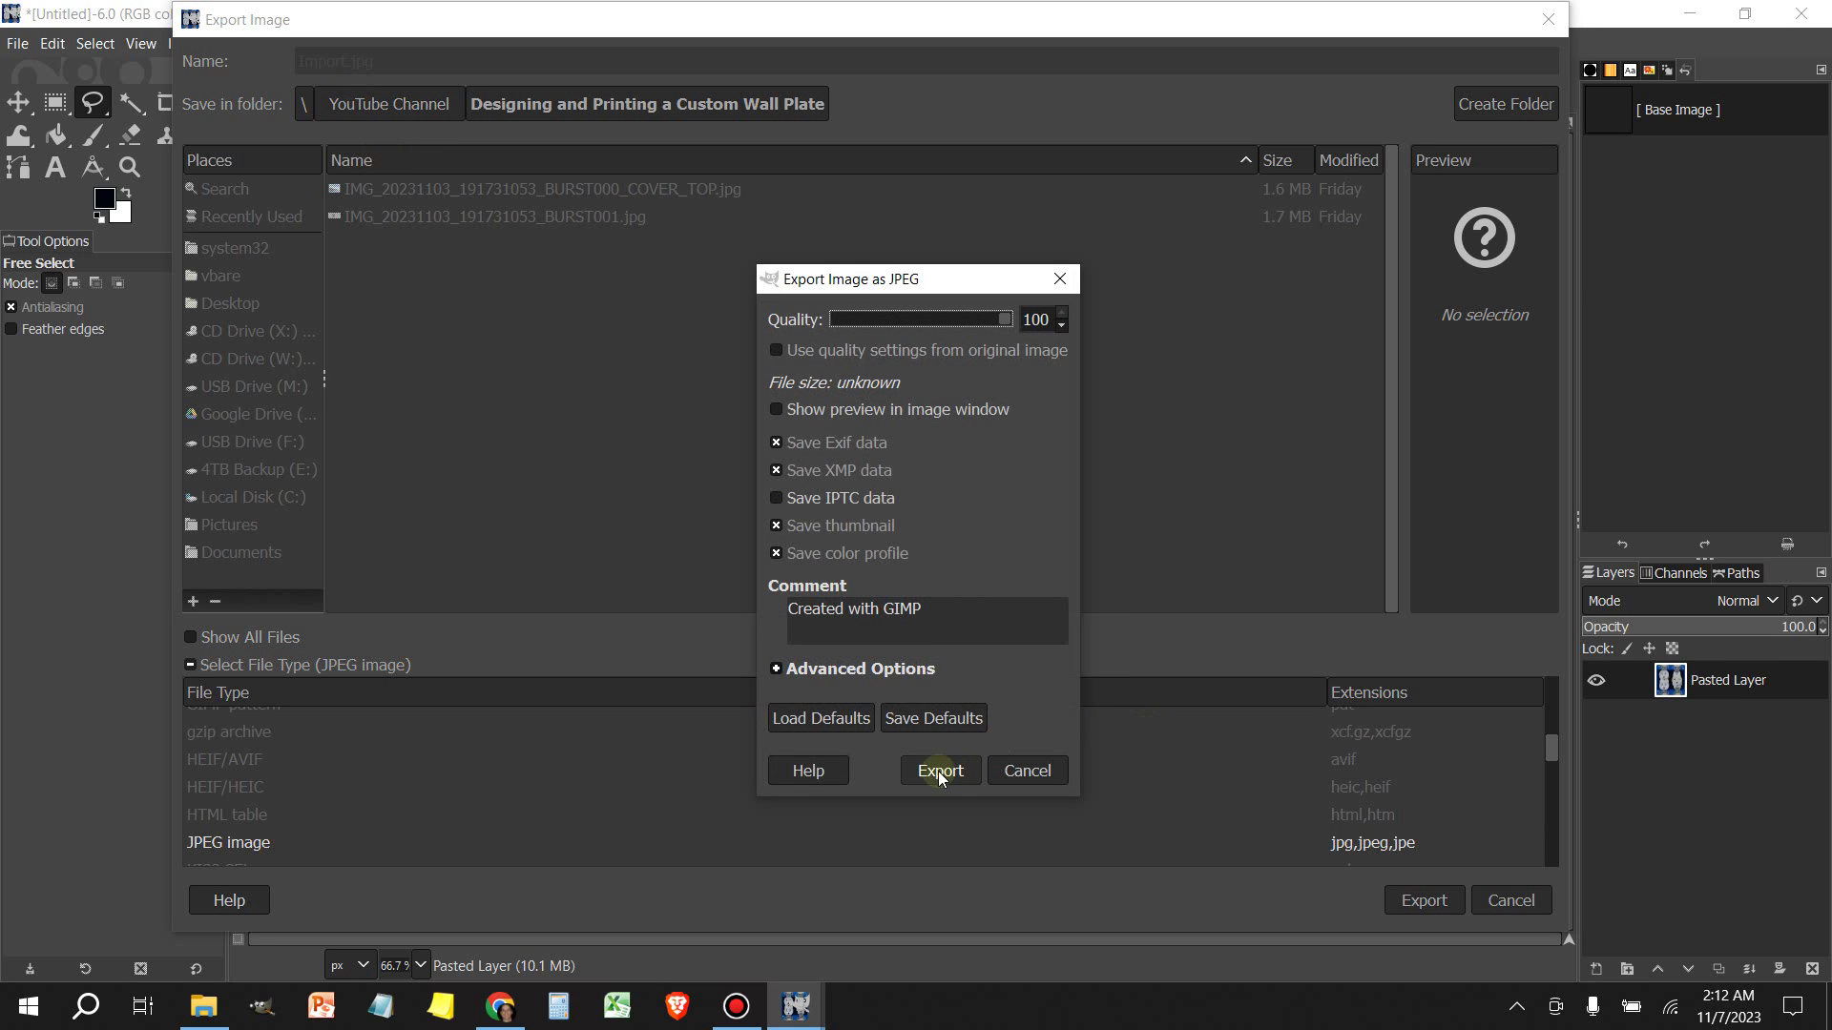
click(940, 772)
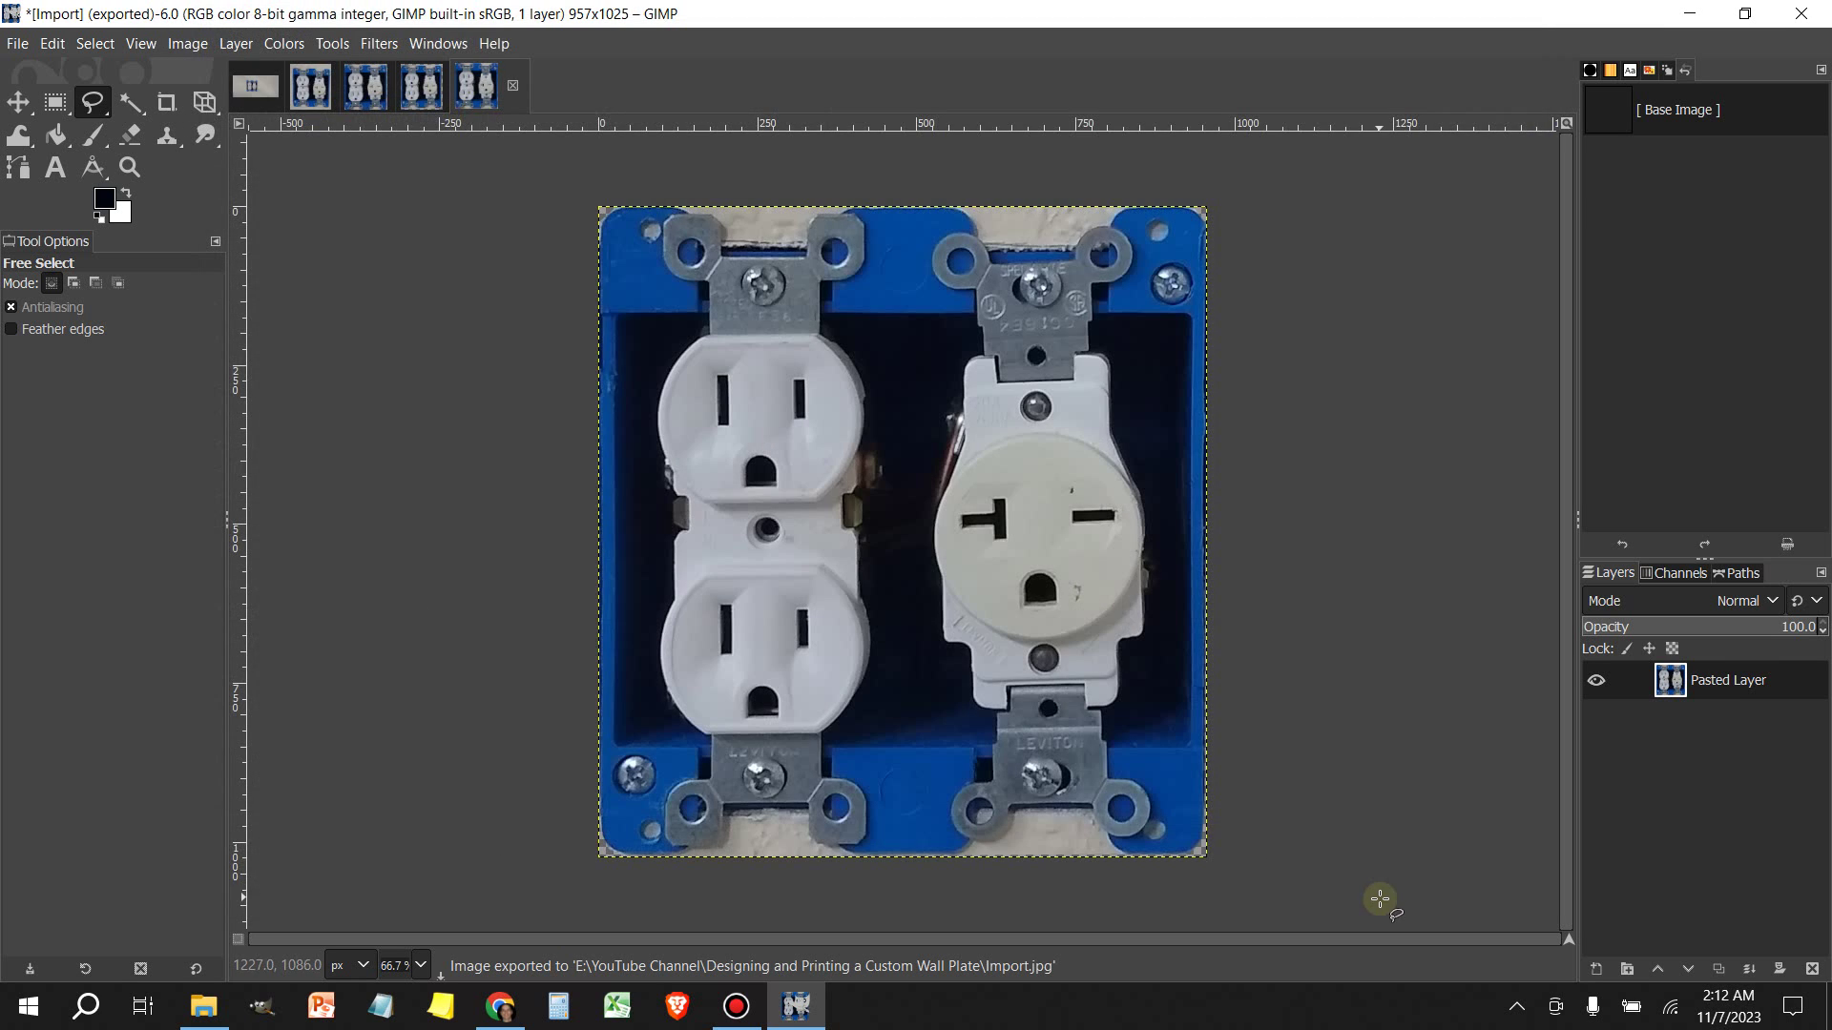
Import Import.jpg from the wall plate folder into the Custom Wall Plate Onshape document
click(501, 1013)
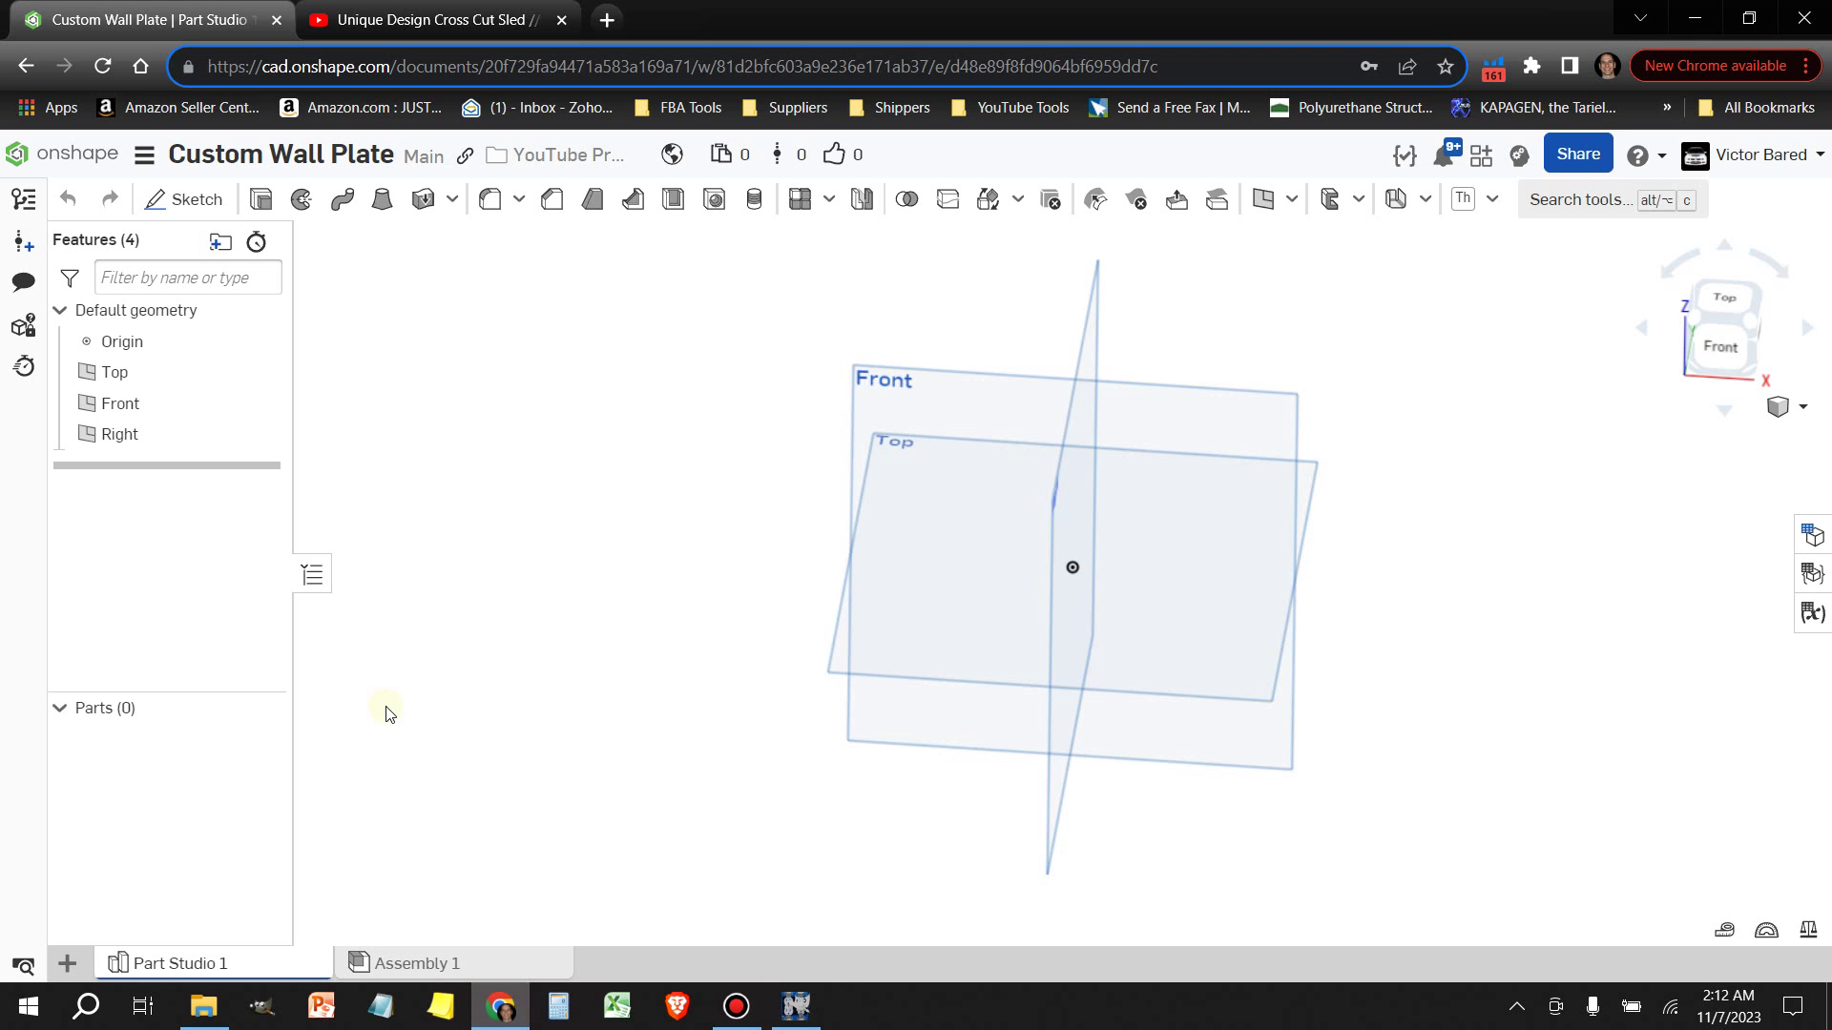
click(69, 965)
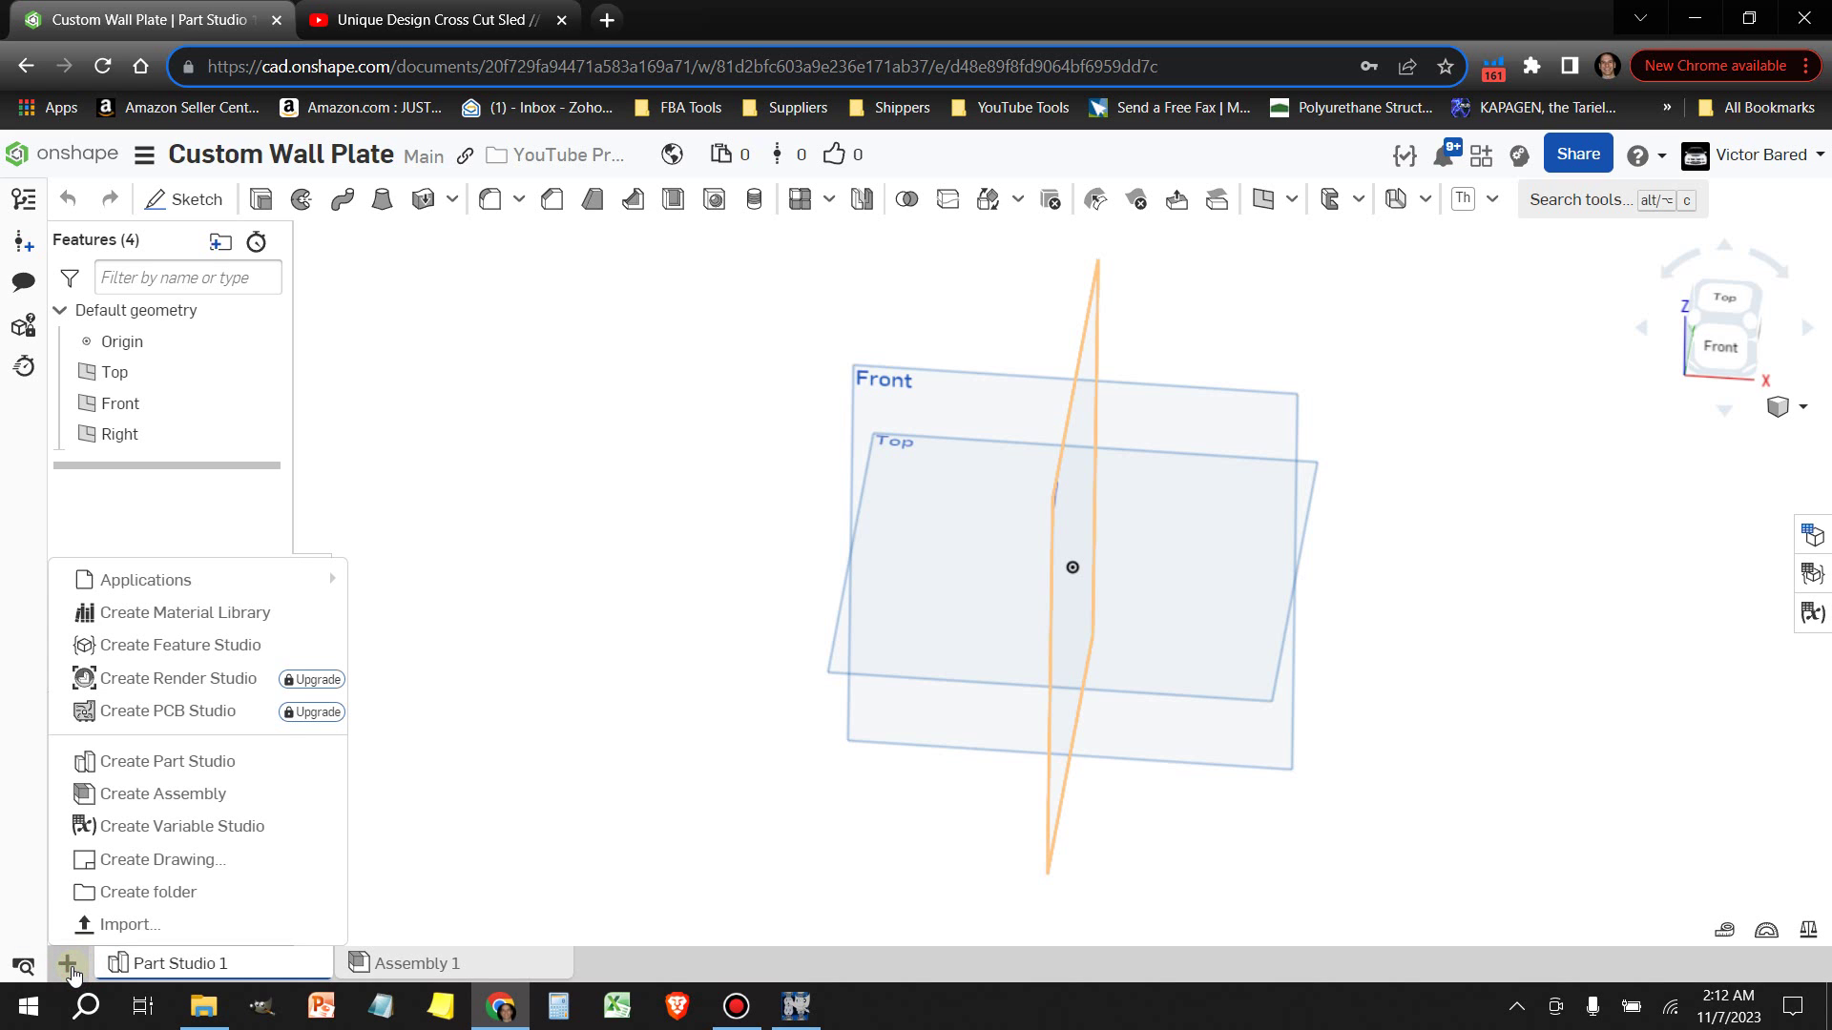
click(115, 925)
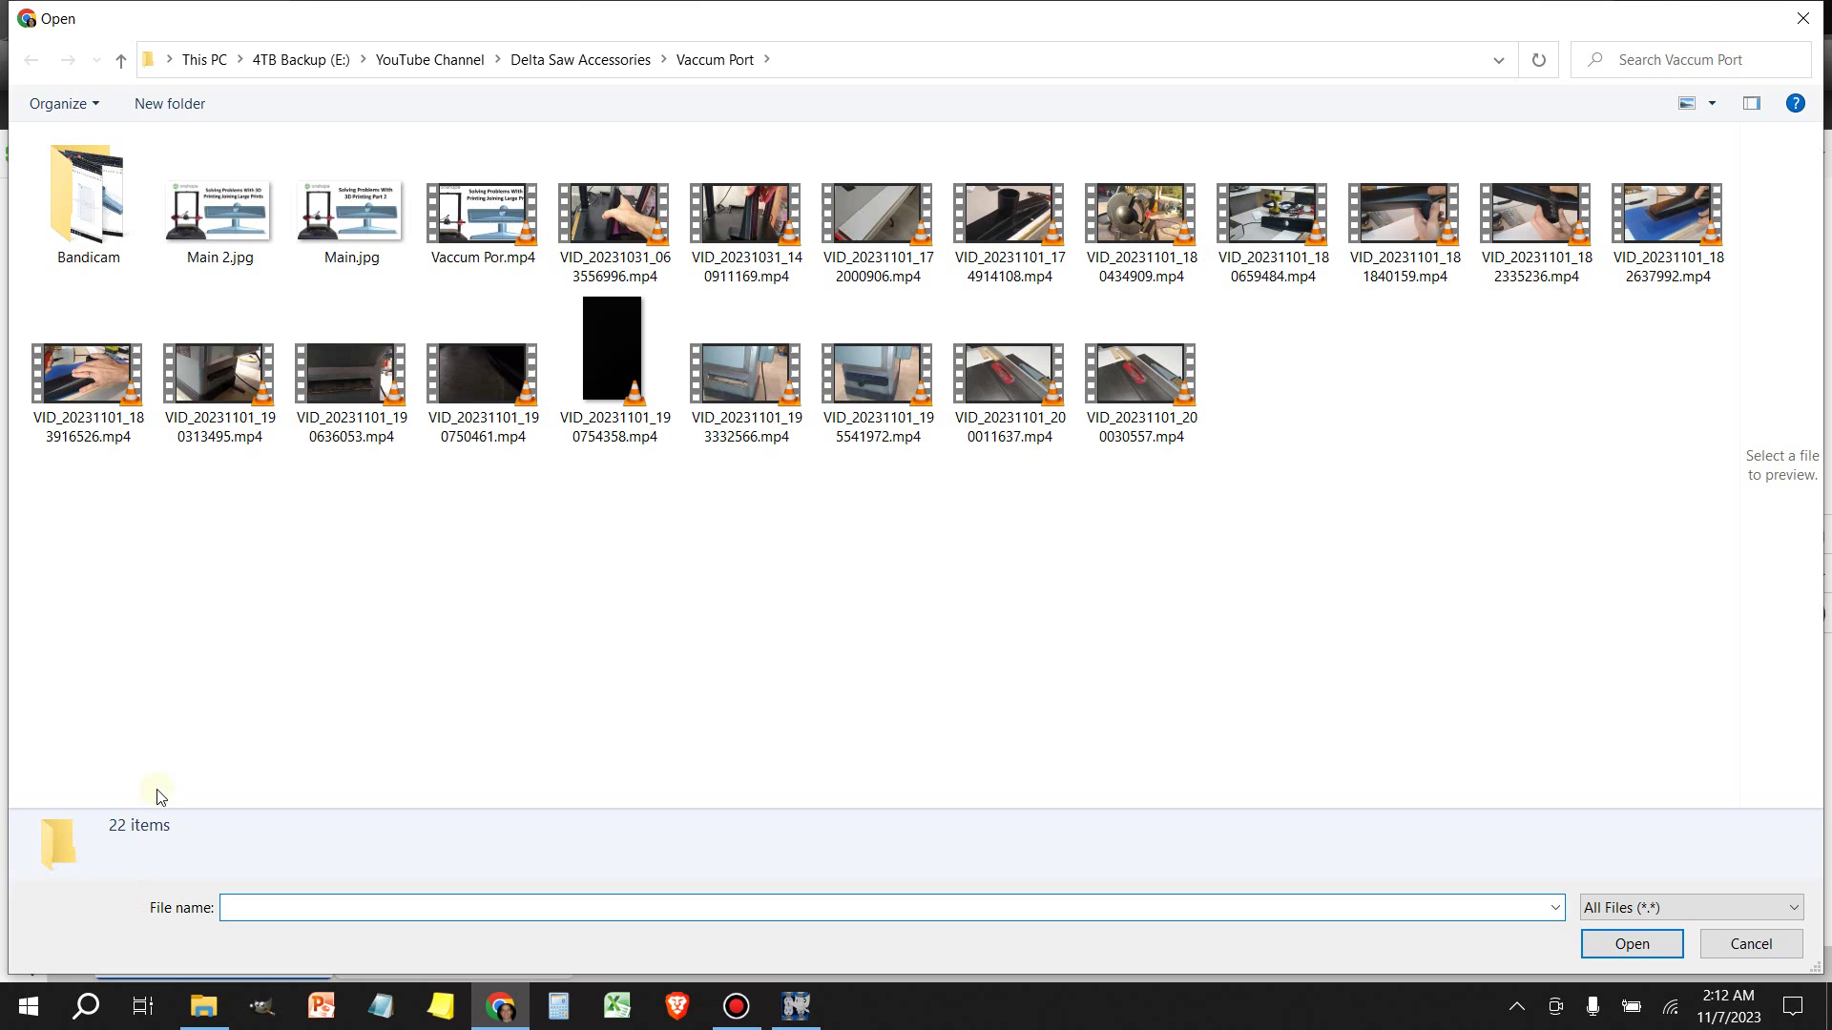
click(452, 61)
scroll(211, 668, down, 2)
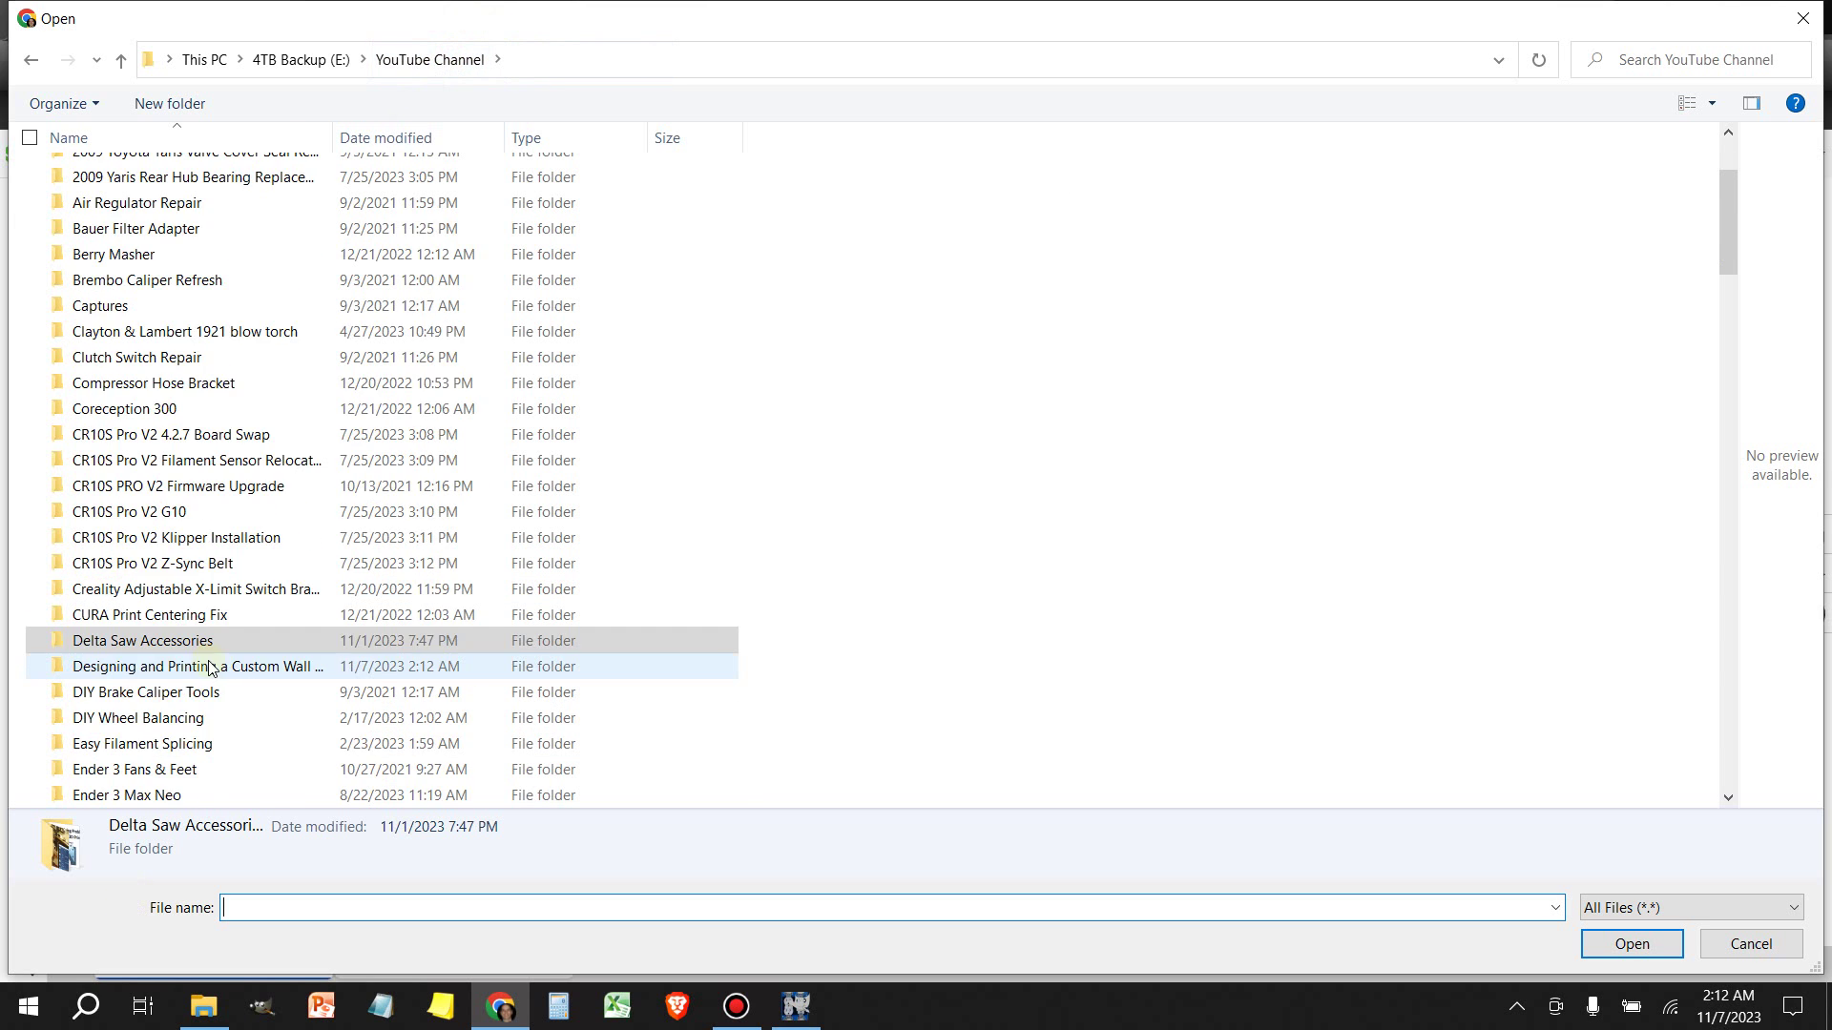
scroll(211, 668, down, 3)
double_click(153, 434)
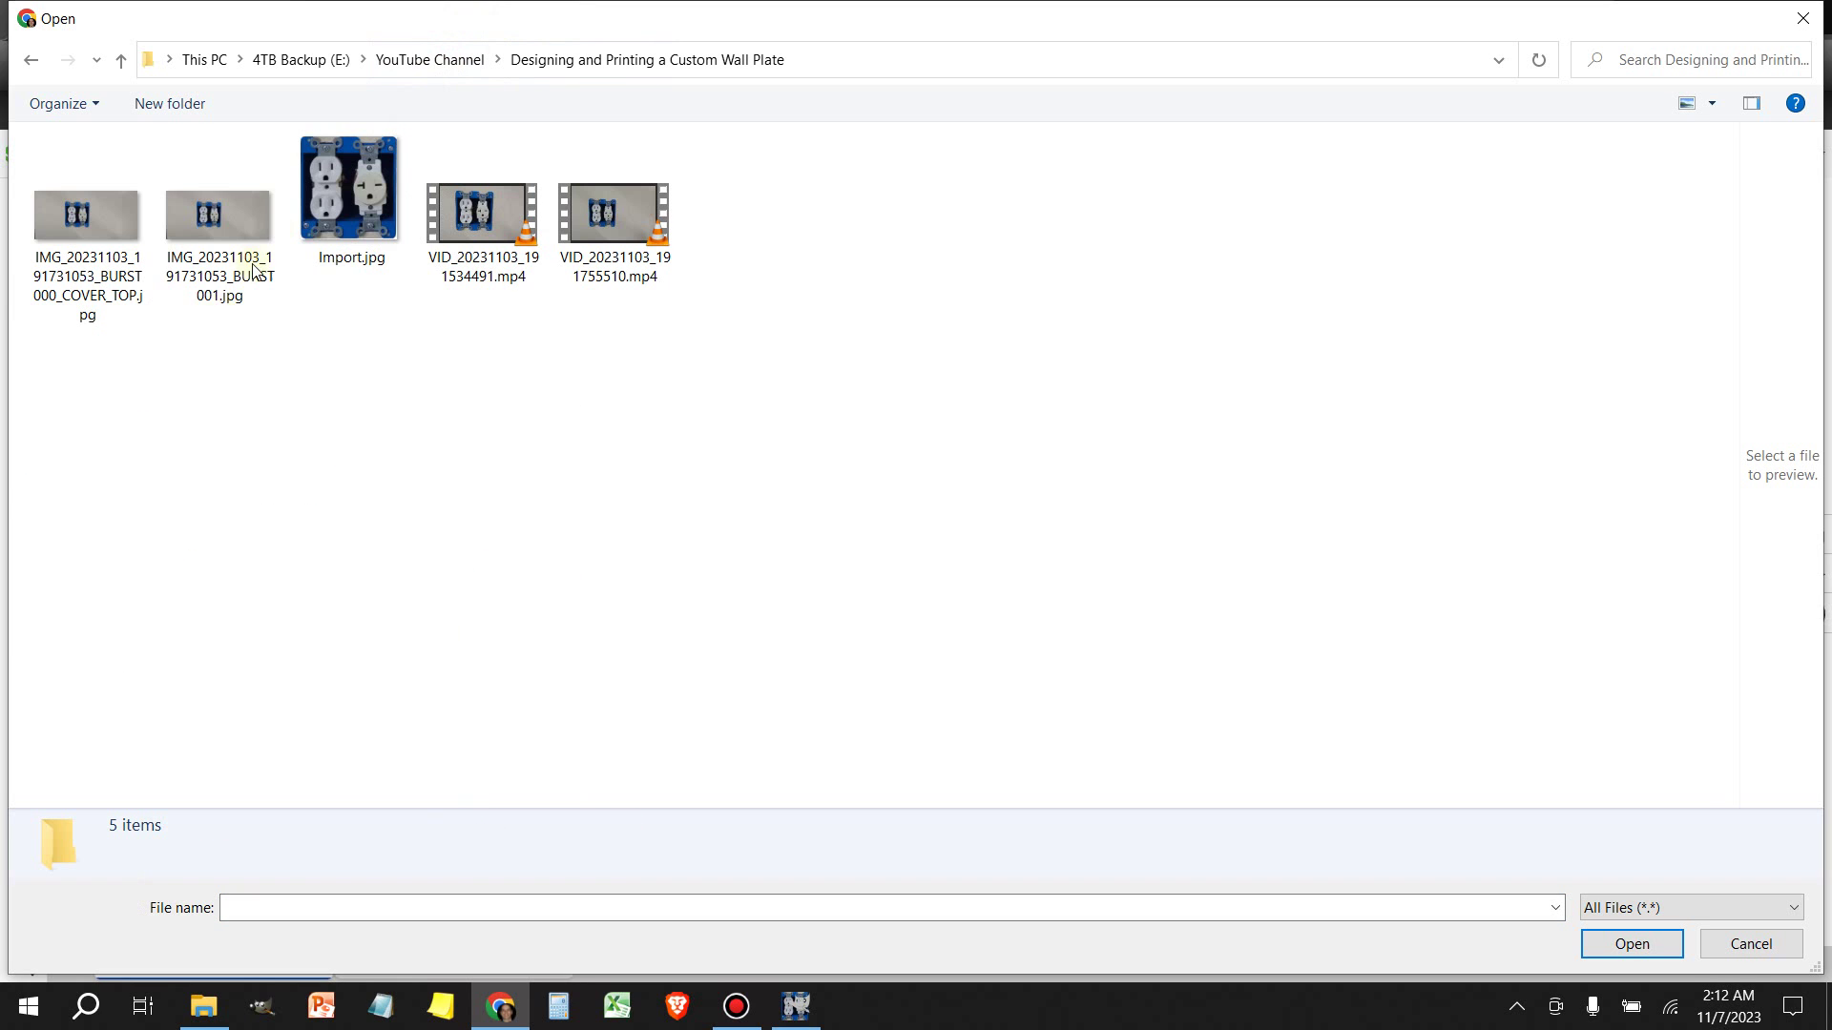
double_click(359, 209)
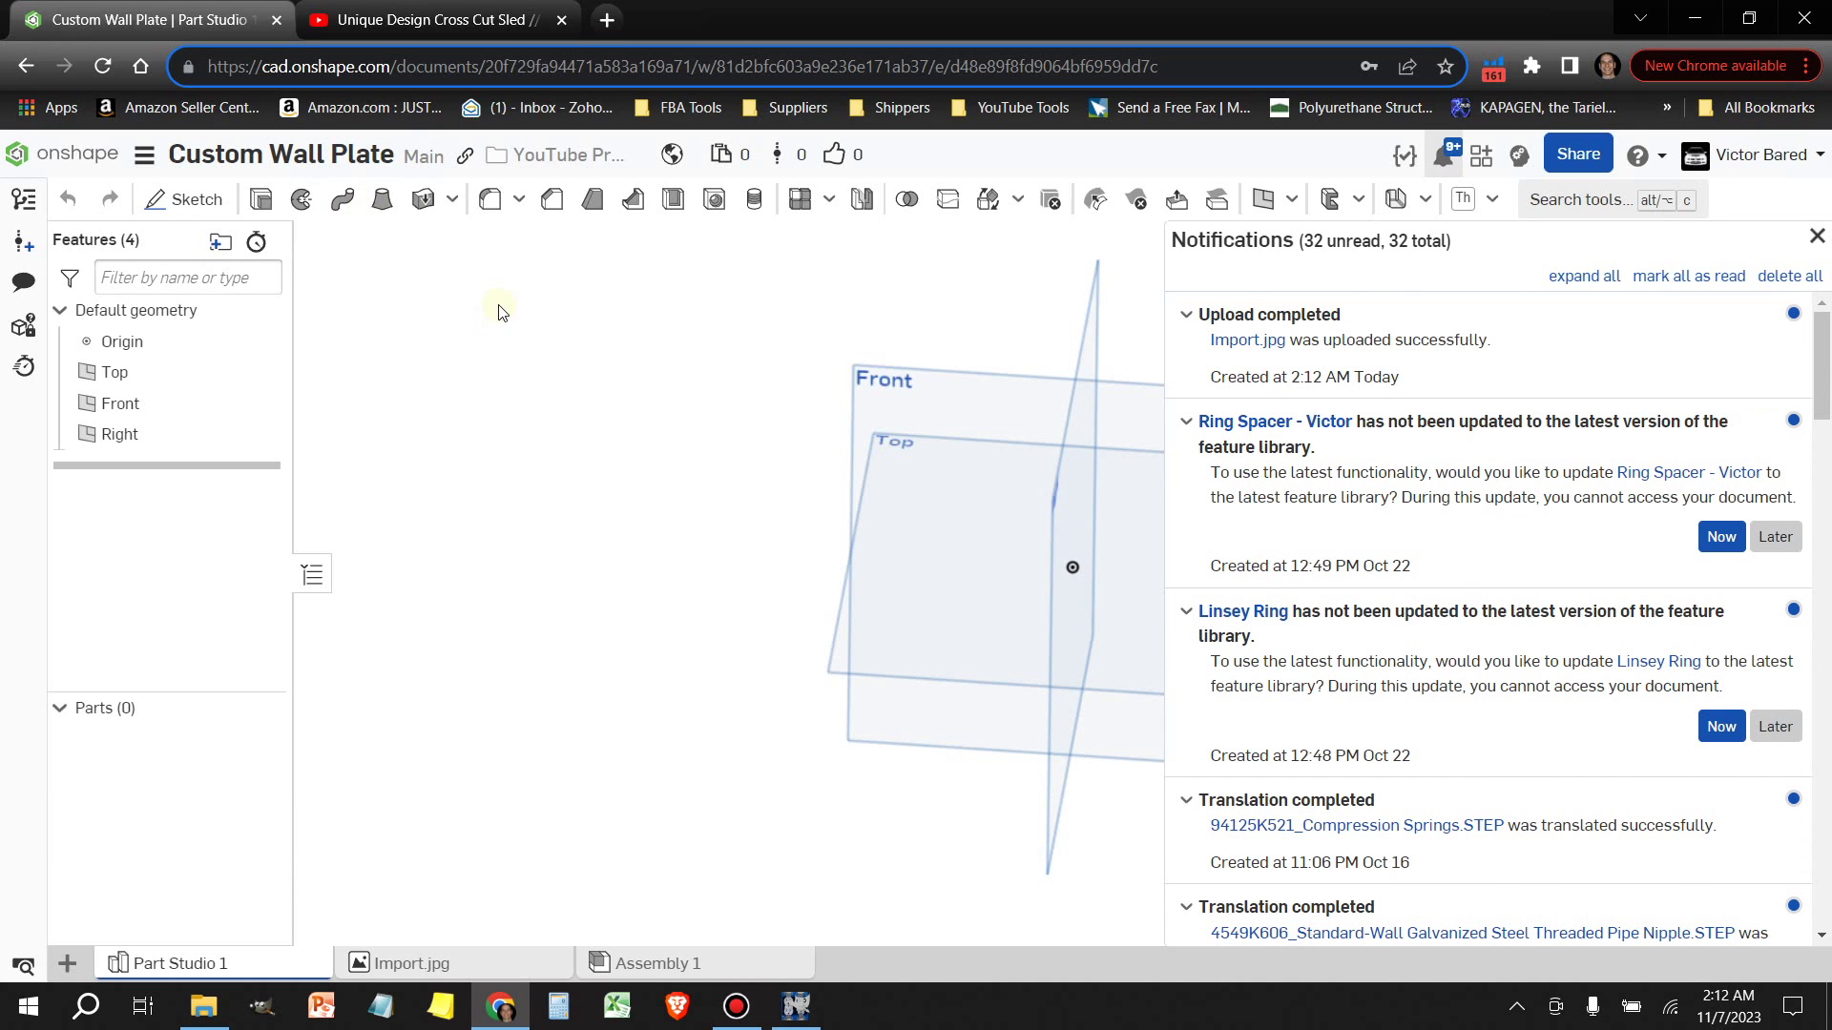
click(1817, 238)
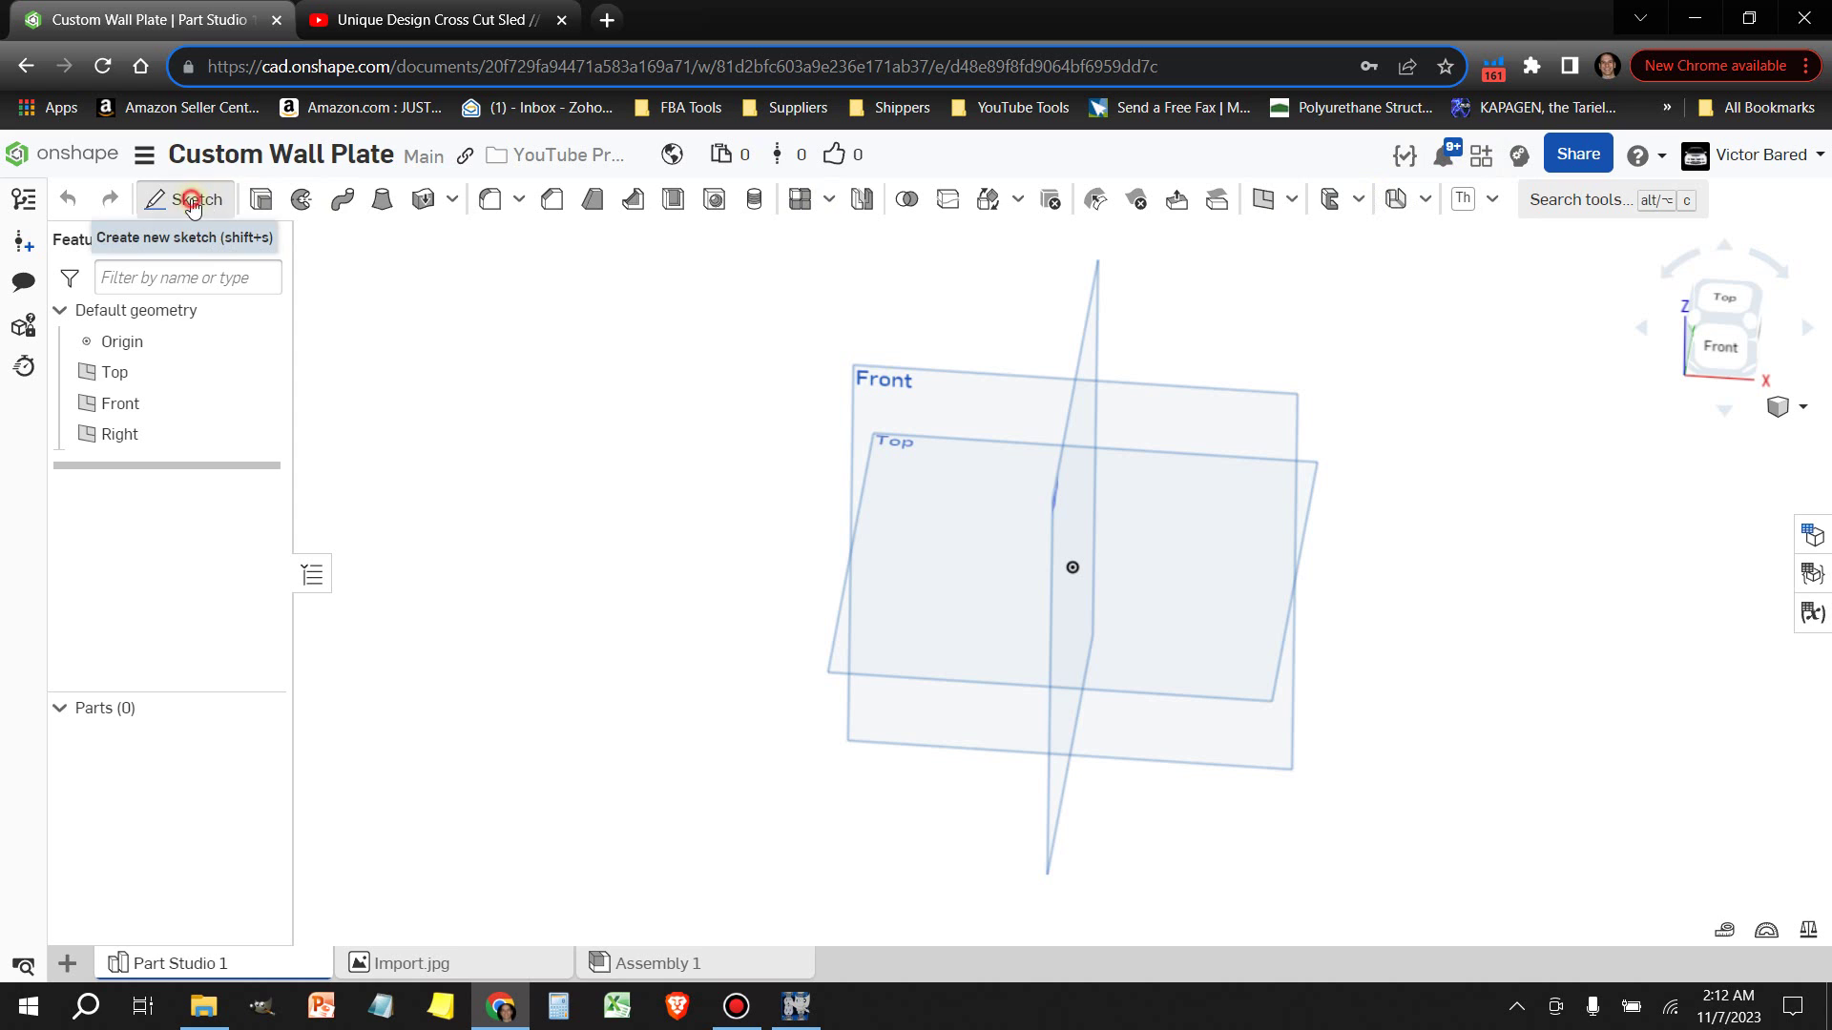
Start Sketch 1 on the Top plane, view it normal, and choose Insert image
mouse_move(654, 630)
right_down()
mouse_move(696, 597)
mouse_move(696, 617)
mouse_move(742, 620)
mouse_move(699, 617)
mouse_move(735, 654)
mouse_move(854, 475)
right_up()
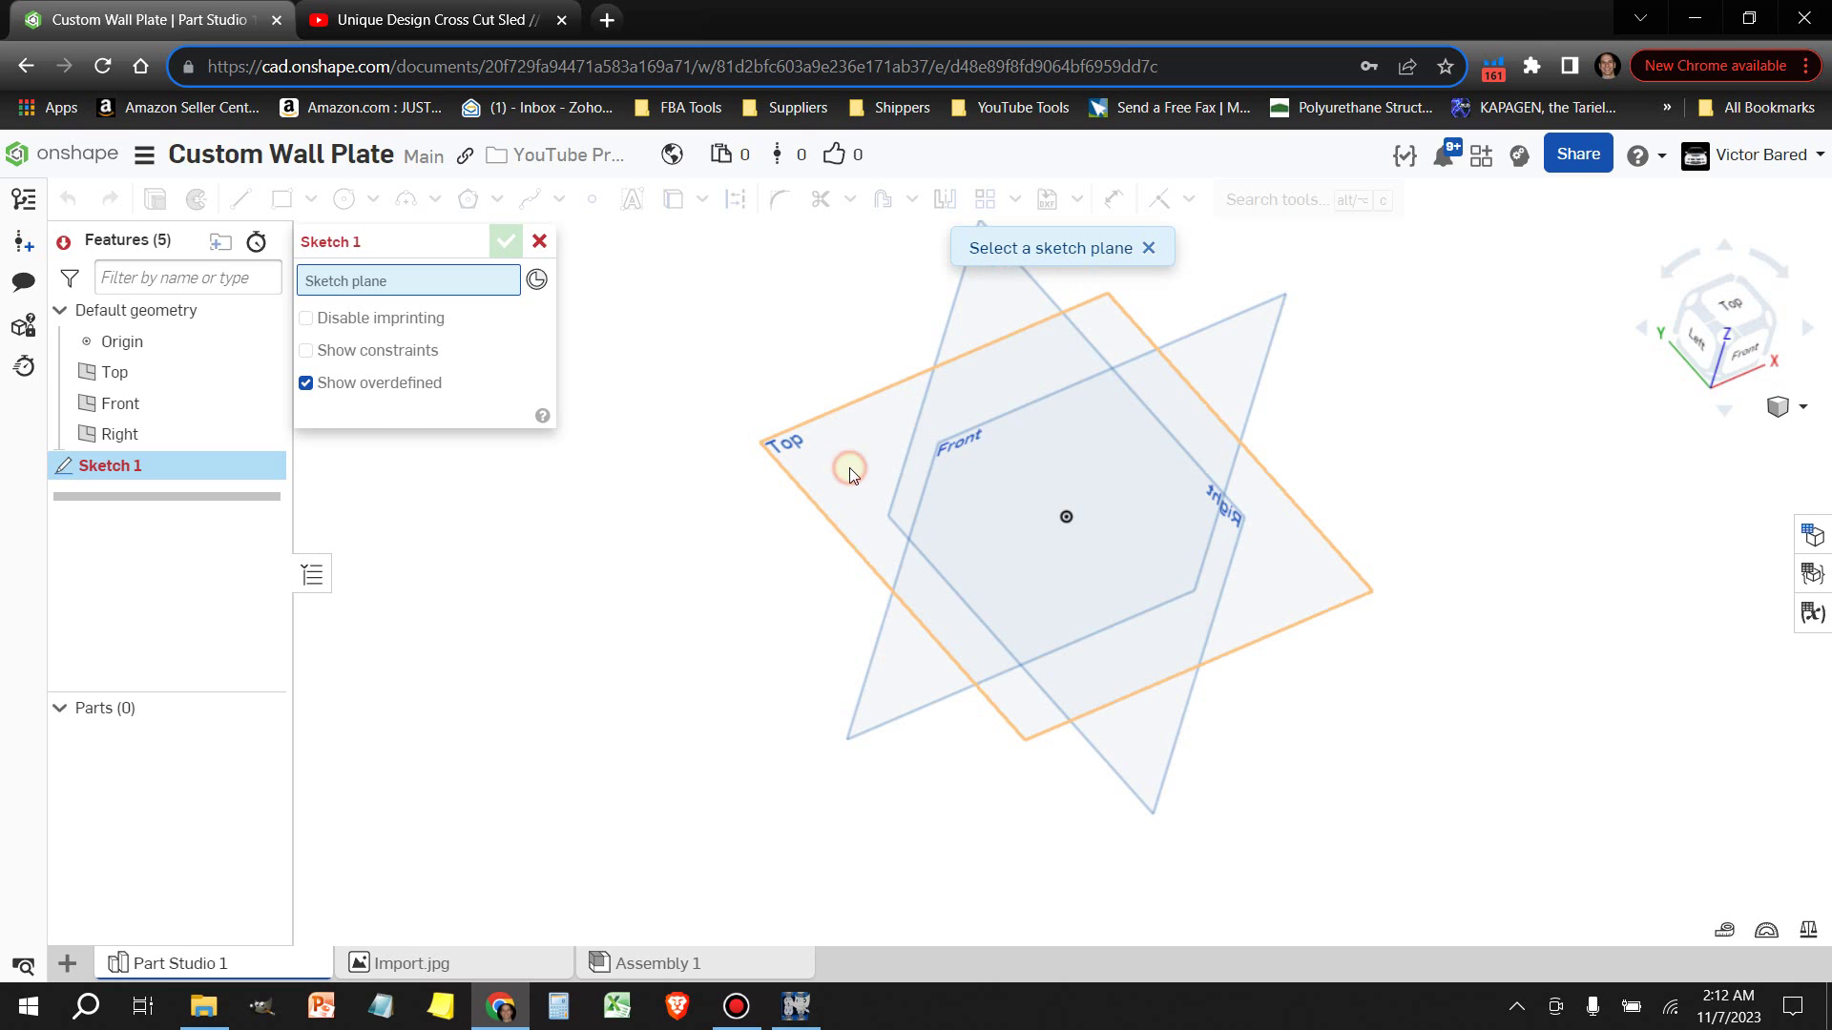
click(852, 474)
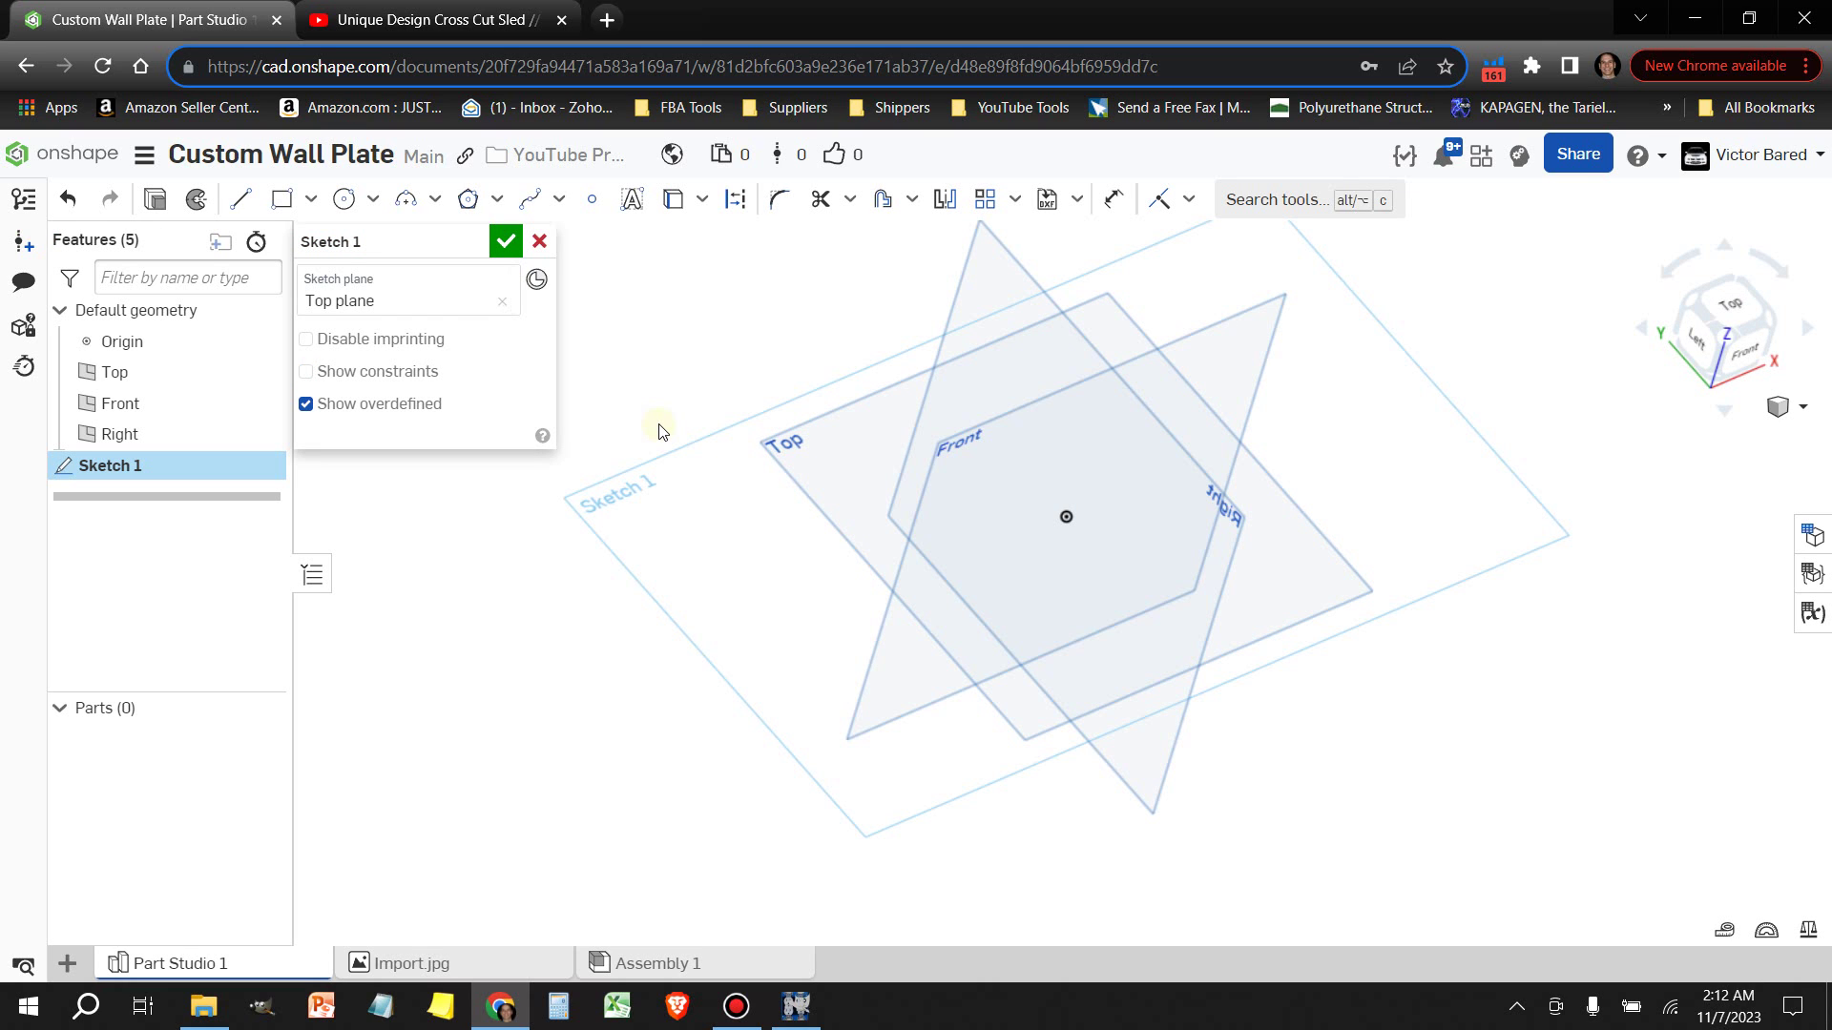
key(n)
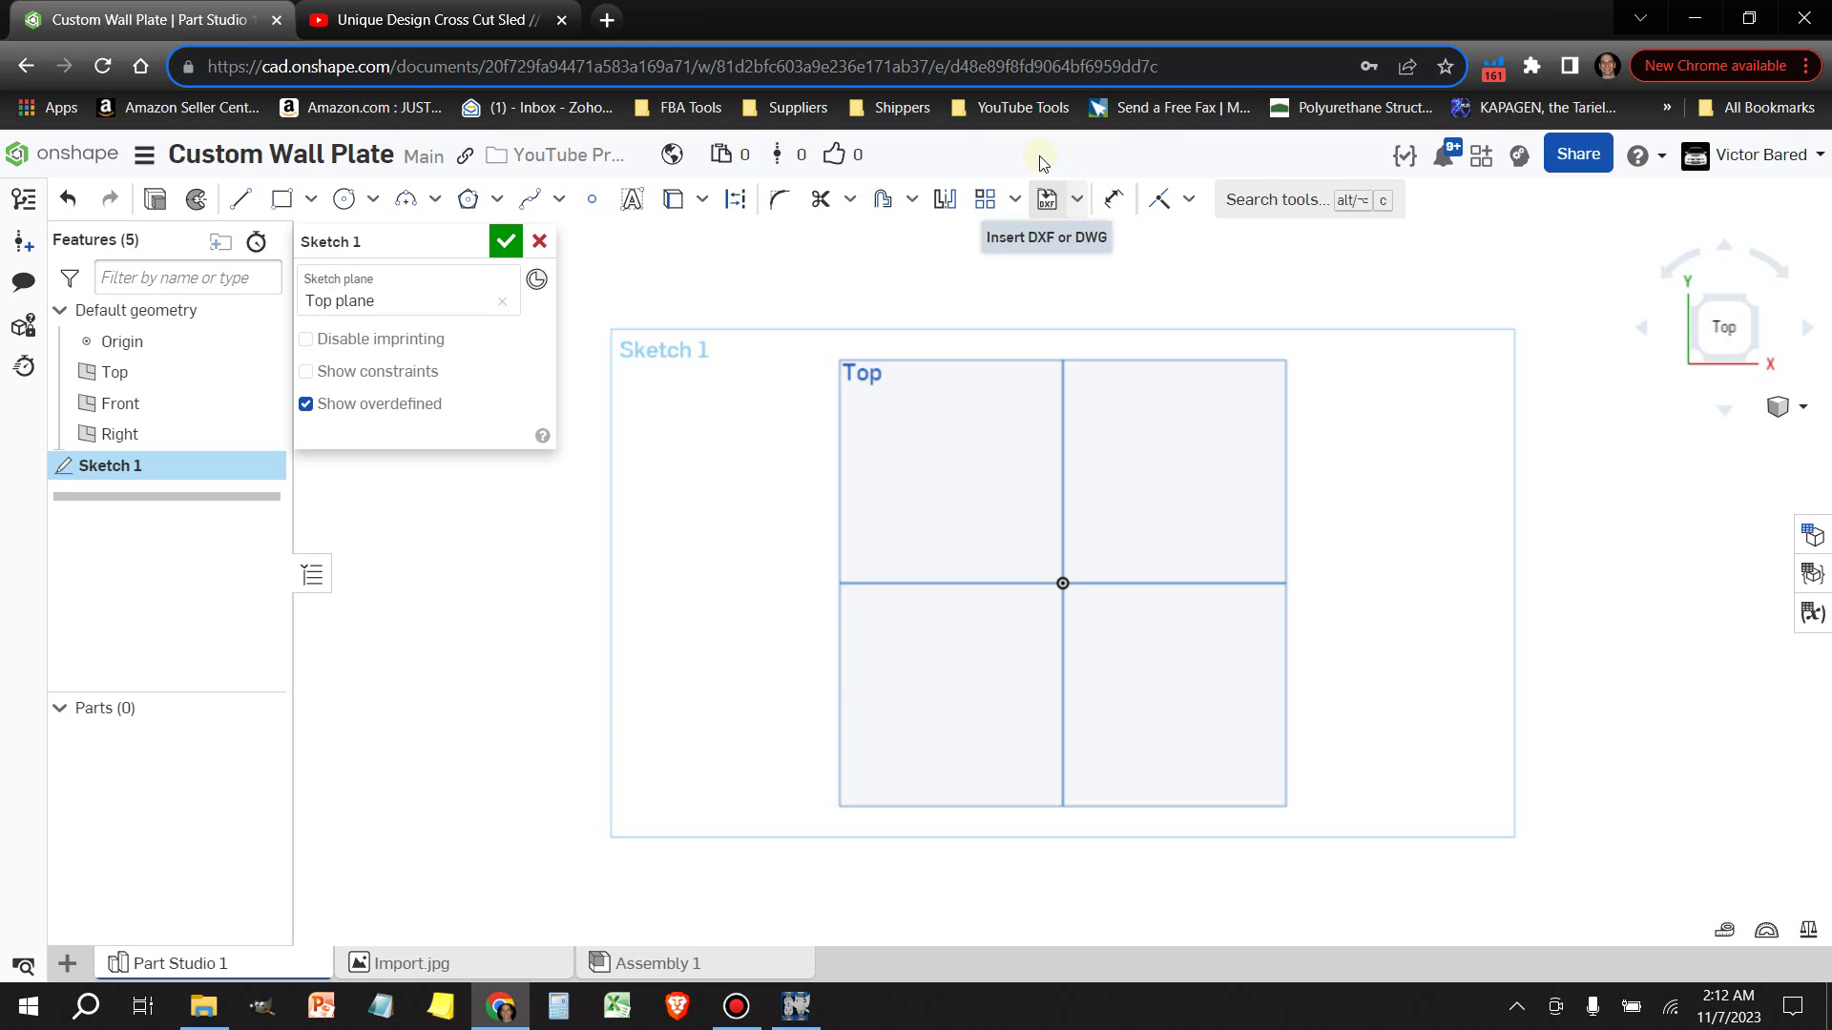
click(1077, 202)
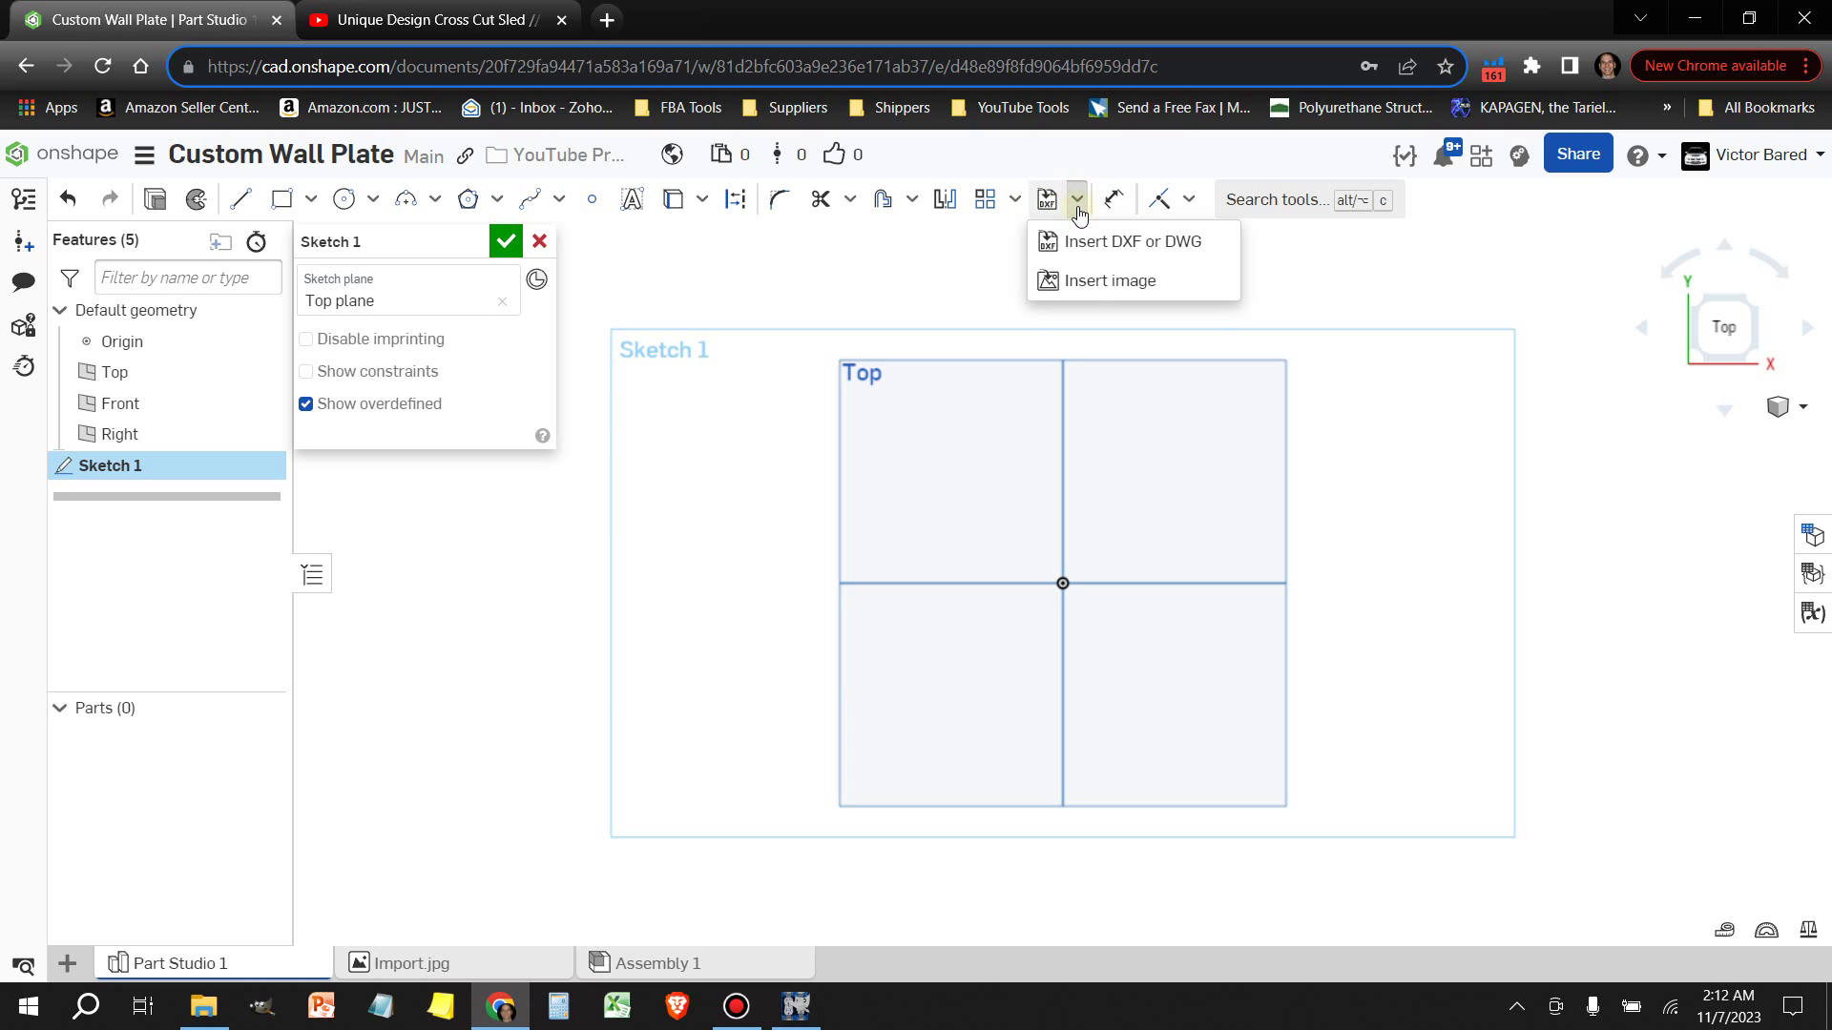
click(1093, 284)
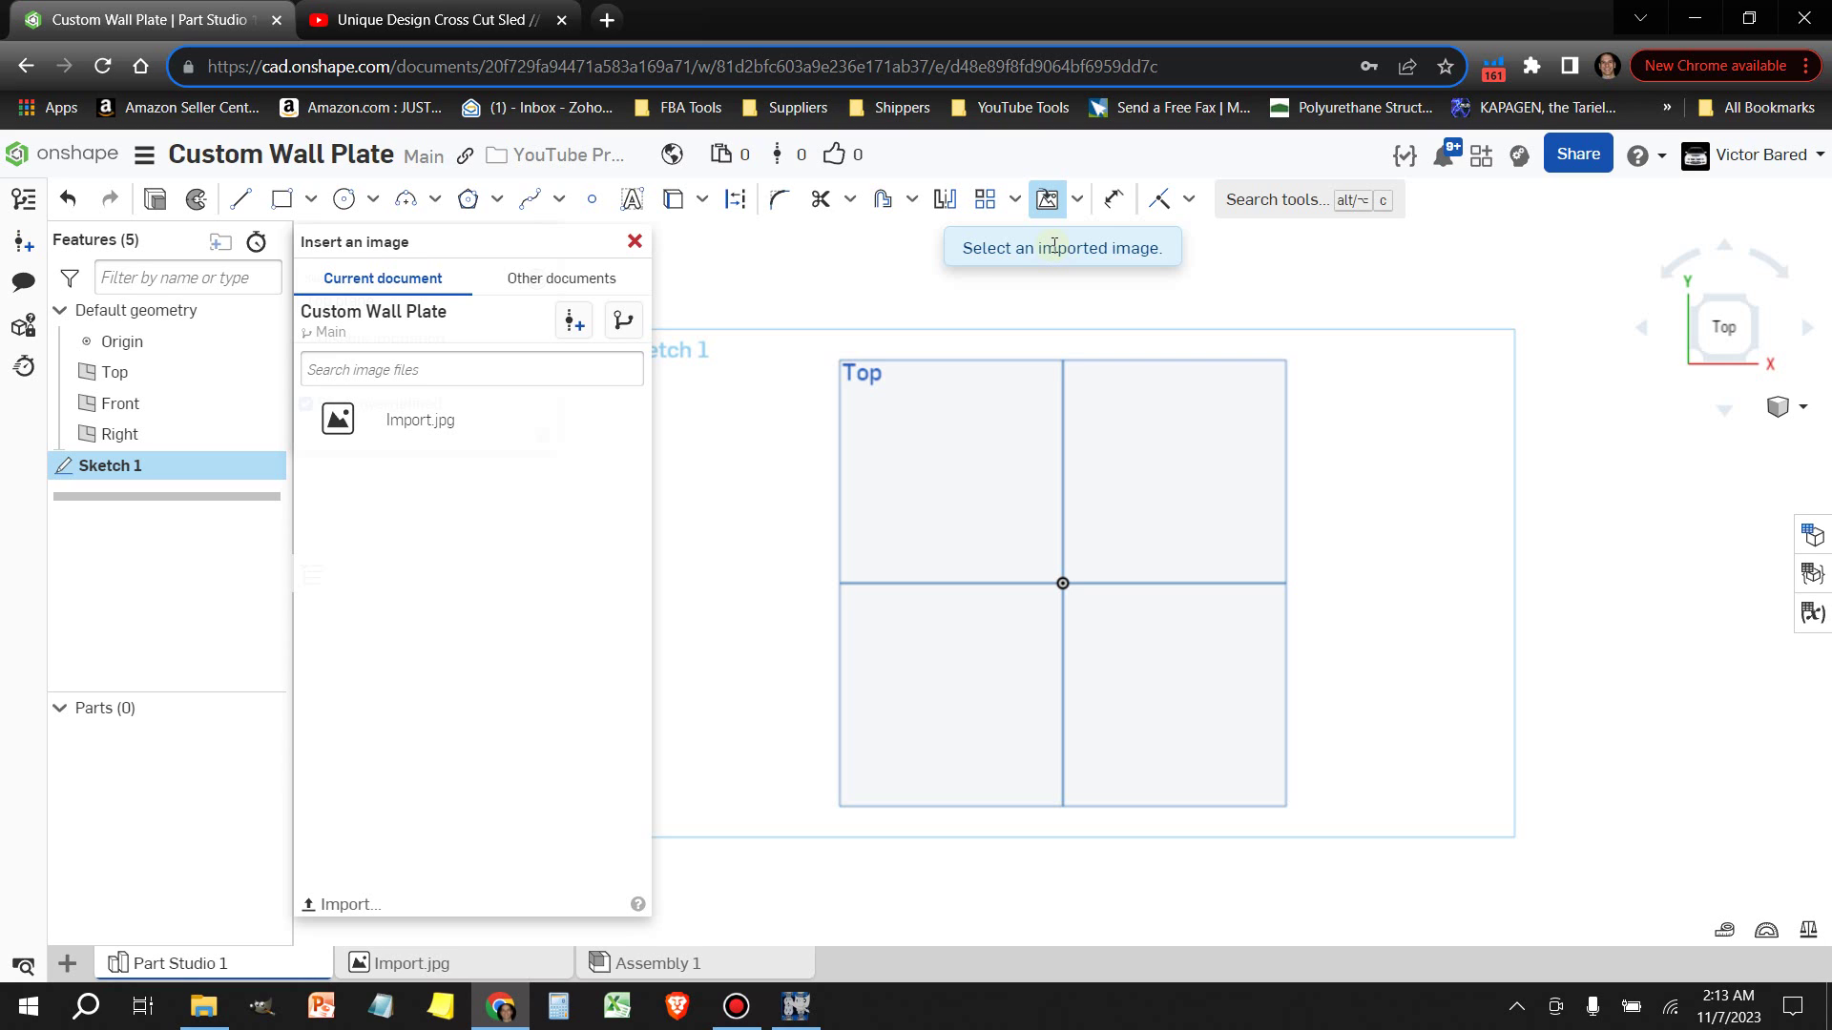
Place Import.jpg in Sketch 1 between two corners and centre it on the origin
click(419, 422)
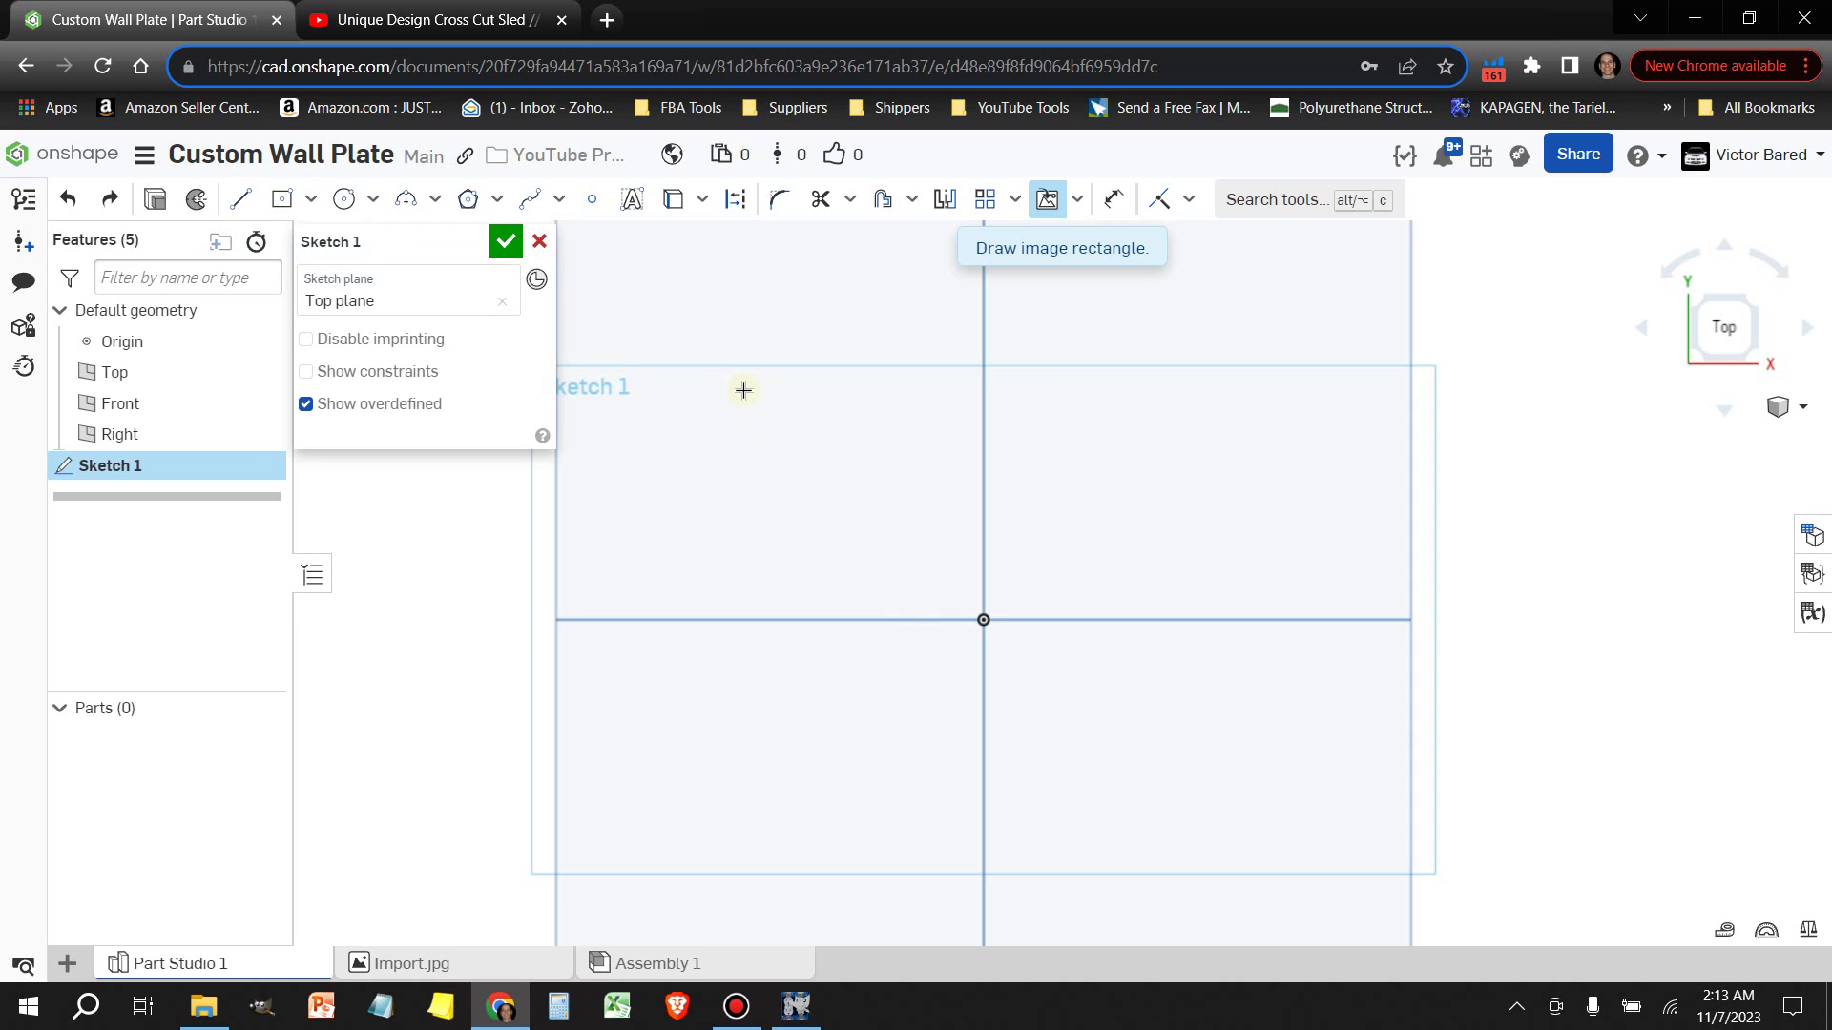
click(744, 388)
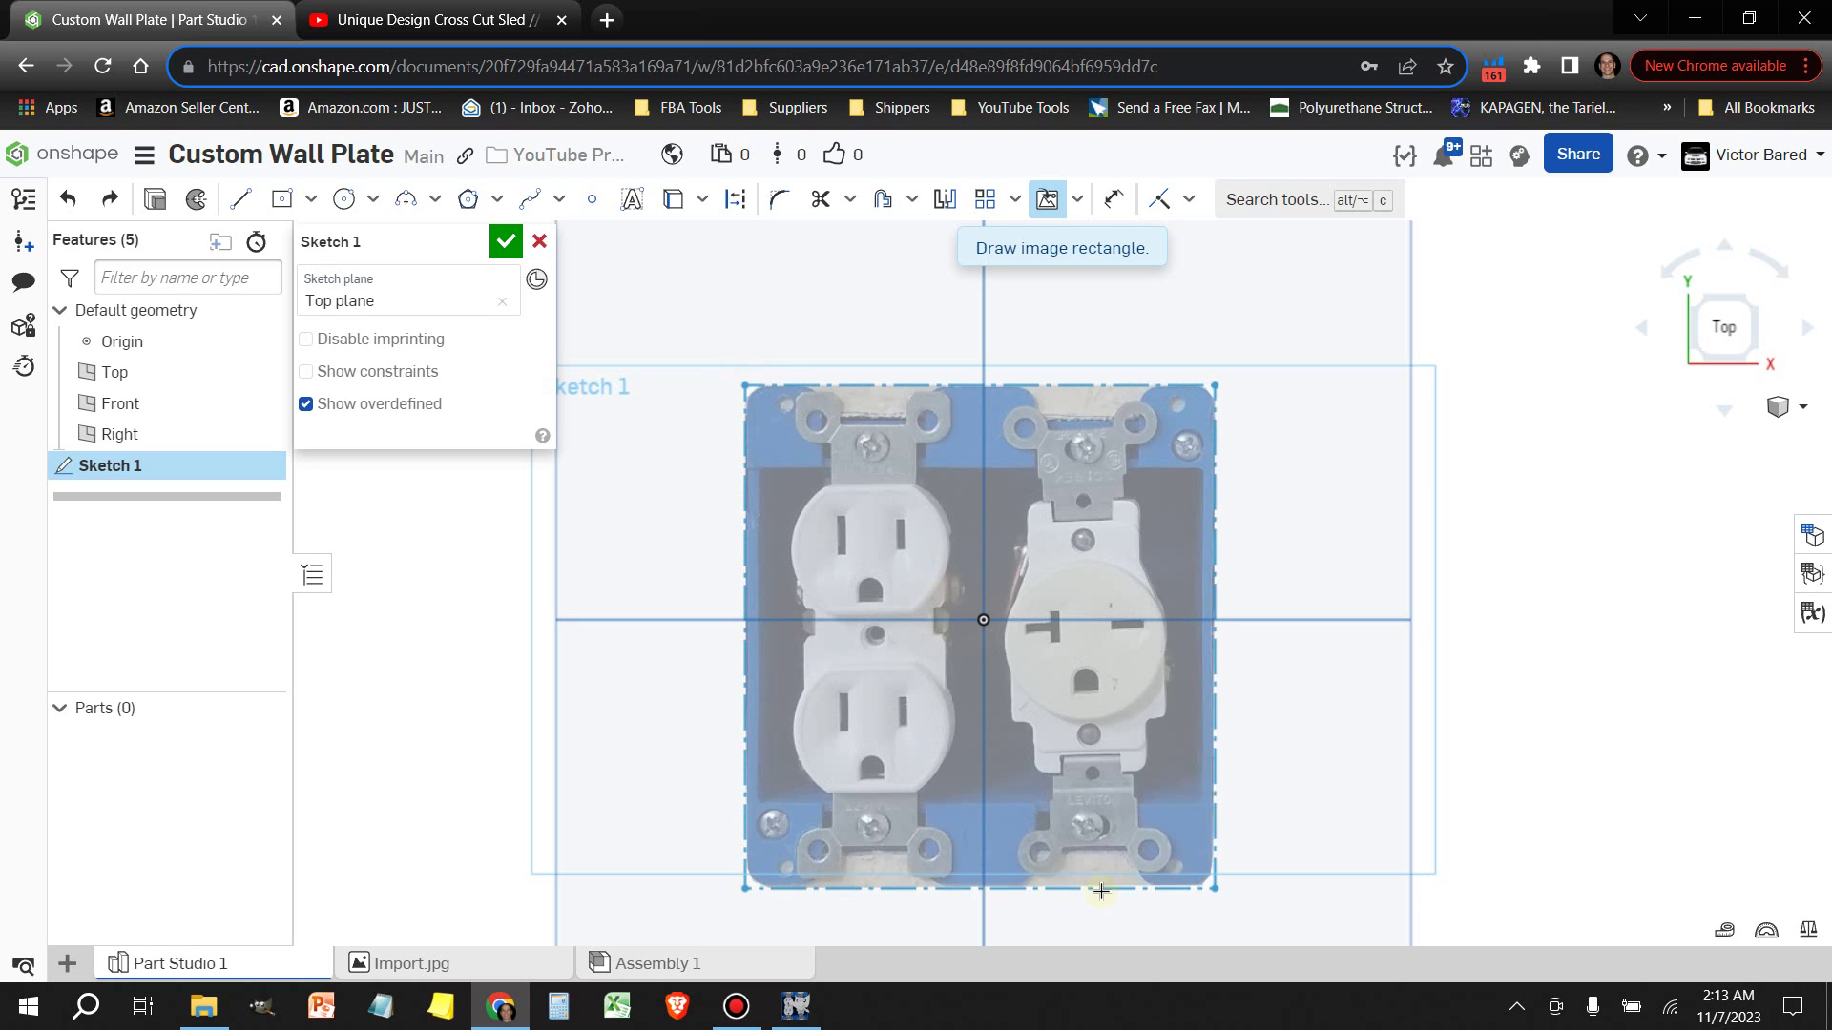
click(1105, 886)
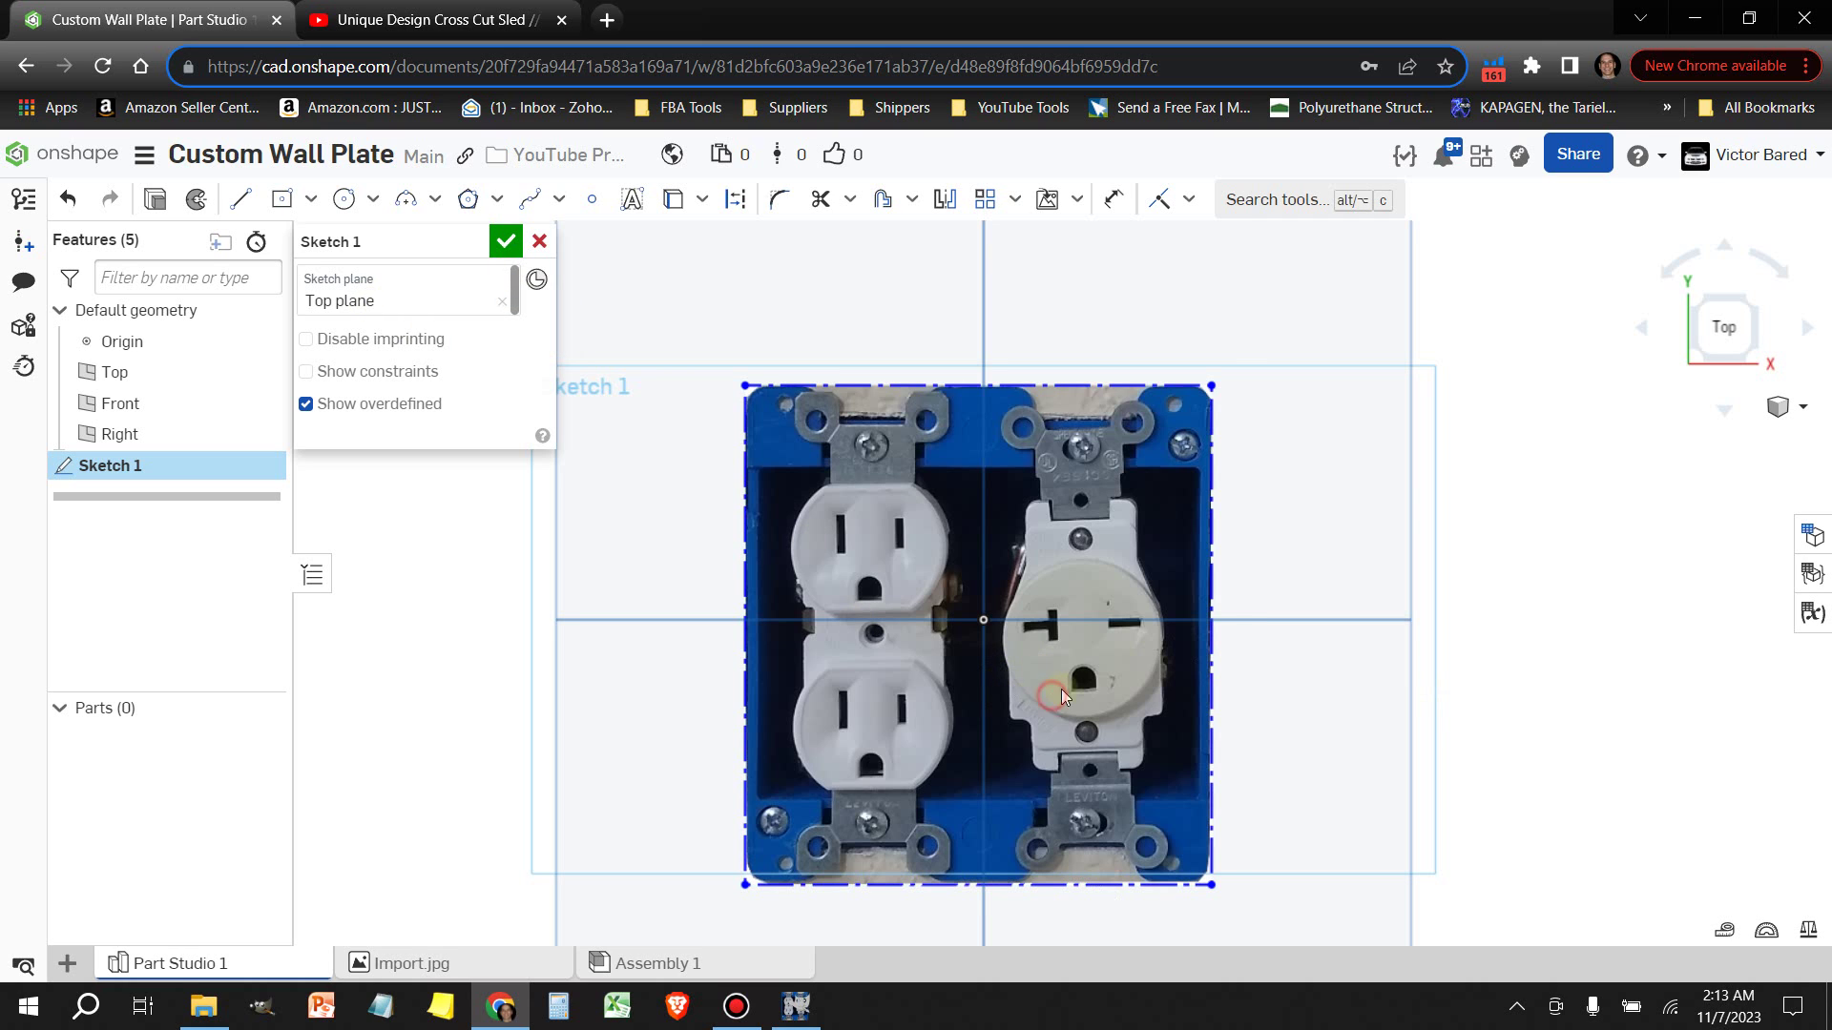
mouse_move(1061, 689)
mouse_down()
mouse_move(1078, 676)
mouse_move(1057, 683)
mouse_up()
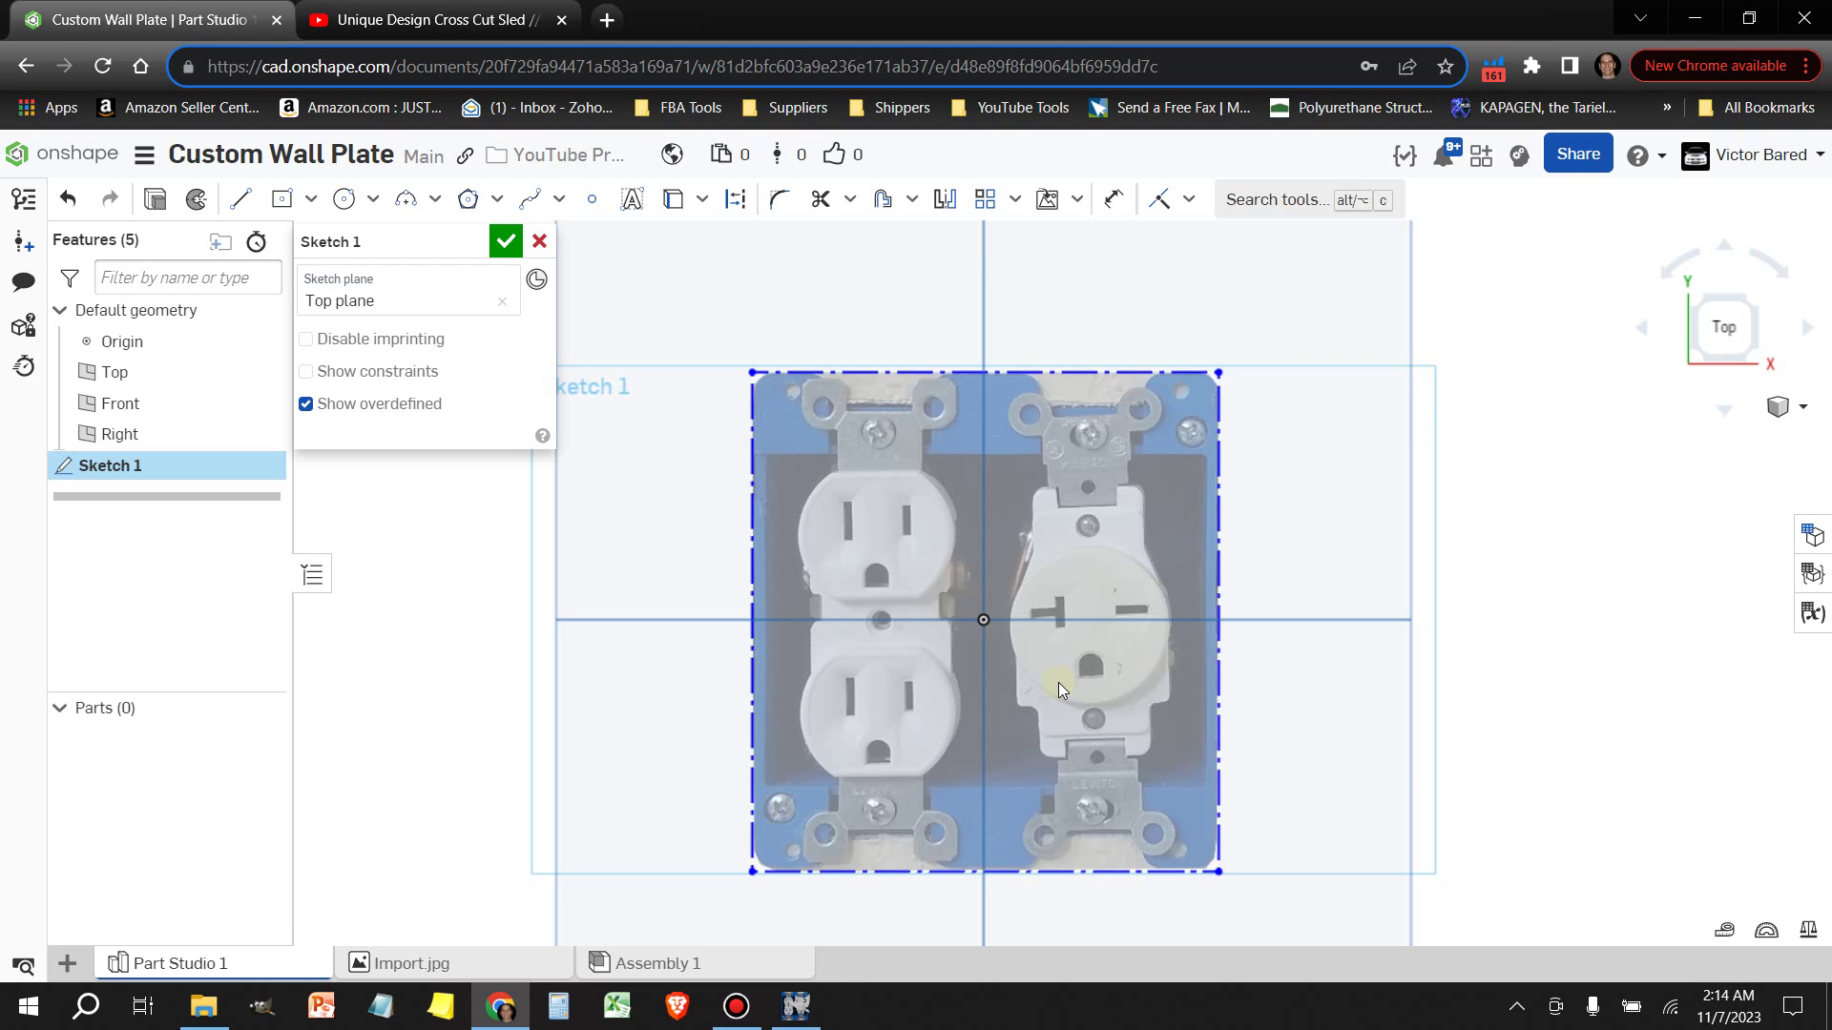
drag(1057, 683, 1057, 683)
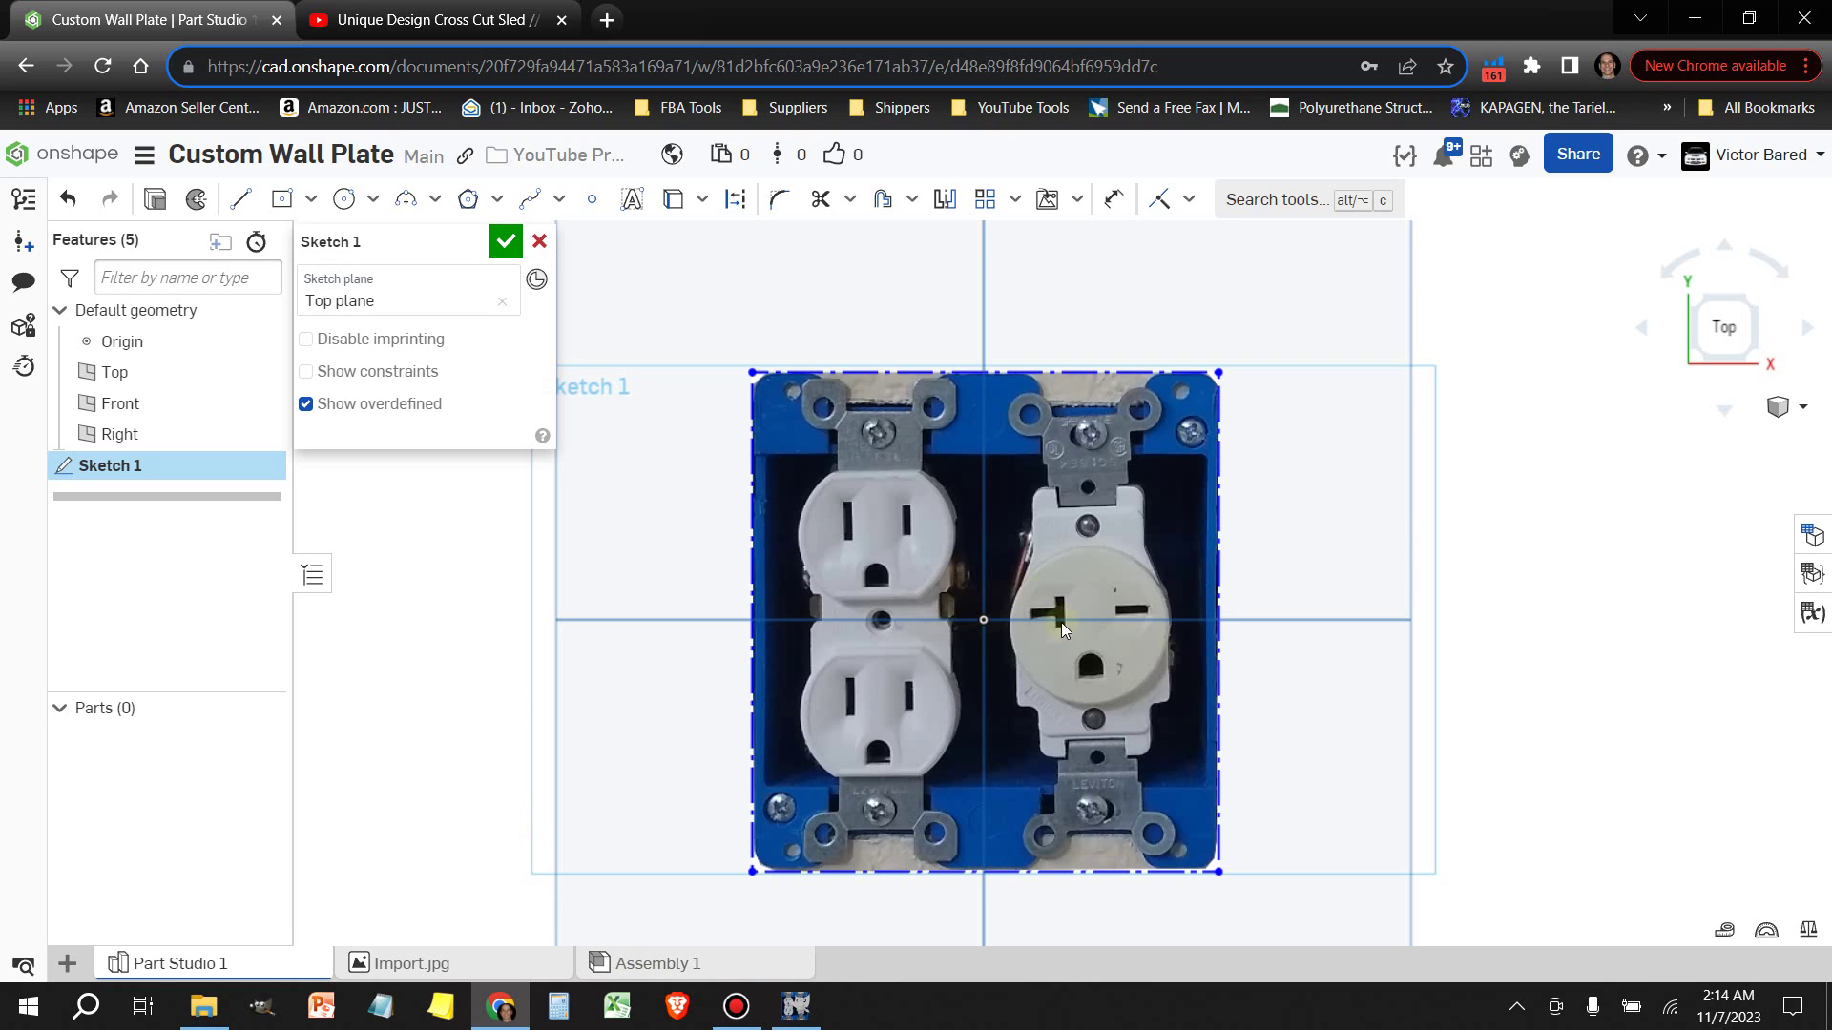
click(797, 1007)
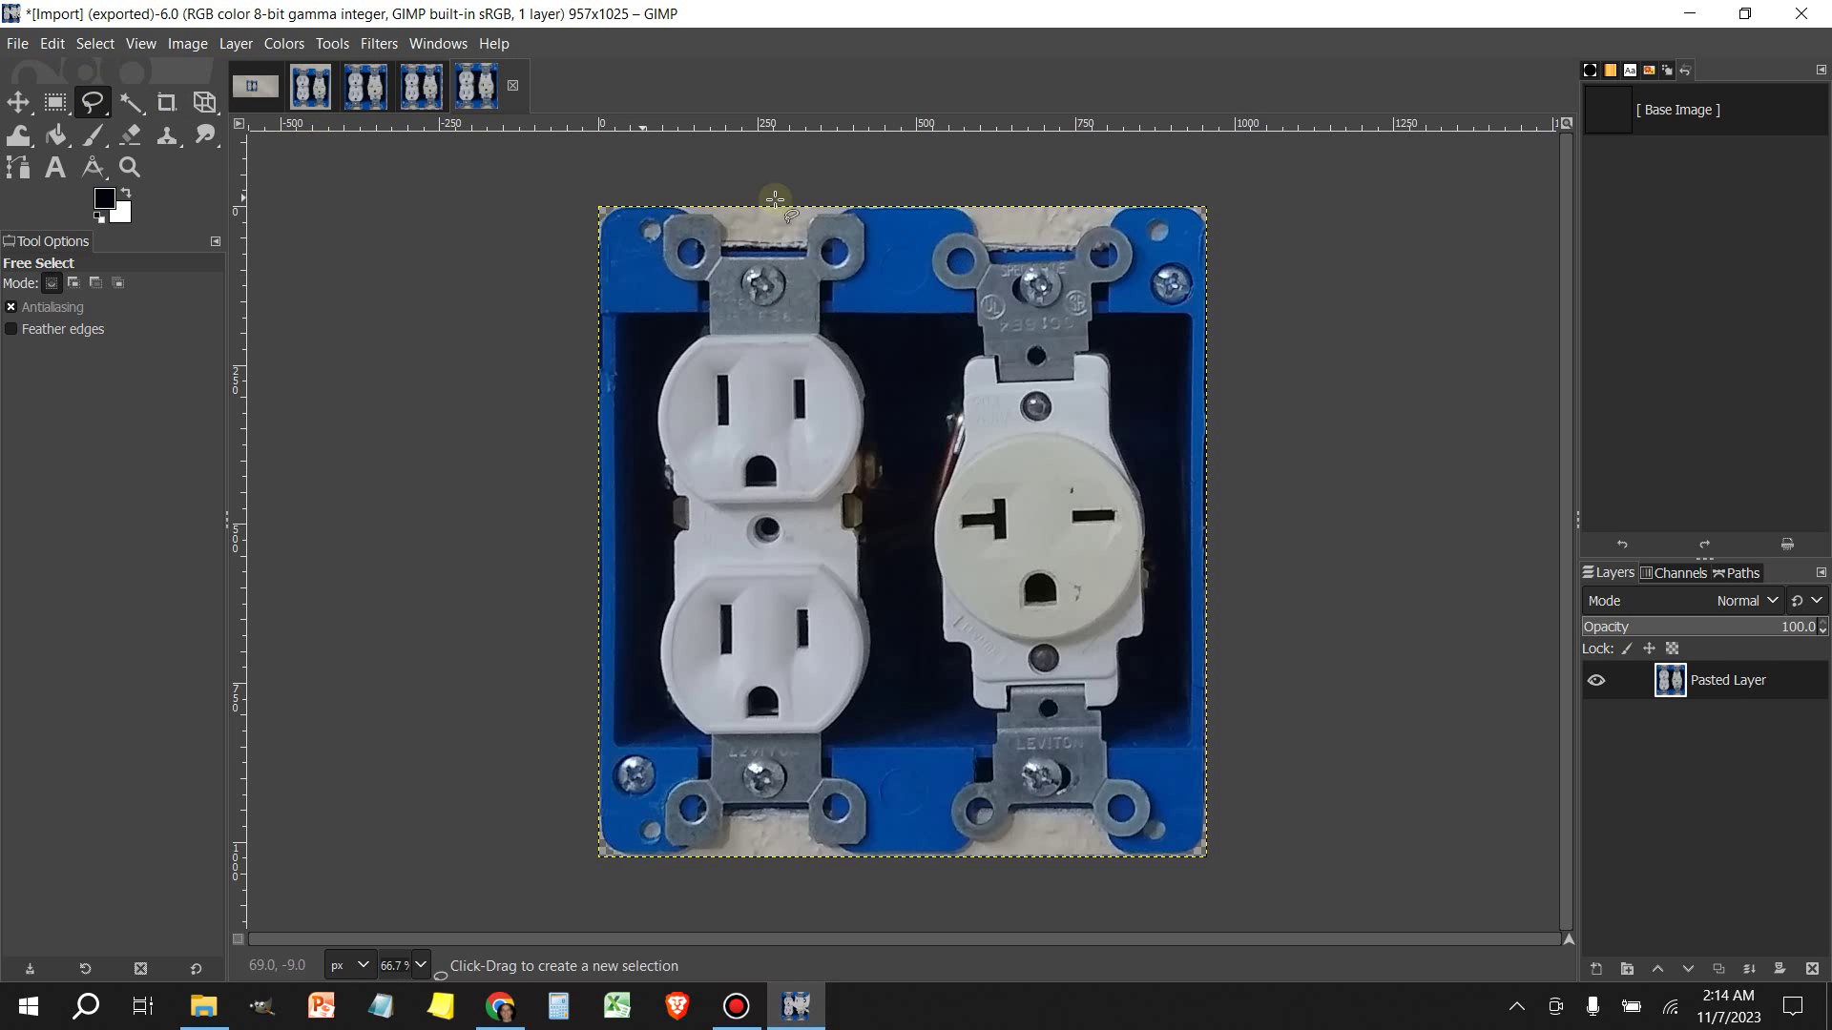
Draw a 387 × 974 px rectangular selection framing the right-hand round outlet
click(54, 103)
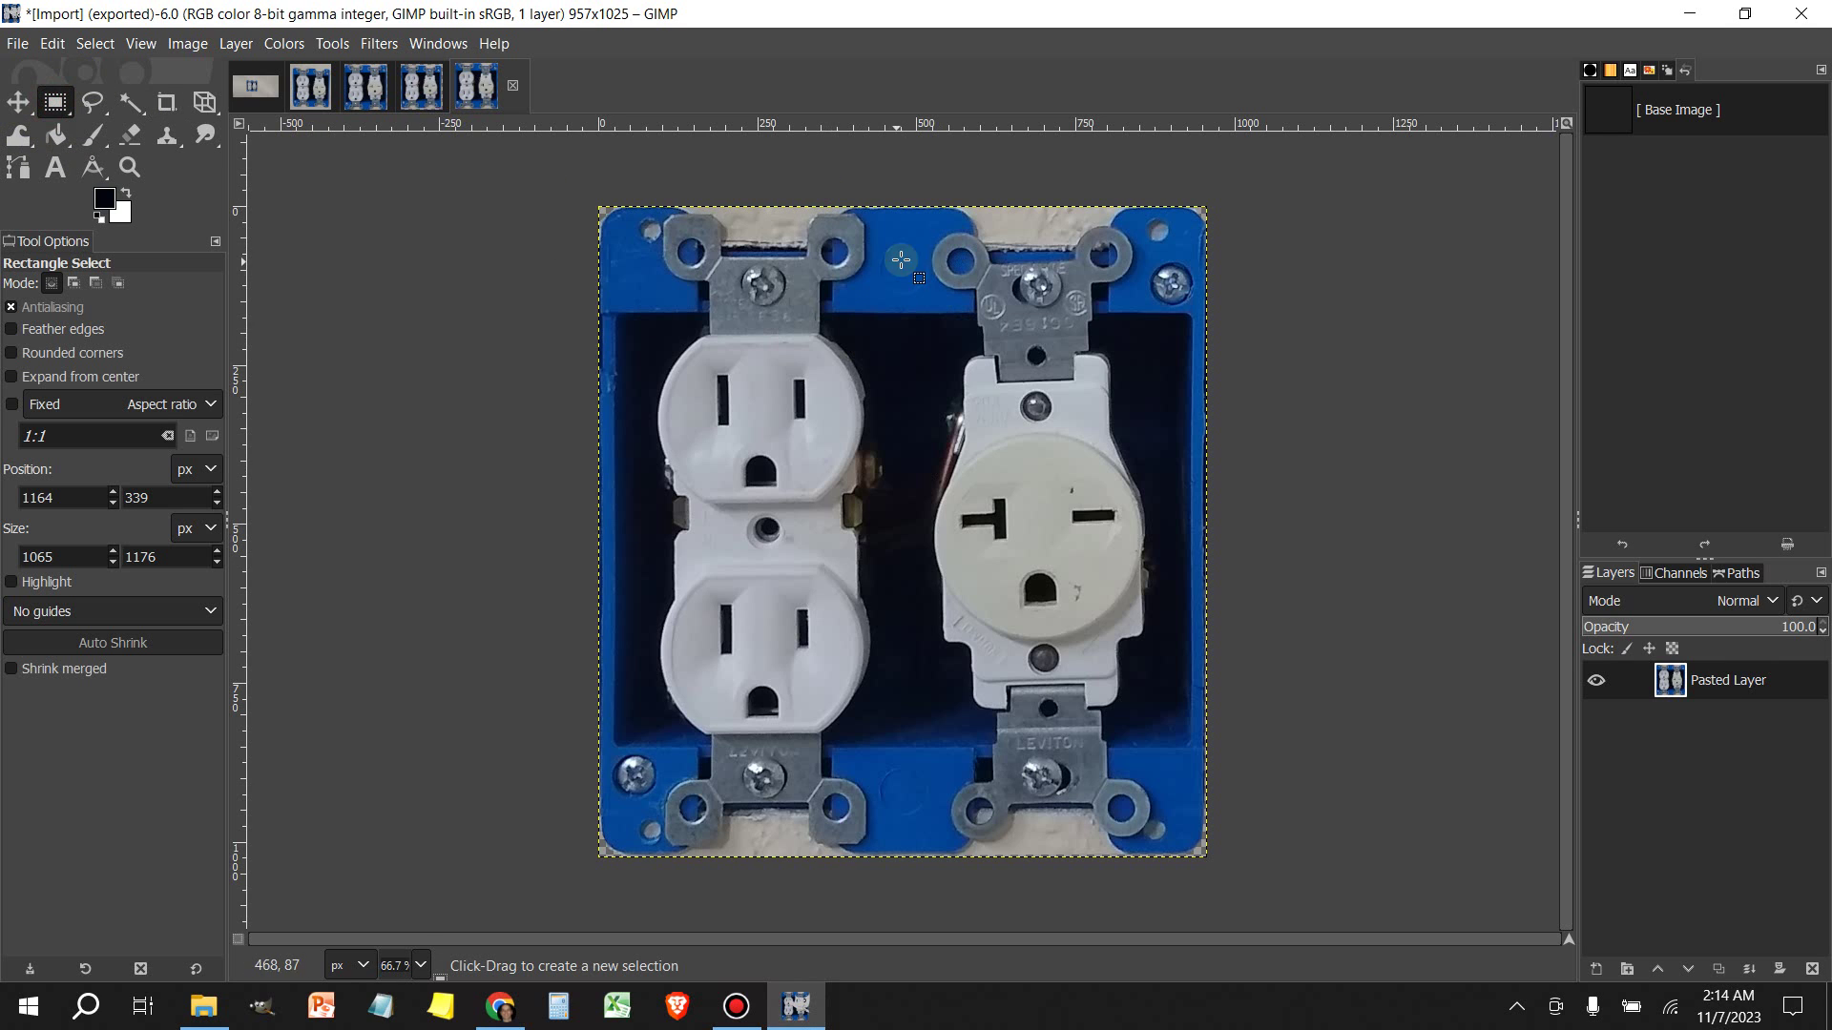
drag(926, 234, 1158, 840)
drag(1040, 246, 1040, 236)
drag(942, 454, 928, 454)
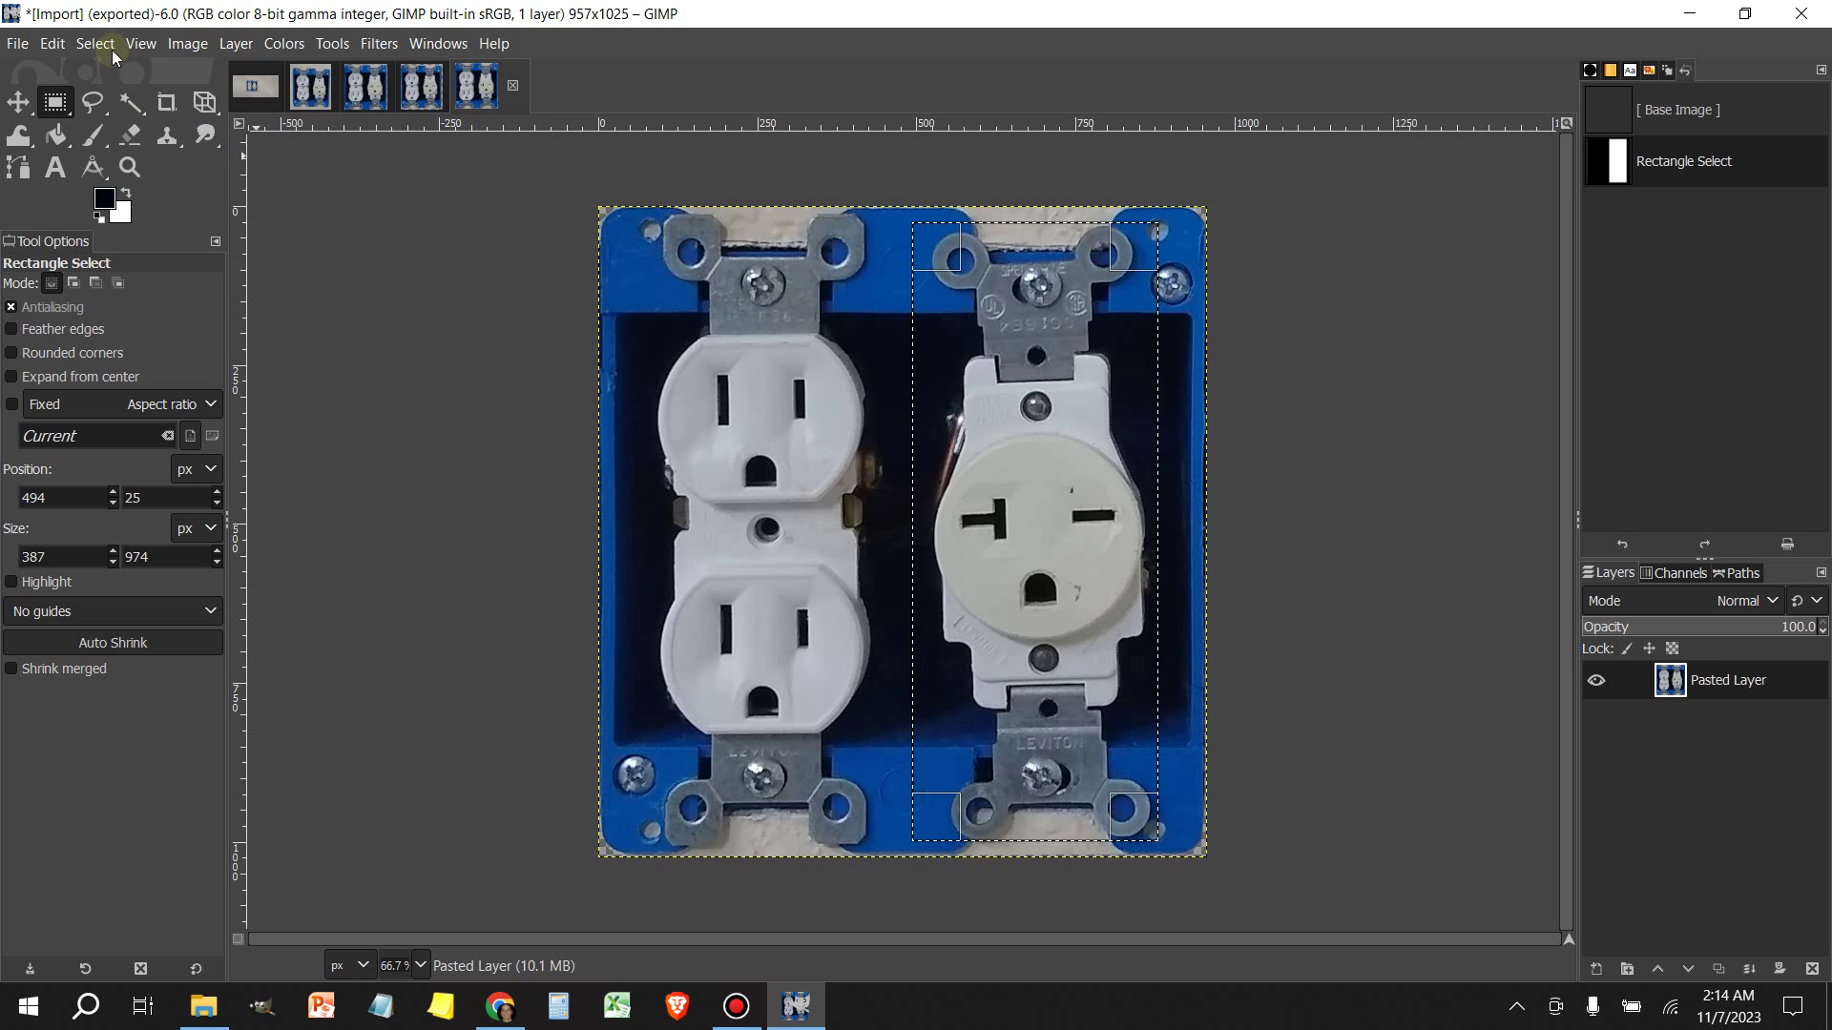
Copy the selected outlet and paste it as a new image
click(52, 43)
click(85, 201)
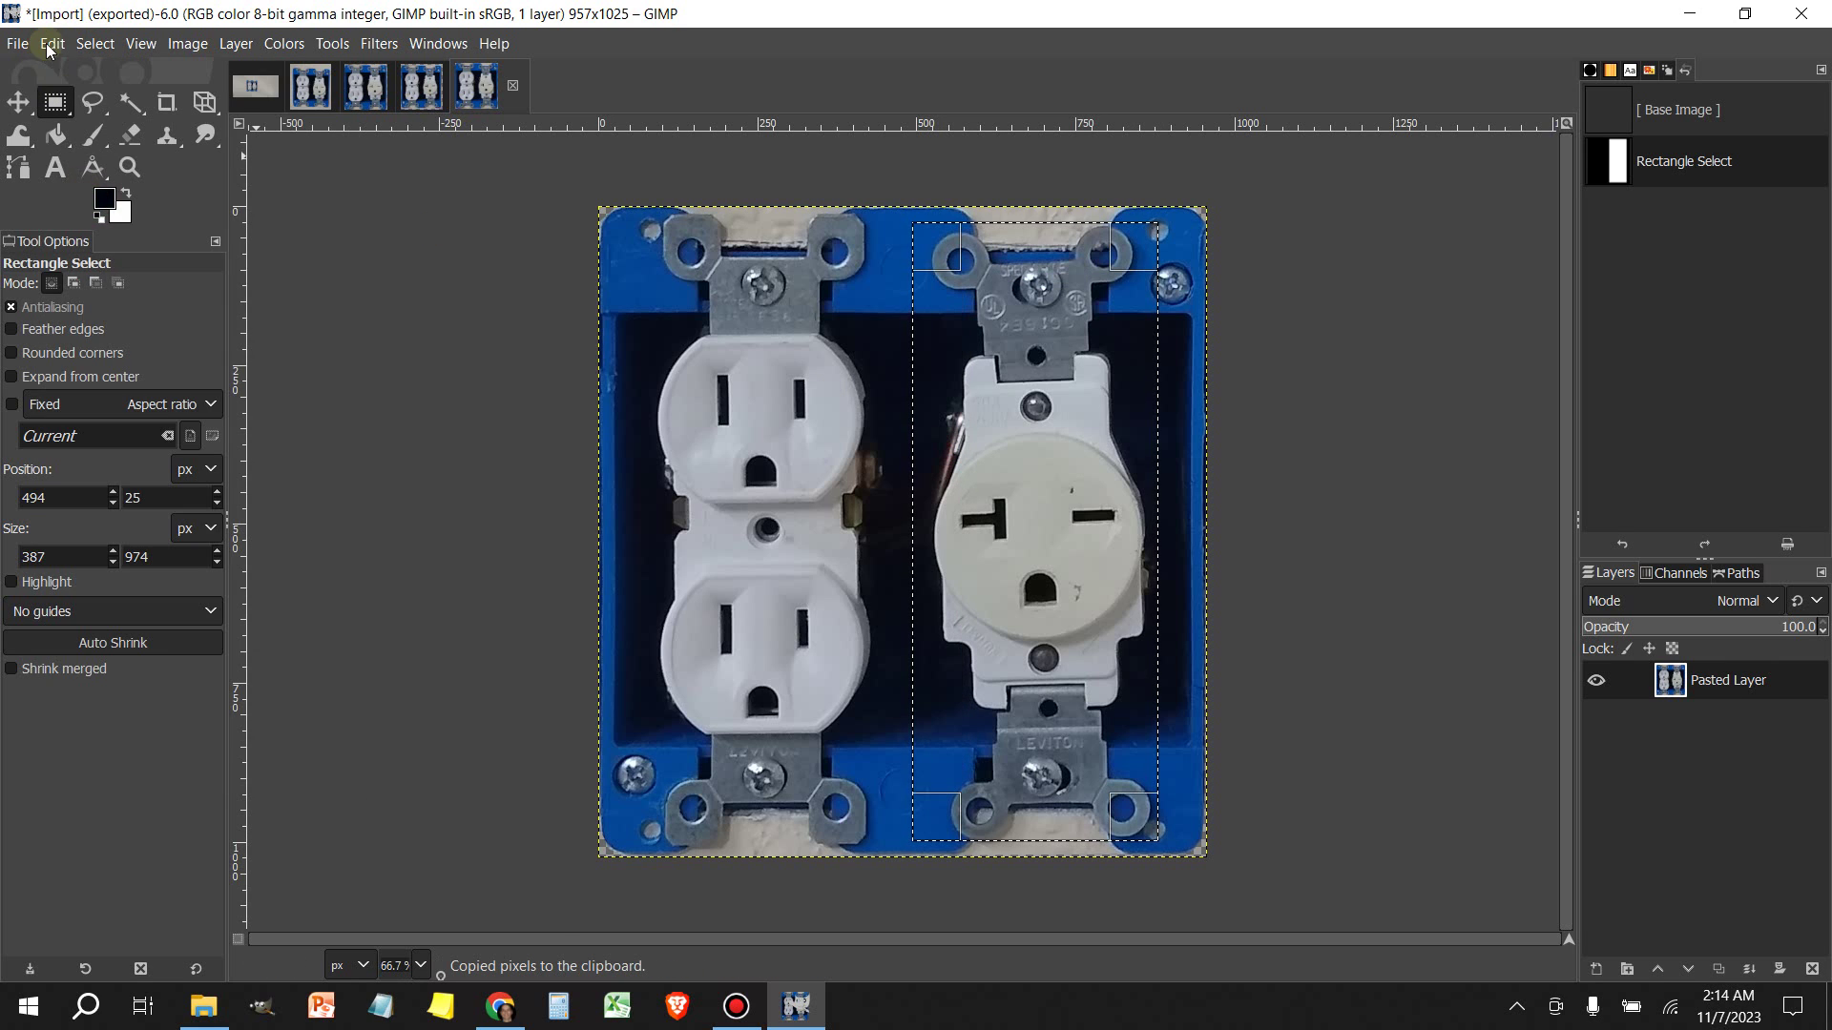
click(52, 43)
mouse_move(142, 378)
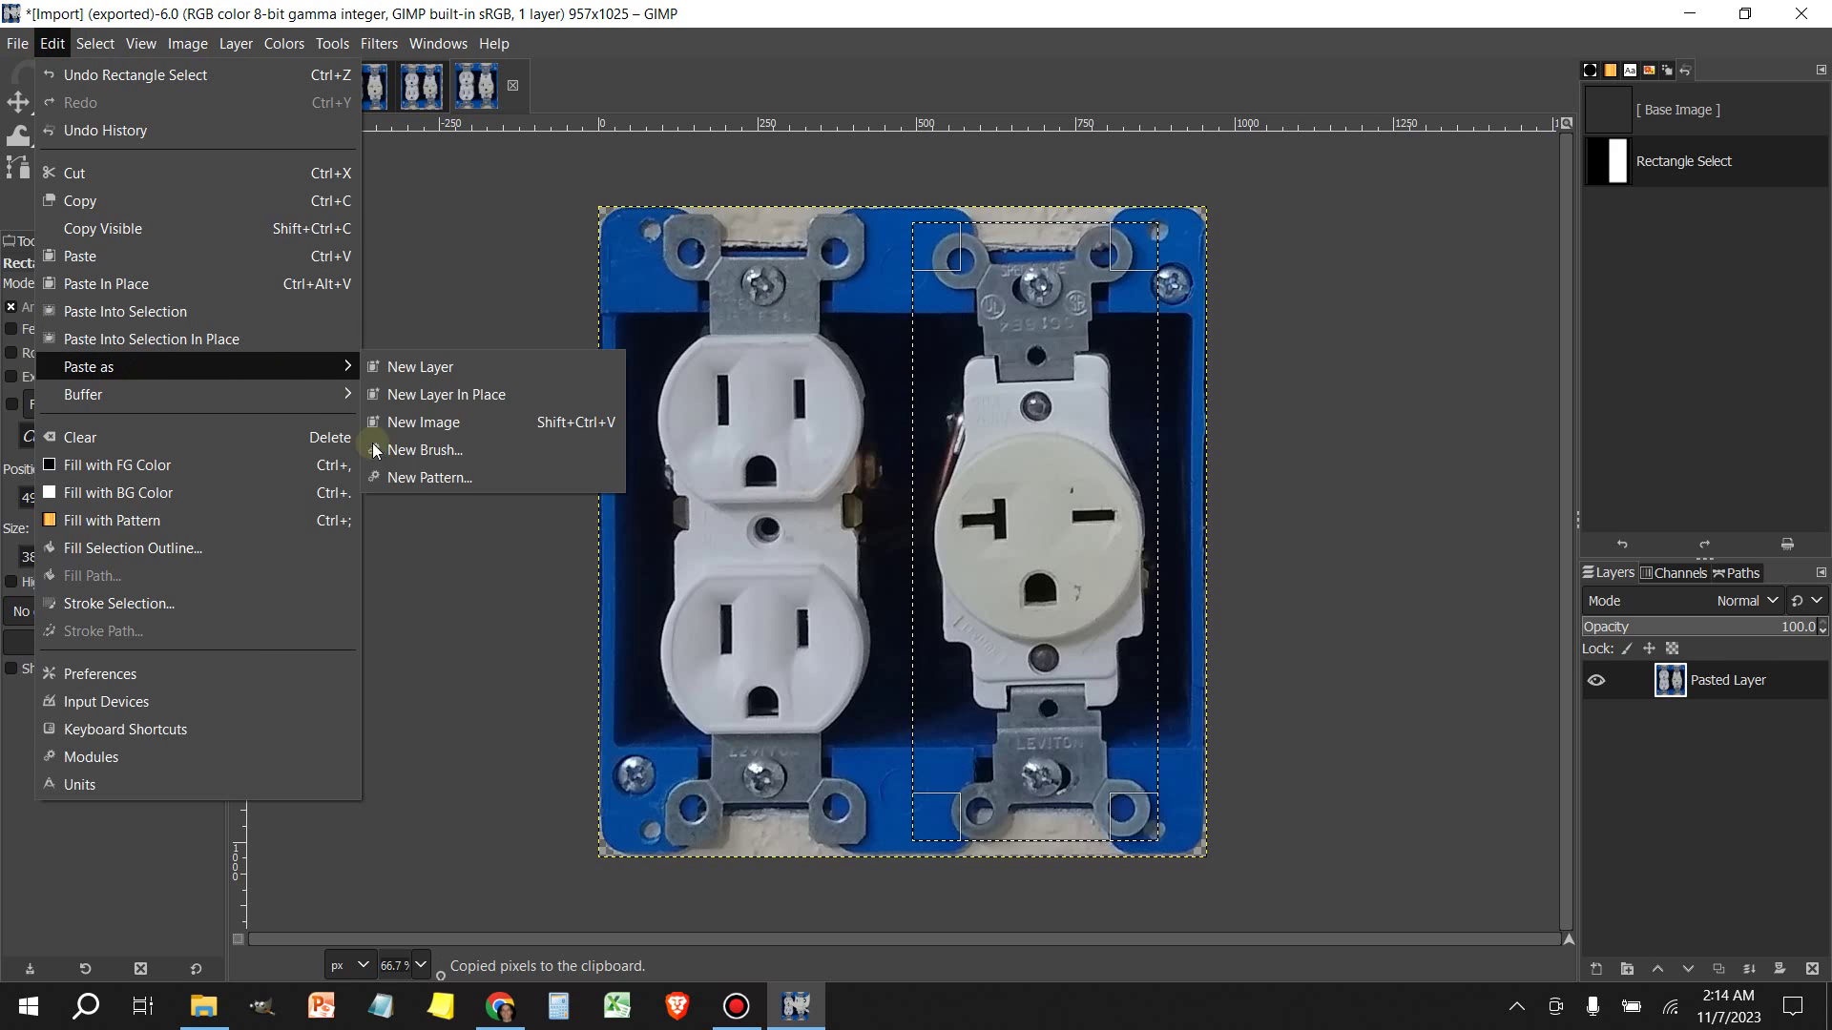
click(423, 427)
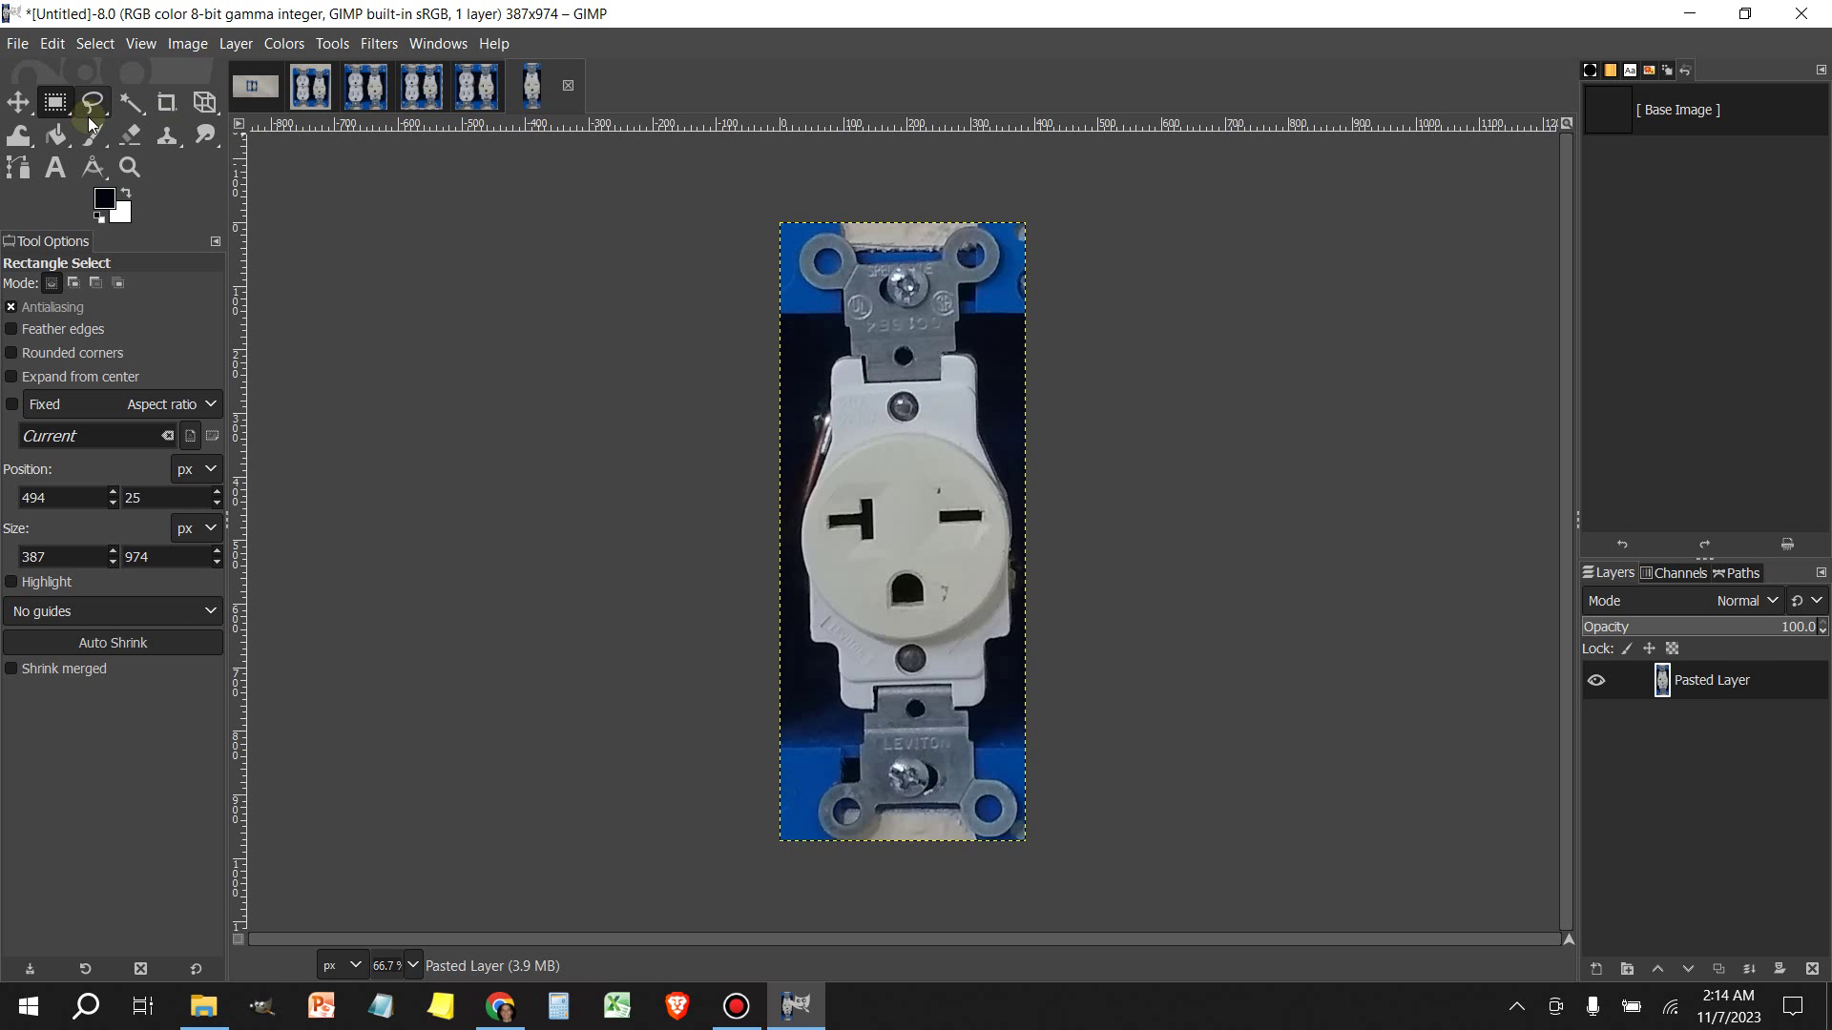
Rotate the pasted outlet layer by 2°, then undo that rotation
drag(204, 102, 286, 250)
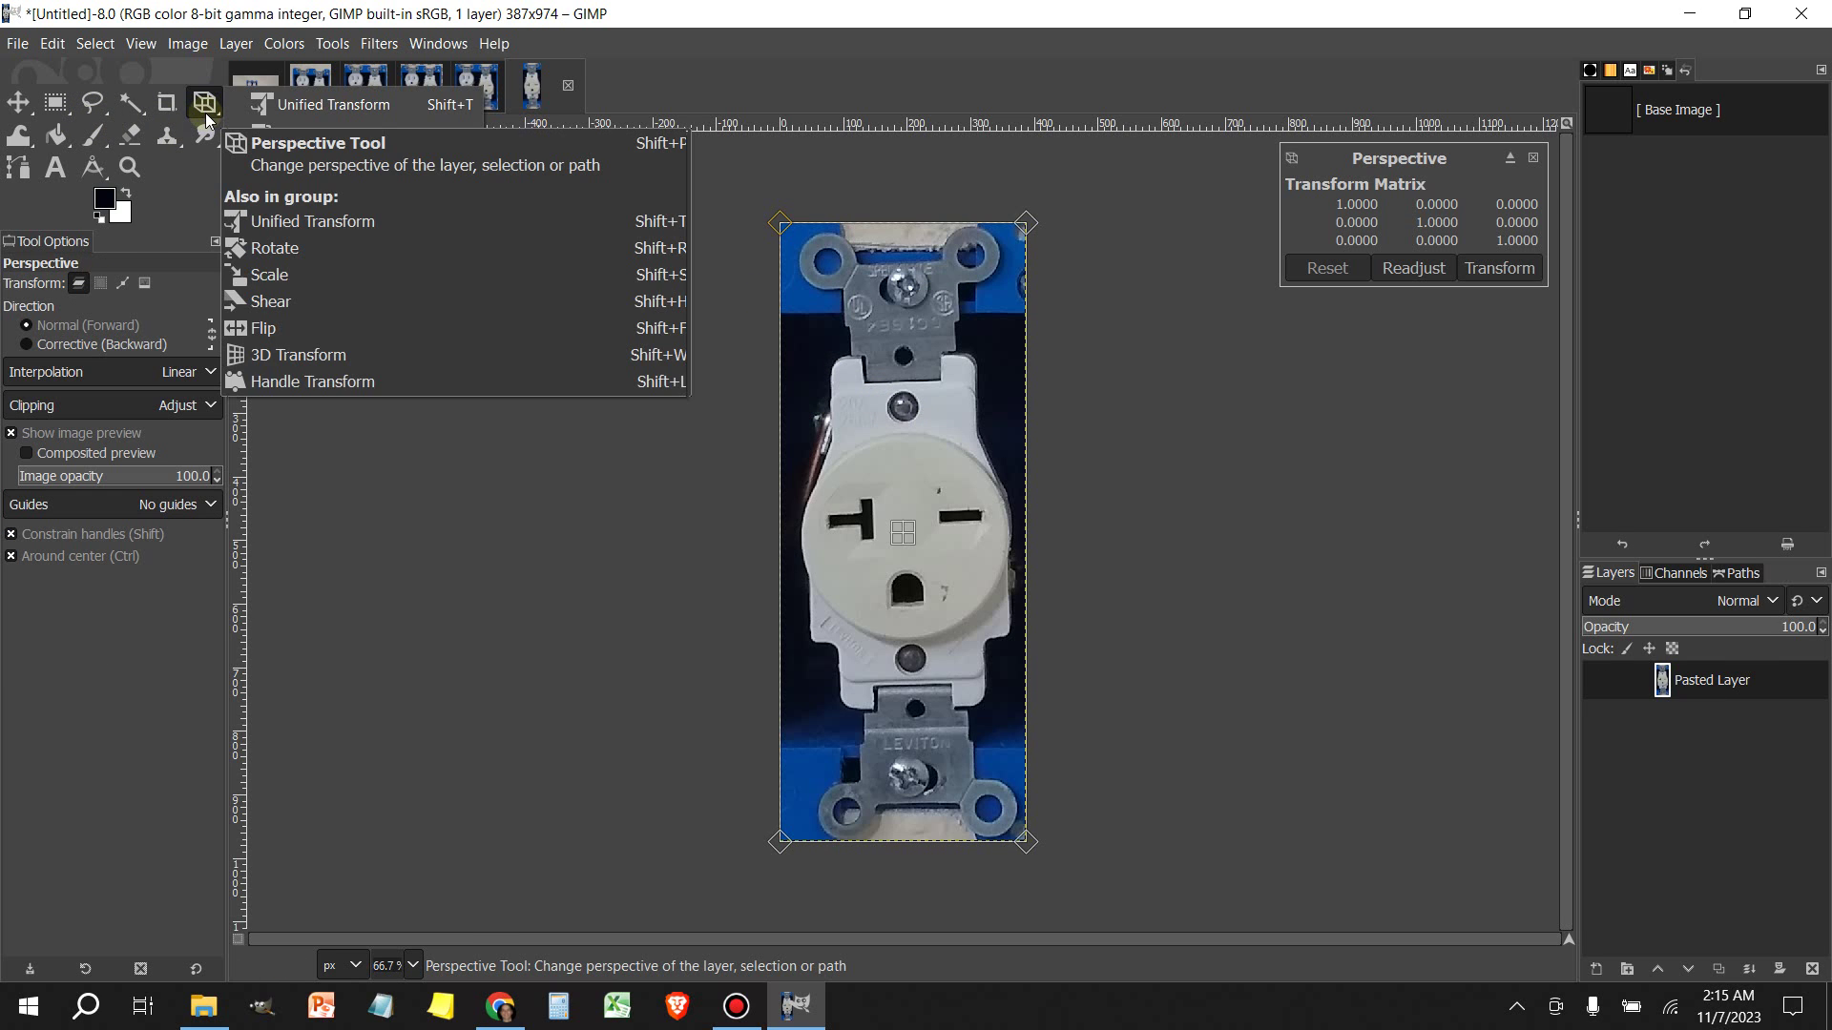
drag(206, 119, 350, 132)
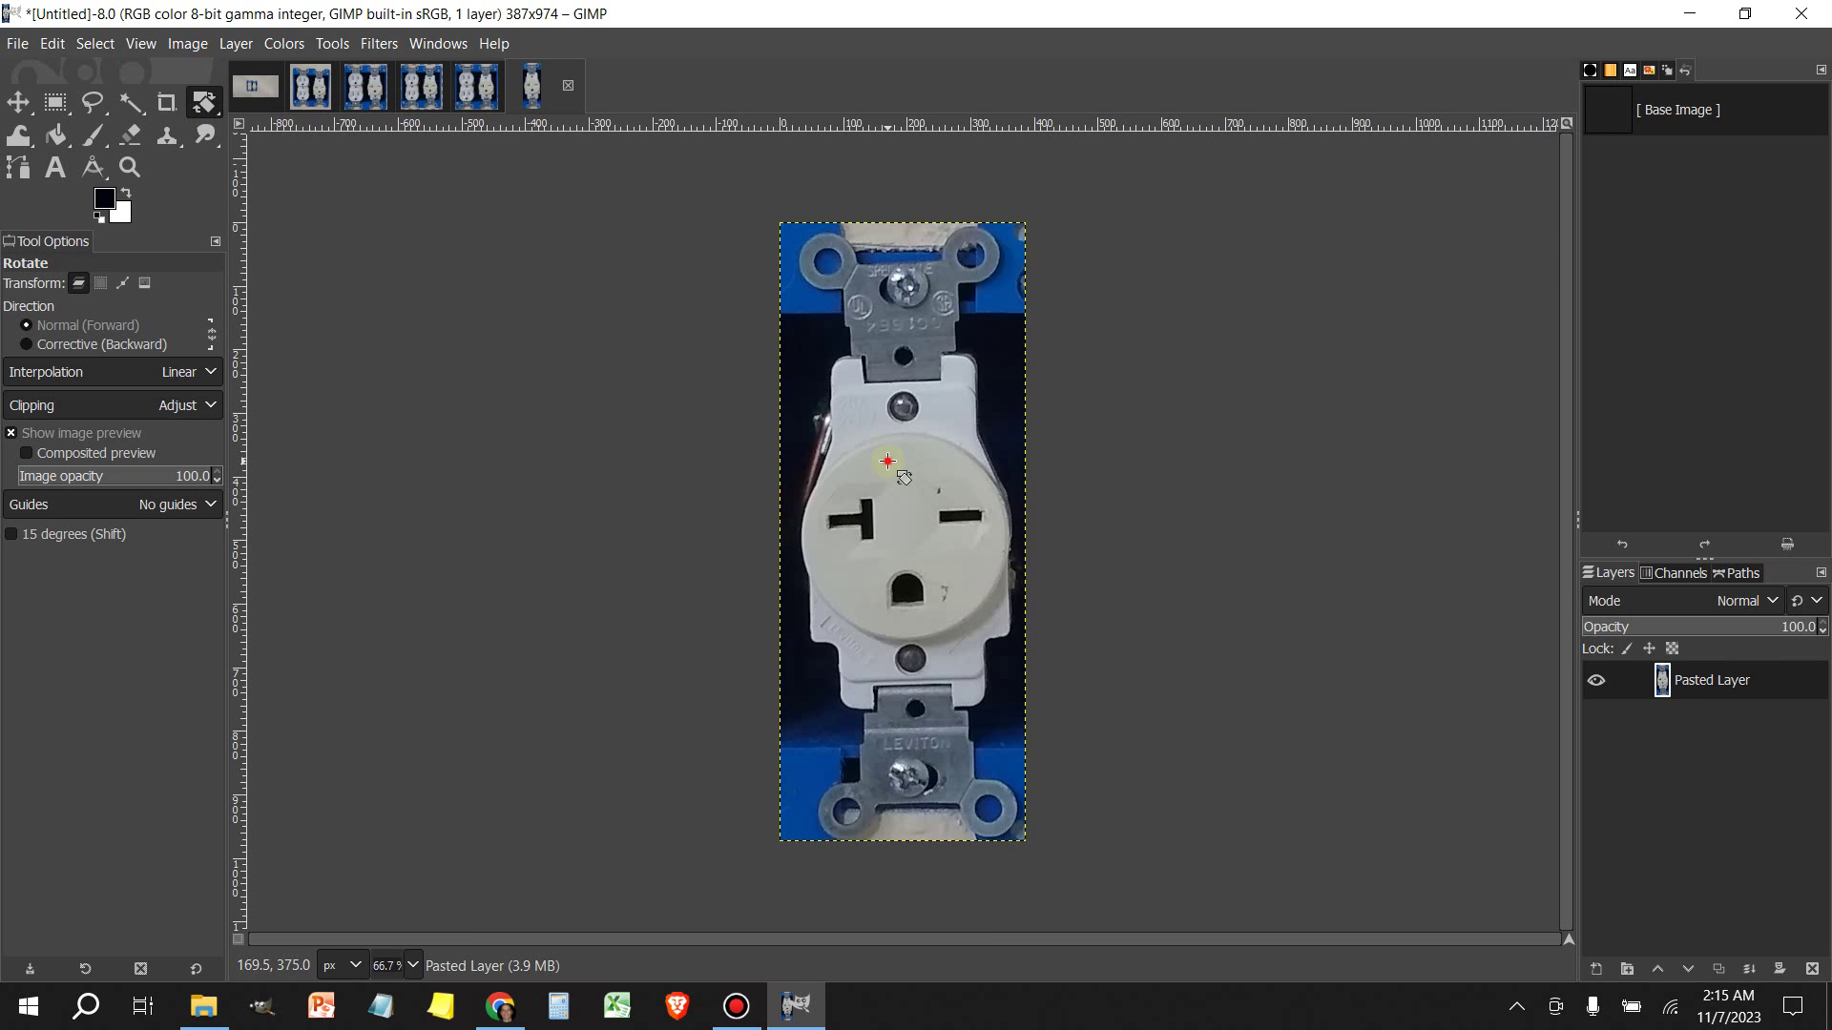
click(939, 437)
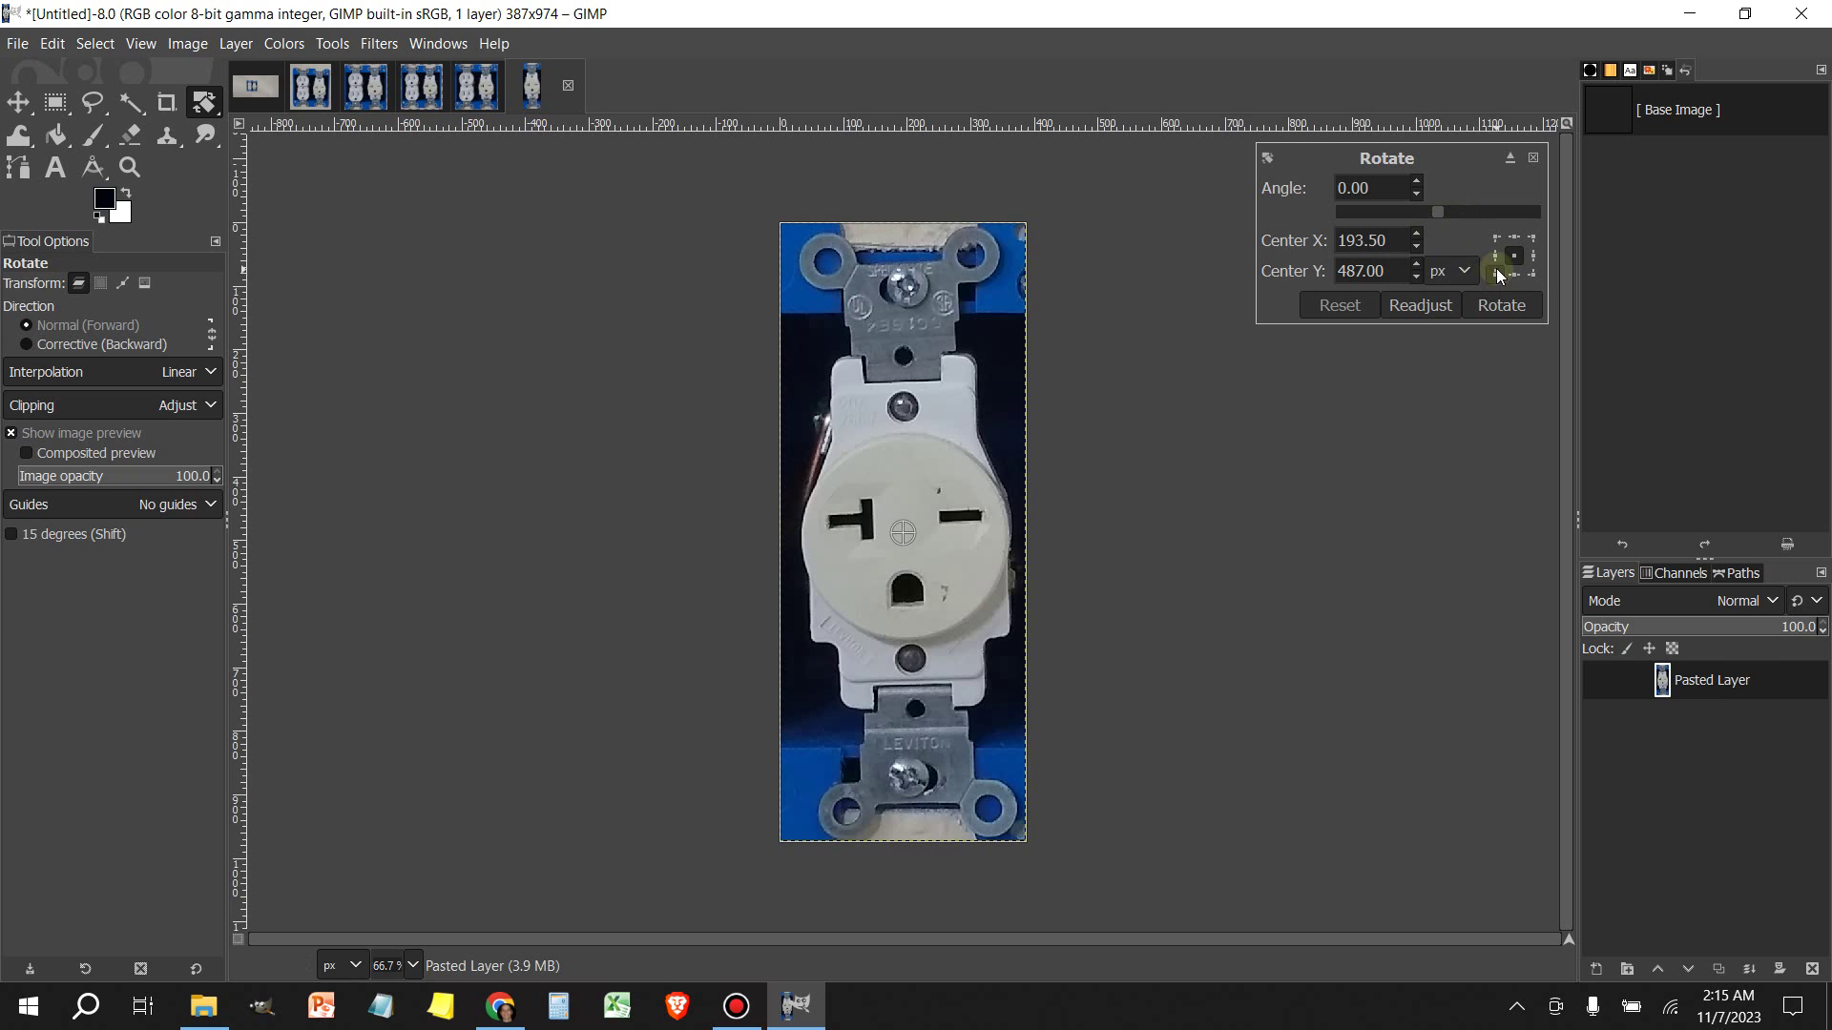
click(1417, 181)
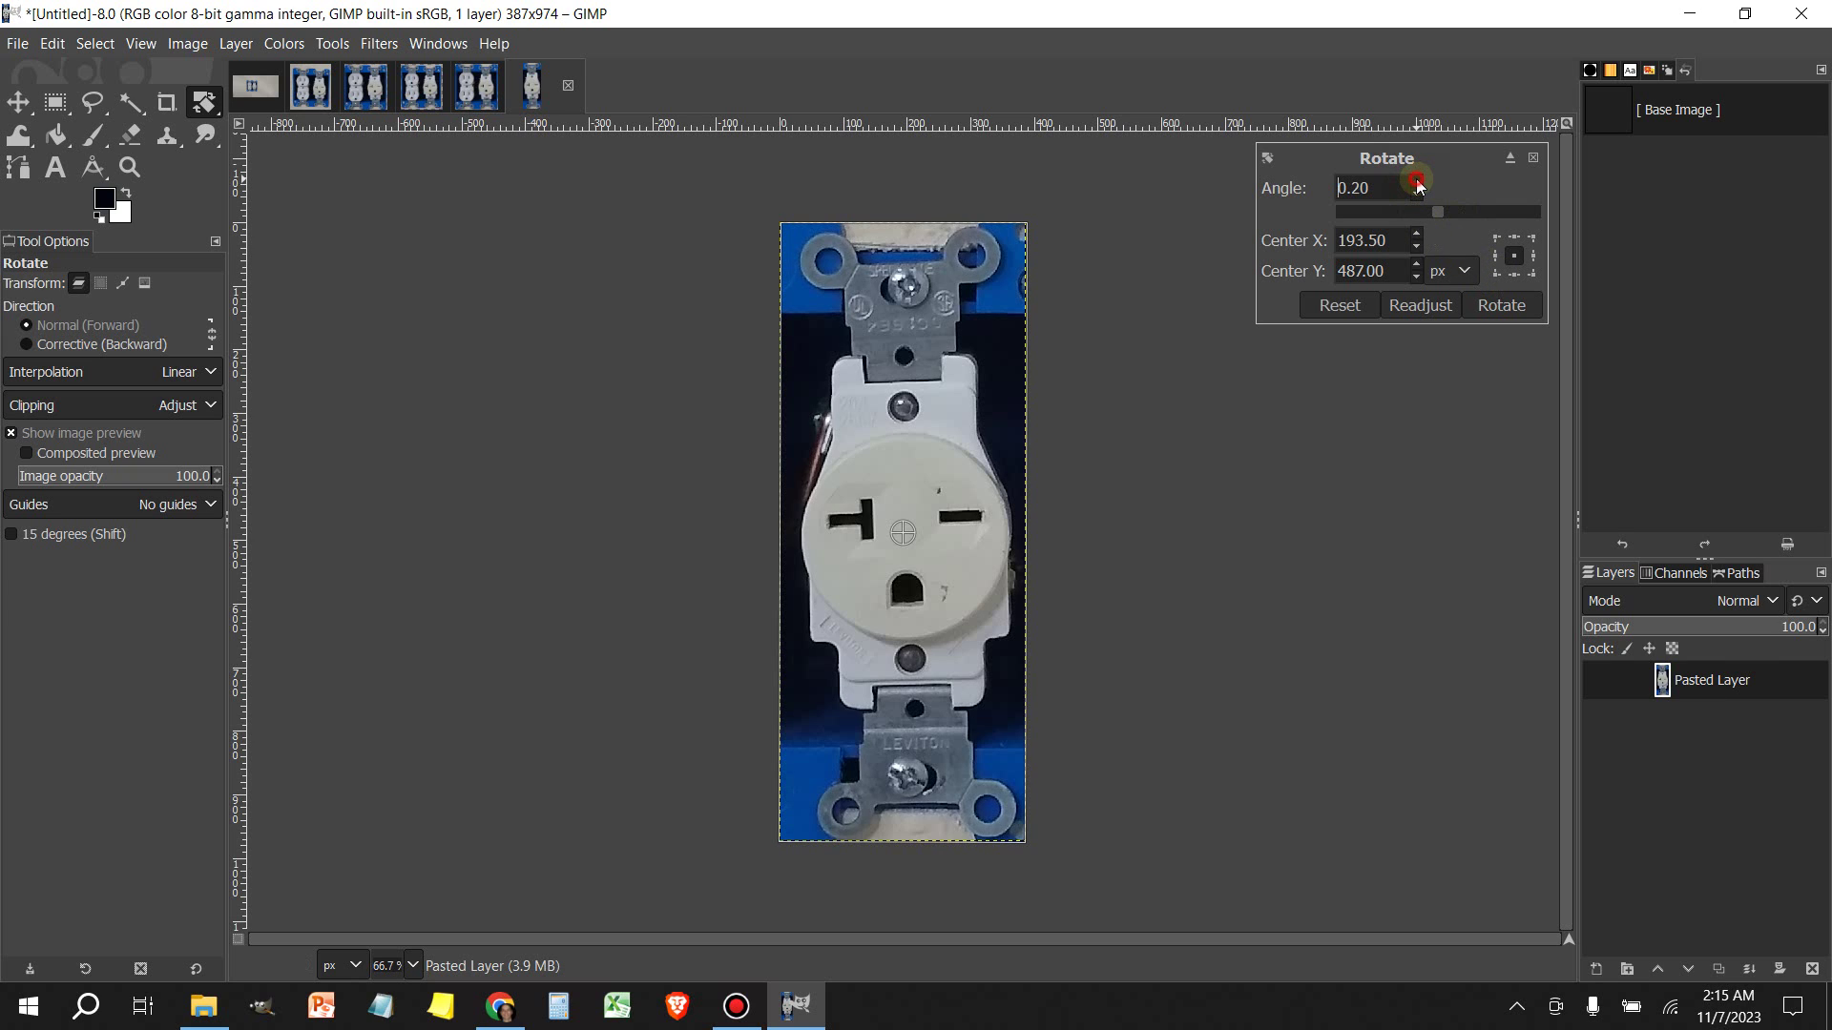
click(1417, 182)
click(1417, 181)
click(1417, 181)
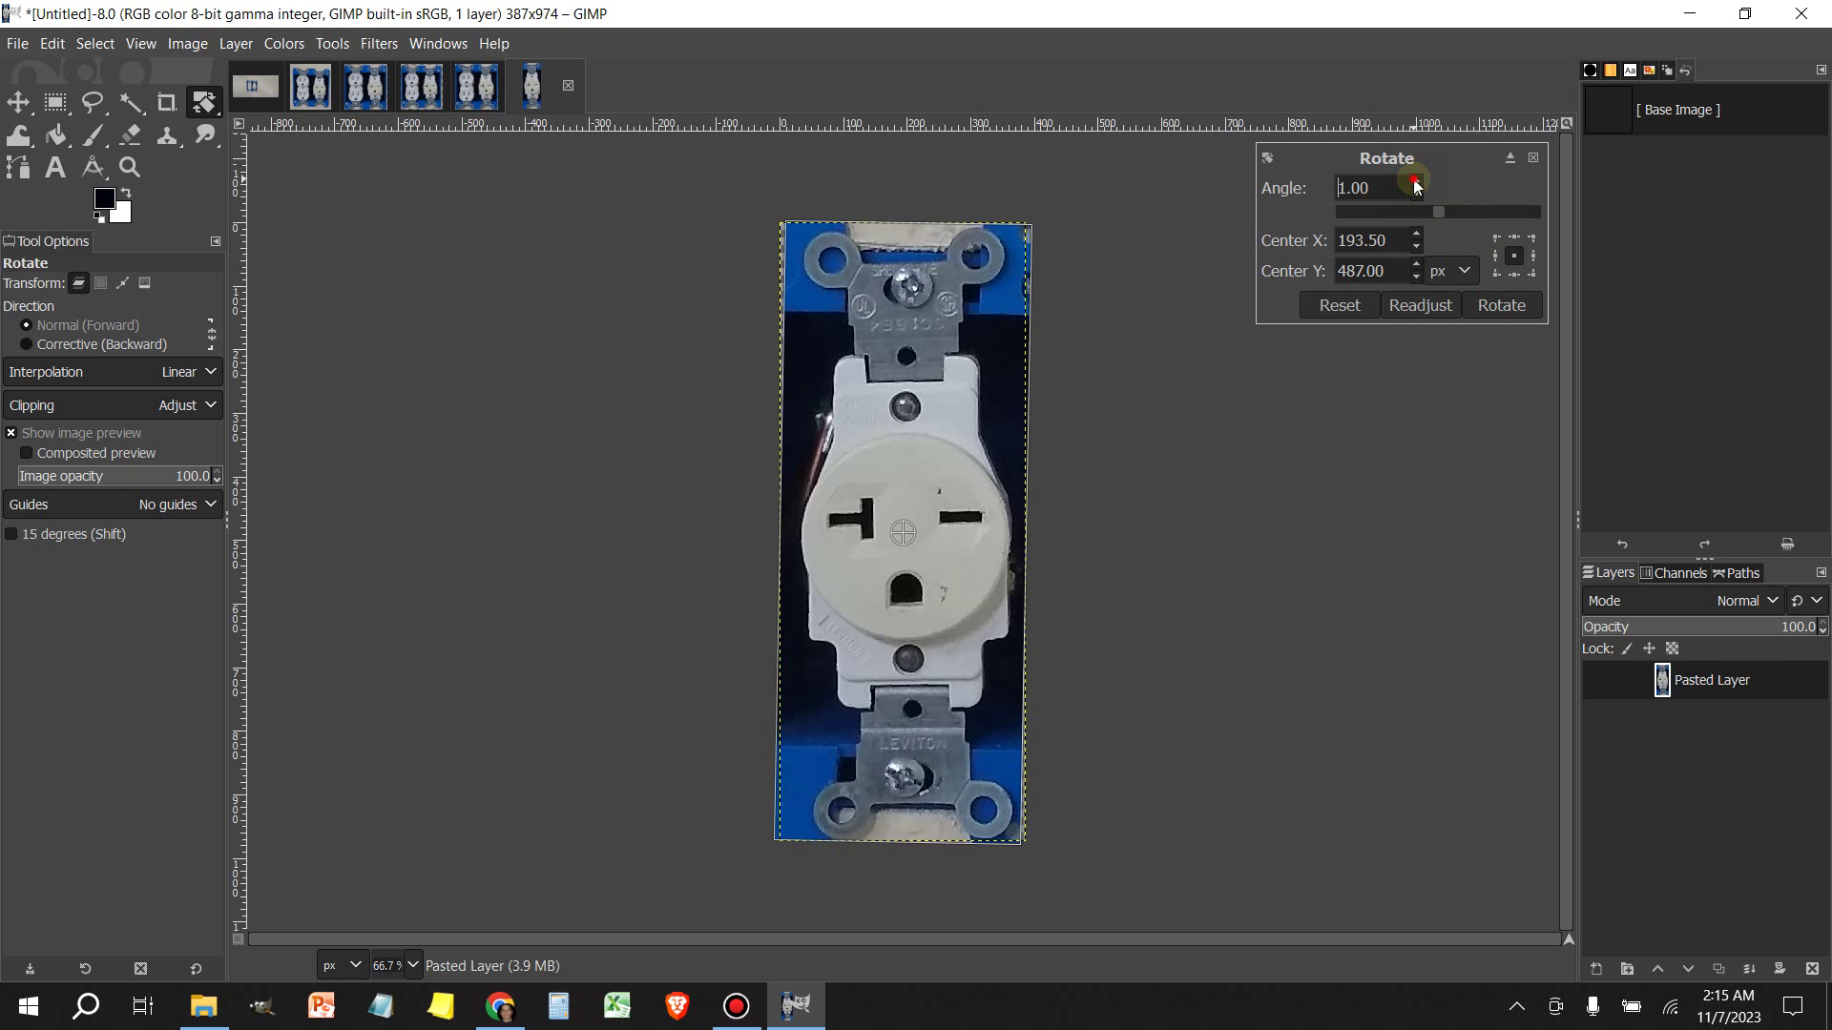
click(1417, 181)
click(1417, 181)
click(1417, 182)
click(1415, 181)
click(1415, 182)
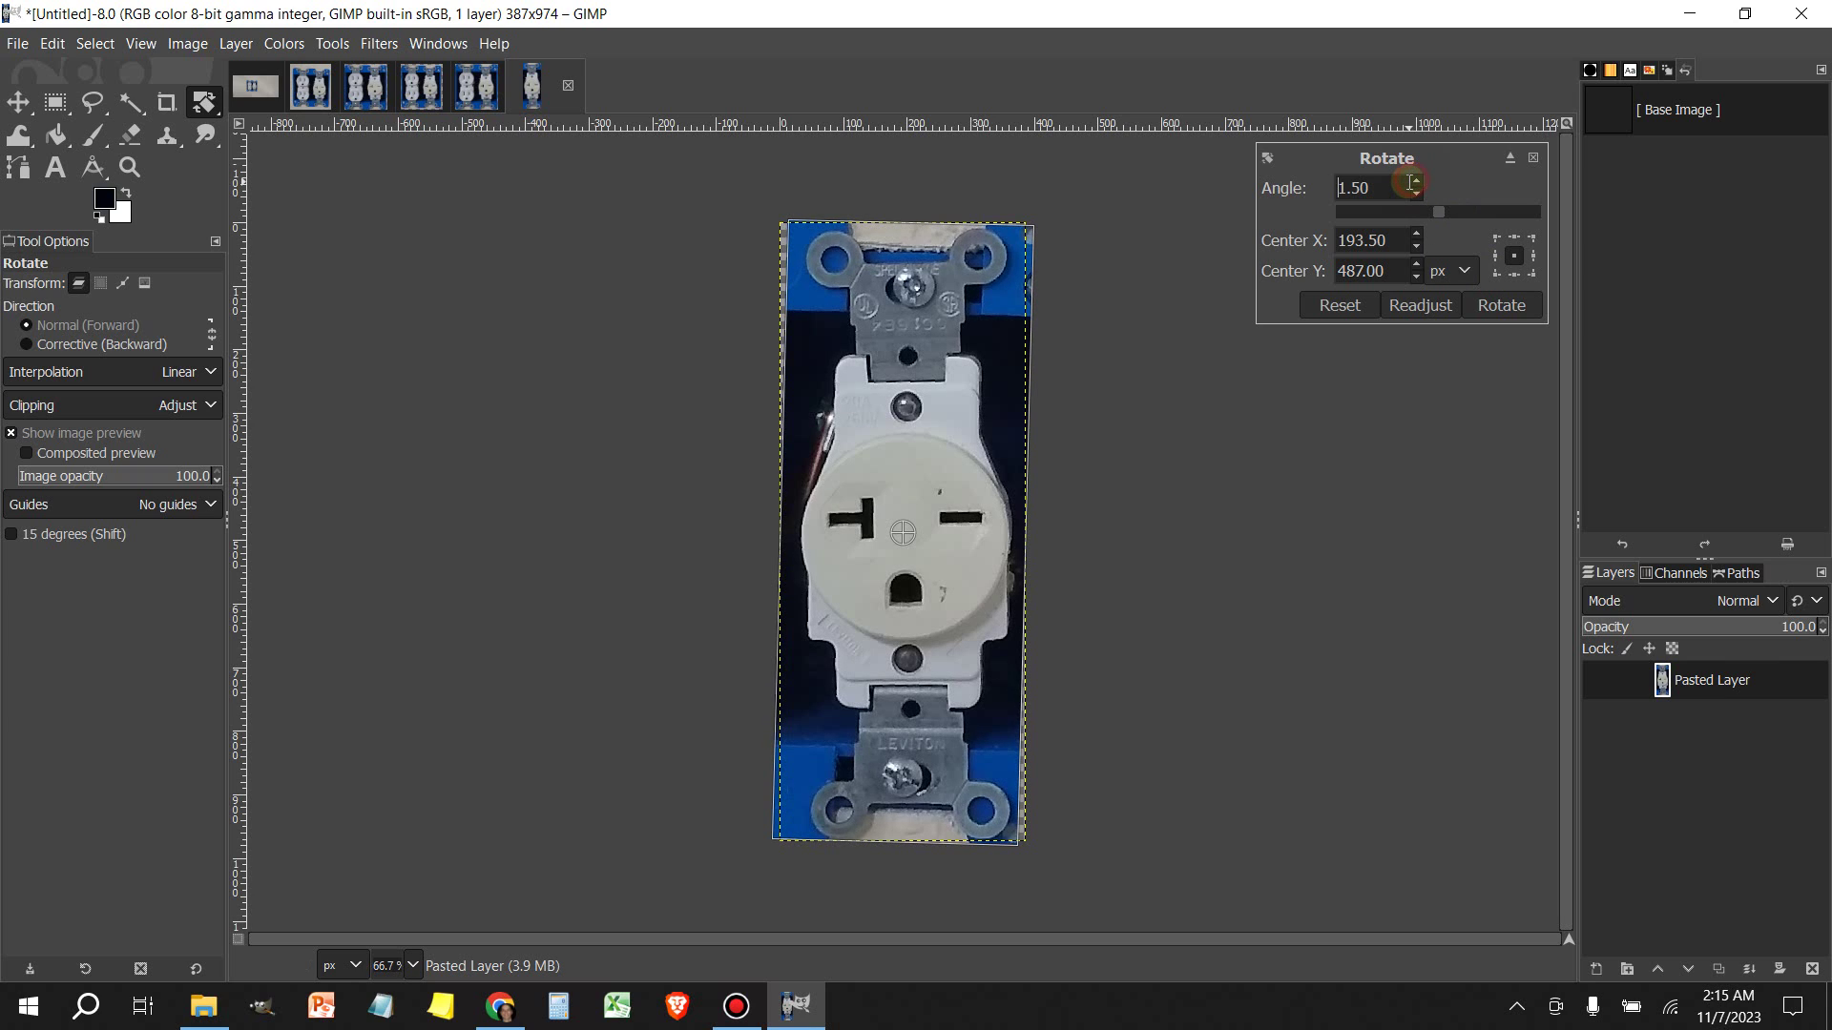
double_click(1407, 183)
click(1418, 183)
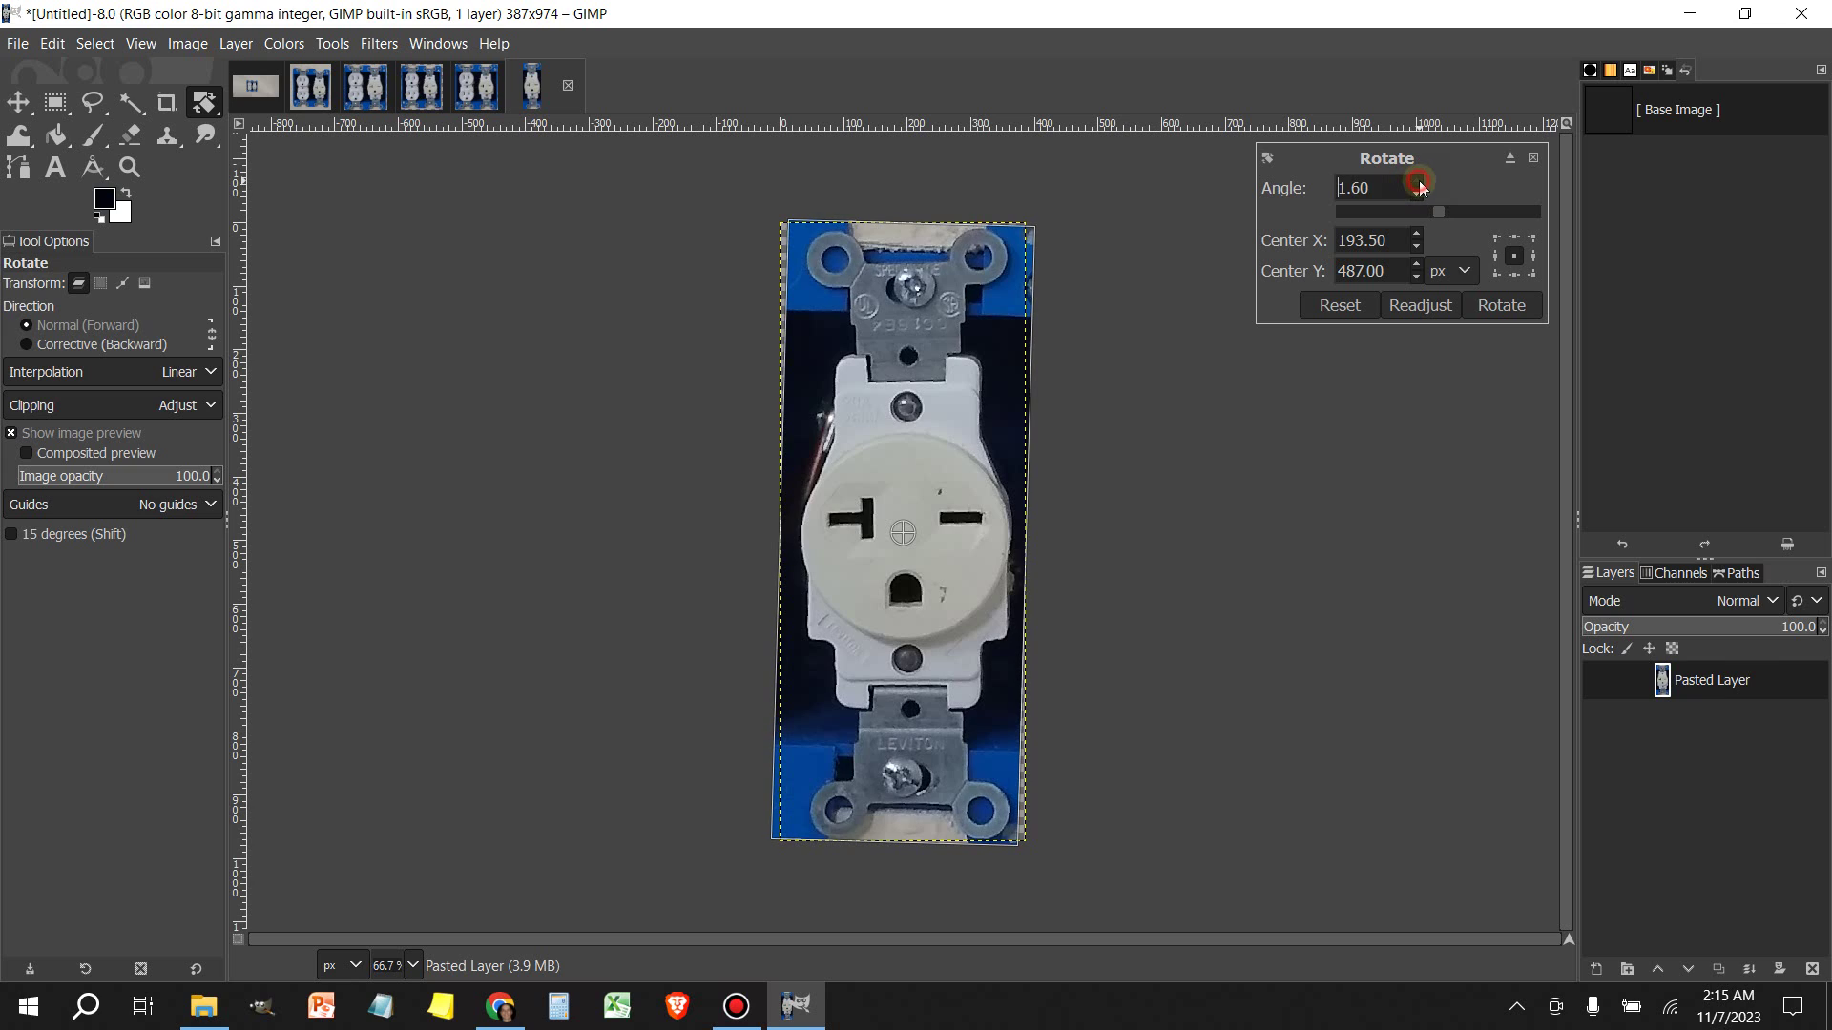
click(1418, 182)
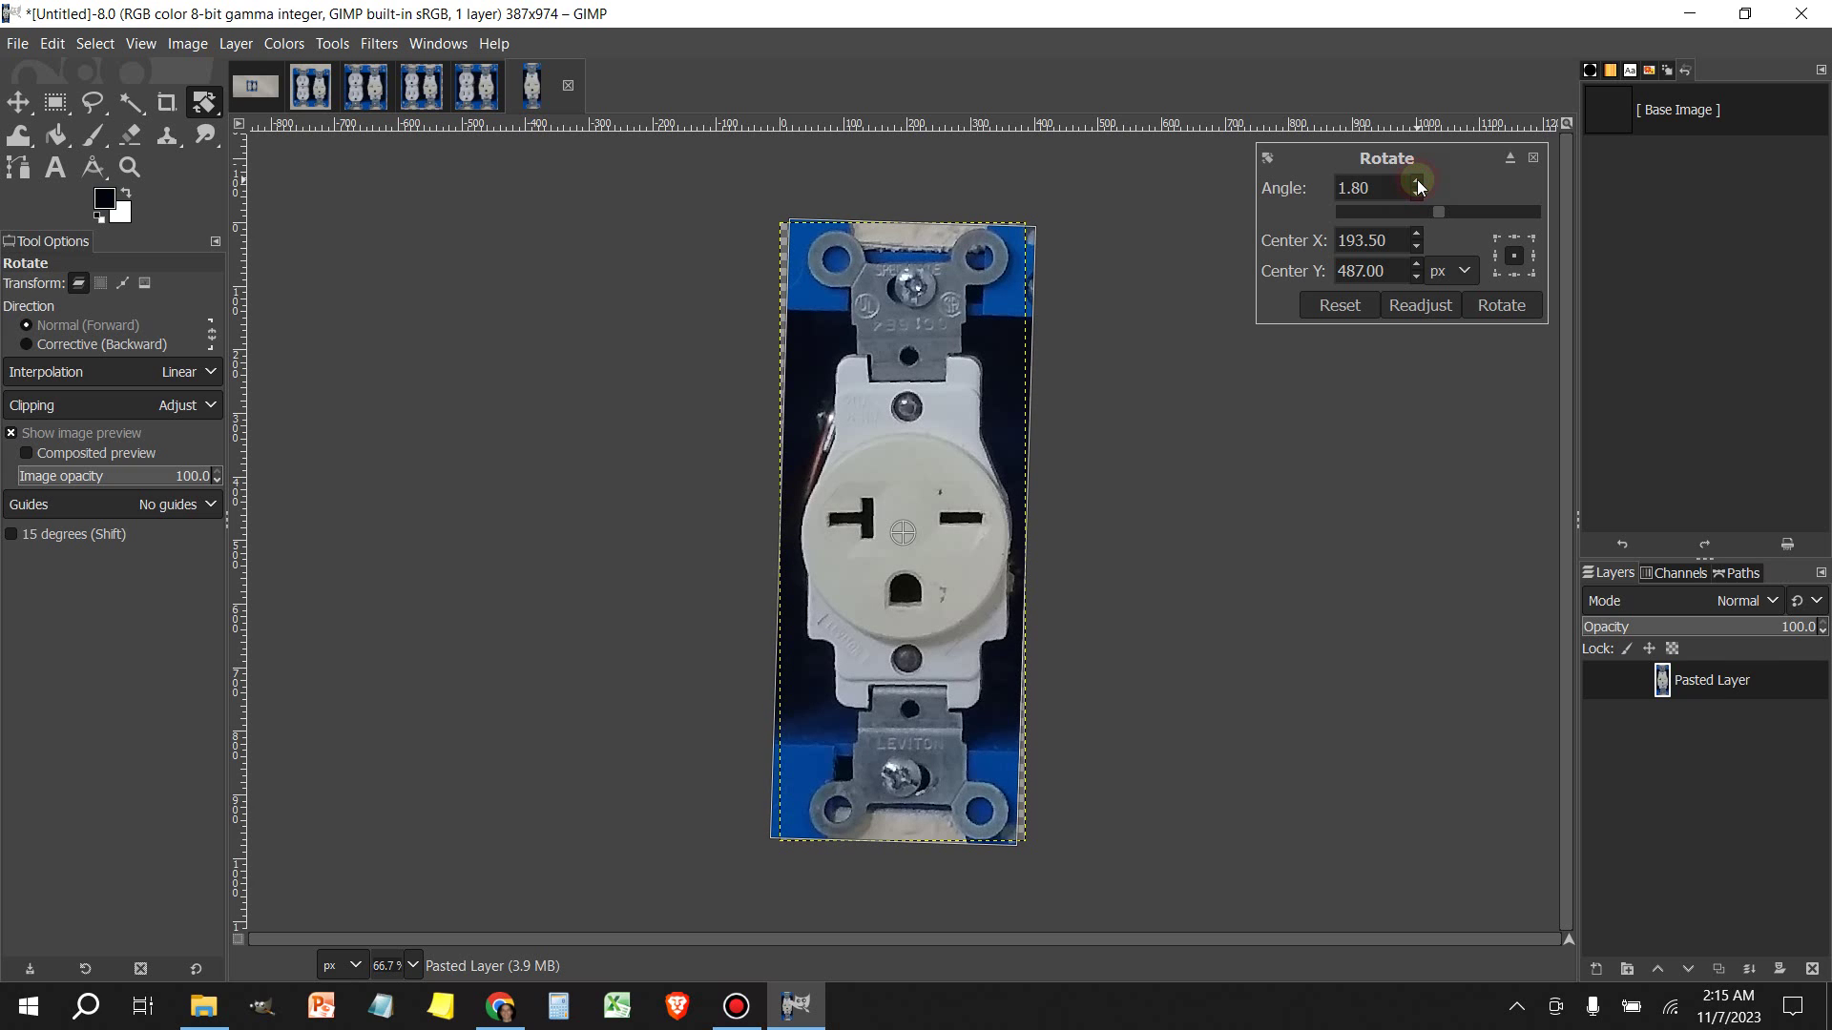
click(1418, 182)
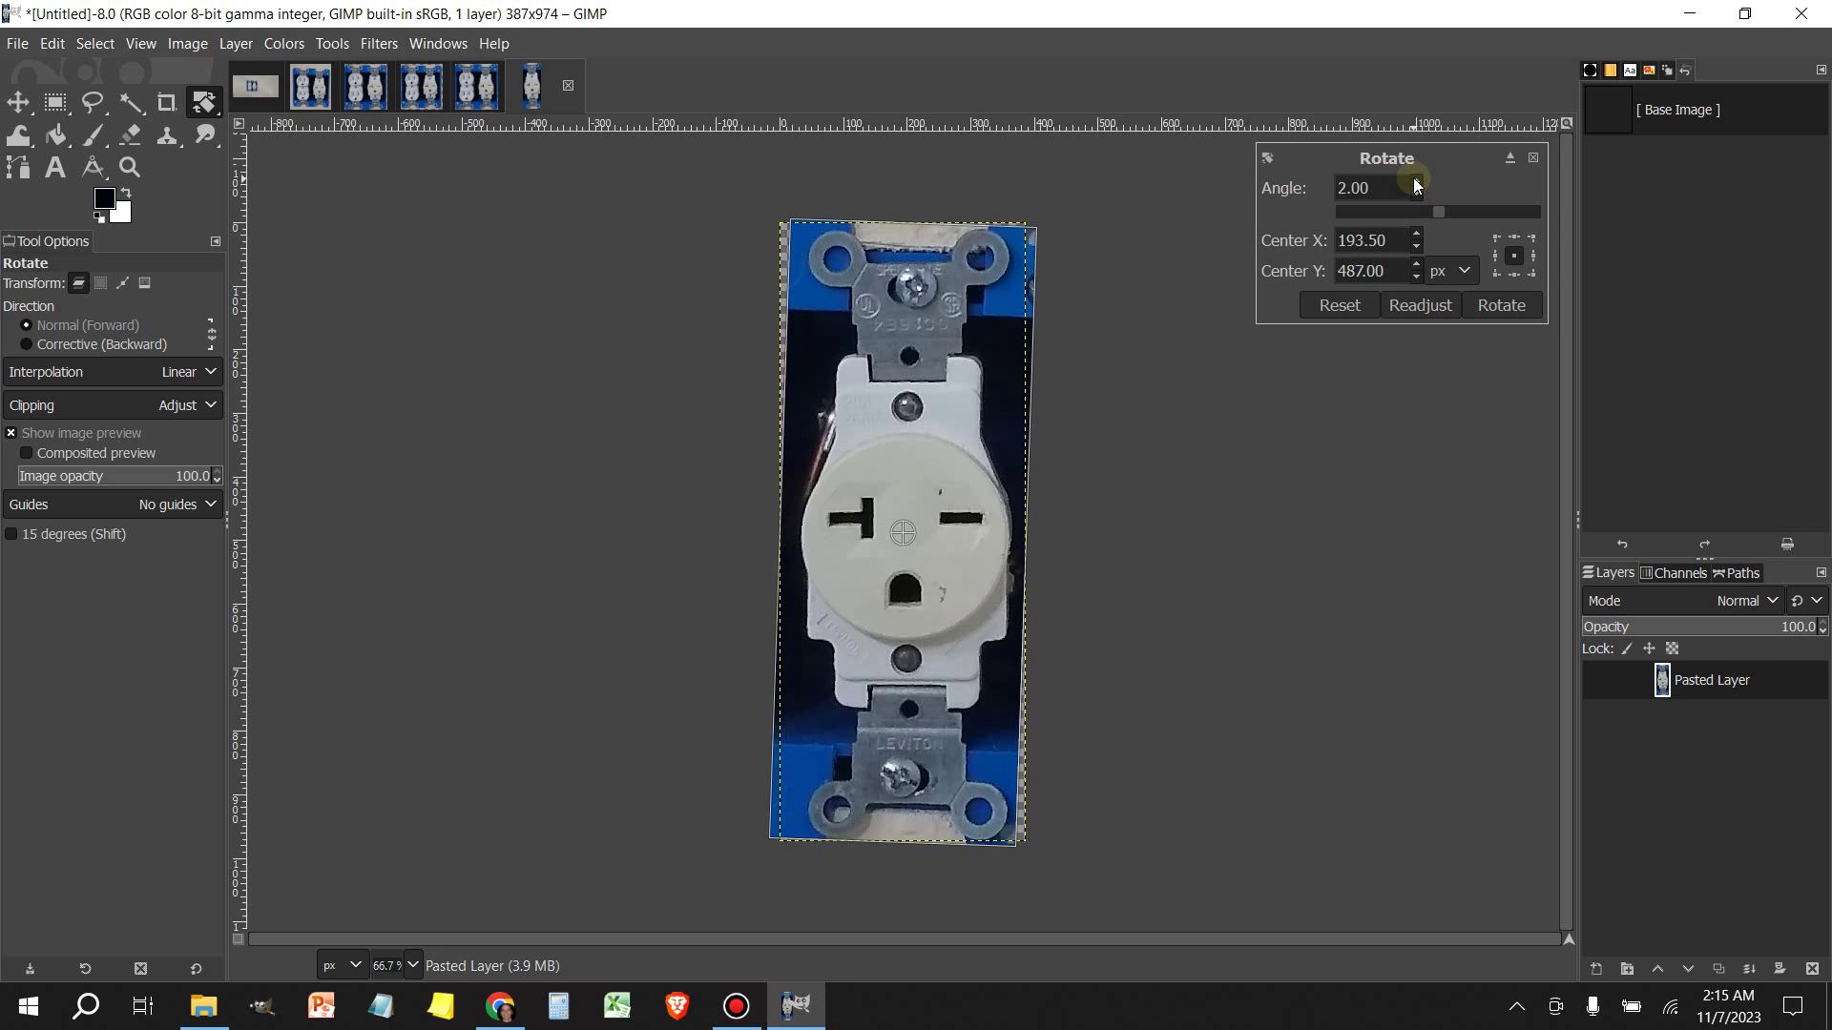
click(1494, 303)
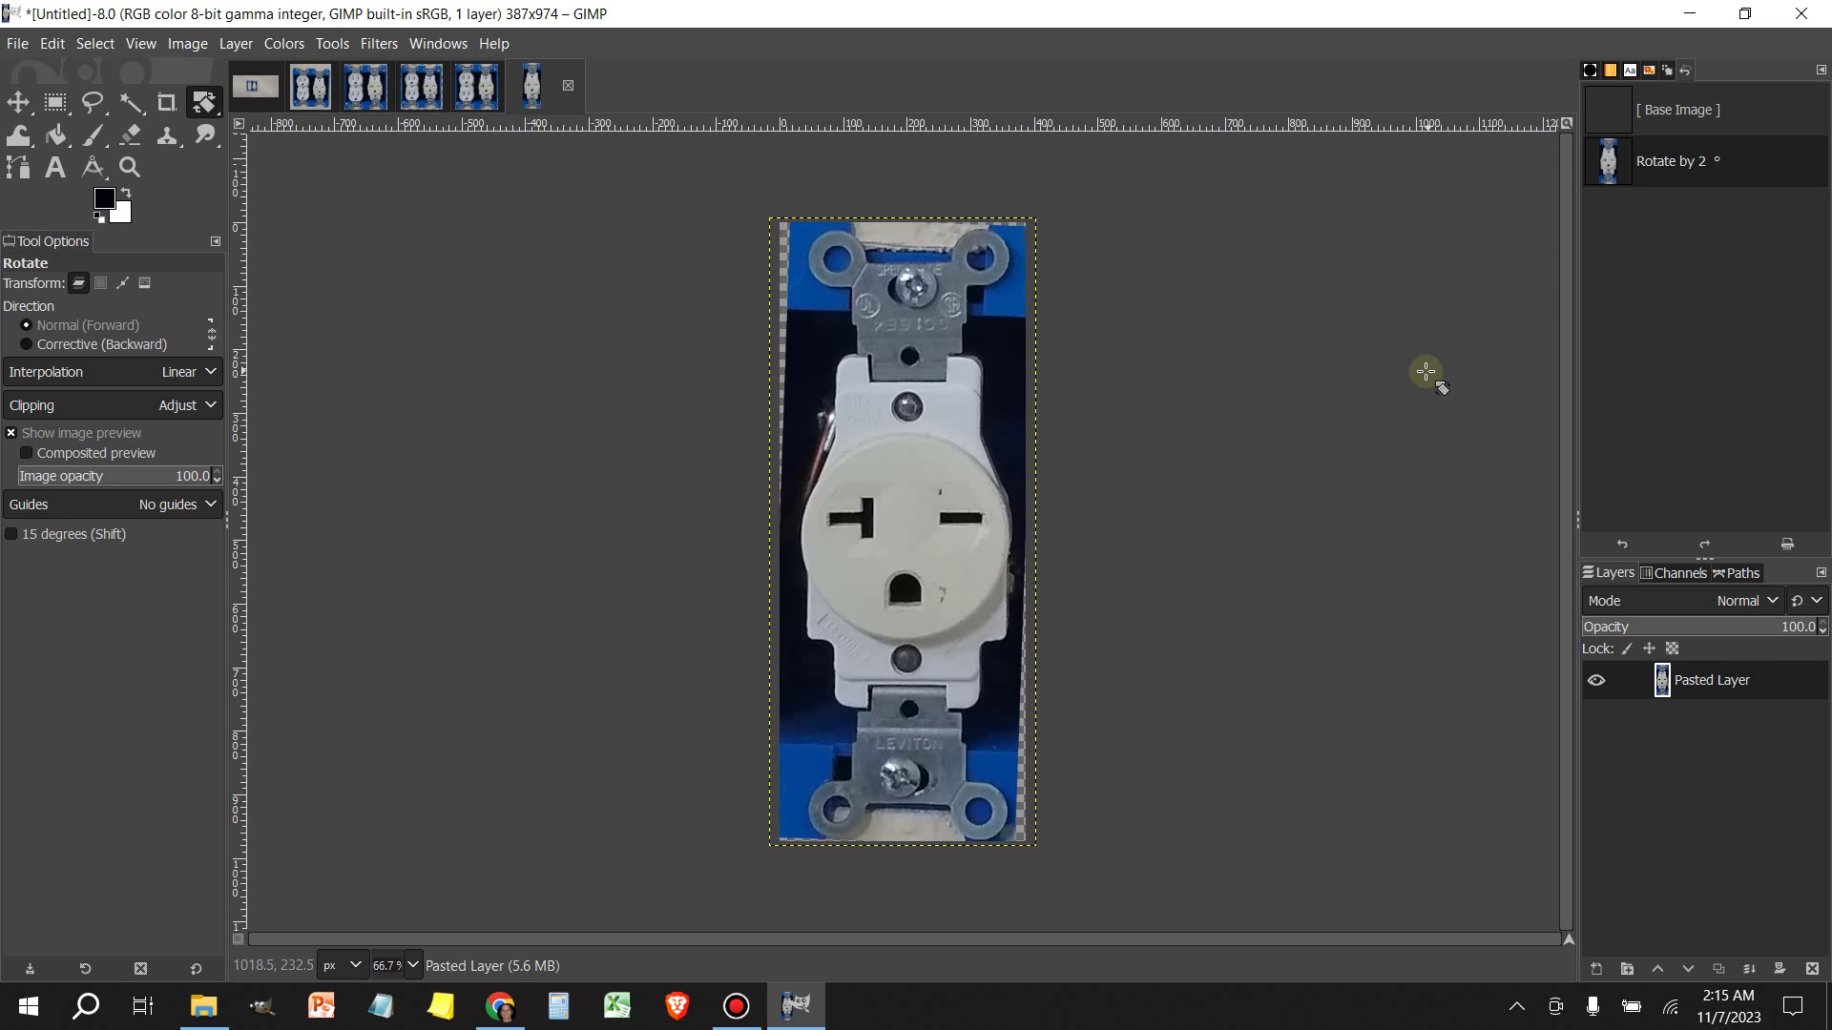
click(56, 43)
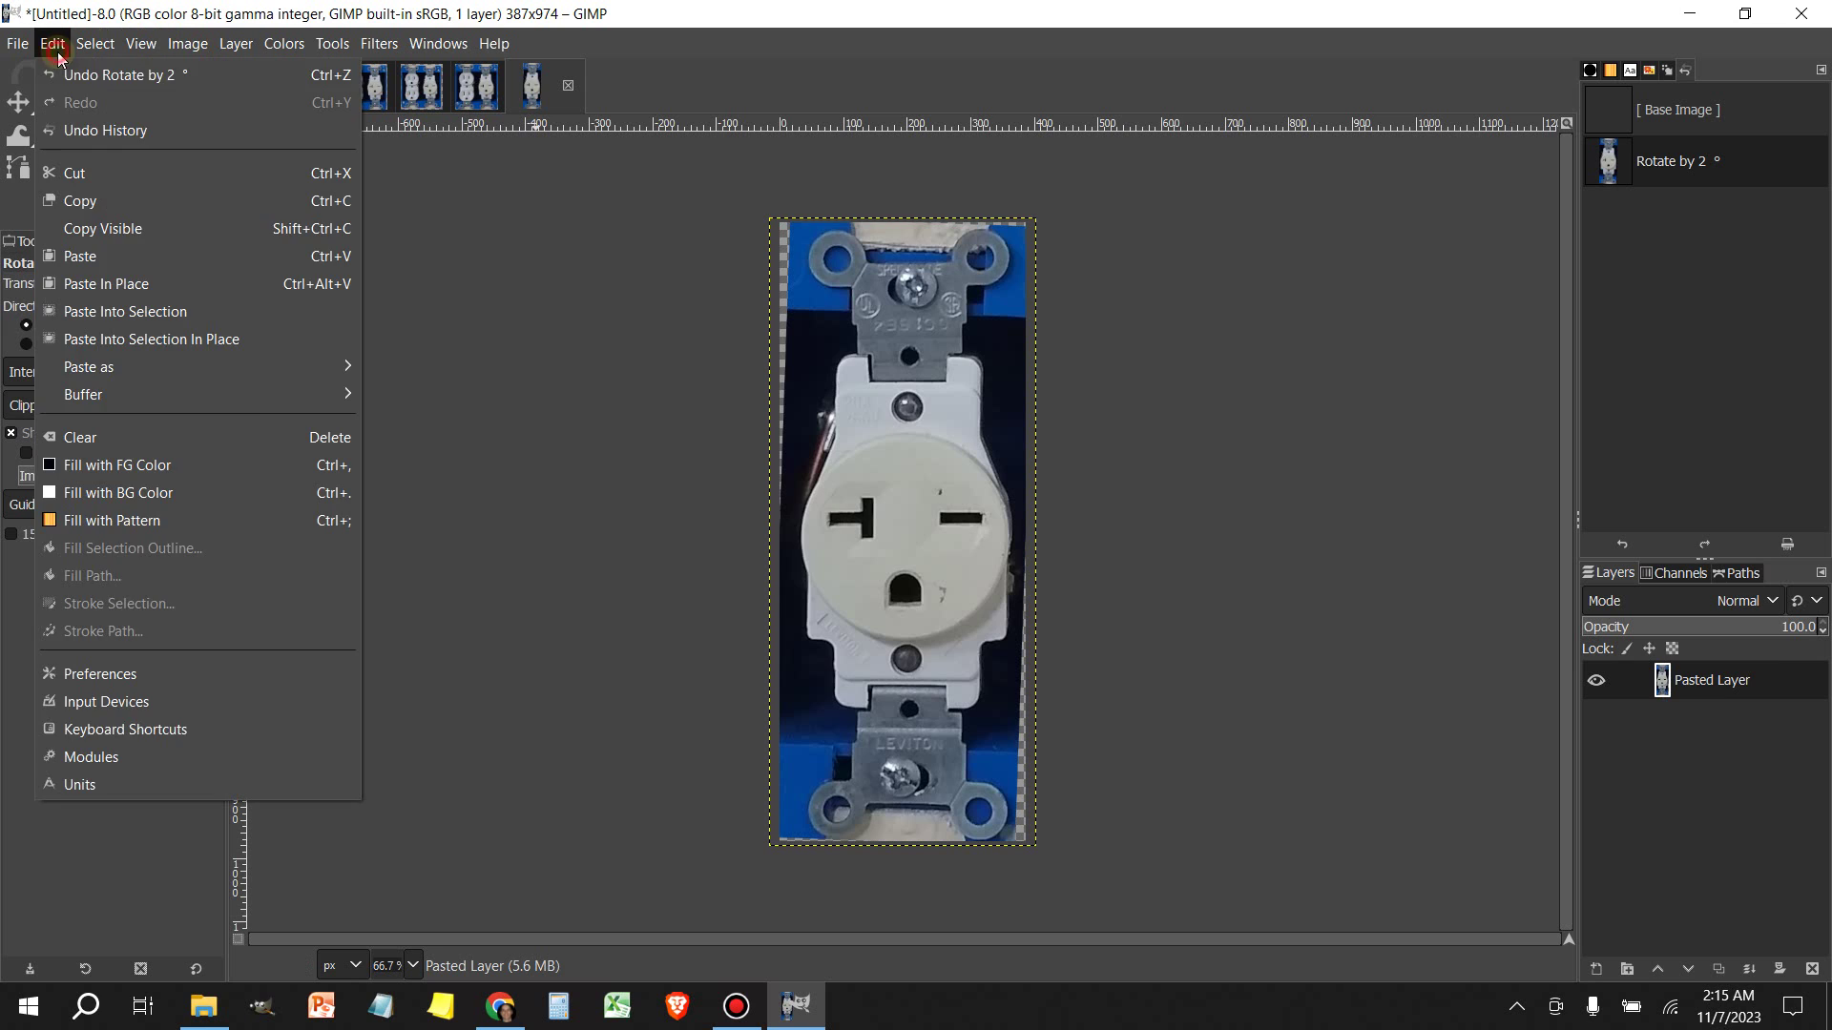
click(69, 76)
Rotate the outlet layer by 1°
click(892, 472)
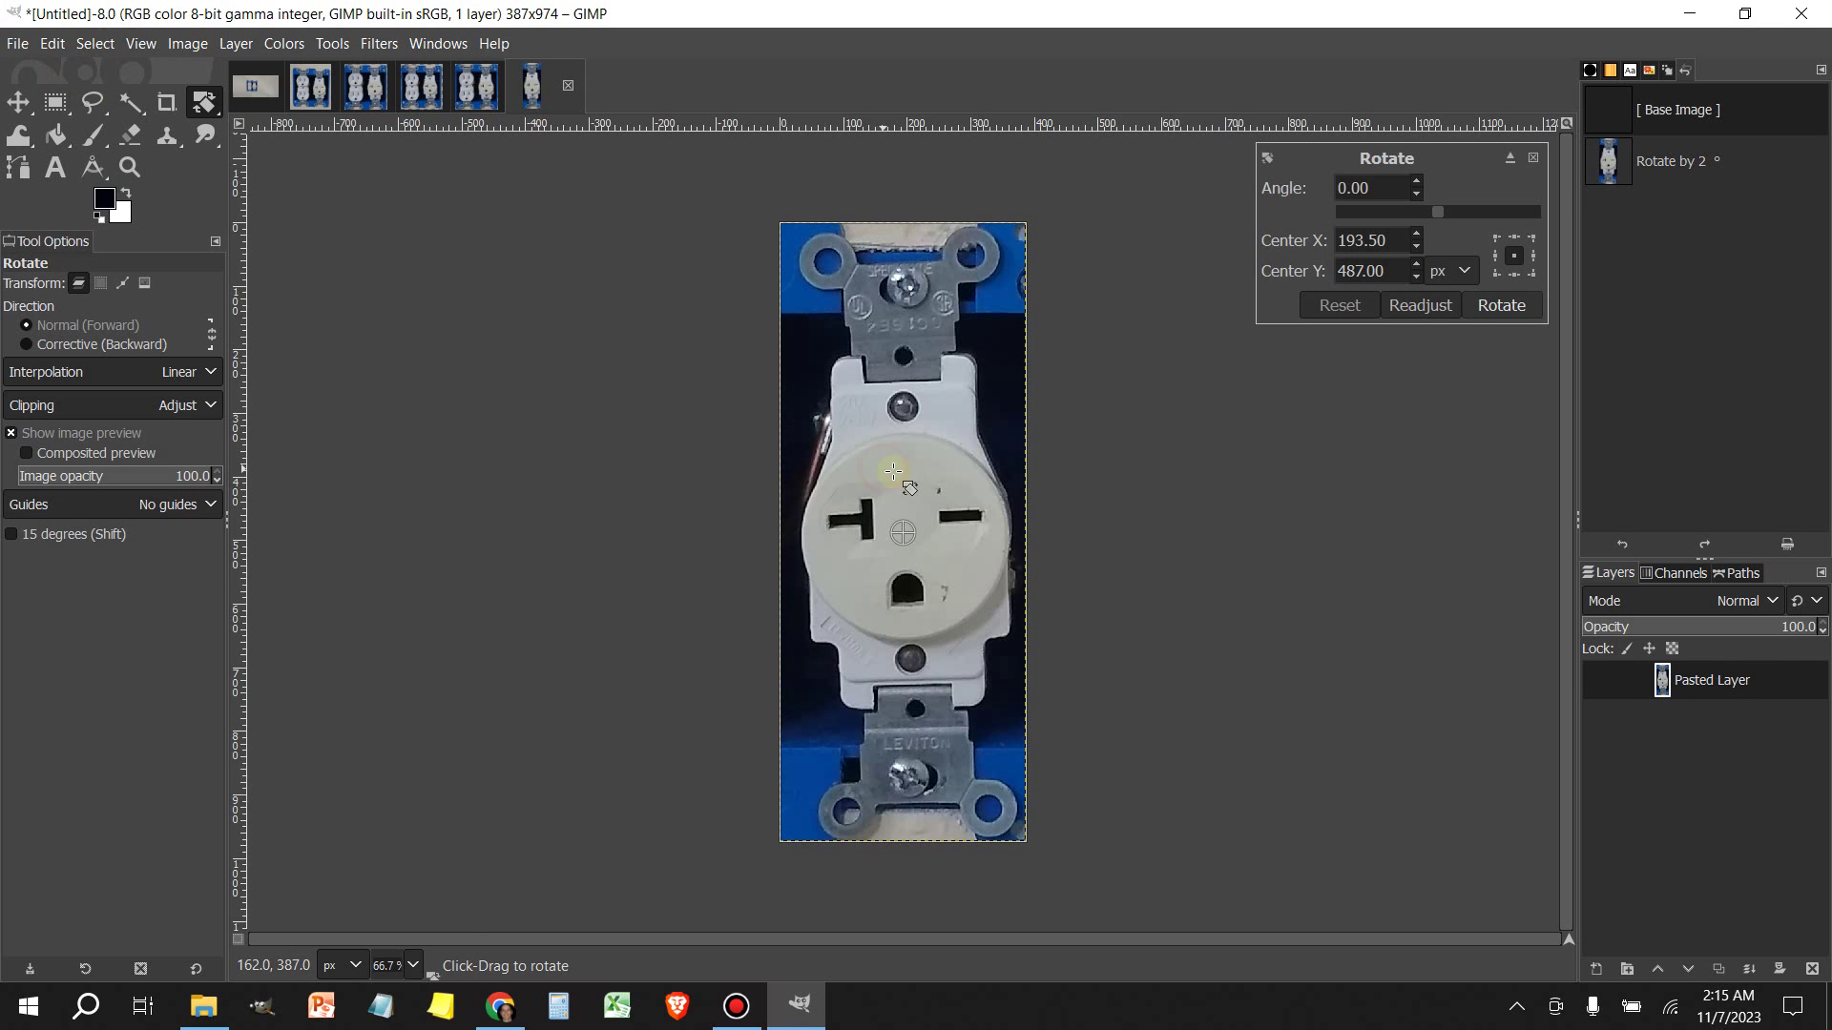
click(1416, 183)
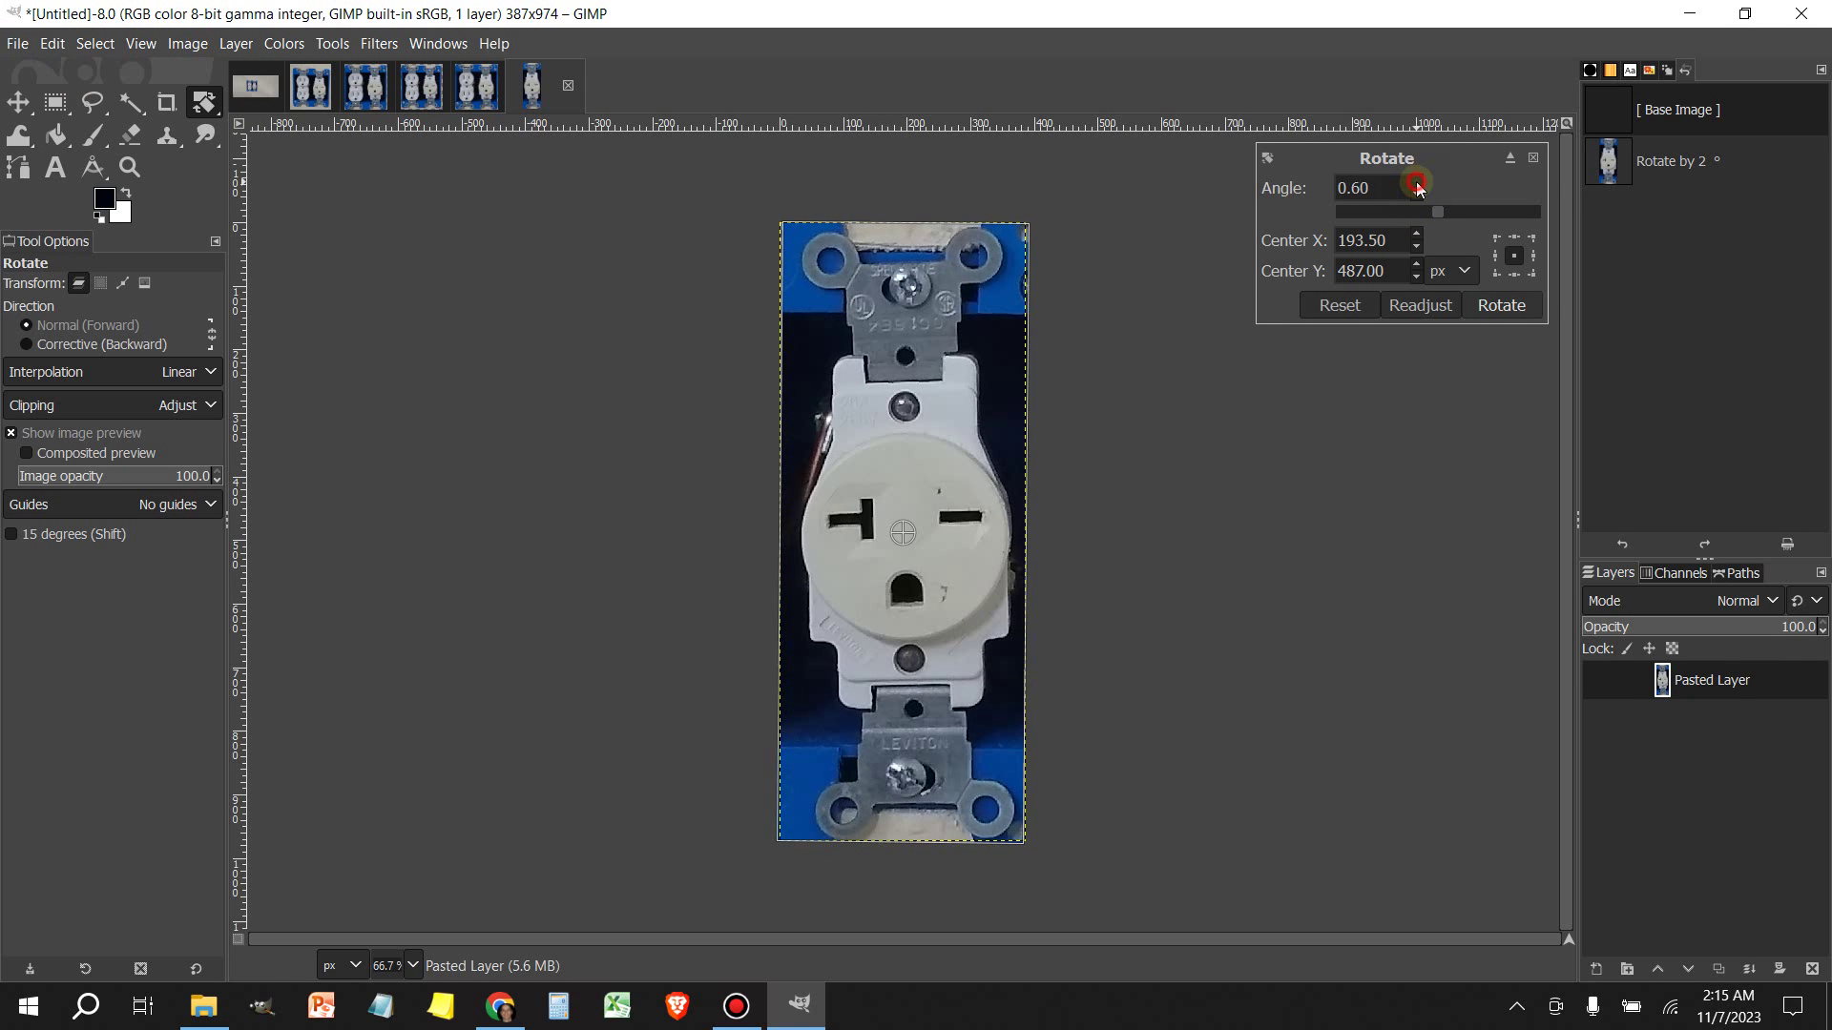
click(1416, 182)
click(1417, 182)
click(1416, 181)
click(1417, 181)
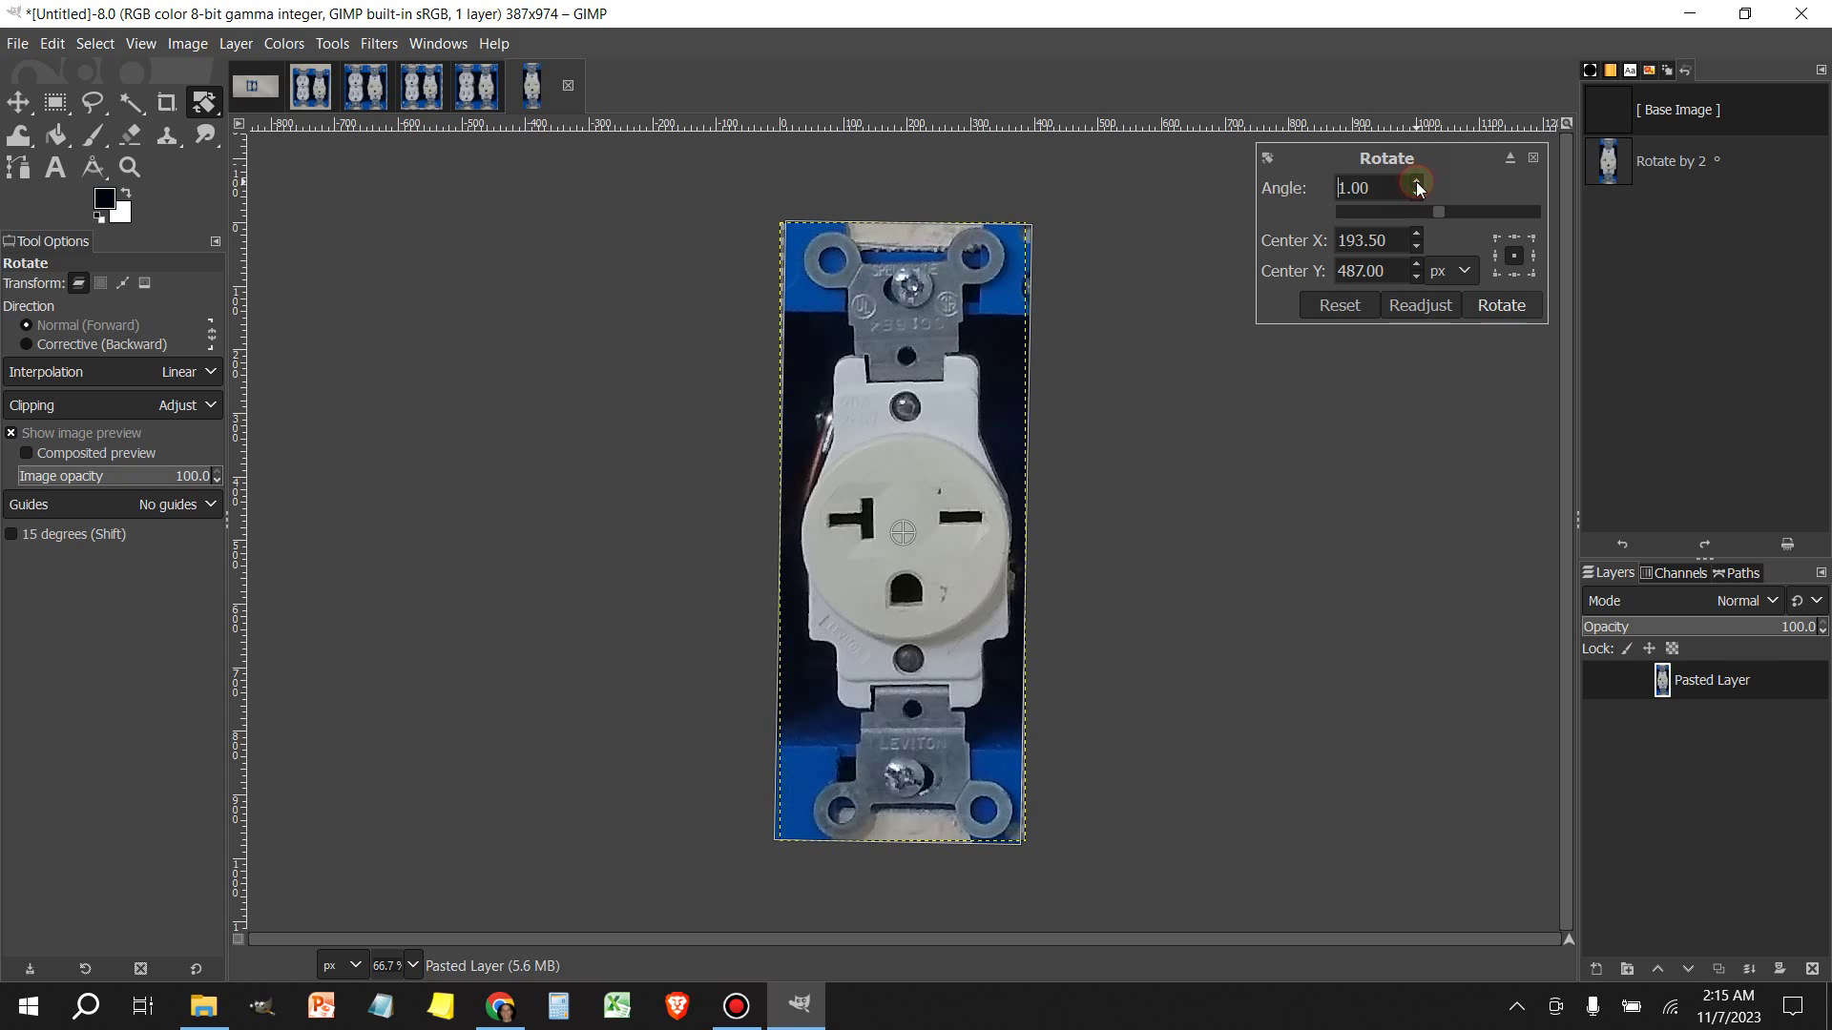
click(1493, 305)
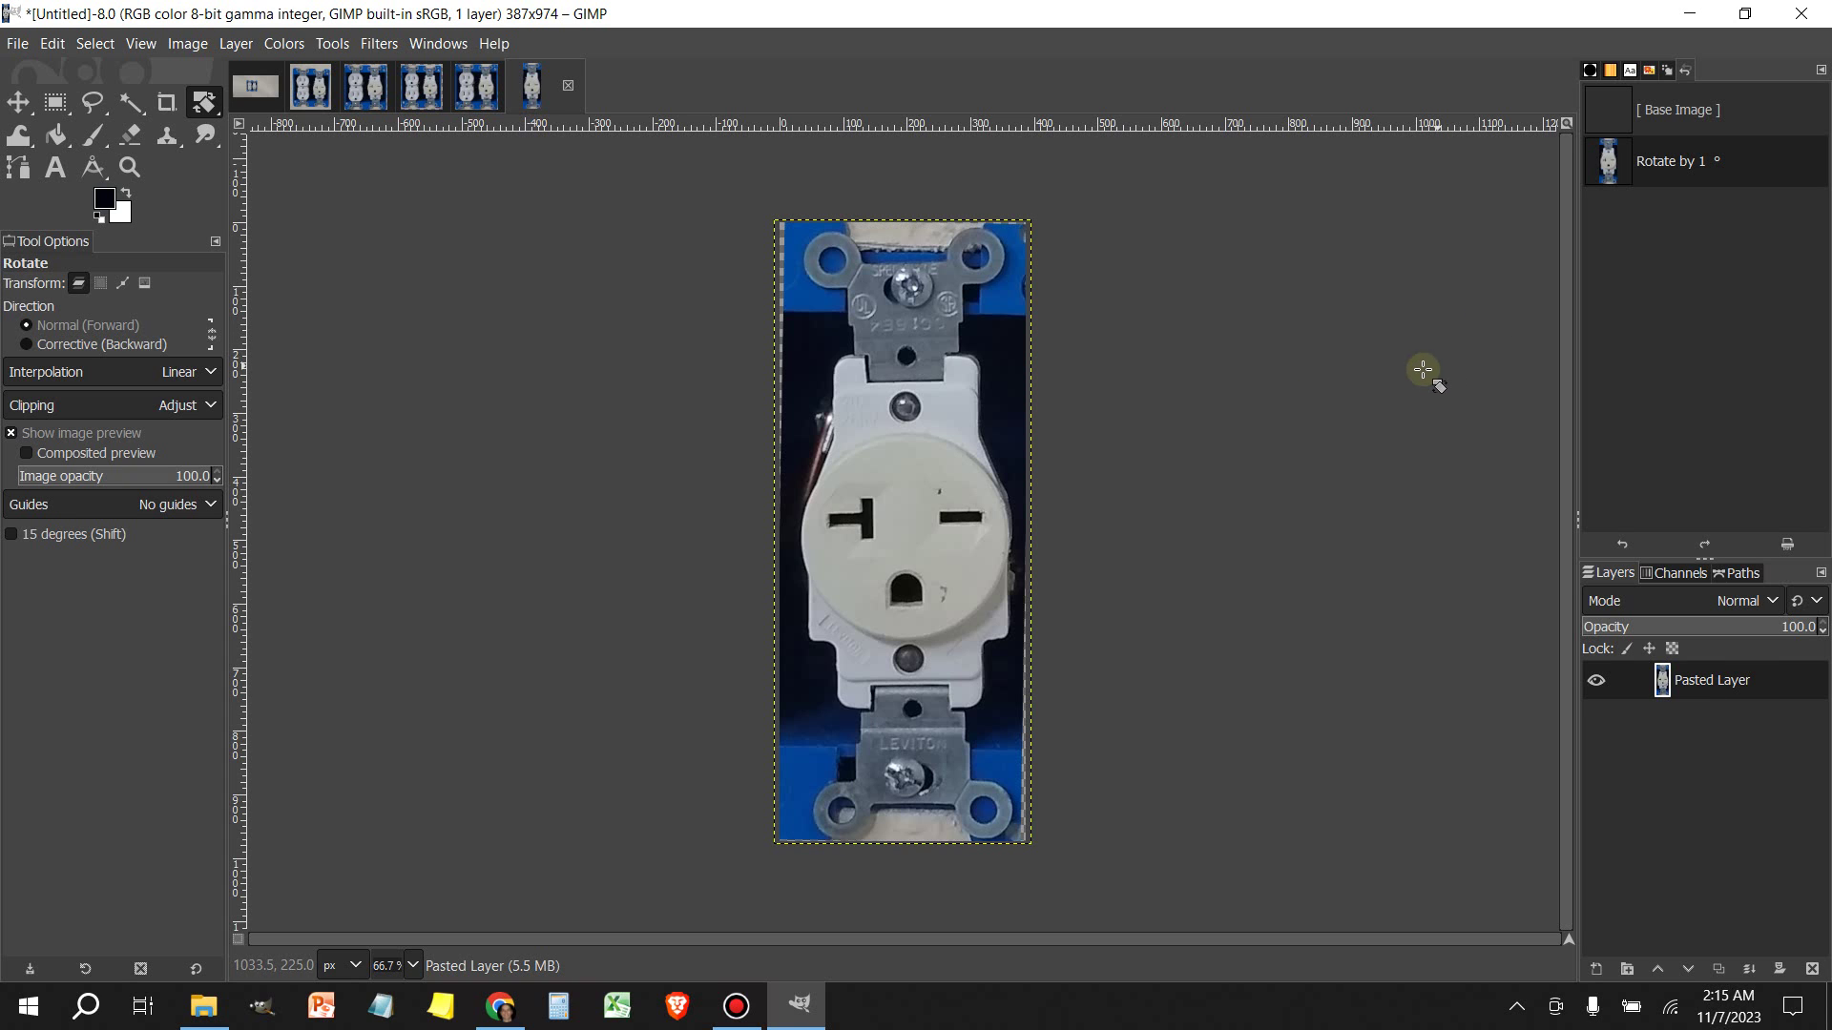
Rotate the outlet layer another 0.5° to finish straightening it
click(1208, 387)
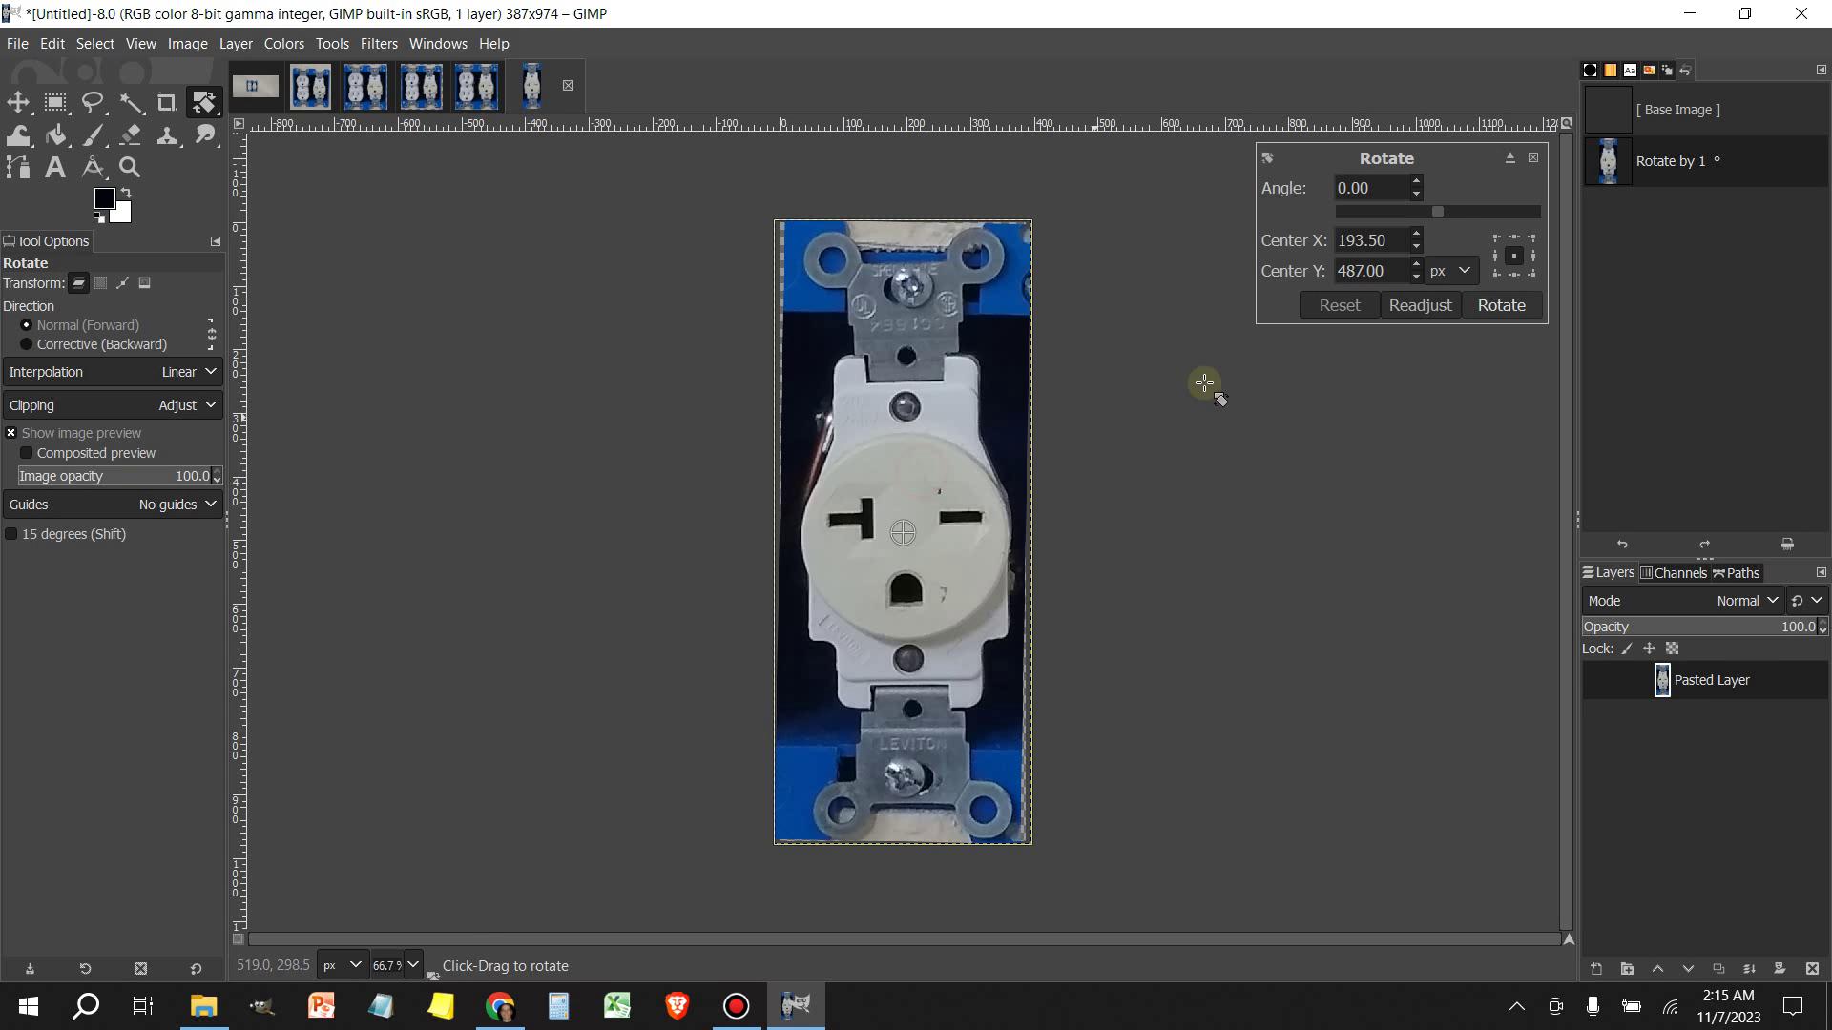
click(1417, 181)
click(1418, 181)
click(1418, 181)
click(1418, 182)
click(1418, 181)
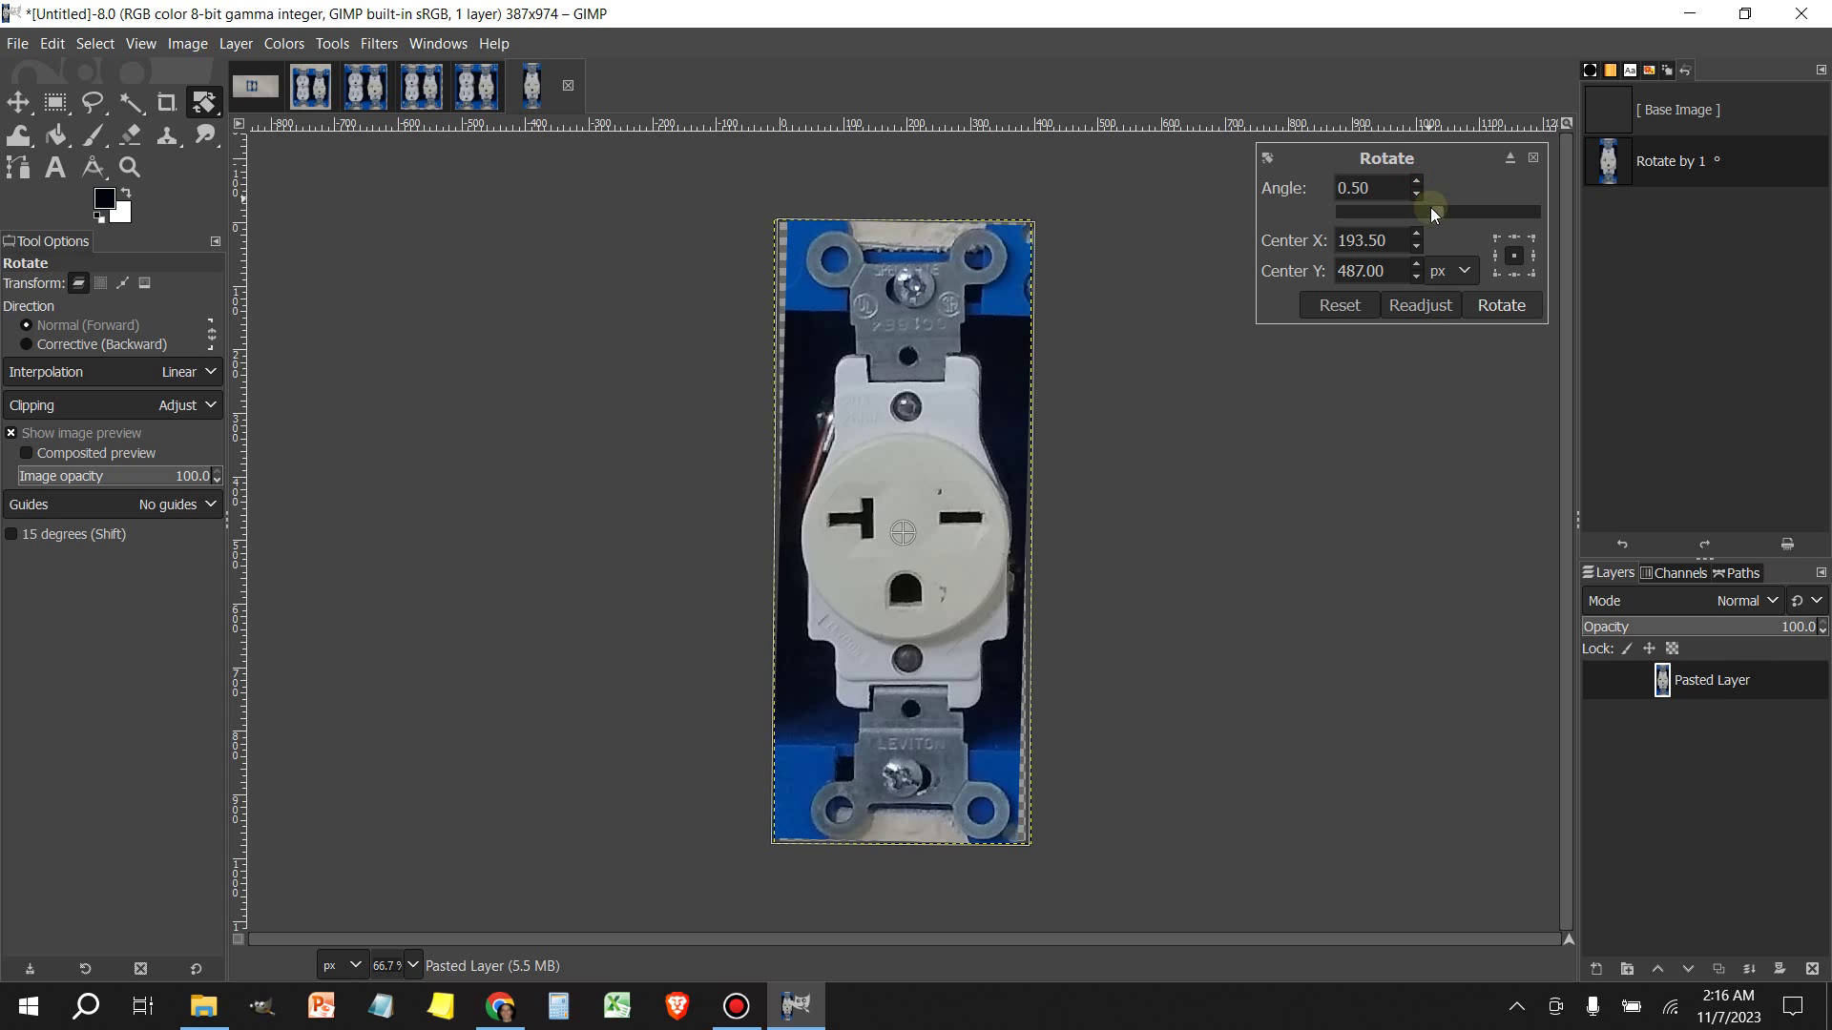
click(1497, 303)
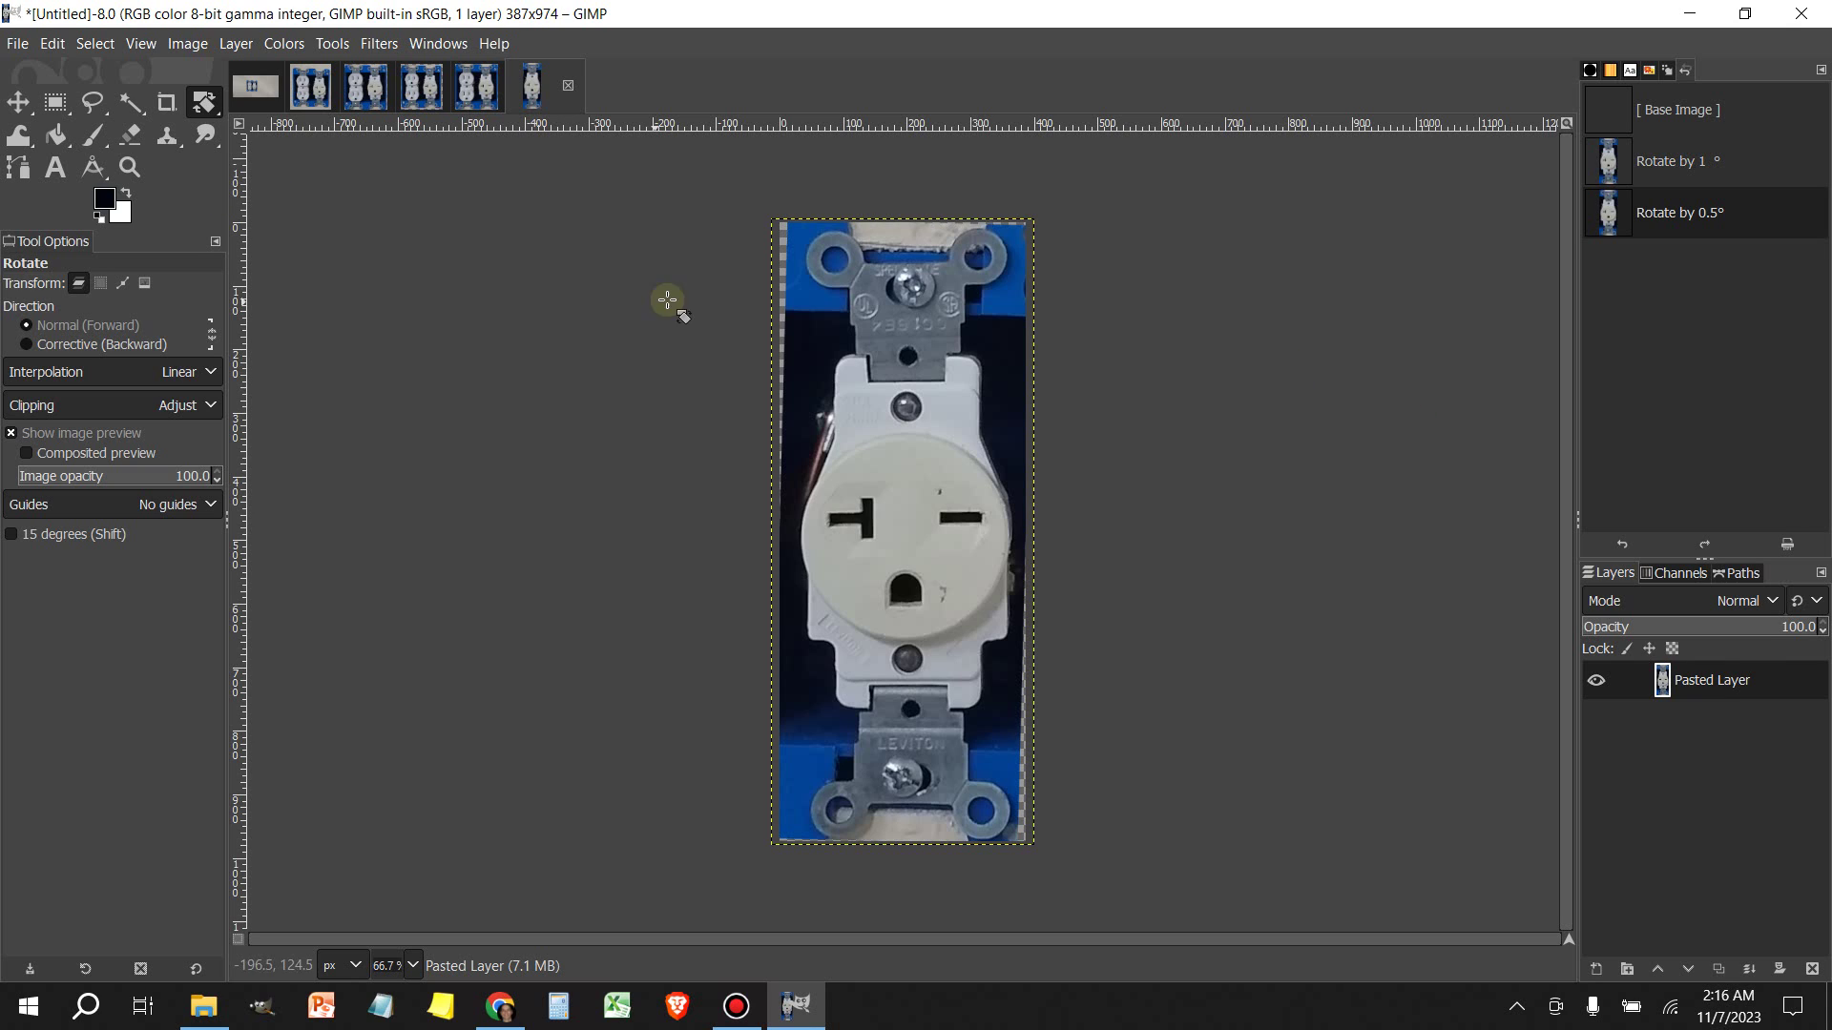
click(55, 102)
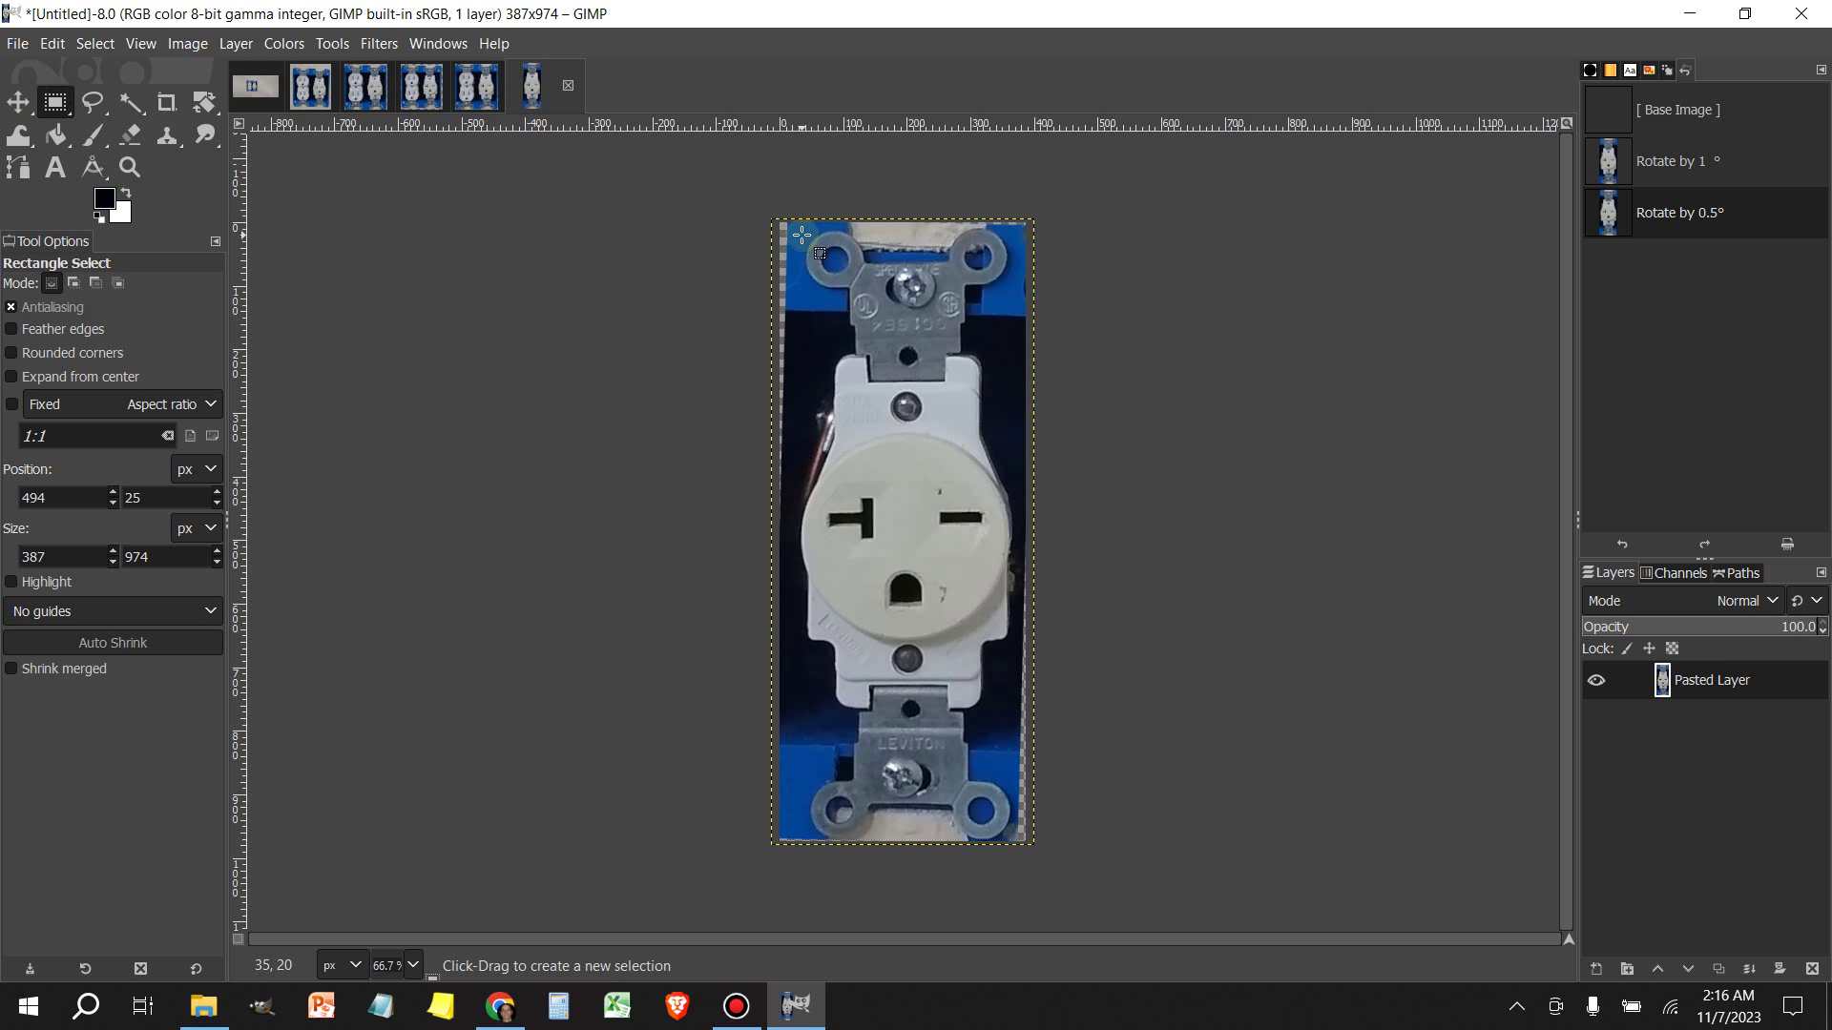
Copy a tight 334×961 px selection of the straightened outlet, then return to the Import image
drag(804, 229, 1013, 843)
drag(830, 553, 826, 553)
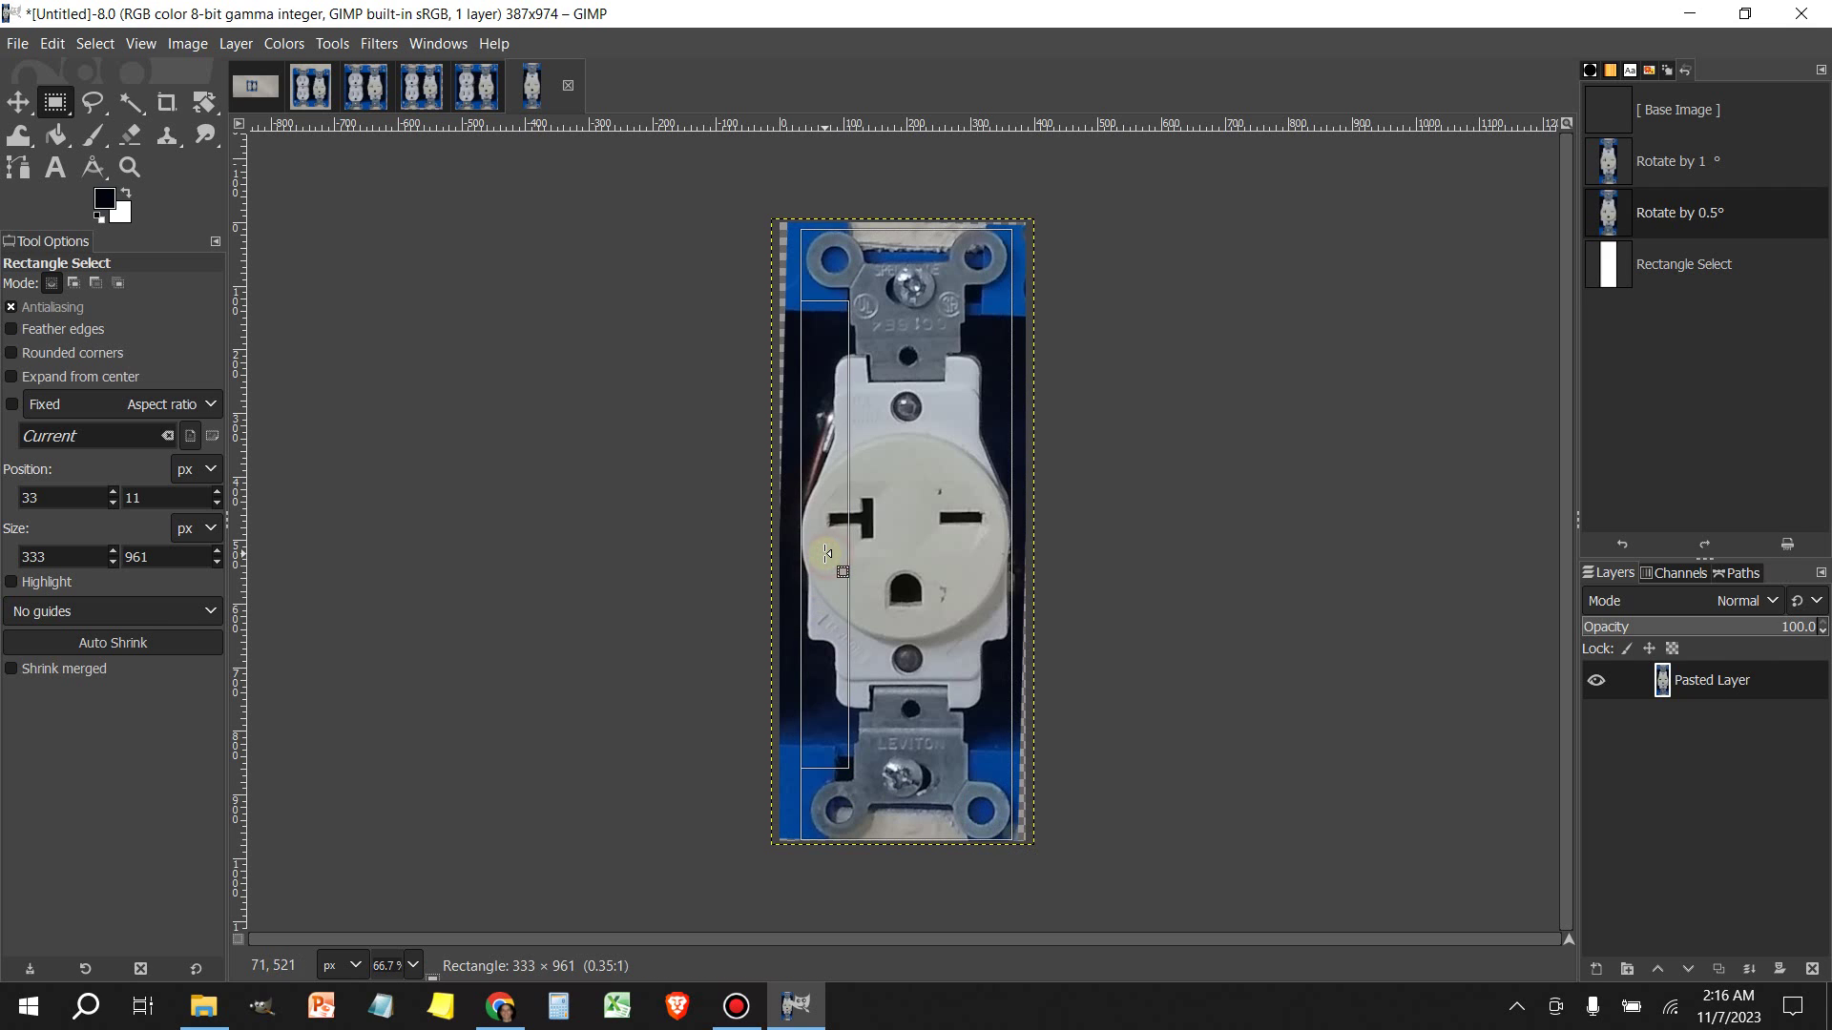
drag(998, 526, 999, 526)
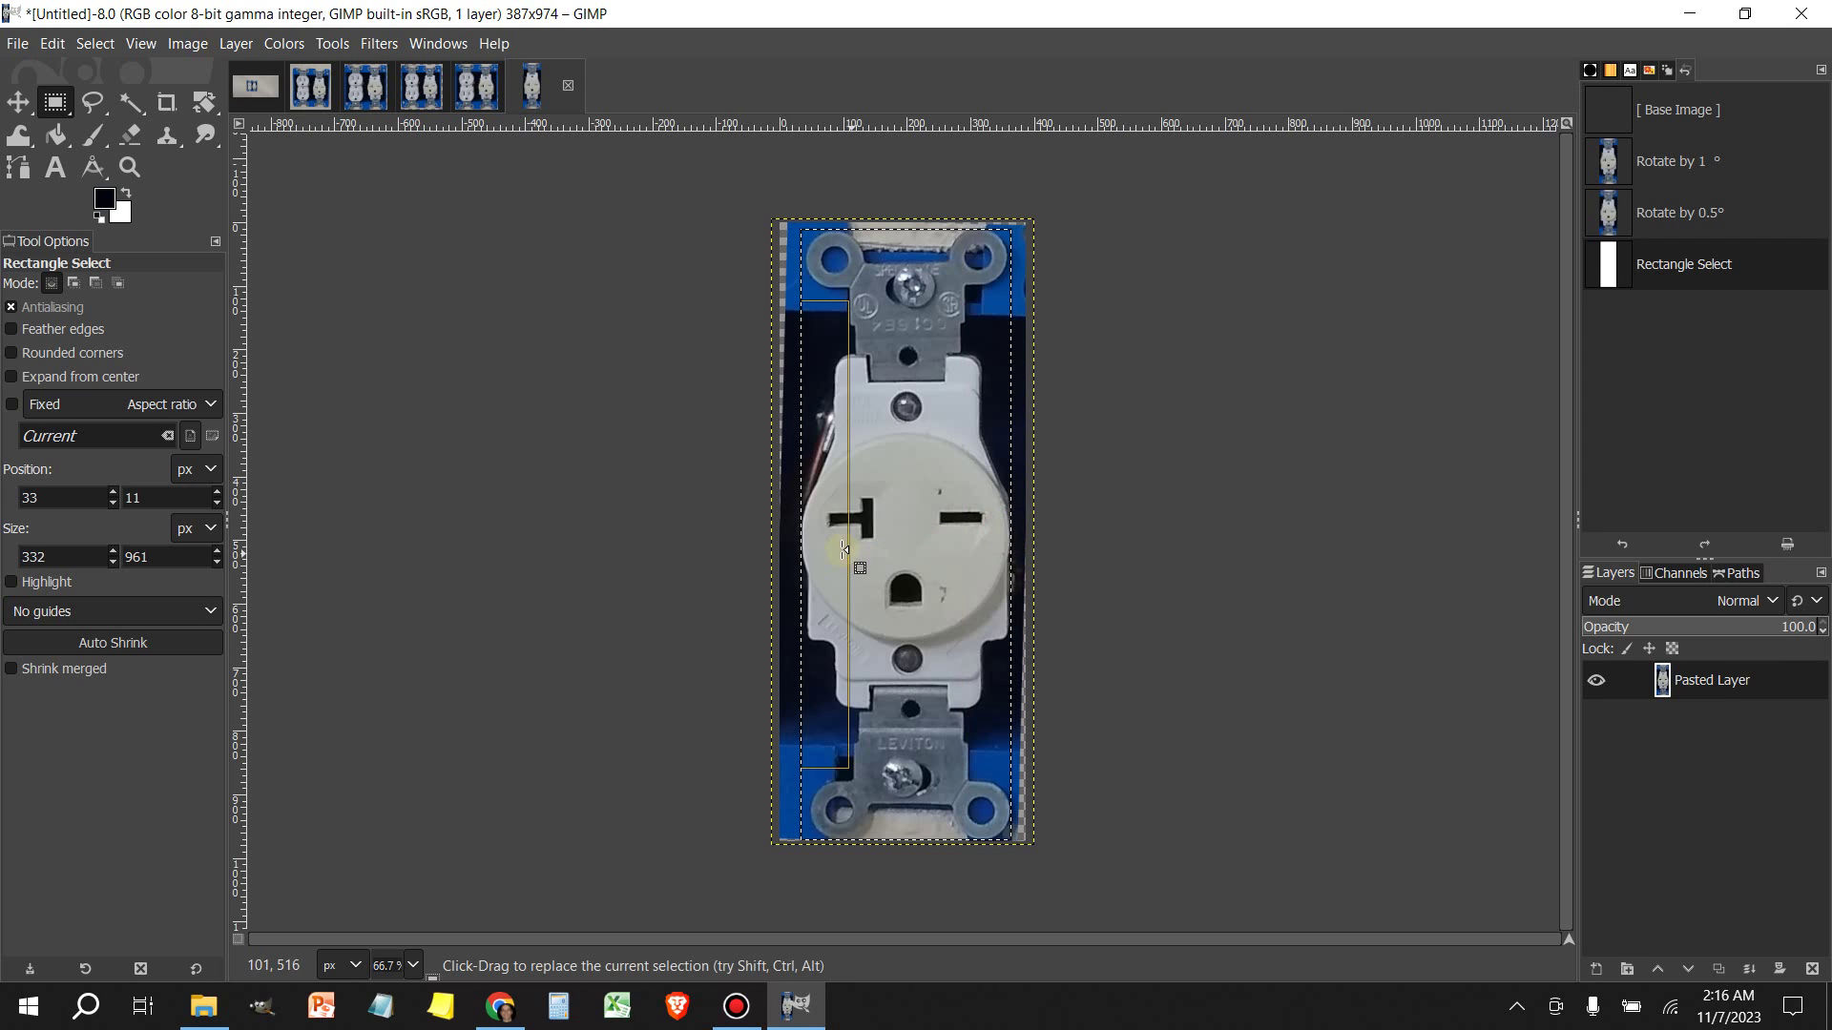
drag(817, 531, 816, 530)
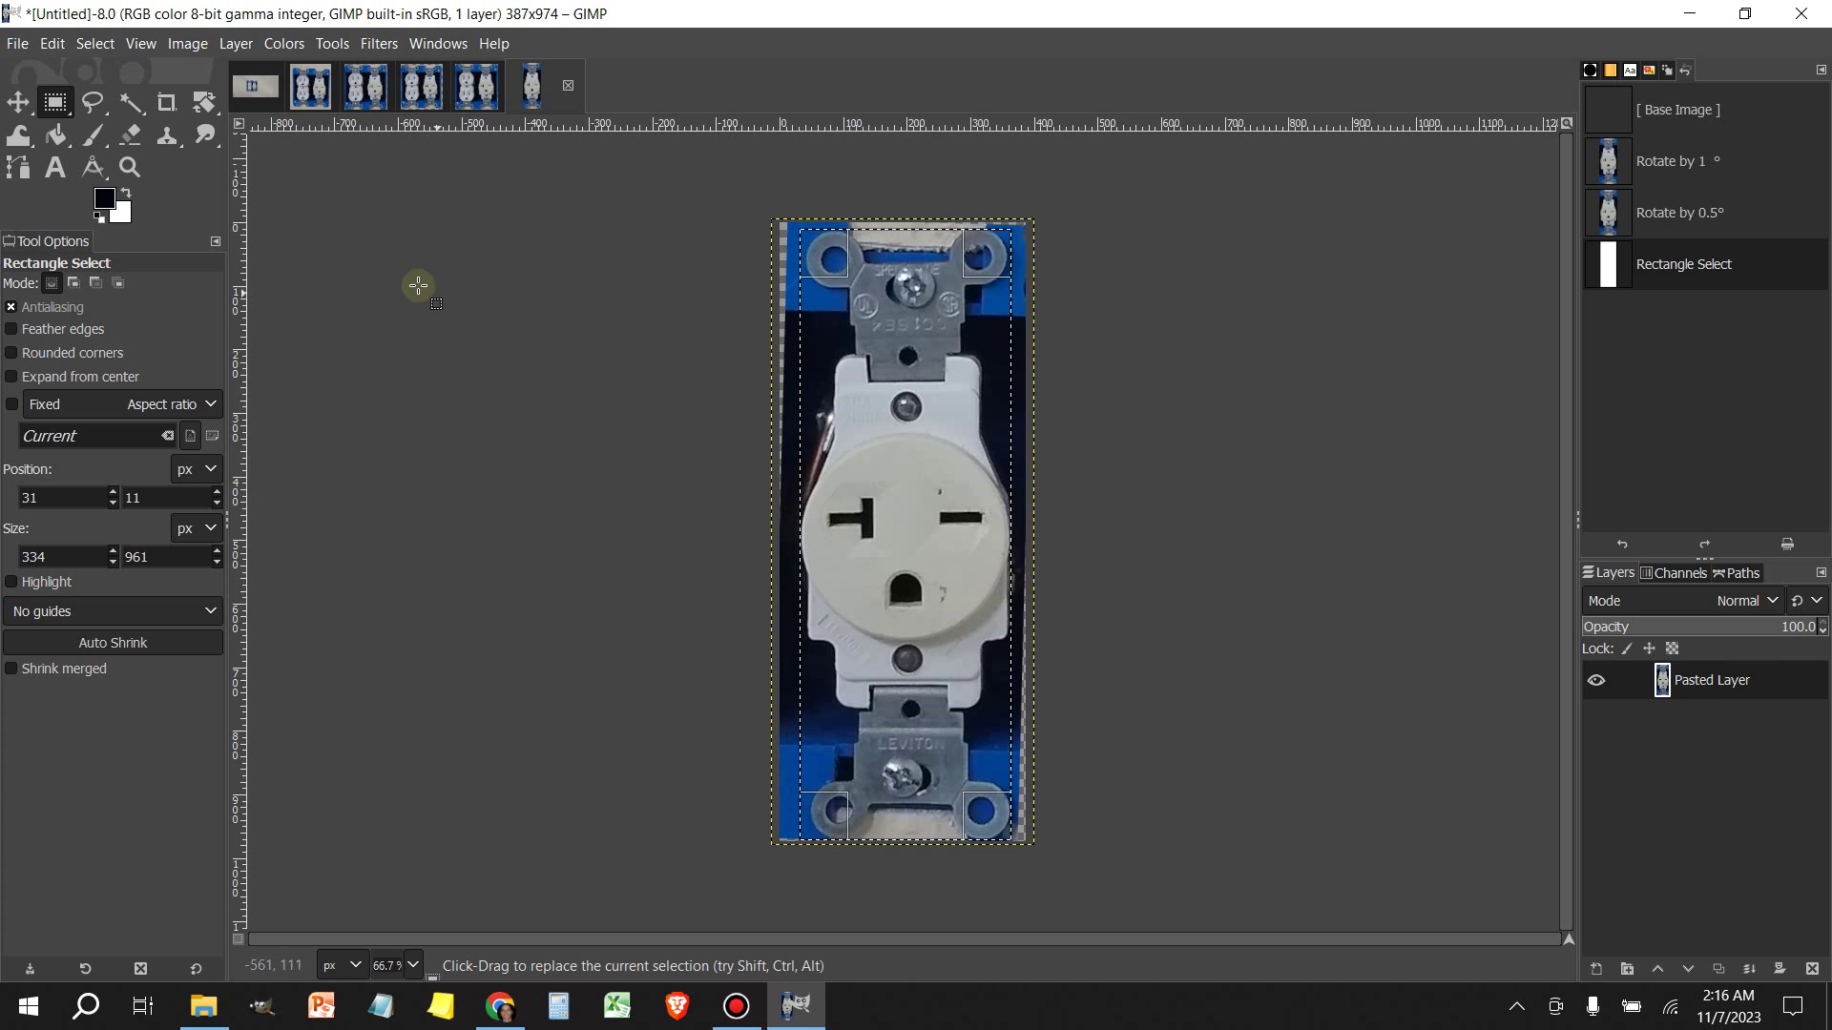
click(51, 44)
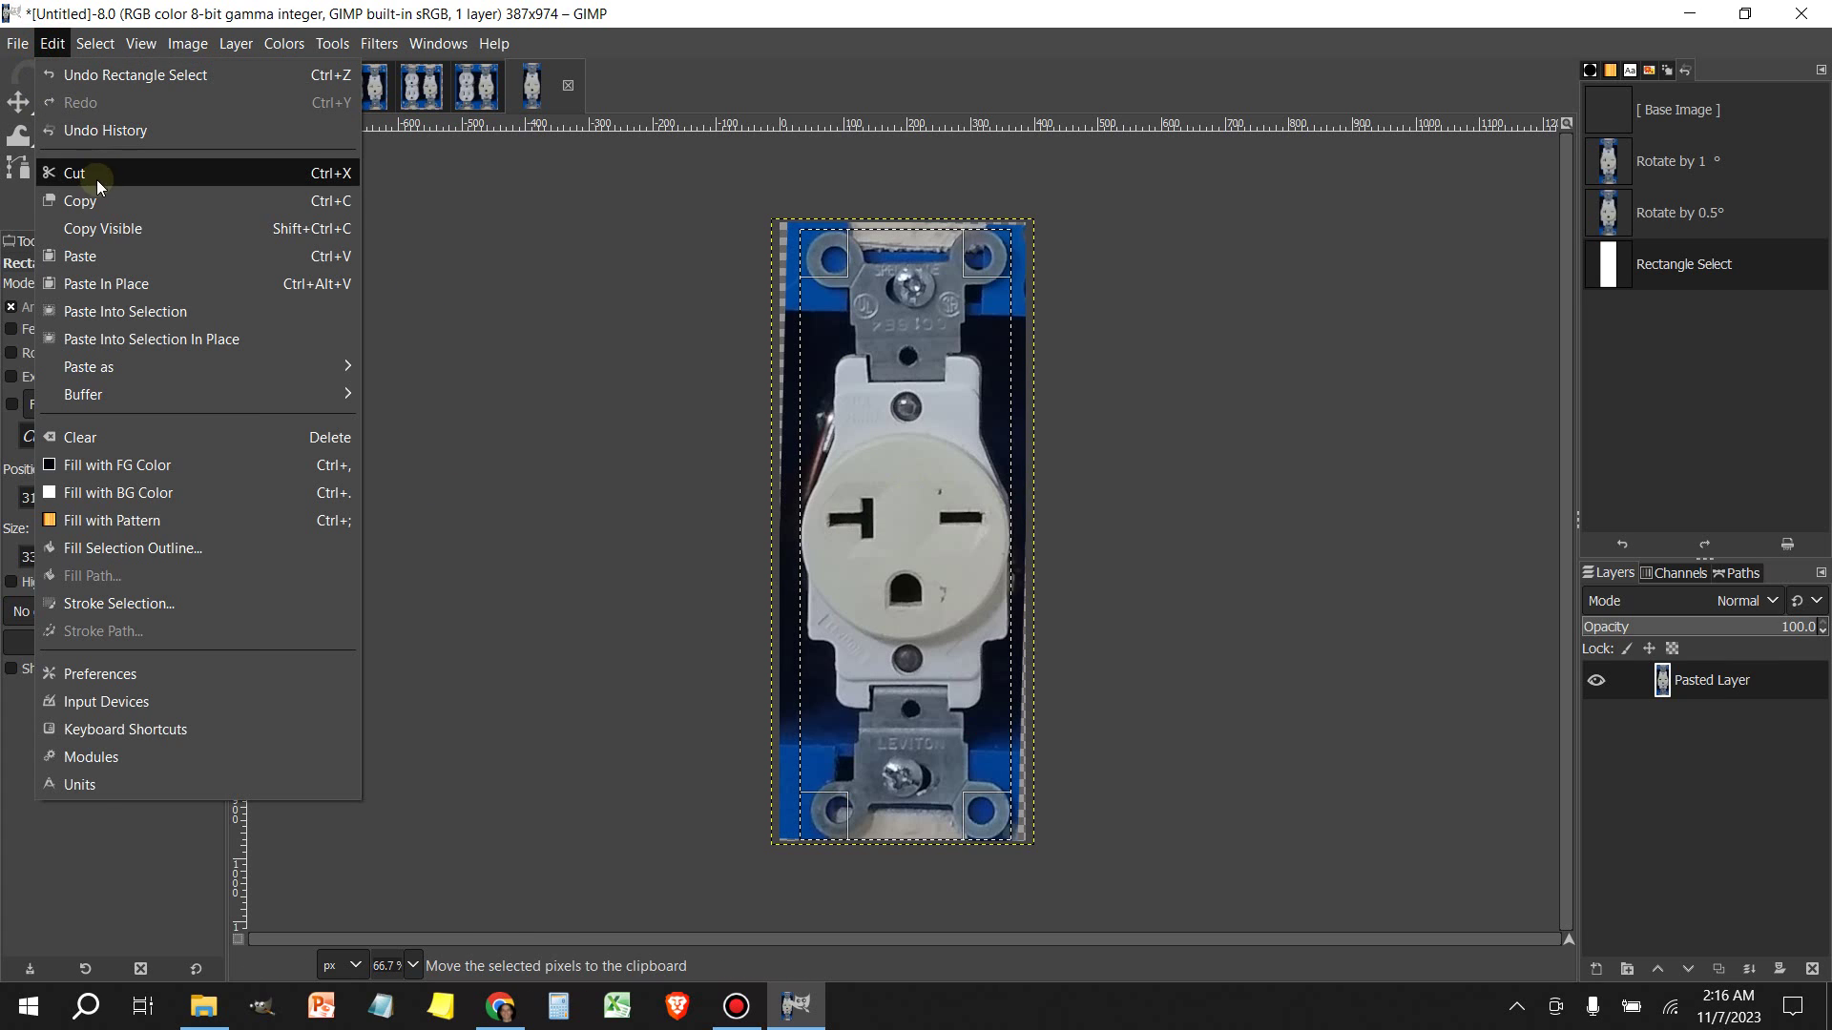
click(97, 204)
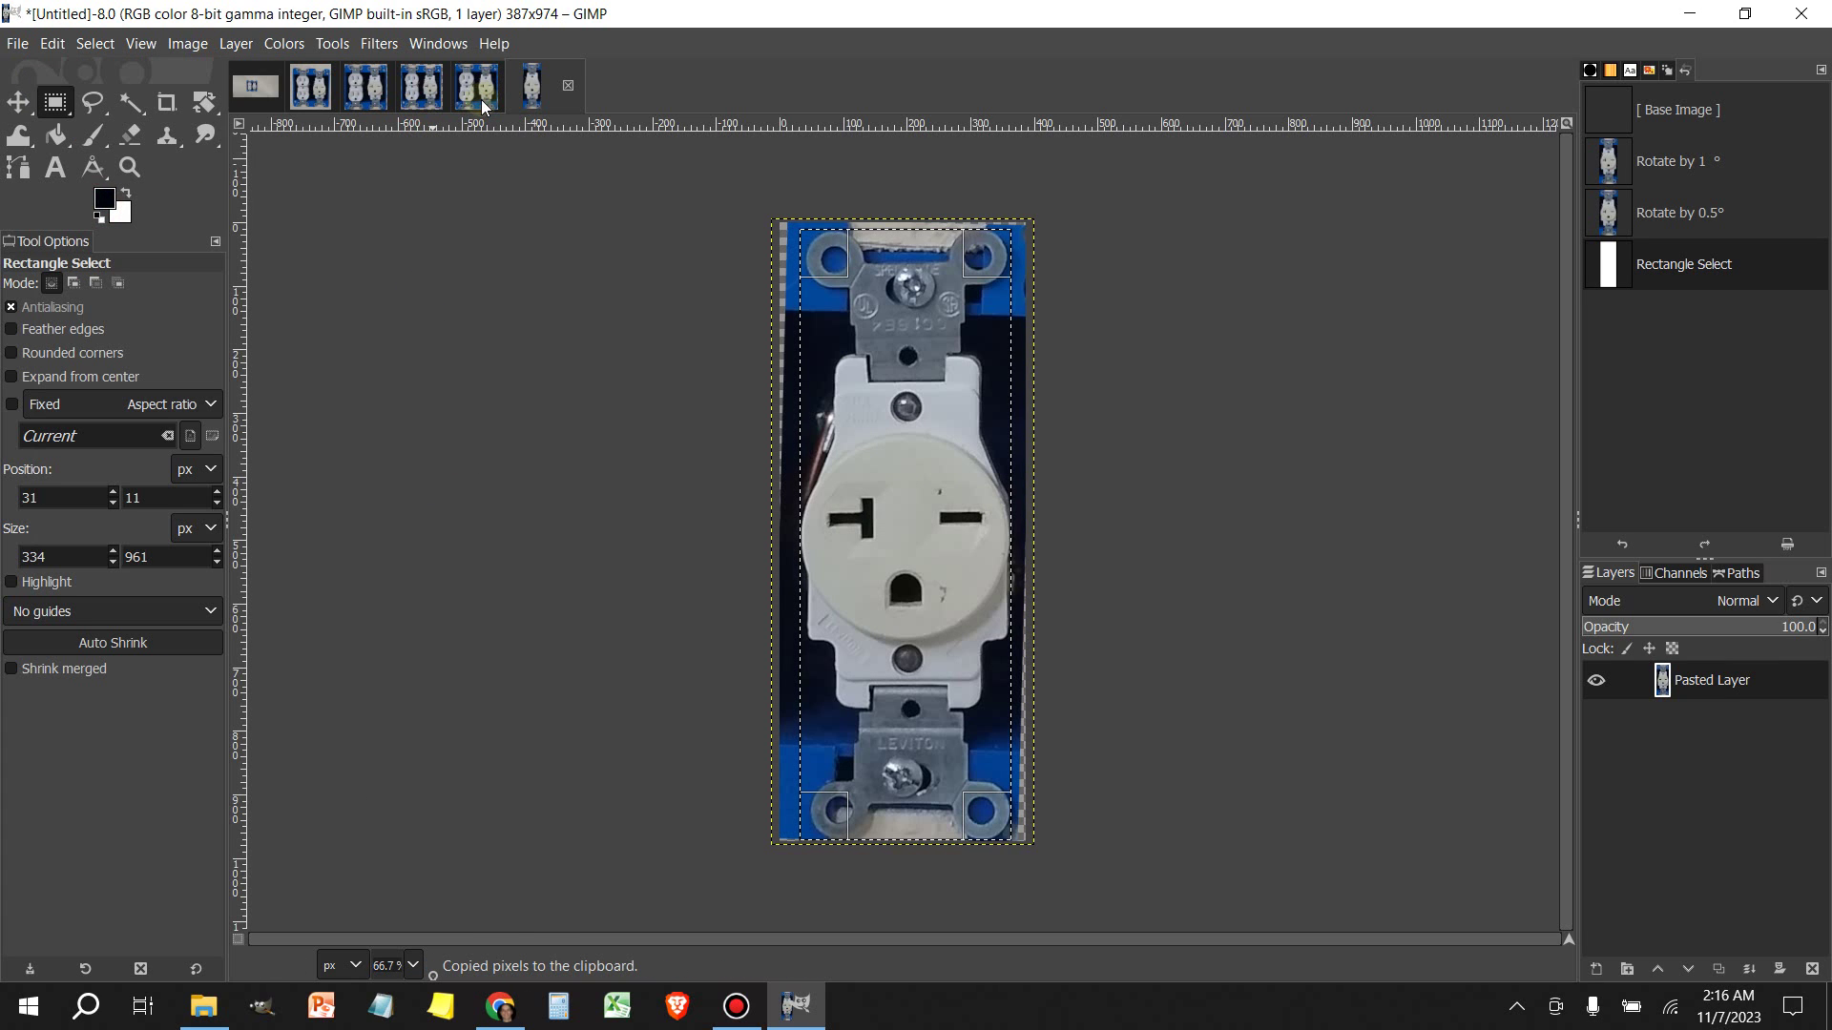
click(482, 103)
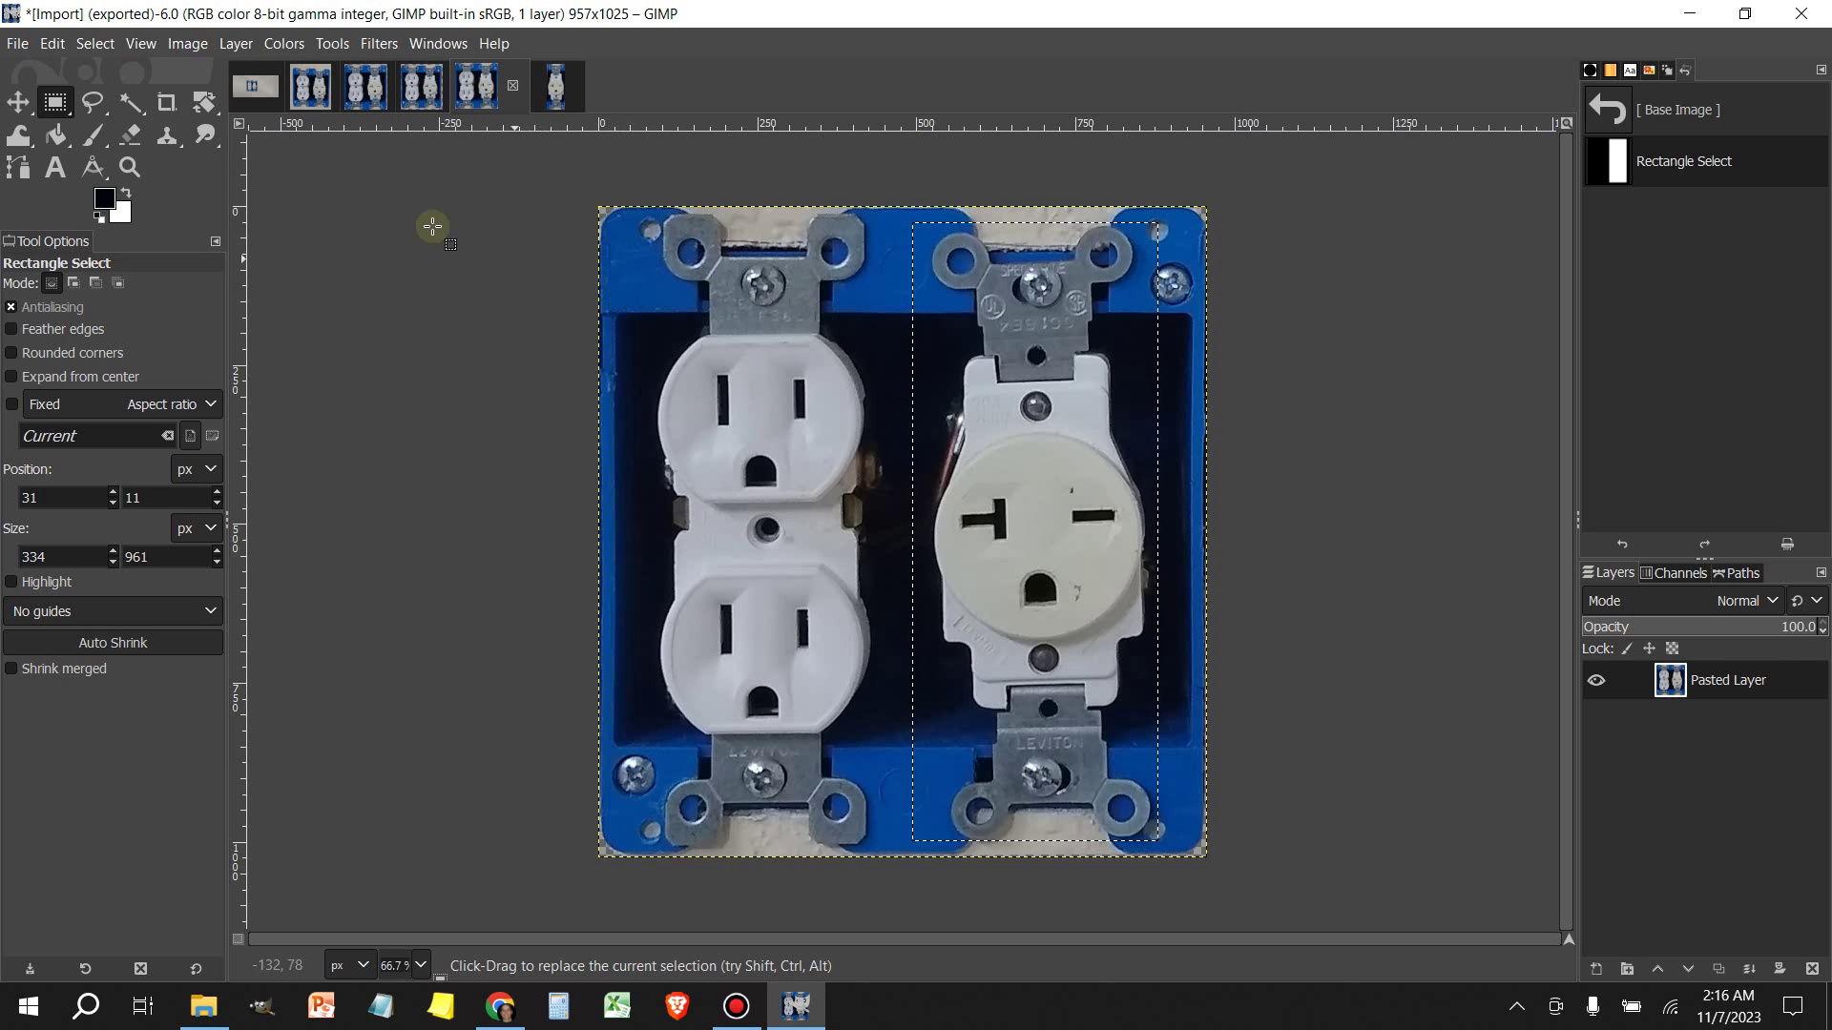
Paste the straightened outlet as a new layer and nudge it down one step
click(53, 44)
mouse_move(139, 368)
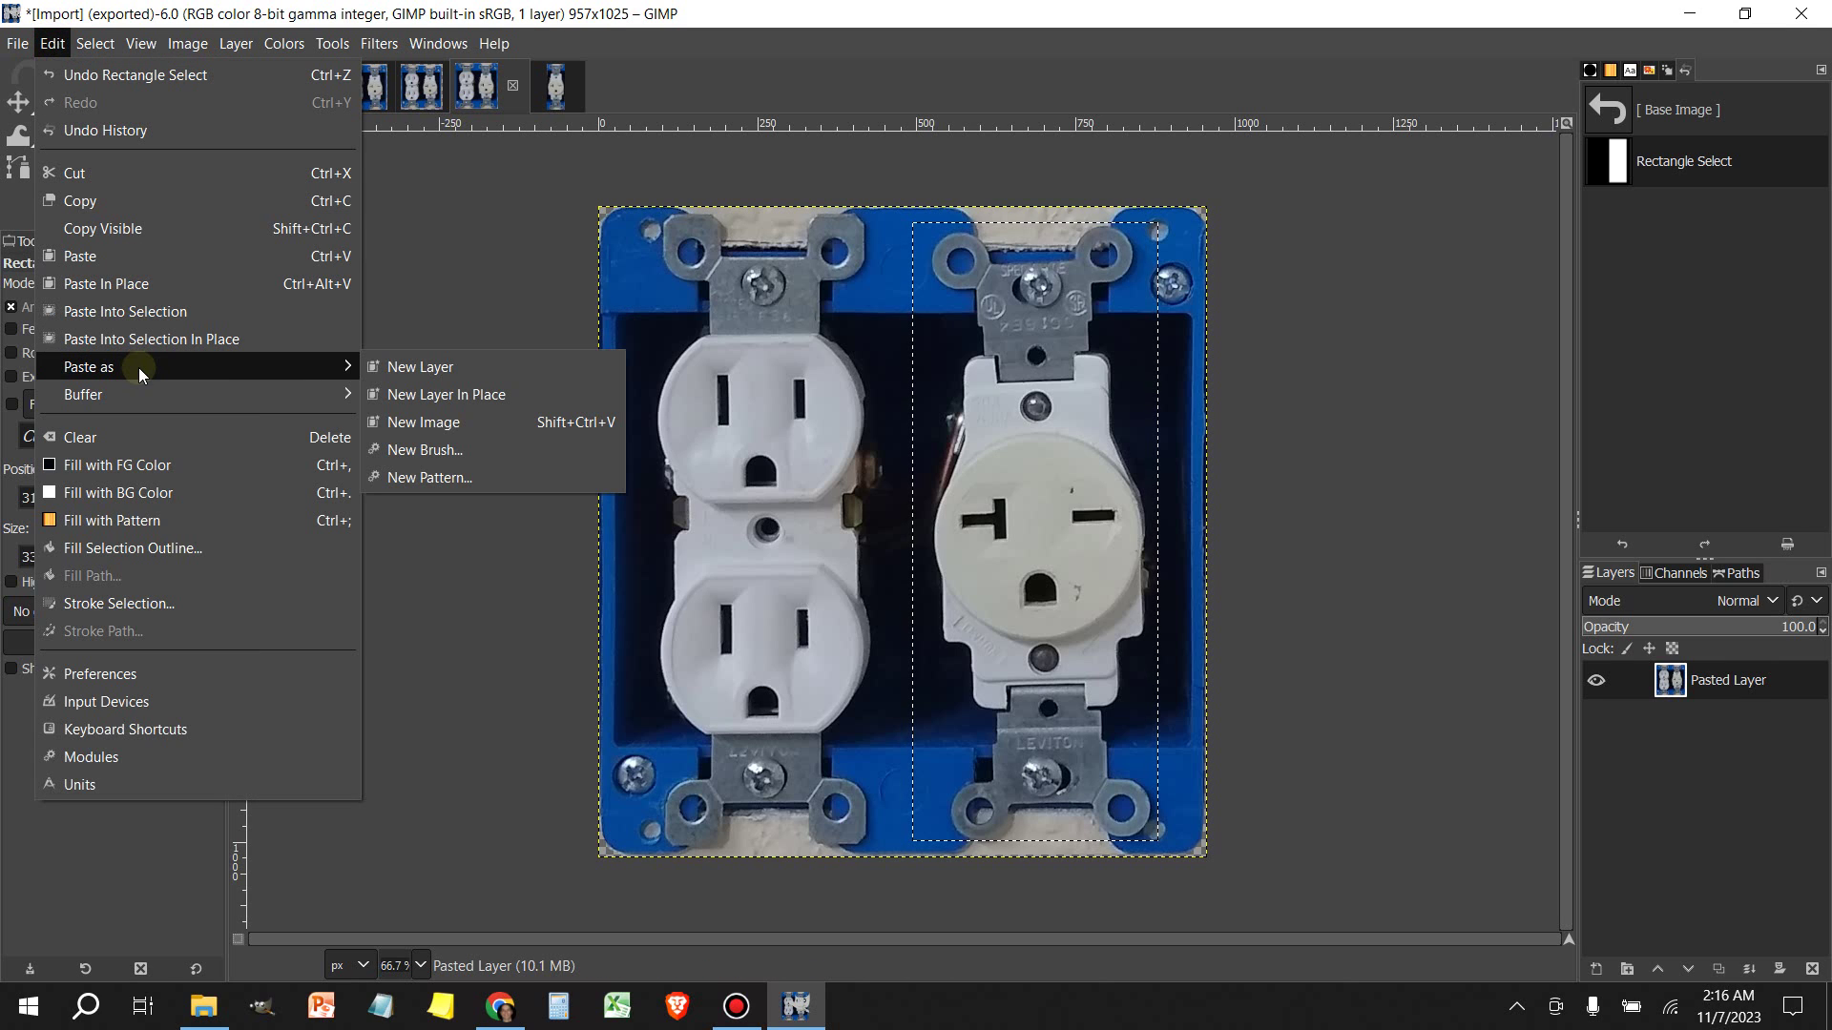
click(455, 372)
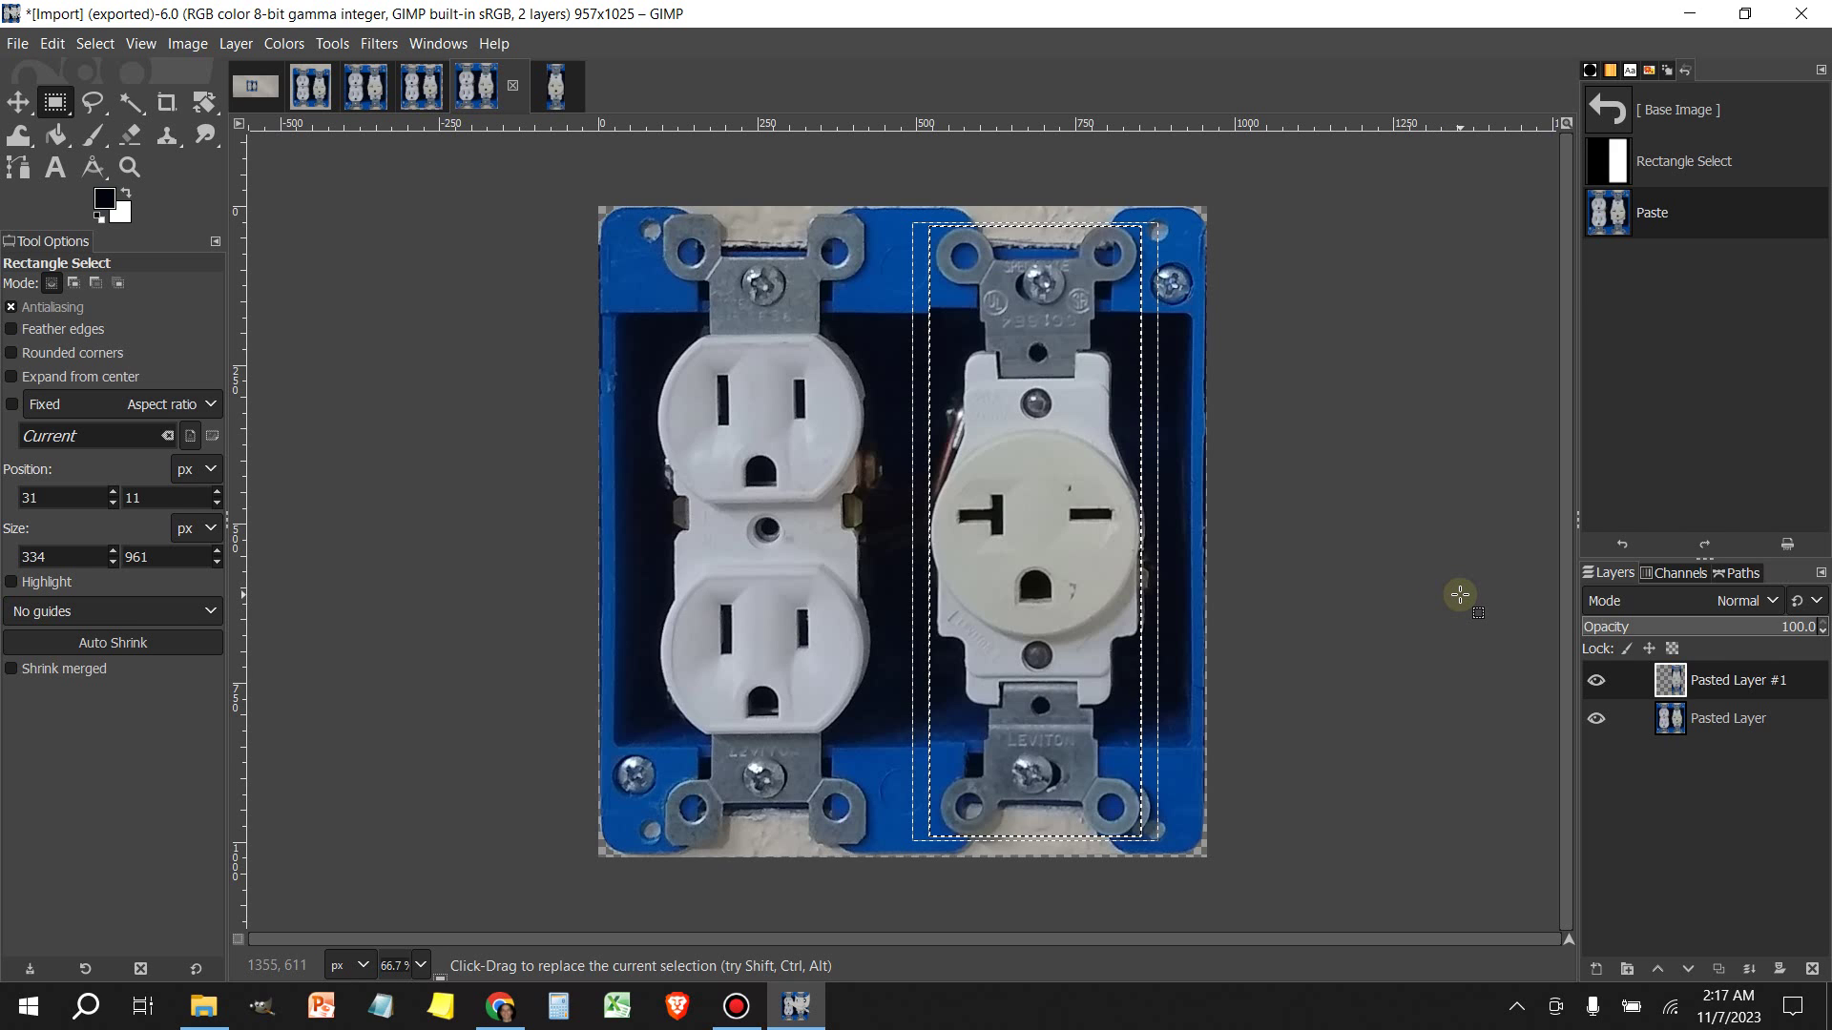
key(Down)
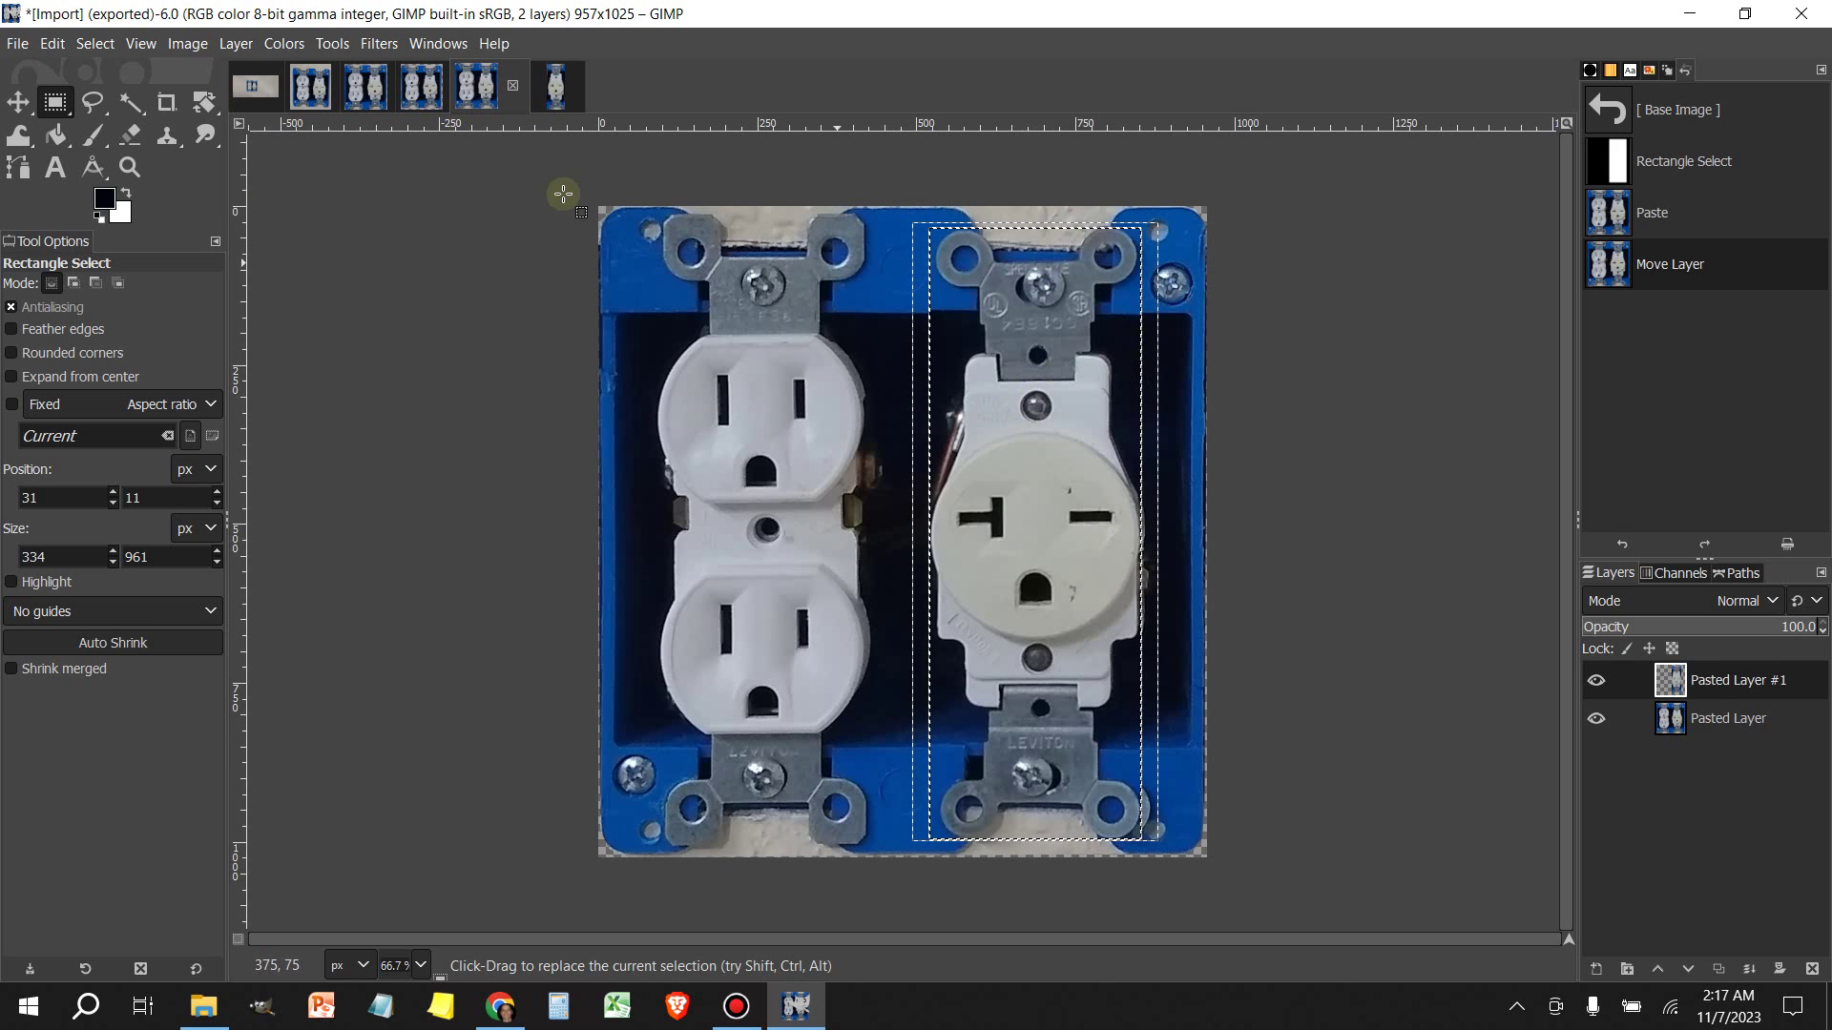
Flatten the image to a single layer and clear the selection
click(188, 44)
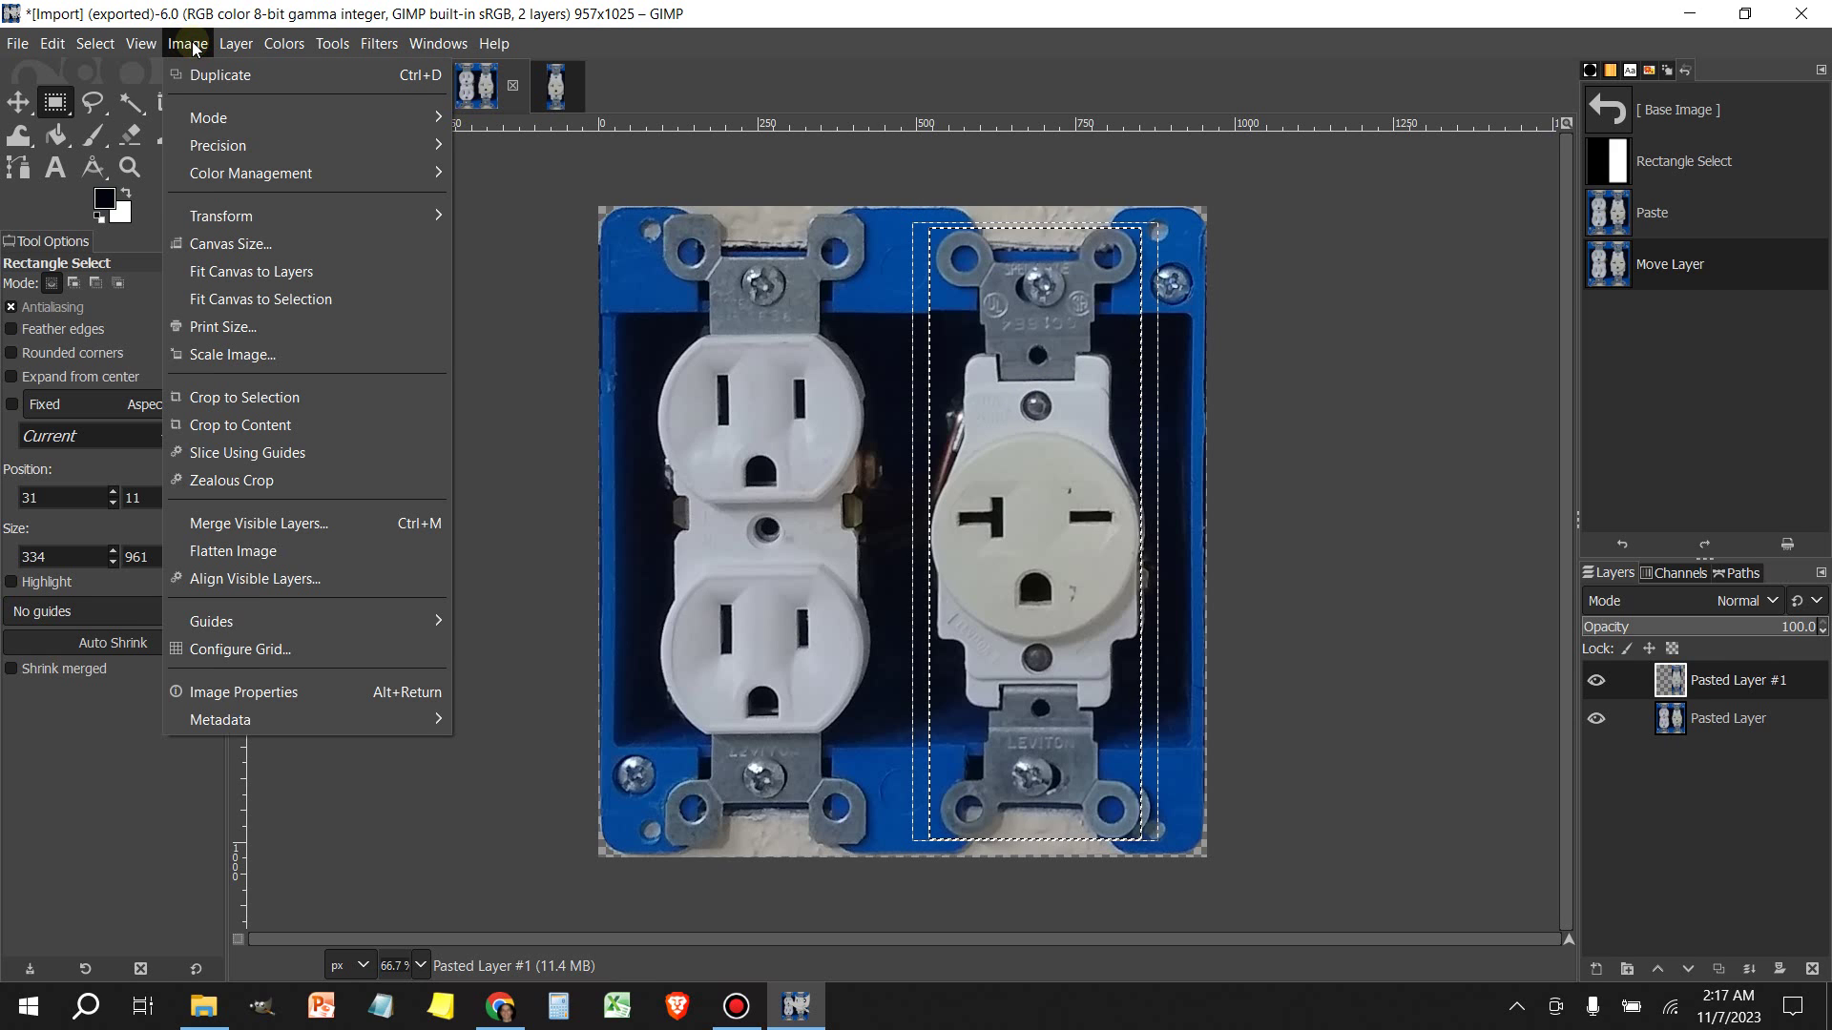
click(266, 558)
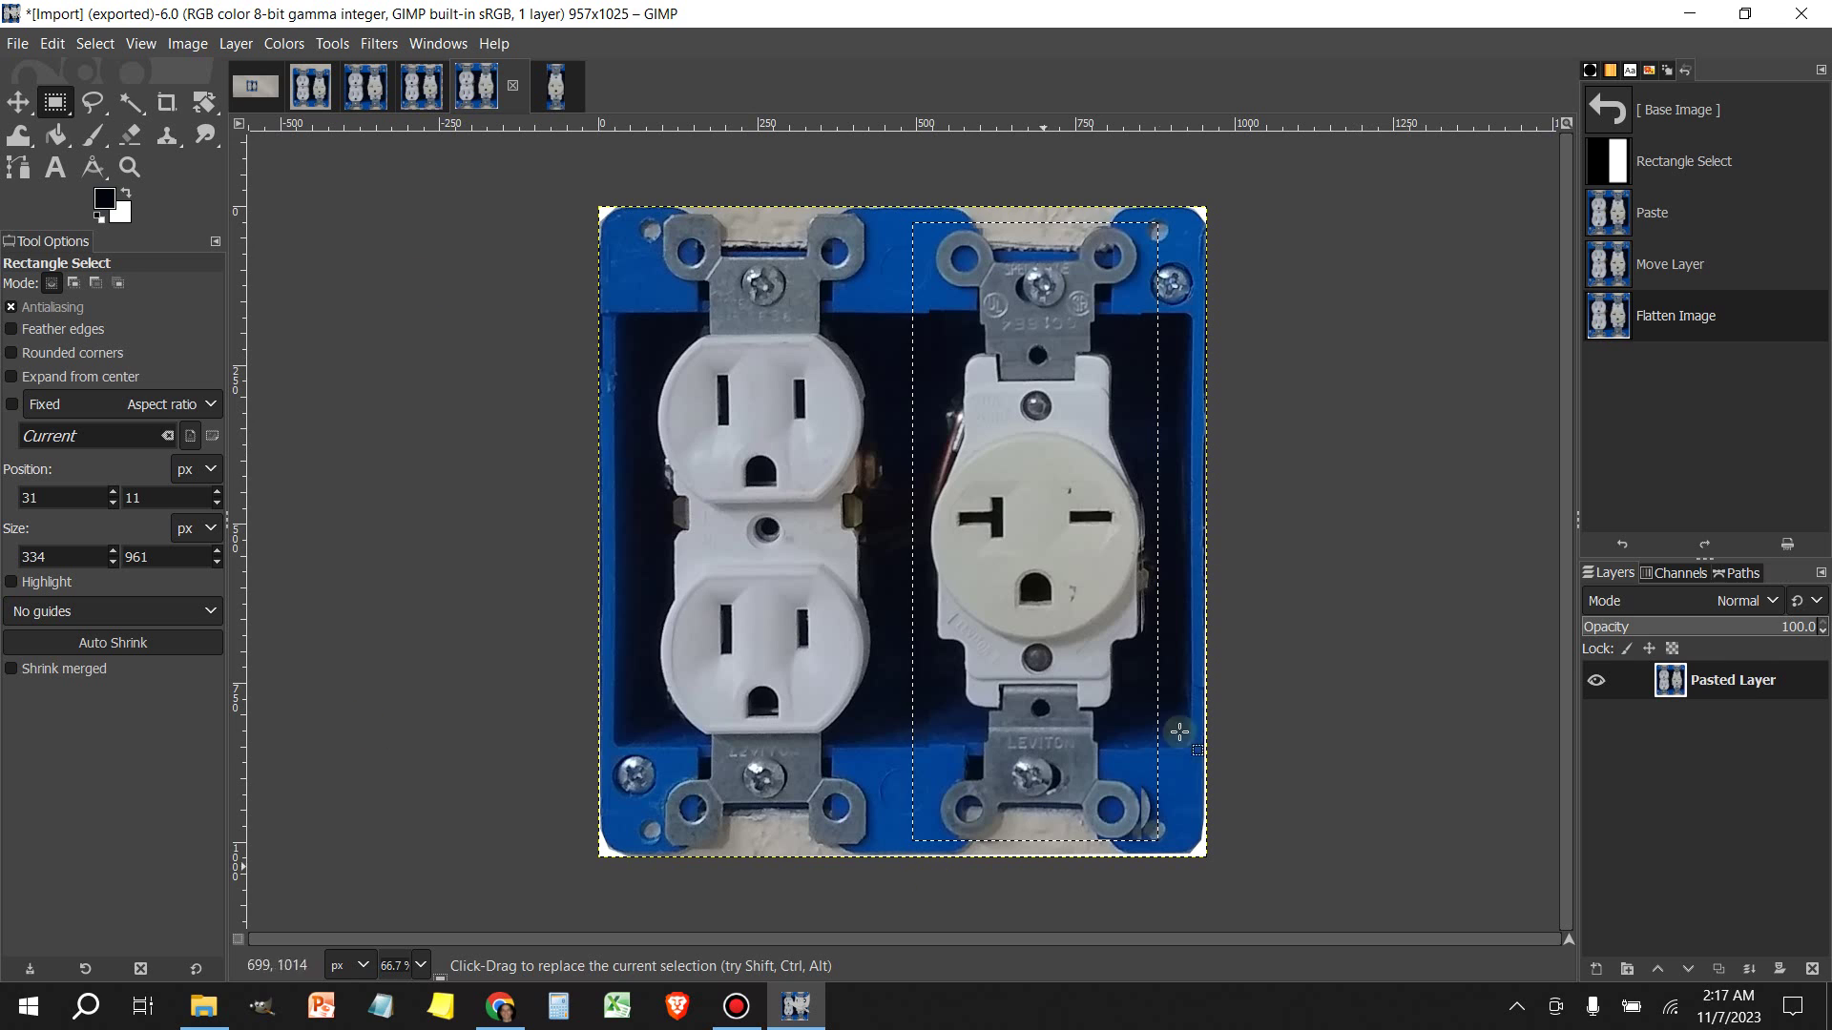
click(96, 45)
click(113, 103)
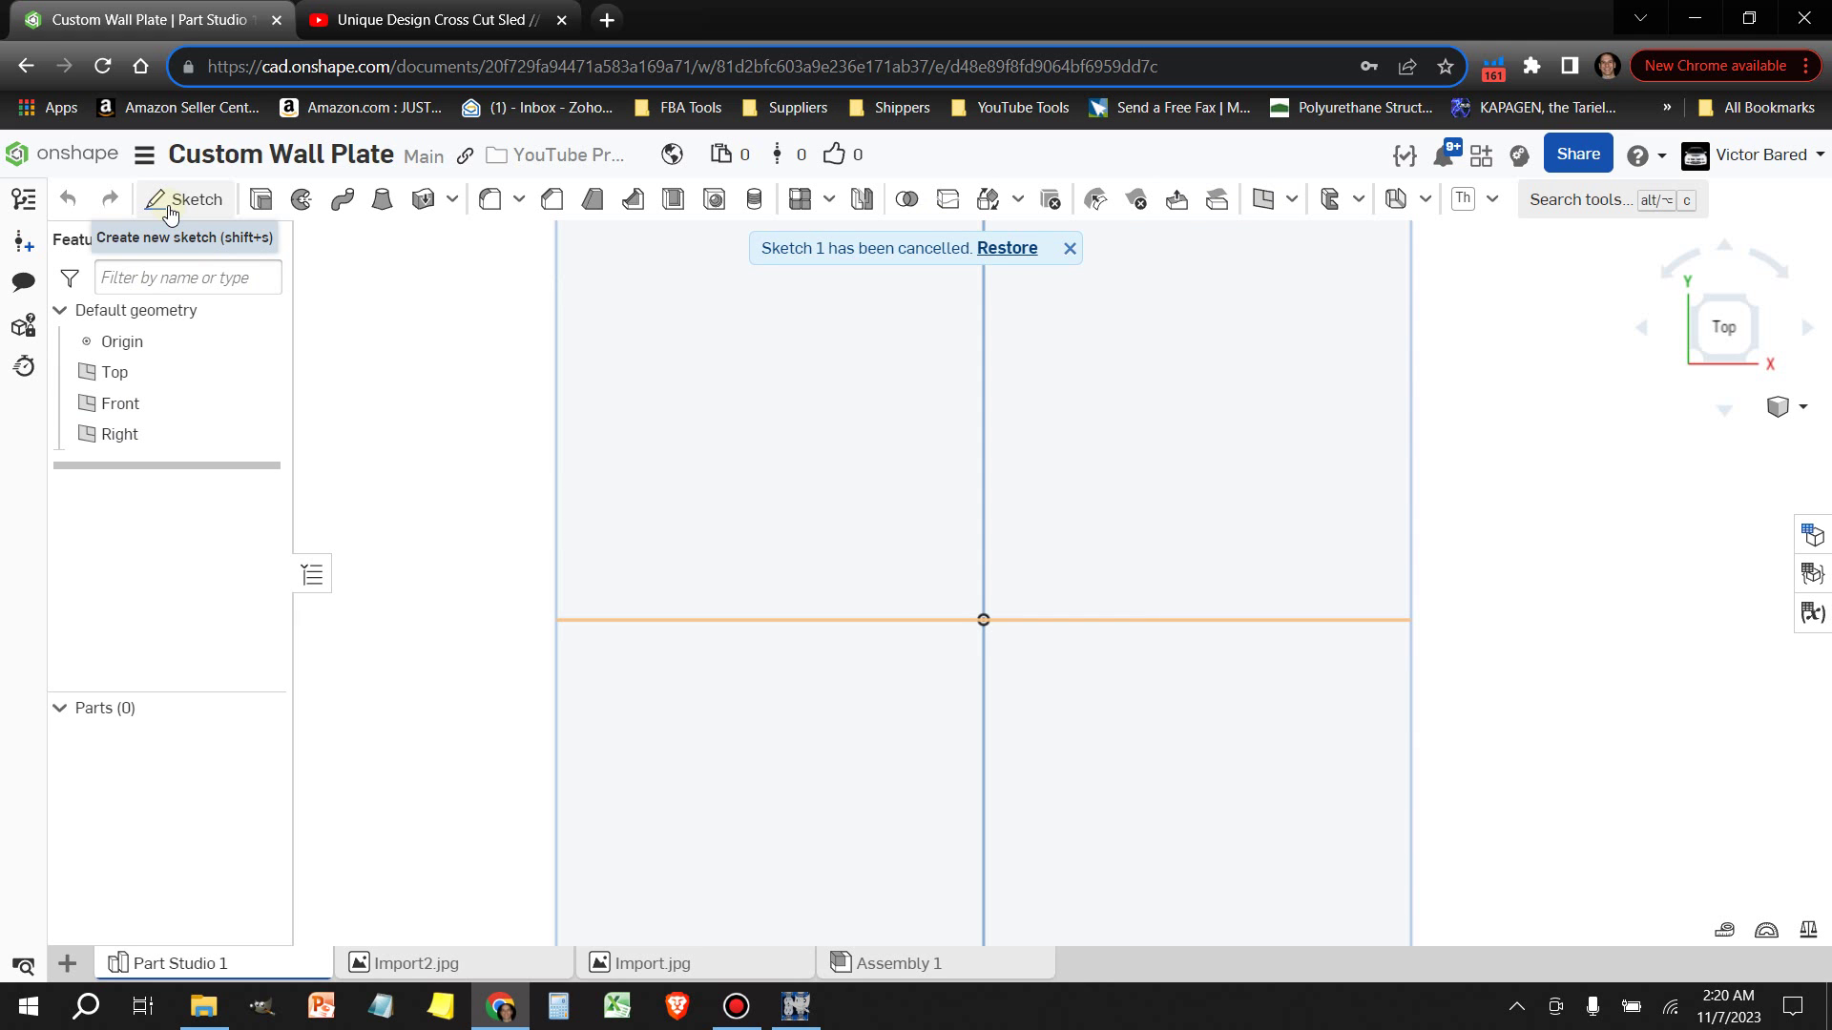
Start a Top-plane sketch and insert Import2.jpg between two corners, nudged onto the origin
click(169, 205)
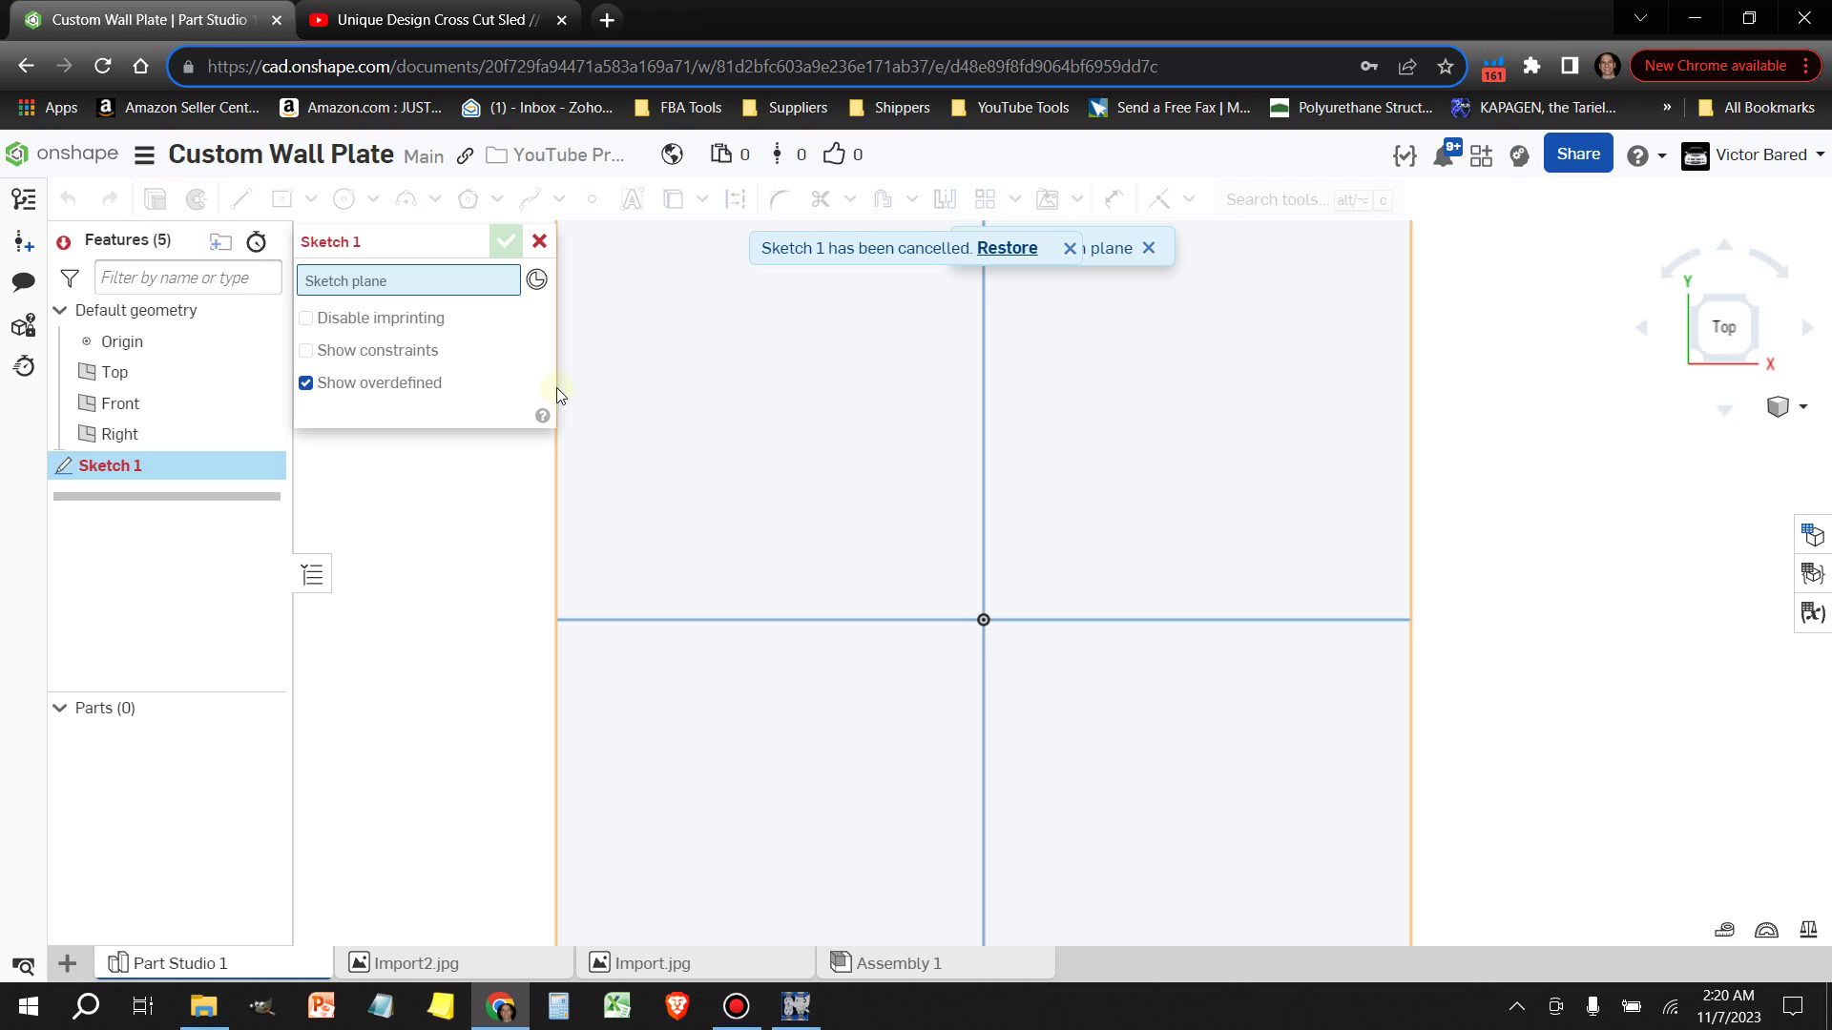
click(635, 420)
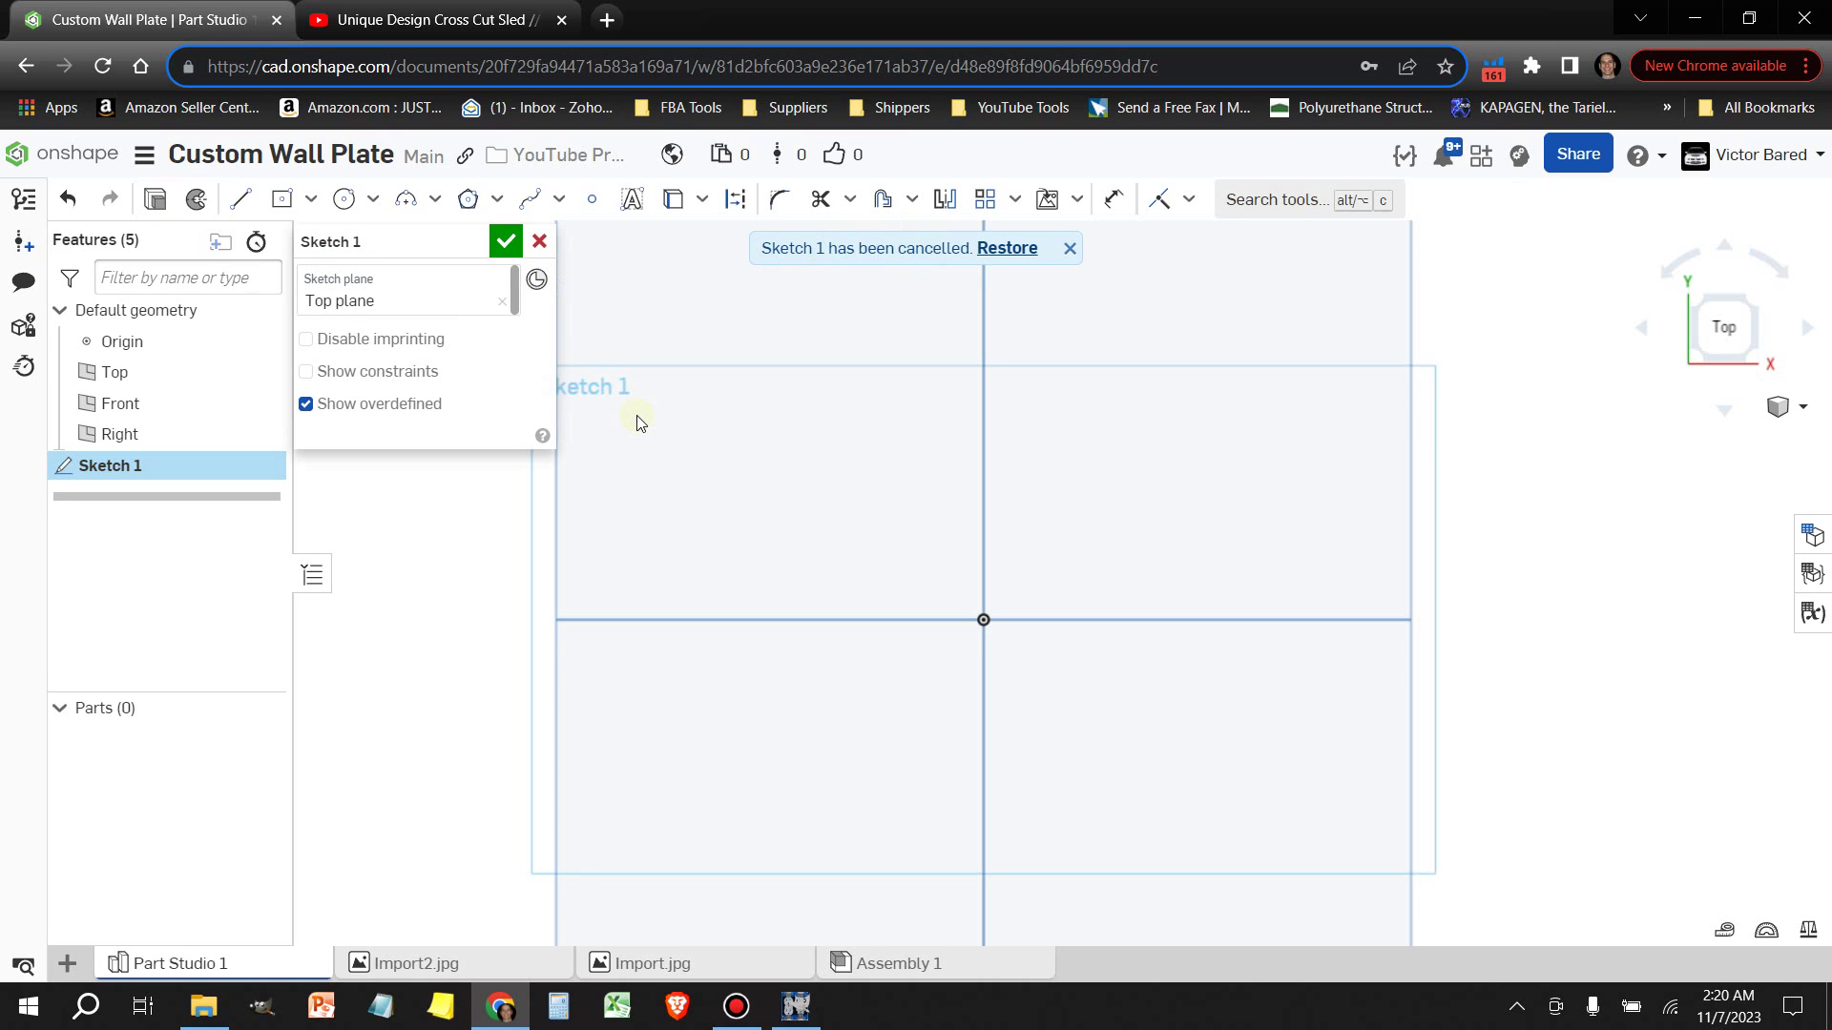
click(1043, 203)
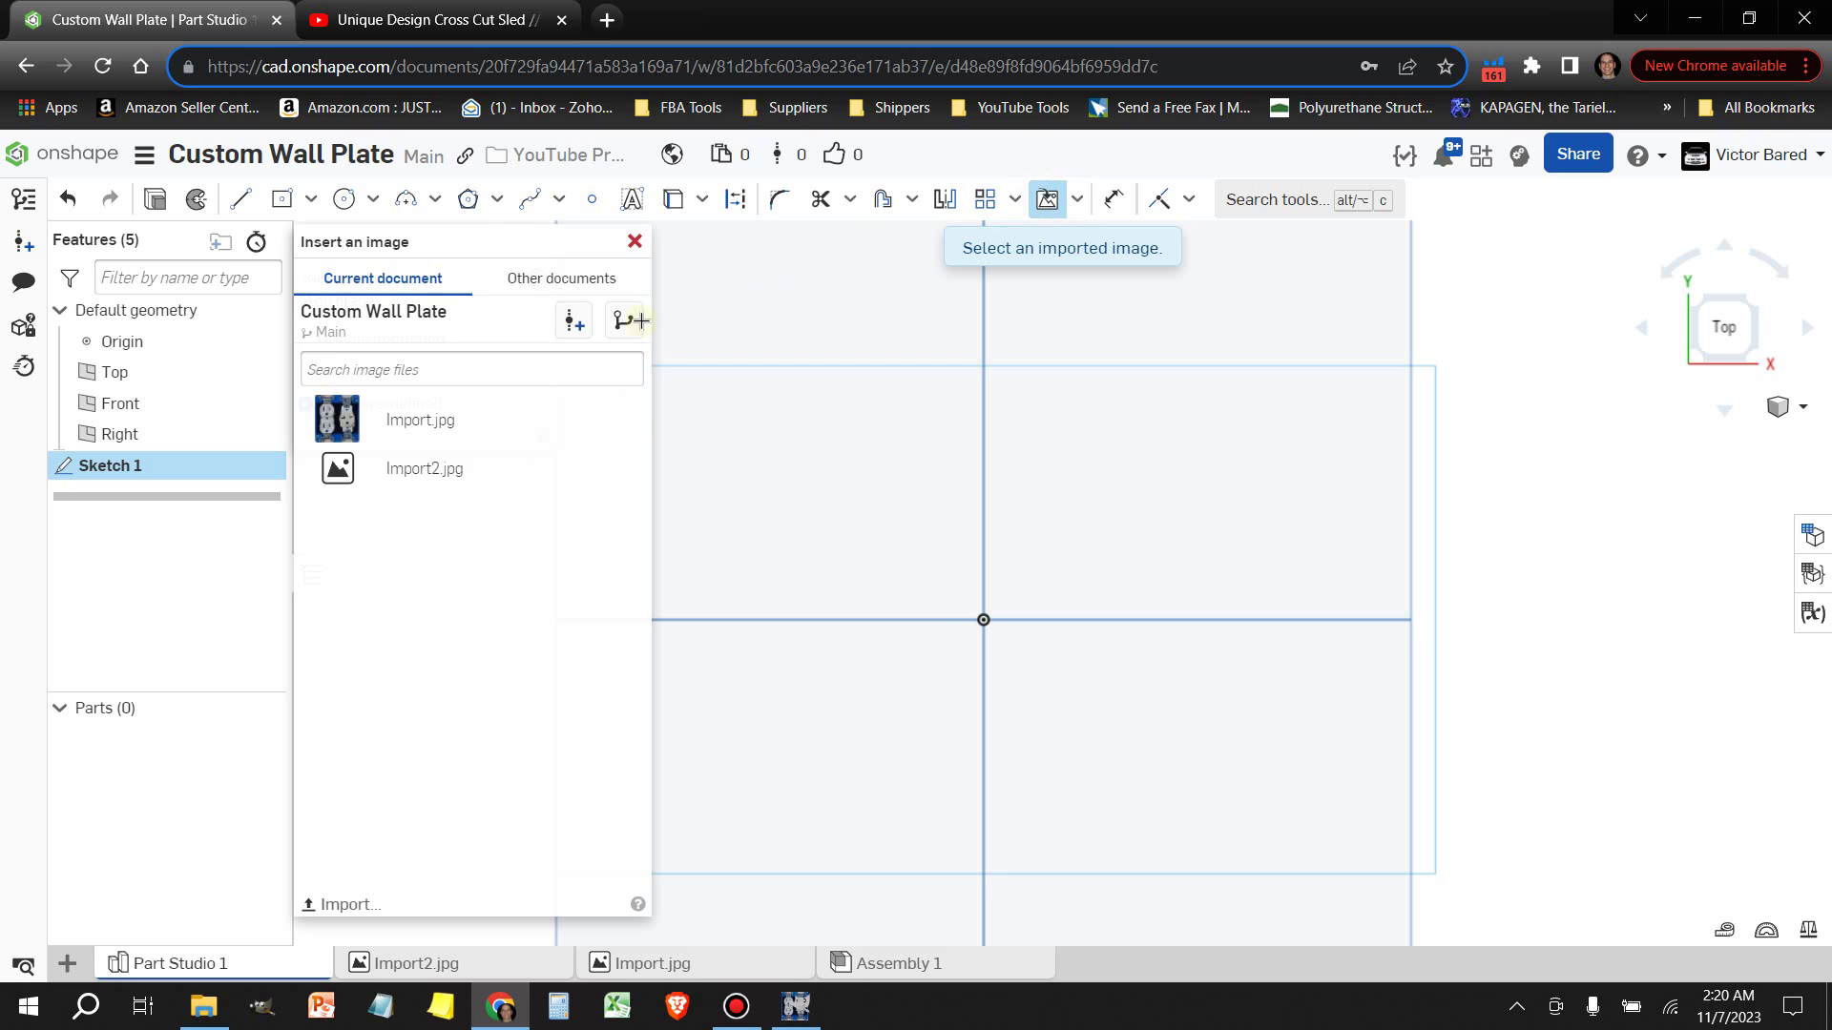
click(398, 470)
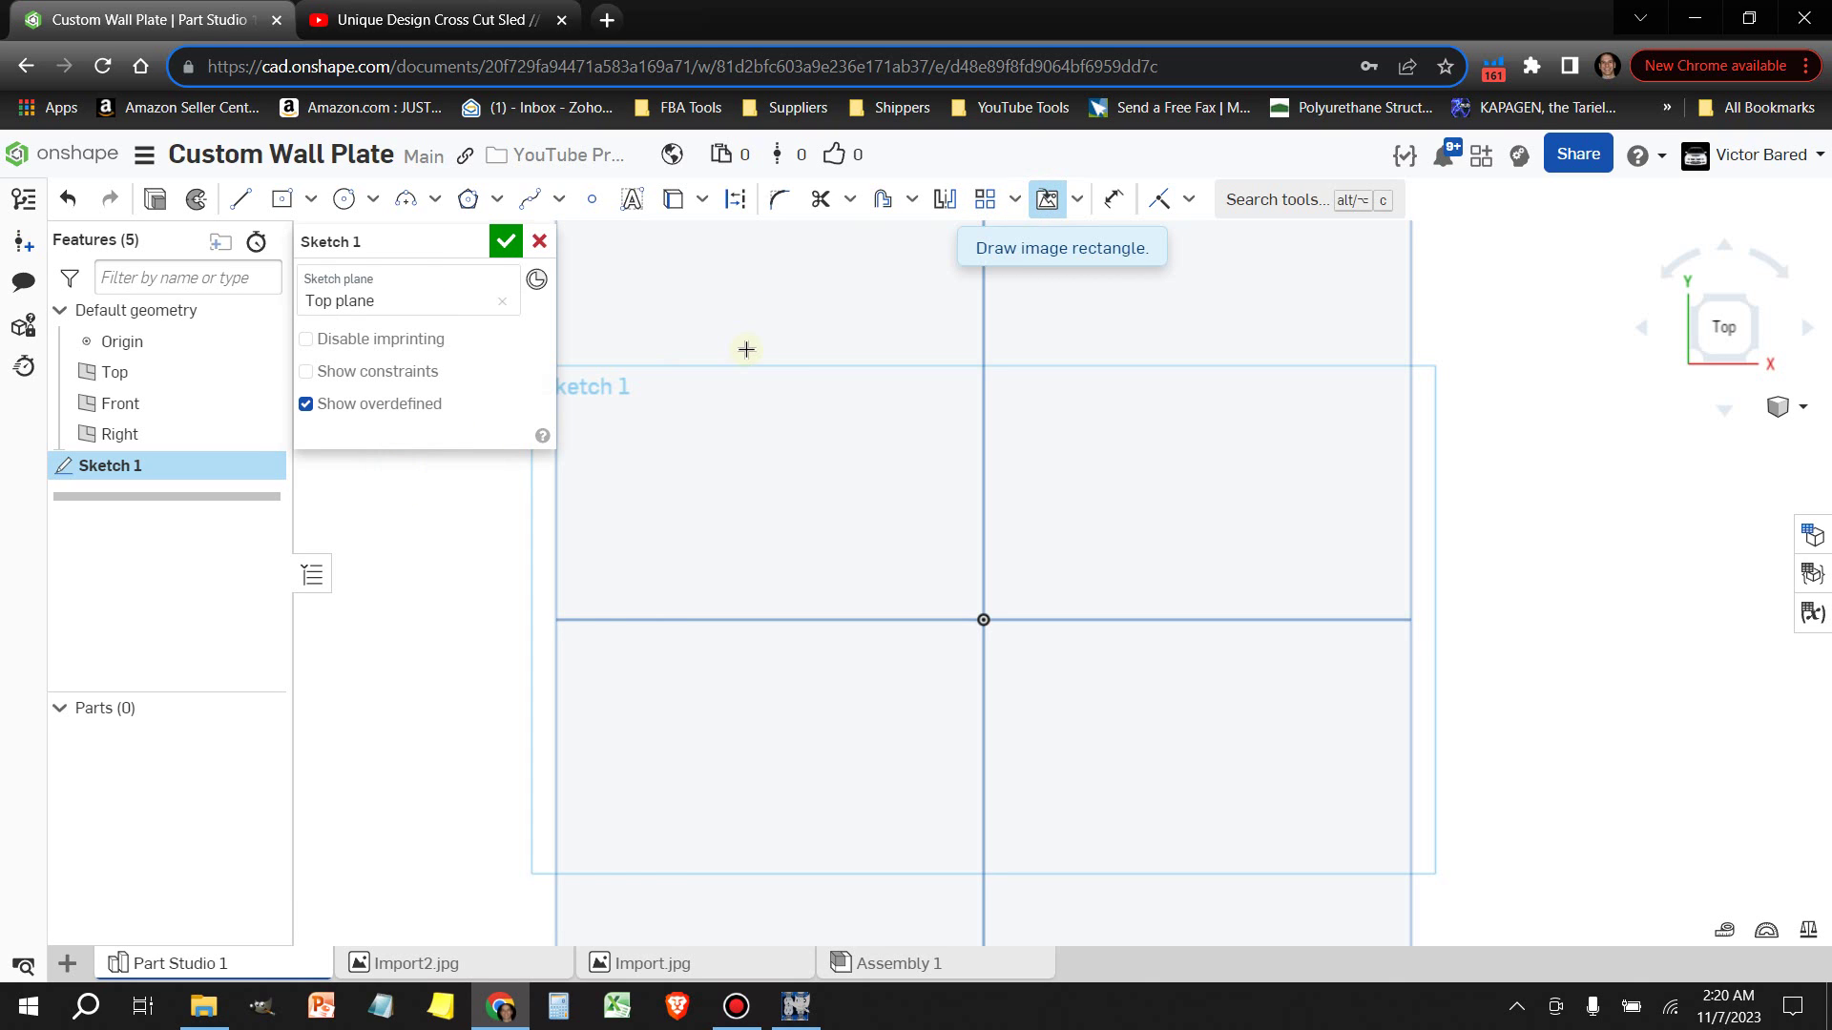
click(699, 320)
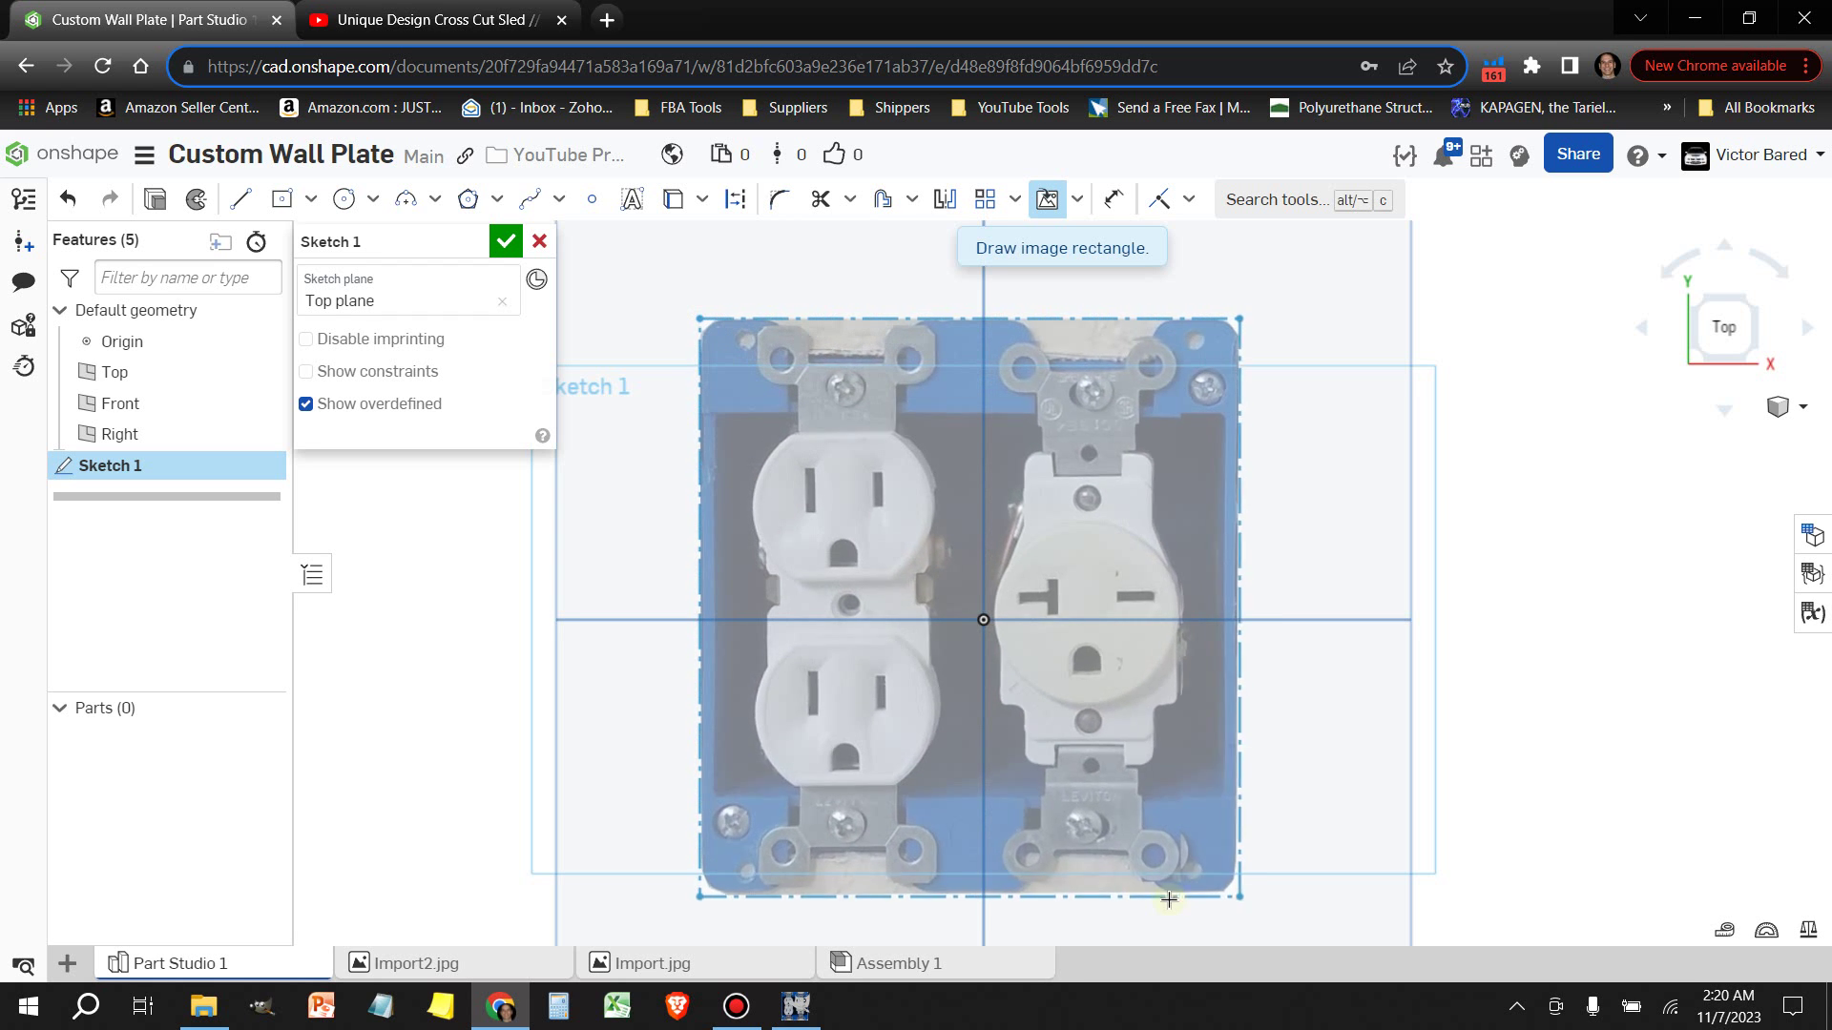
click(1180, 926)
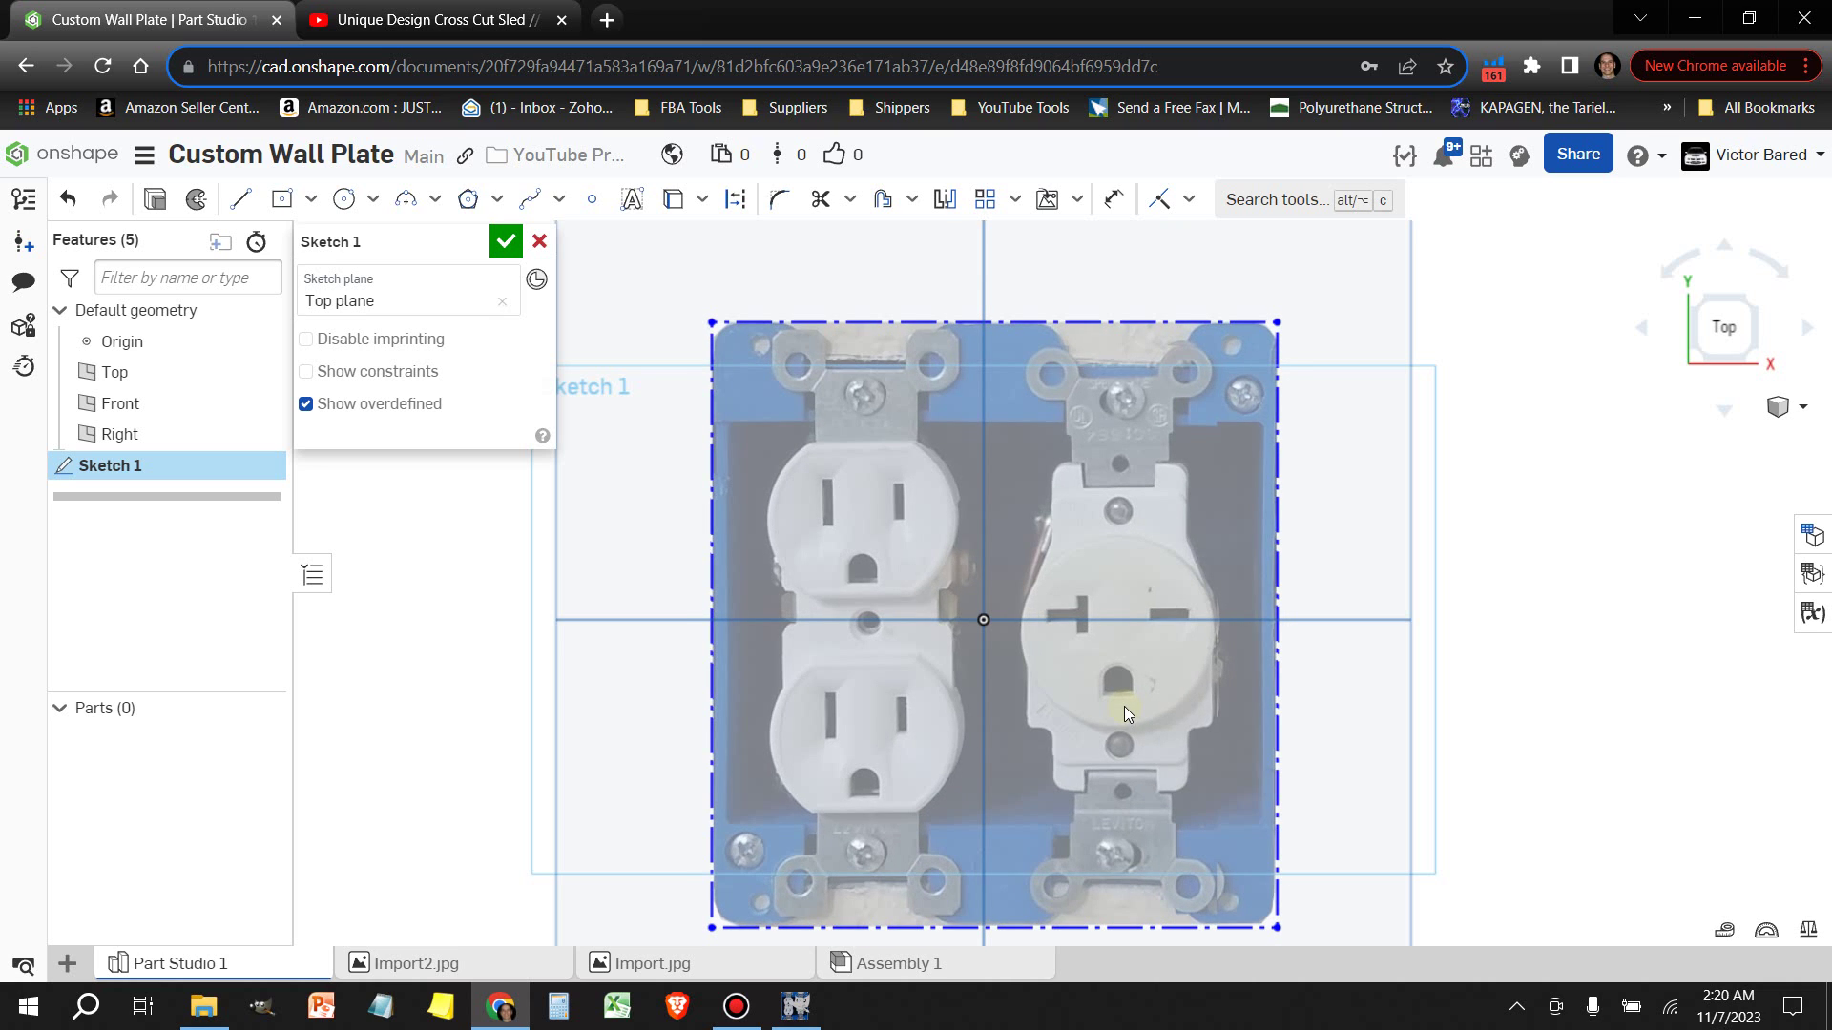
drag(1124, 707, 1126, 704)
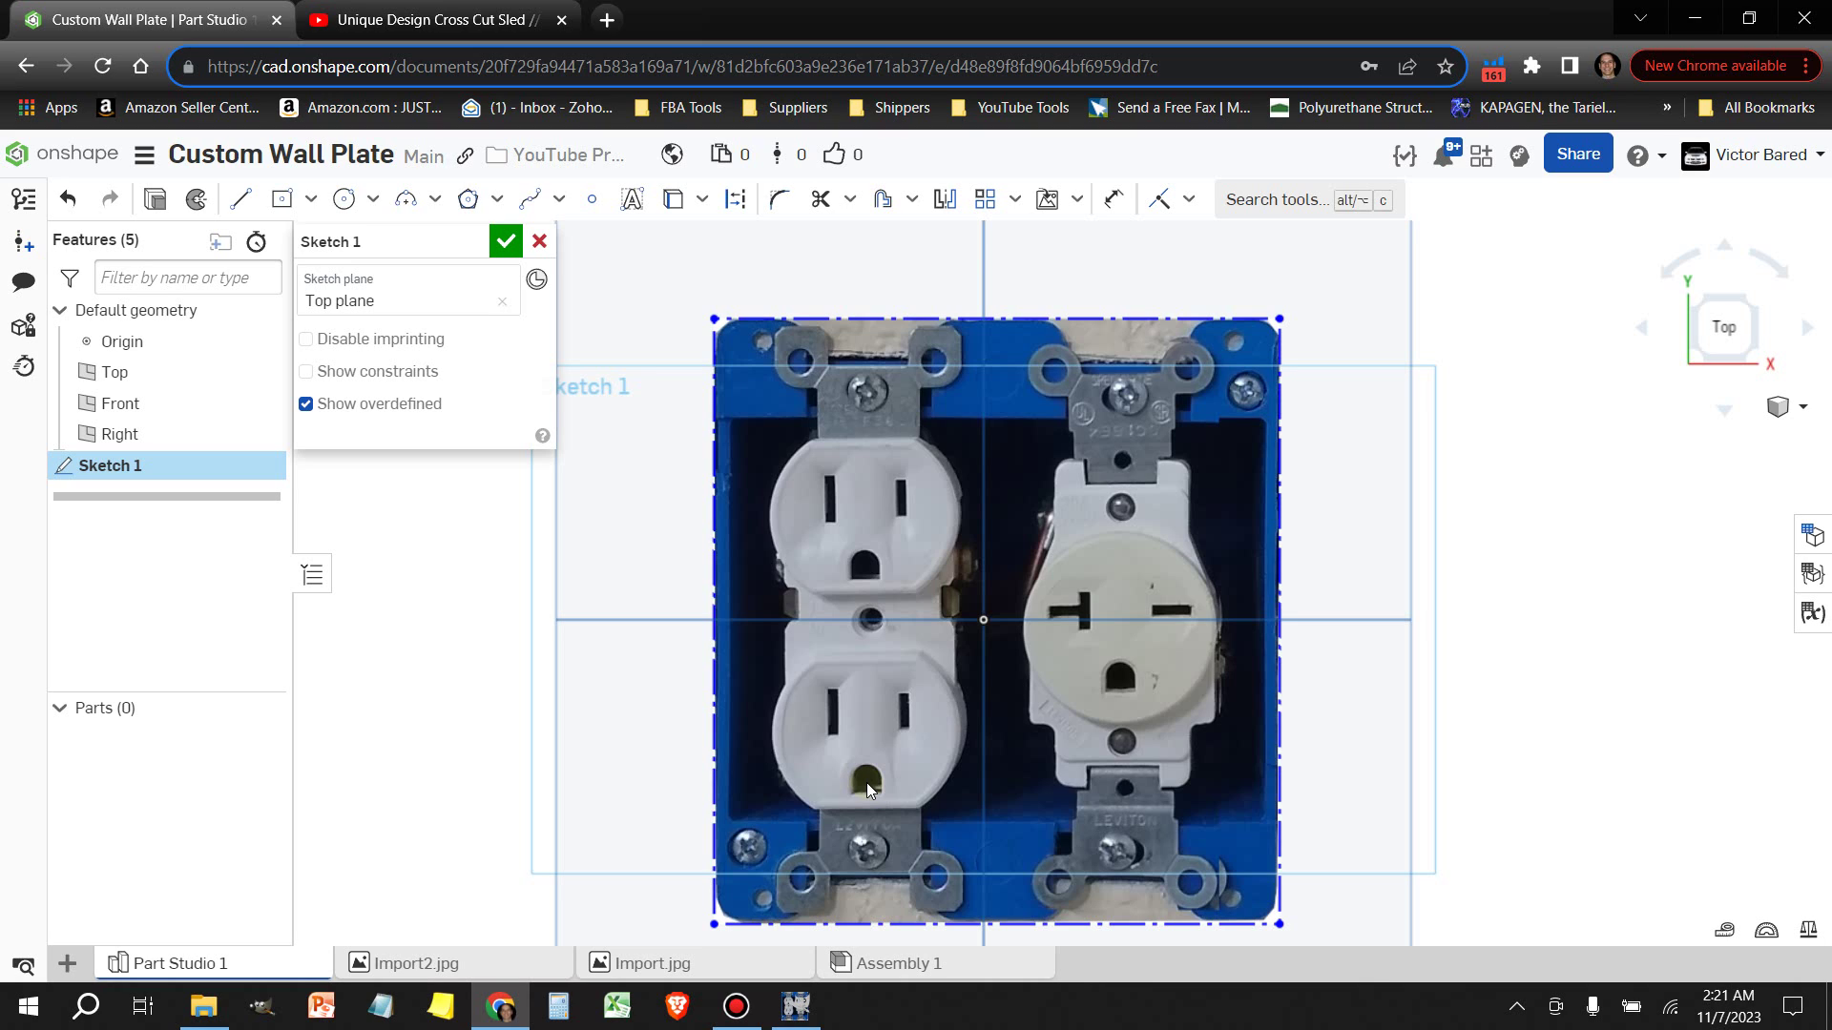
Draw a vertical line from the upper outlet's ground hole to the lower one's
click(243, 216)
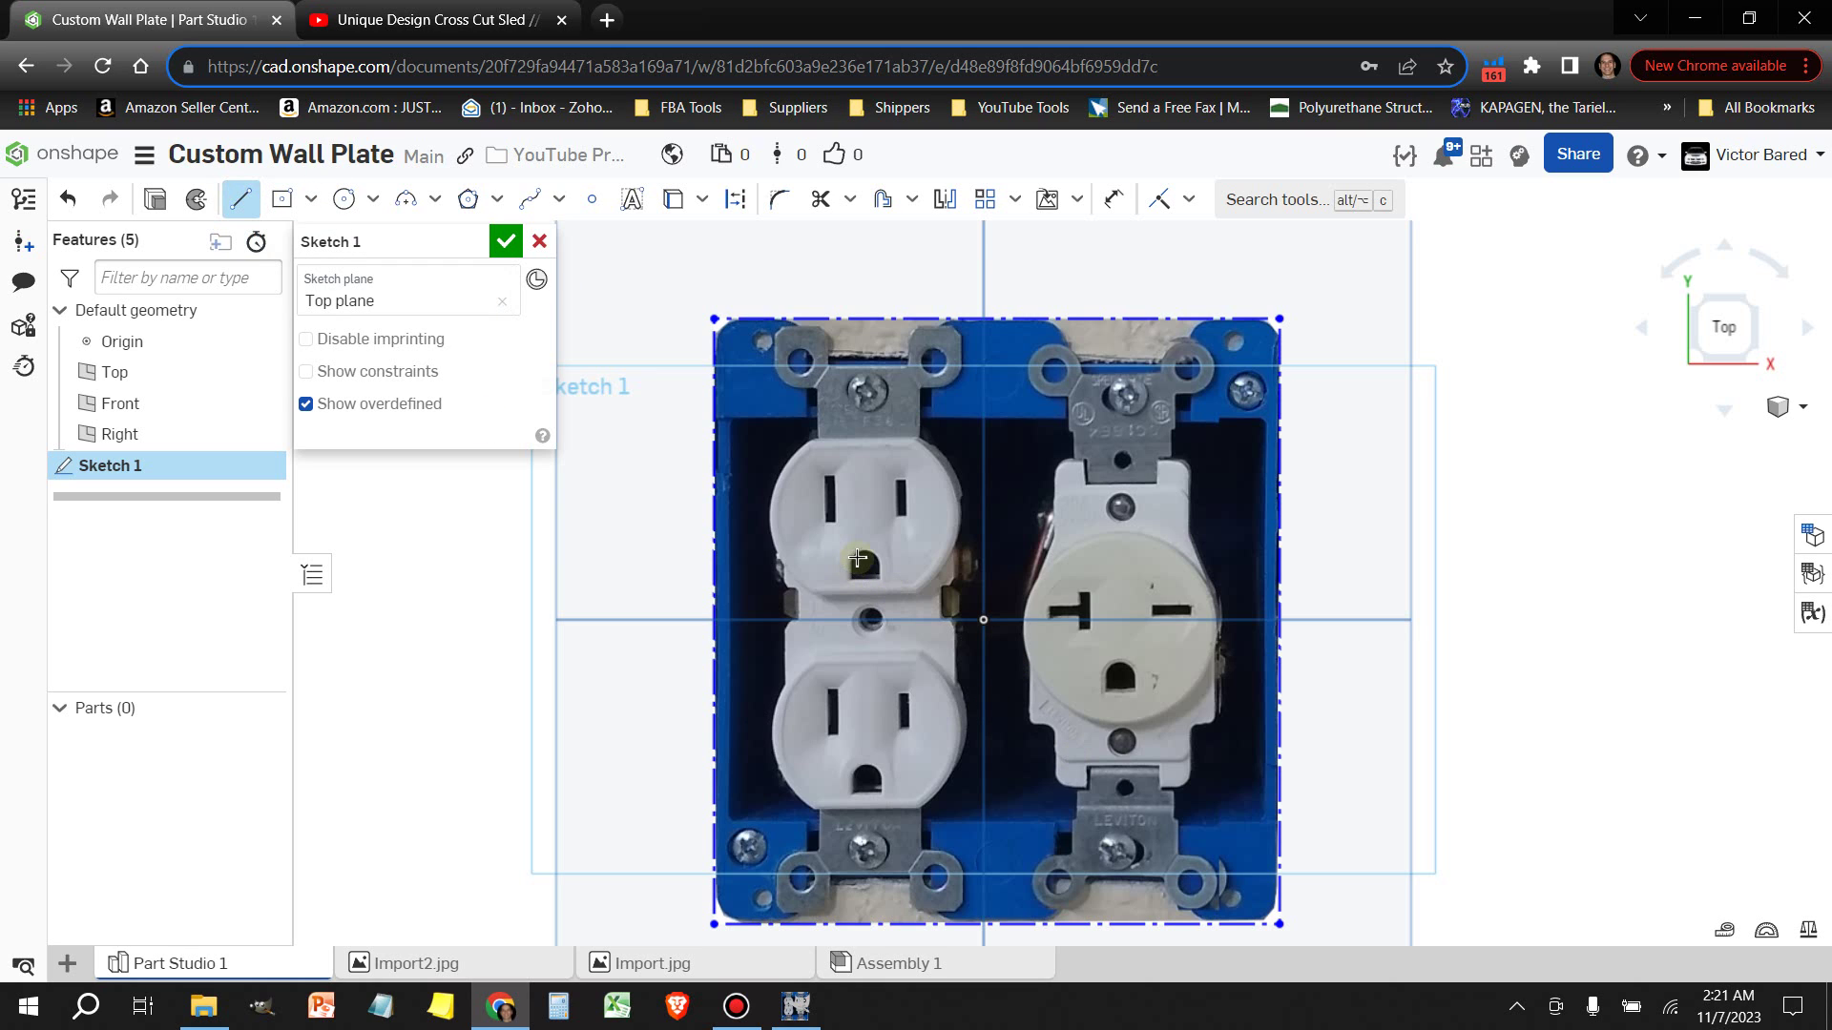
scroll(864, 553, up, 5)
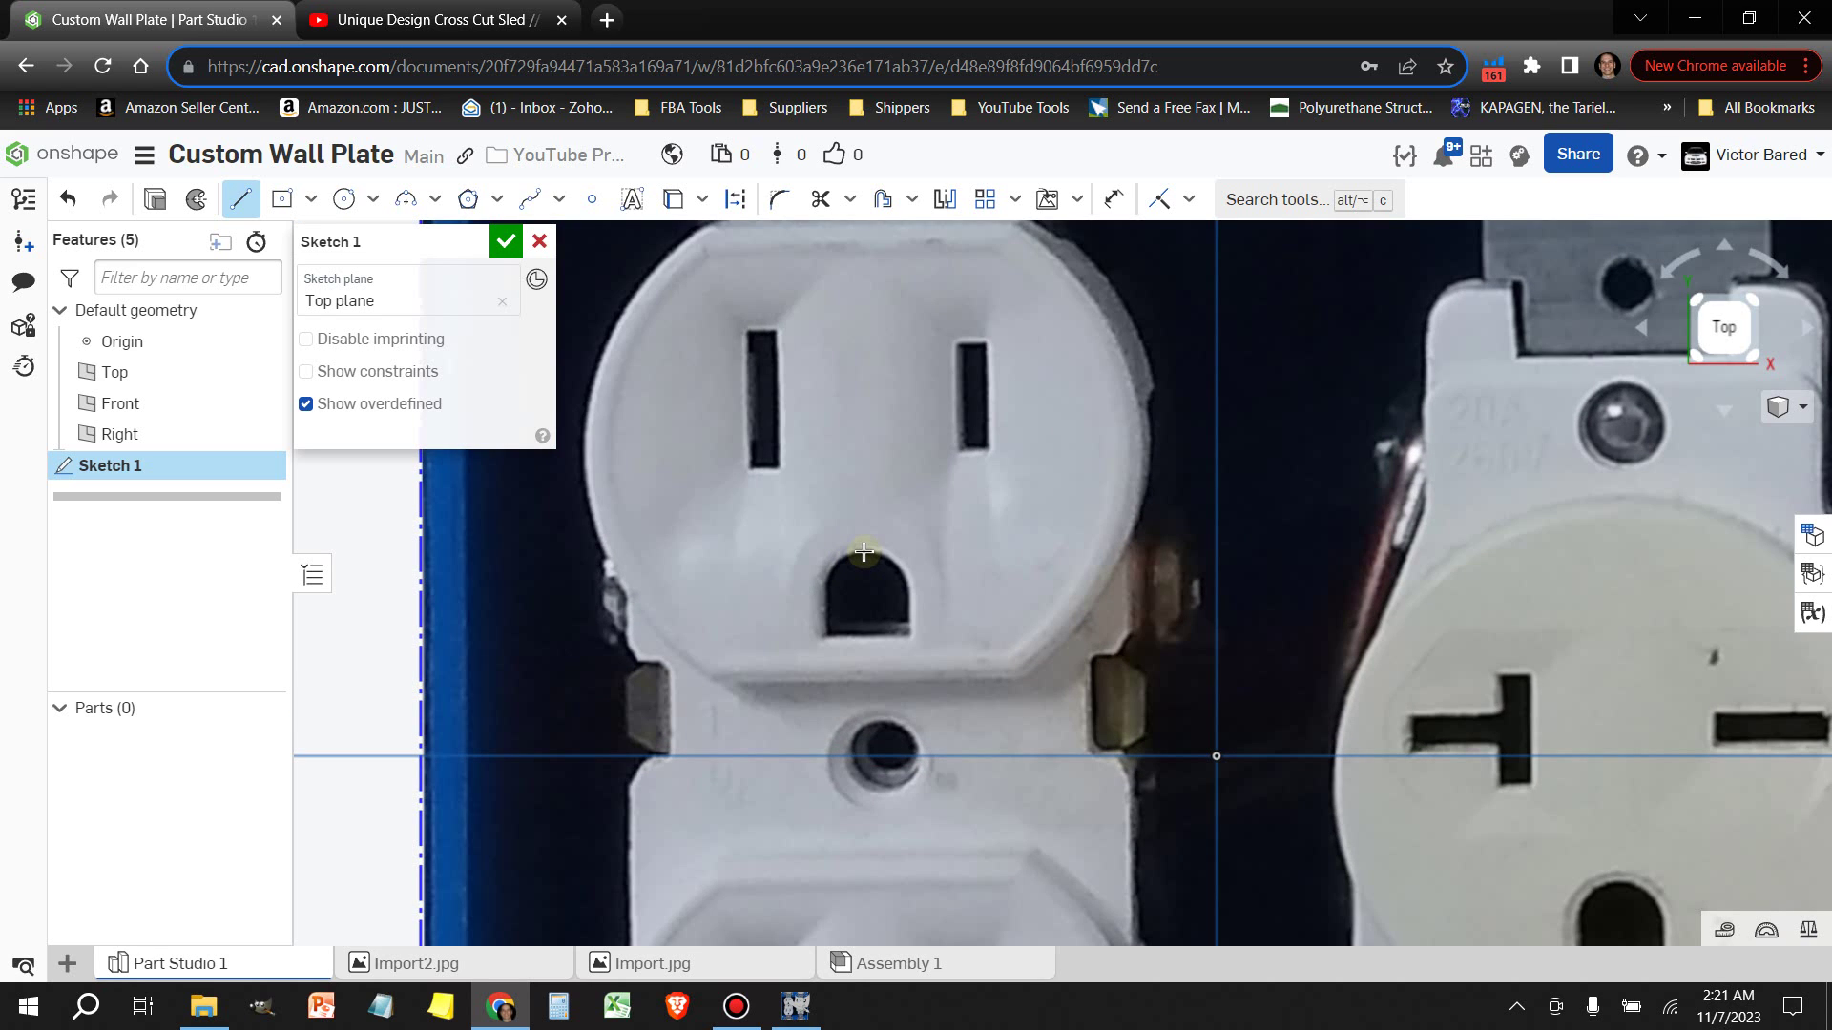
click(865, 550)
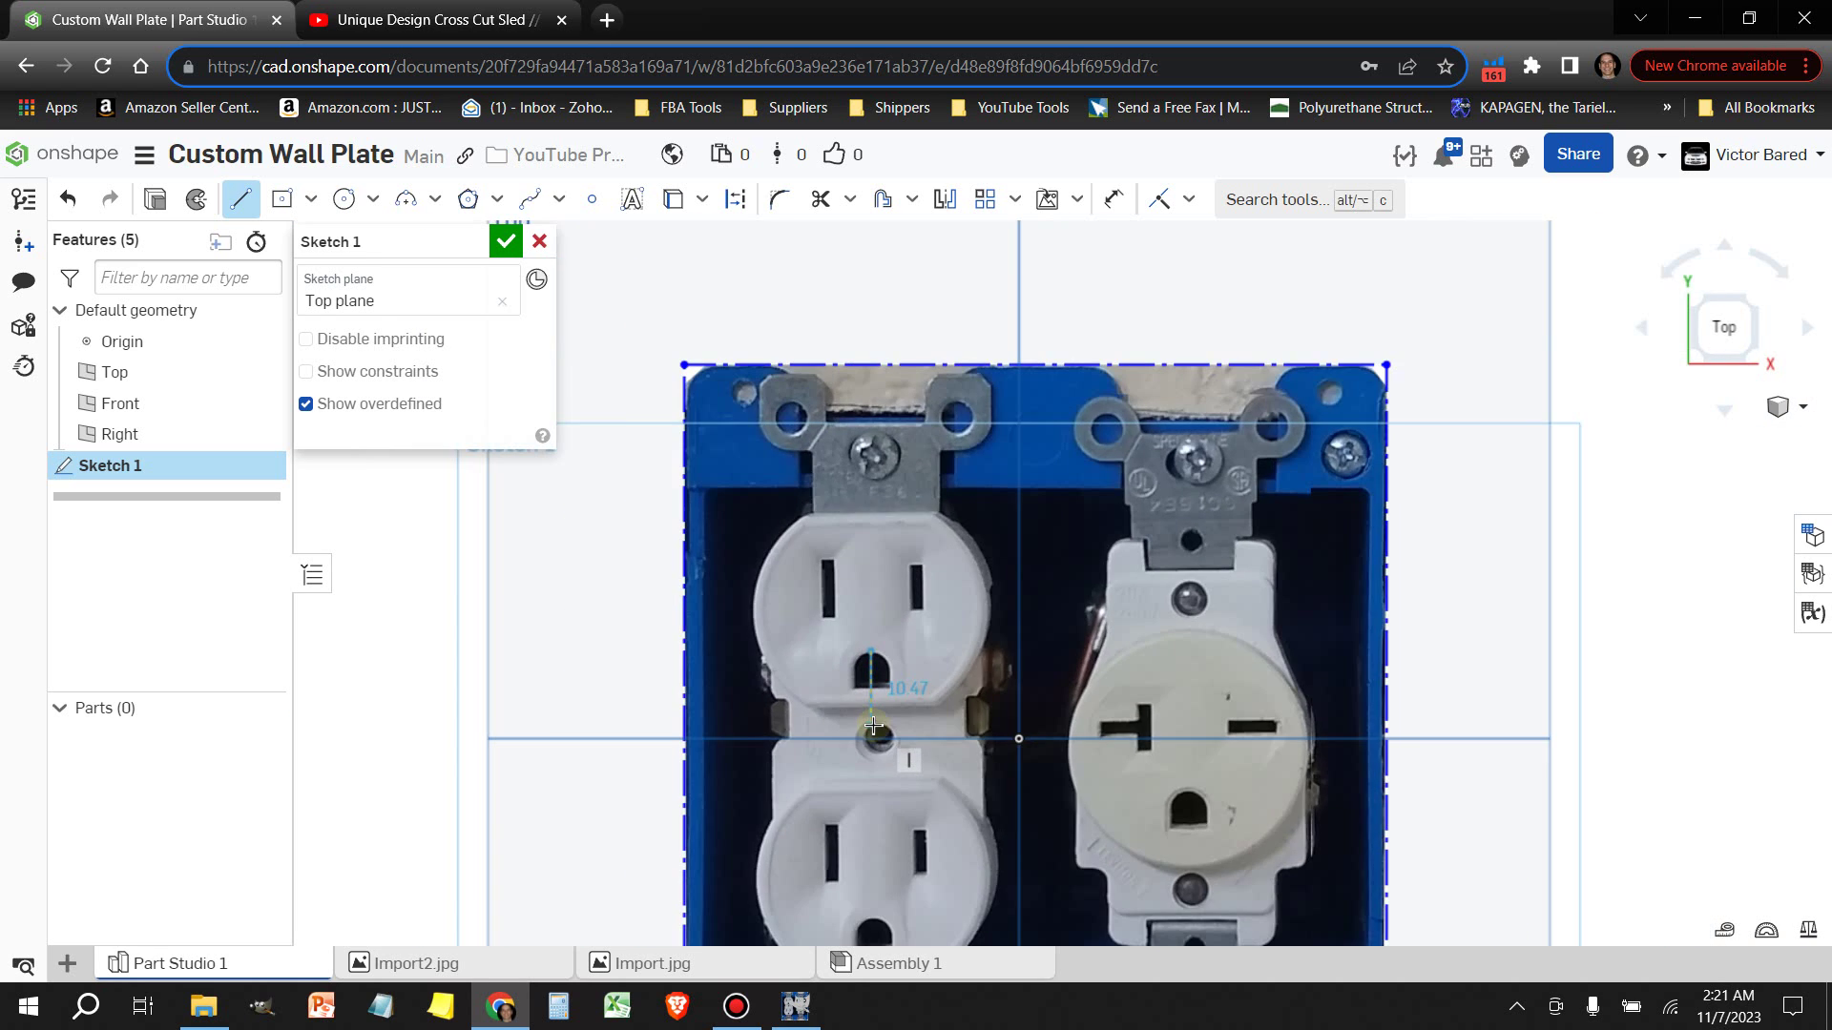
scroll(875, 726, down, 4)
middle_drag(860, 858, 896, 774)
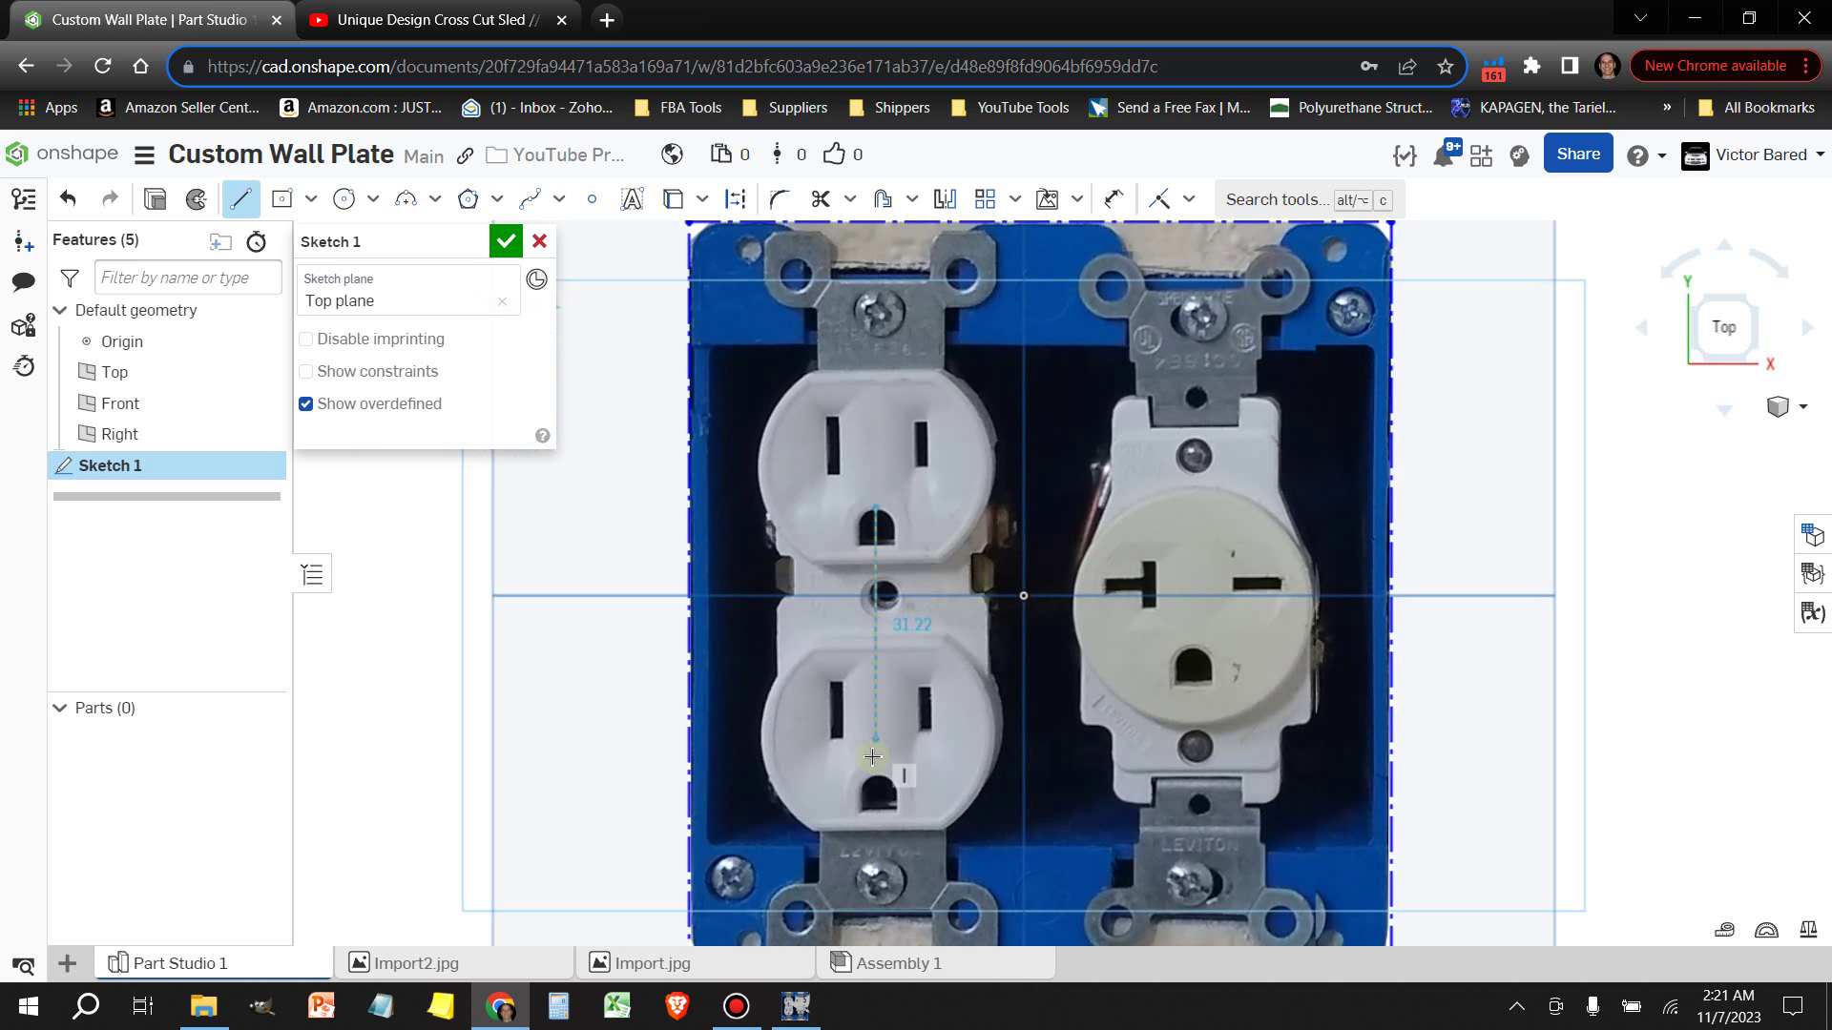
scroll(897, 774, up, 5)
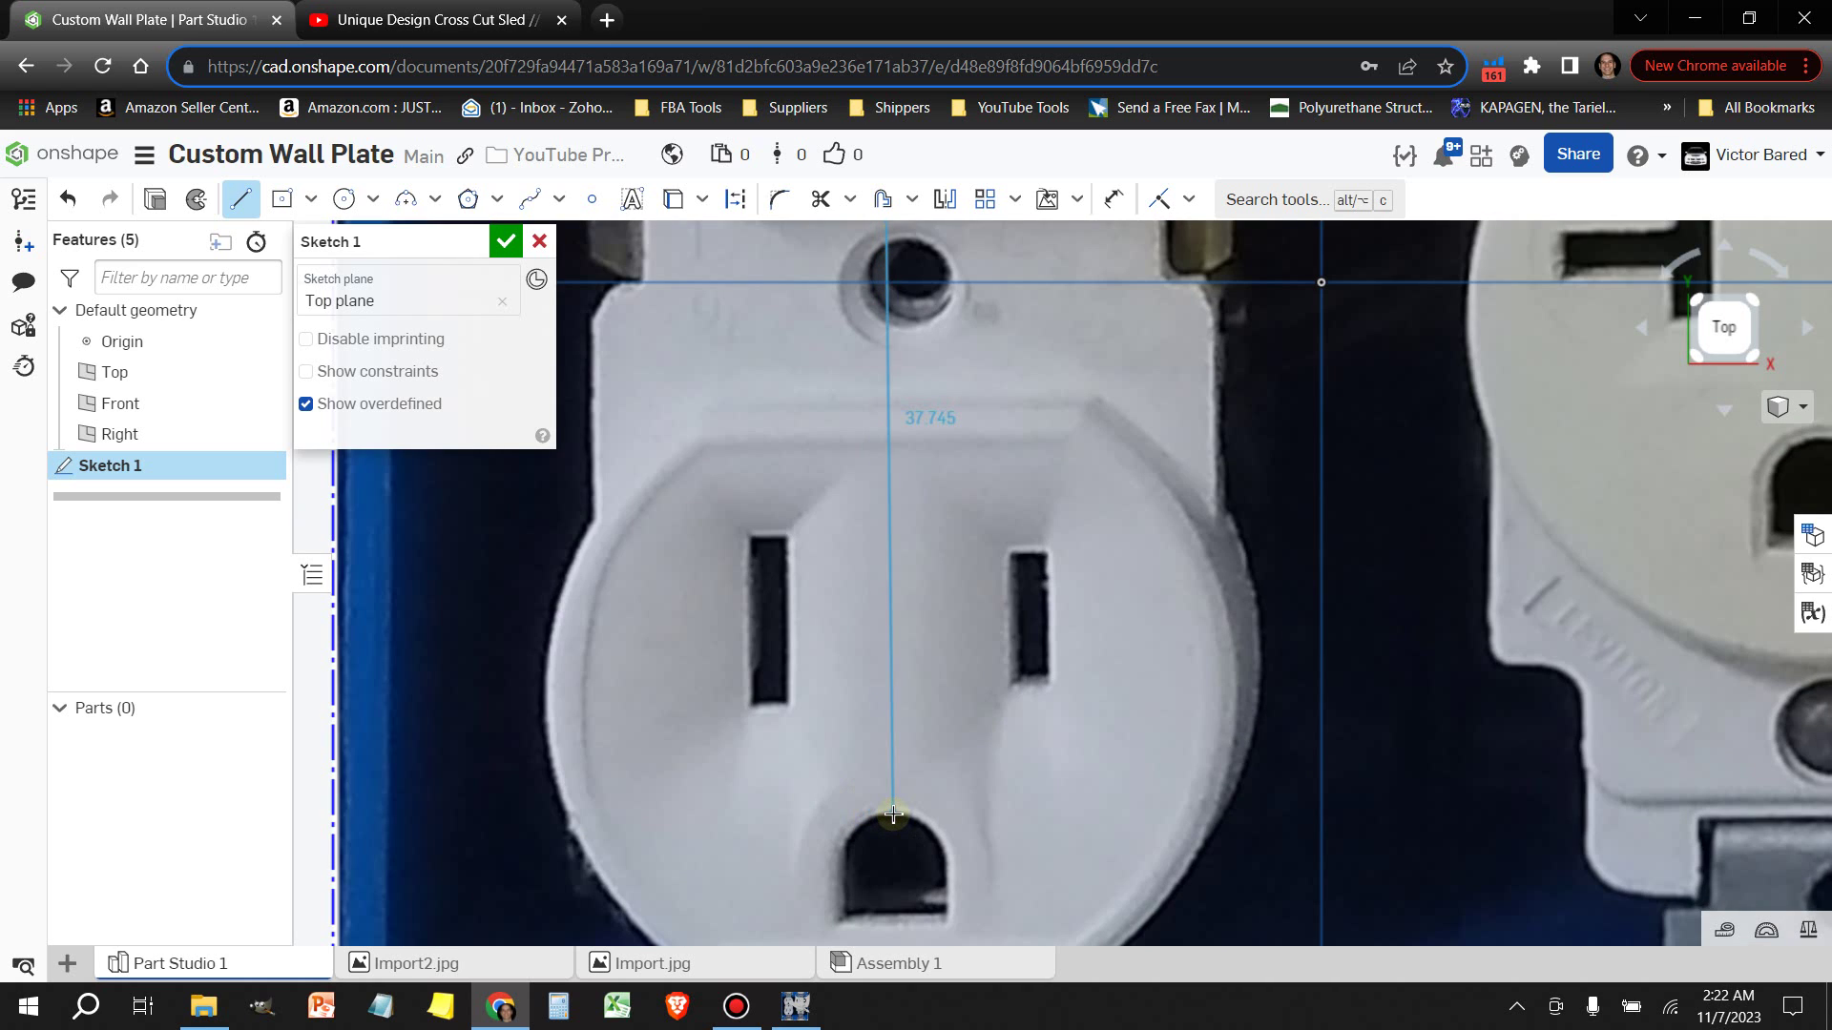
click(893, 816)
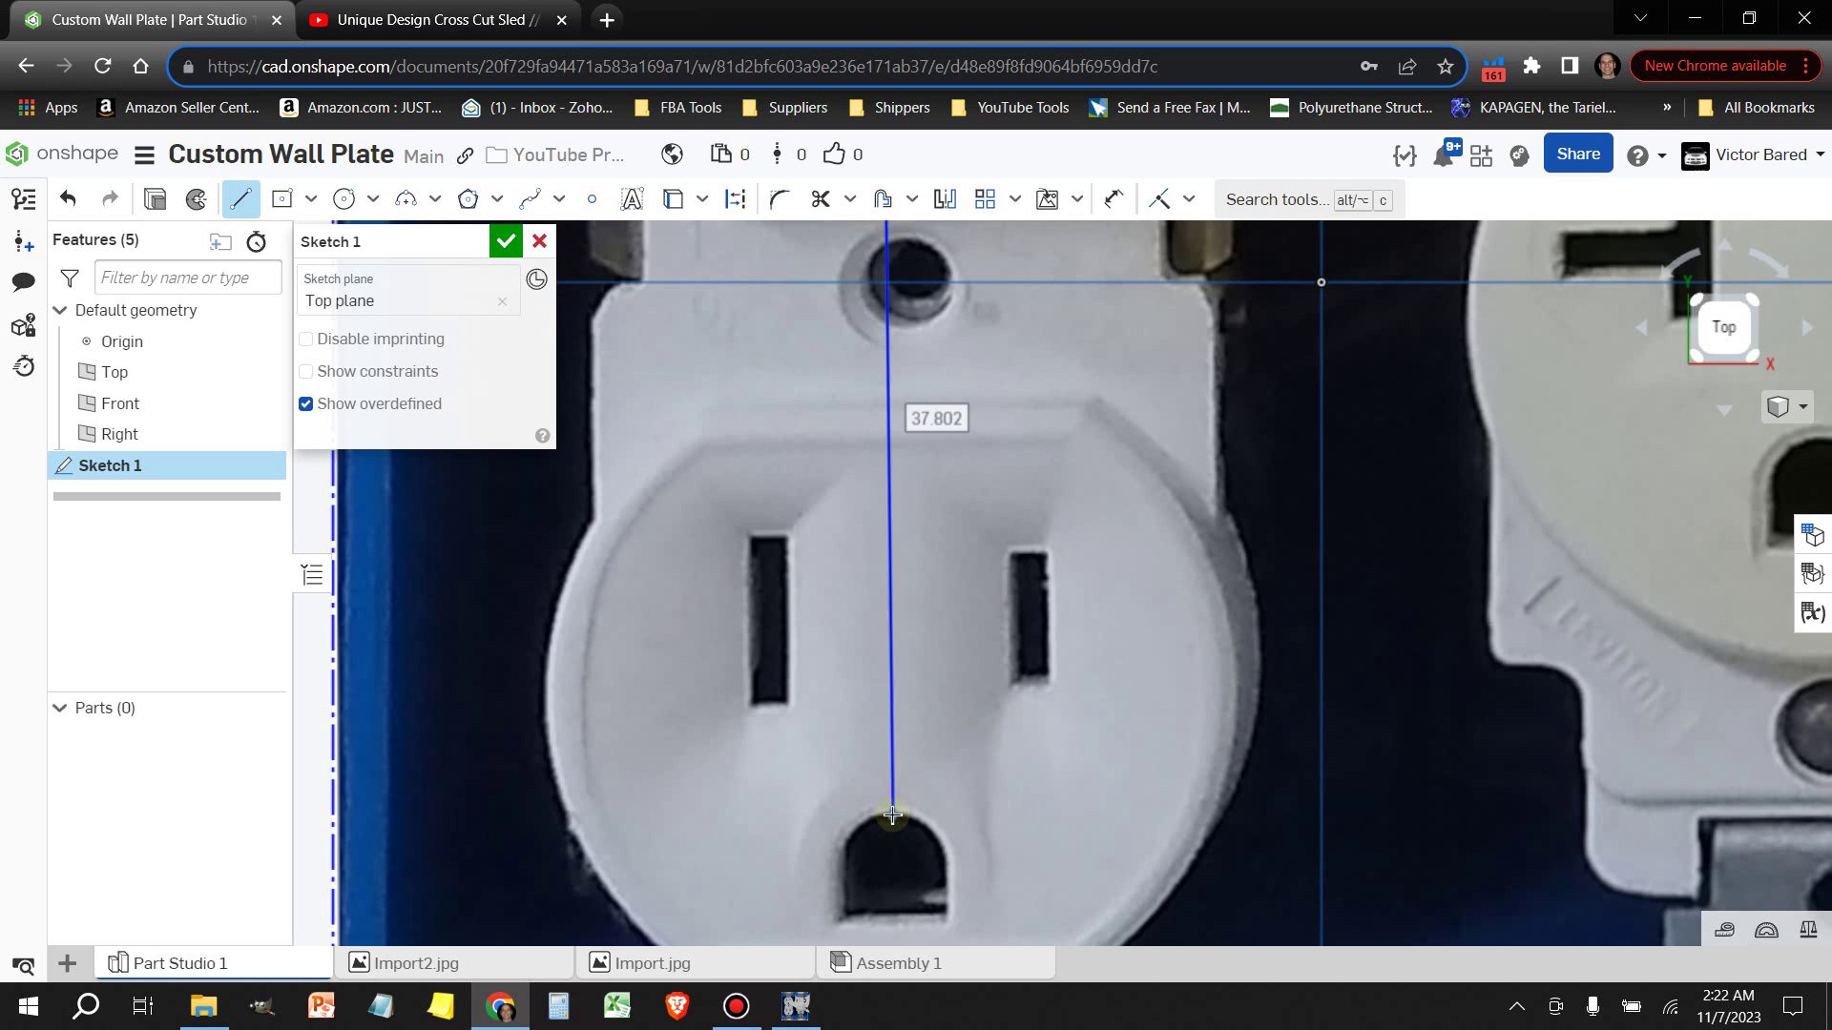
scroll(893, 816, down, 5)
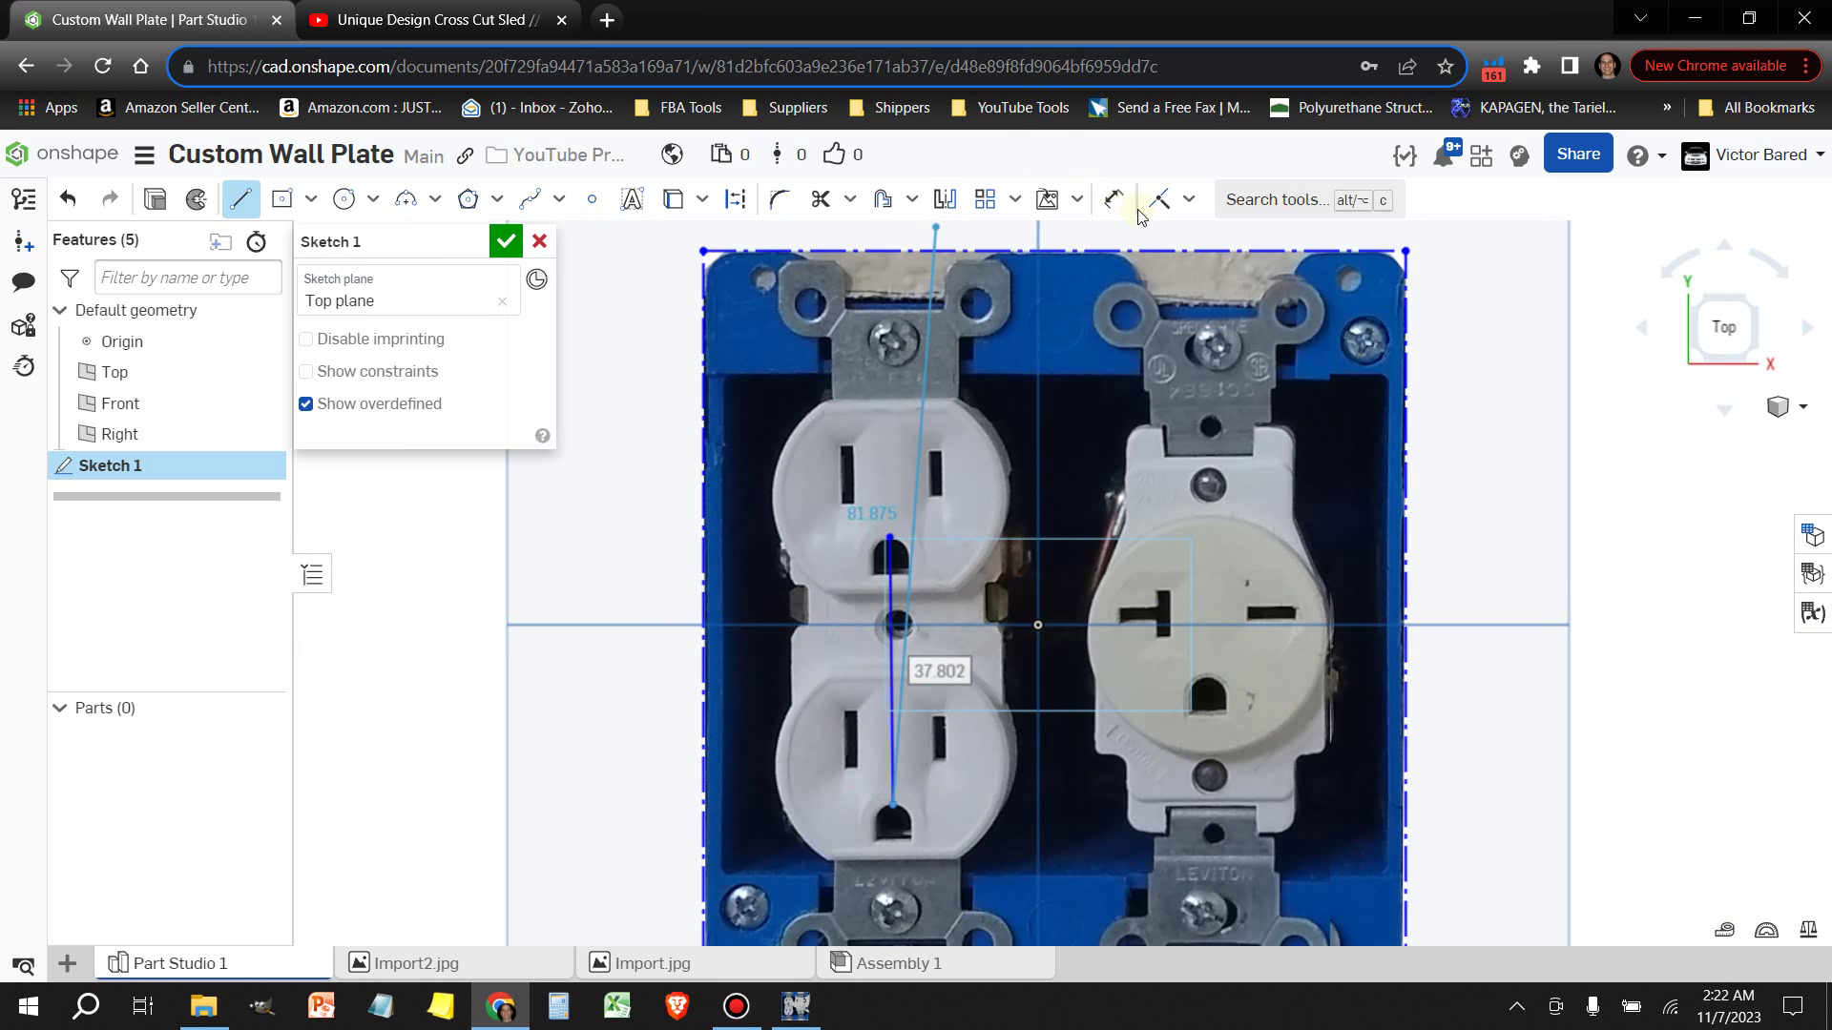
Dimension the ground-hole line, placing it at left, and begin entering 39
click(1114, 199)
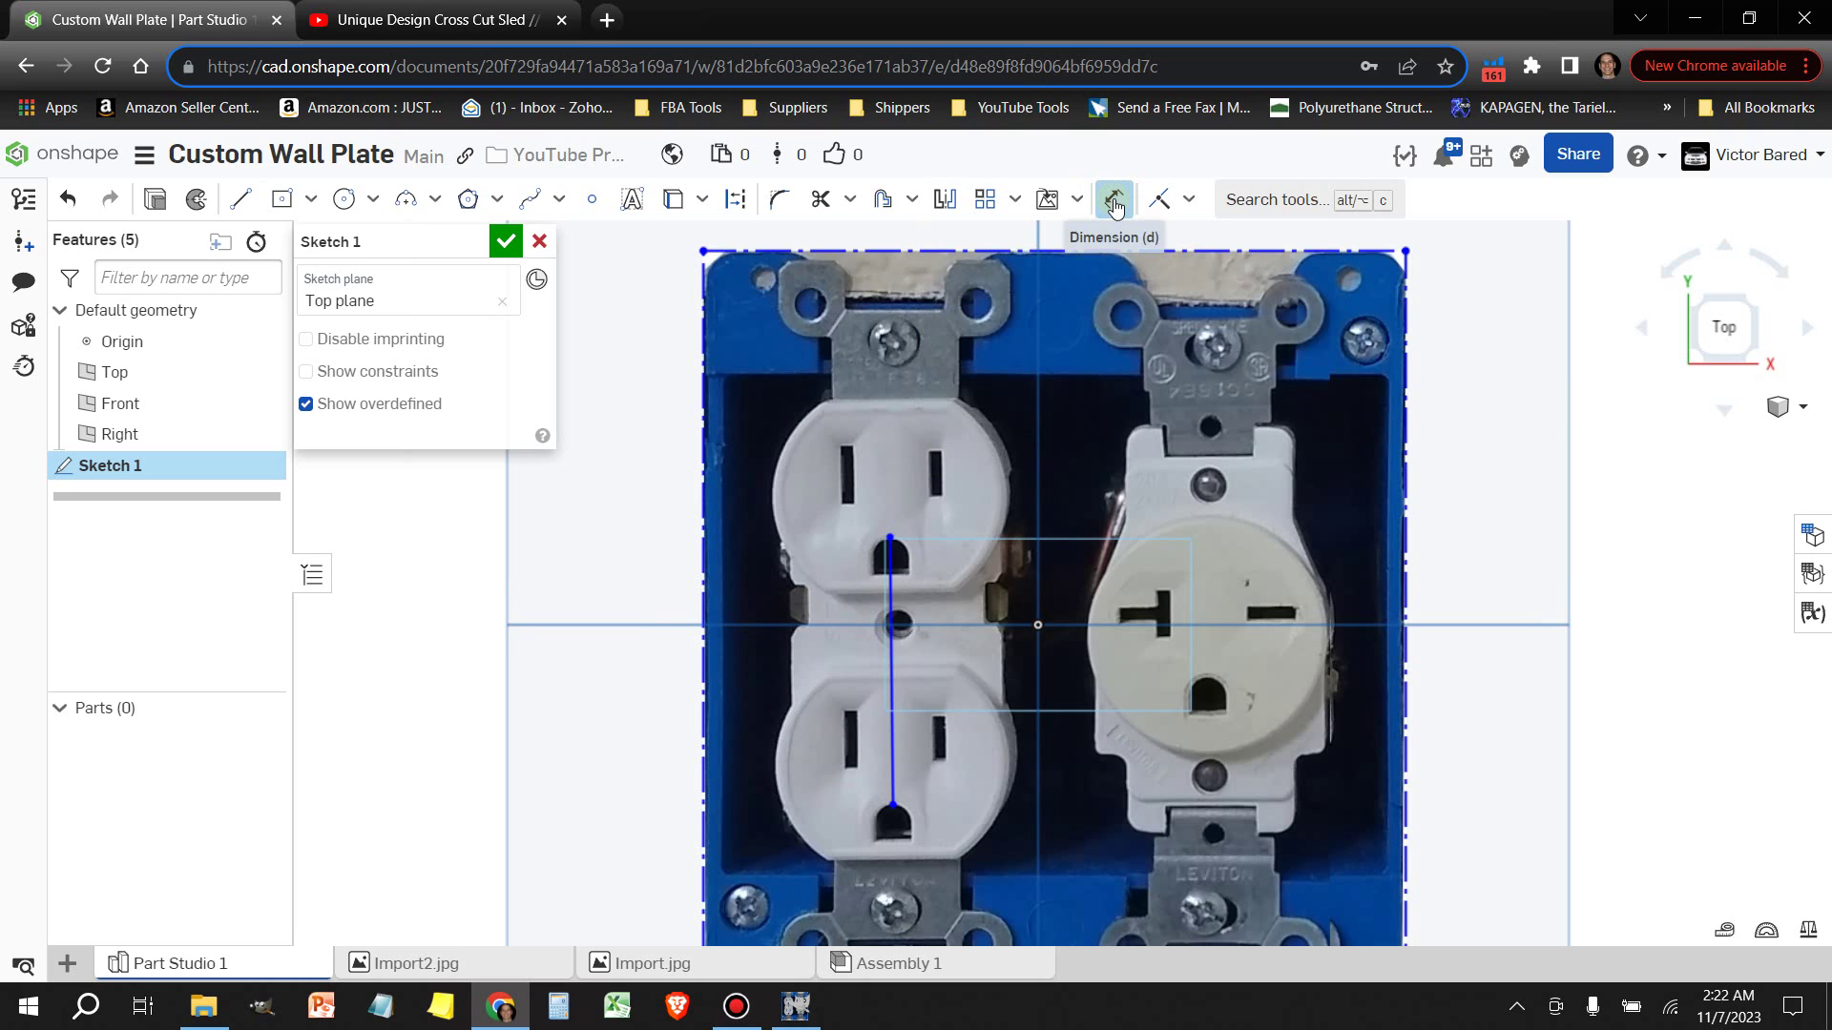
click(892, 665)
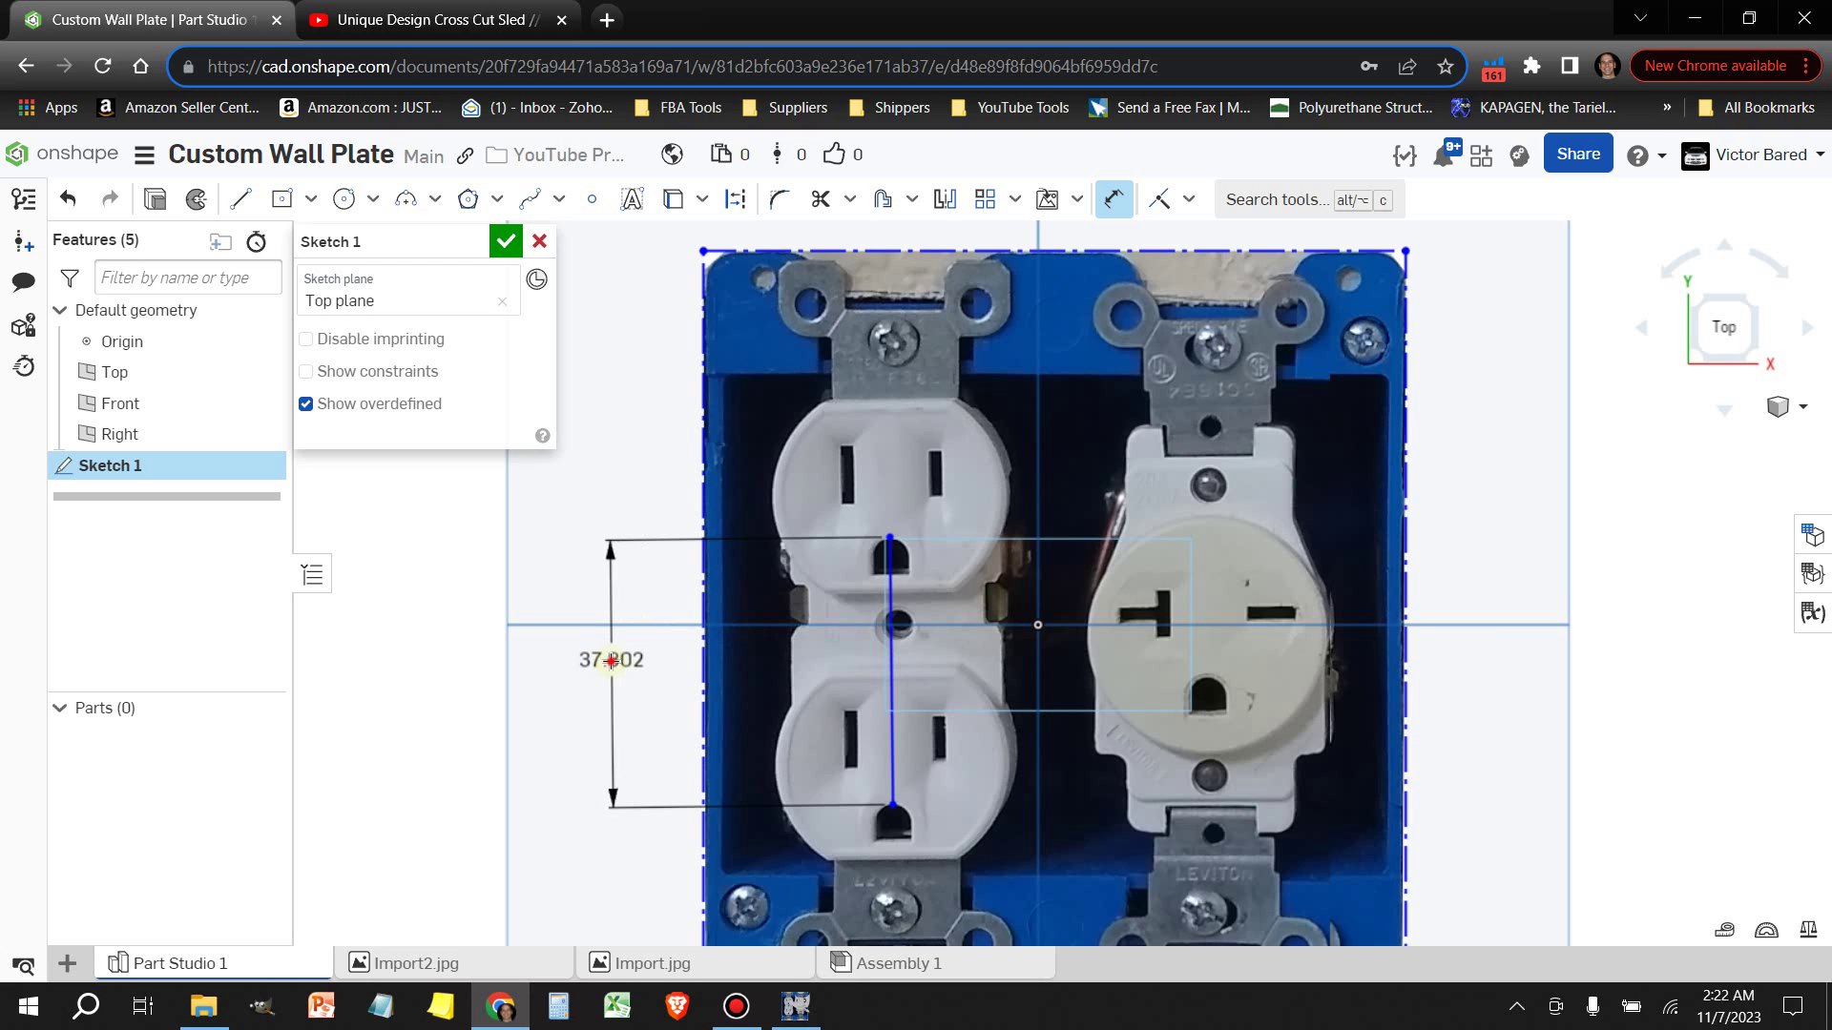
click(613, 661)
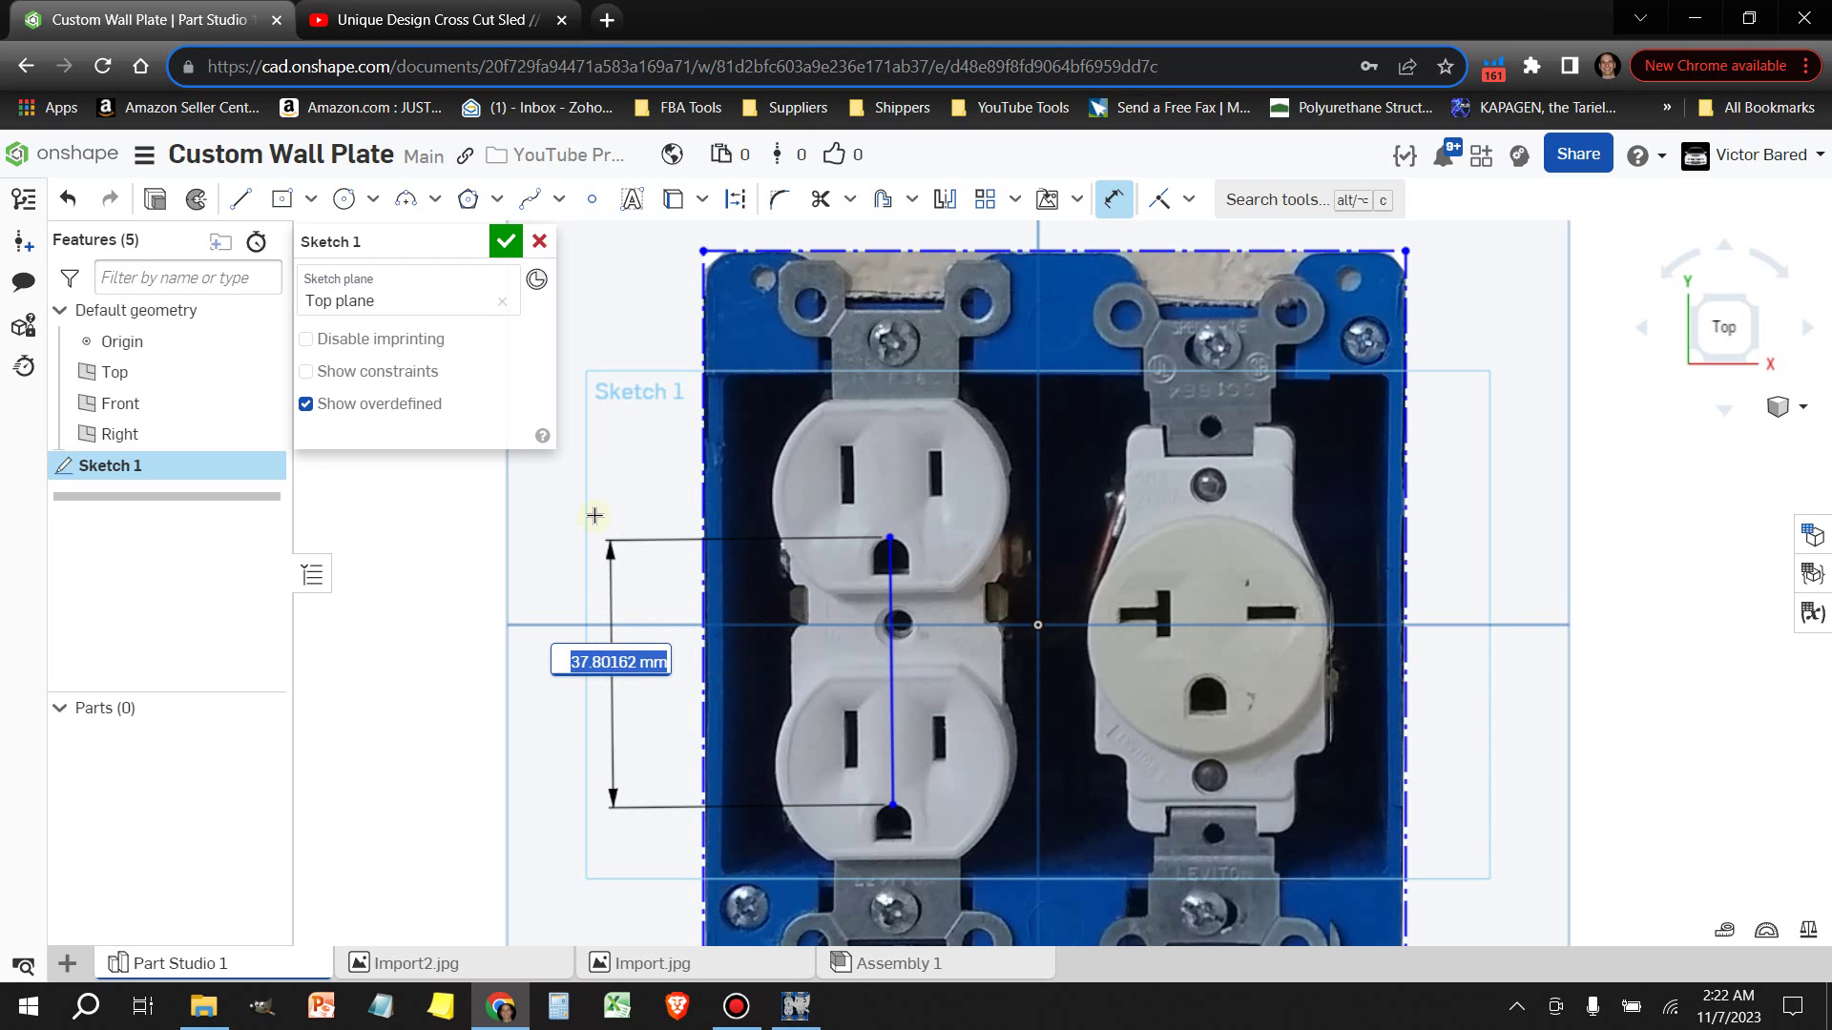
text(39)
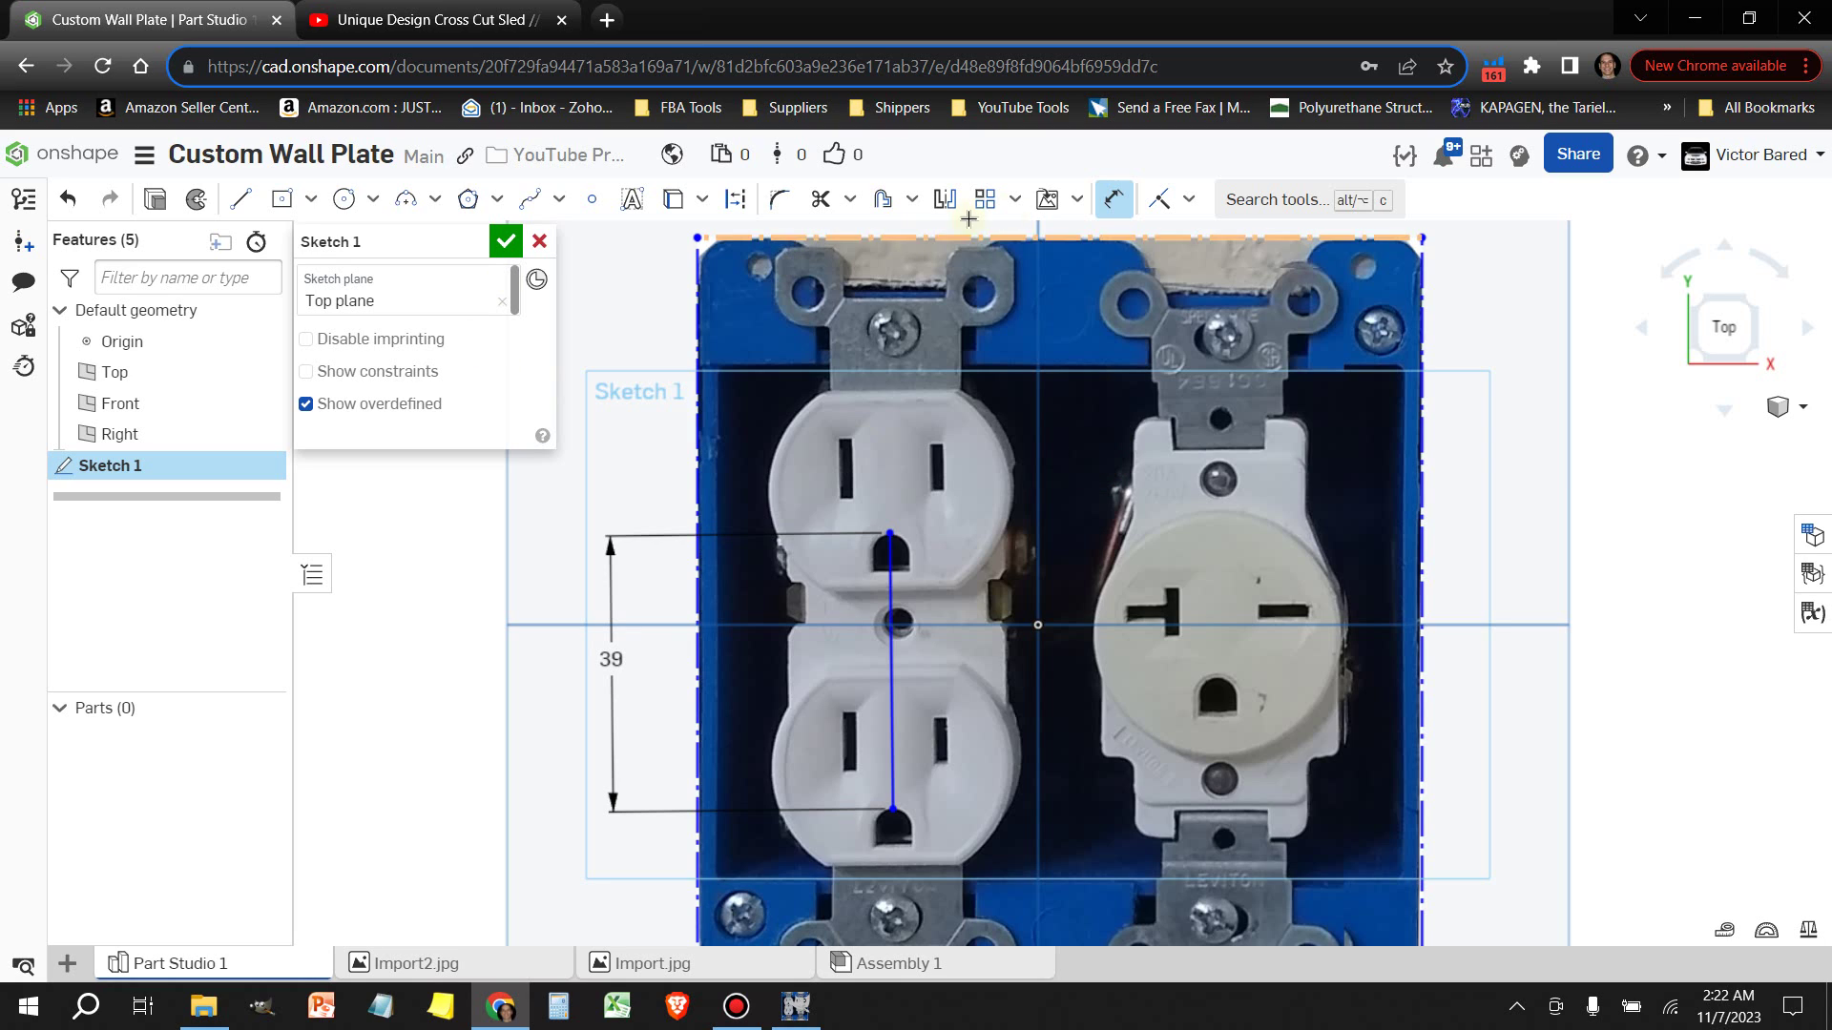
With the line set to 39, shift the outlet image slightly left and accept Sketch 1
click(1113, 198)
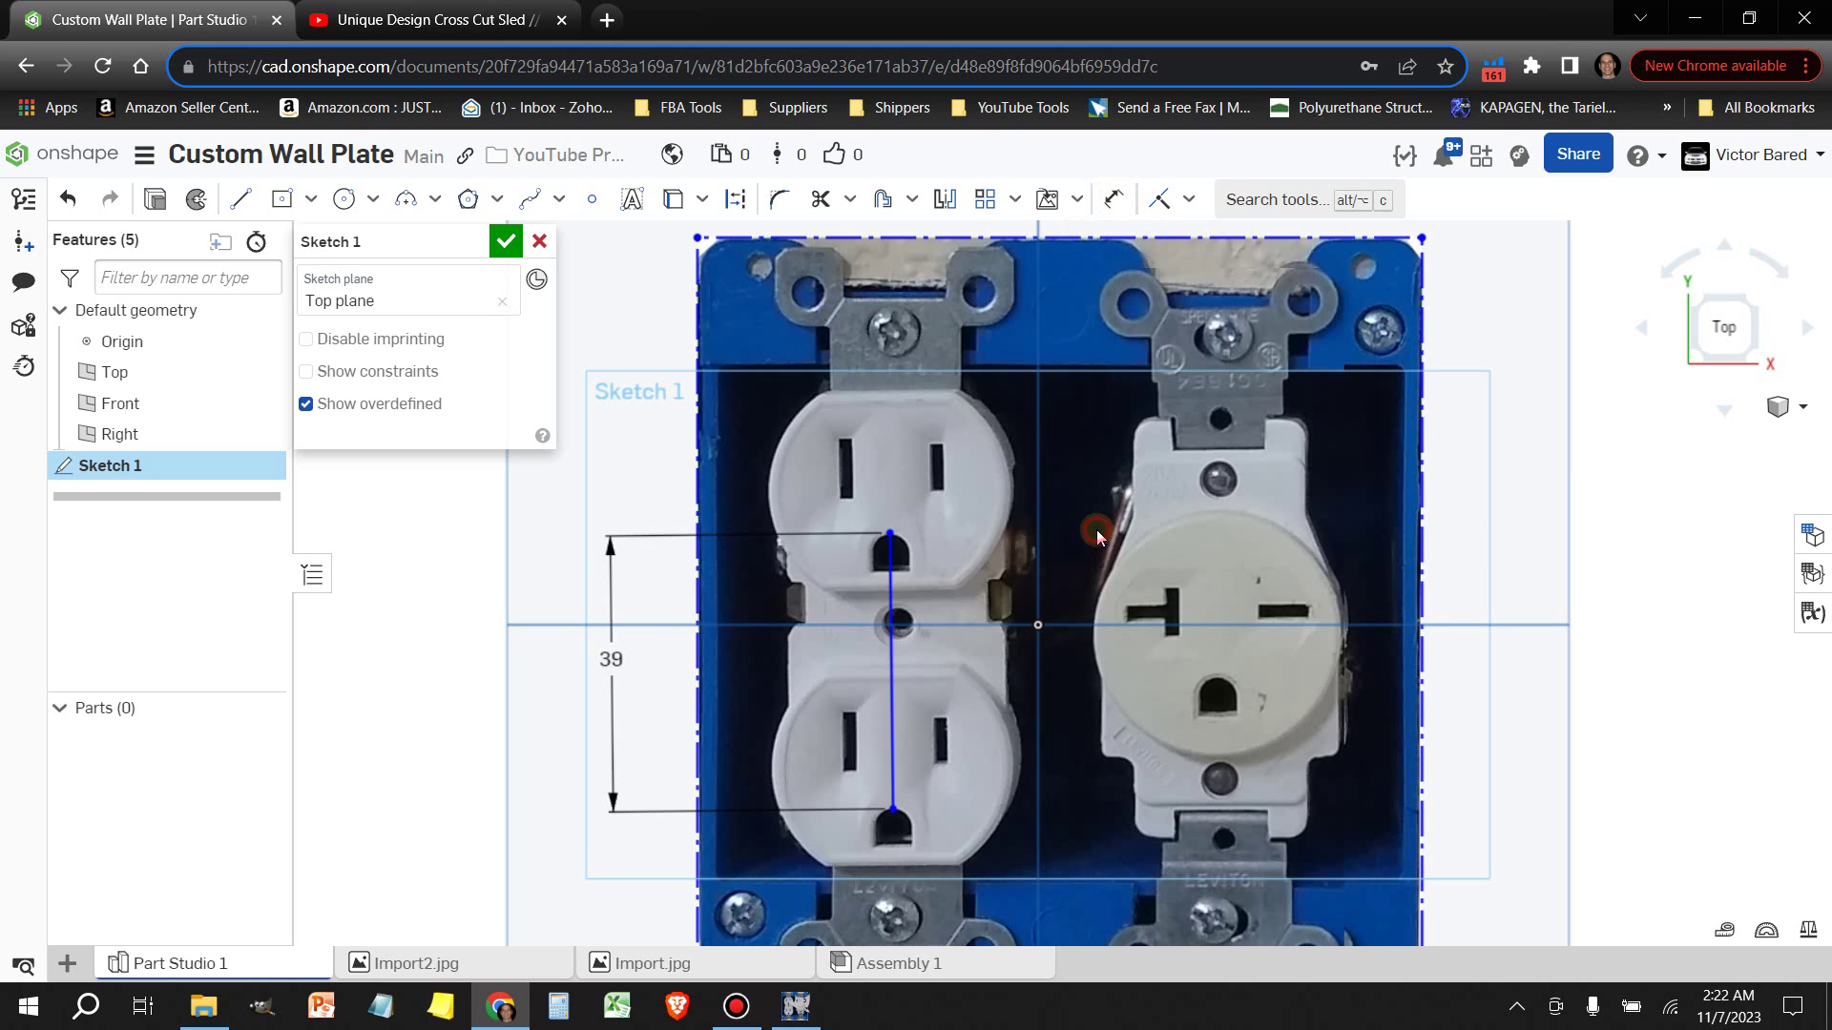
drag(1097, 529, 1086, 530)
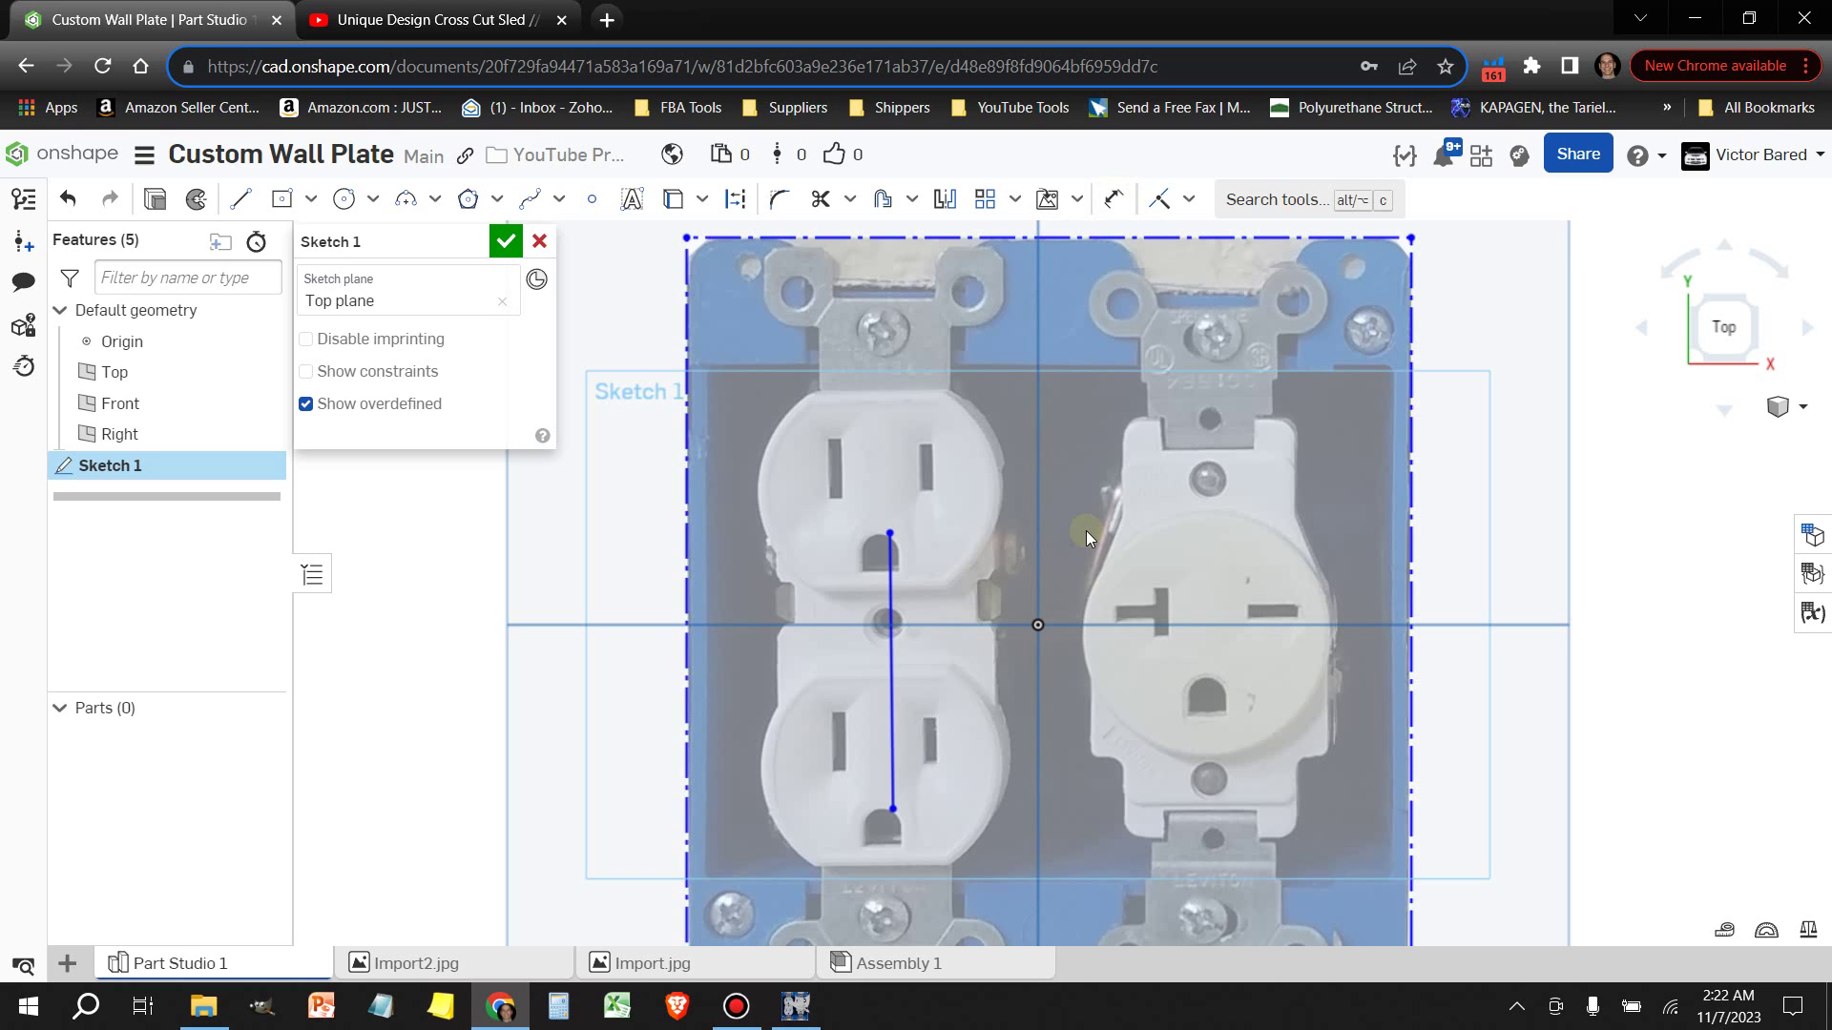
drag(1085, 531, 1080, 530)
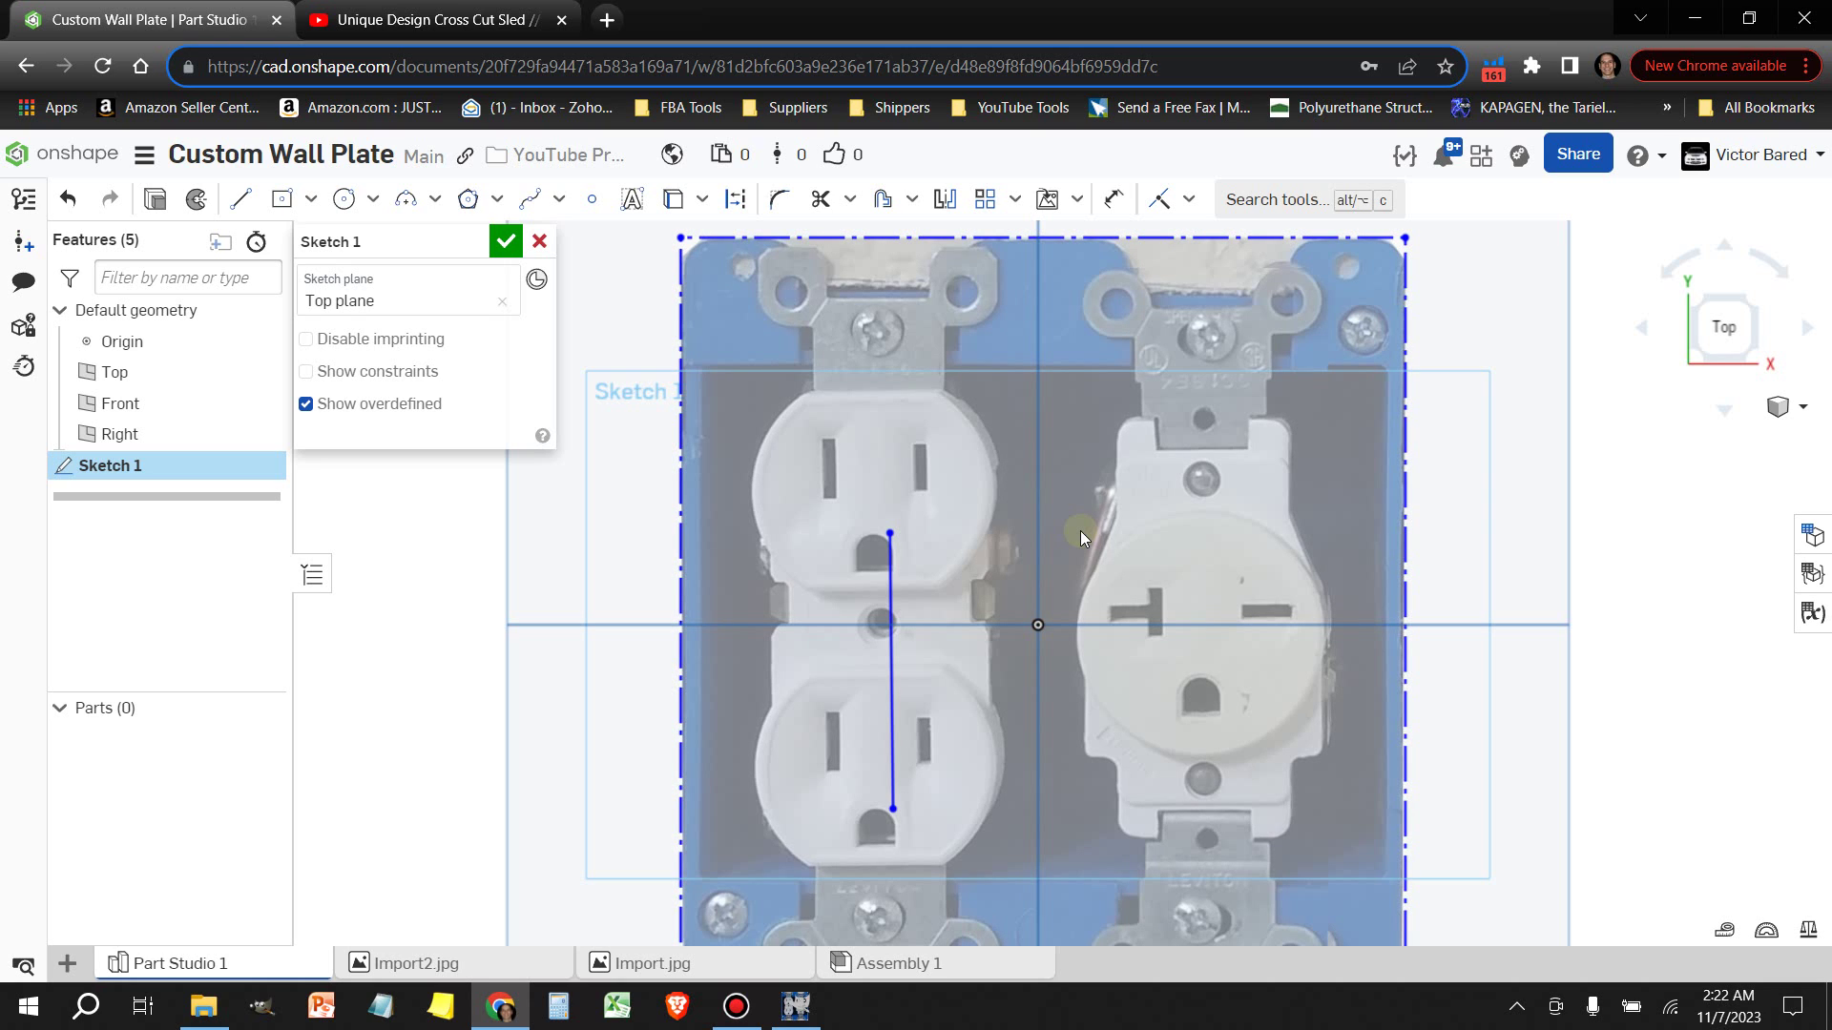
drag(1080, 530, 1080, 531)
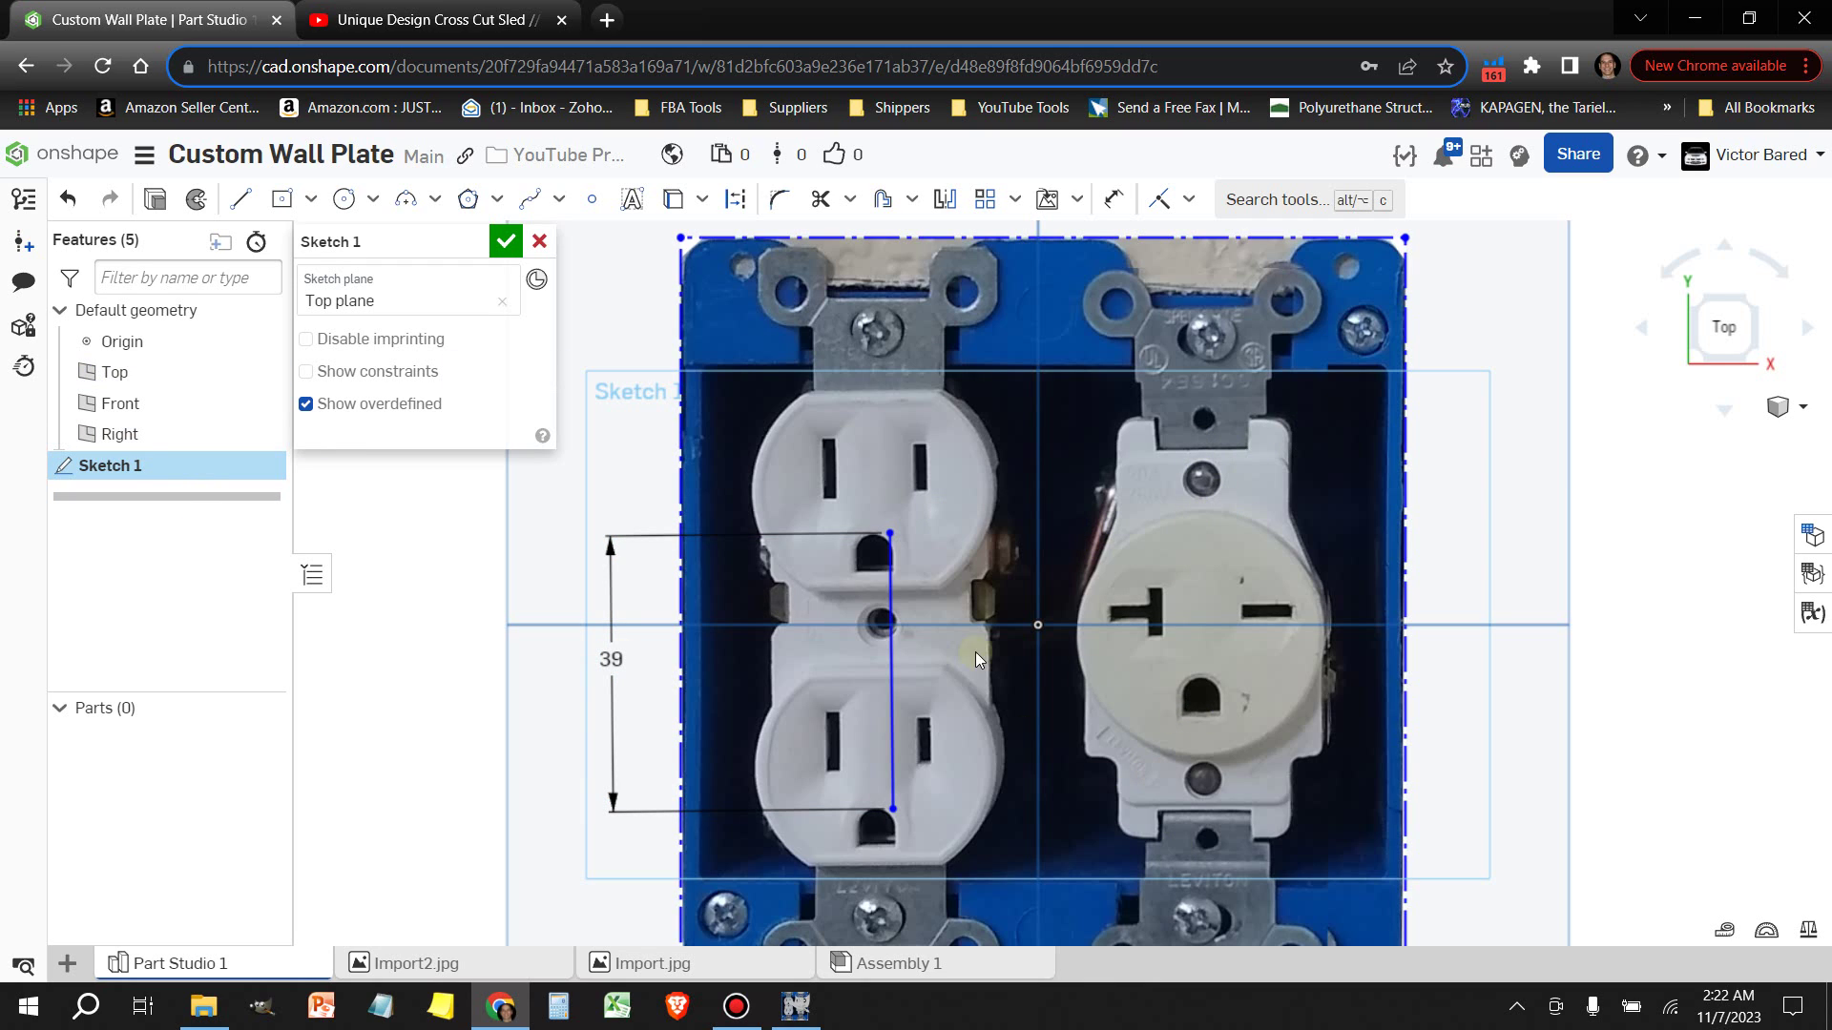
click(505, 242)
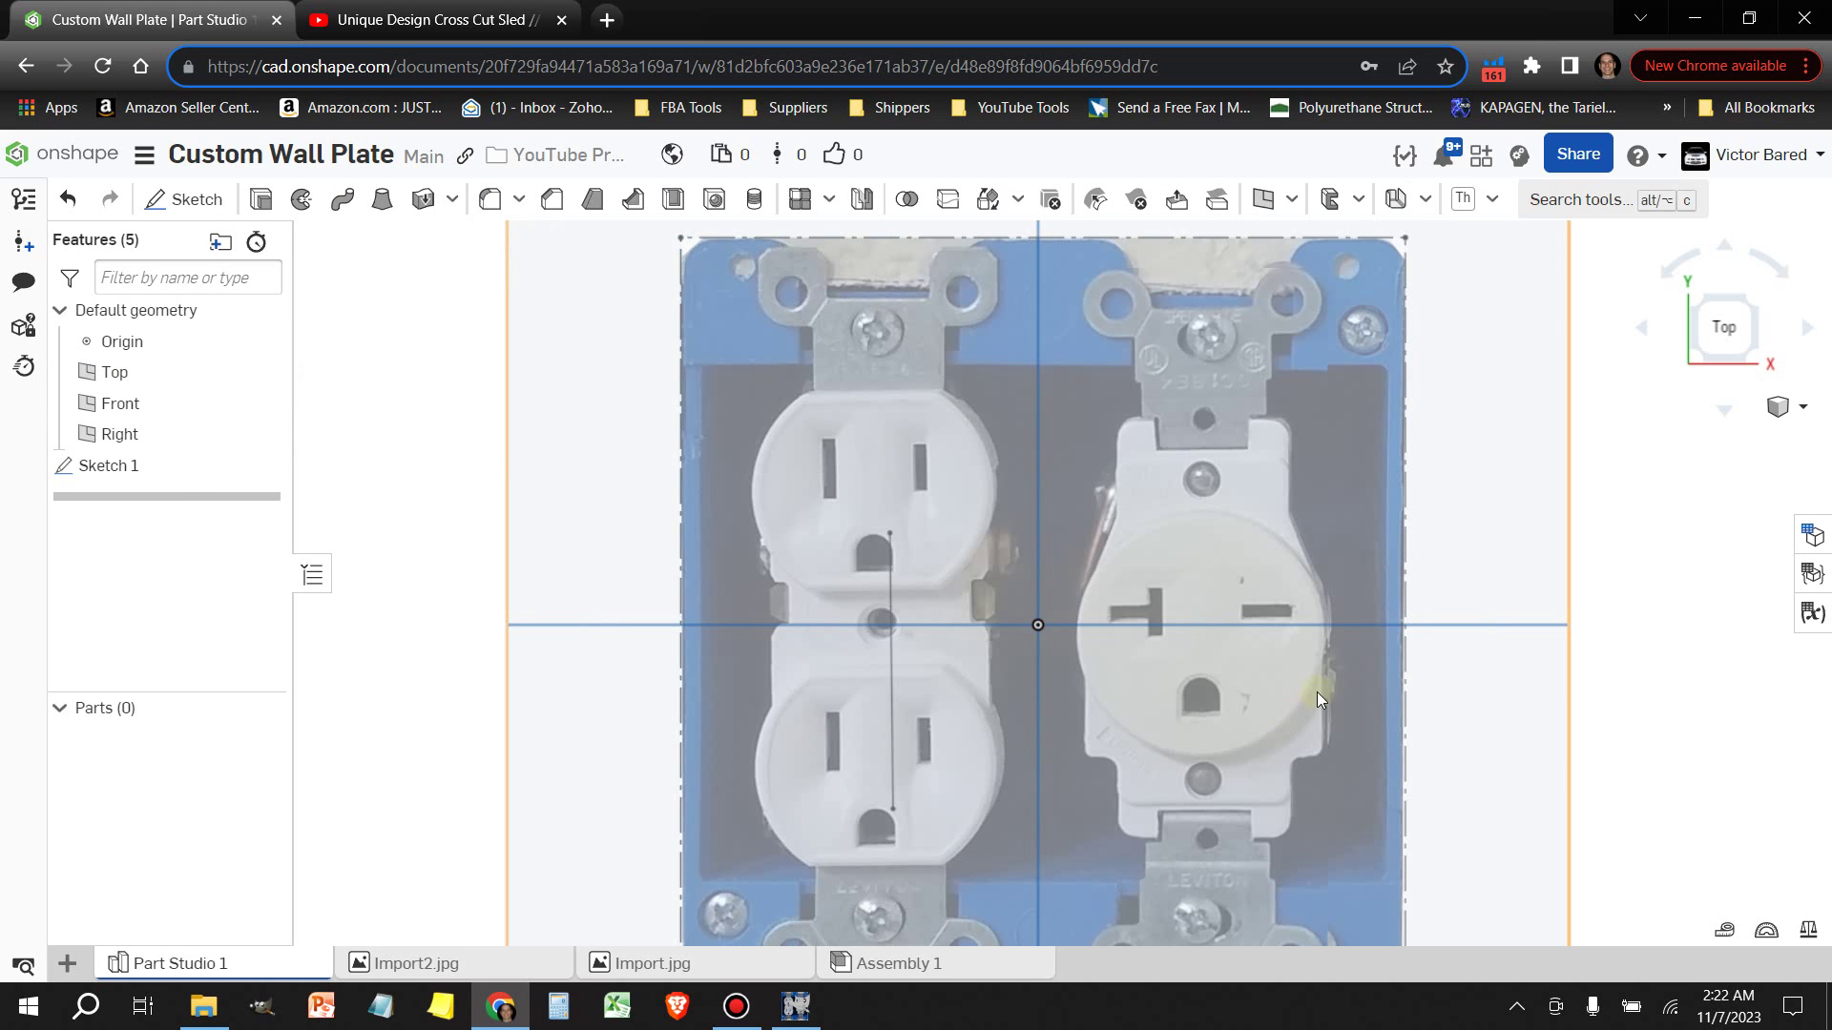
Hide Sketch 1, then undo the hide
scroll(1331, 683, down, 3)
scroll(1347, 675, up, 3)
scroll(1353, 674, down, 3)
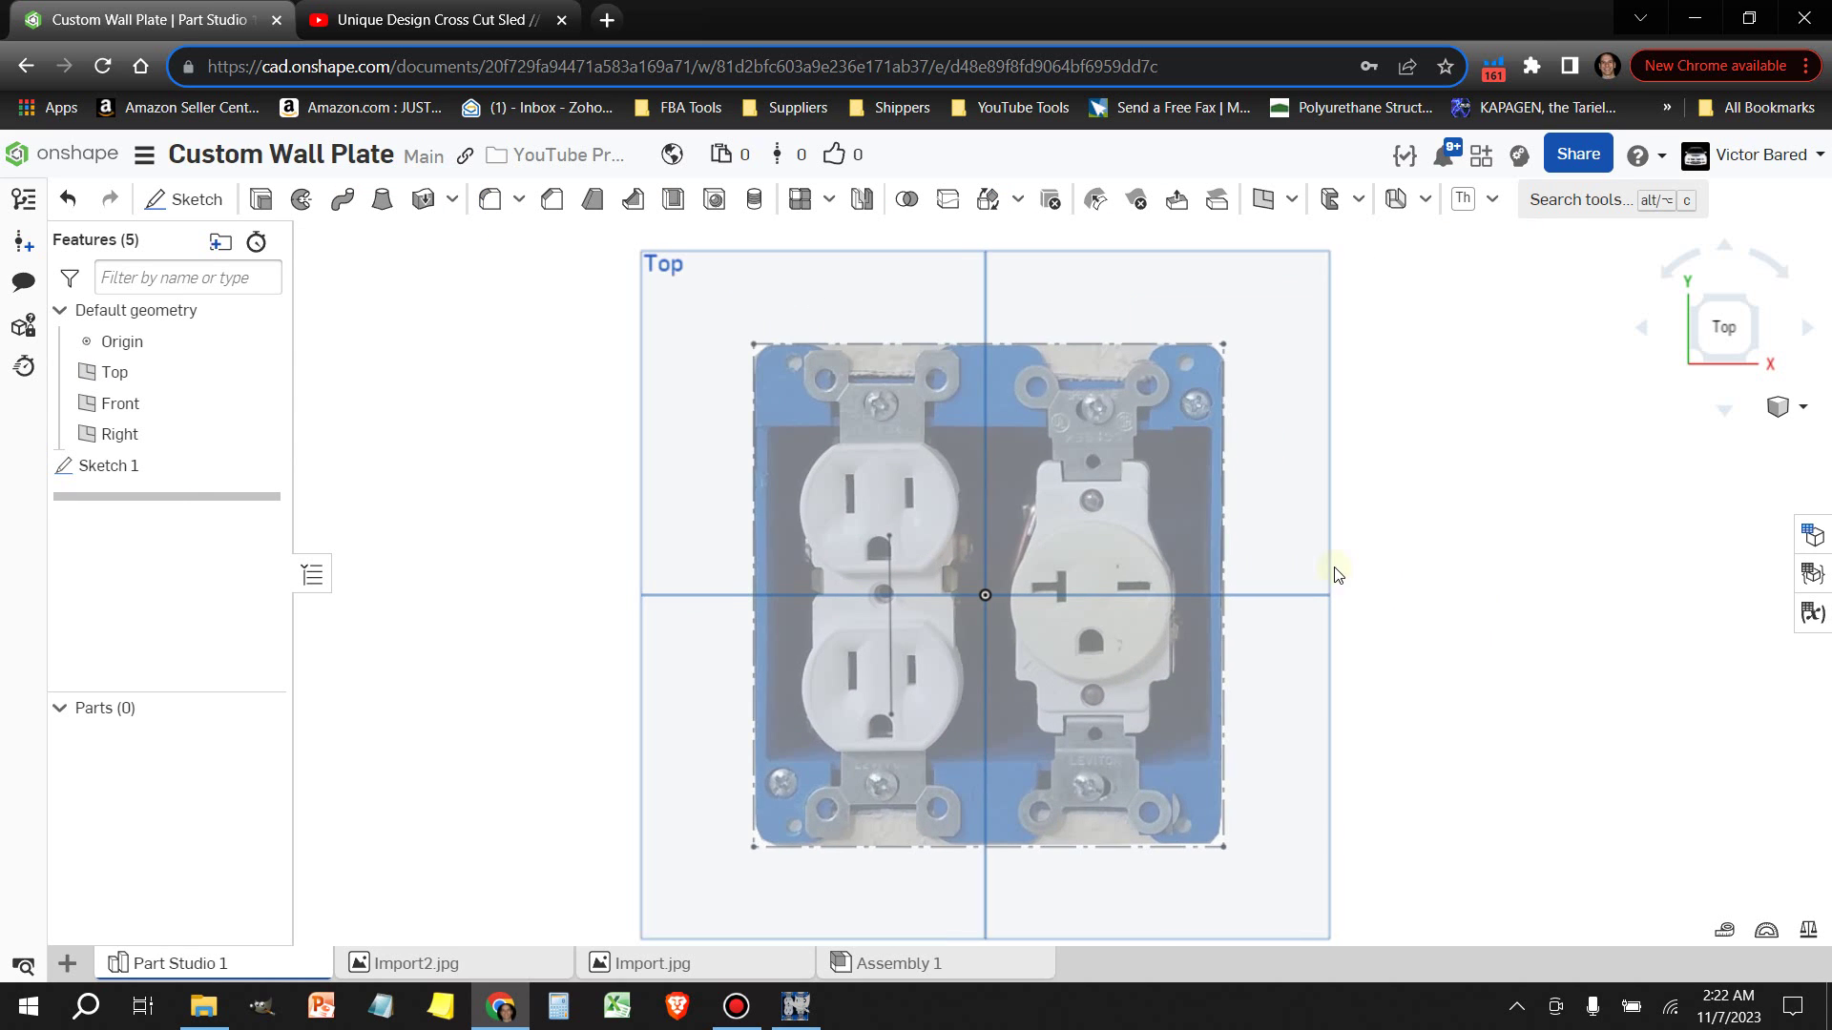
middle_drag(1335, 574, 1322, 581)
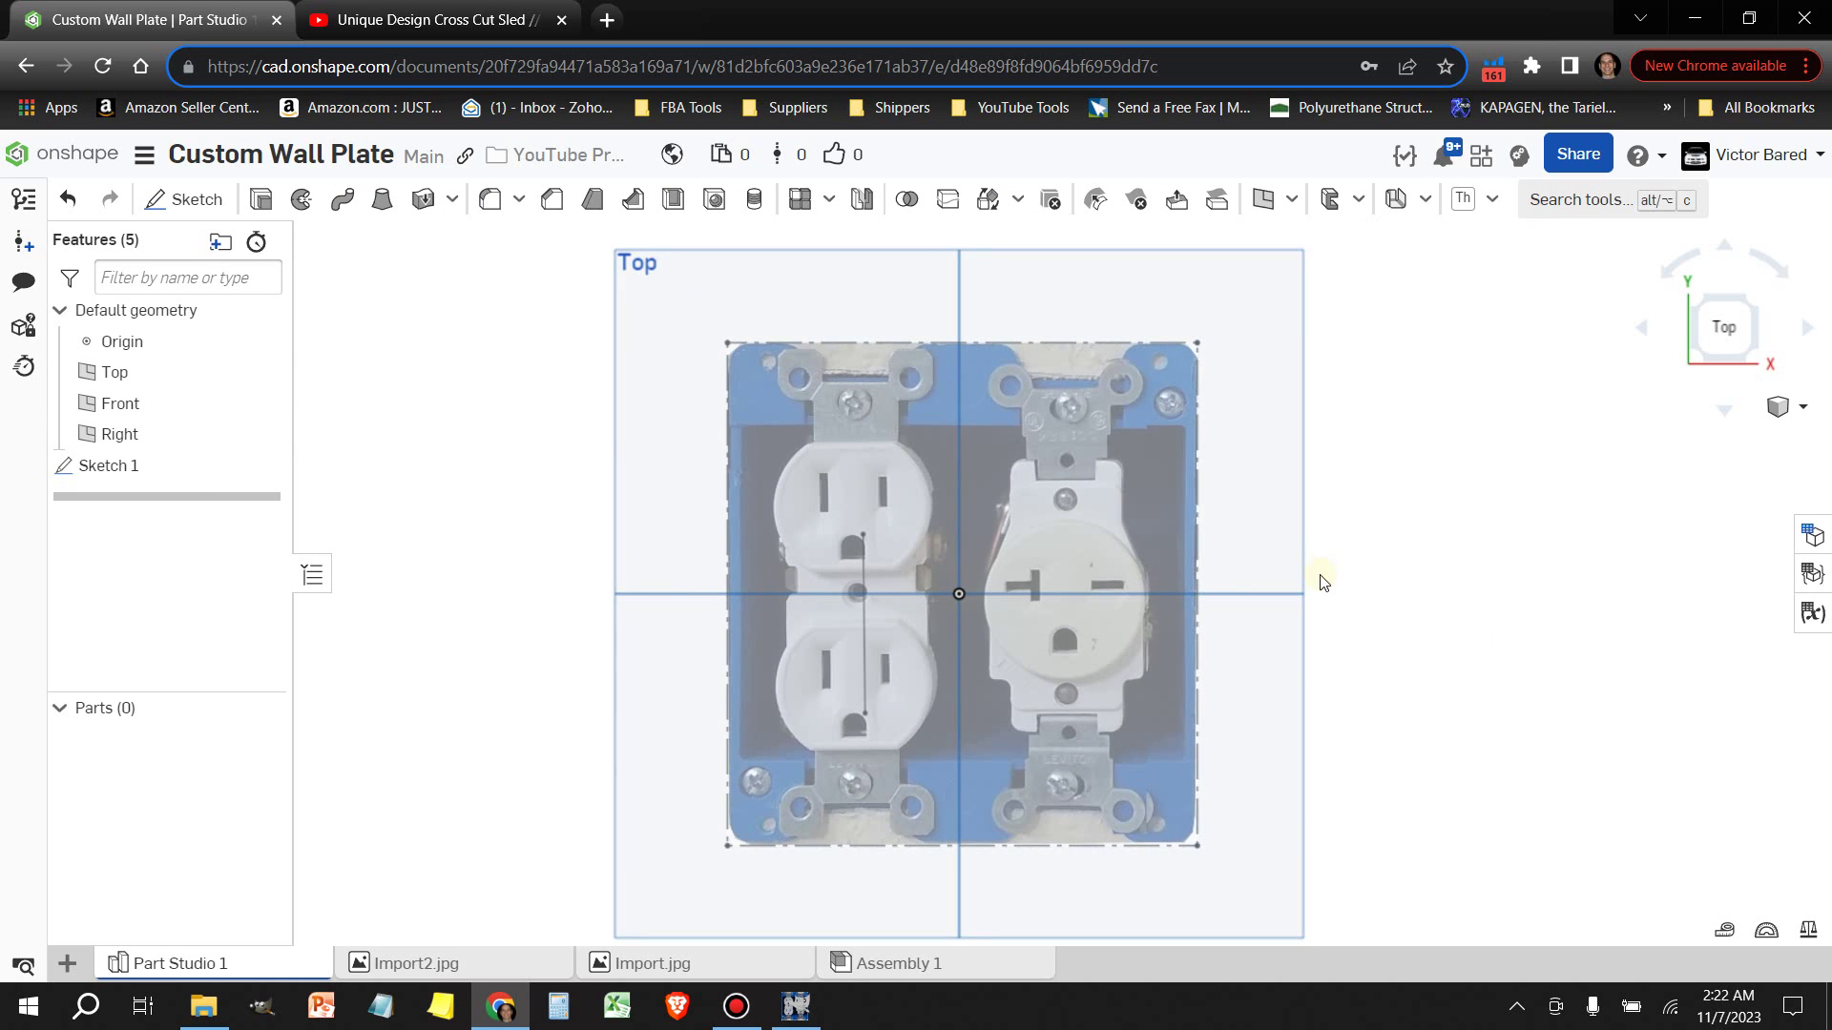
right_click(860, 572)
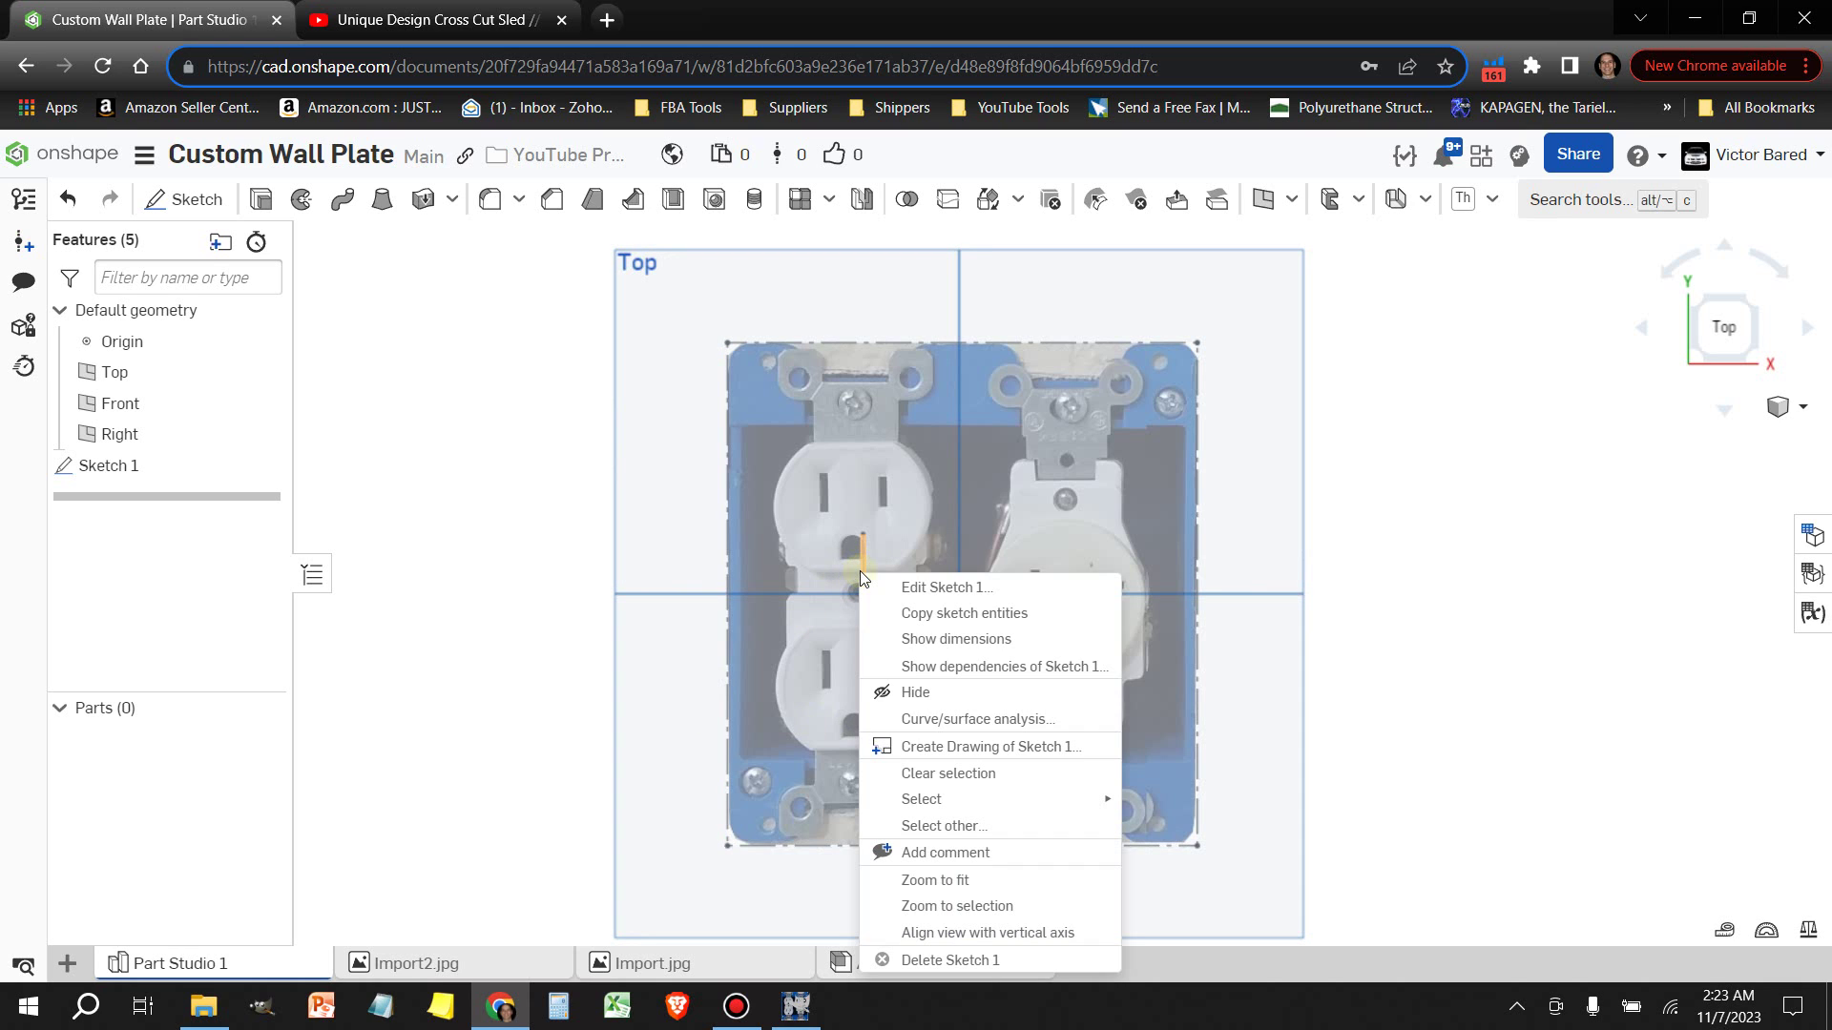
click(940, 703)
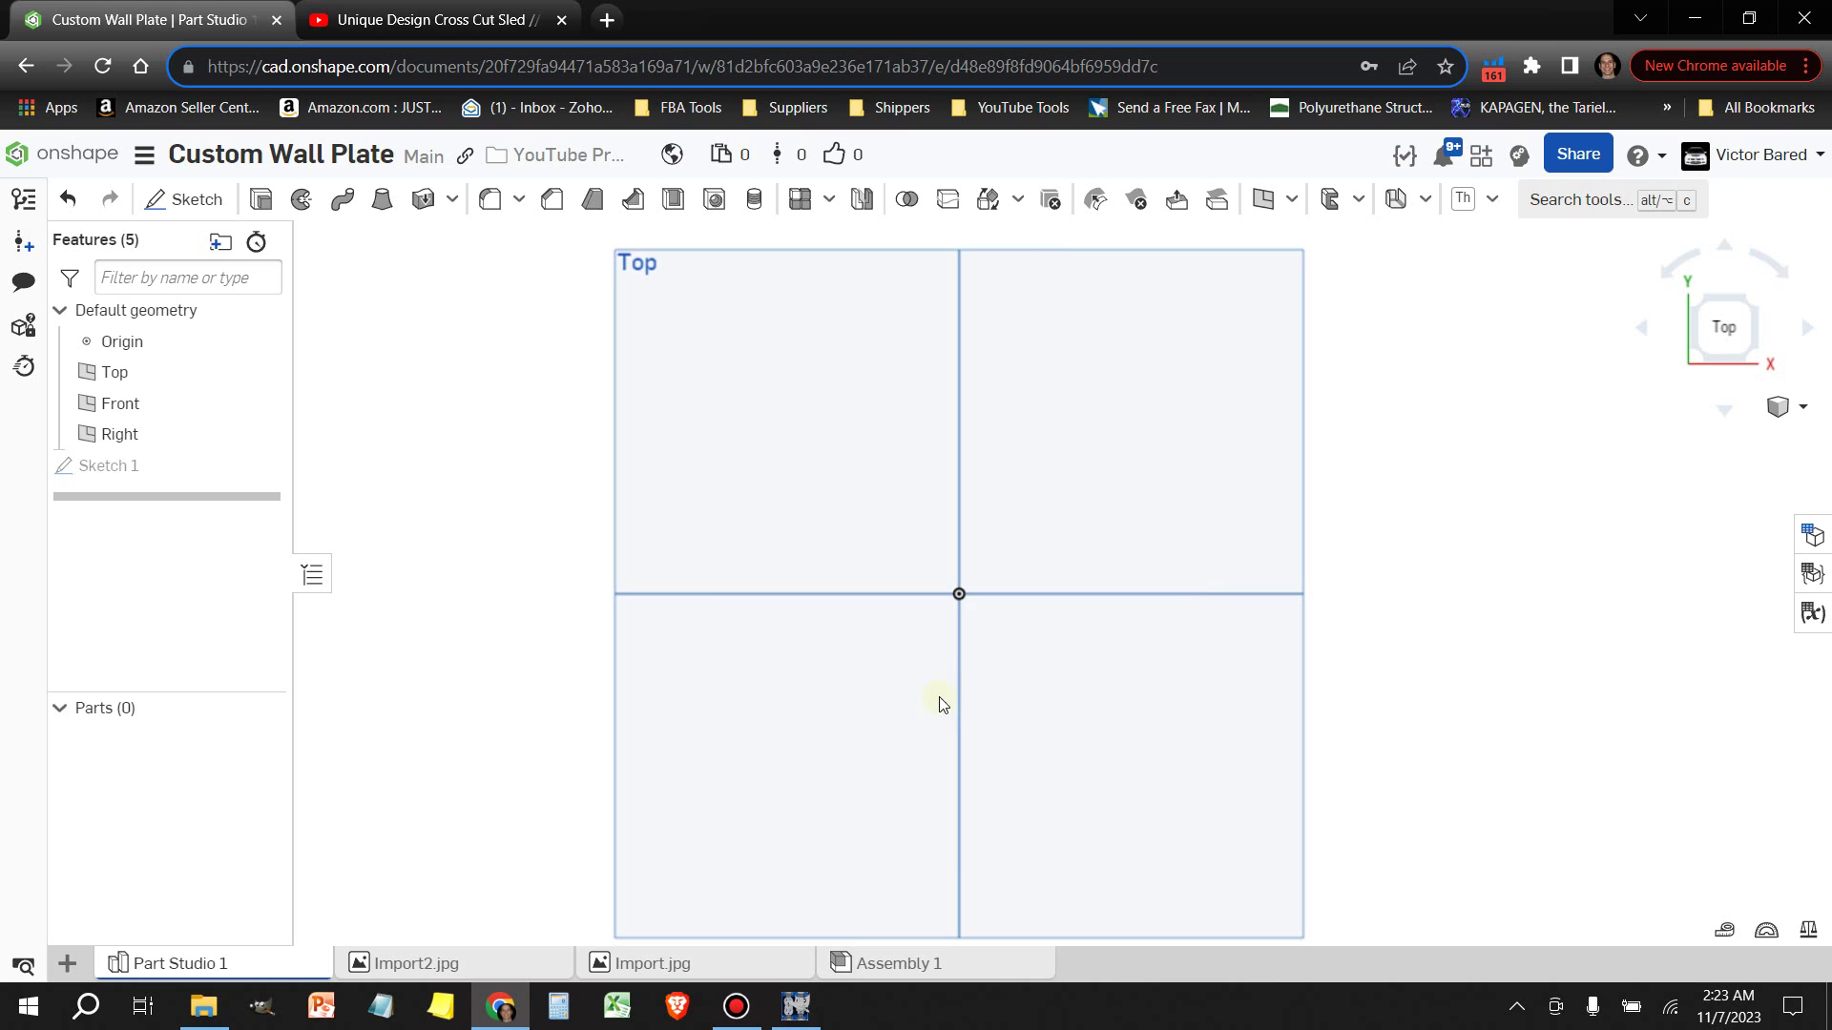
click(65, 198)
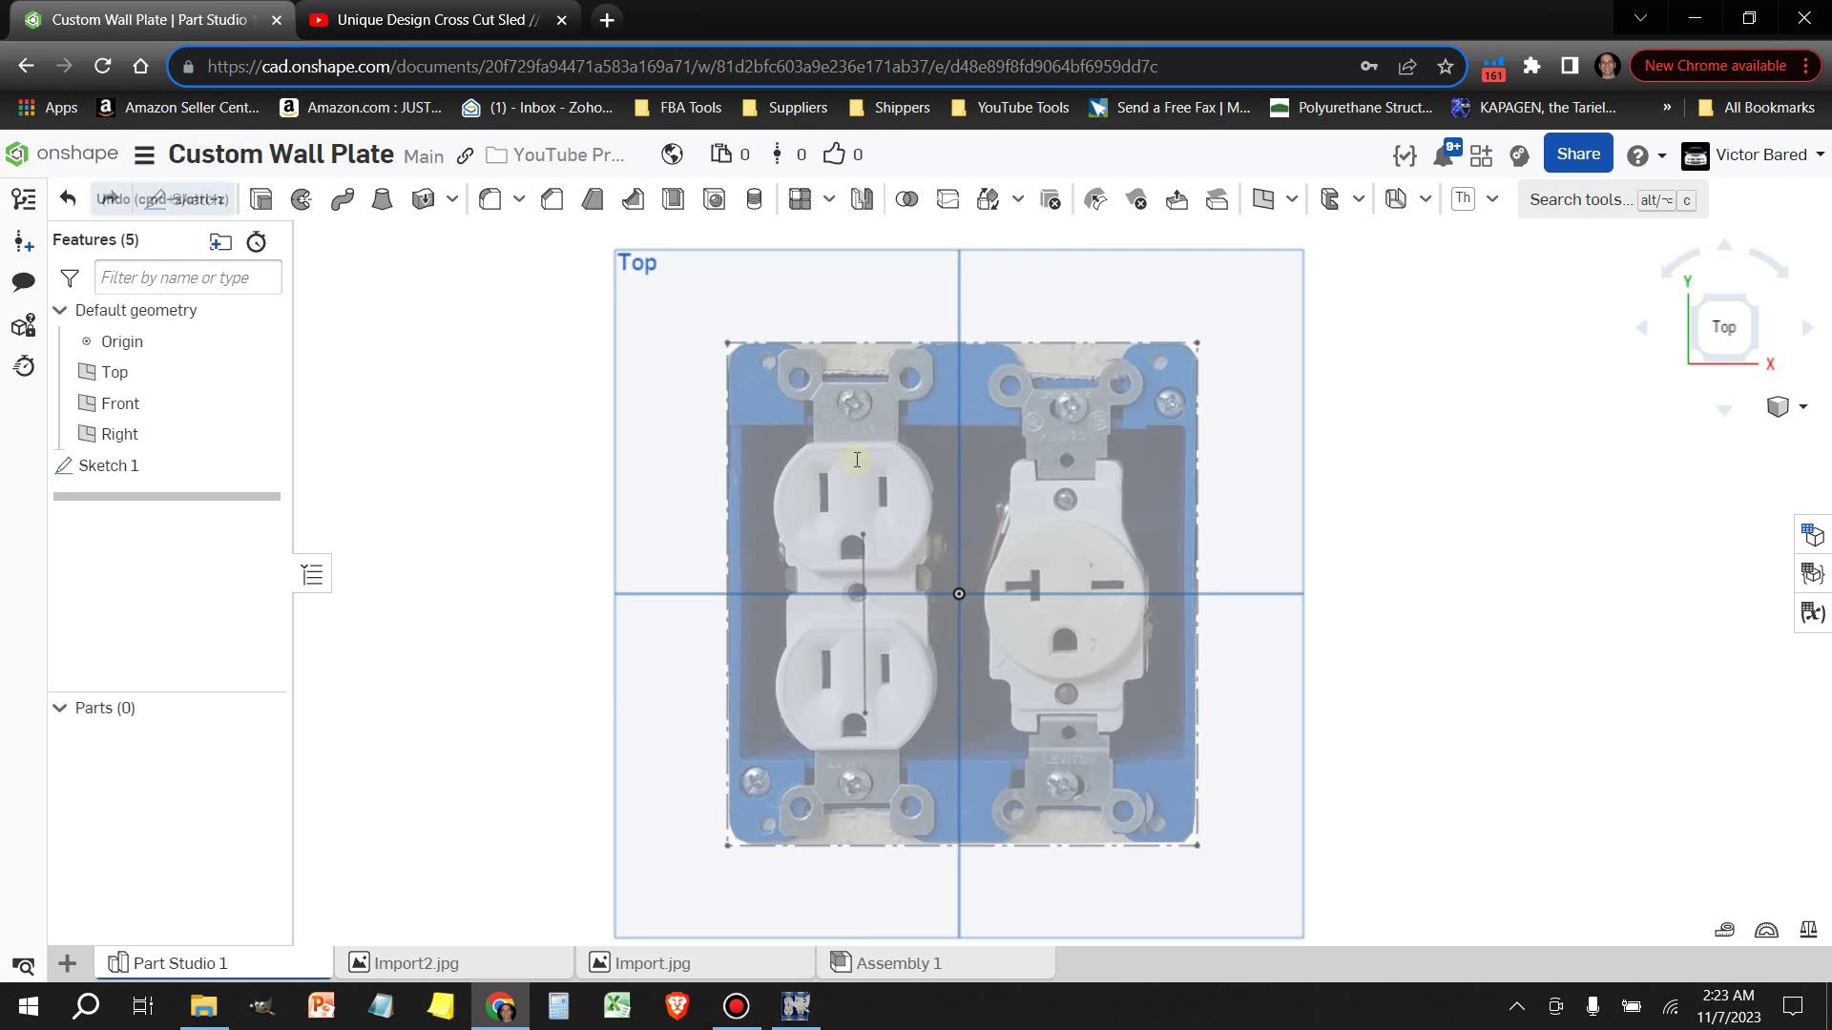
Edit Sketch 1, delete the 39 reference line with its dimension, and accept
right_click(143, 474)
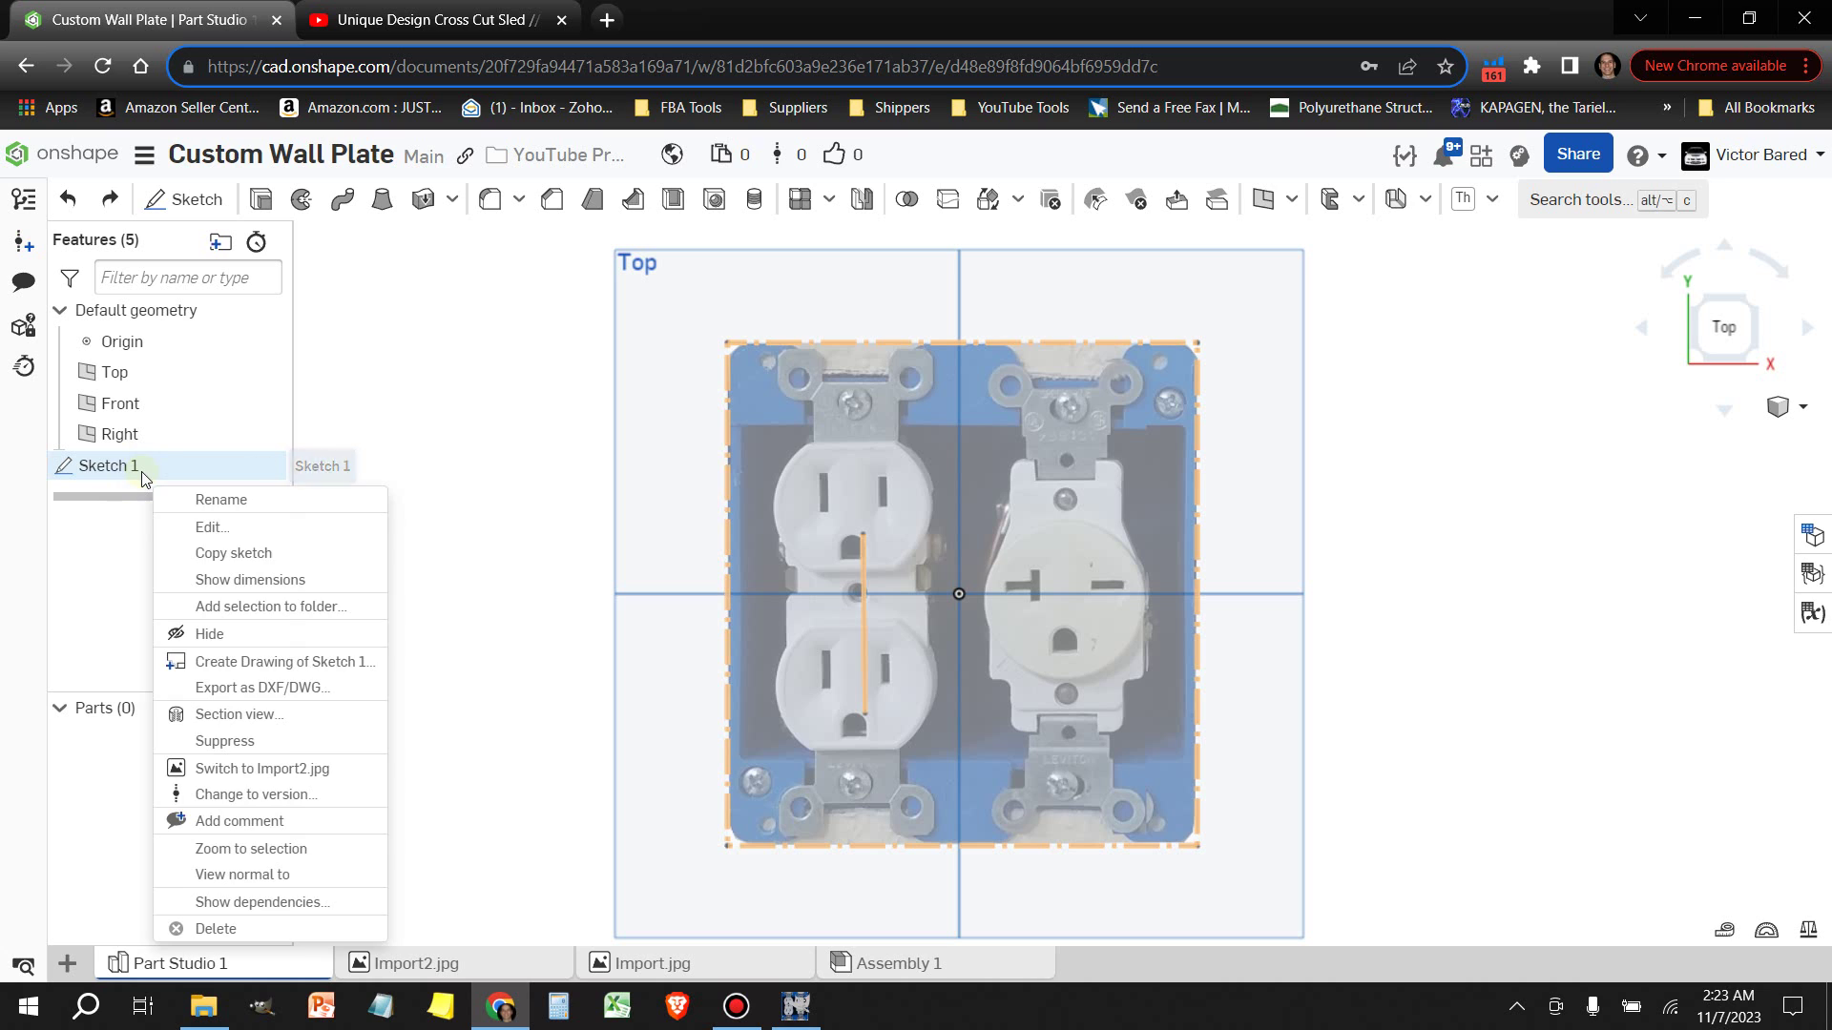
click(211, 529)
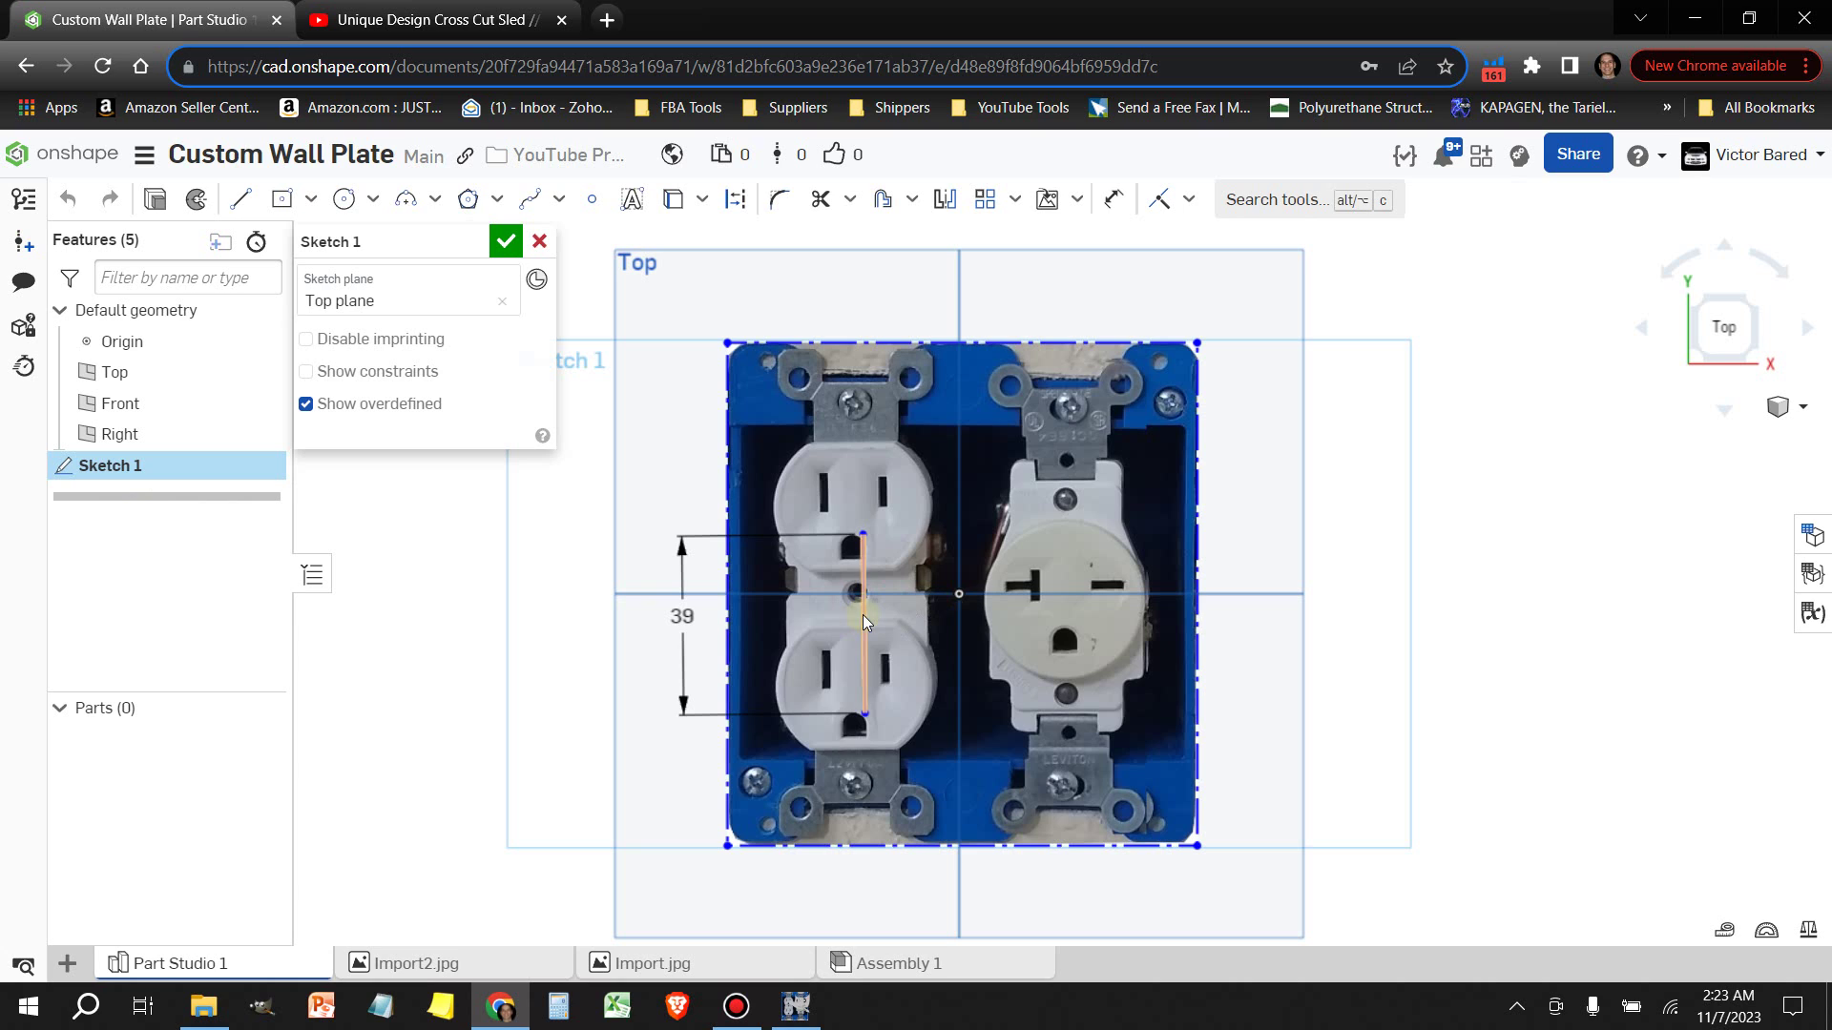
click(862, 611)
key(Delete)
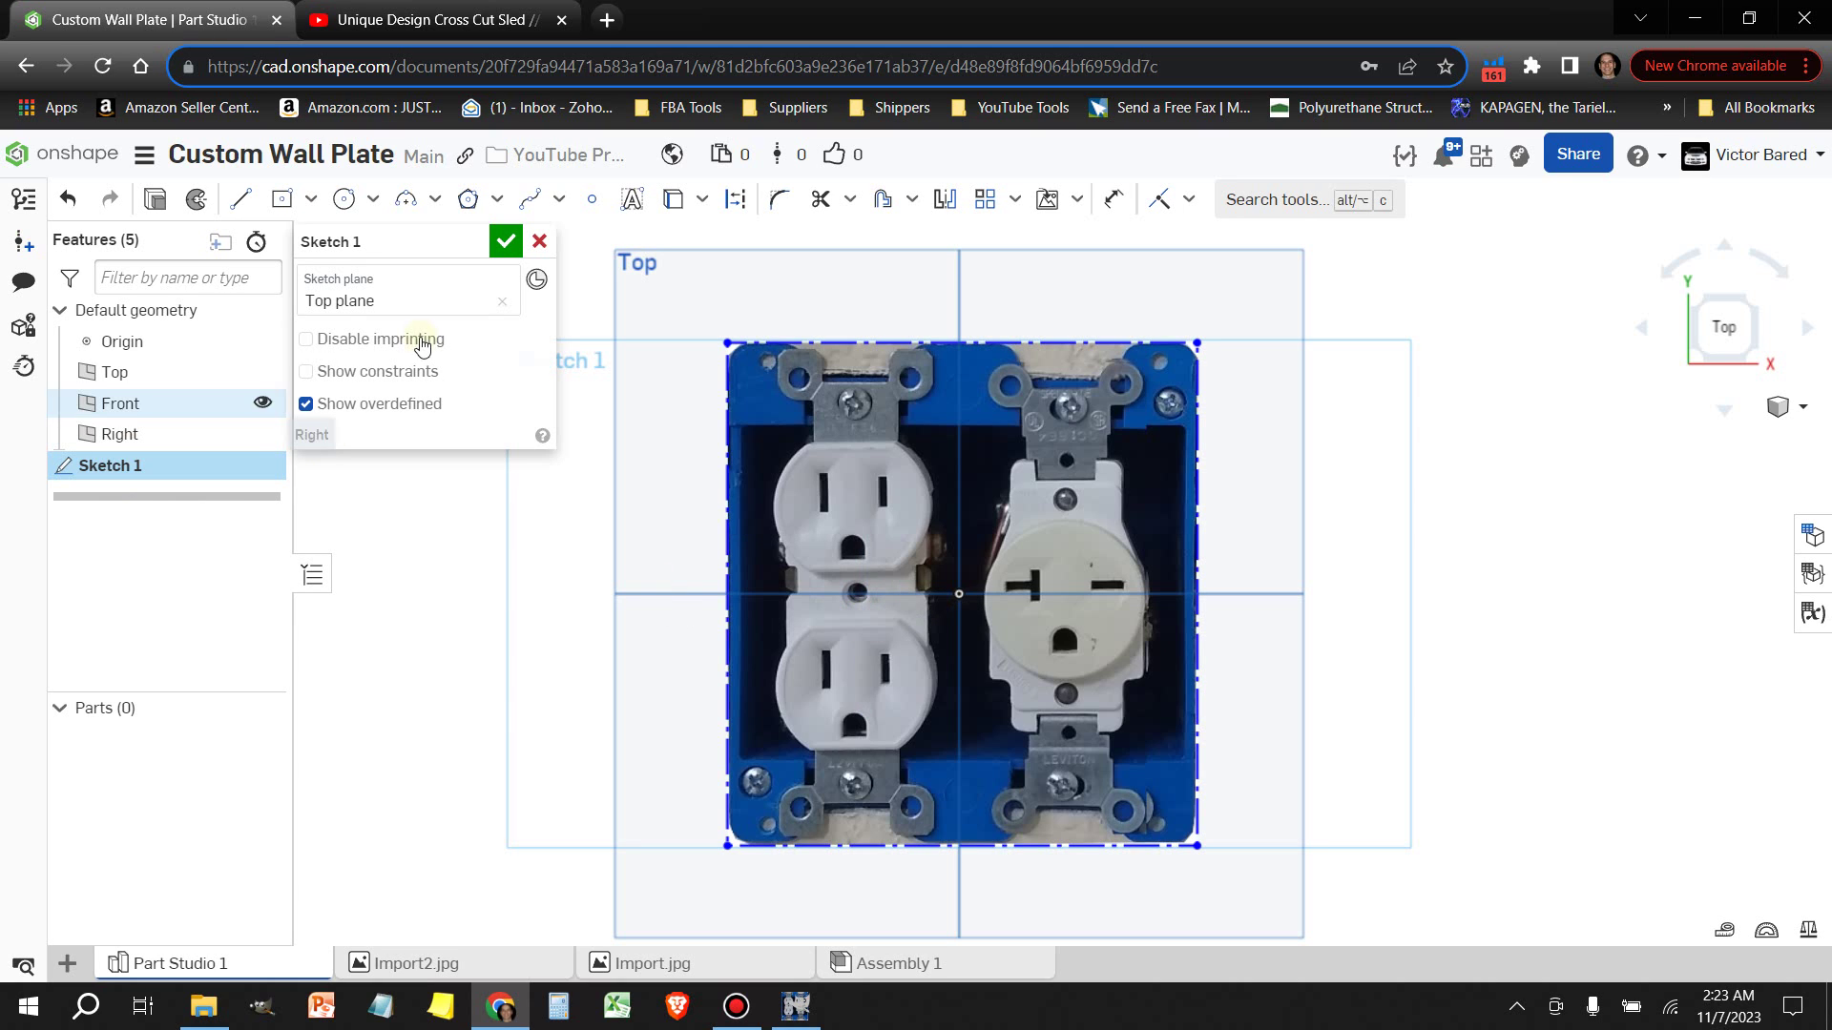
click(506, 243)
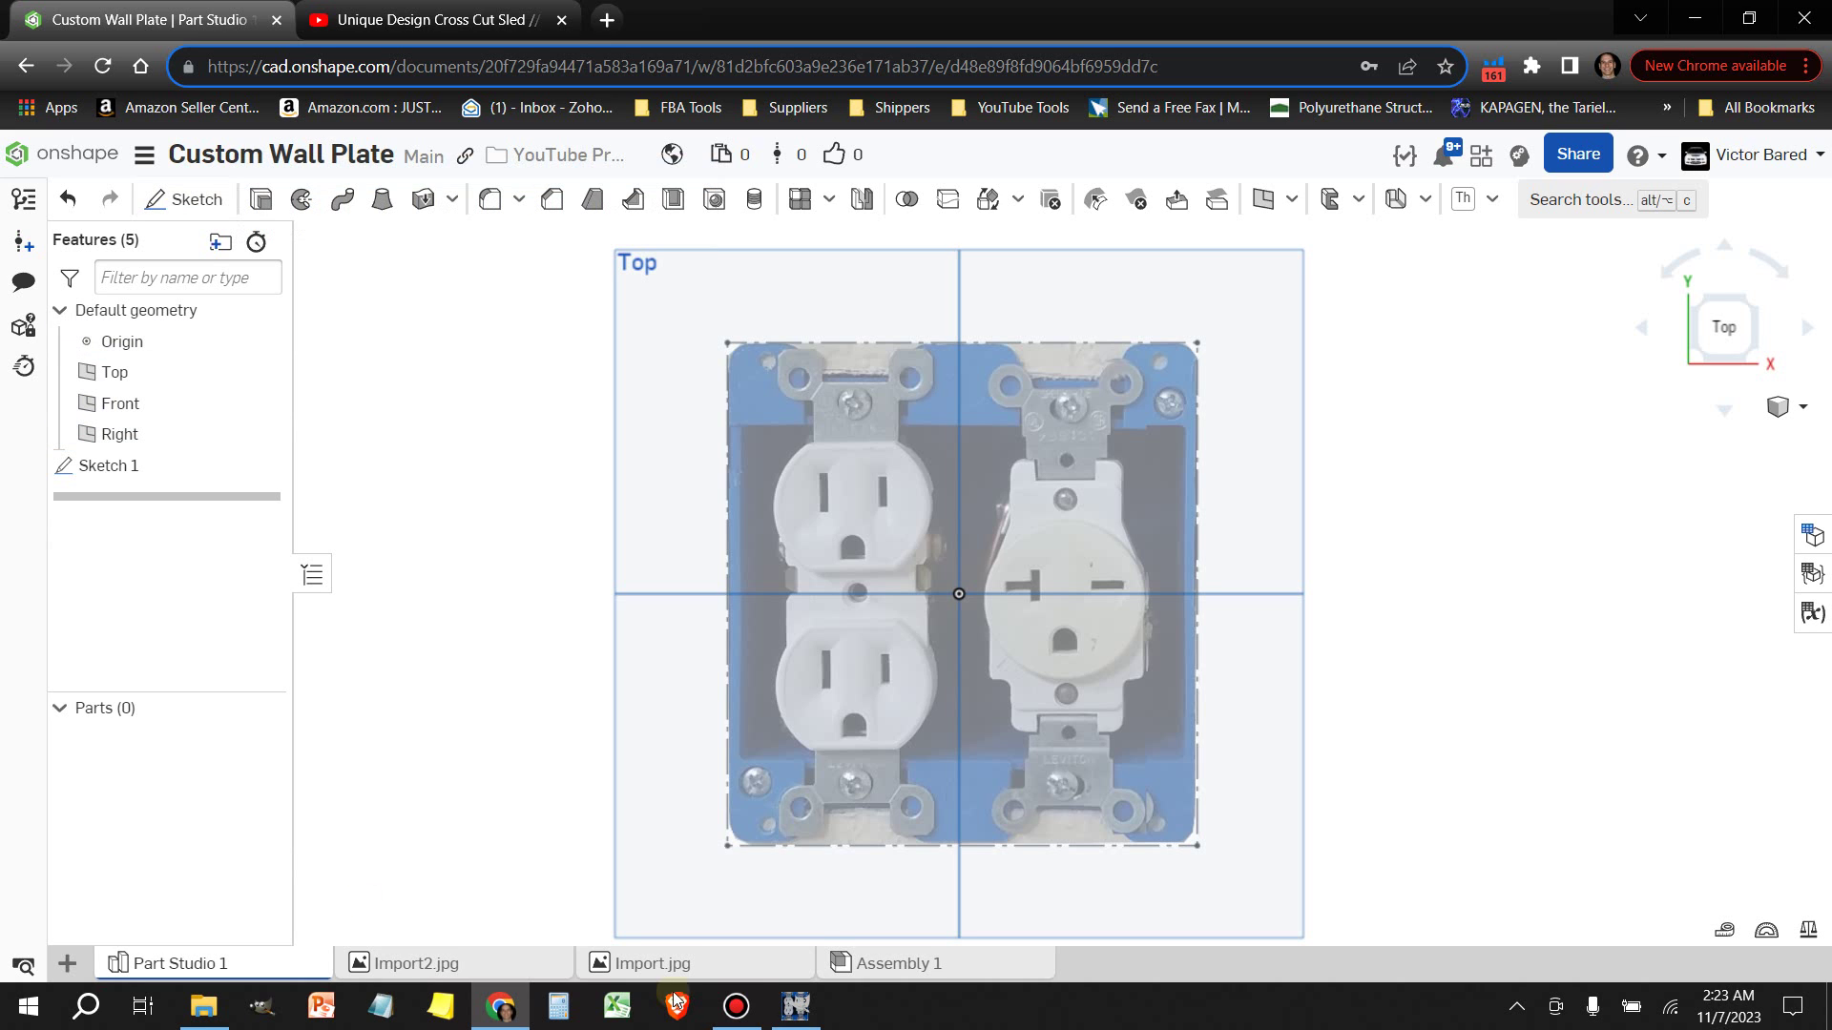
Start a Top-plane sketch and draw a center-point rectangle from the origin around the image
scroll(821, 500, up, 2)
click(181, 203)
key(r)
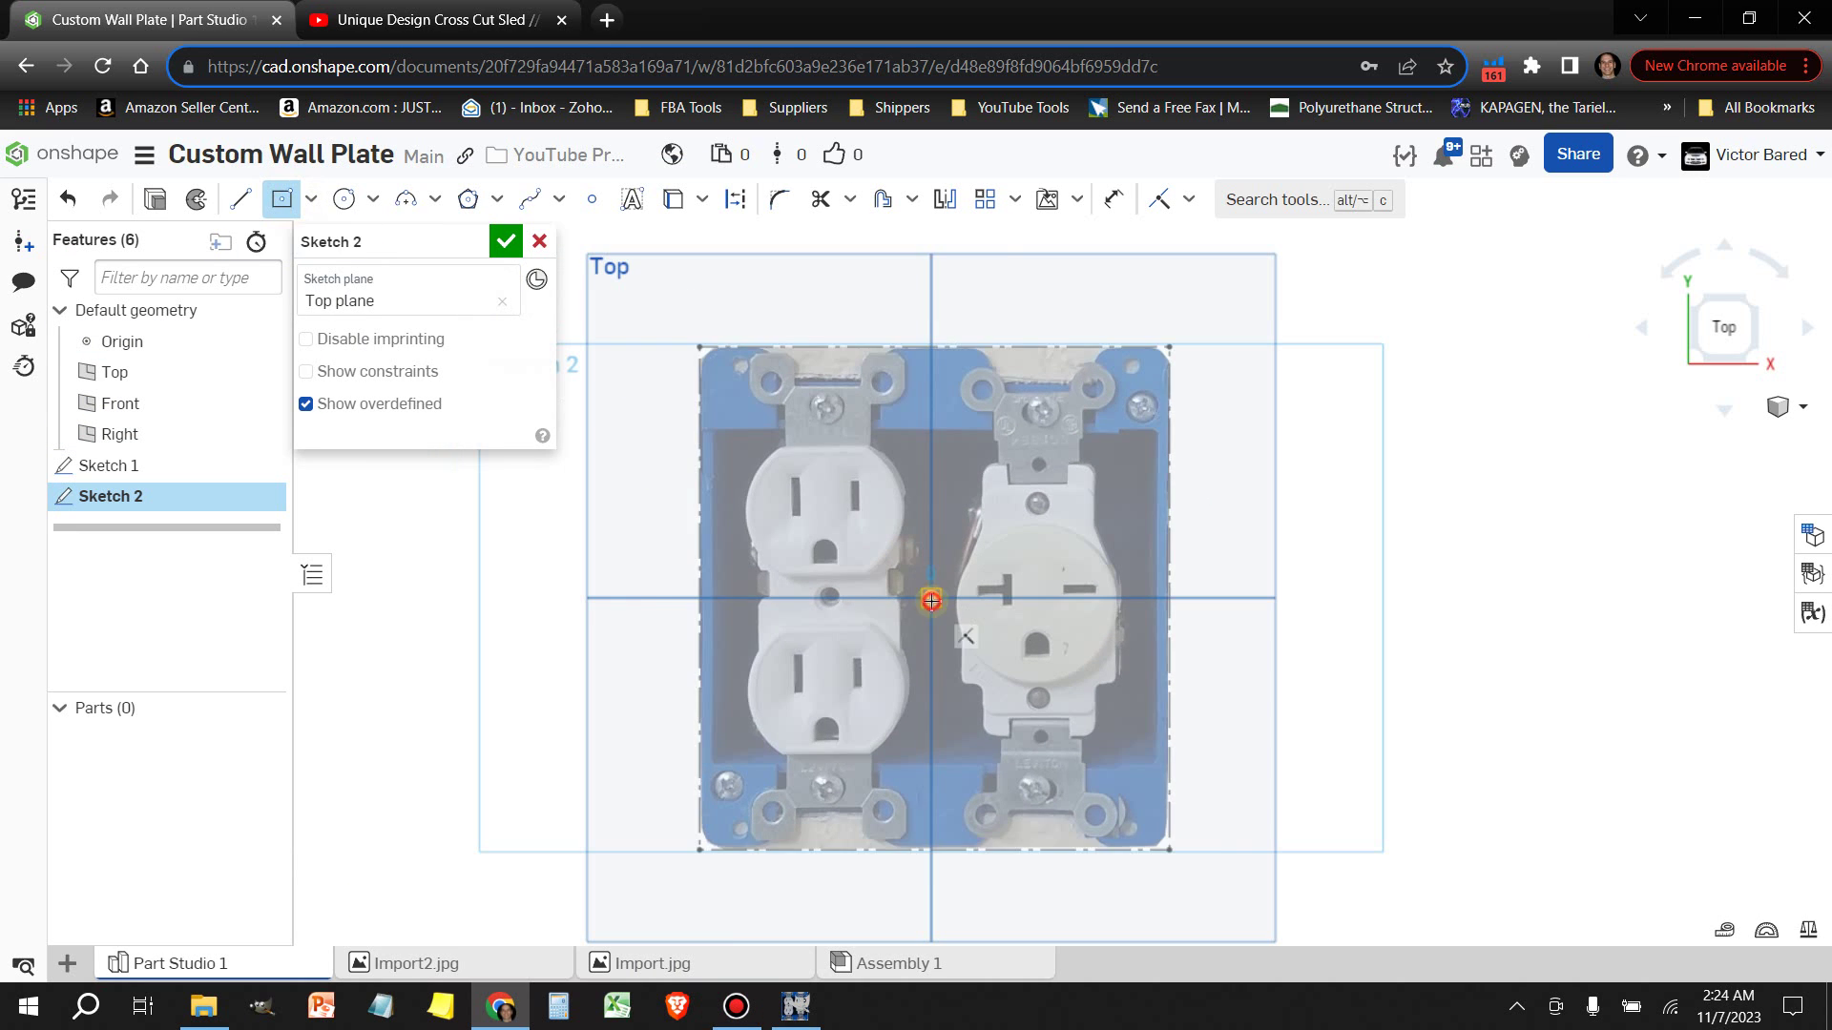
click(931, 598)
click(1197, 874)
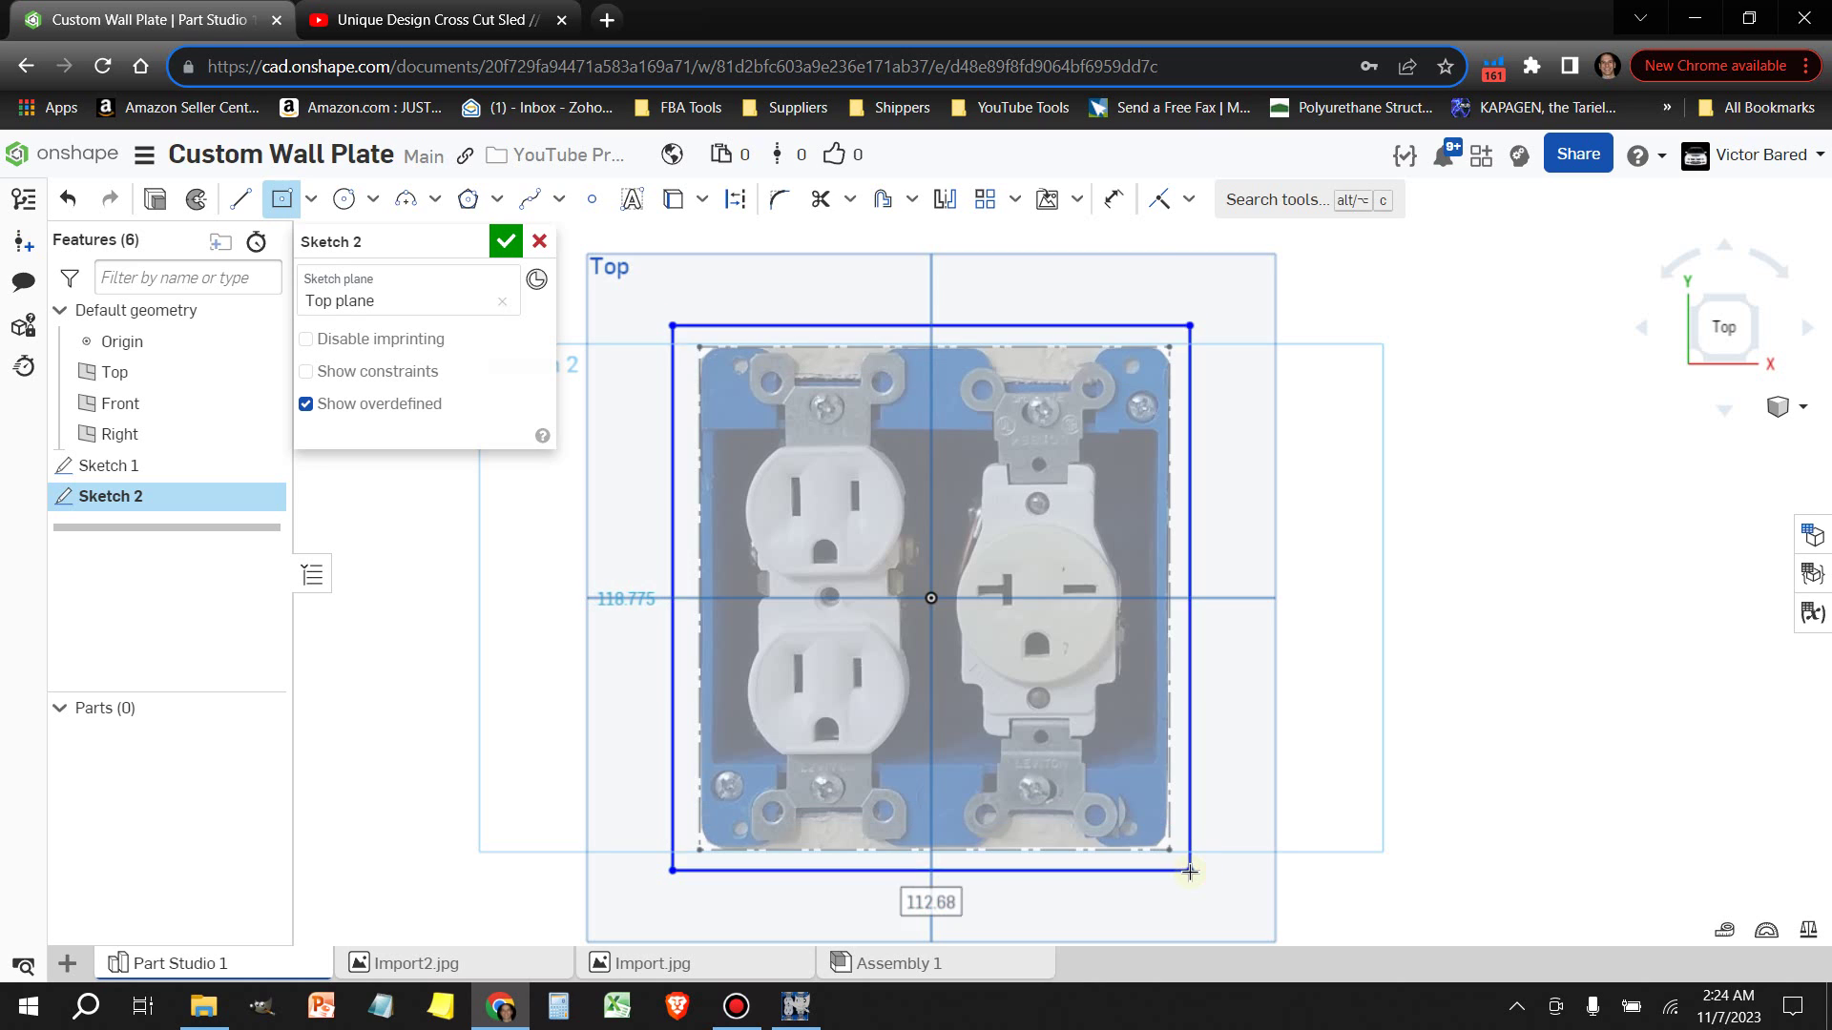
Dimension the rectangle 113 wide by 120 high and accept Sketch 2
key(d)
click(954, 323)
click(1031, 272)
text(113)
click(1190, 477)
click(1307, 477)
text(120)
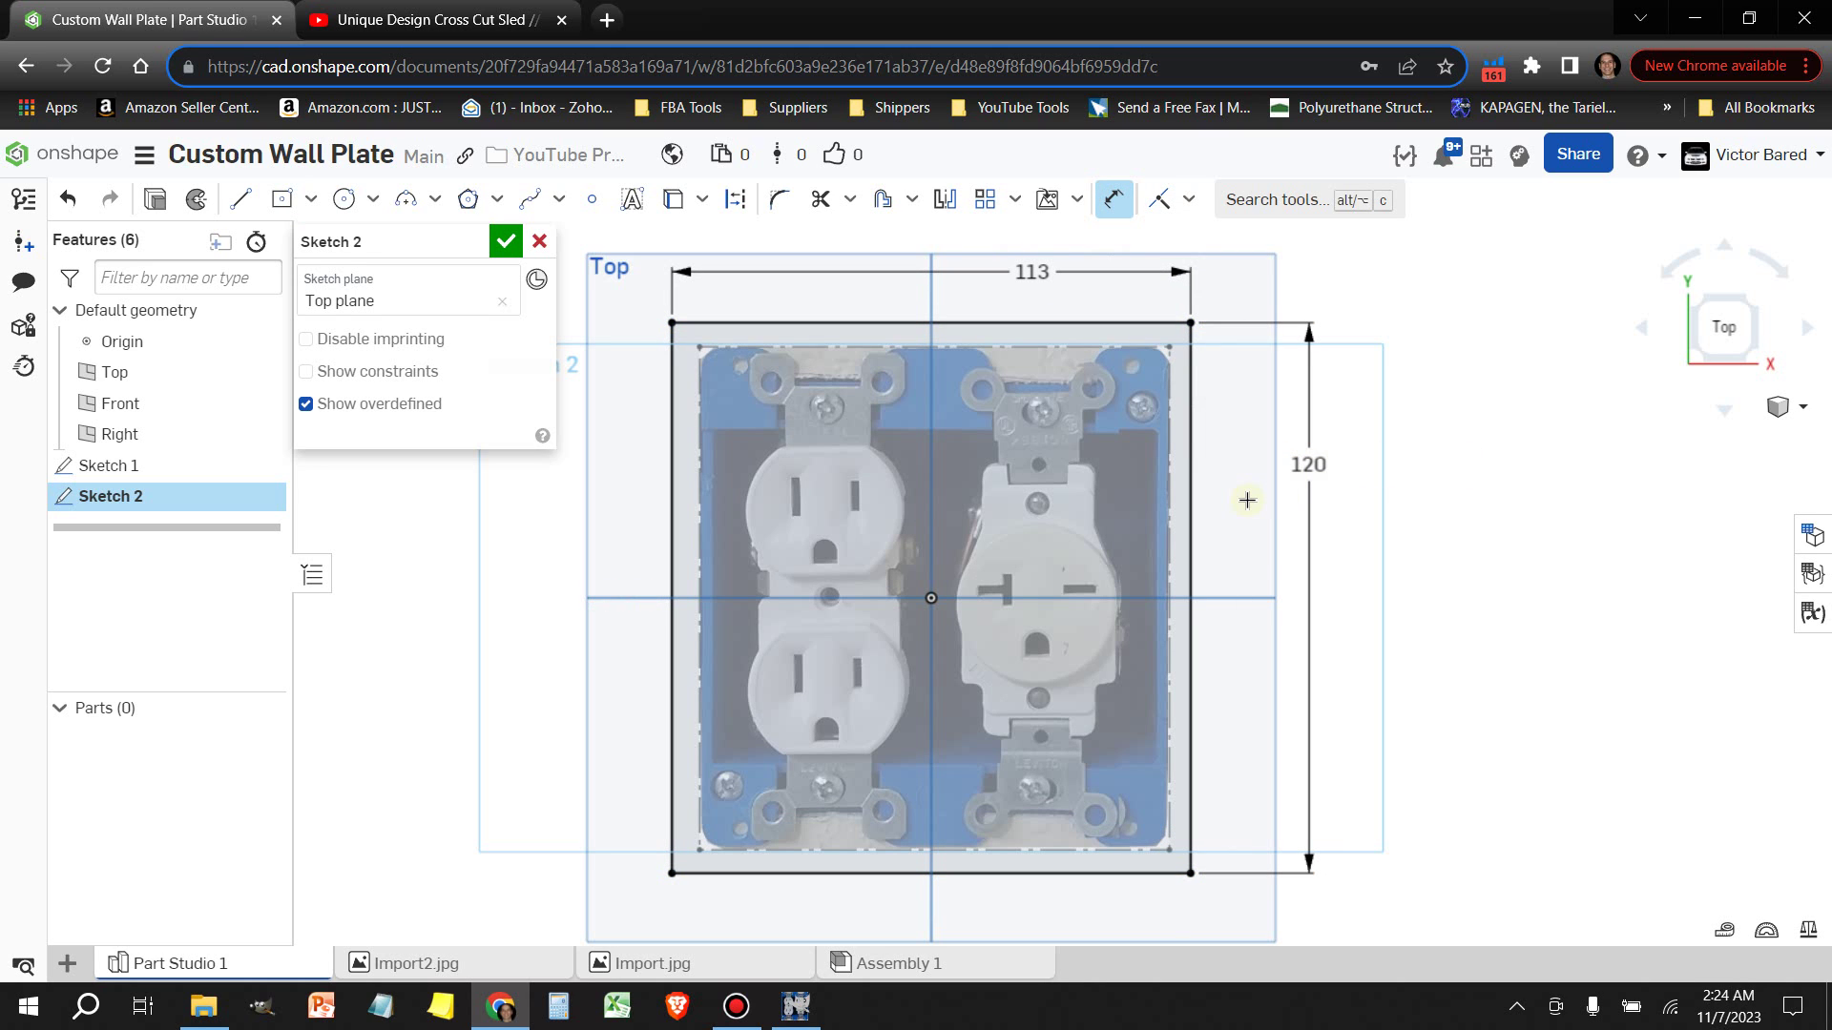
click(505, 243)
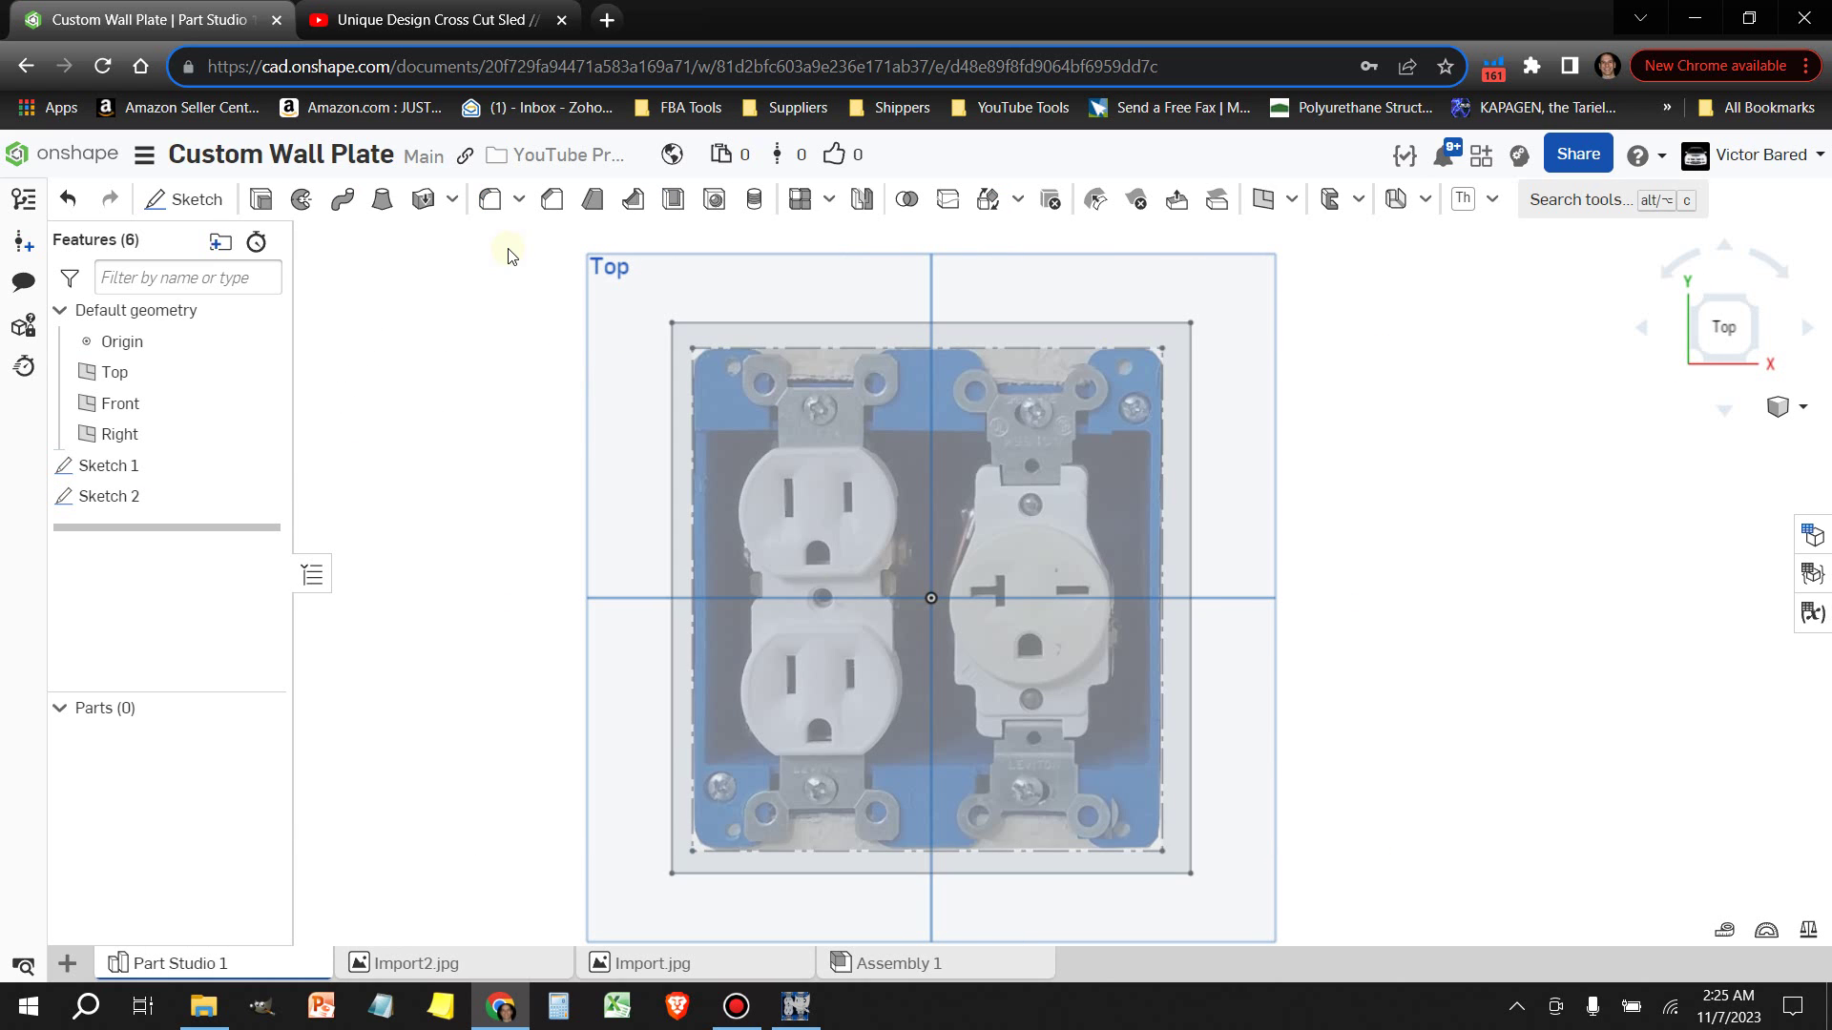
Open and close Sketch 1 without changes, then reopen Sketch 2 for editing
right_click(195, 472)
click(259, 527)
click(506, 241)
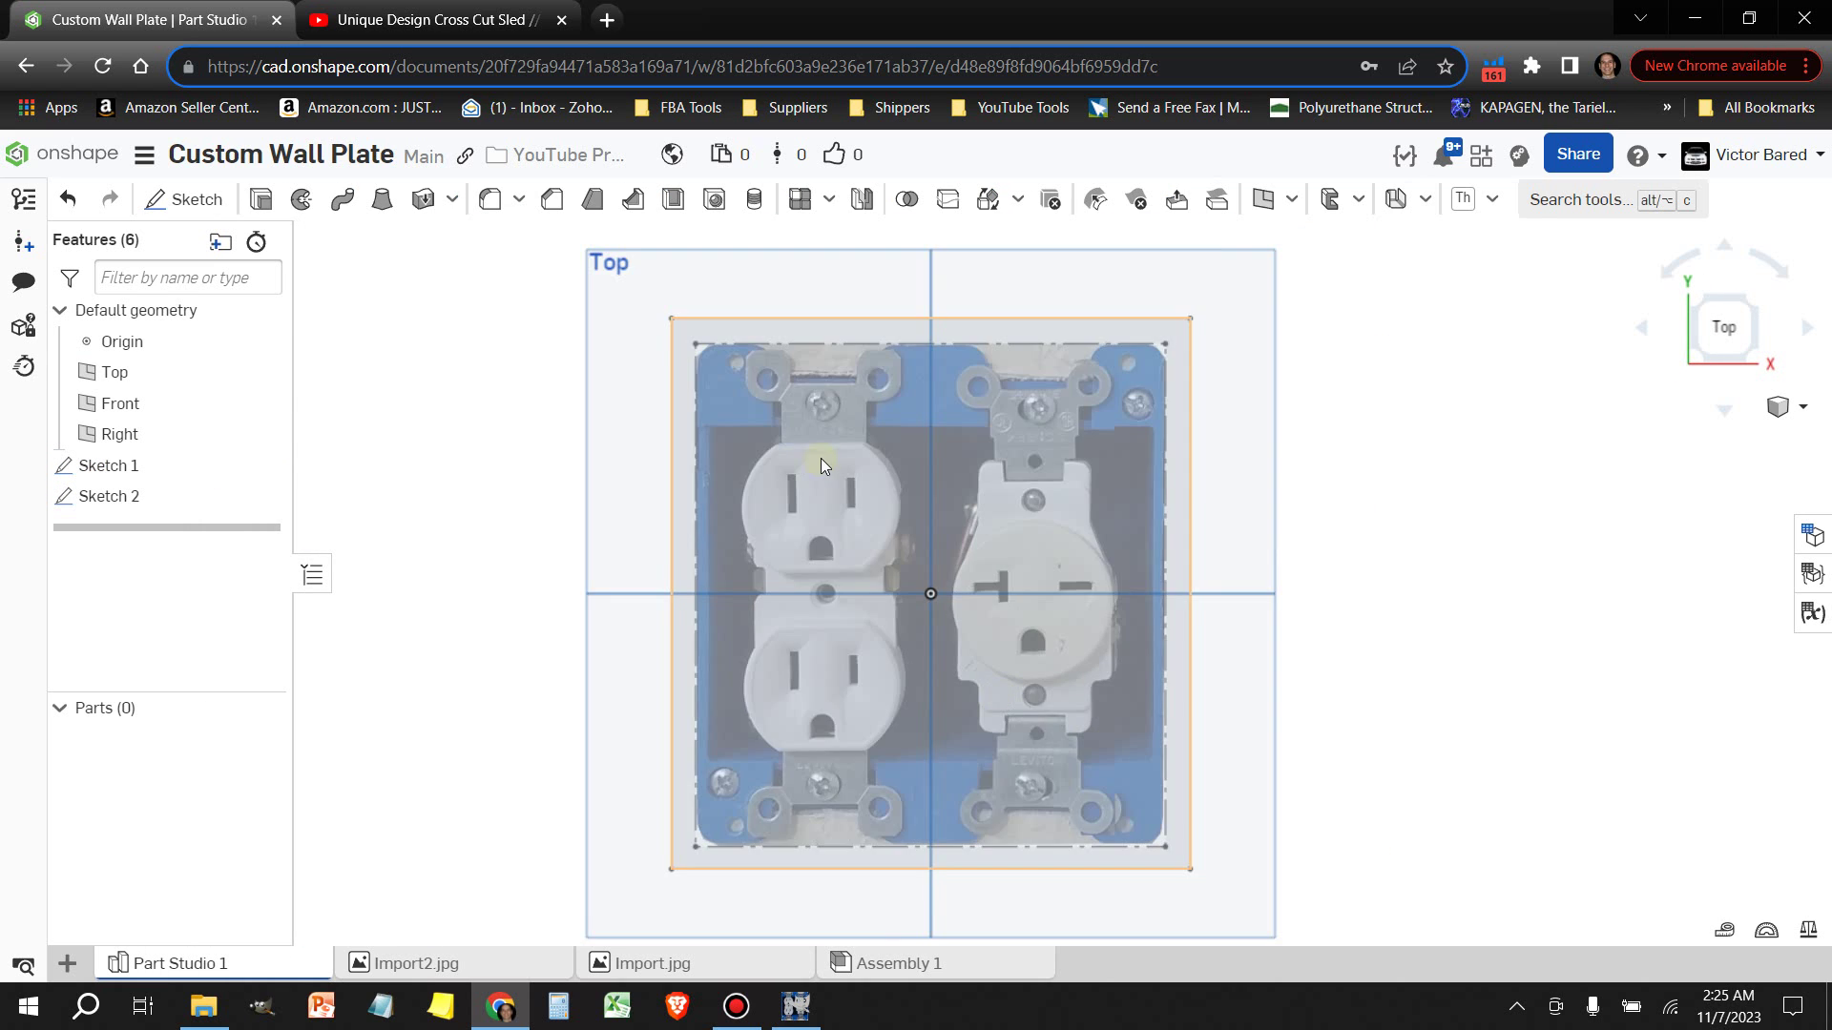
scroll(821, 458, up, 5)
double_click(134, 496)
Draw a circle over the upper duplex outlet and give it a 34.5 diameter
key(c)
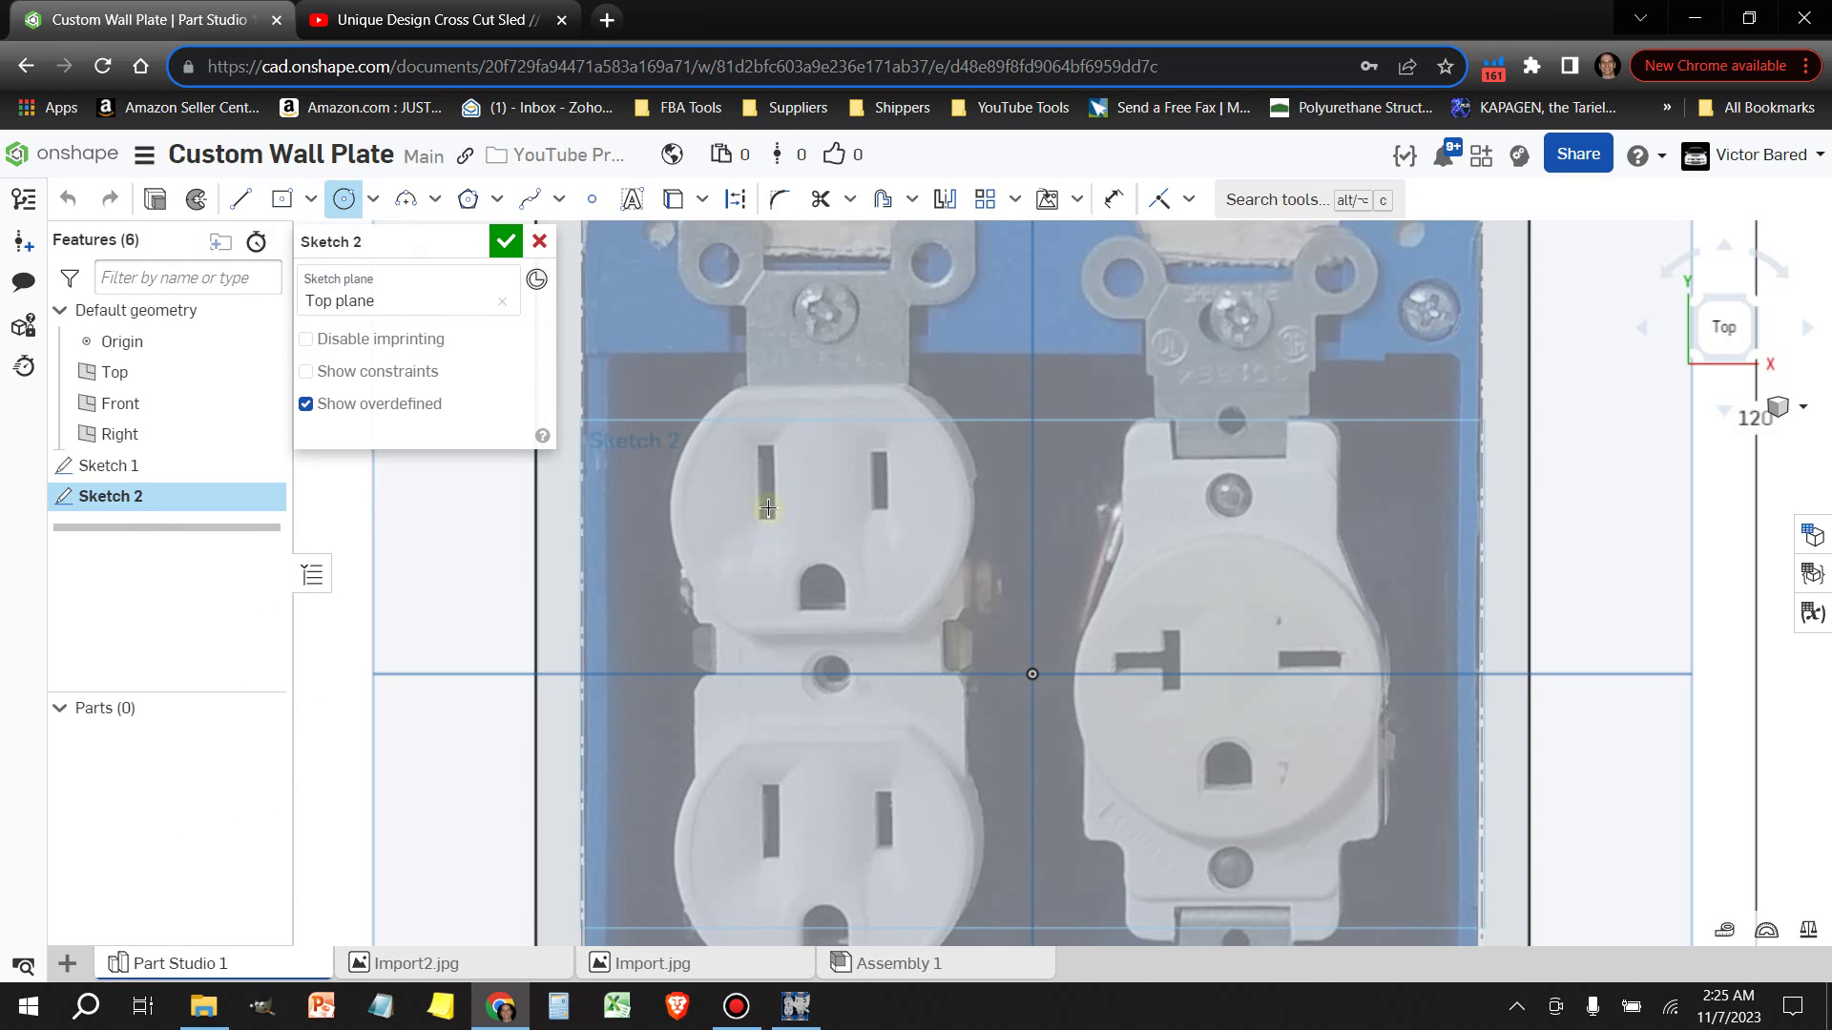
click(821, 505)
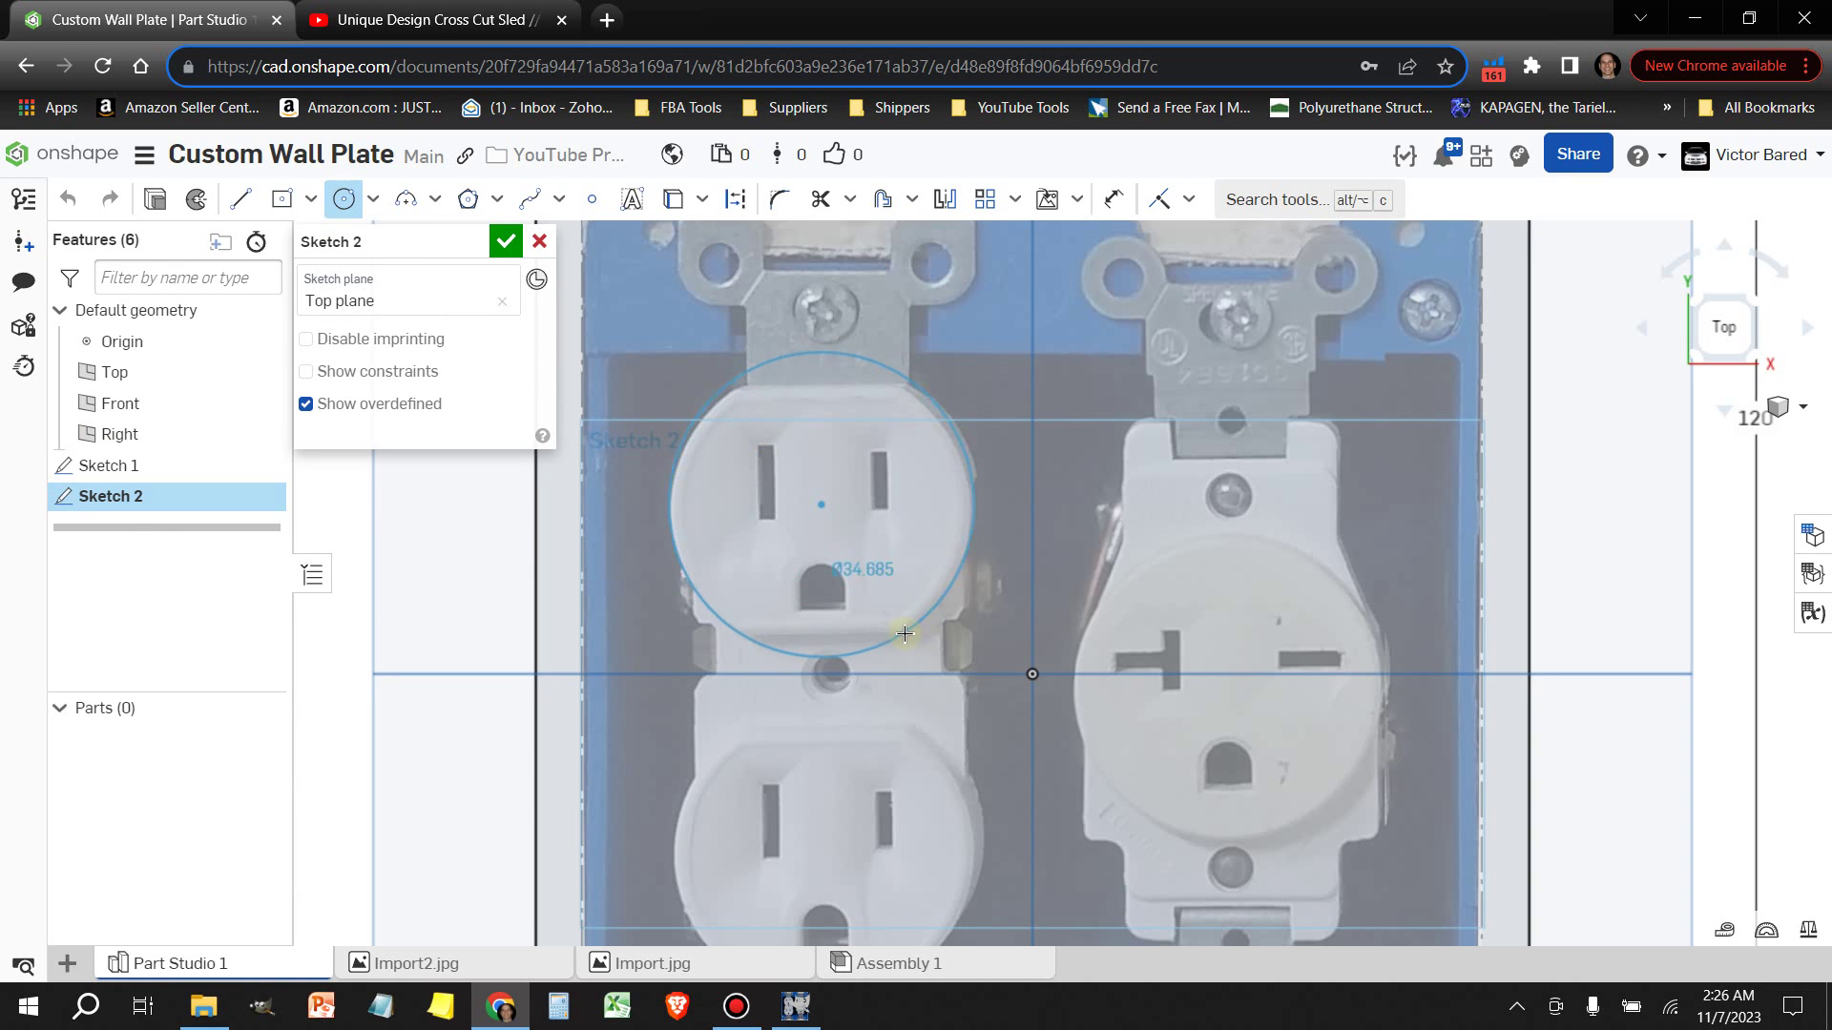
click(914, 629)
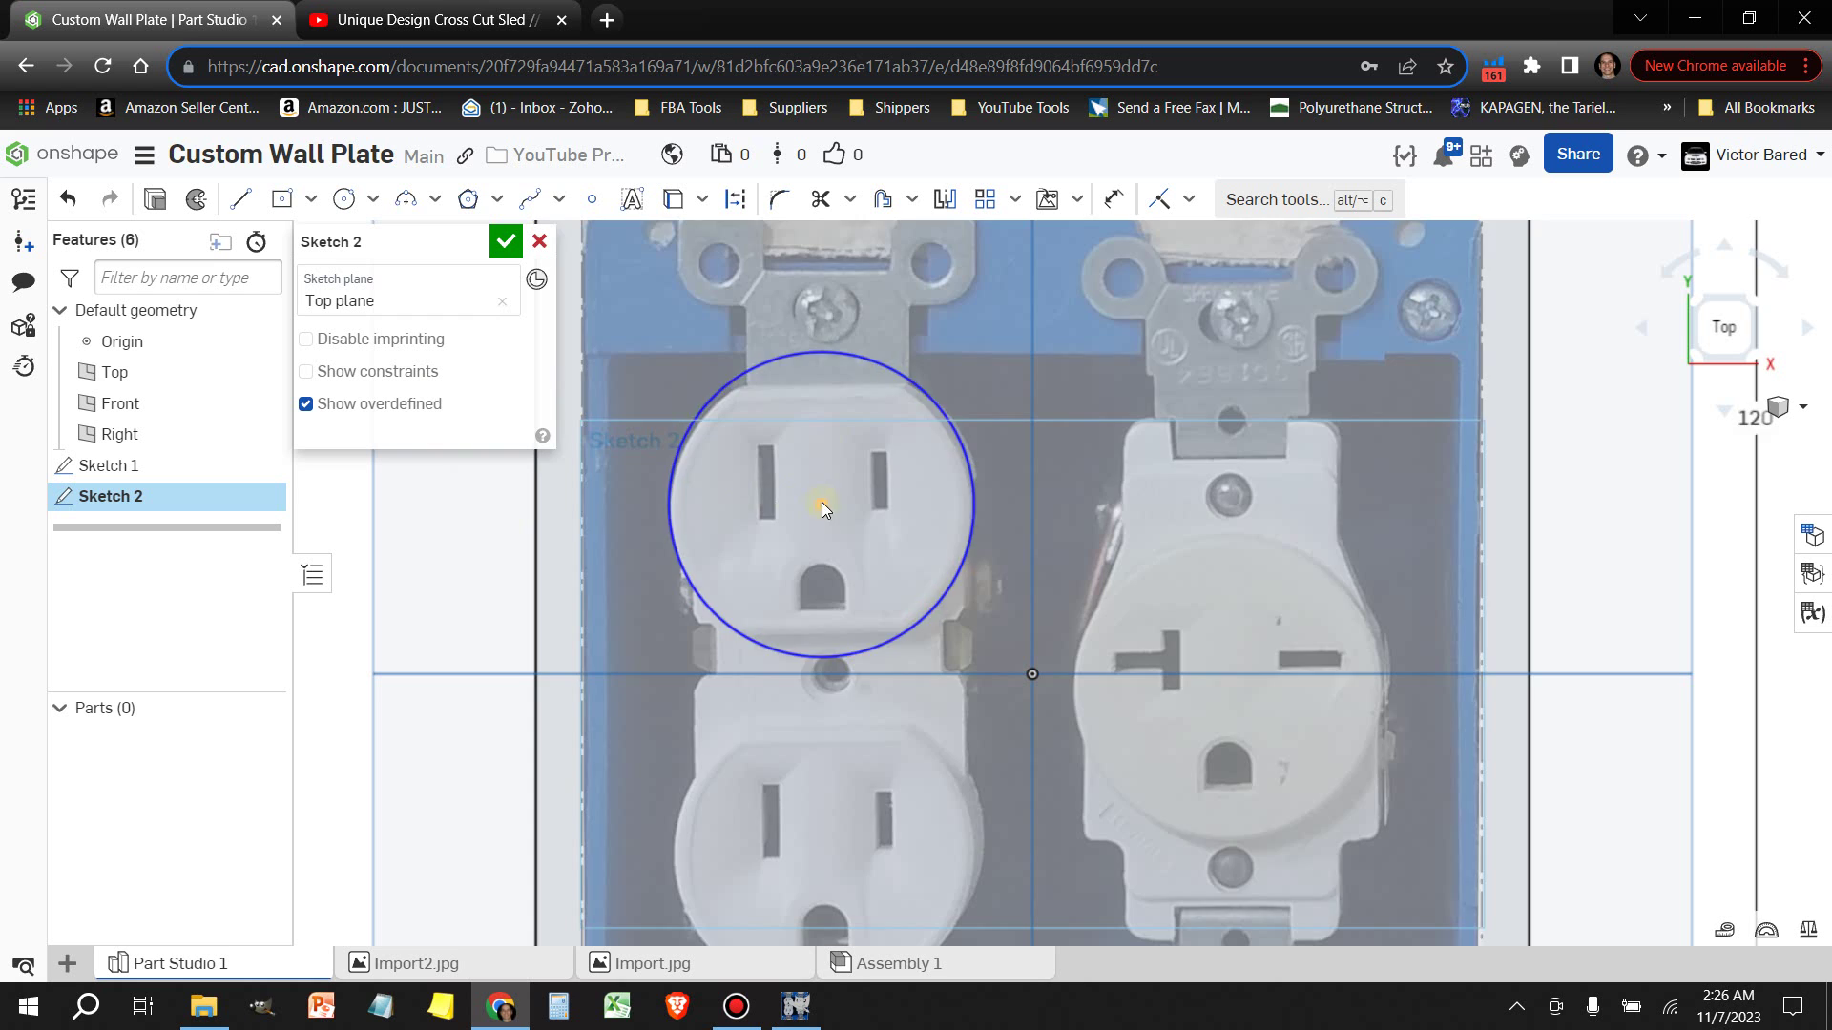
drag(822, 502, 821, 511)
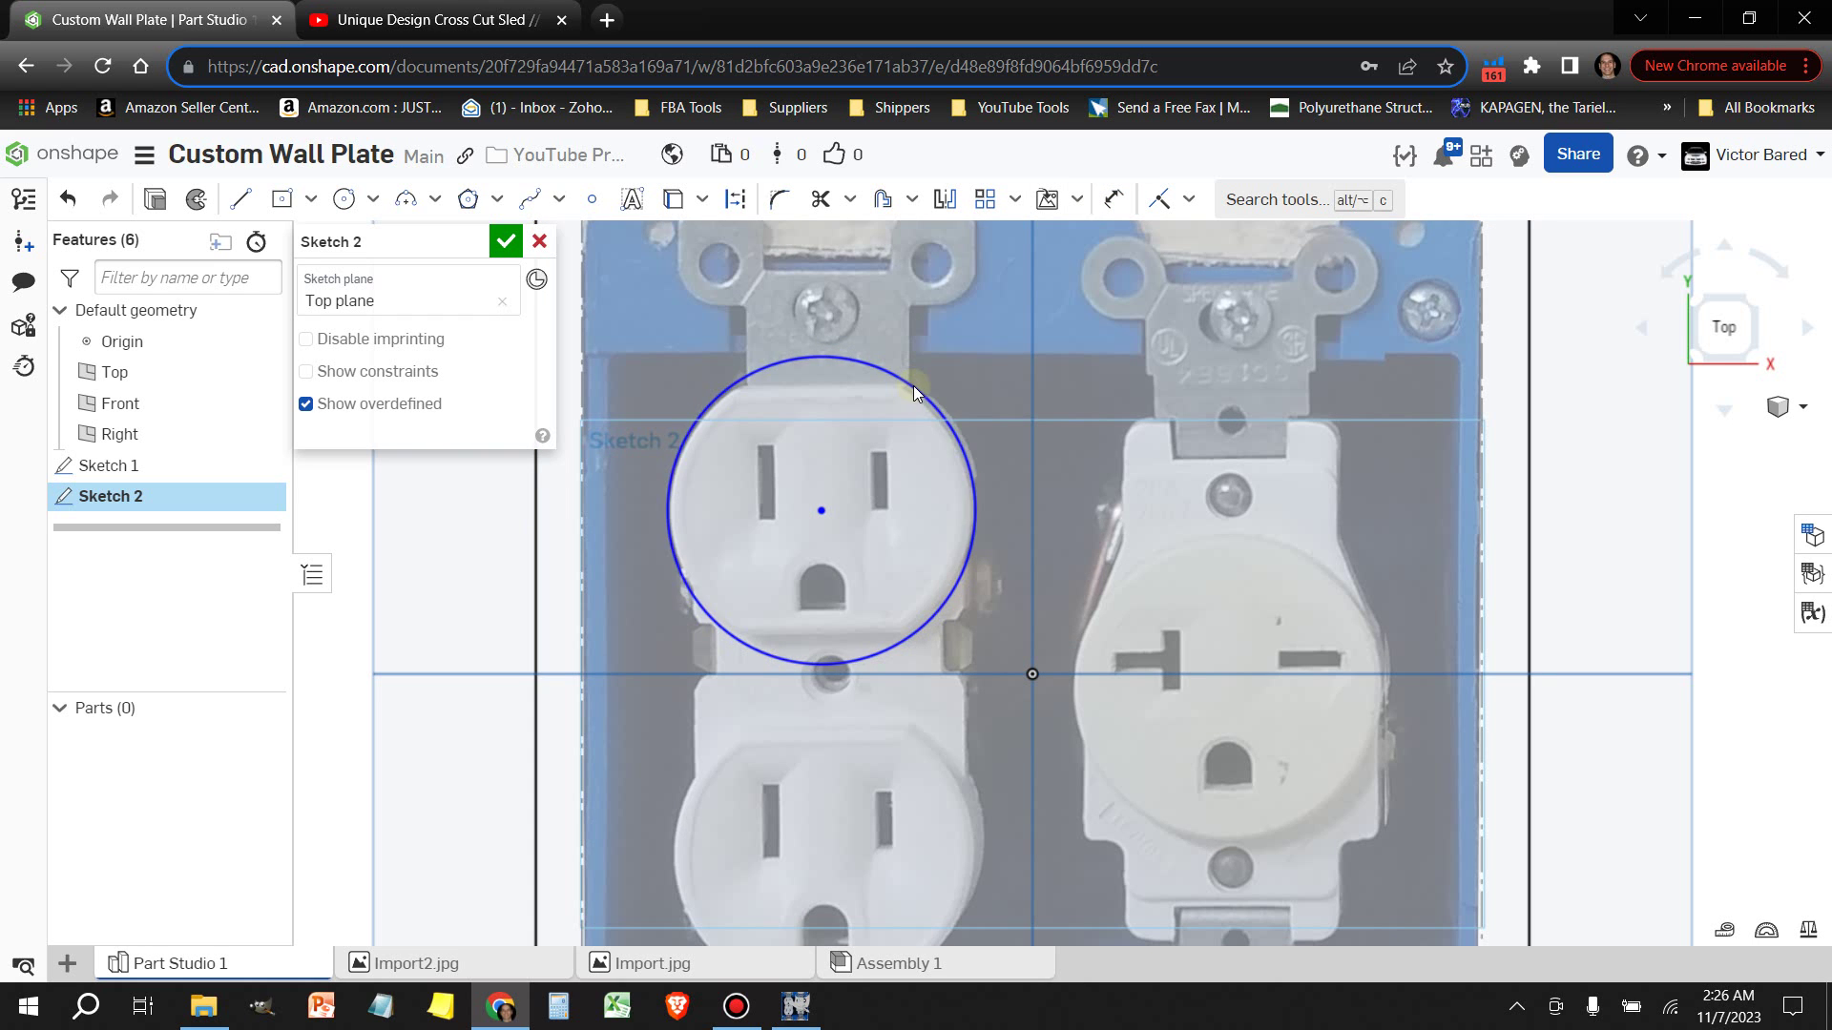
scroll(763, 668, up, 4)
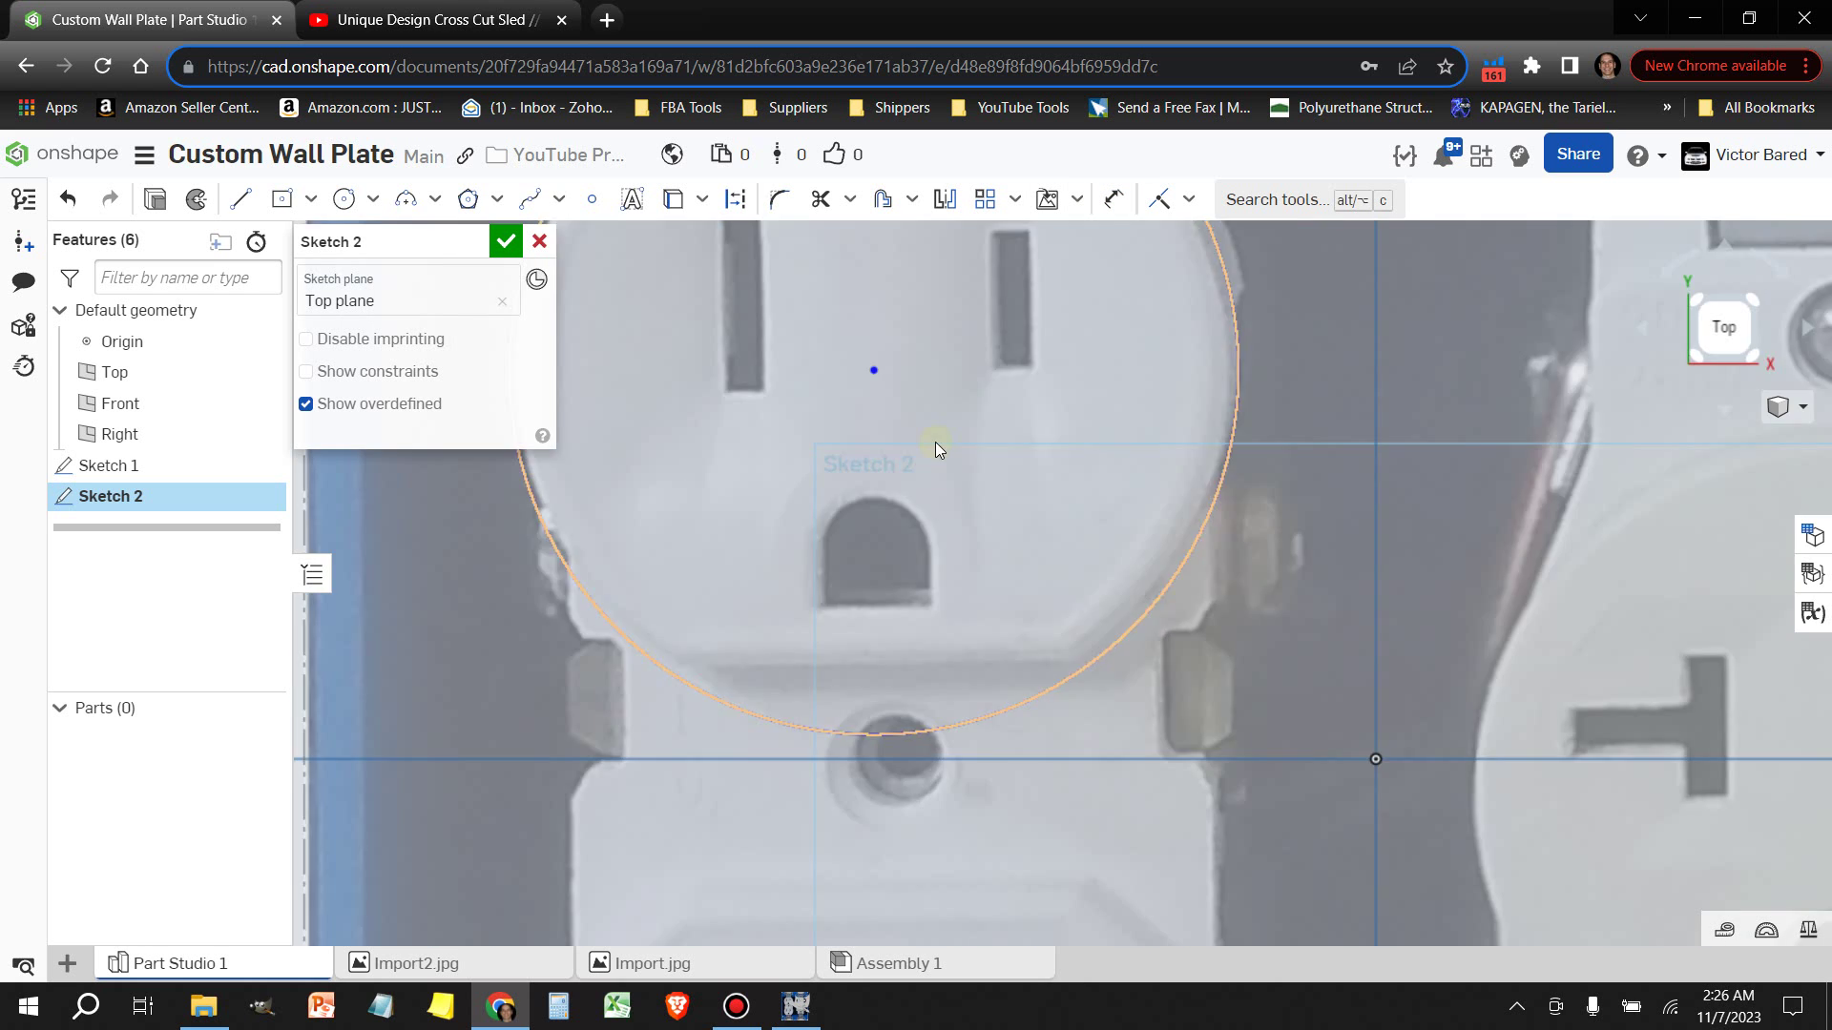
scroll(934, 442, down, 2)
key(d)
click(1193, 376)
click(1212, 277)
text(34.5)
key(Return)
scroll(1220, 372, down, 3)
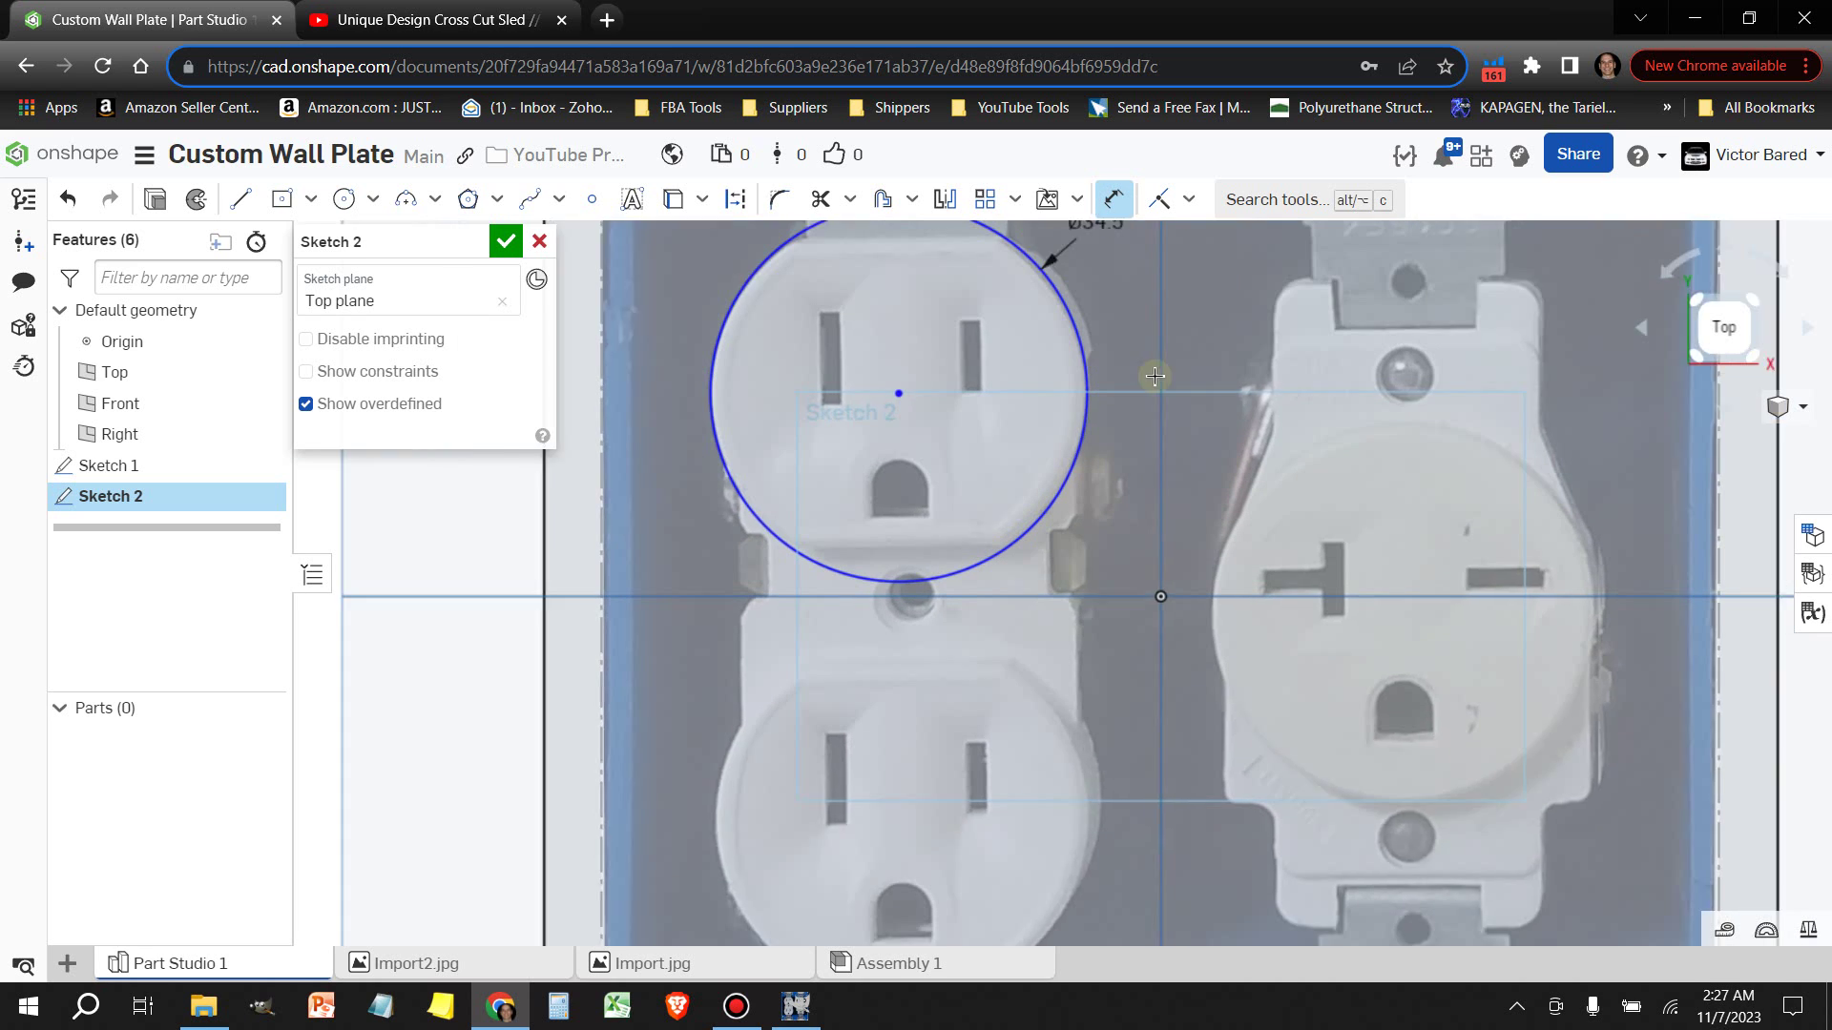
Add a construction line from the upper circle's centre to the axis, dimensioned 18.6
key(l)
click(966, 485)
click(949, 558)
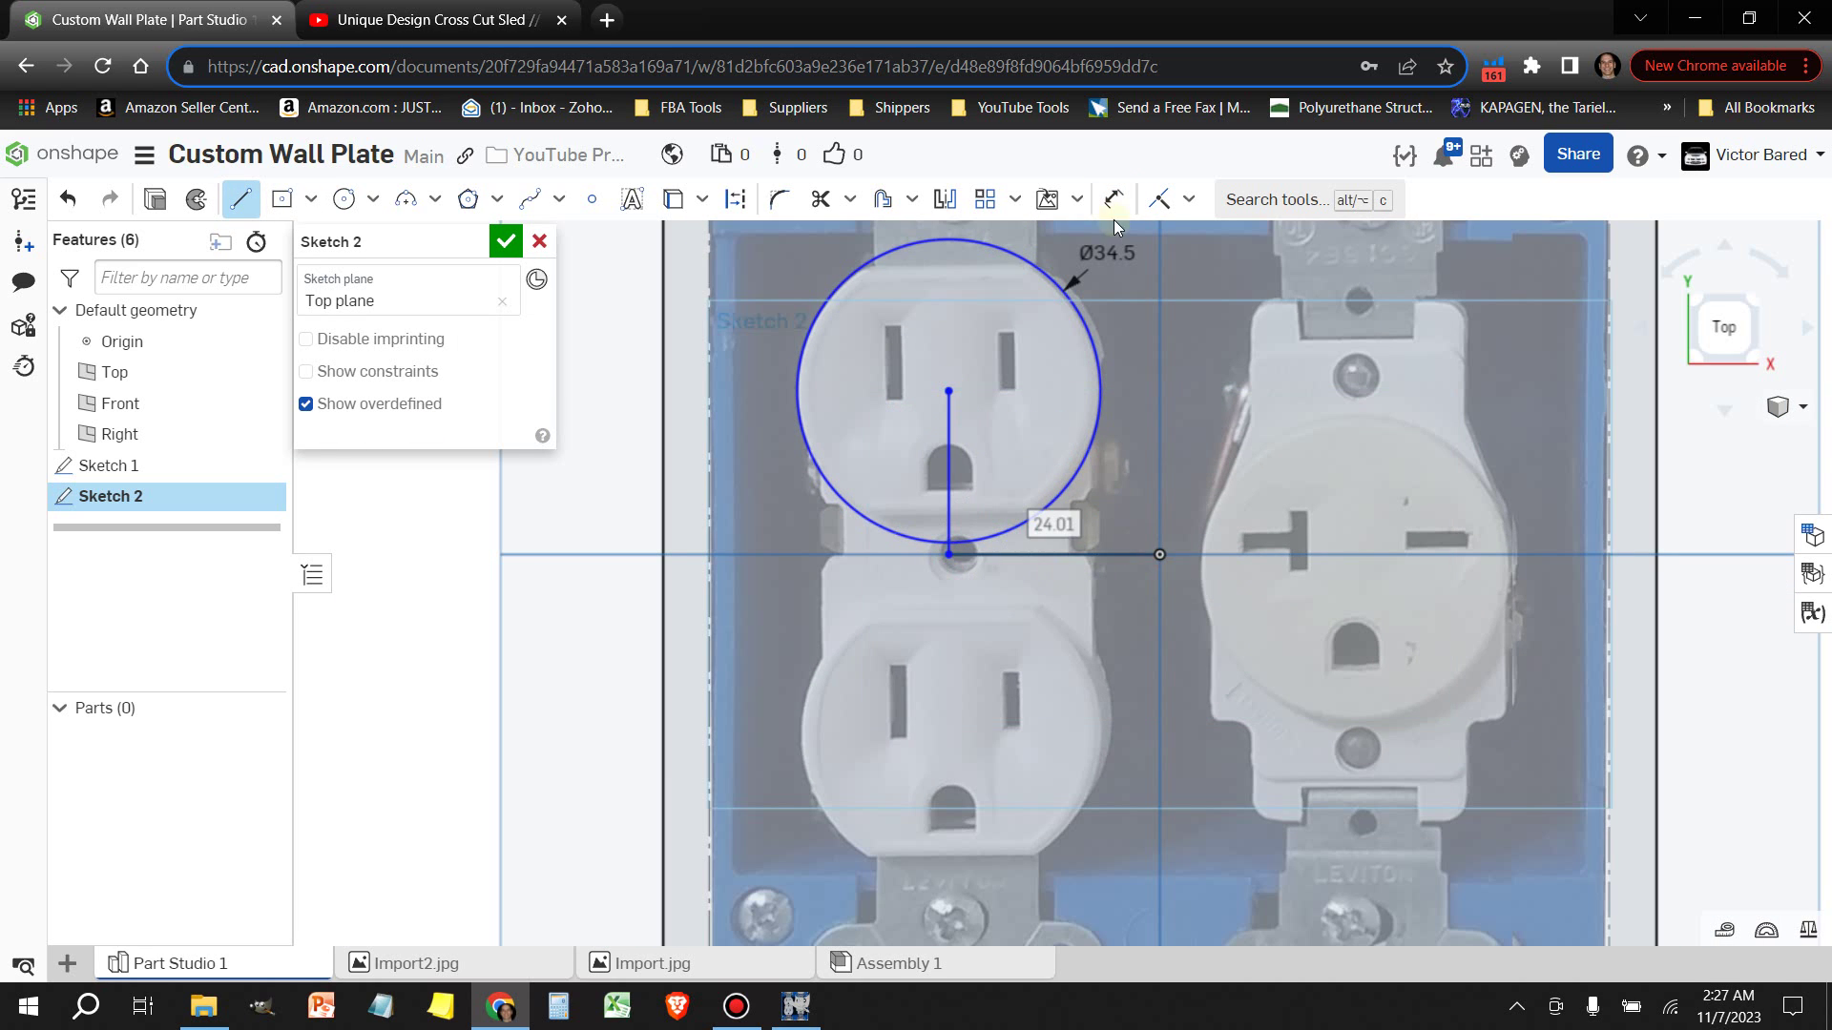
right_click(949, 468)
click(1269, 141)
key(d)
click(591, 531)
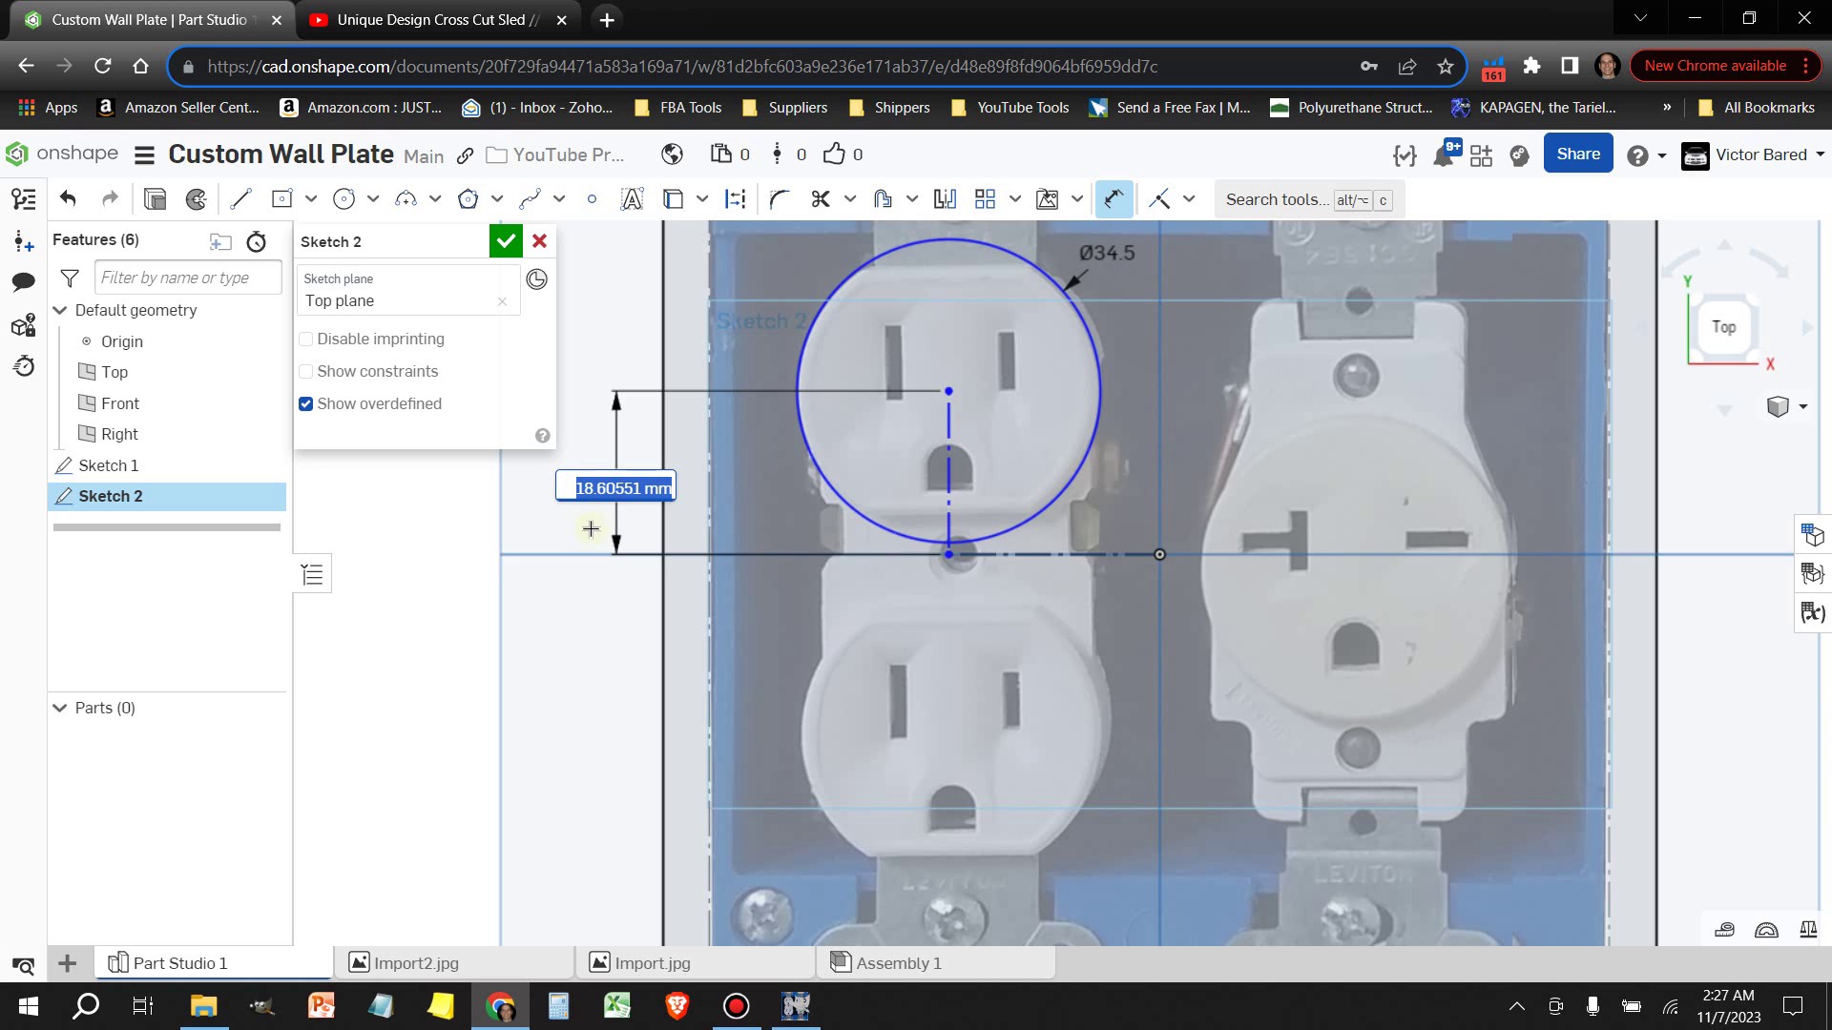
key(Return)
key(l)
Try making a lower line equal to the upper one, then undo the conflicting attempt
click(949, 555)
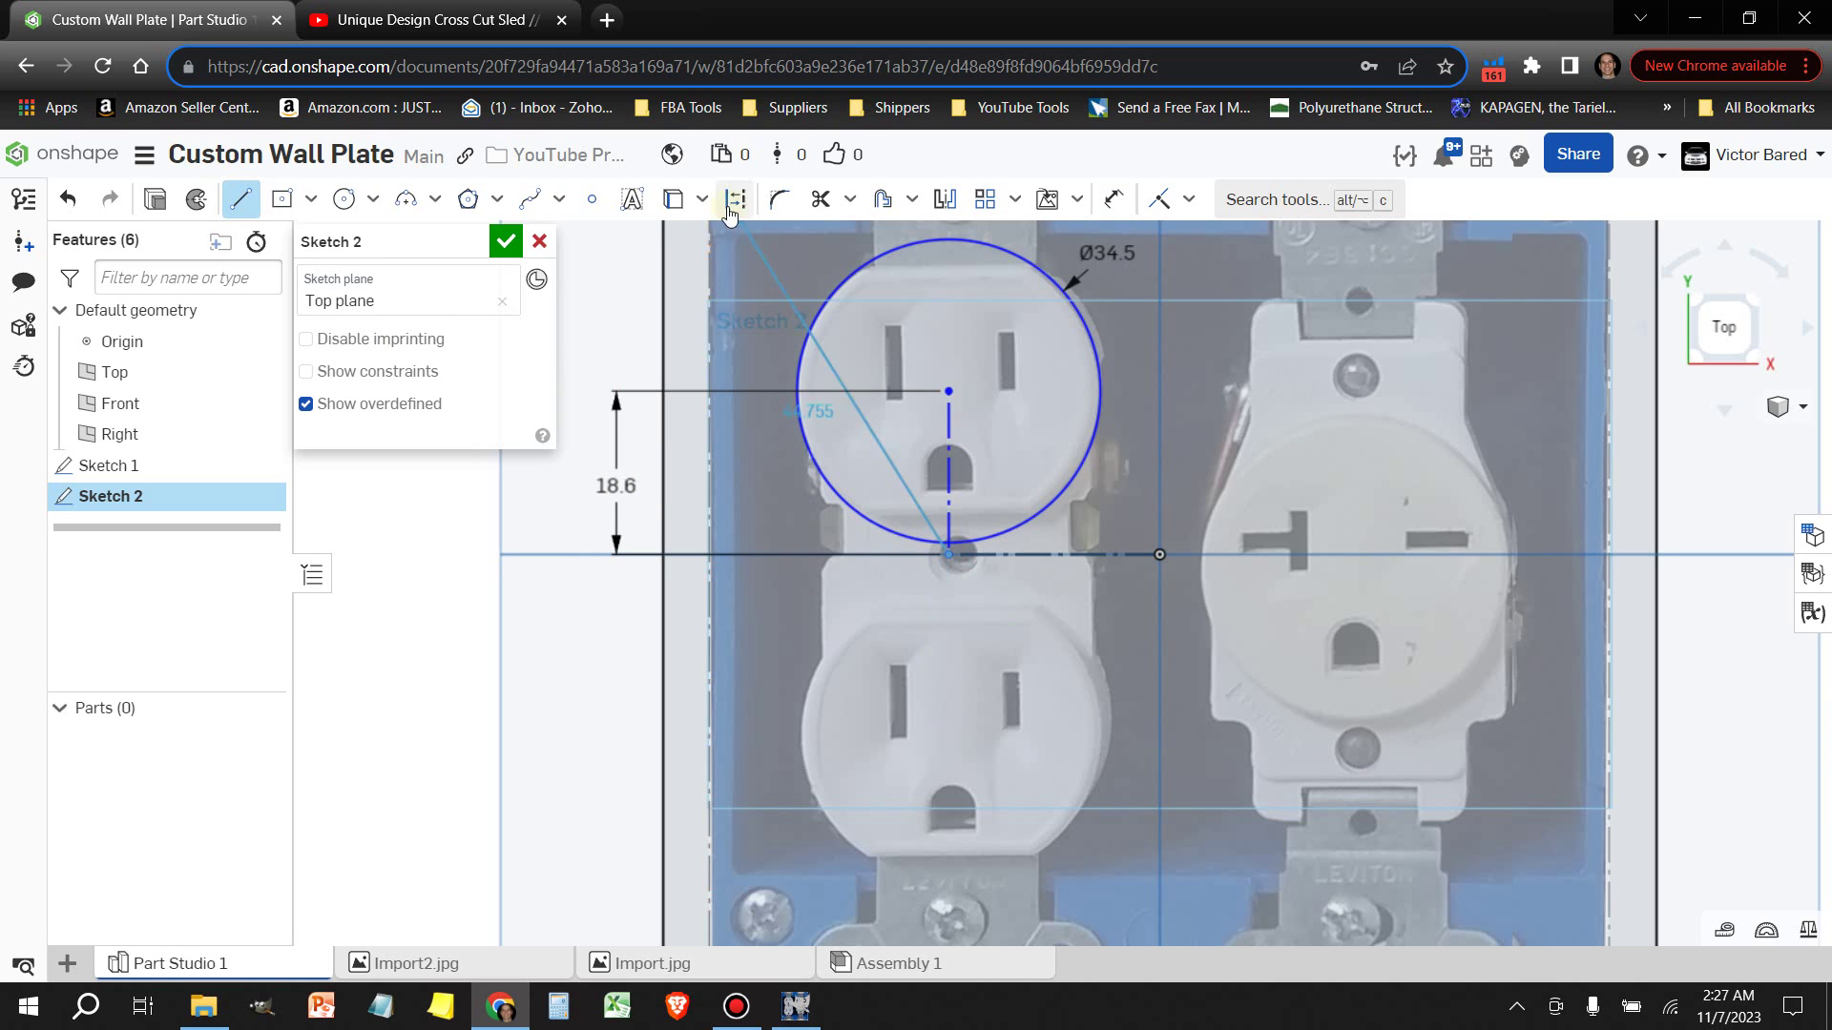
click(948, 703)
click(1189, 199)
click(1227, 552)
click(948, 472)
click(943, 616)
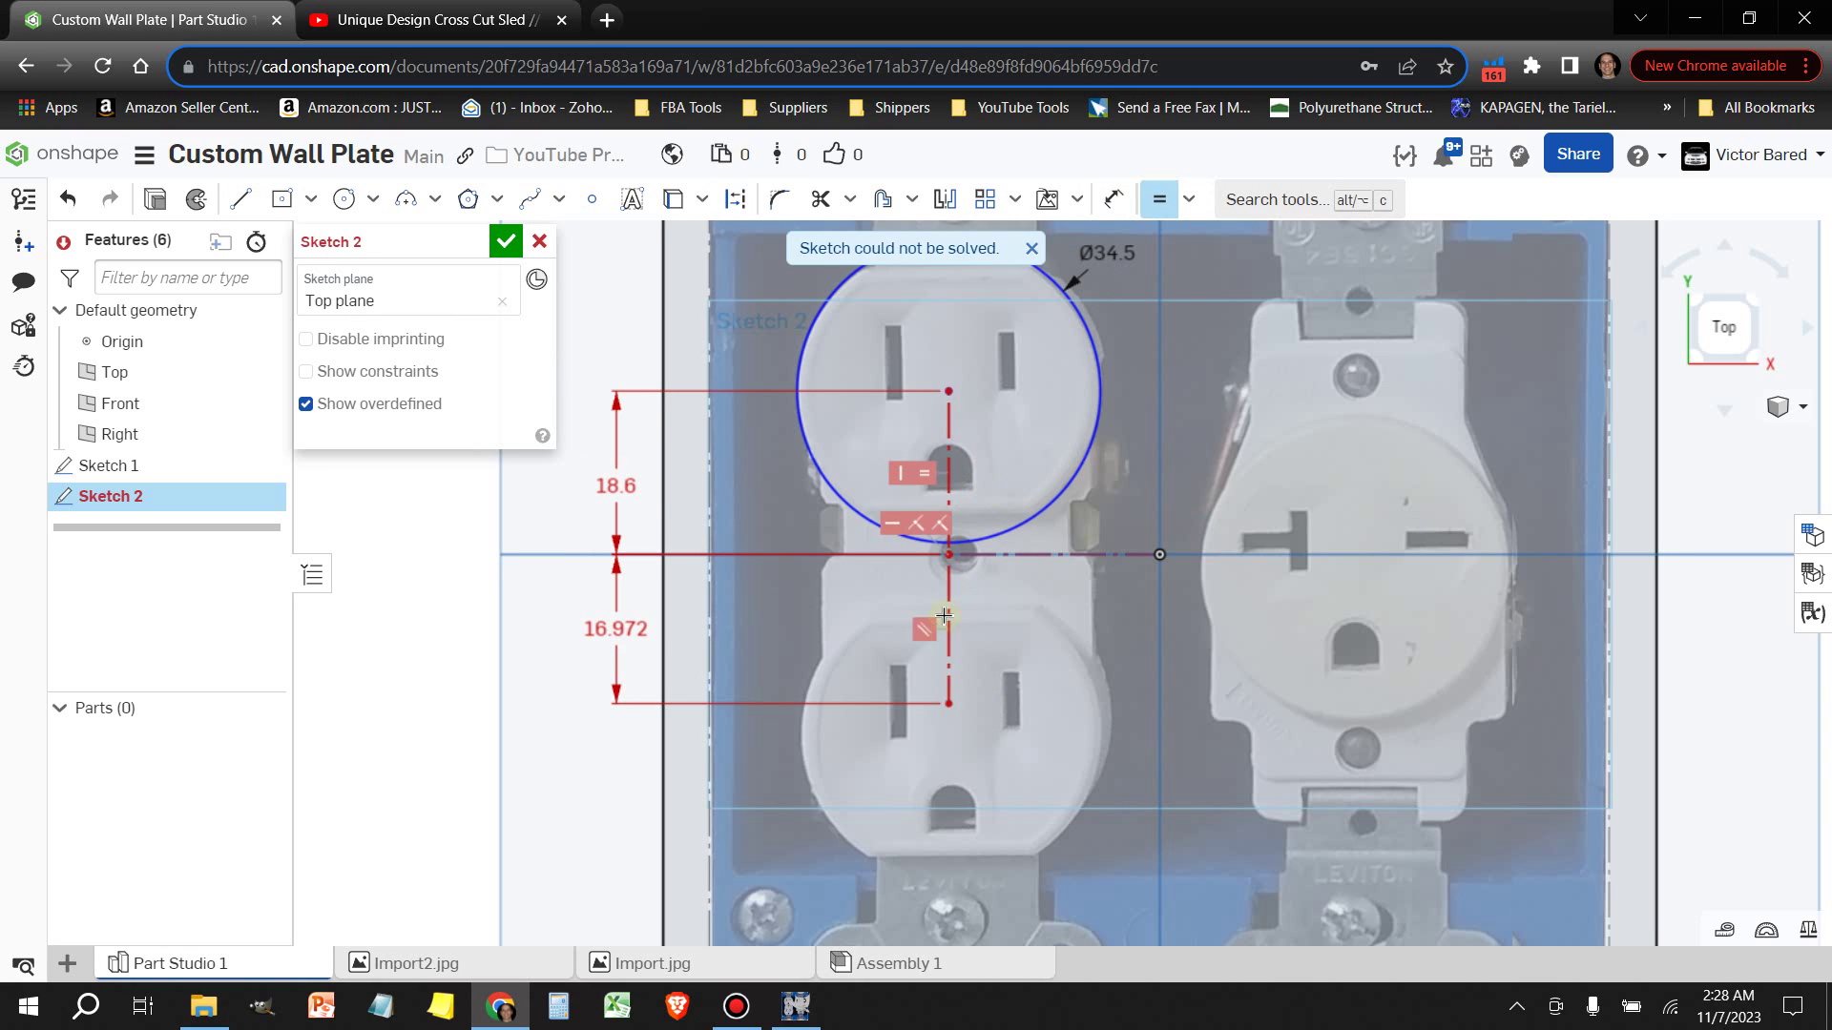
click(944, 530)
click(67, 199)
click(67, 199)
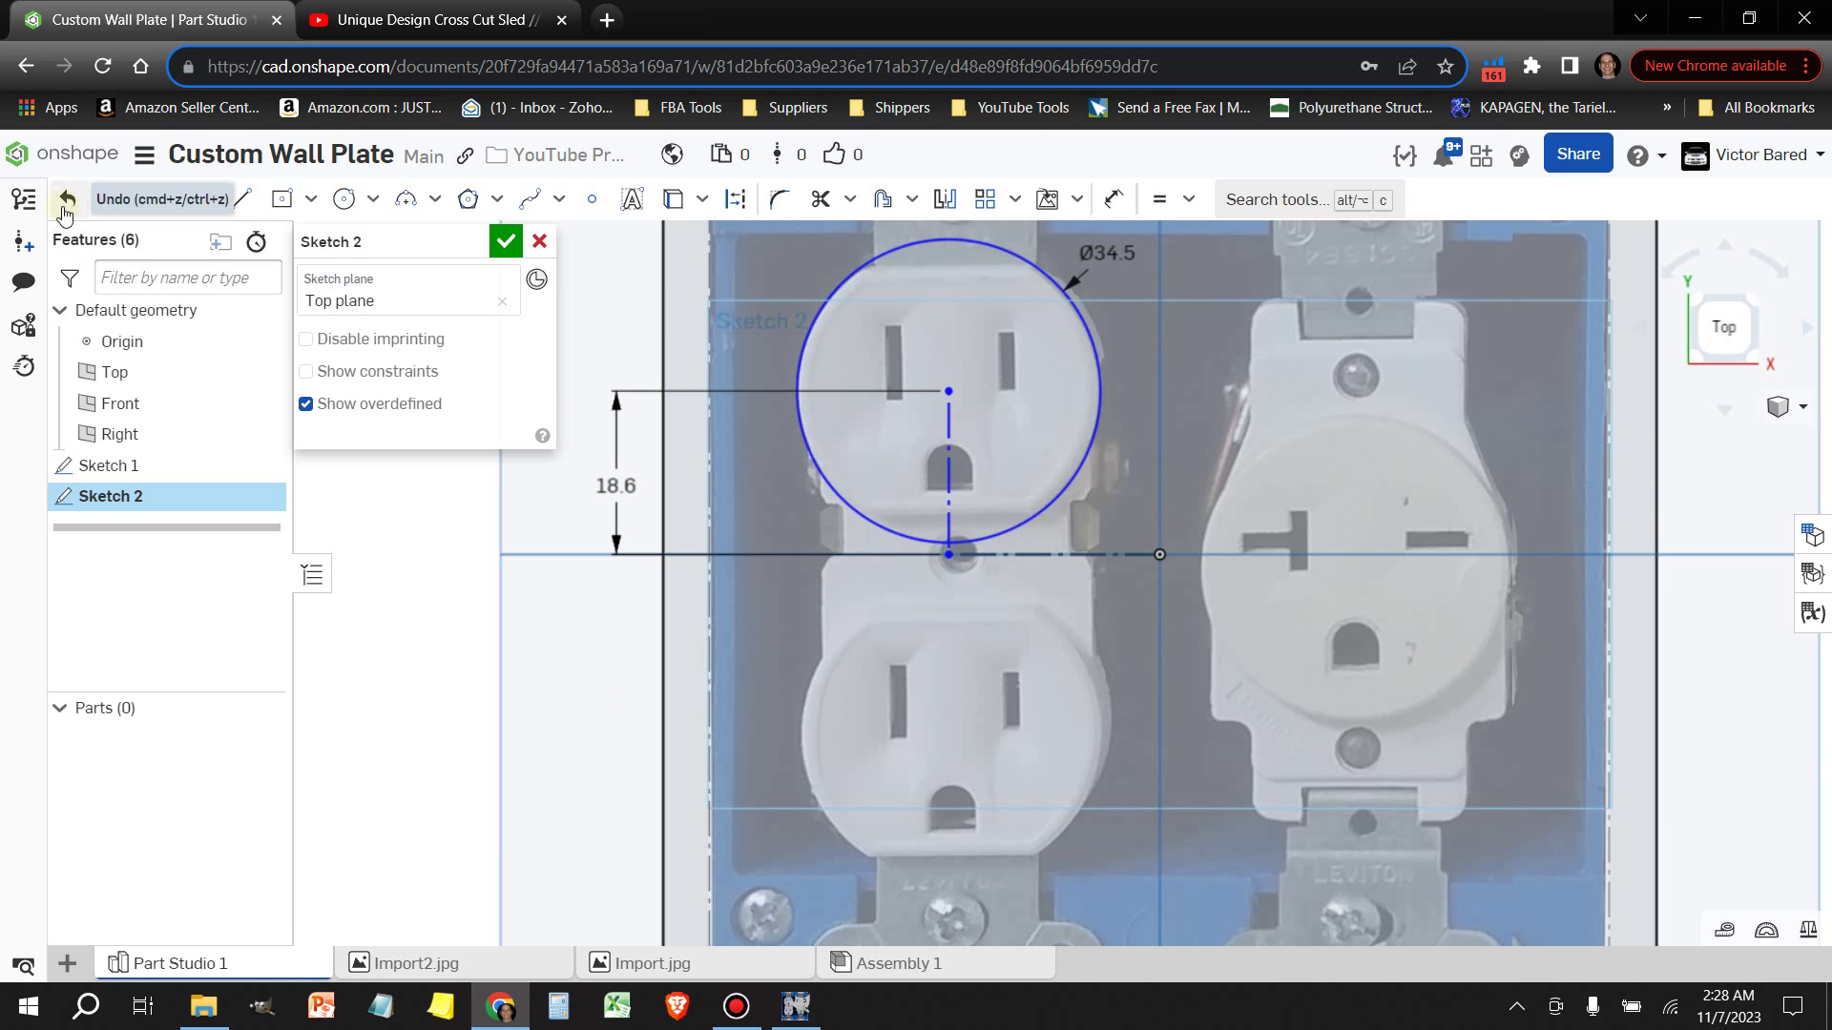
Draw a new line down from the axis point with an 18.6 length
click(240, 199)
click(948, 554)
key(Tab)
text(18.6)
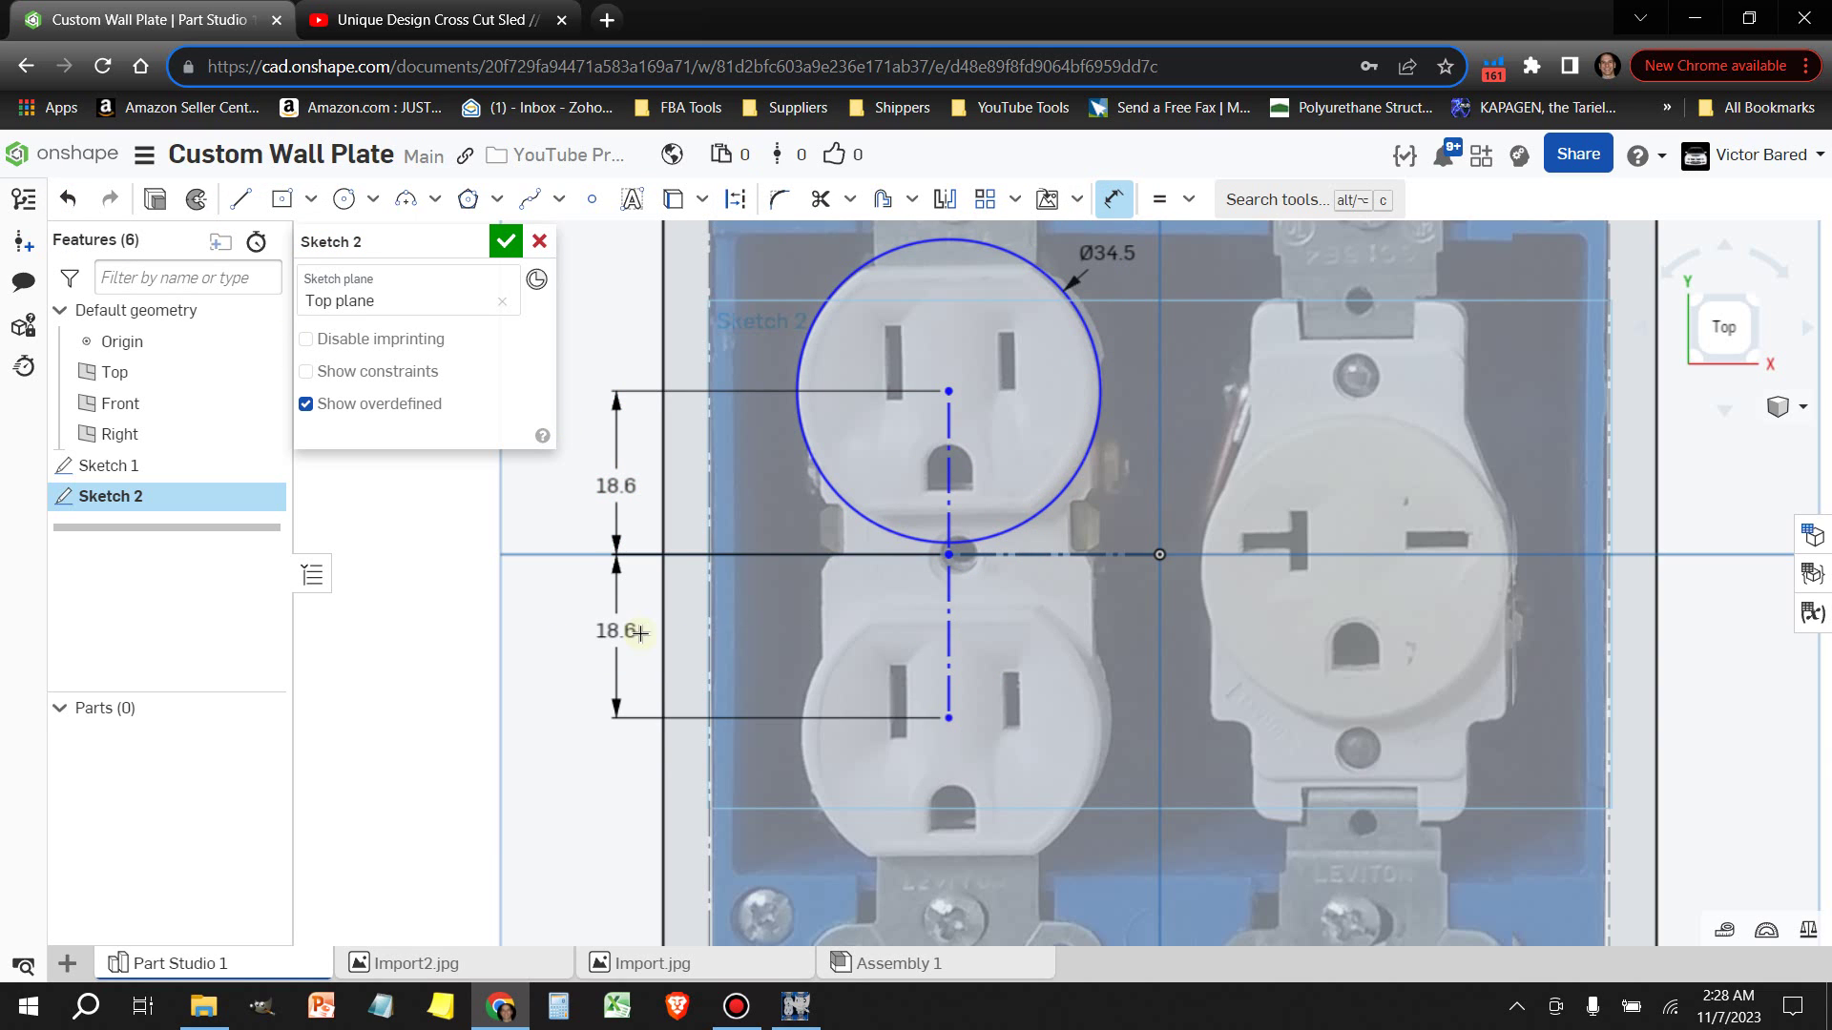
key(Return)
Draw a lower circle at the line's end and make it equal to the upper circle
click(344, 198)
click(948, 718)
click(1000, 866)
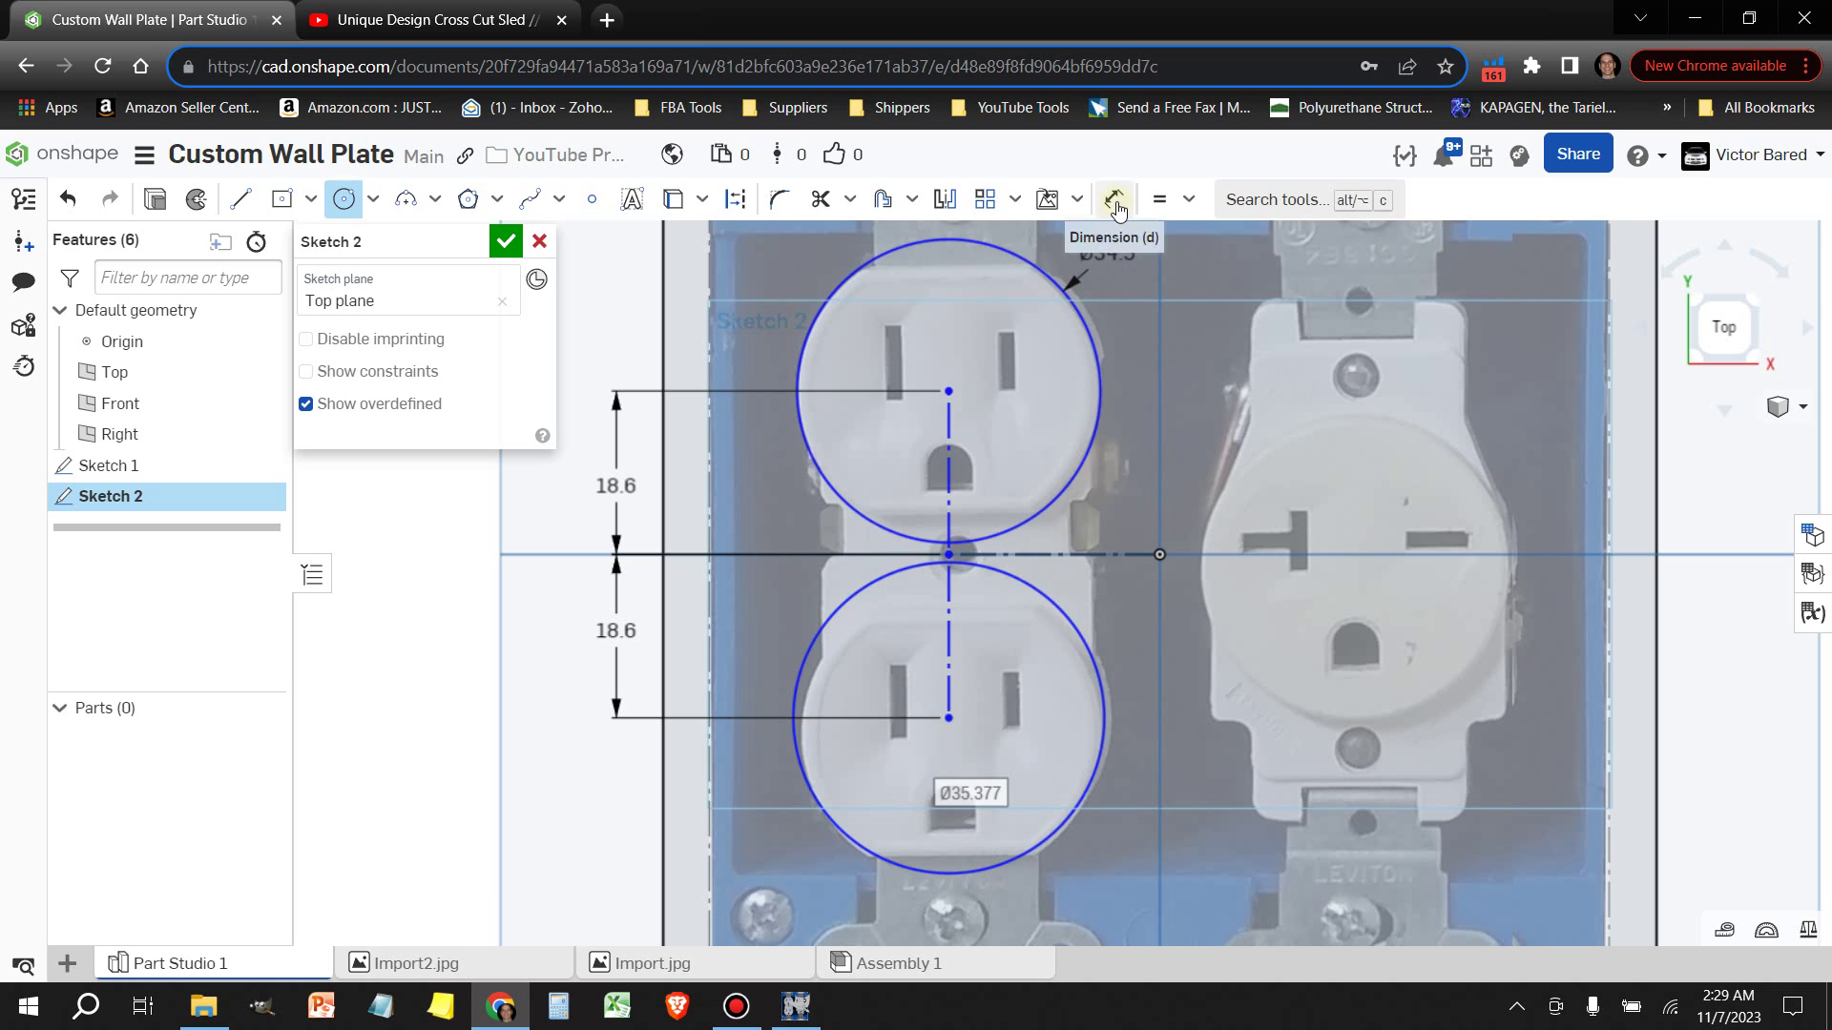
click(1160, 198)
click(1067, 516)
click(828, 620)
Change the lower circle's distance below the axis to 20.5
double_click(615, 631)
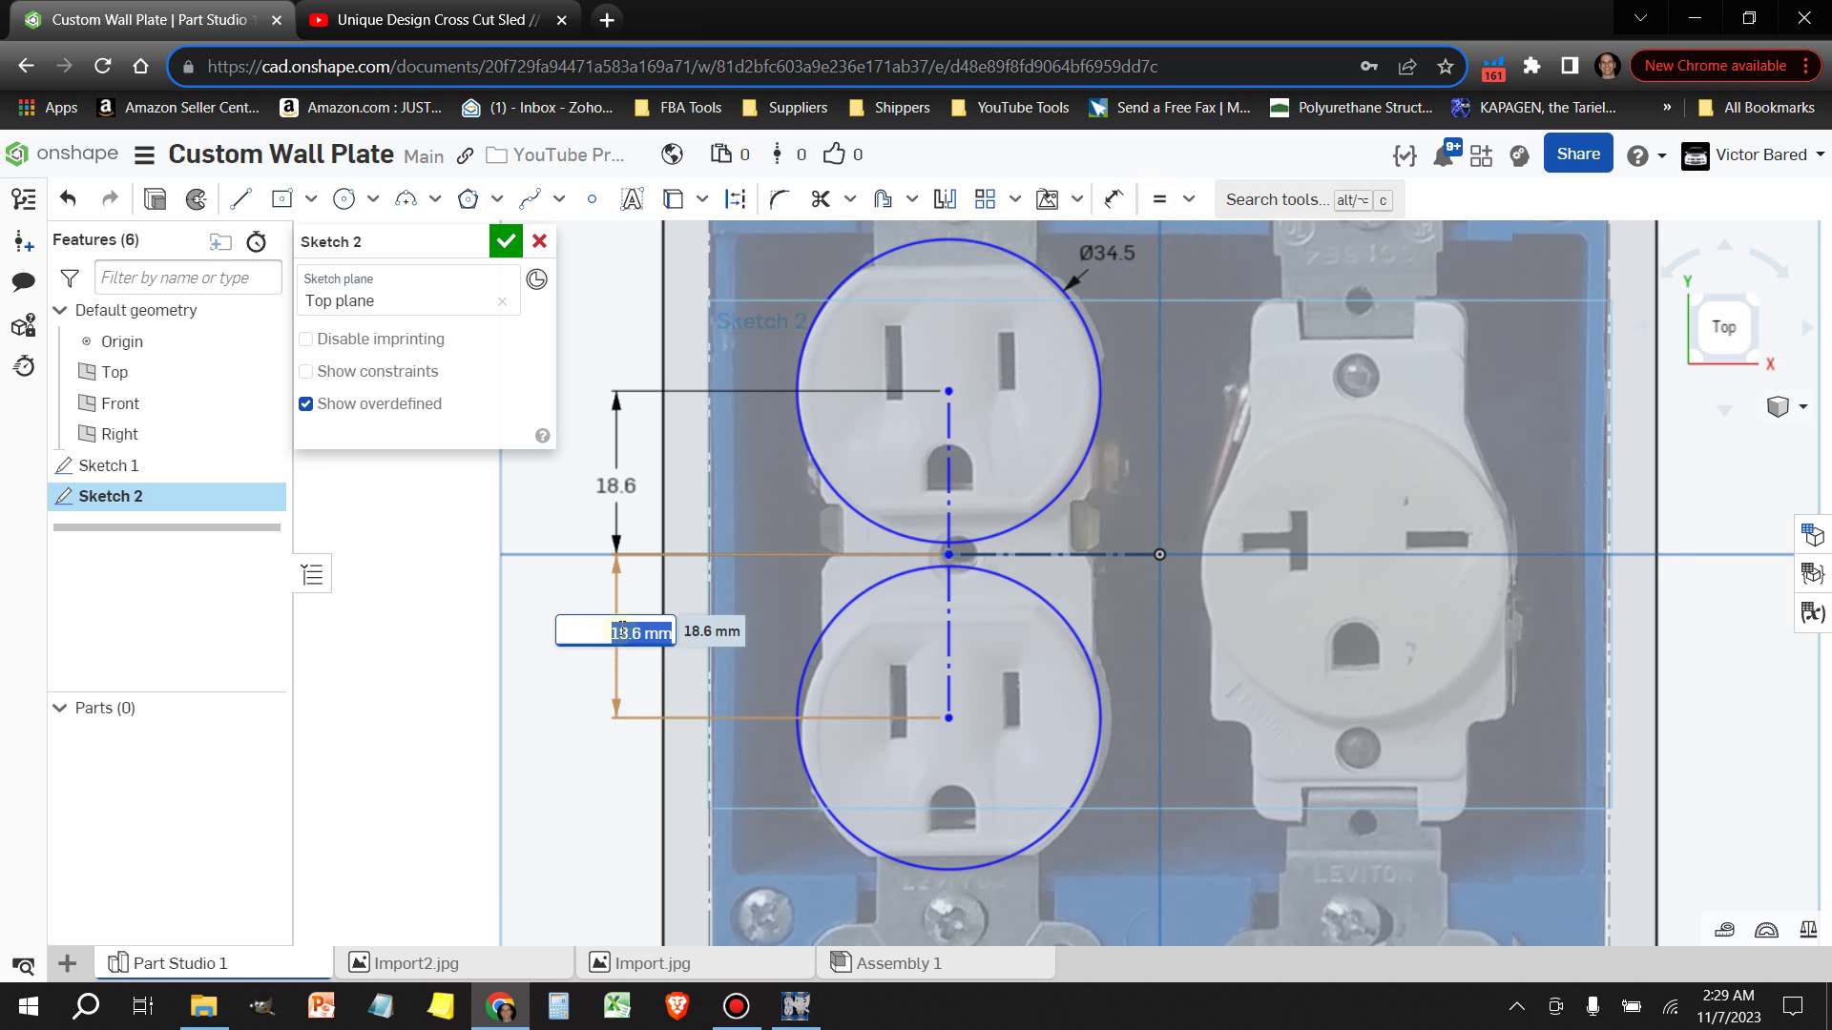
text(20)
key(Return)
double_click(621, 639)
text(20.5)
key(Return)
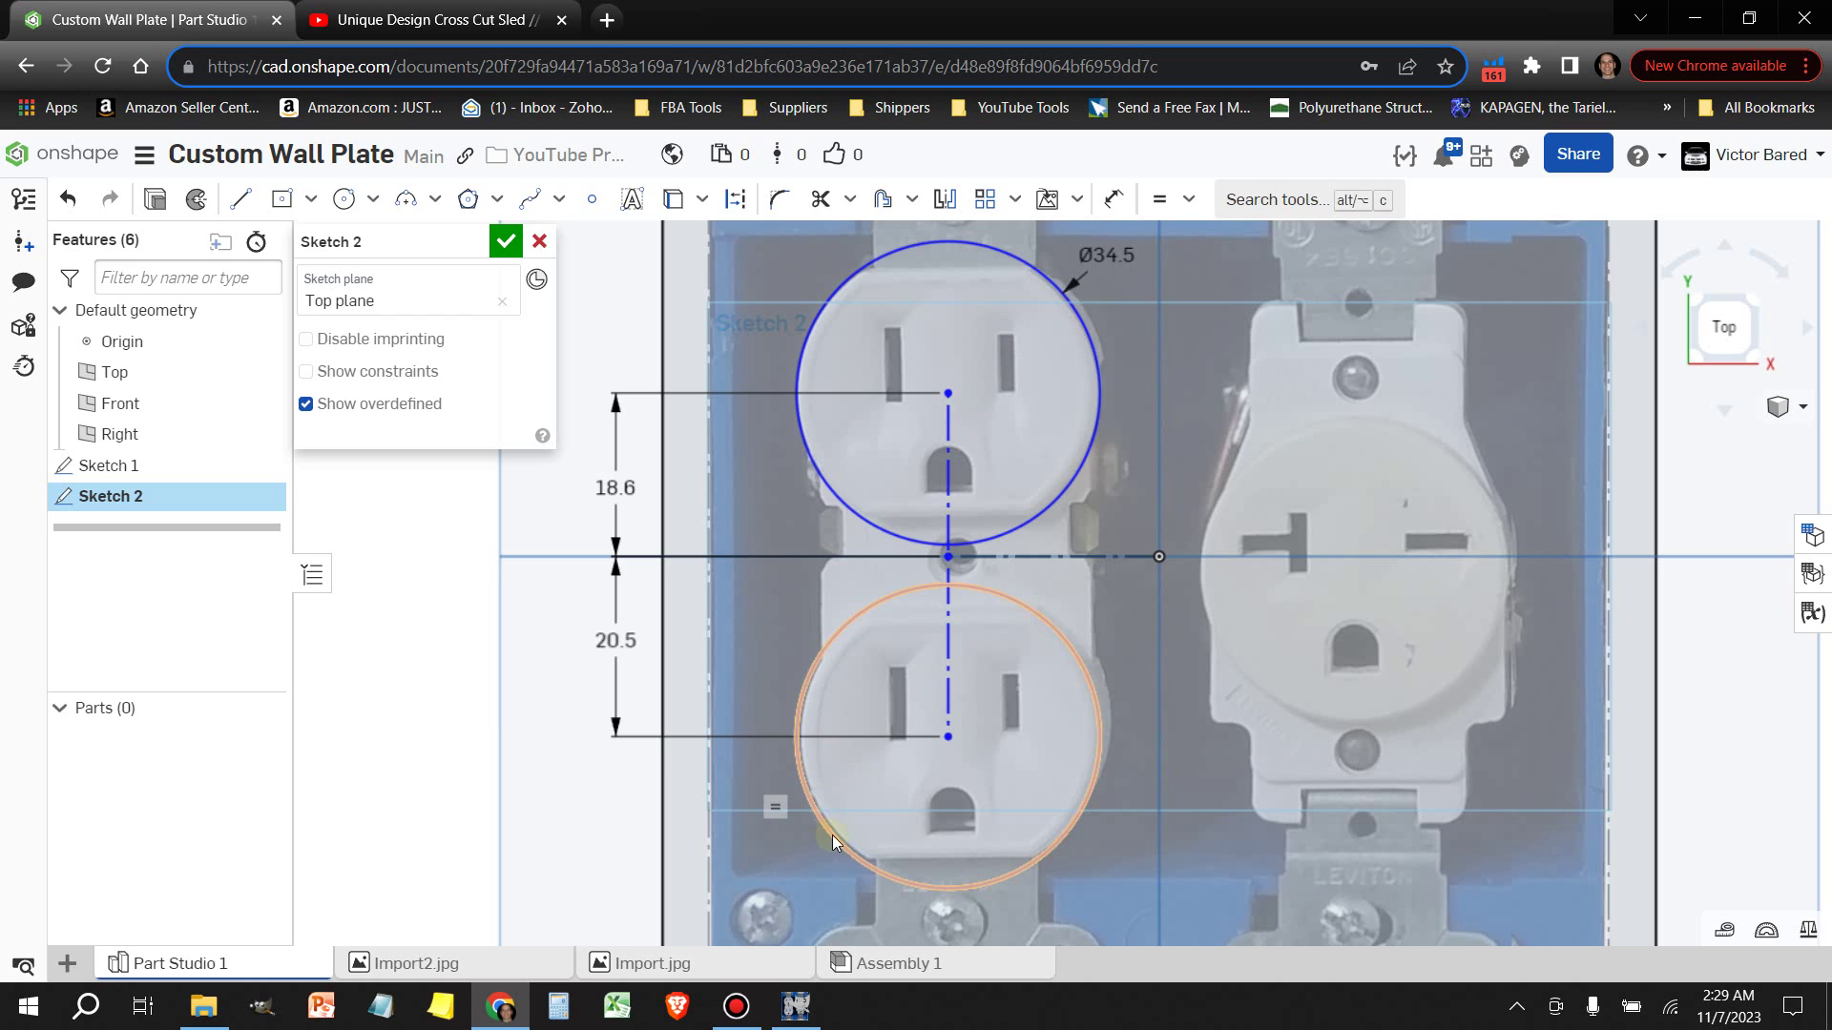
Draw a short line from the axis toward the round outlet's centre
middle_drag(838, 811, 713, 805)
click(345, 199)
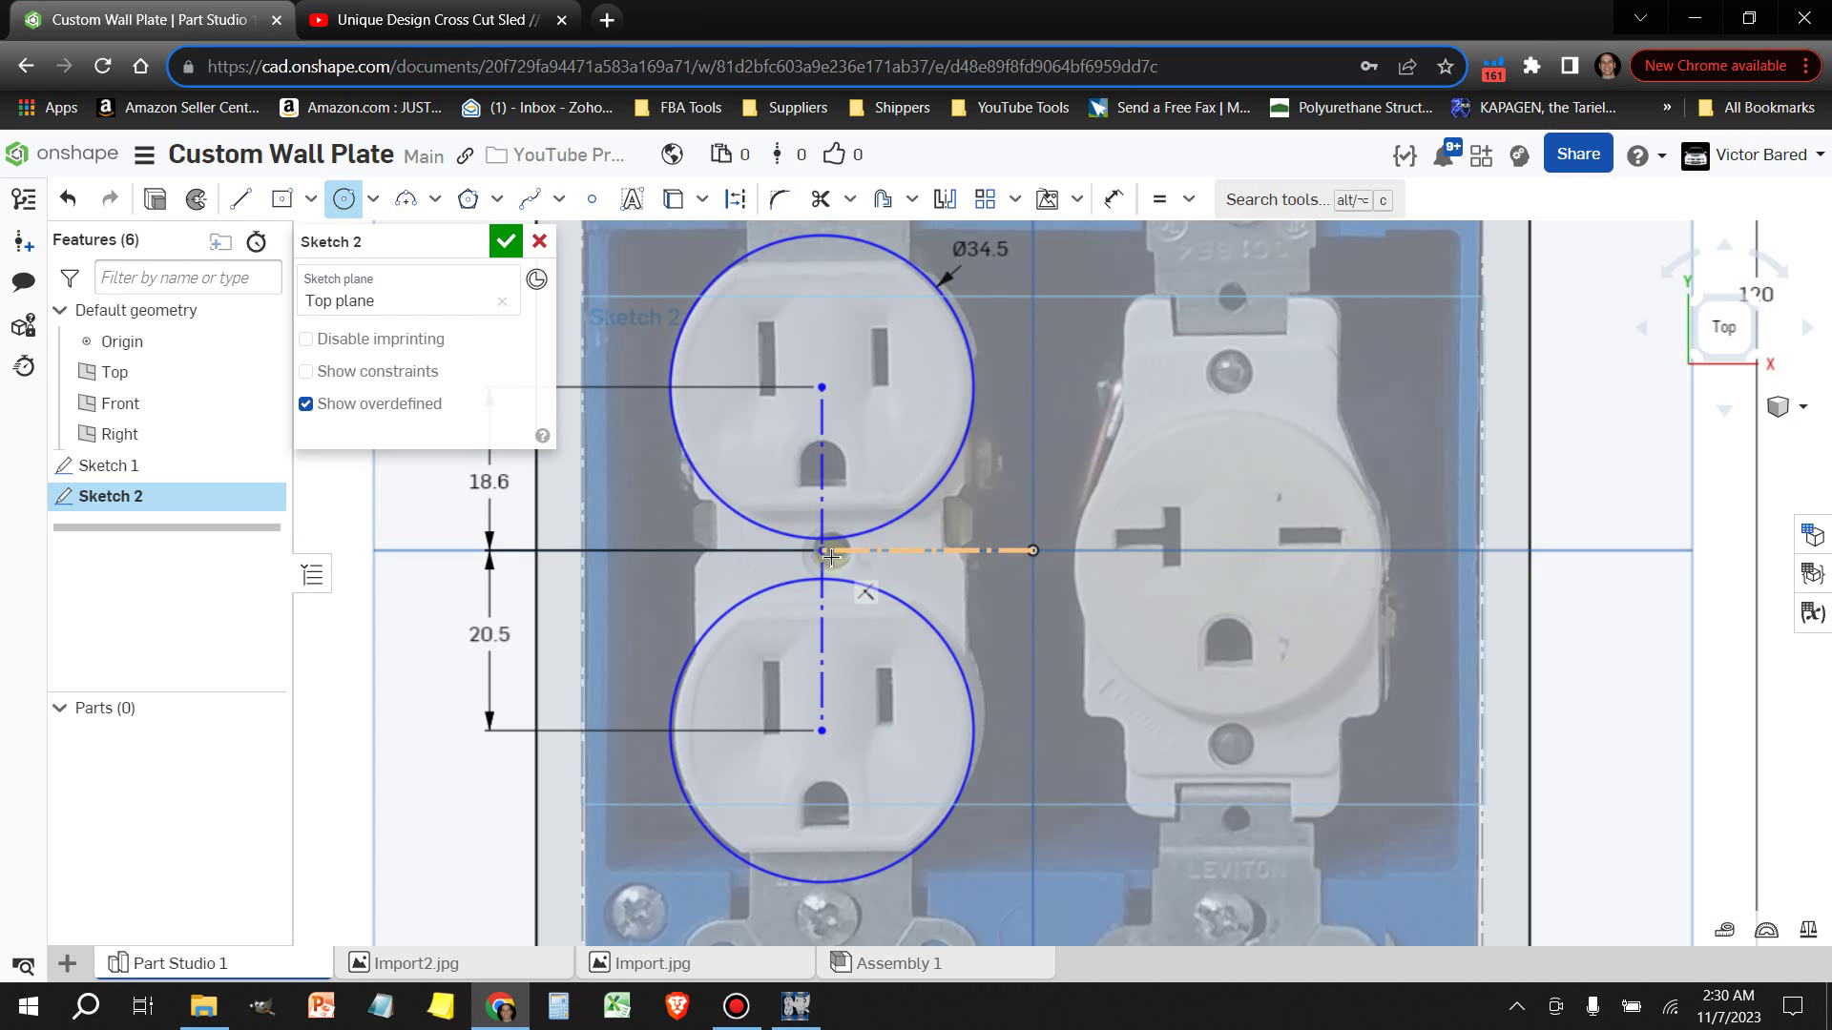
key(l)
click(1230, 550)
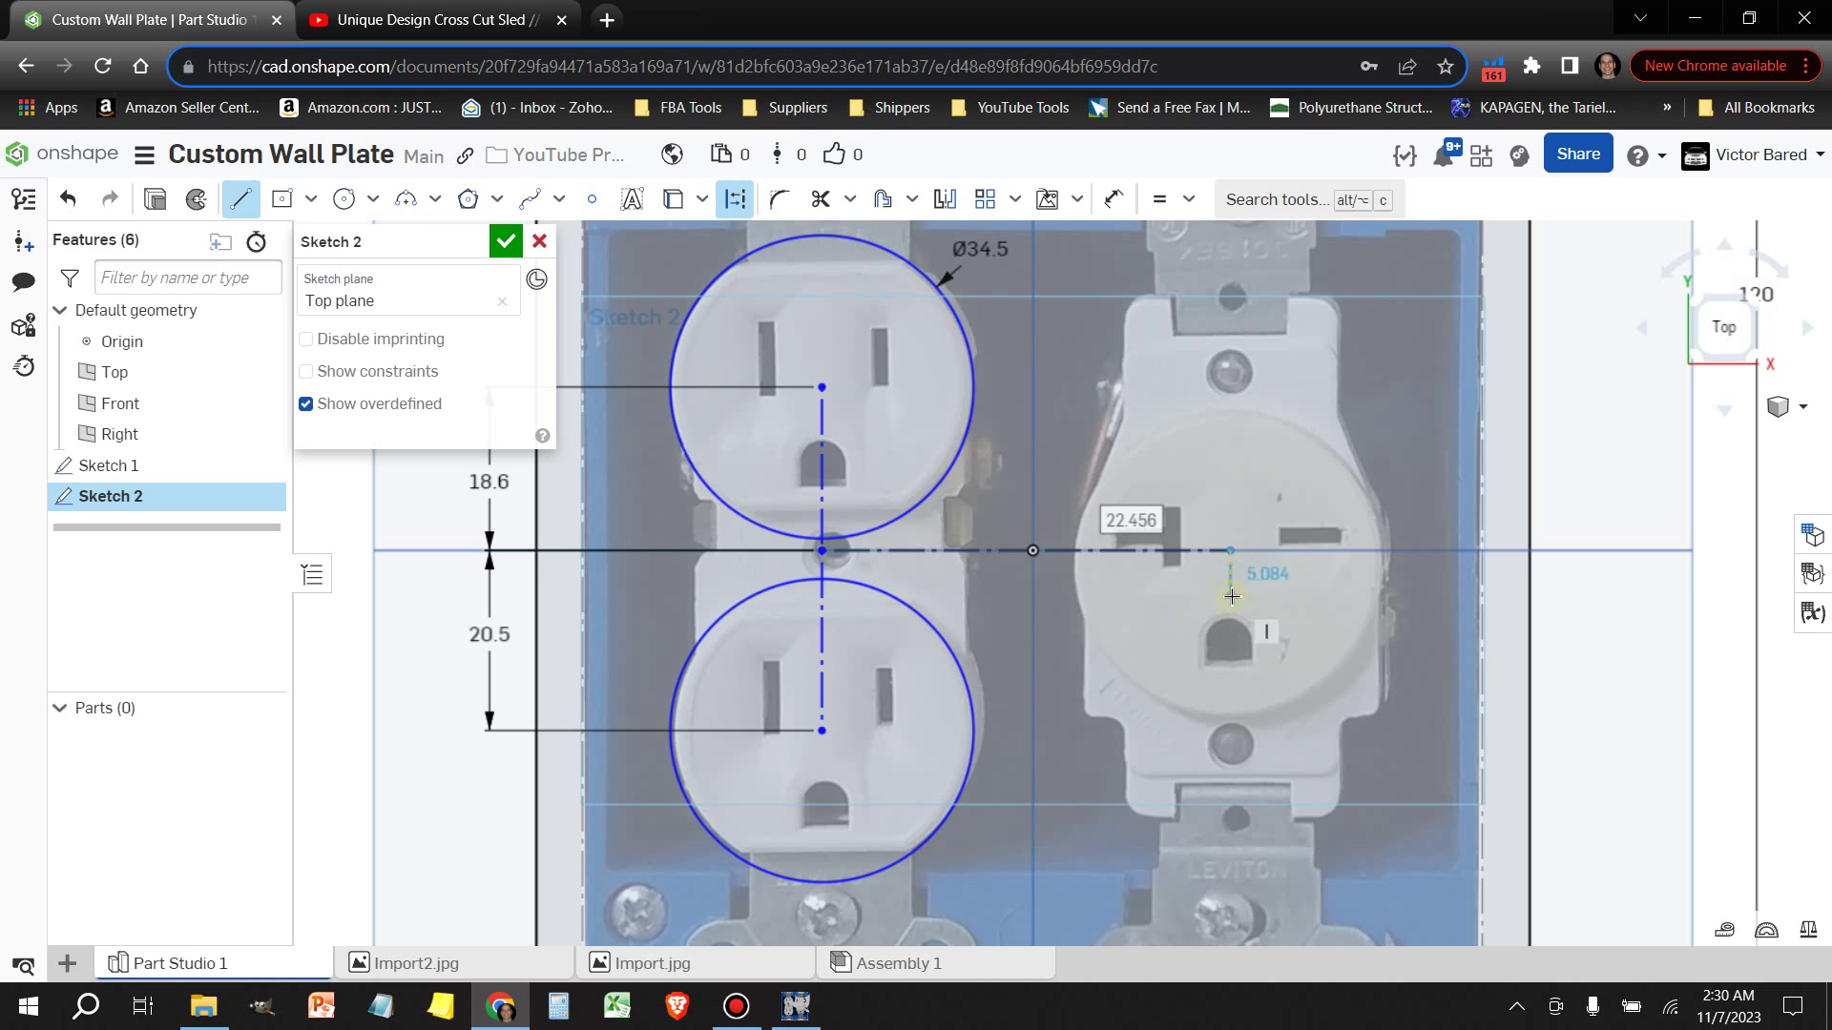
click(1231, 577)
Draw a circle over the round outlet and dimension its centre offset 1.5
key(c)
key(q)
click(1231, 577)
click(1336, 474)
key(d)
click(1230, 565)
click(1572, 429)
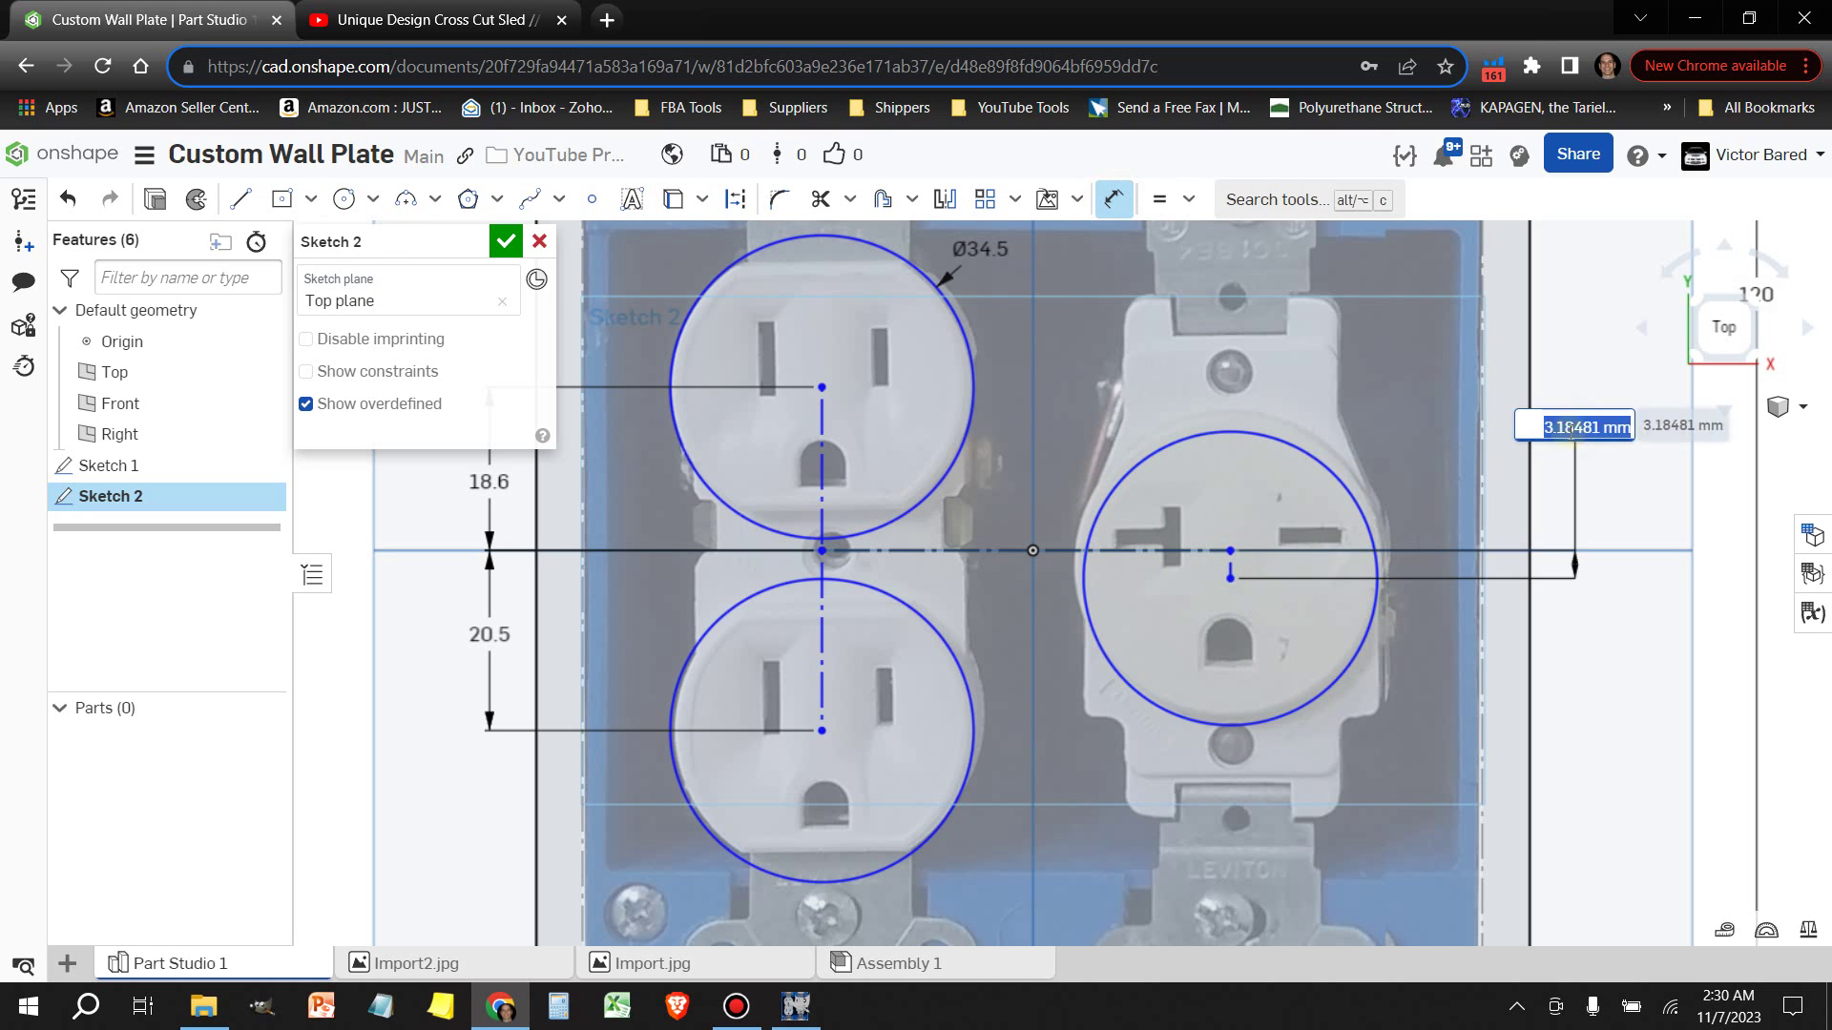
text(1.5)
key(Return)
Dimension the round outlet circle 23.25 horizontally from the origin
scroll(1295, 396, up, 2)
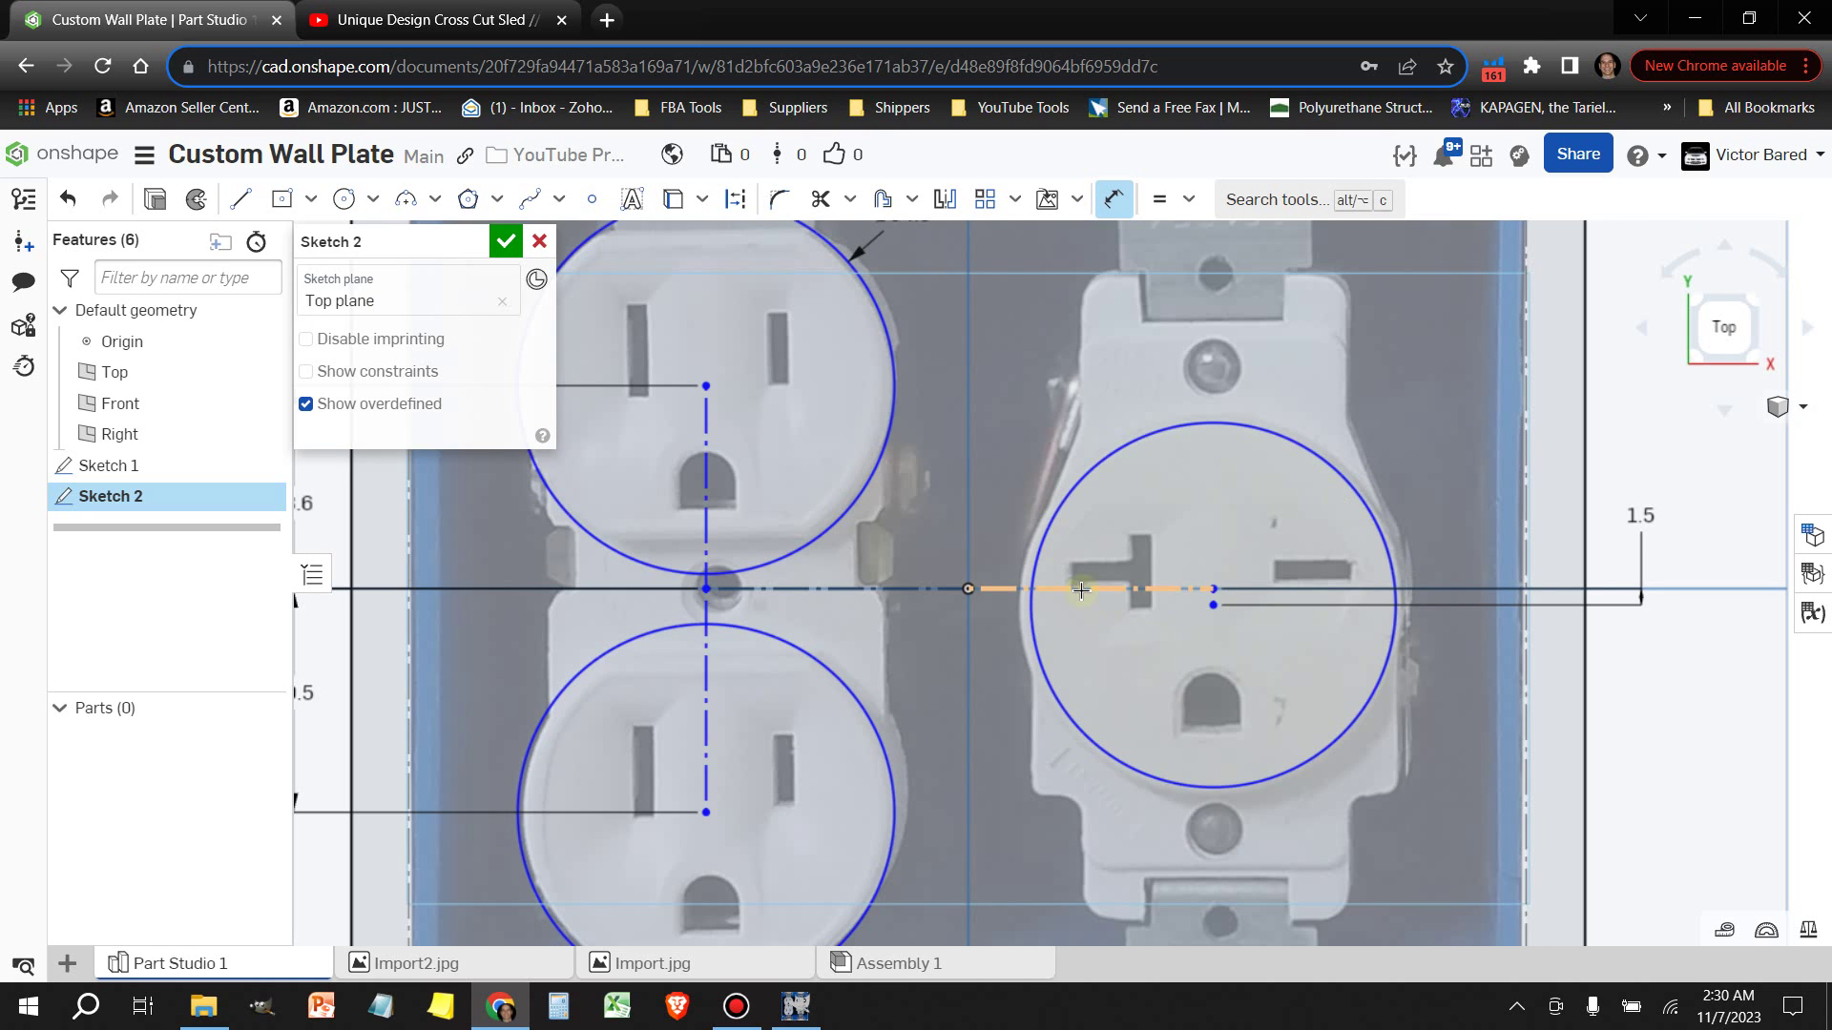
click(1081, 590)
click(1594, 718)
text(23.25)
key(Return)
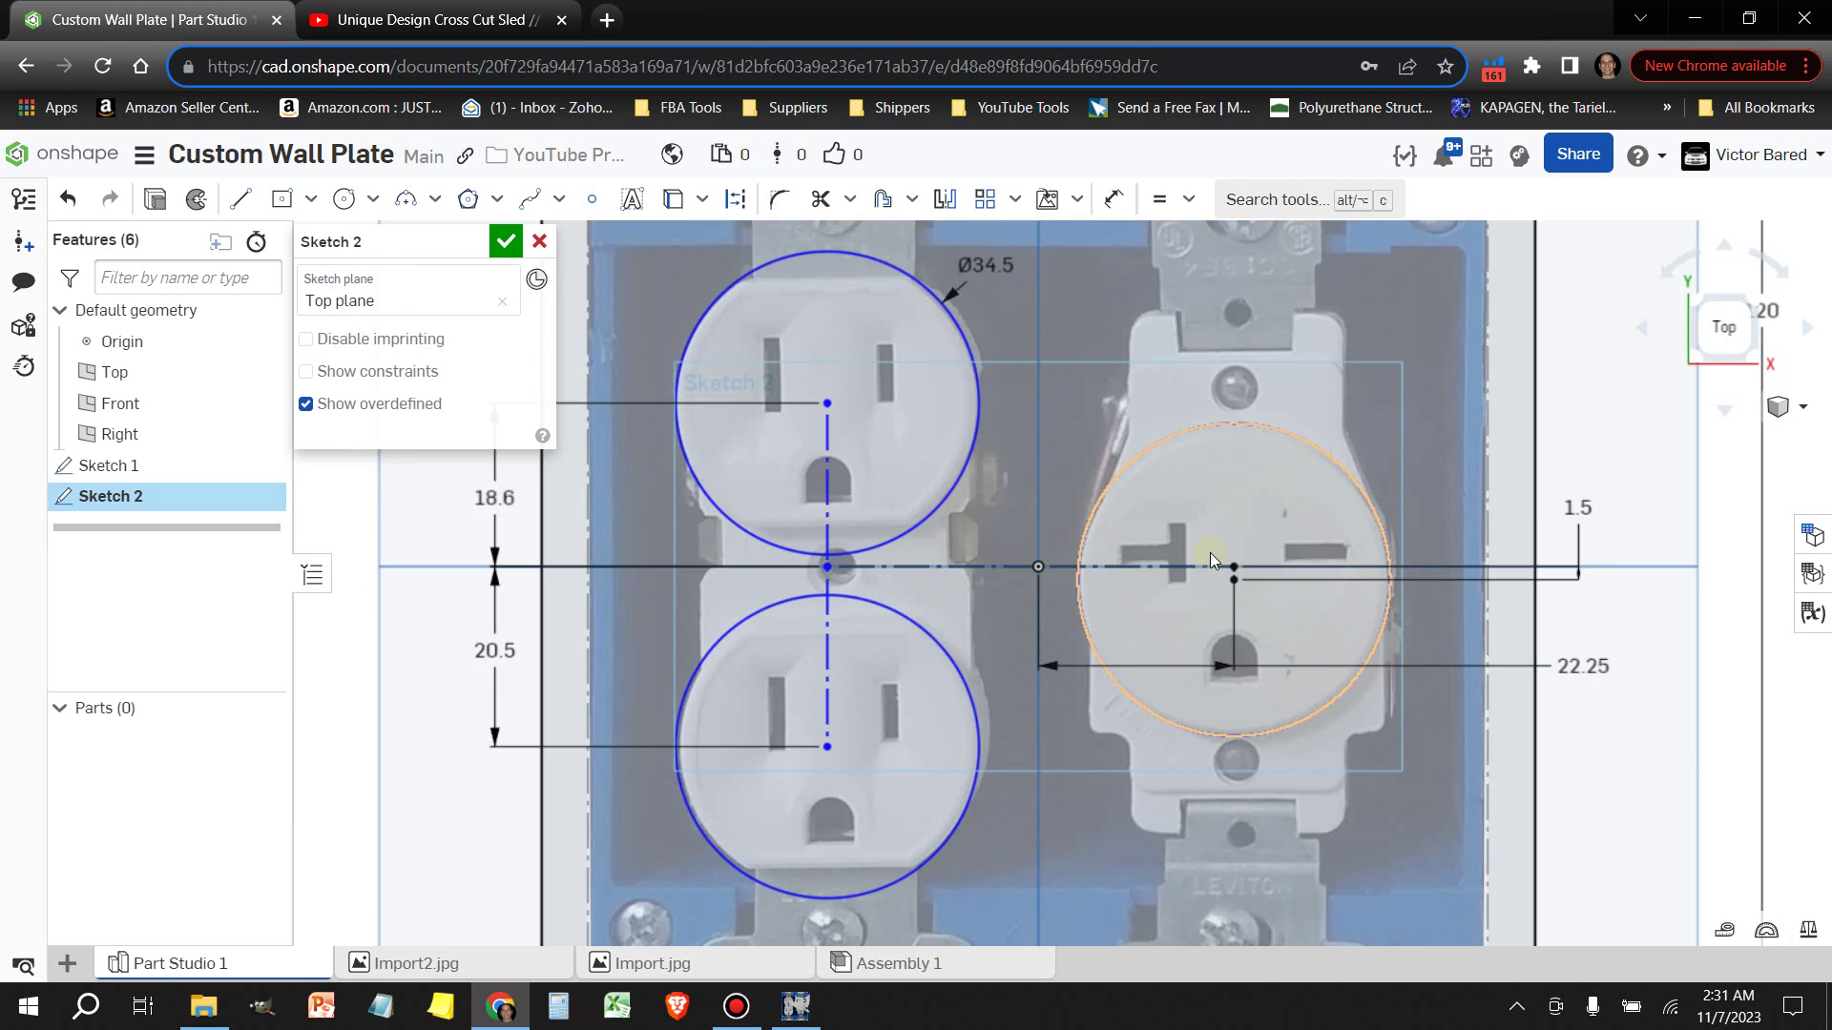
Start a line at the top of the vertical construction line
scroll(725, 381, up, 3)
click(241, 199)
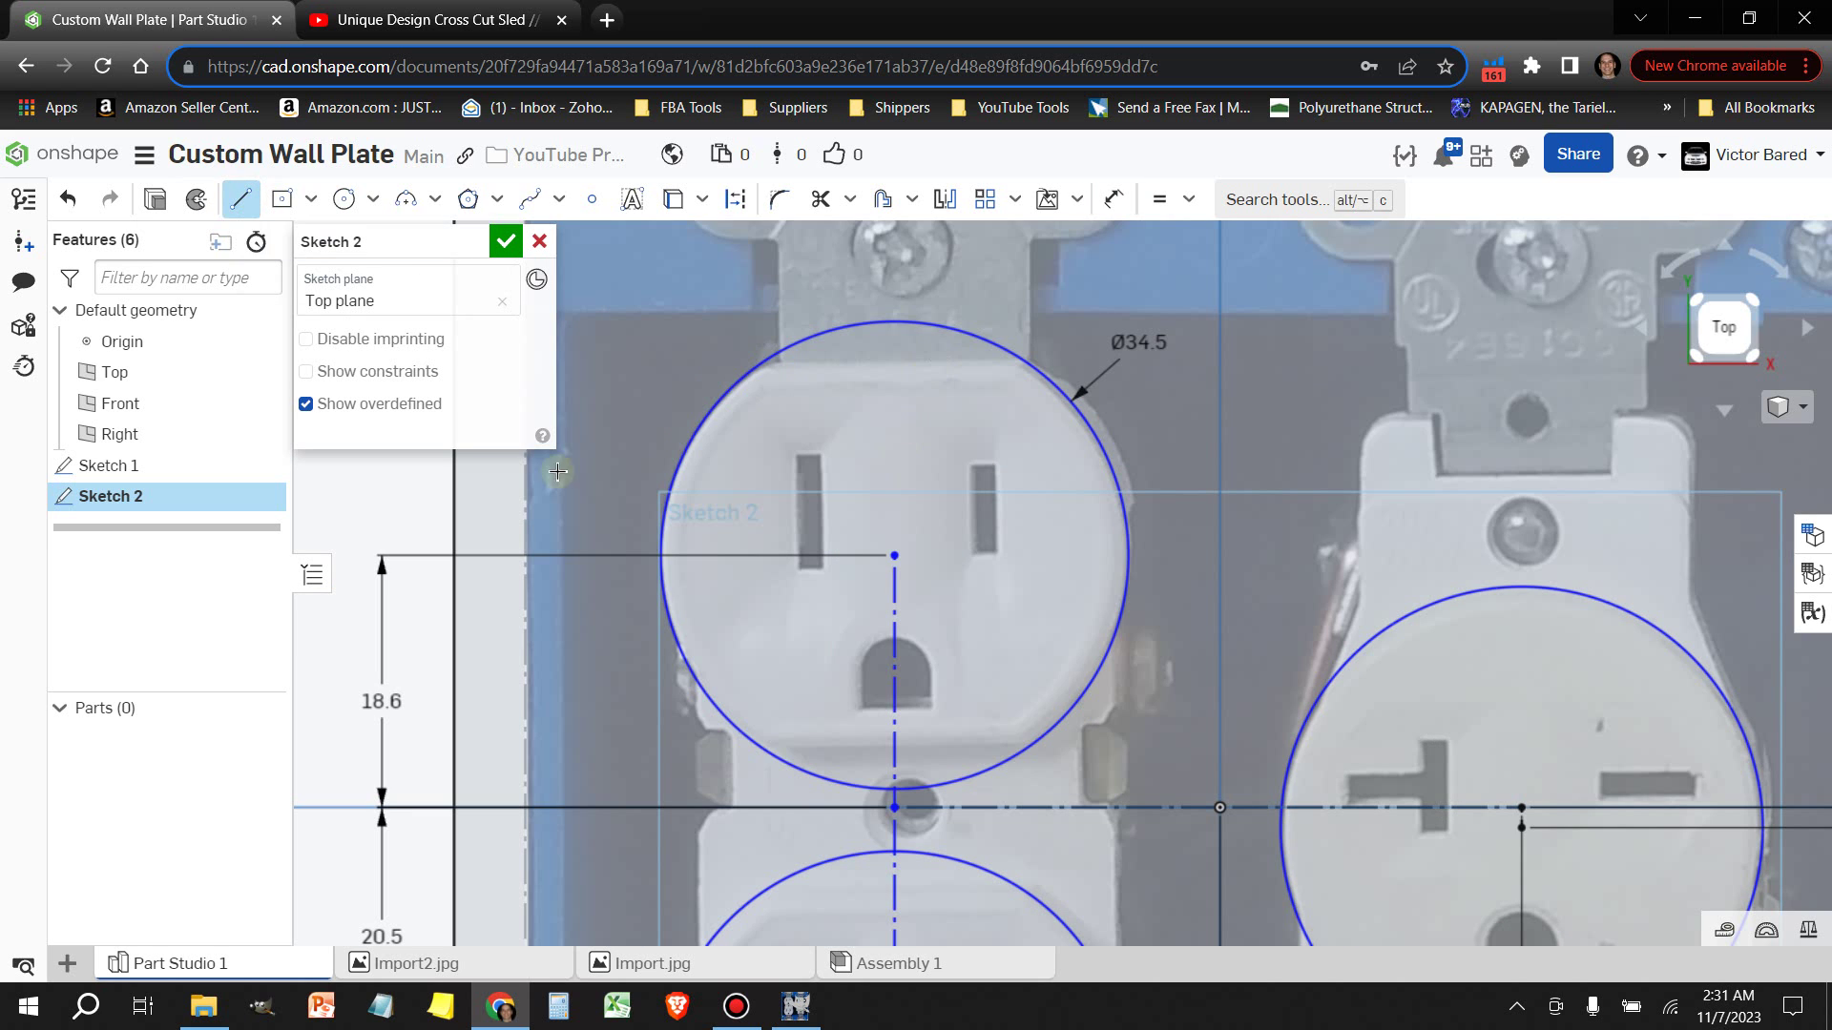
click(895, 360)
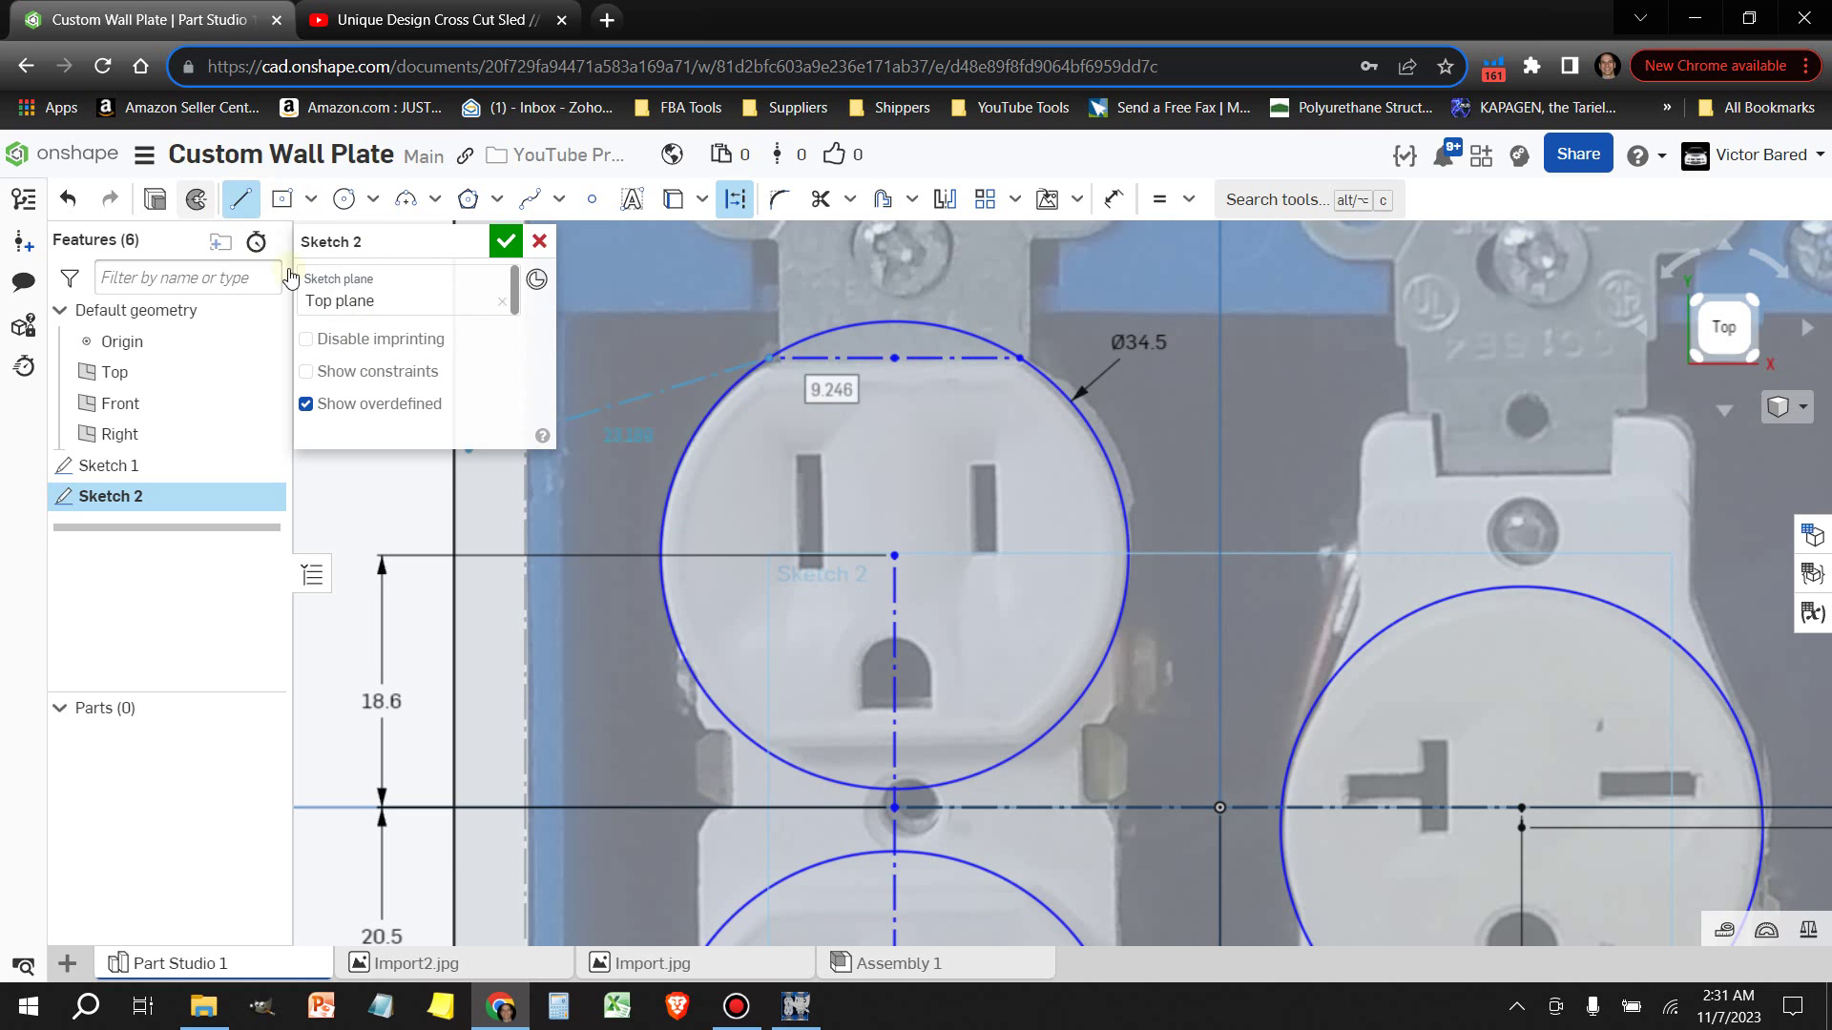
Draw horizontal lines across the upper circle and near the lower circle's bottom
click(771, 359)
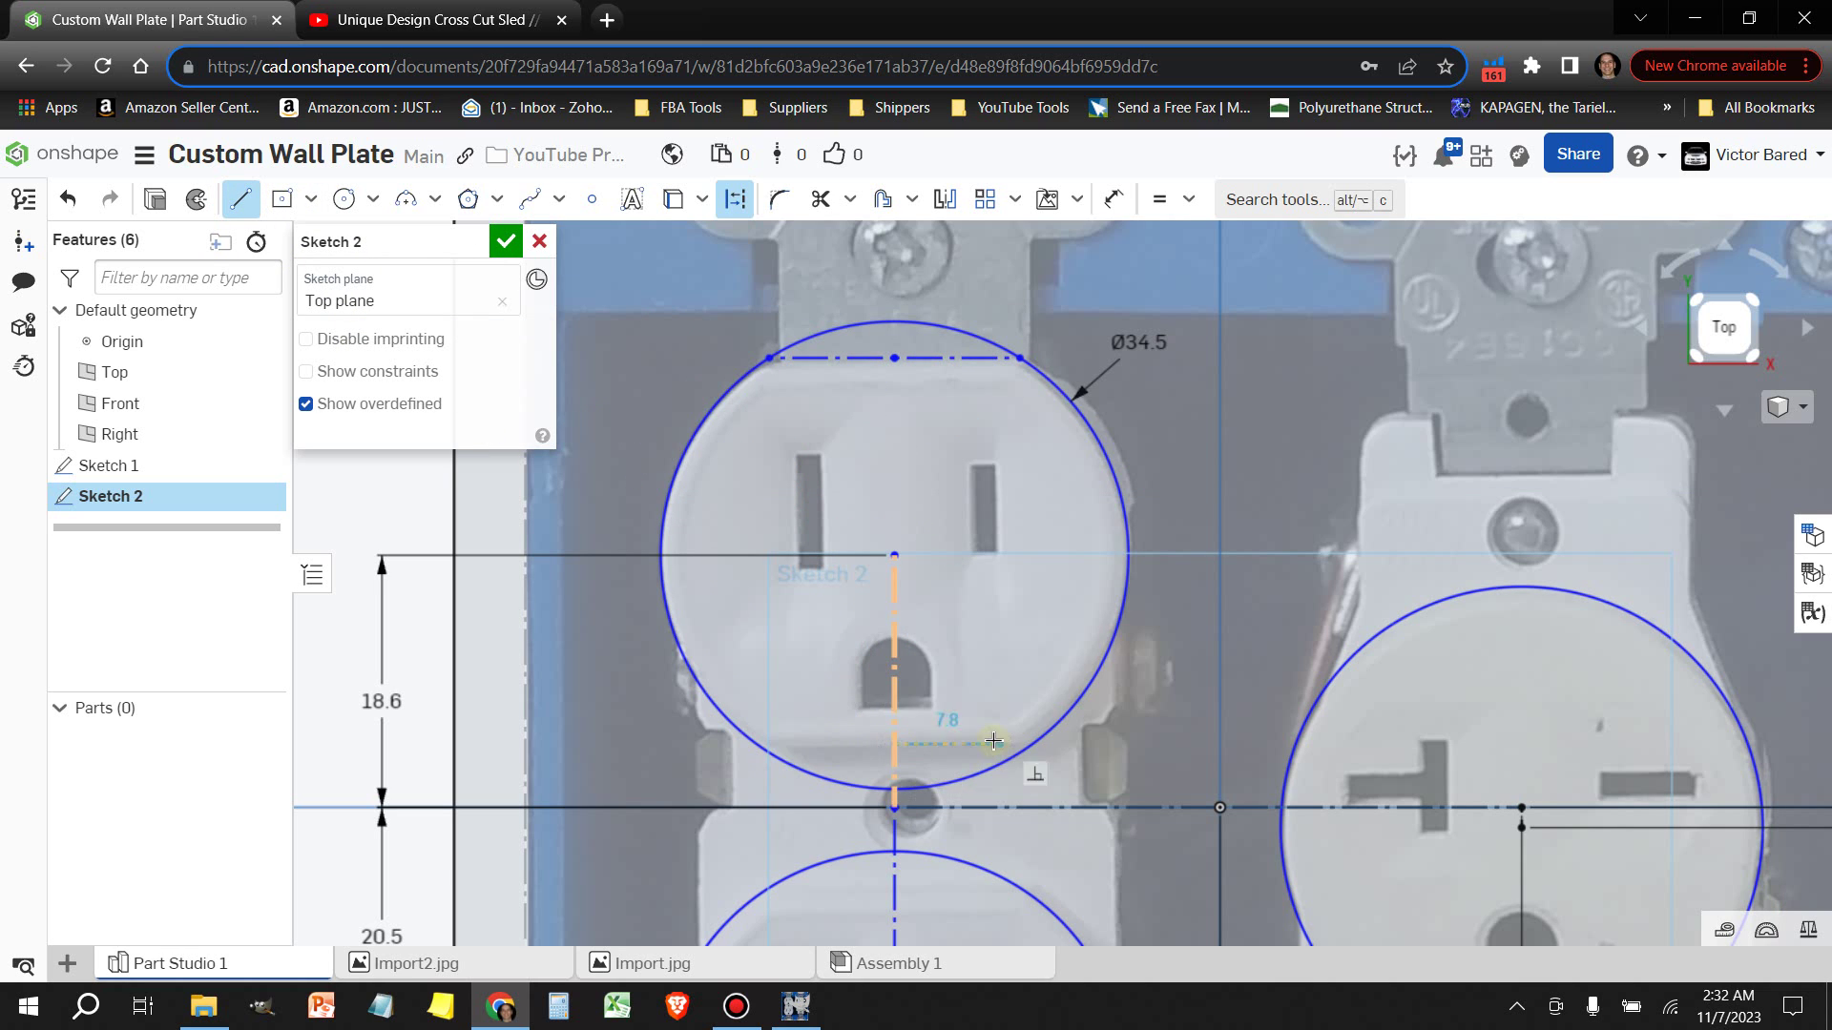
click(1028, 747)
click(894, 748)
key(Escape)
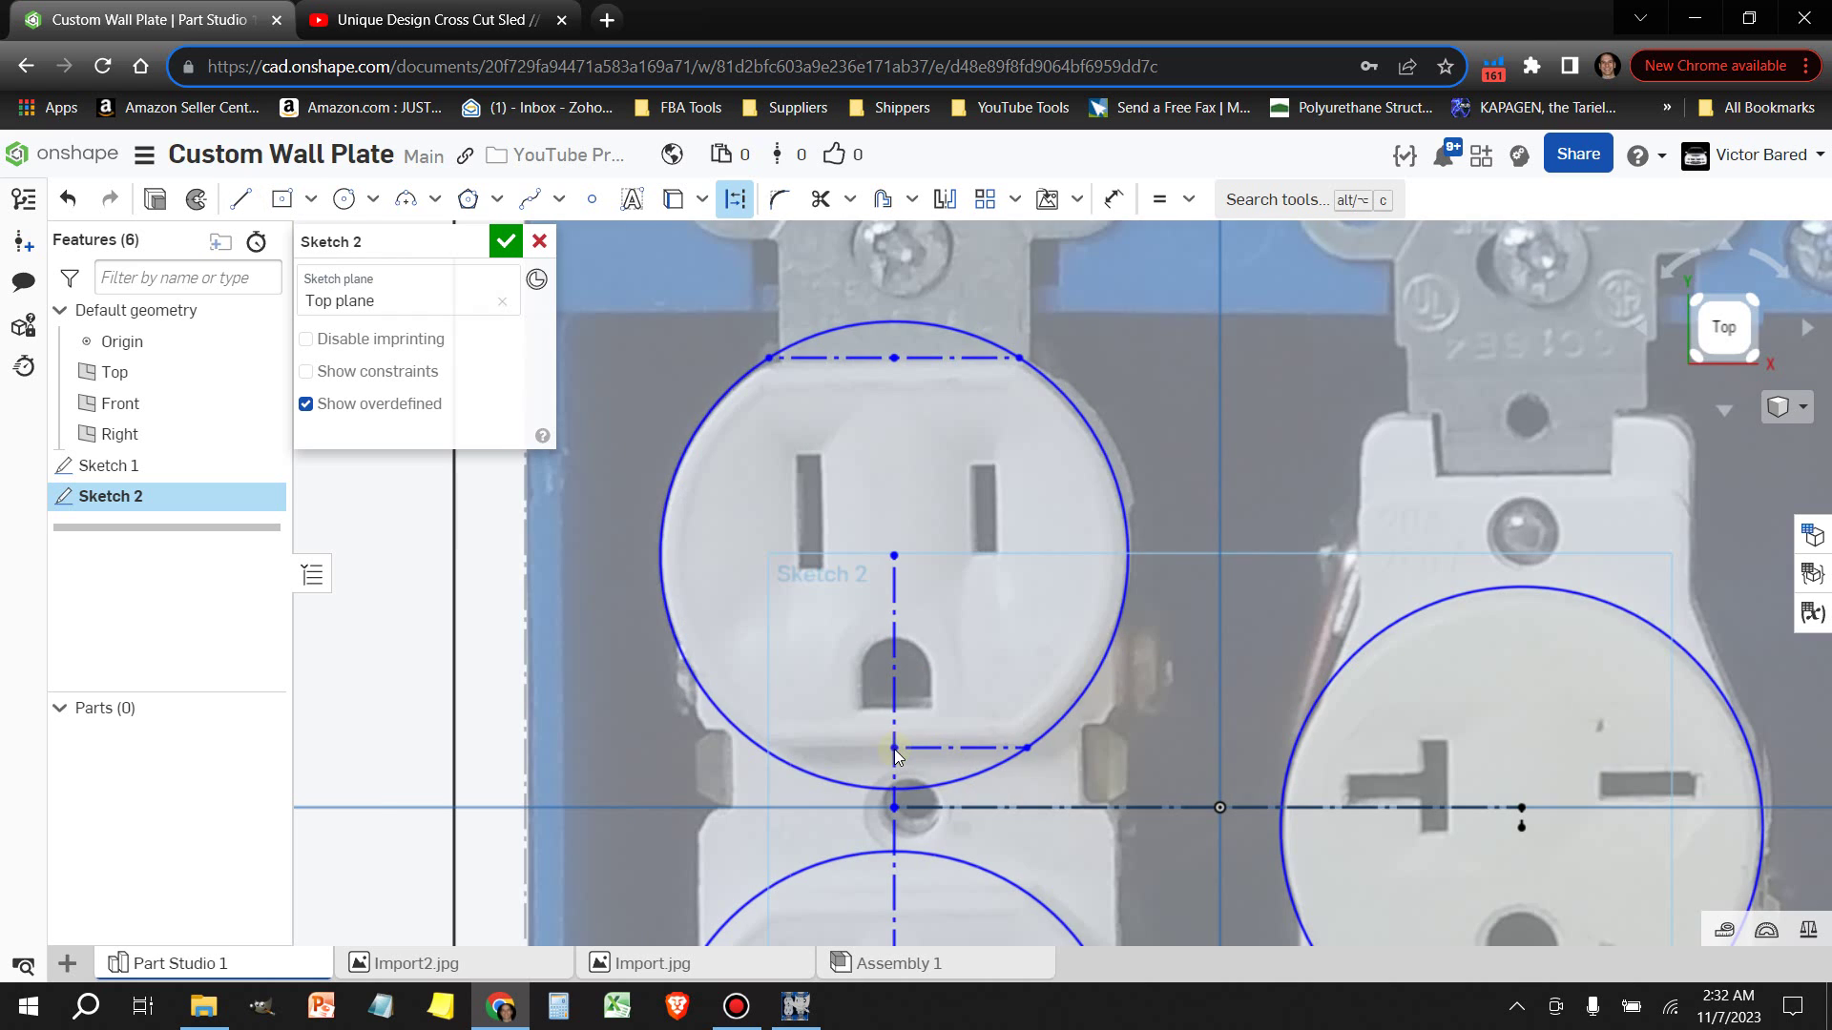
Dimension the lower circle's centre 24 from the plate's left edge
scroll(947, 751, down, 3)
scroll(947, 751, up, 3)
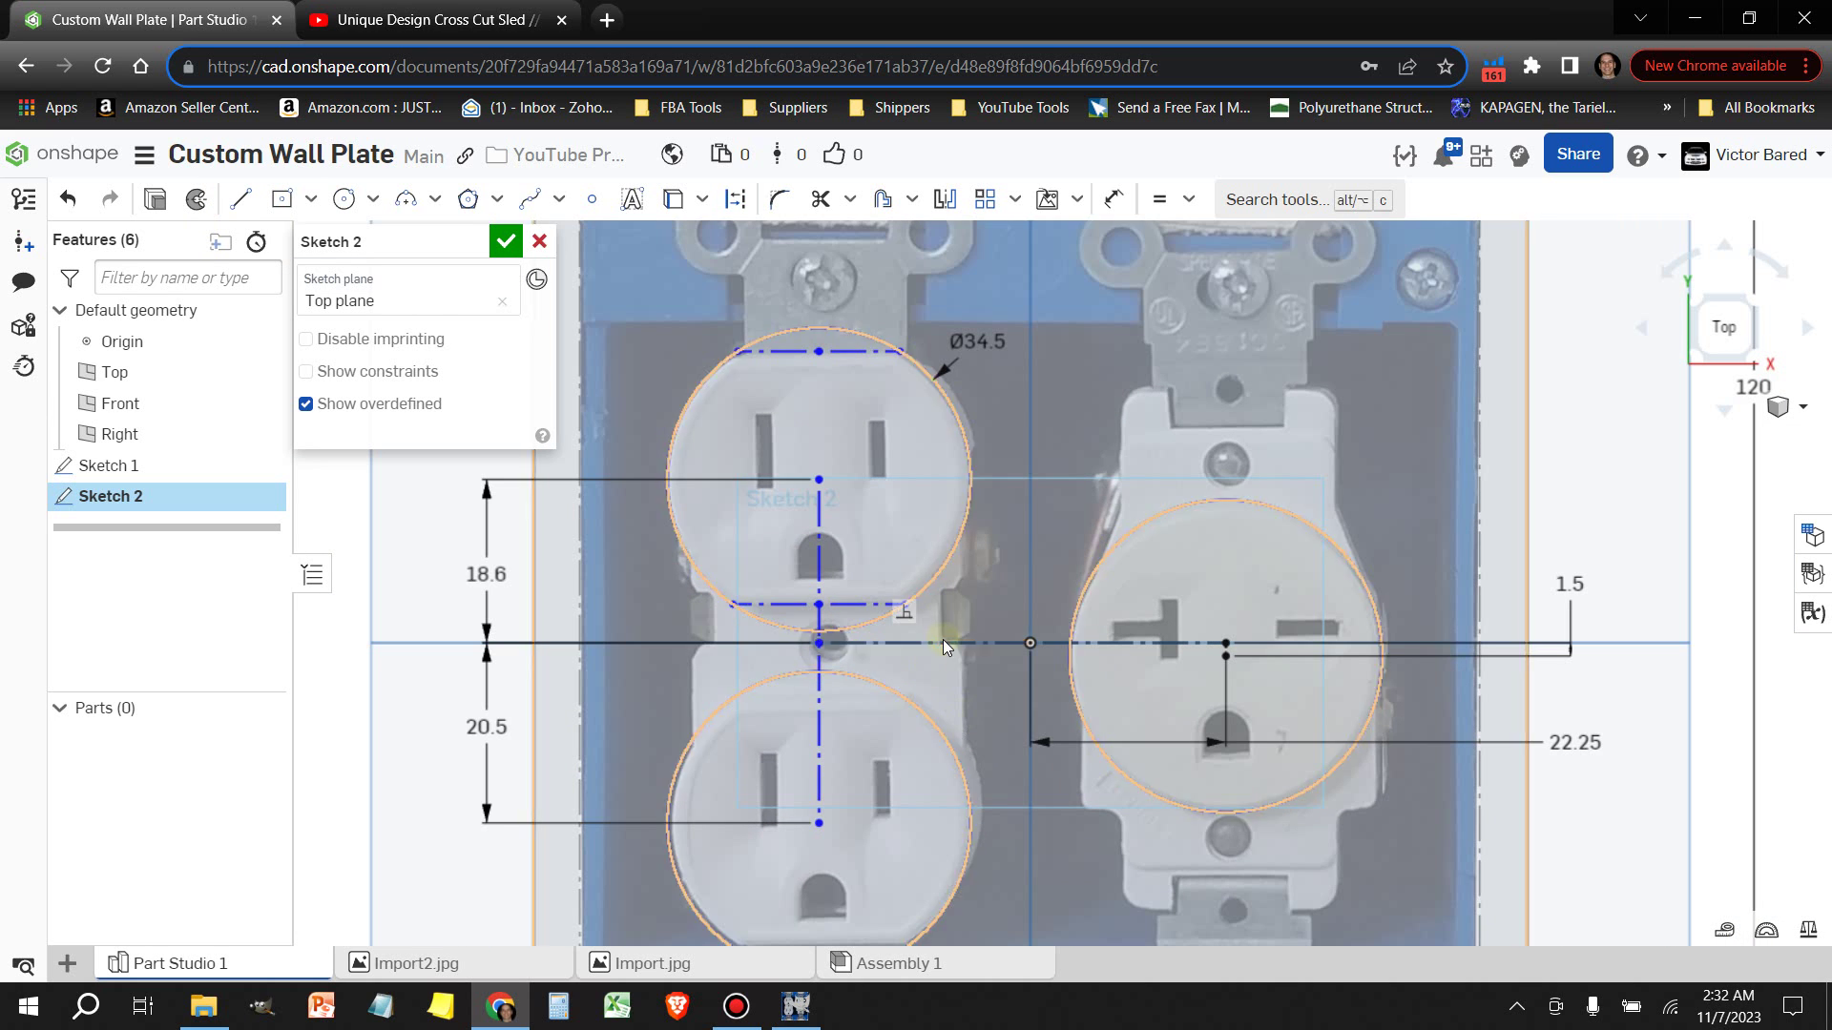
key(d)
click(819, 823)
click(1030, 782)
click(382, 811)
text(24)
key(Return)
key(Escape)
Convert the upper circle's two horizontal chords into regular sketch lines
click(819, 352)
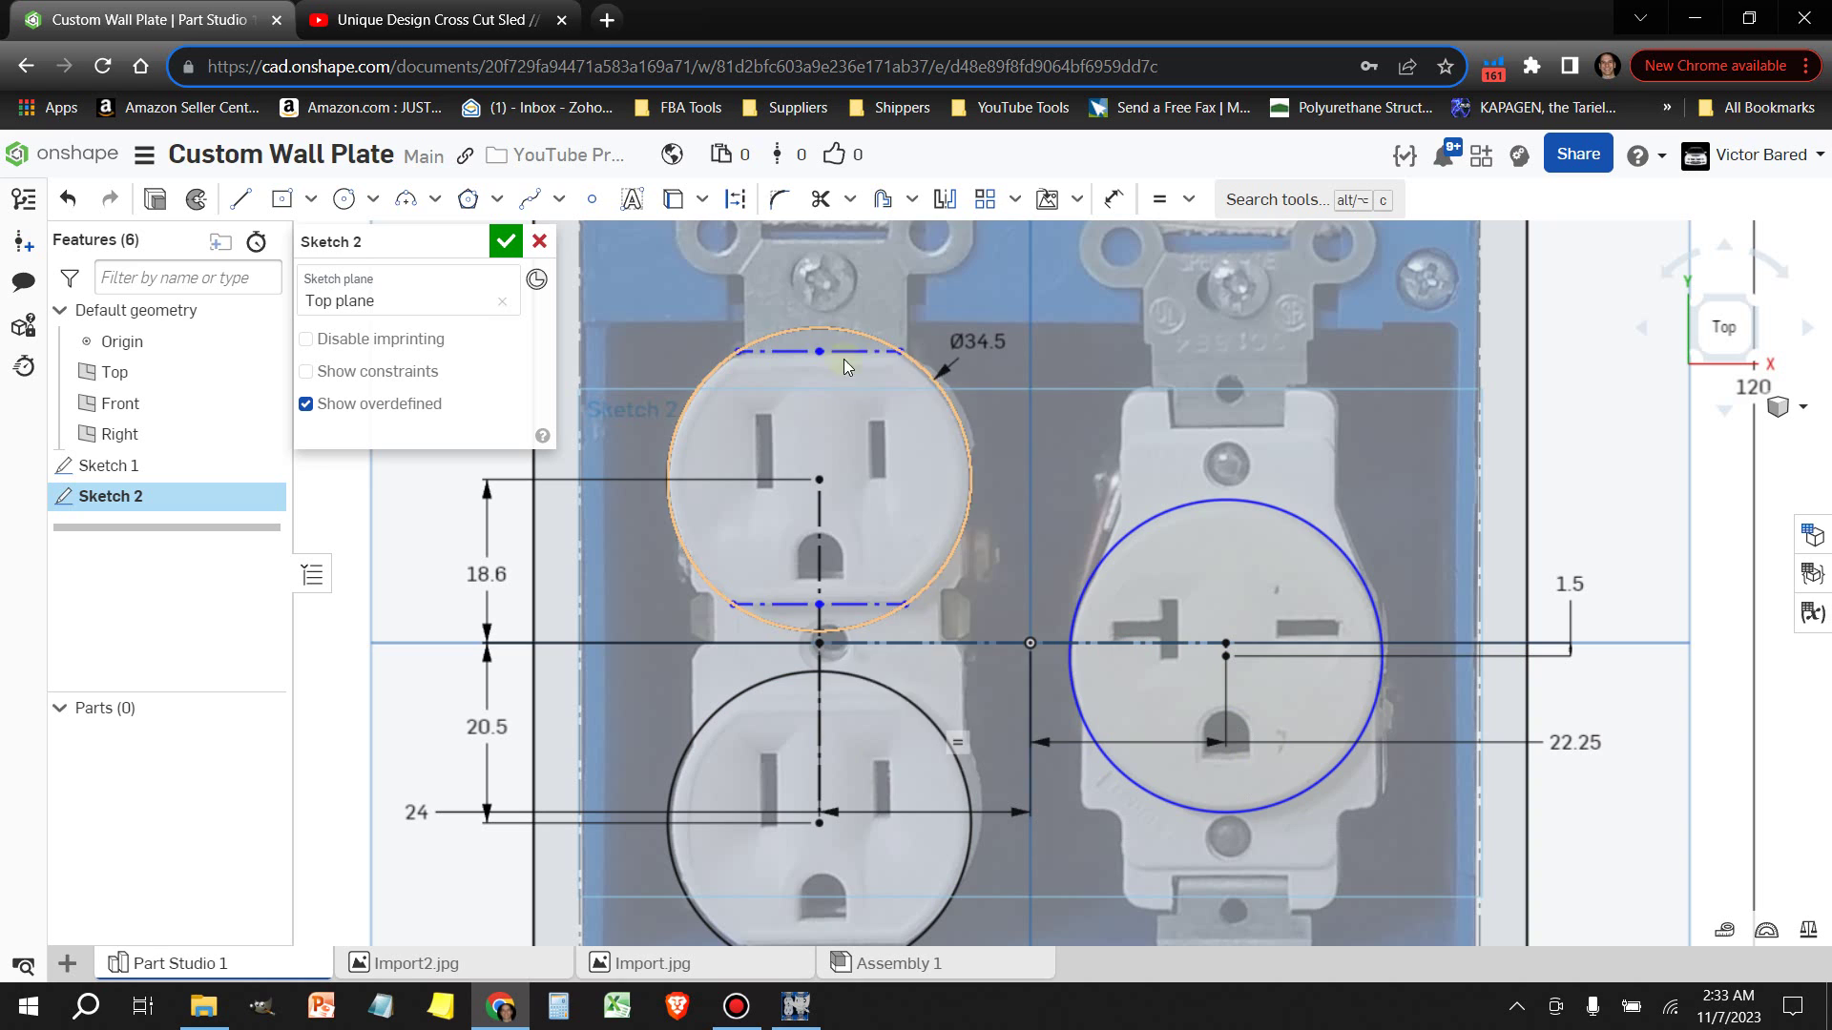
right_click(840, 355)
click(818, 604)
middle_drag(763, 916, 737, 850)
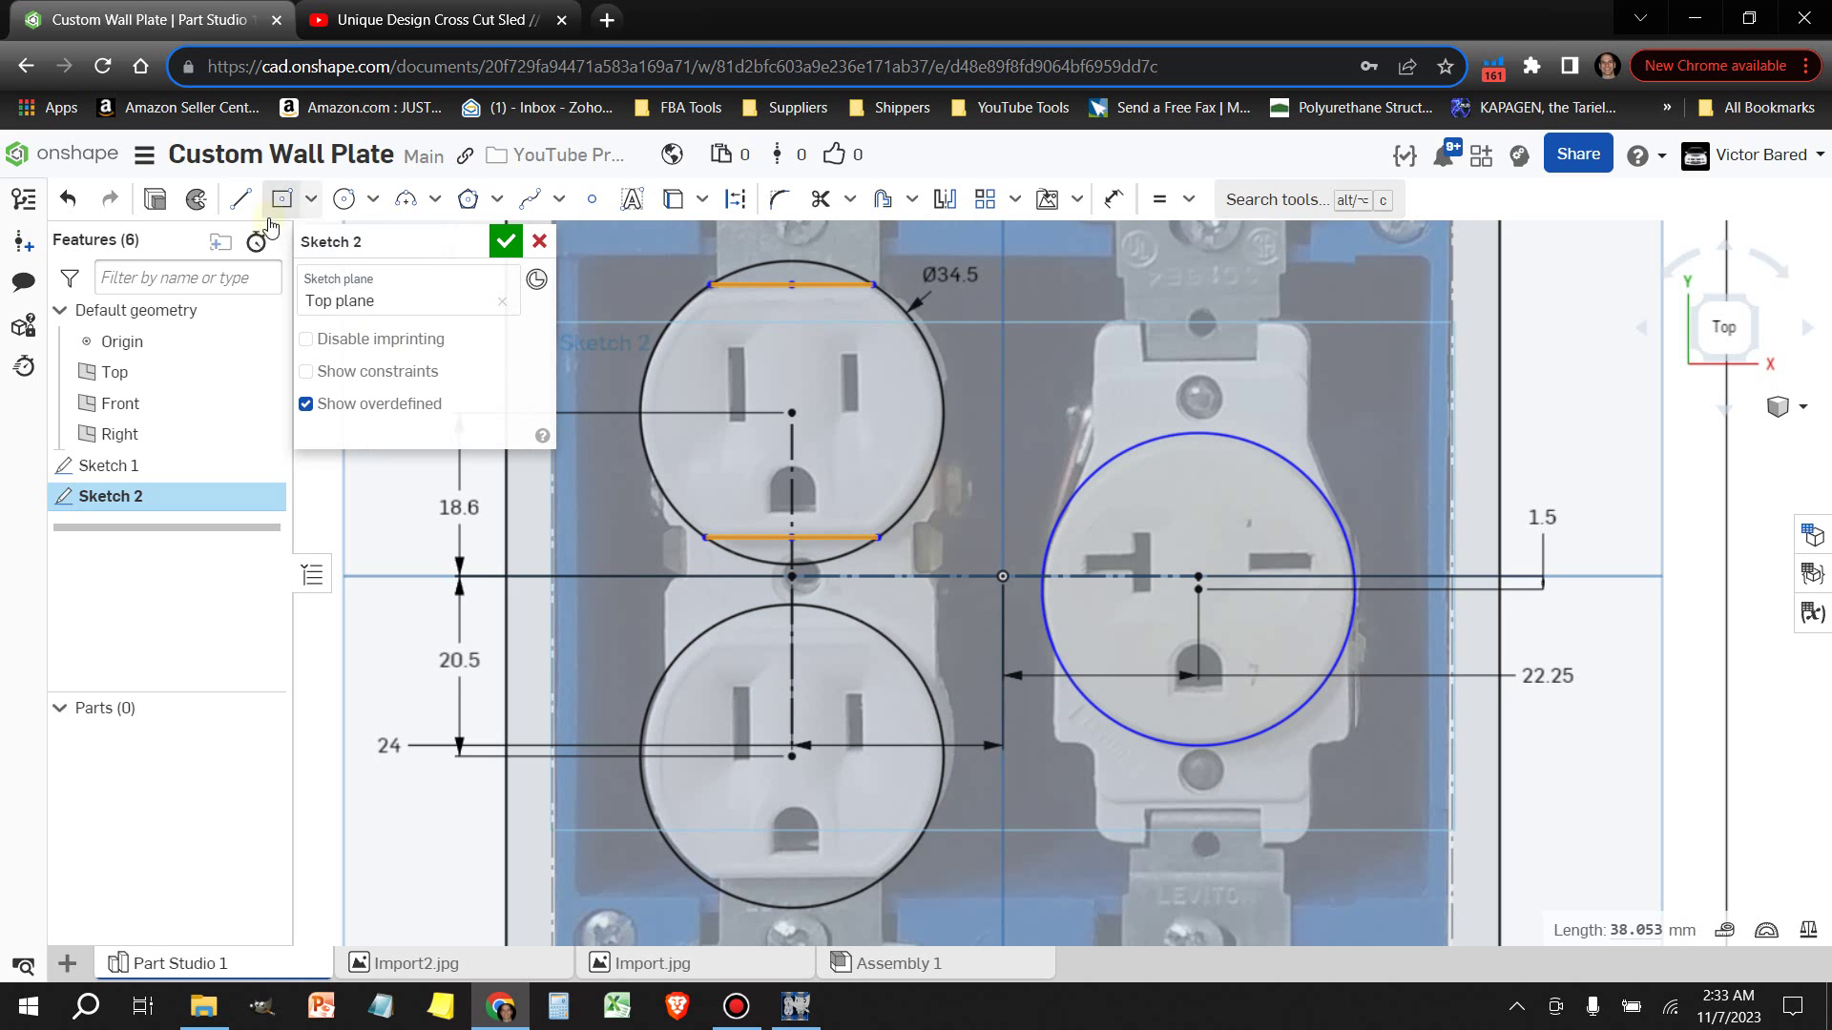
click(240, 198)
click(792, 284)
click(793, 538)
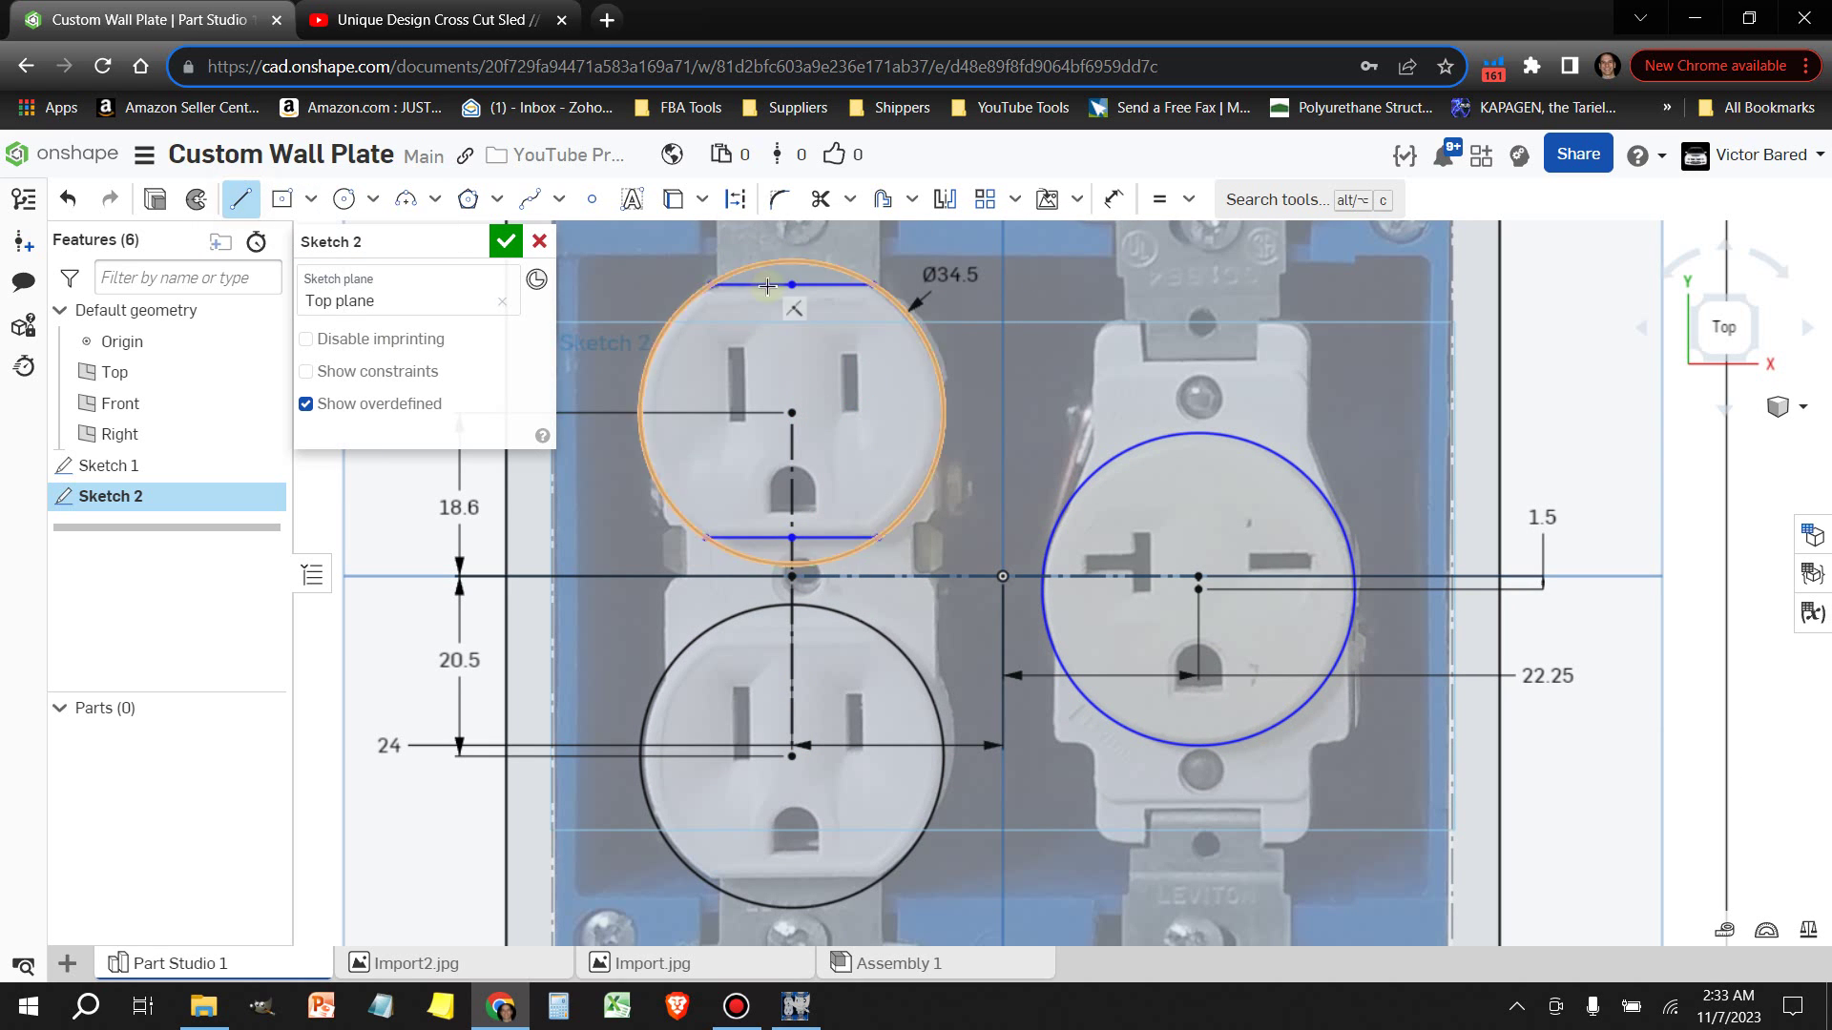
click(65, 202)
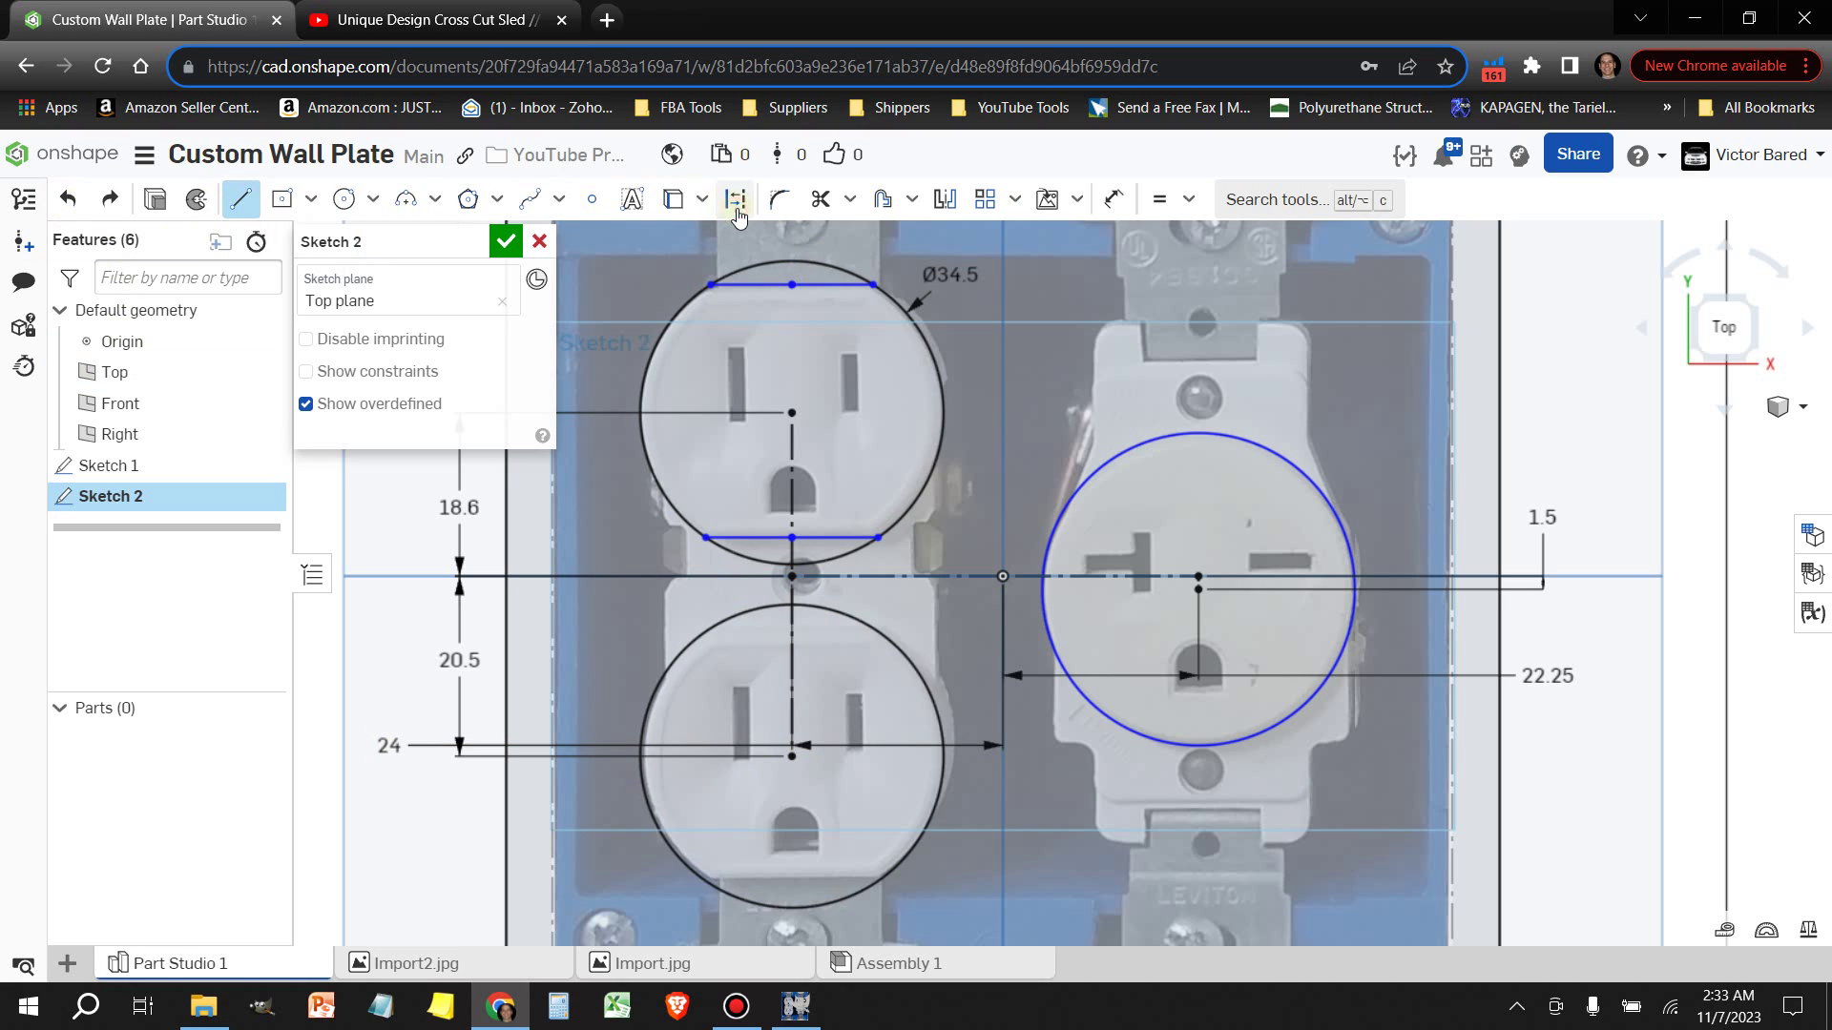
Draw a short line above the lower circle dimensioned 2.675
click(791, 576)
click(792, 627)
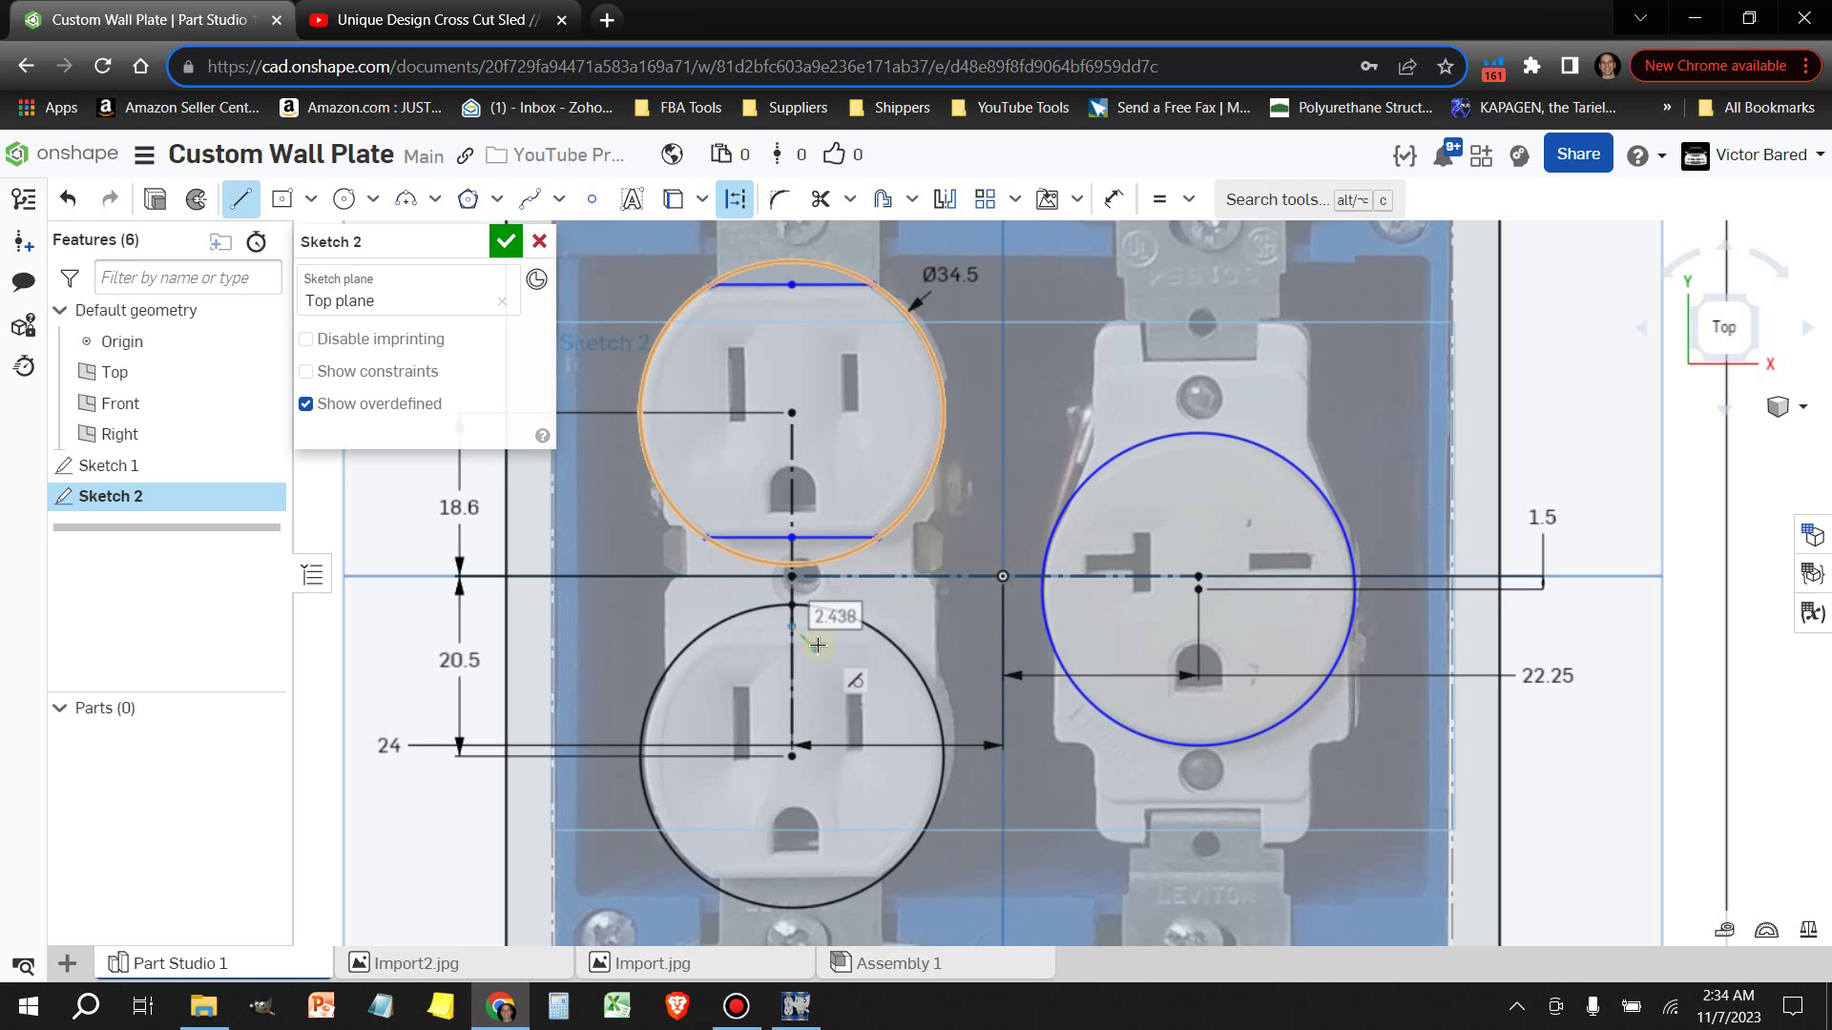
key(d)
click(791, 616)
click(700, 593)
text(2.675)
key(Return)
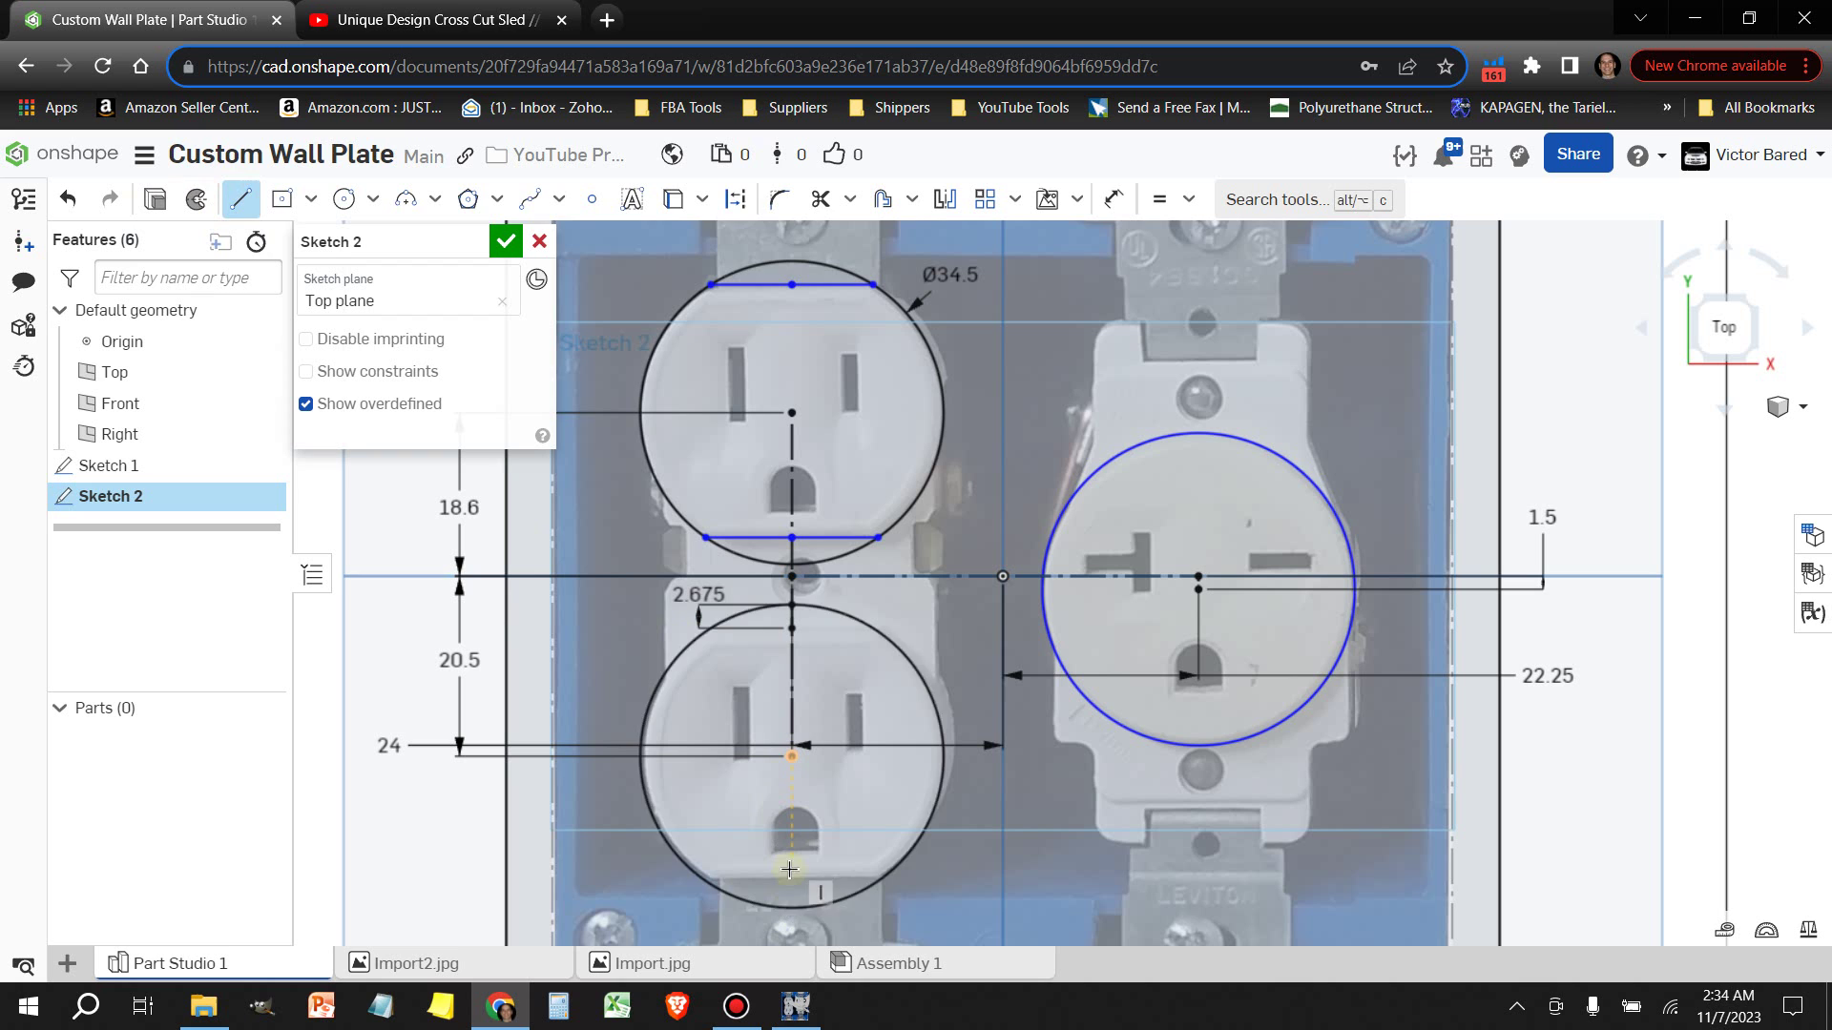
Draw a flat line across the bottom of the lower circle
click(792, 884)
scroll(773, 894, up, 2)
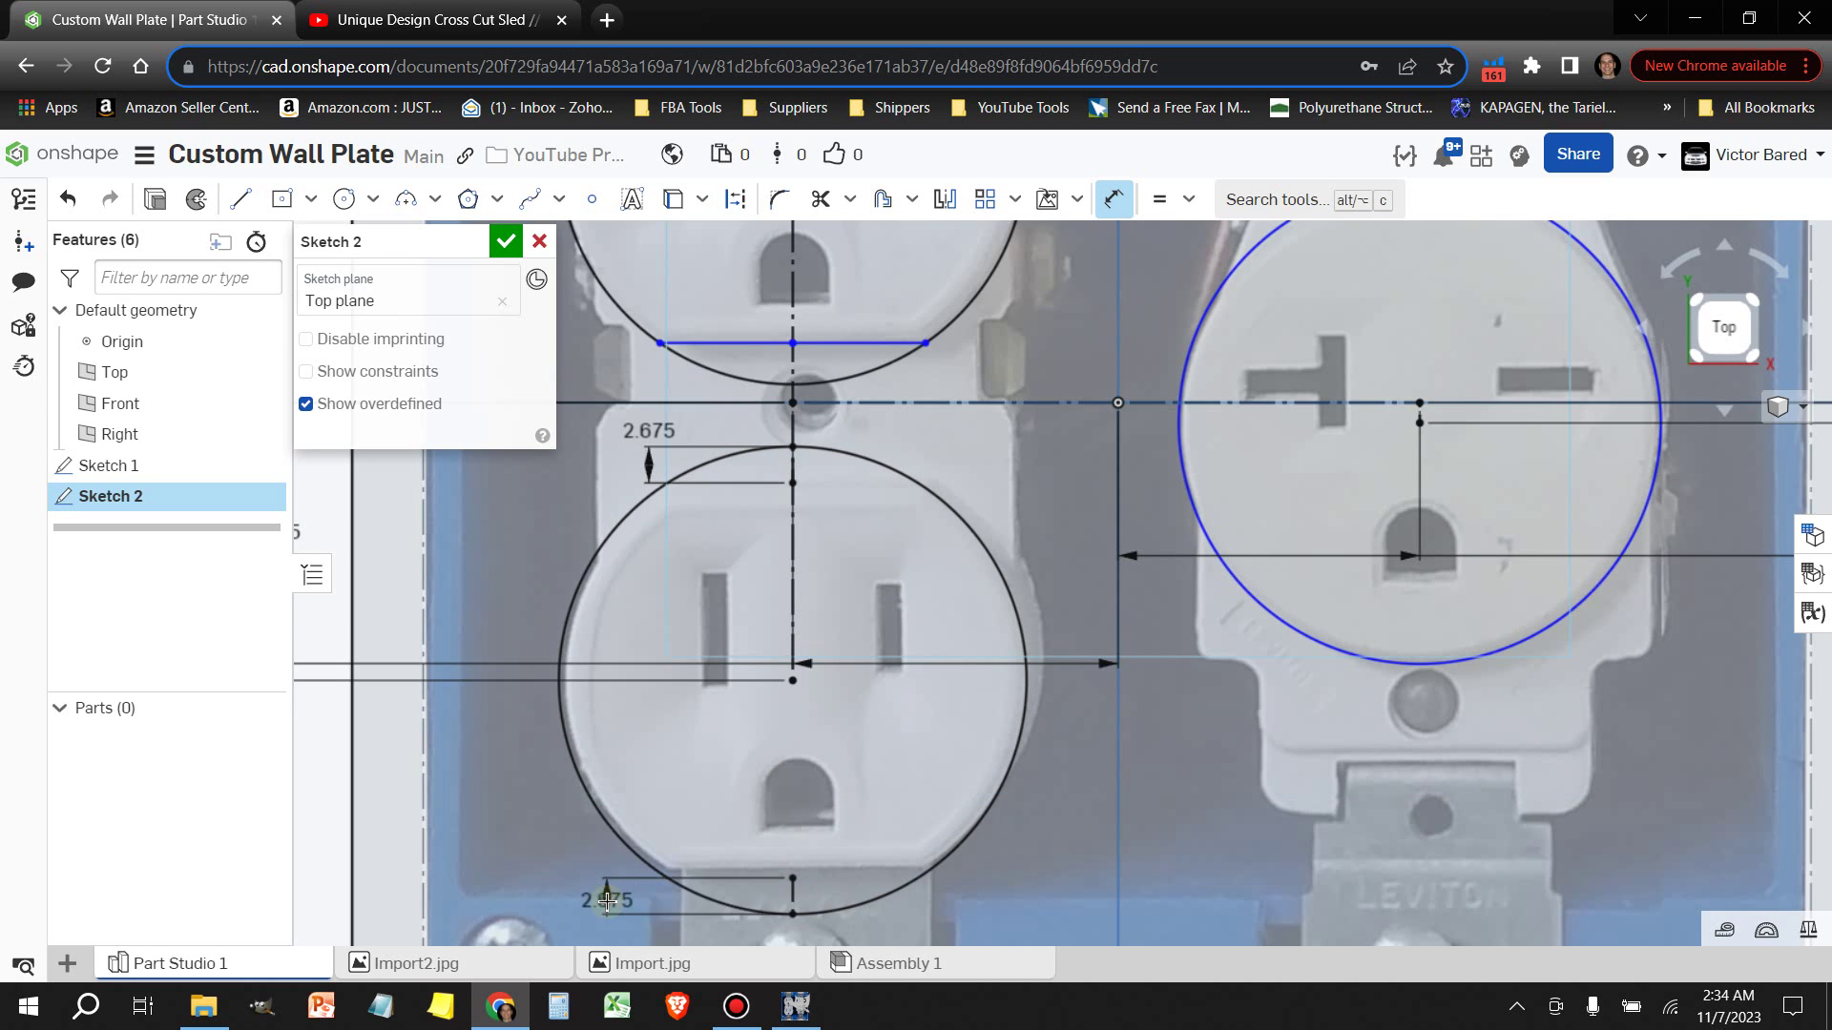
scroll(592, 891, down, 2)
click(240, 199)
scroll(782, 477, down, 2)
scroll(859, 745, up, 2)
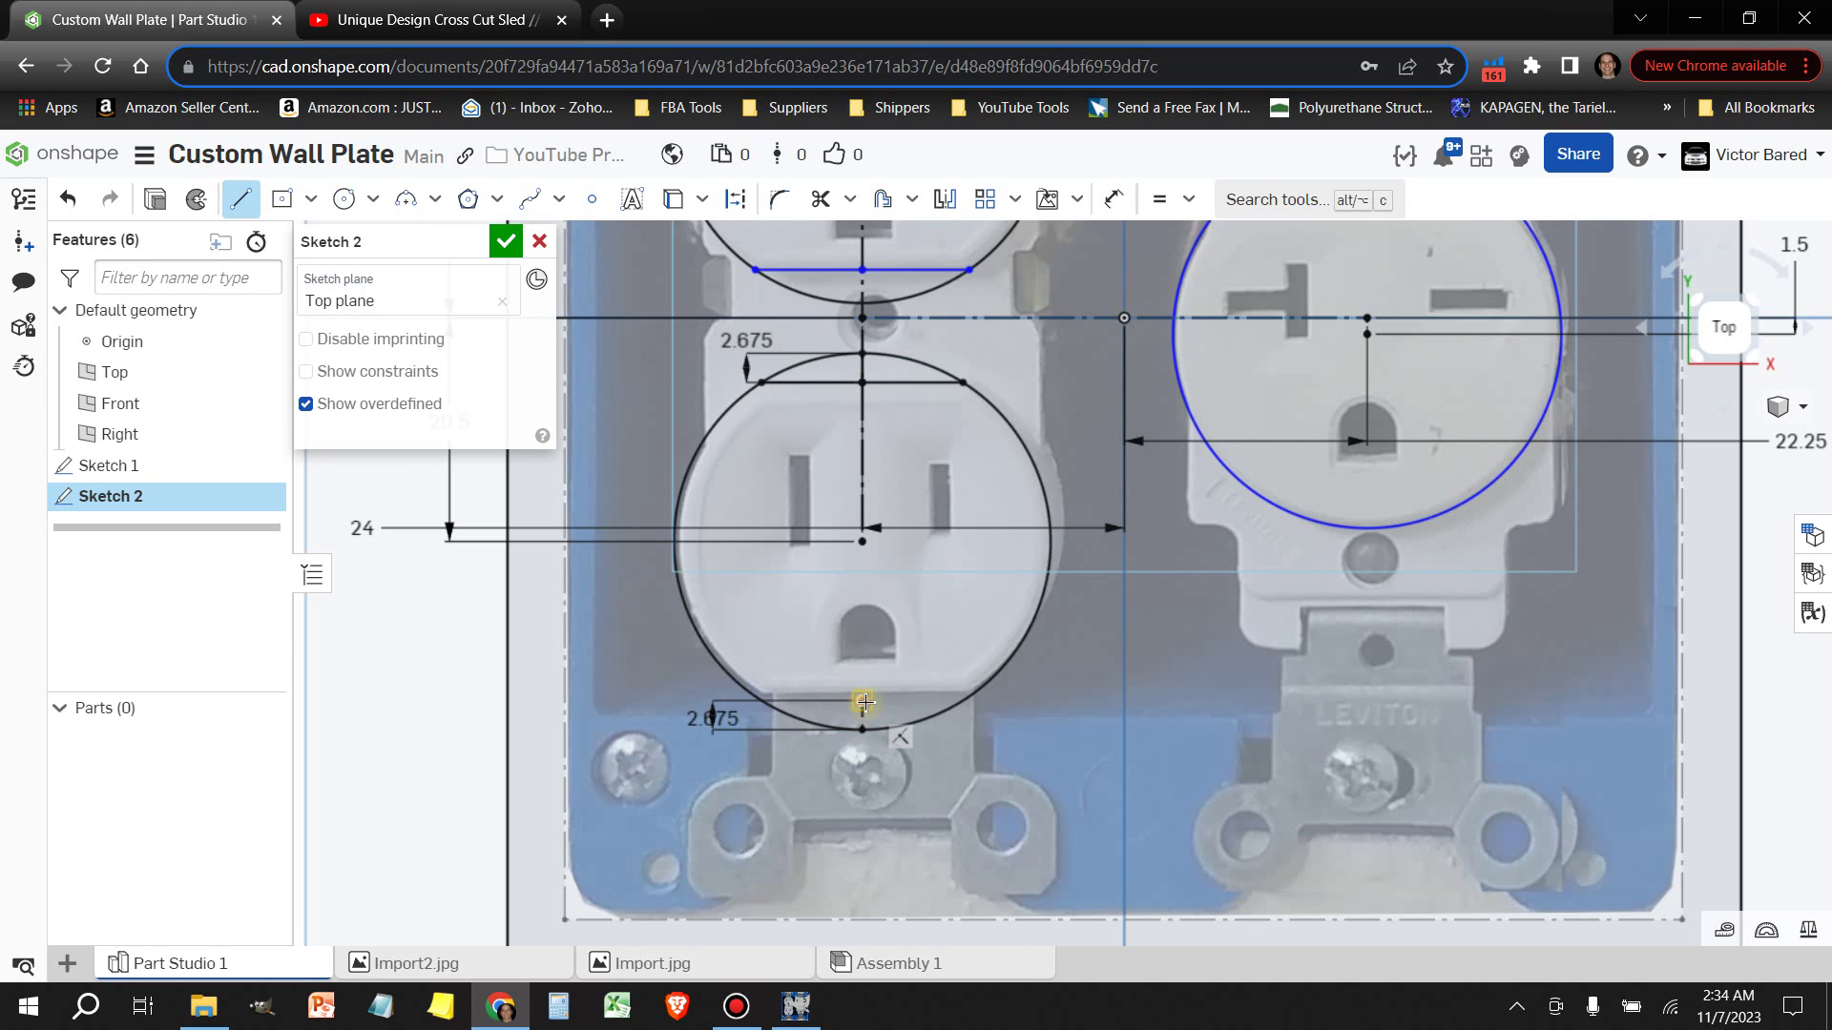
click(1020, 906)
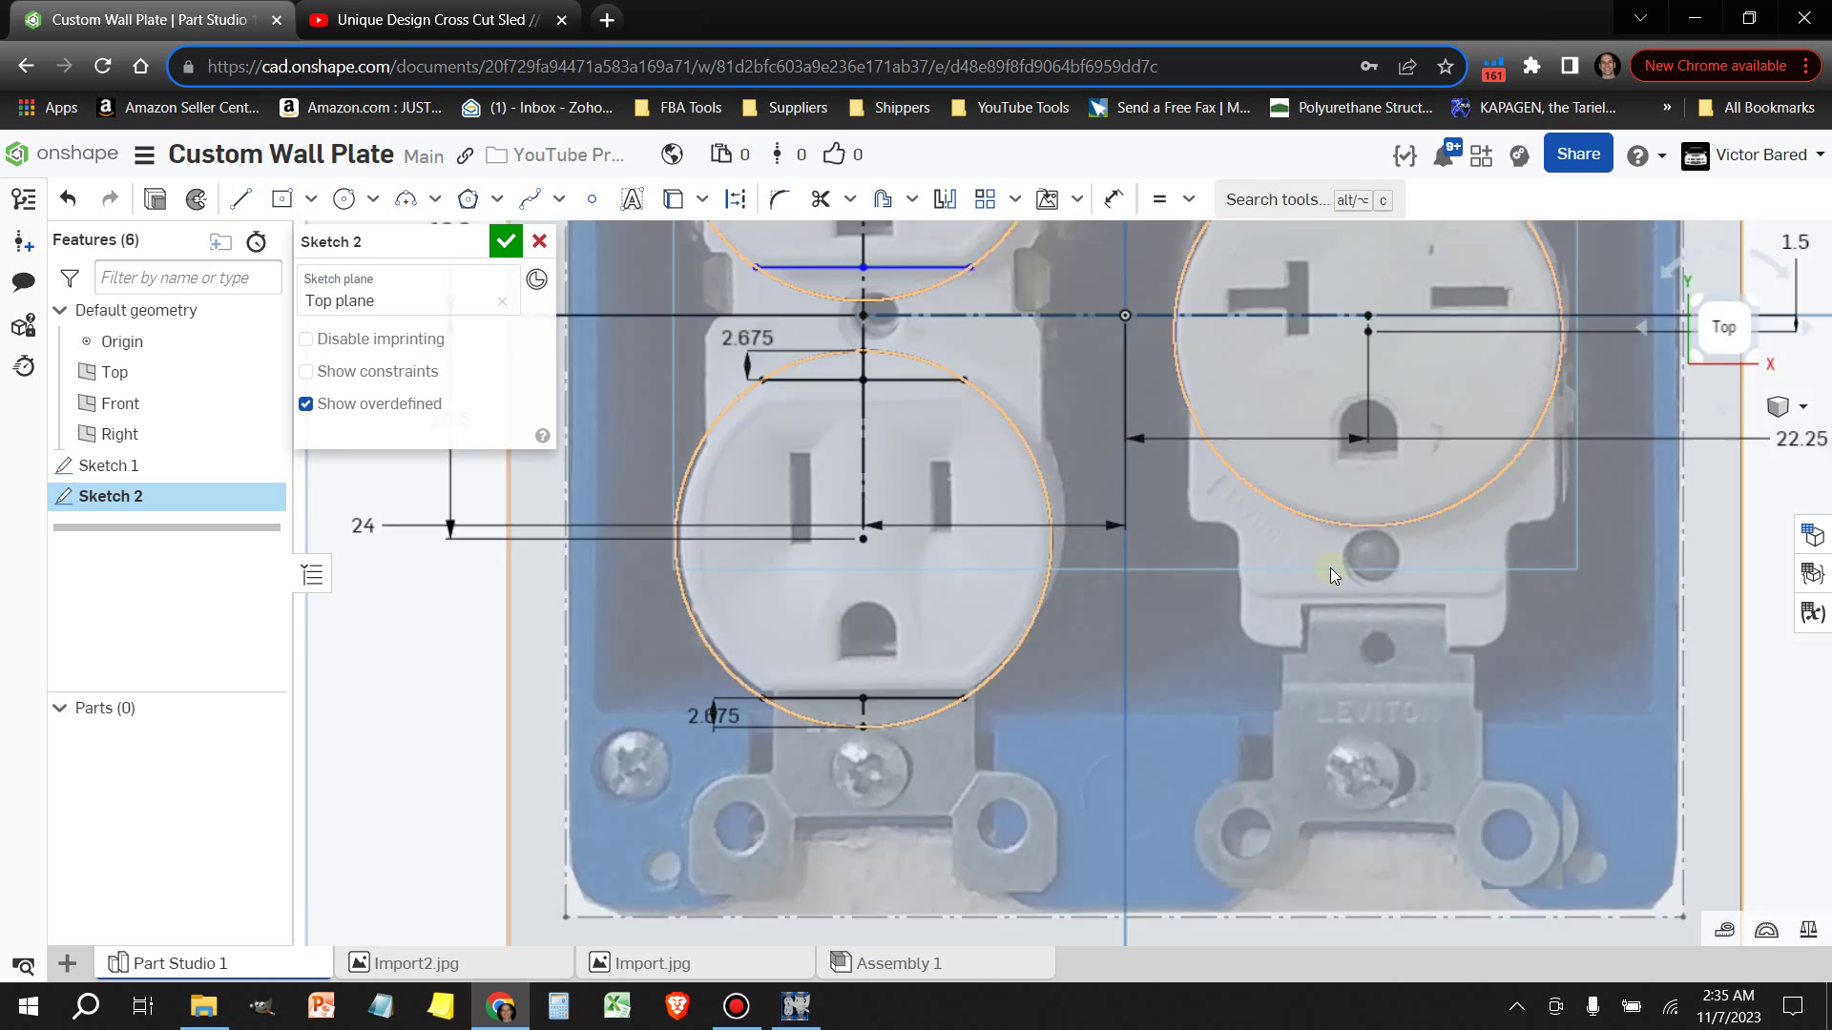
Trim away the lower circle's top and bottom arcs
key(m)
scroll(1329, 573, down, 2)
click(922, 631)
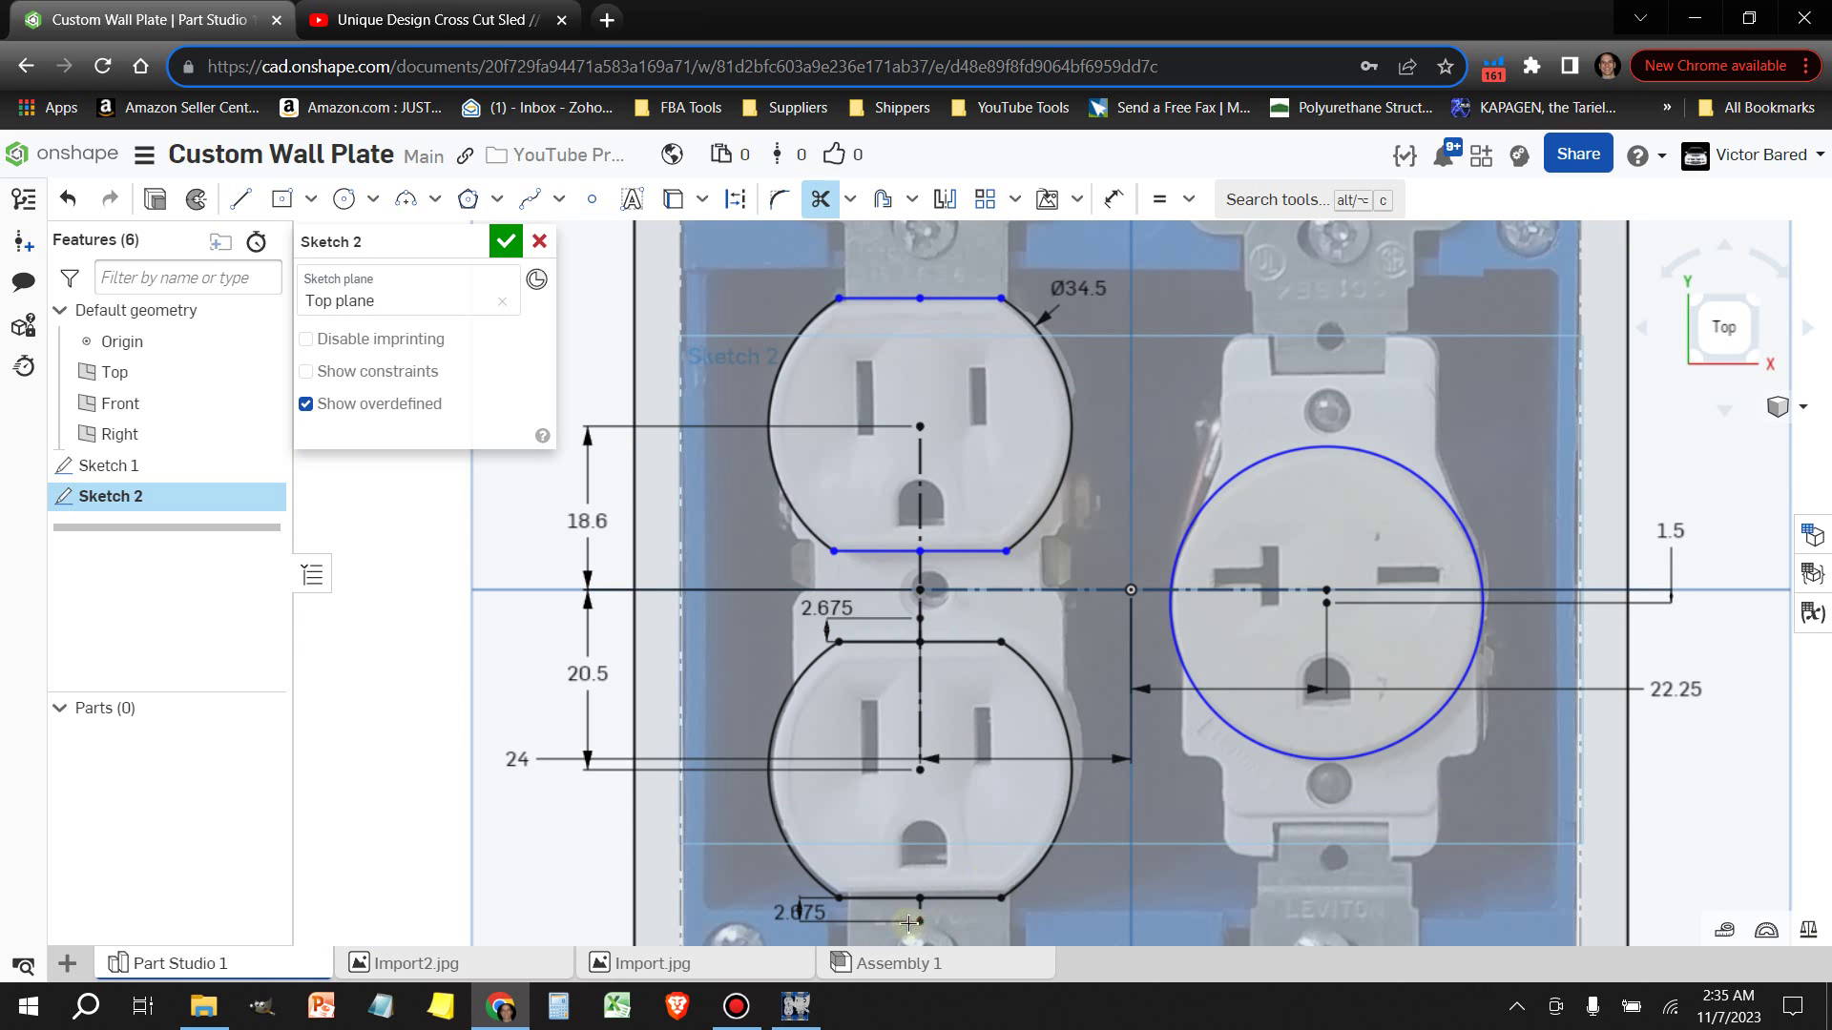
click(944, 919)
Draw a screw-hole circle between the duplex openings and dimension it to Ø3.75
scroll(933, 632, up, 3)
key(c)
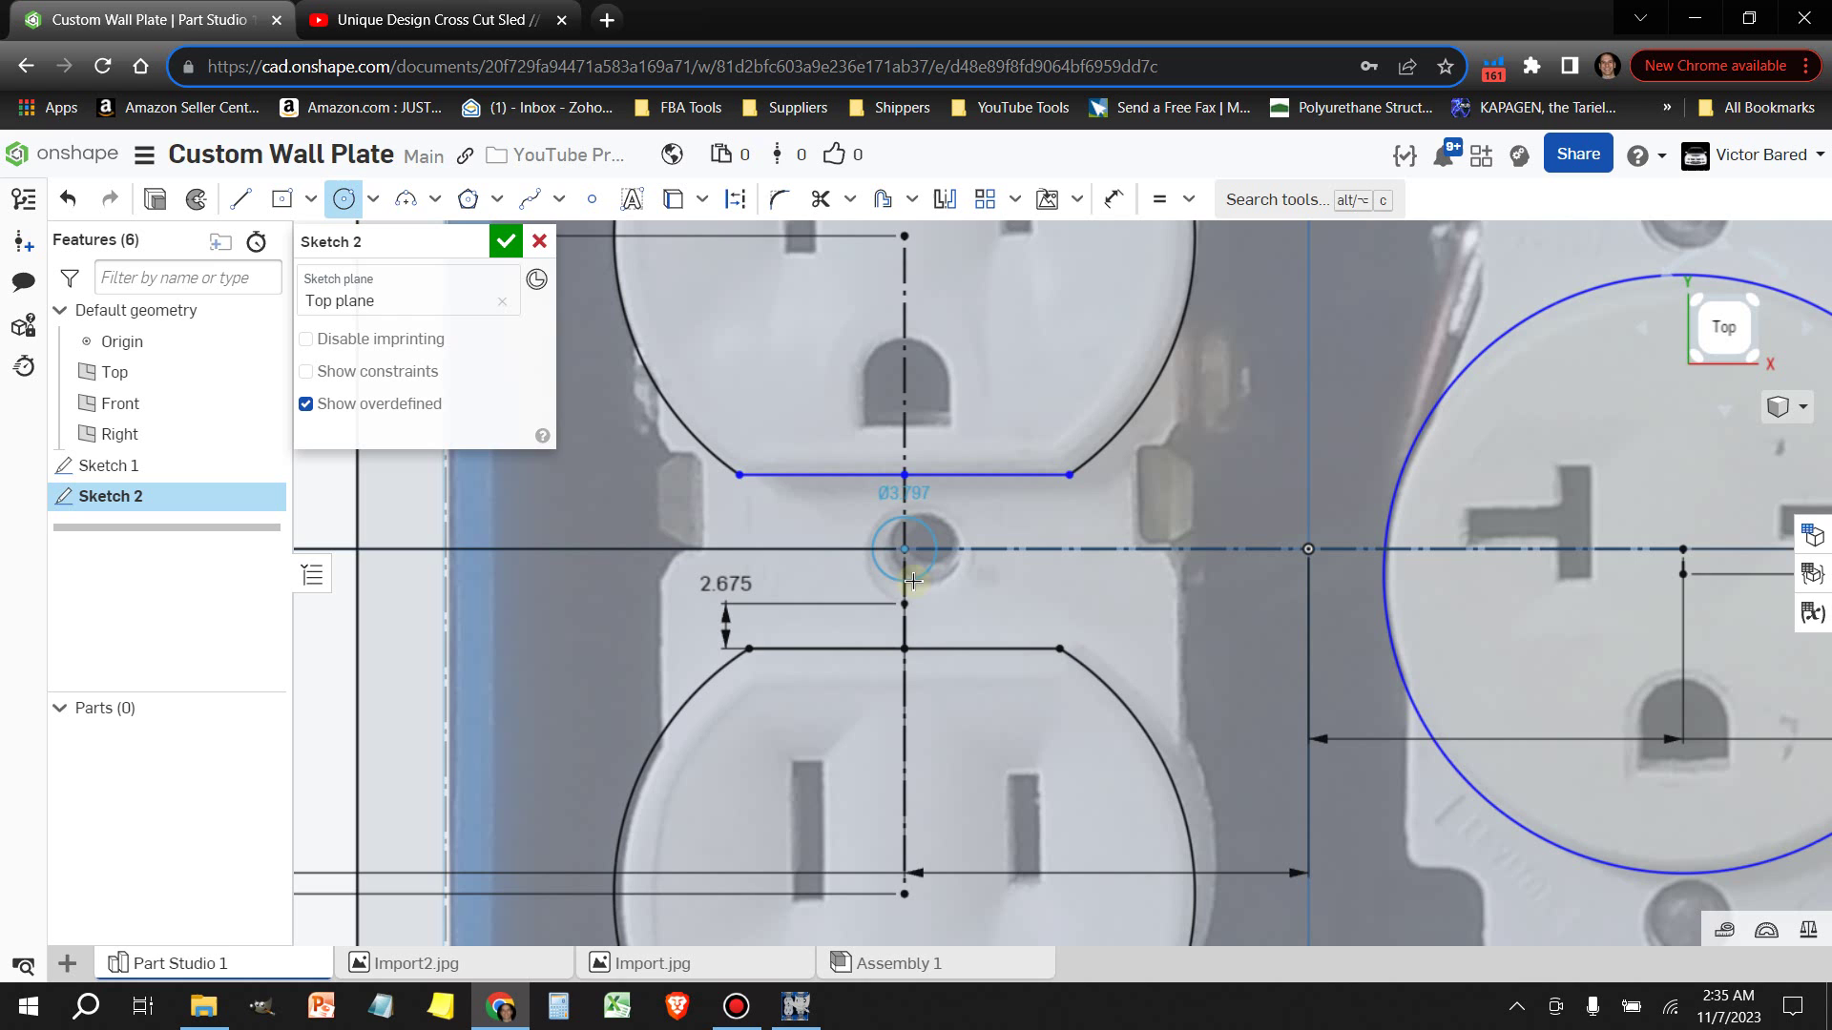
click(913, 581)
click(1113, 199)
click(883, 534)
click(778, 521)
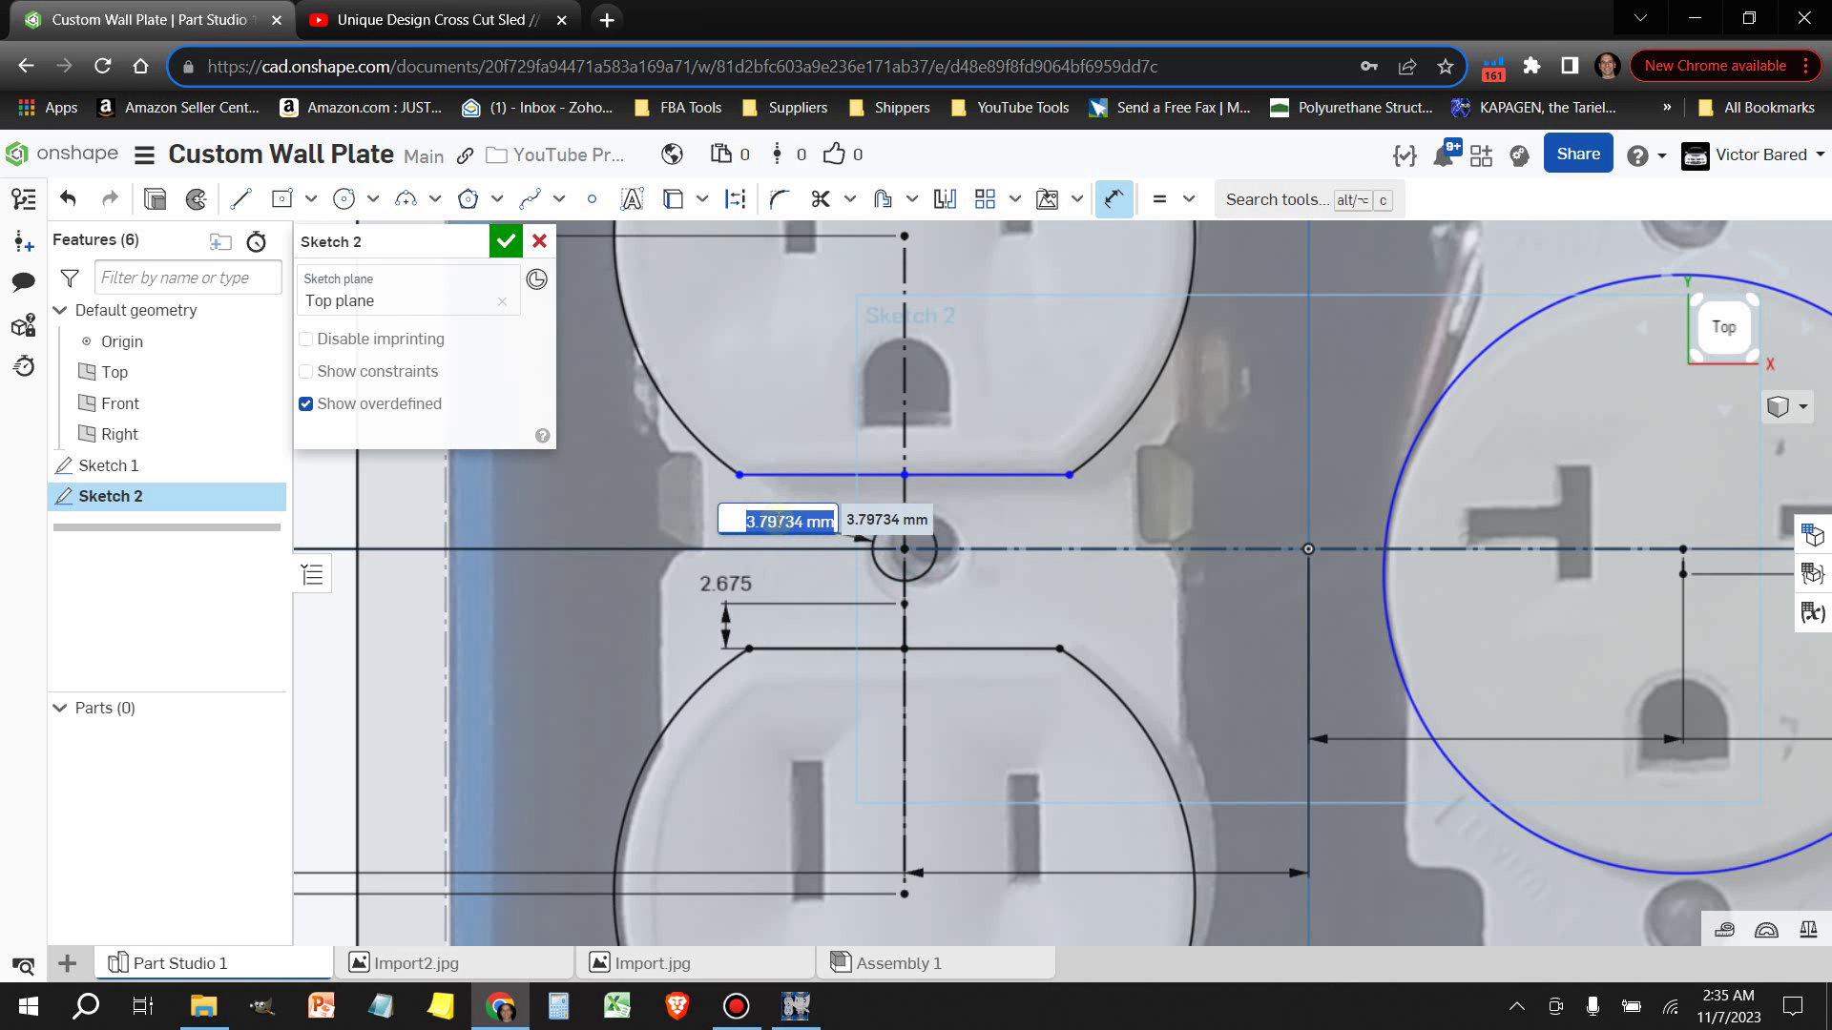
text(3.75)
key(Return)
scroll(1052, 711, down, 3)
scroll(1053, 711, up, 3)
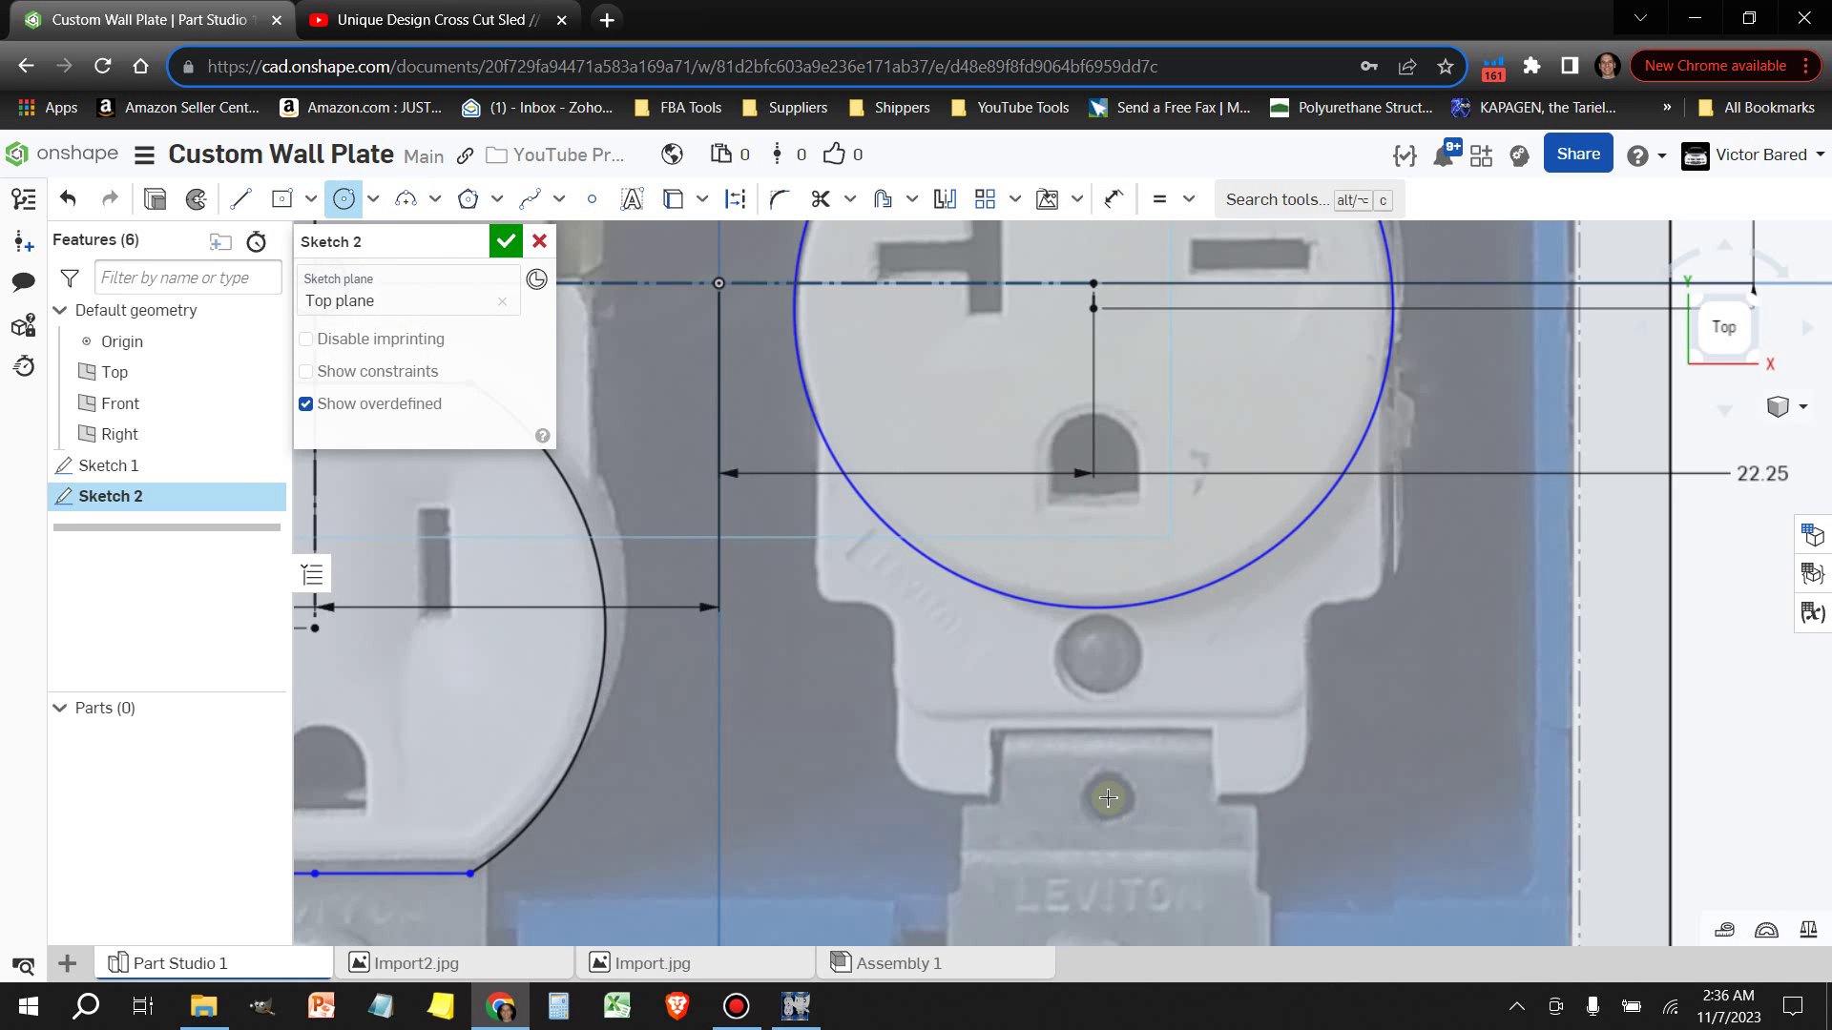
scroll(1105, 798, down, 5)
Draw a vertical line up from the round outlet's centre, dimensioned 28.75
key(l)
scroll(1076, 567, up, 2)
click(1075, 577)
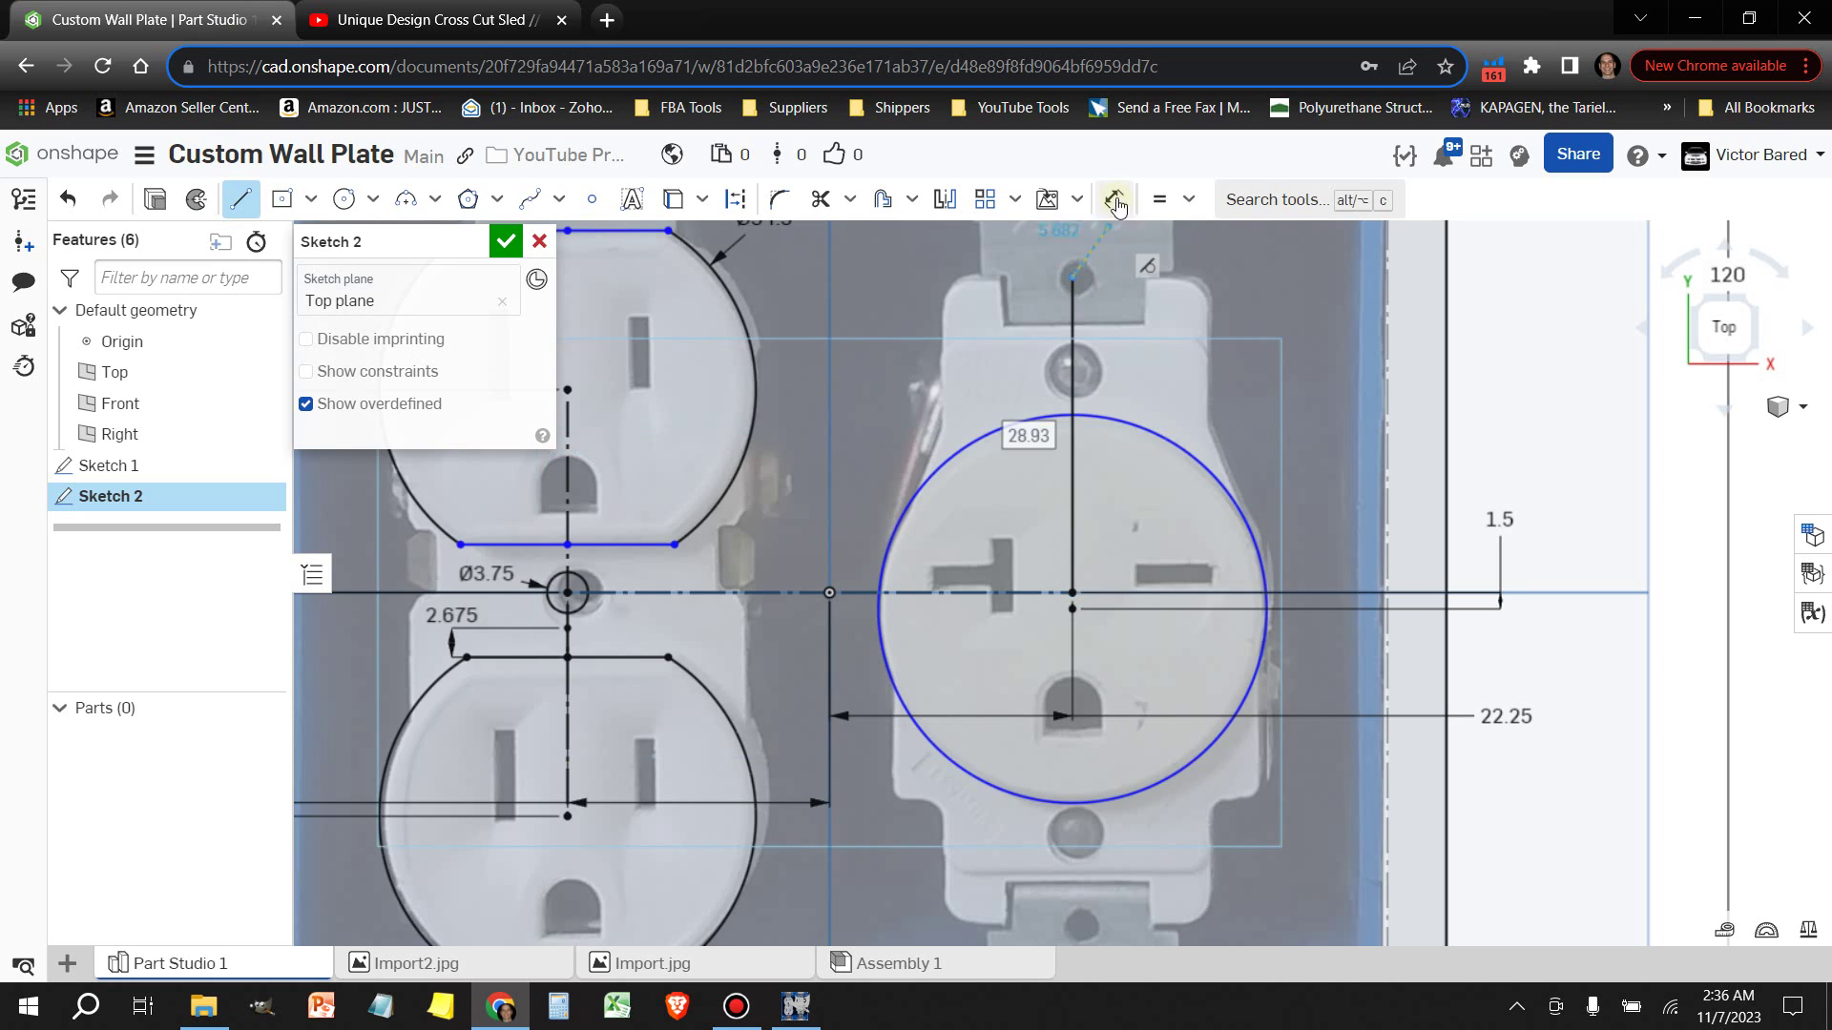
scroll(1075, 419, up, 2)
click(1074, 412)
scroll(1074, 420, down, 1)
key(d)
click(1095, 277)
click(1095, 667)
click(1343, 427)
scroll(1343, 426, down, 3)
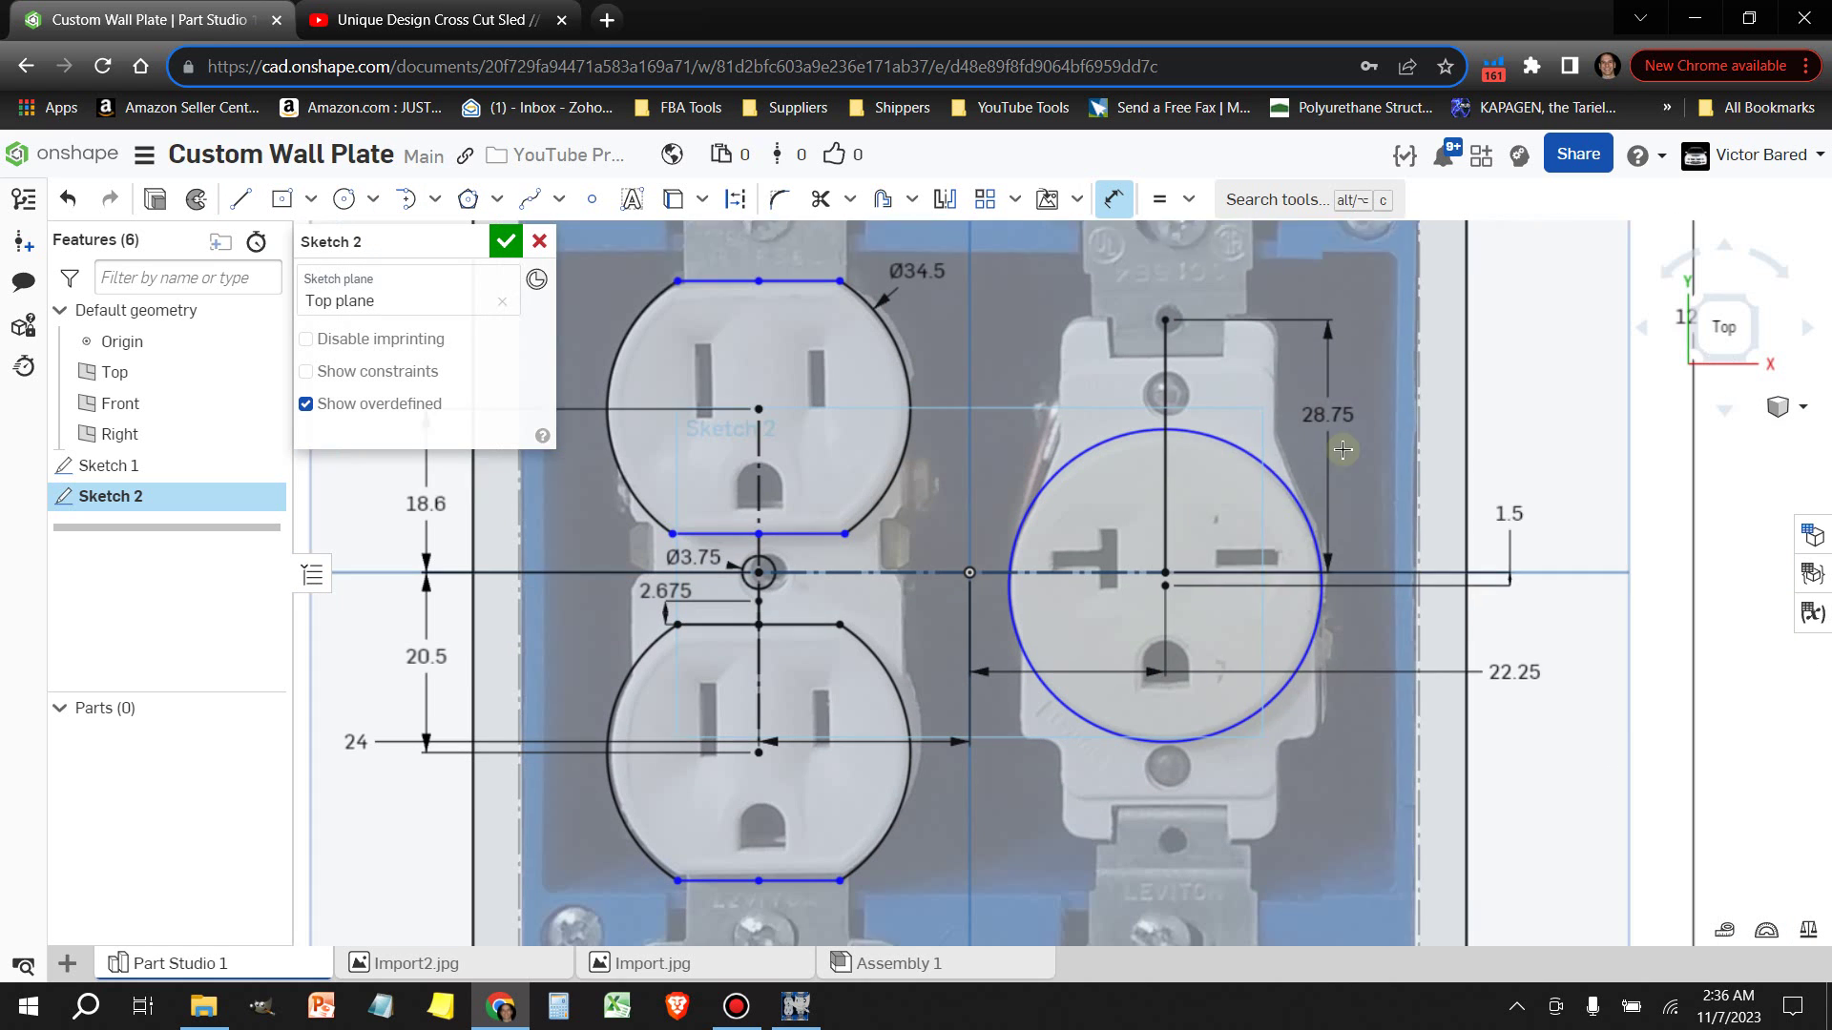
right_click(1124, 329)
Draw a construction line from the centre down below the round outlet
key(Escape)
key(q)
key(l)
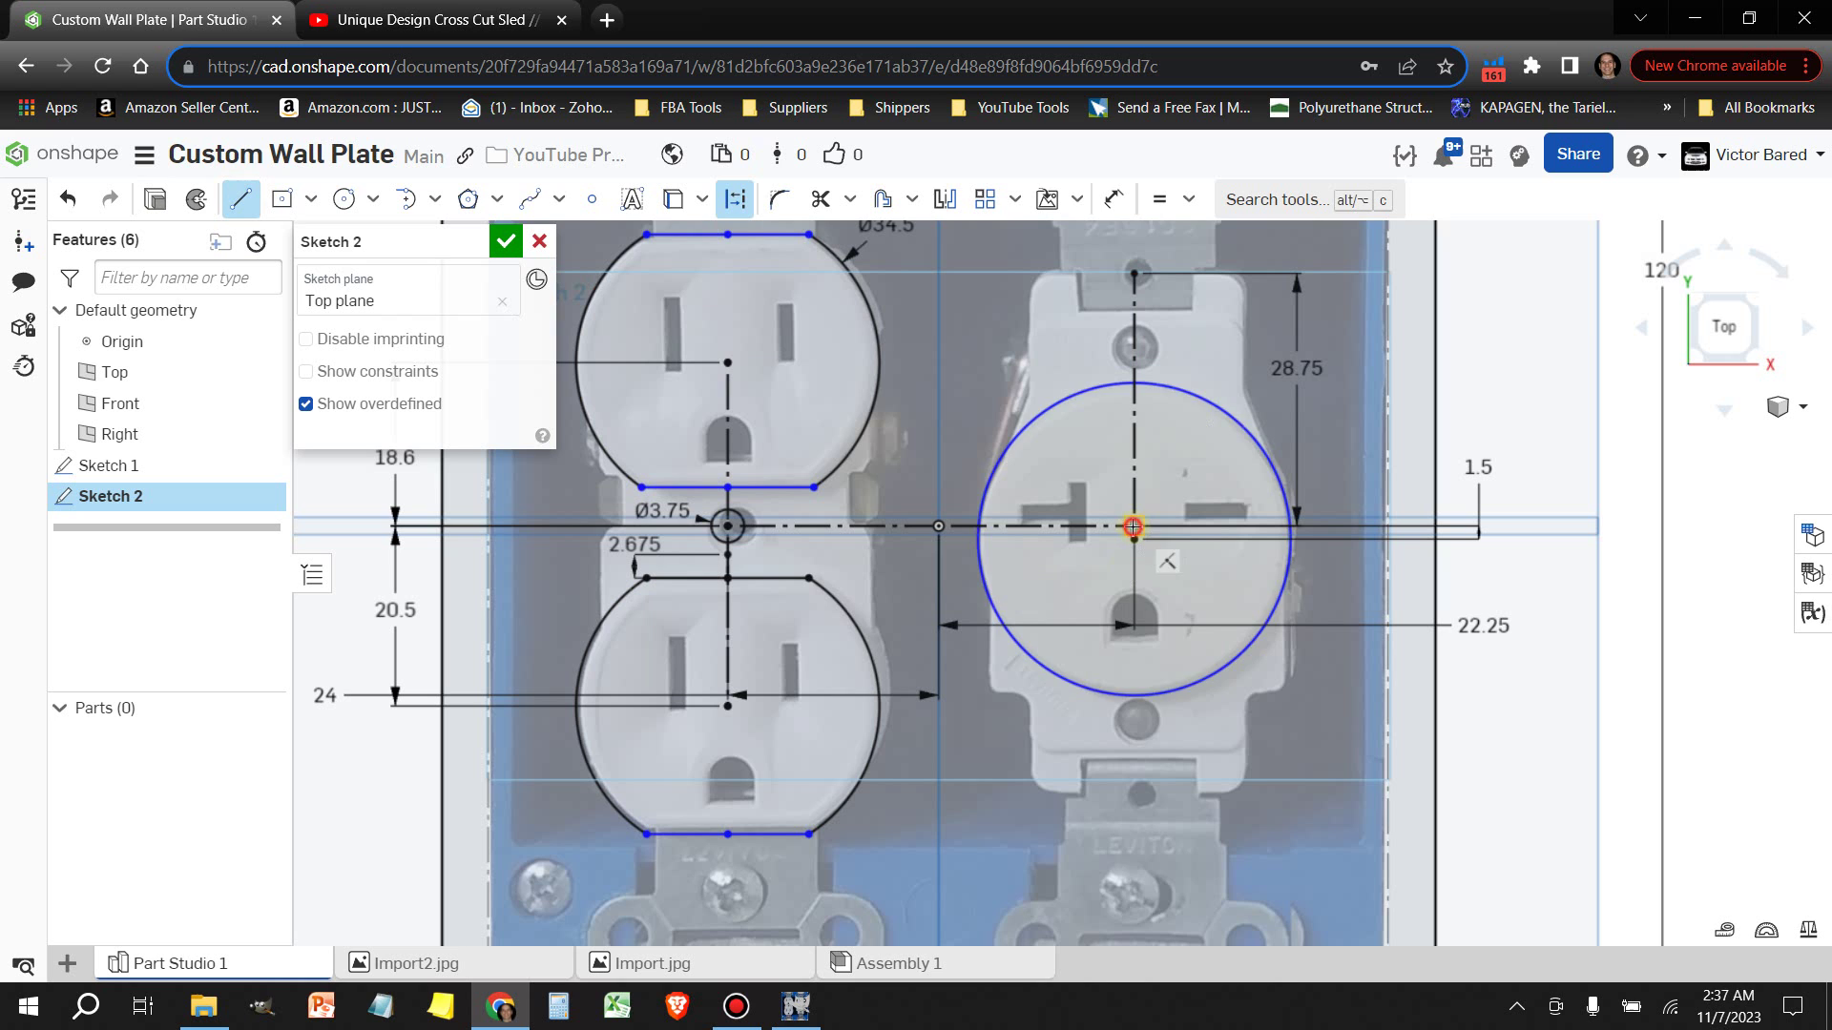
click(1133, 524)
scroll(1127, 706, up, 2)
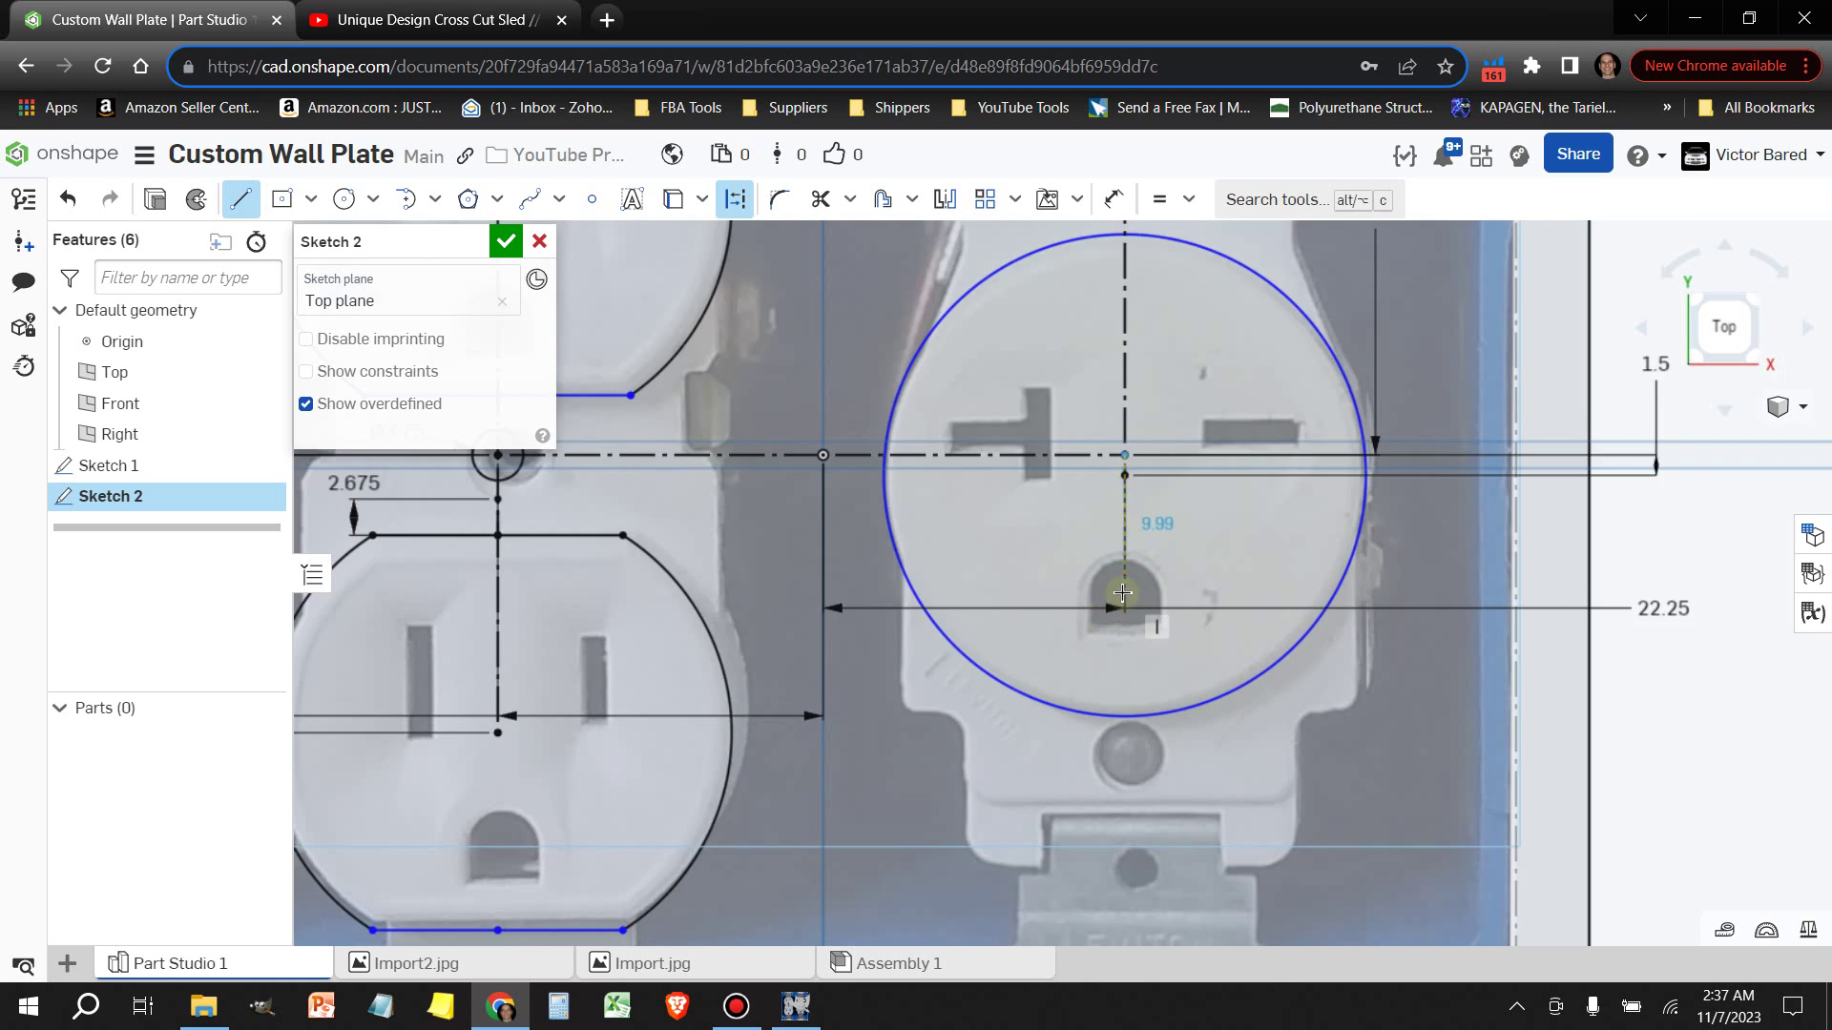
scroll(1112, 725, down, 4)
scroll(1117, 811, up, 4)
click(1117, 823)
Place screw-hole circles at the line ends and make them equal to the 3.75 hole
key(e)
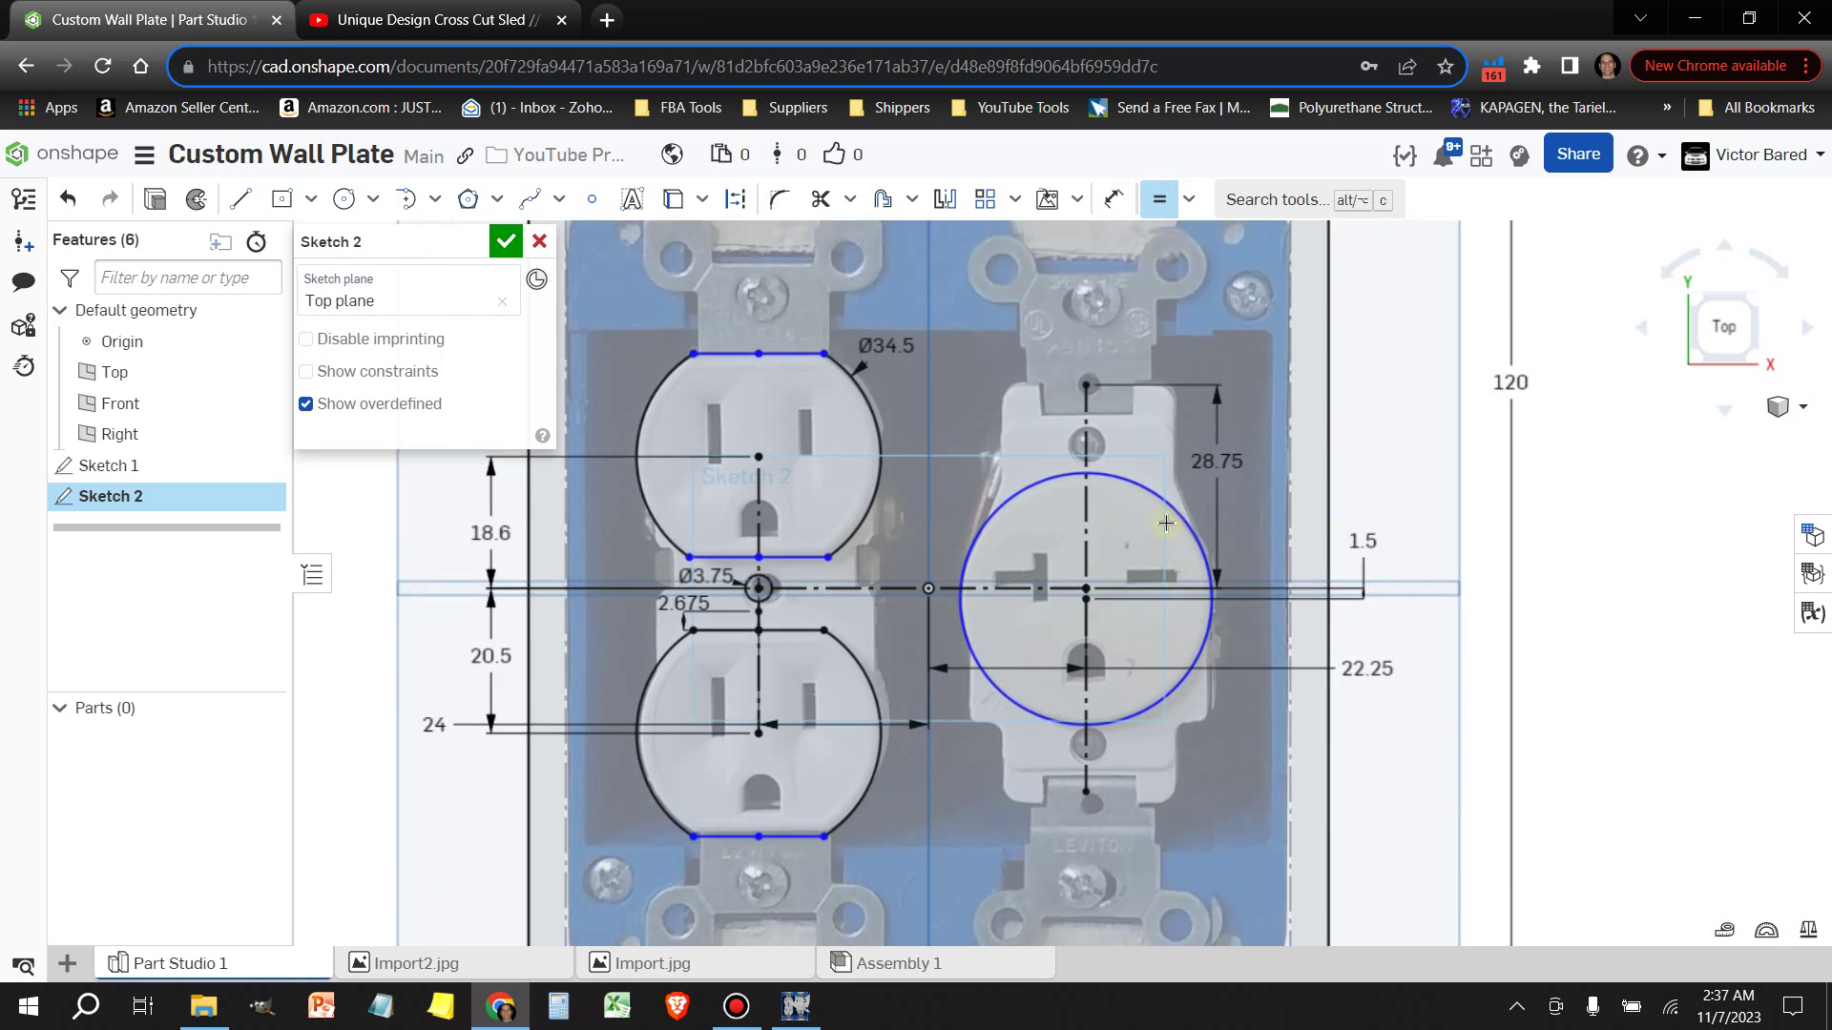
scroll(1174, 348, up, 3)
click(343, 199)
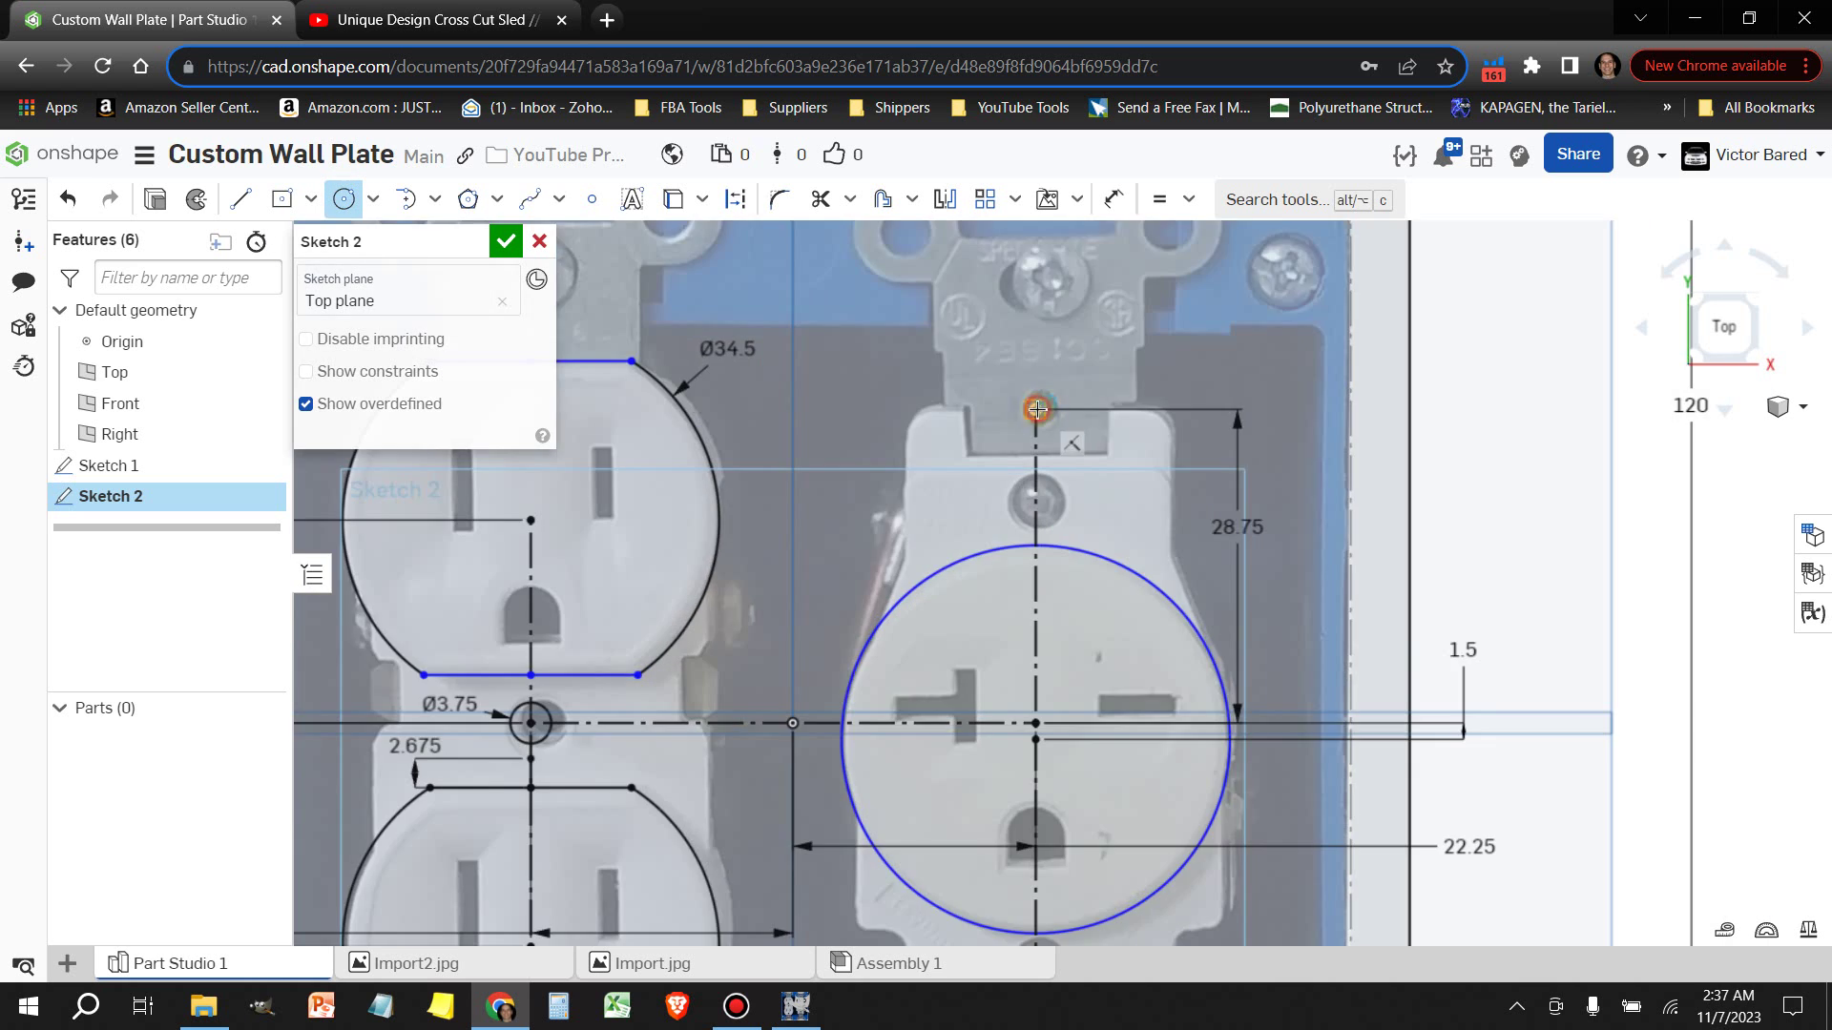
scroll(1037, 408, down, 3)
key(d)
key(e)
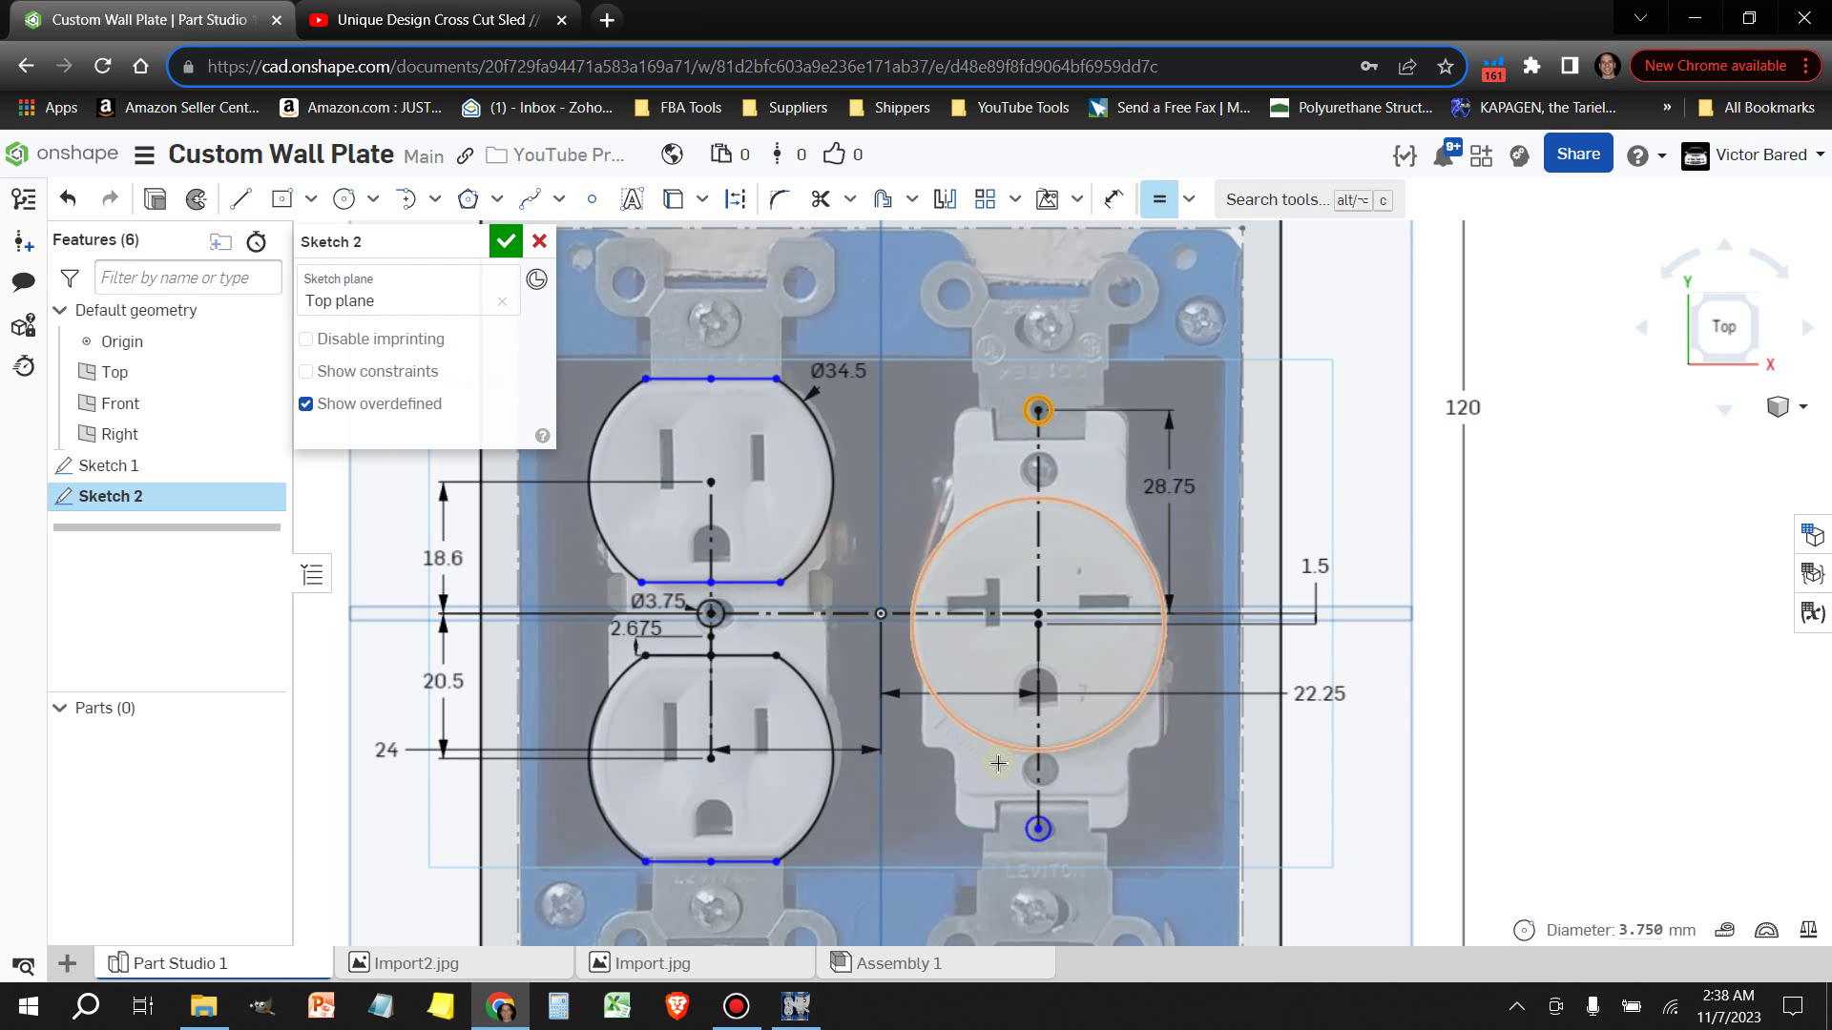
scroll(1037, 656, up, 2)
scroll(1177, 827, down, 2)
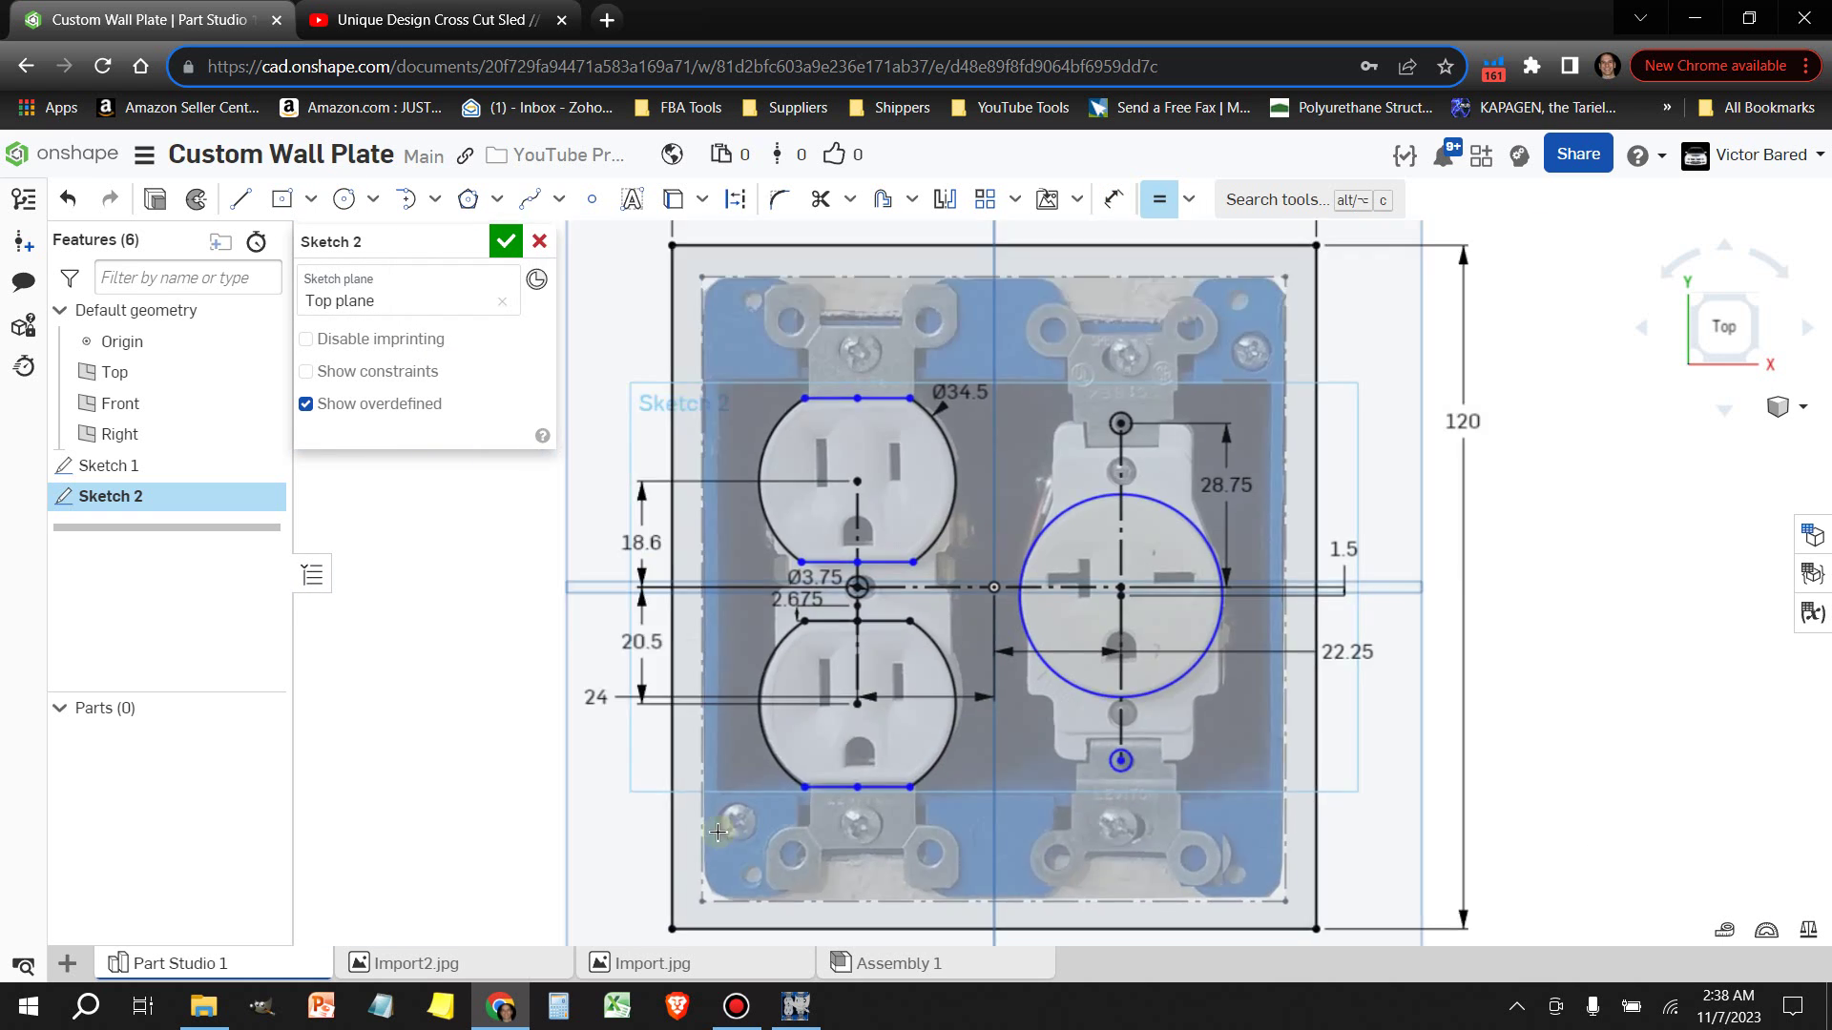
Extrude Sketch 2 into a 6 mm solid plate
key(shift+e)
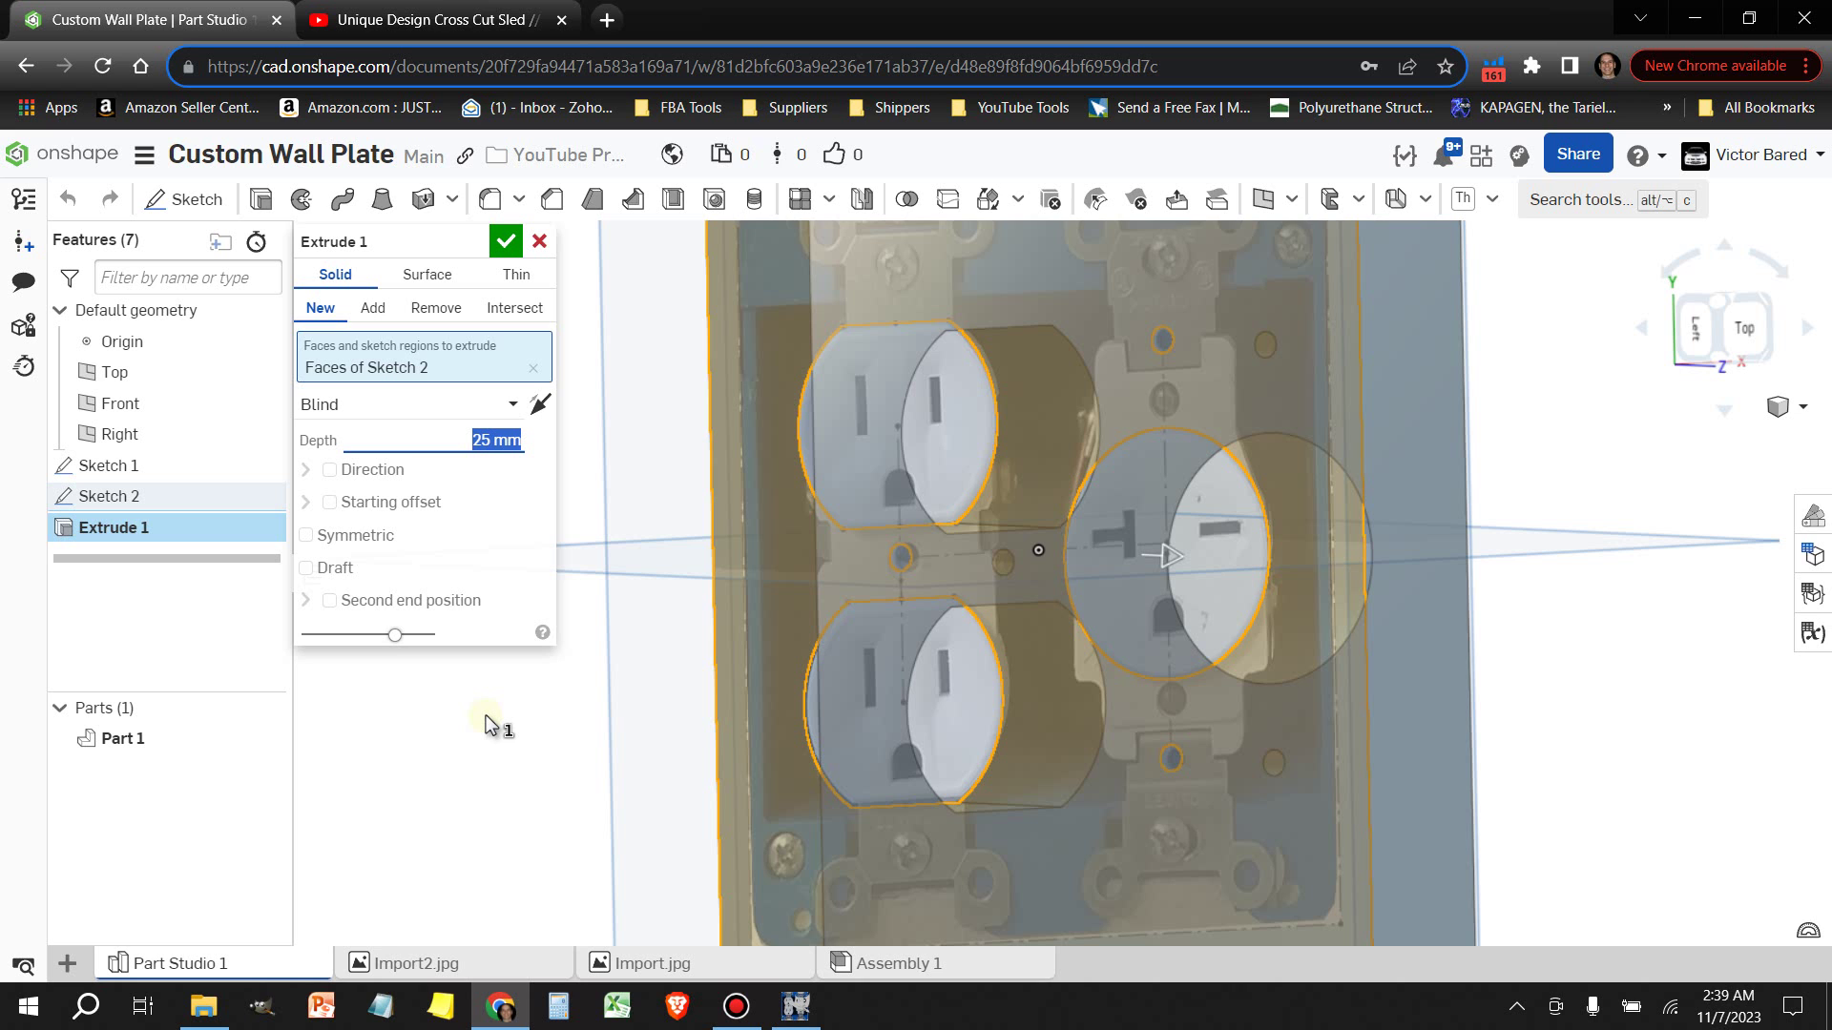
scroll(1513, 633, down, 2)
text(6)
key(Return)
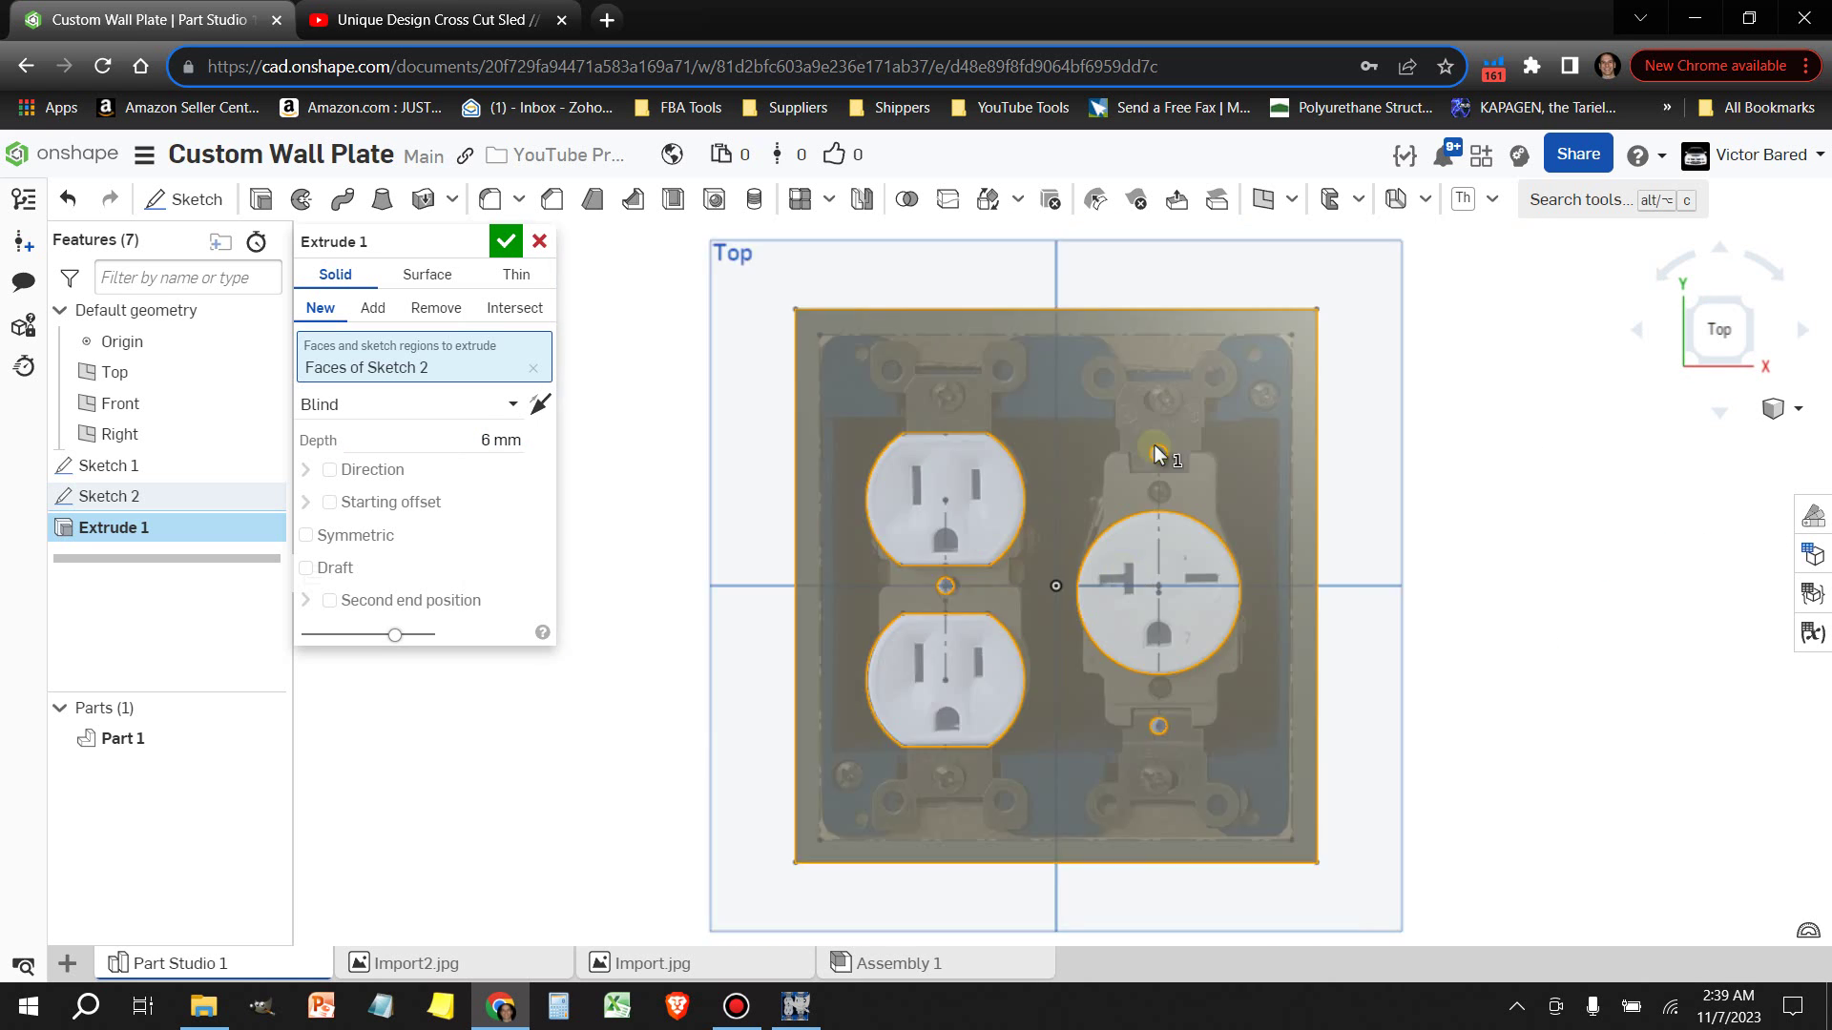
right_drag(1153, 449, 697, 758)
click(506, 241)
Hide the outlet reference photo, then try a shell feature and cancel it
right_drag(626, 340, 490, 458)
scroll(499, 413, up, 3)
click(753, 397)
click(673, 199)
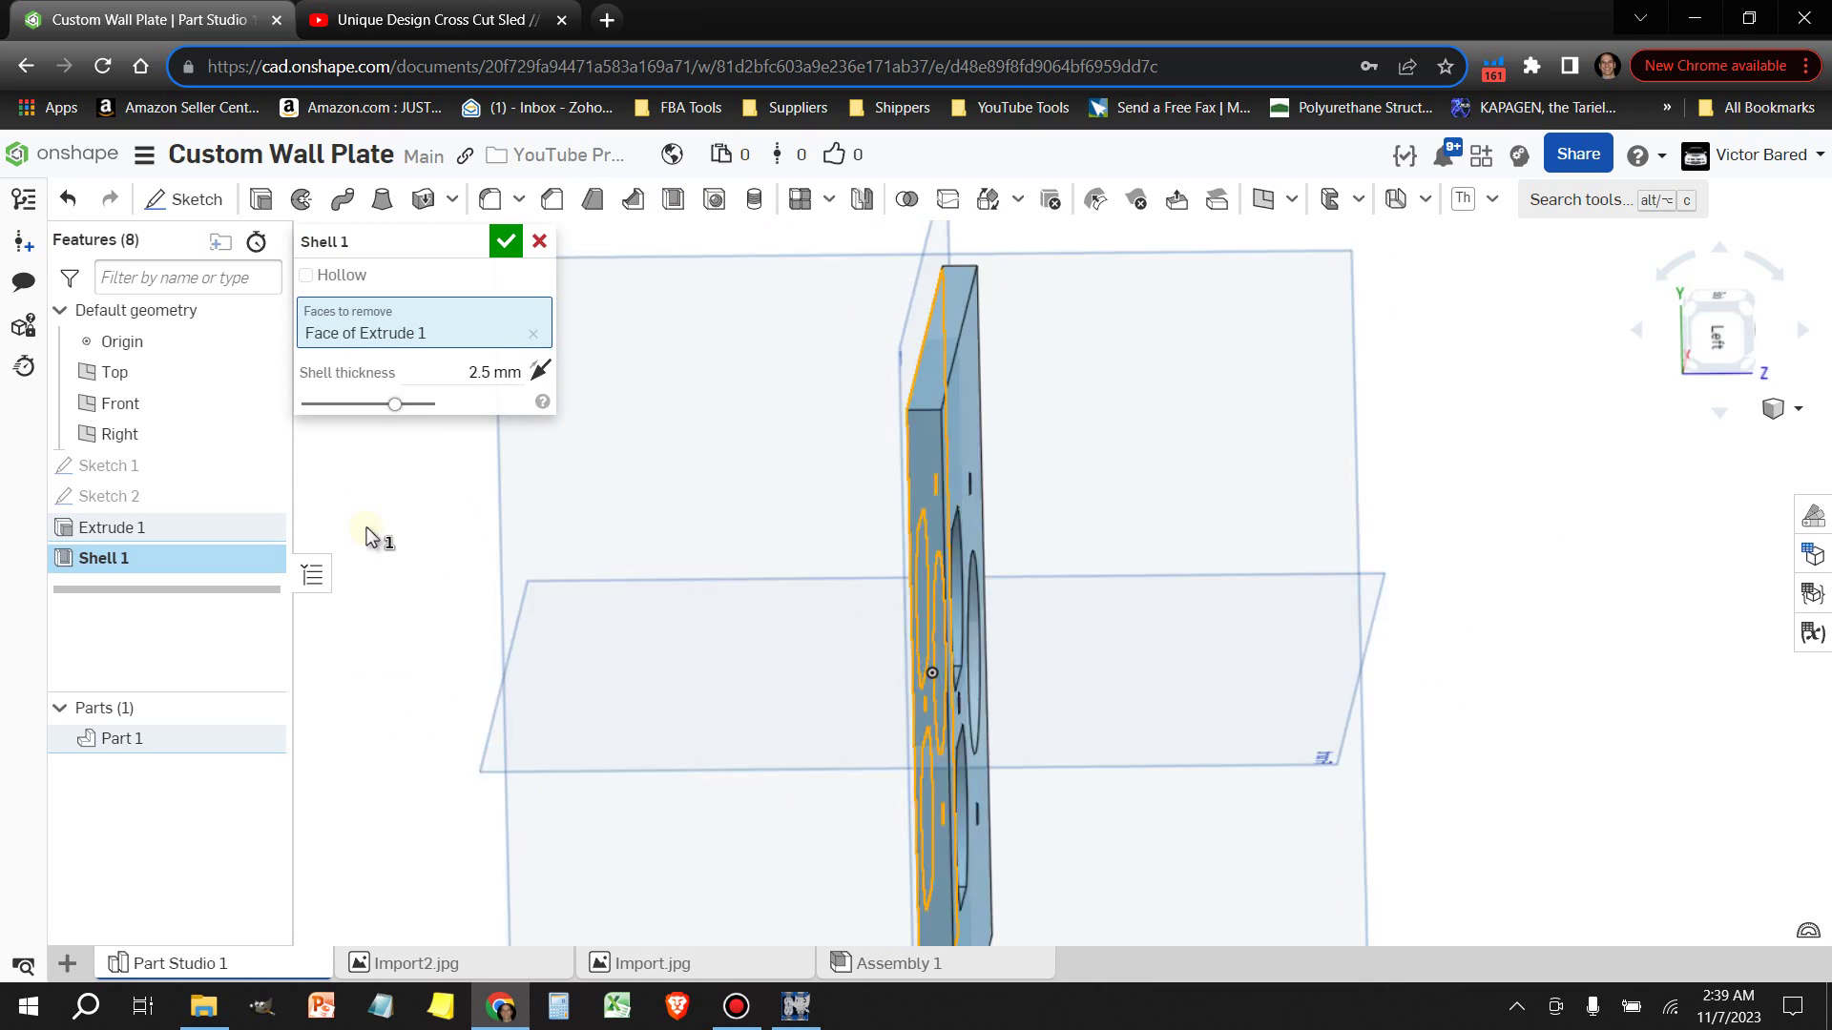
right_drag(561, 520, 764, 768)
key(Escape)
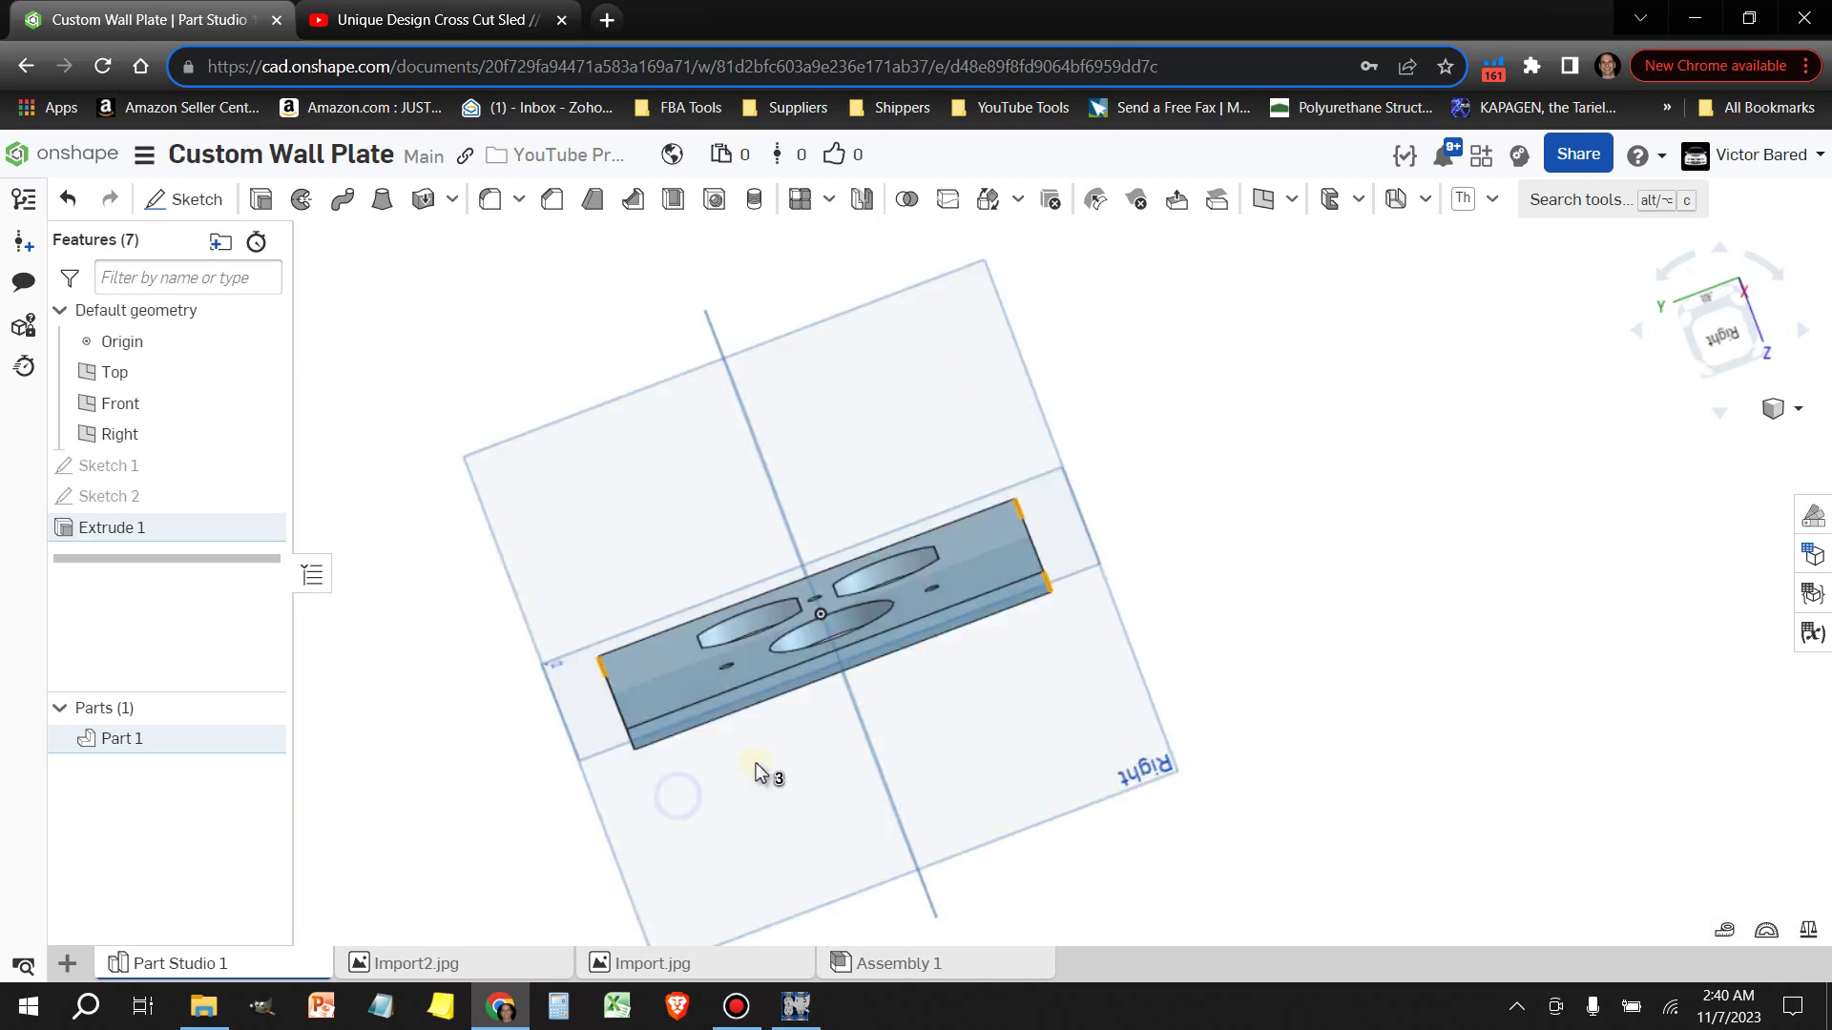
Fillet the plate's edges and hollow it with a 2.5 mm shell
scroll(604, 523, up, 5)
key(shift+f)
scroll(603, 522, down, 5)
key(Return)
right_drag(797, 838, 769, 655)
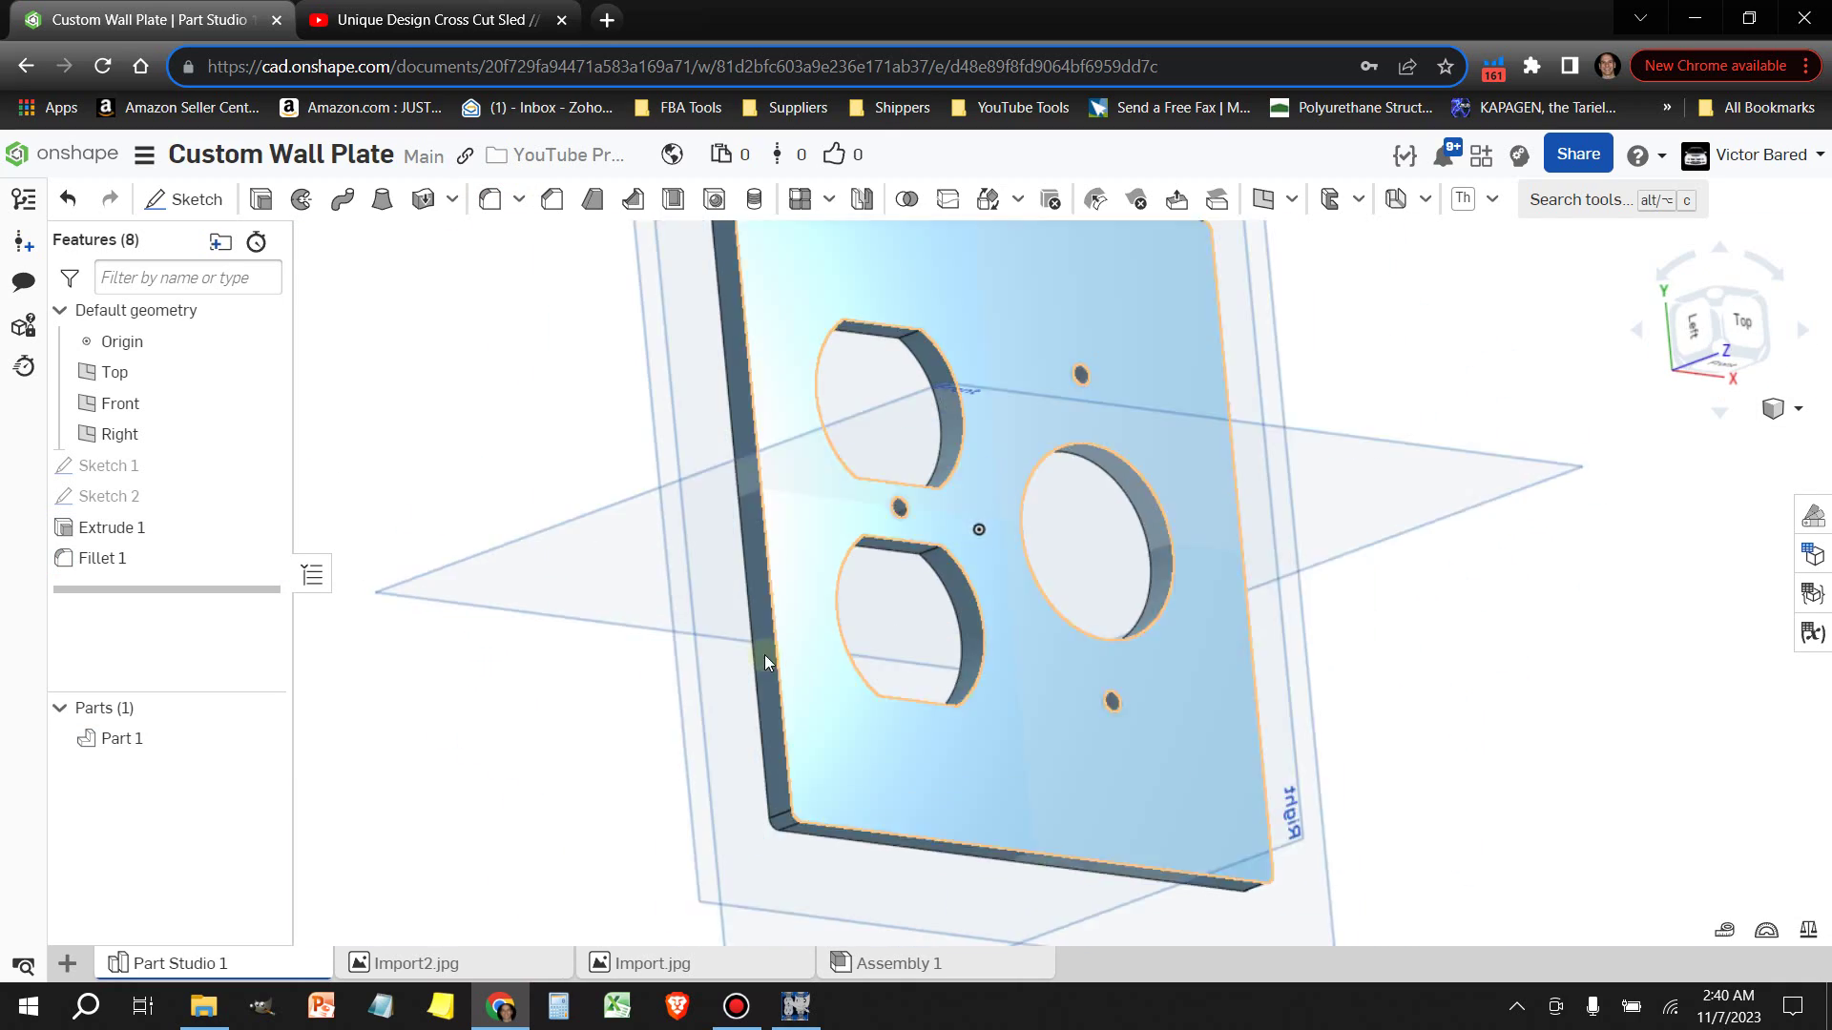
click(490, 200)
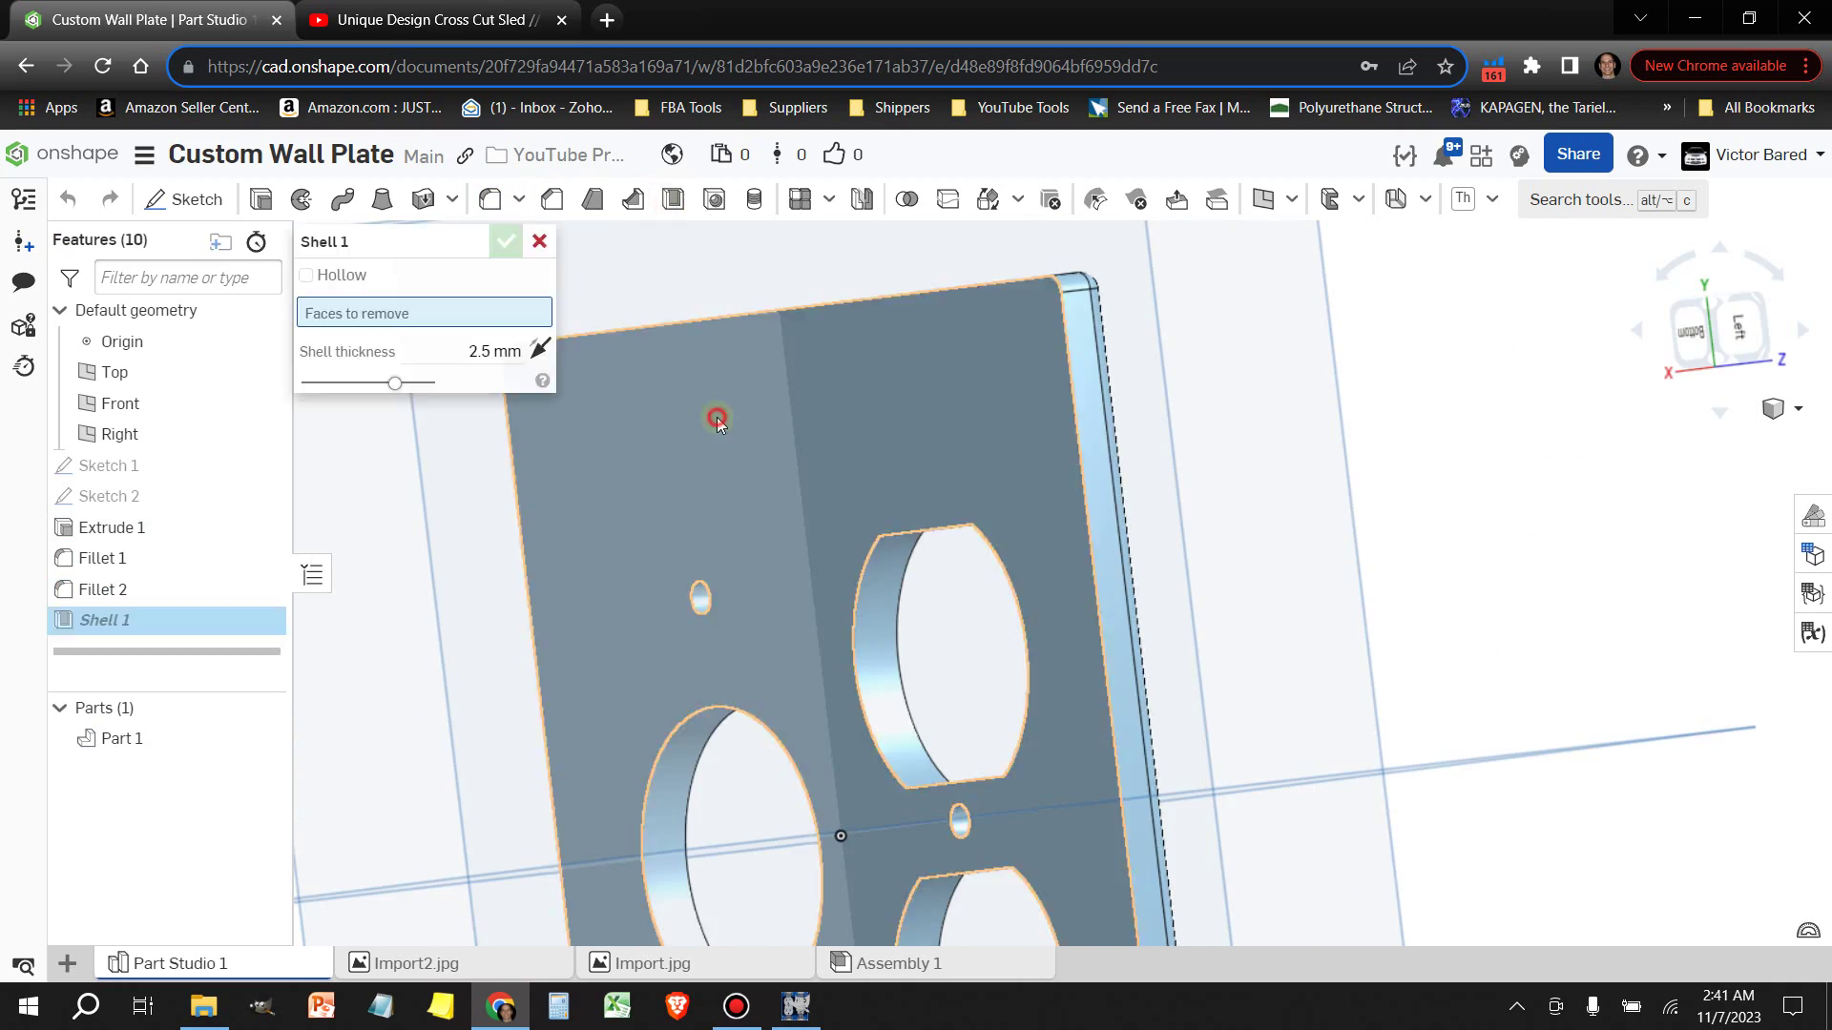
key(Return)
right_drag(1047, 571, 830, 626)
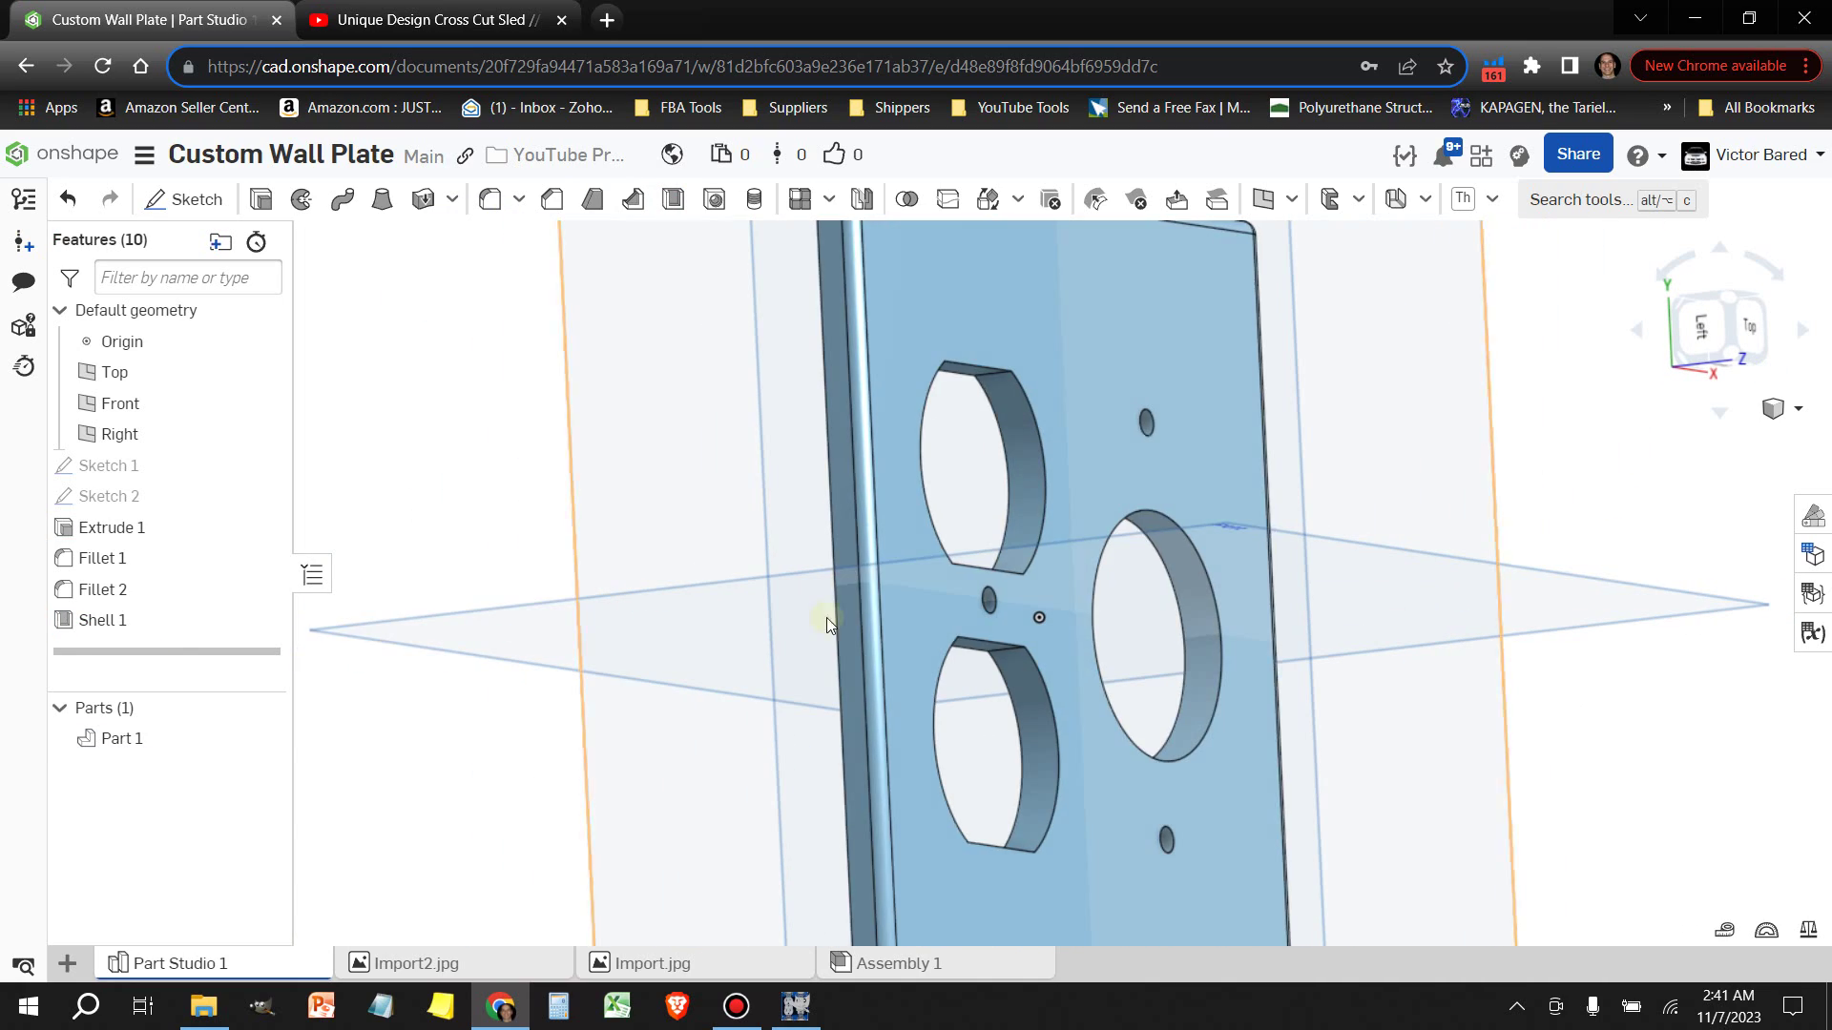
Export Part 1 as an STL named Custom Wall Plate
double_click(811, 611)
key(Escape)
key(shift+5)
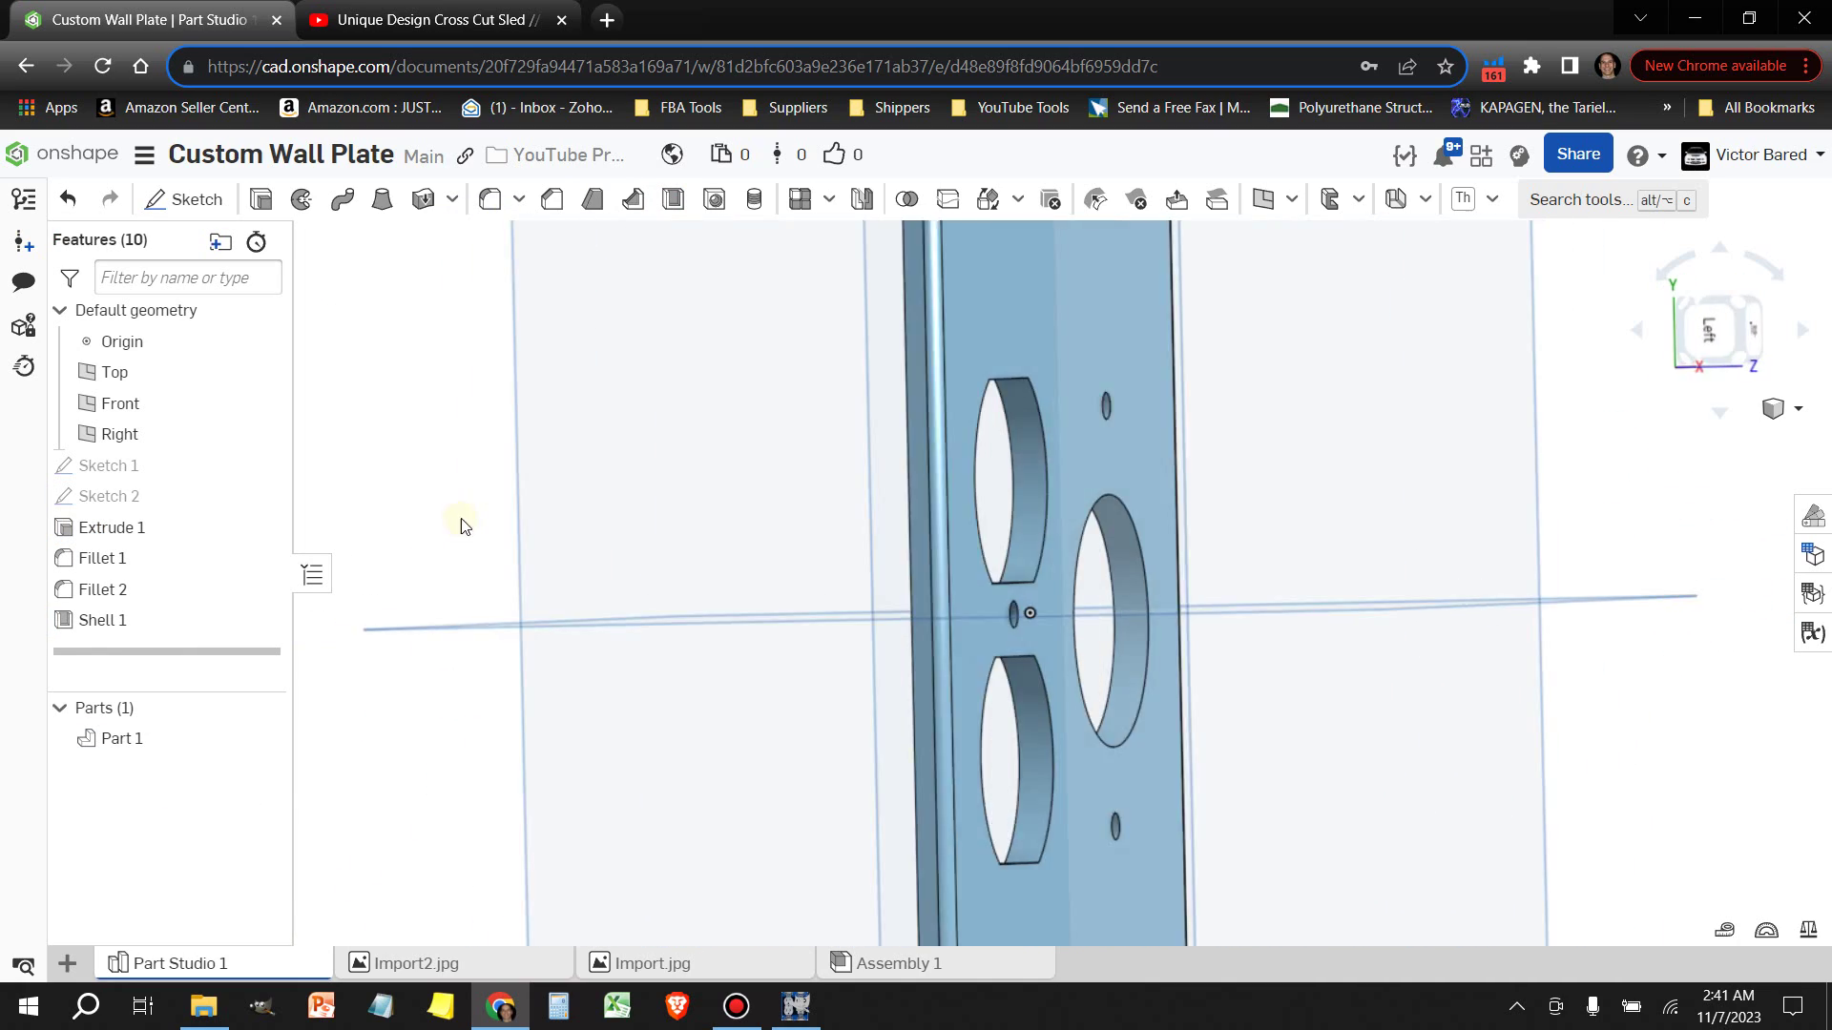
right_click(122, 738)
click(286, 531)
text(Wall Plate)
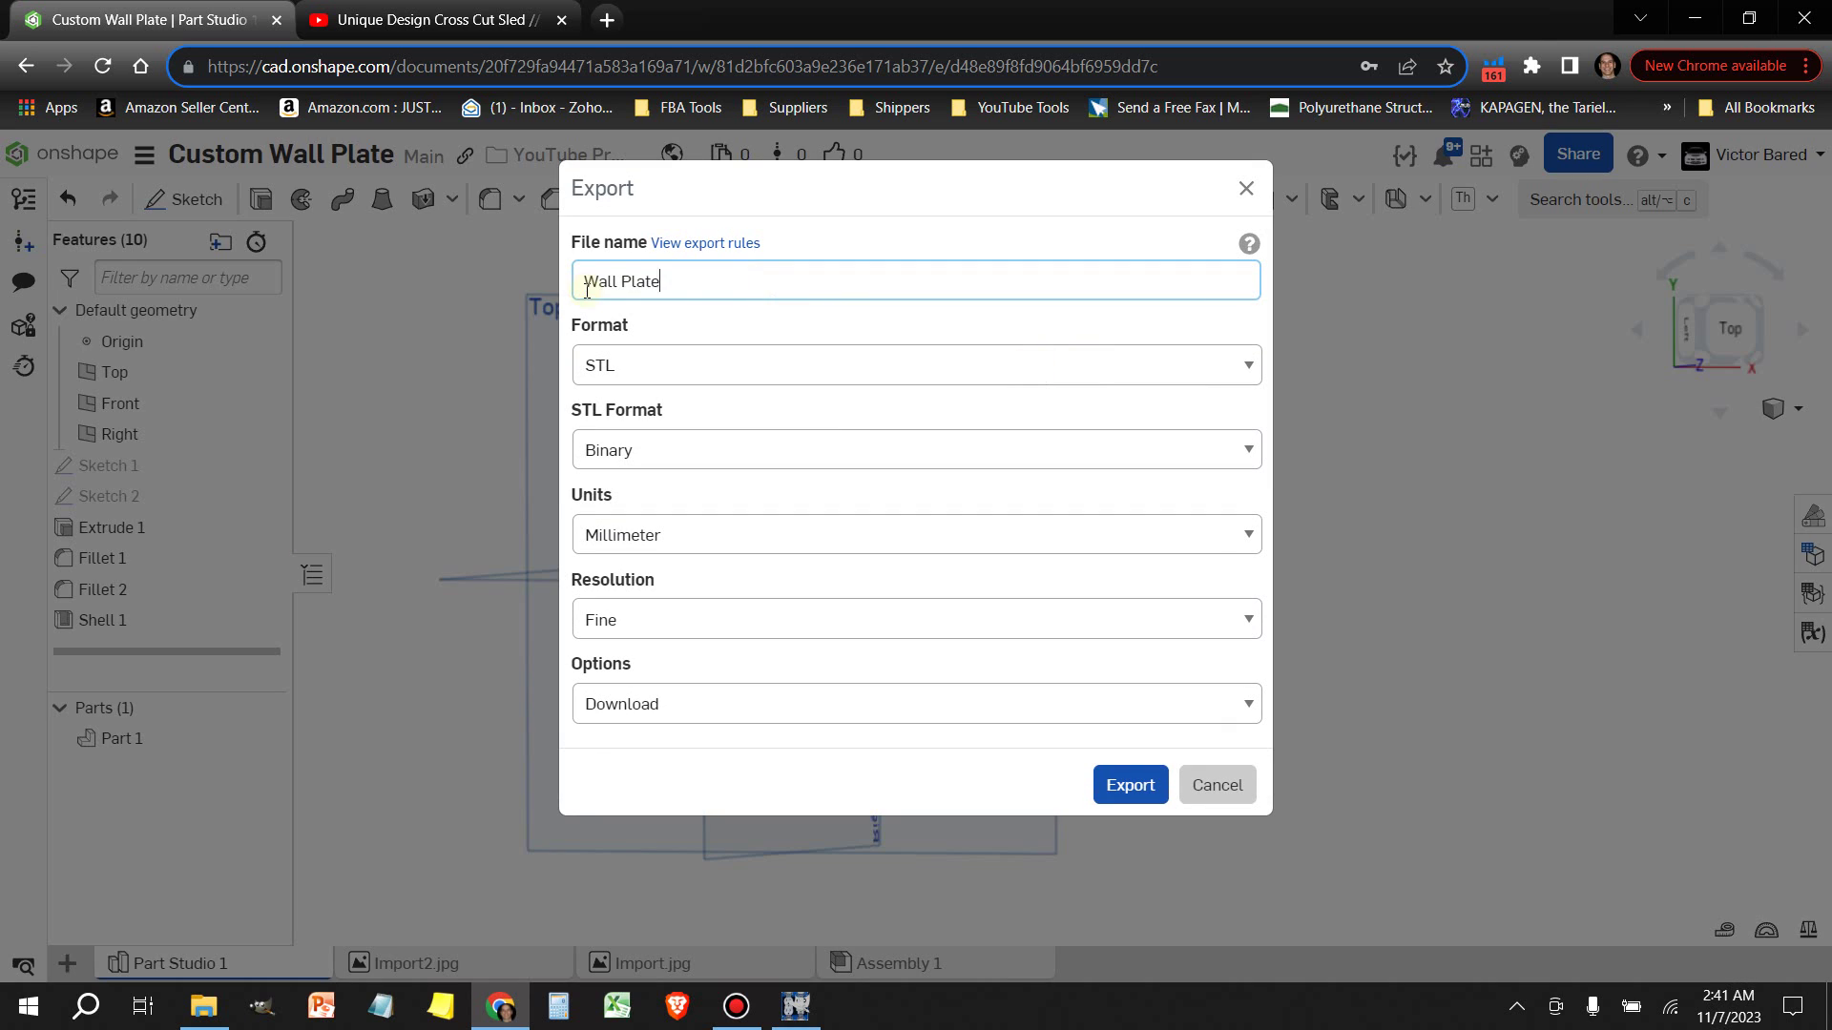
text(Custome)
key(BackSpace)
click(1129, 784)
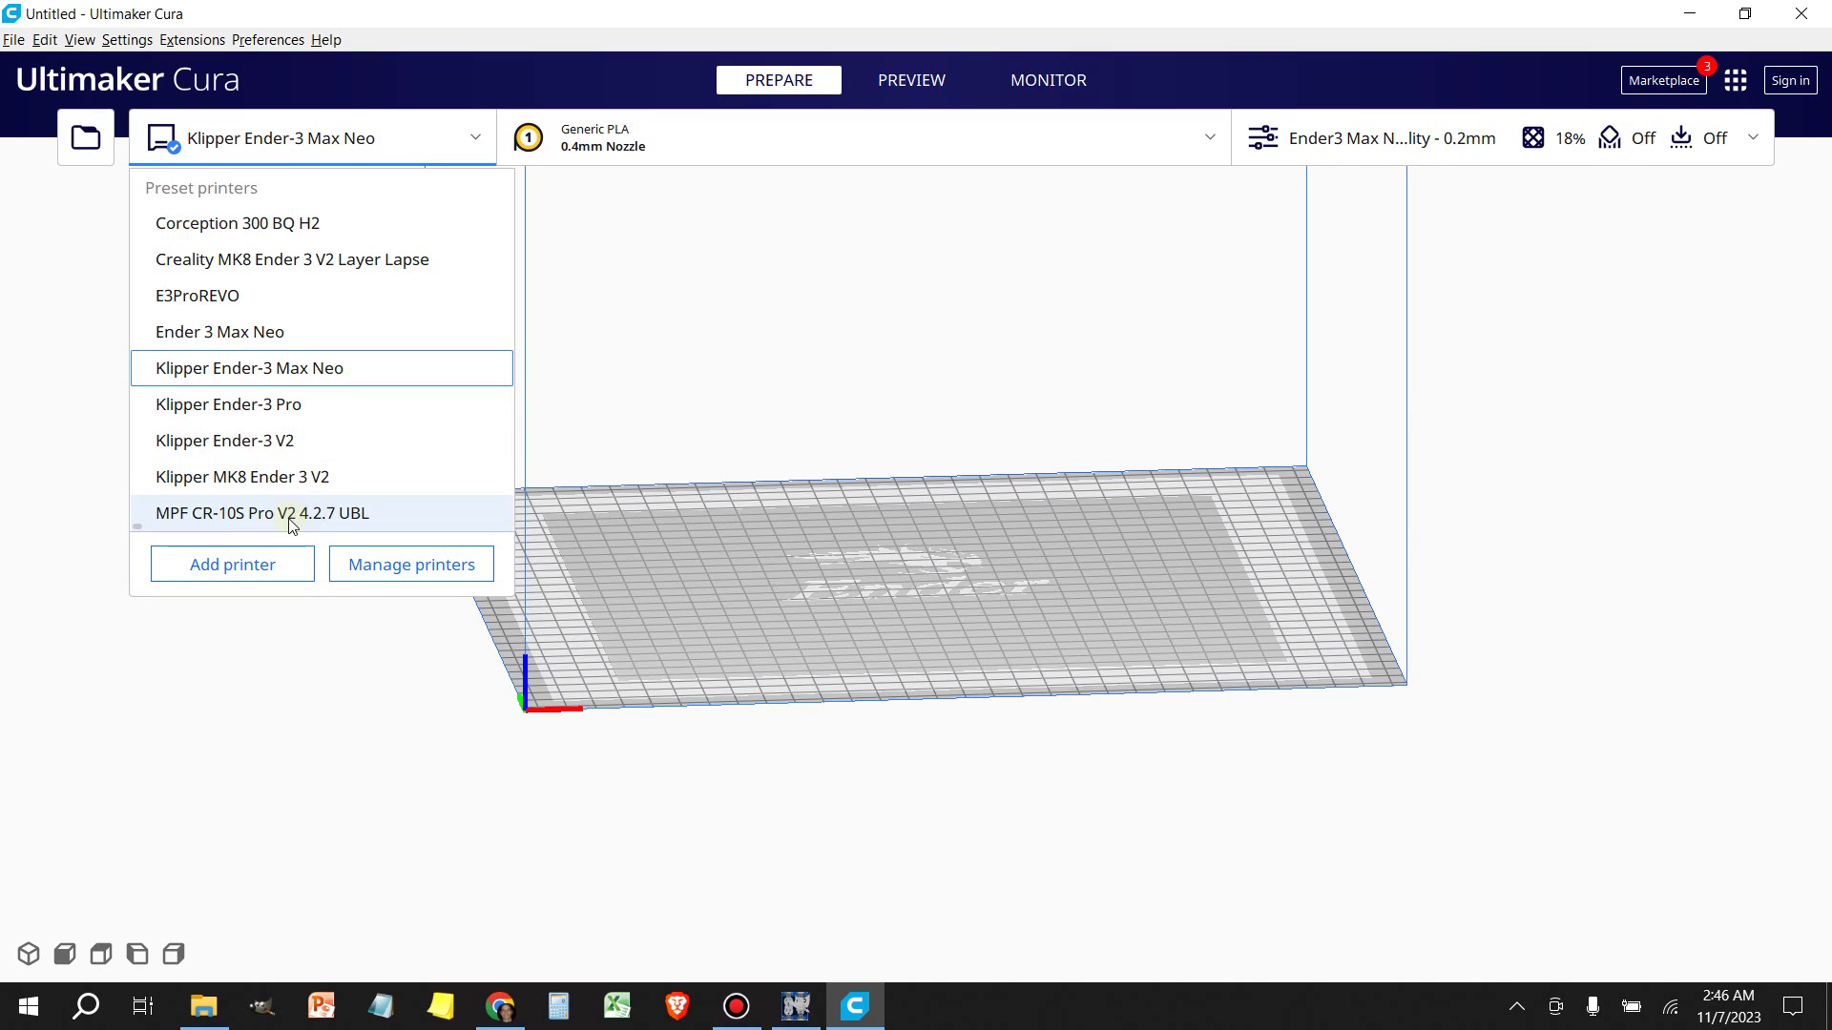
Select the MPF CR-10S Pro V2 printer in Cura and load the wall plate model
click(291, 513)
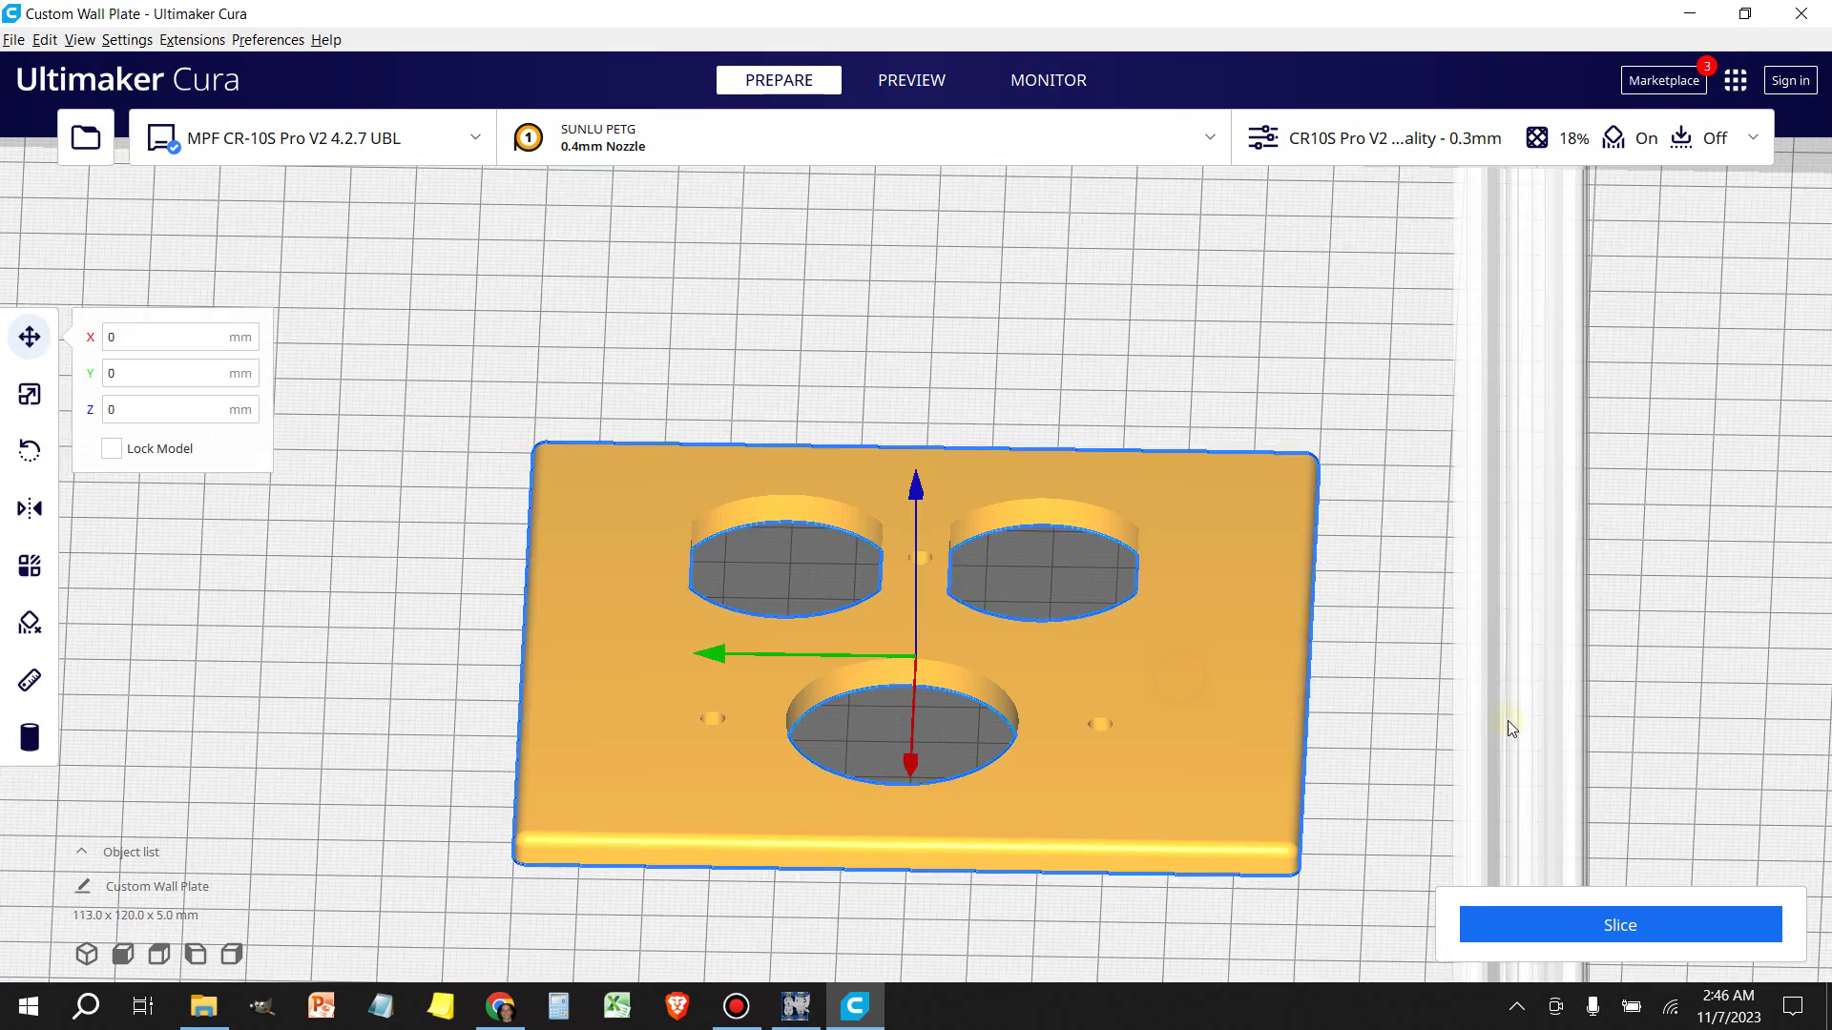
key(r)
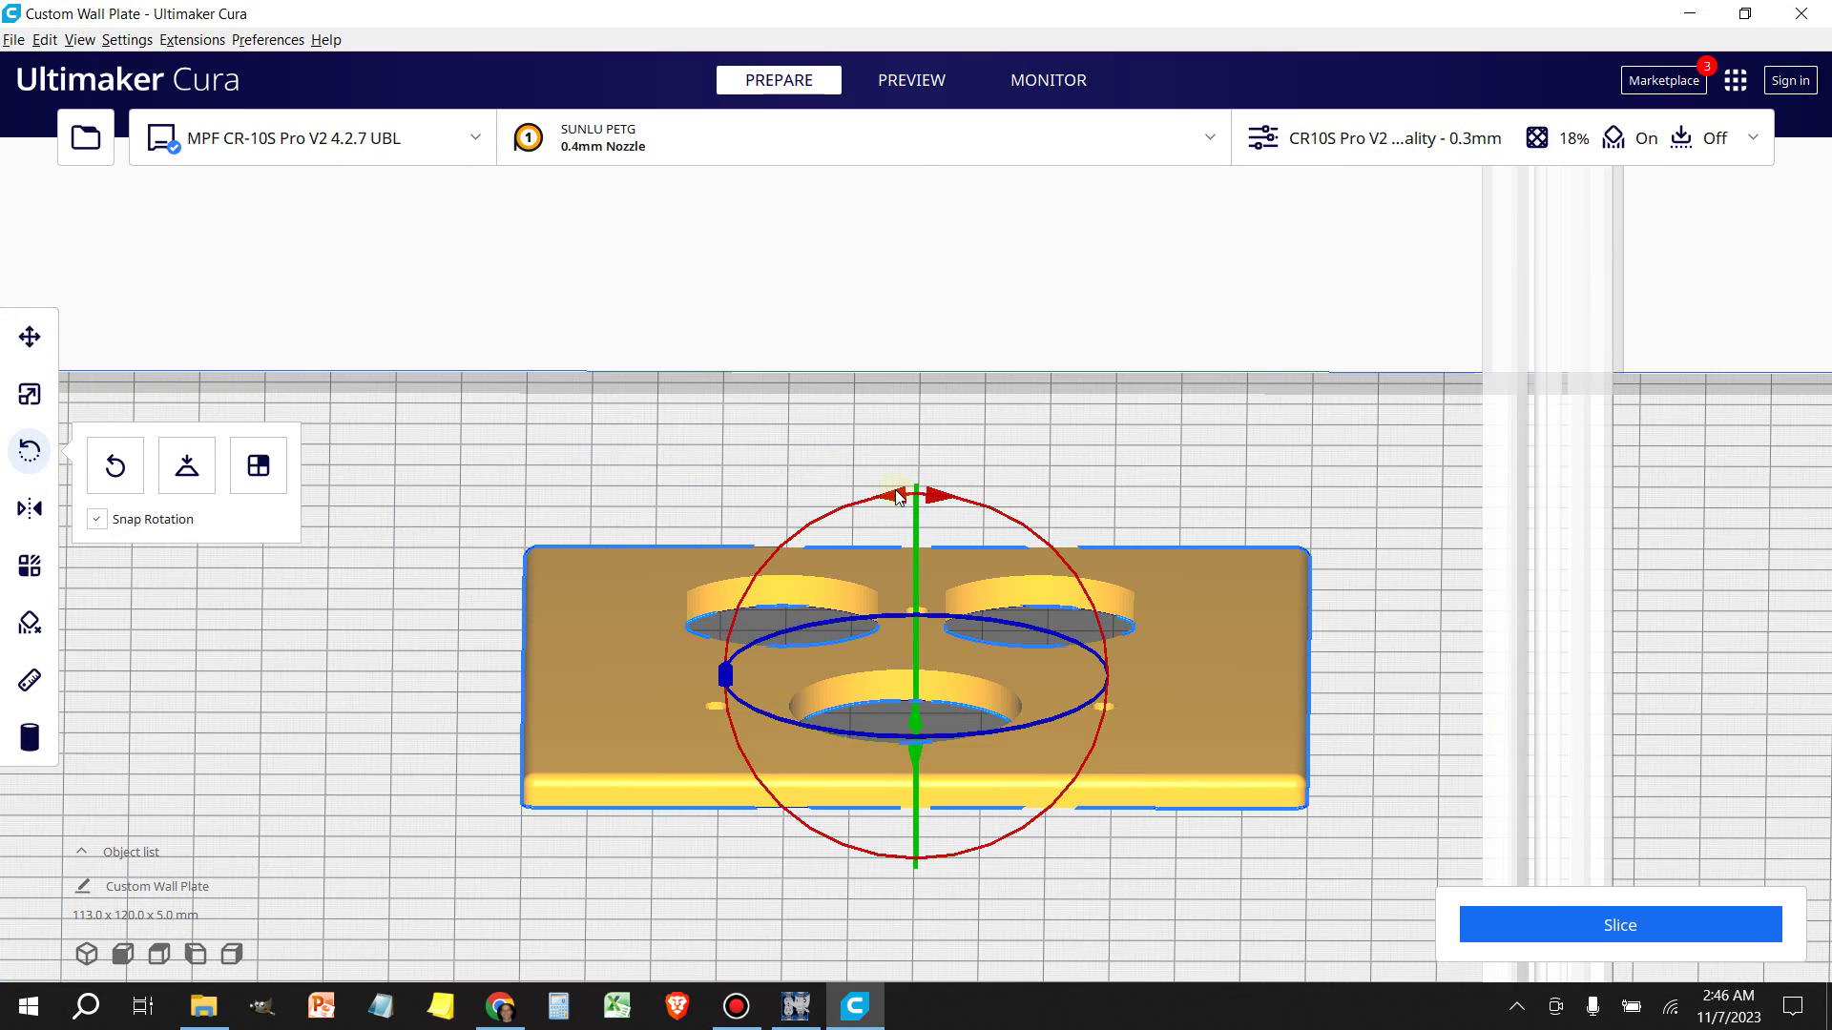
key(t)
scroll(1257, 633, up, 5)
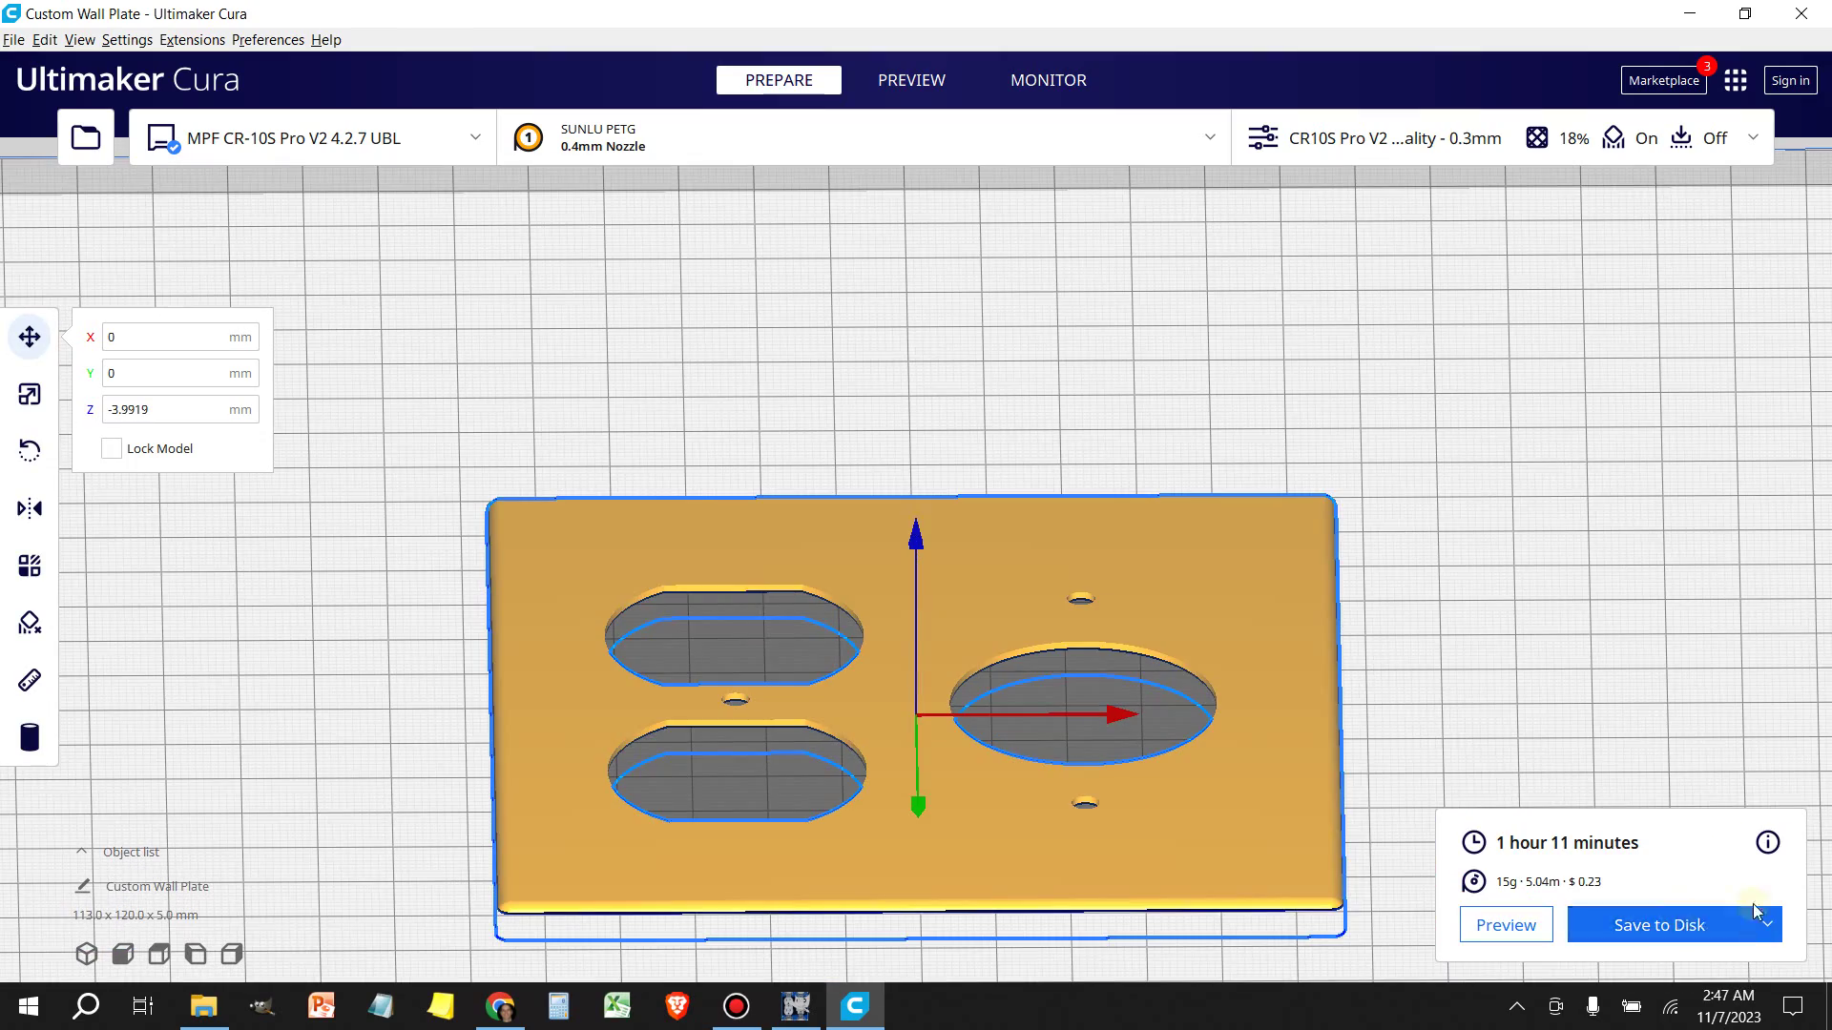
Upload the sliced wall plate to the printer and view its web dashboard
click(1755, 914)
click(1536, 874)
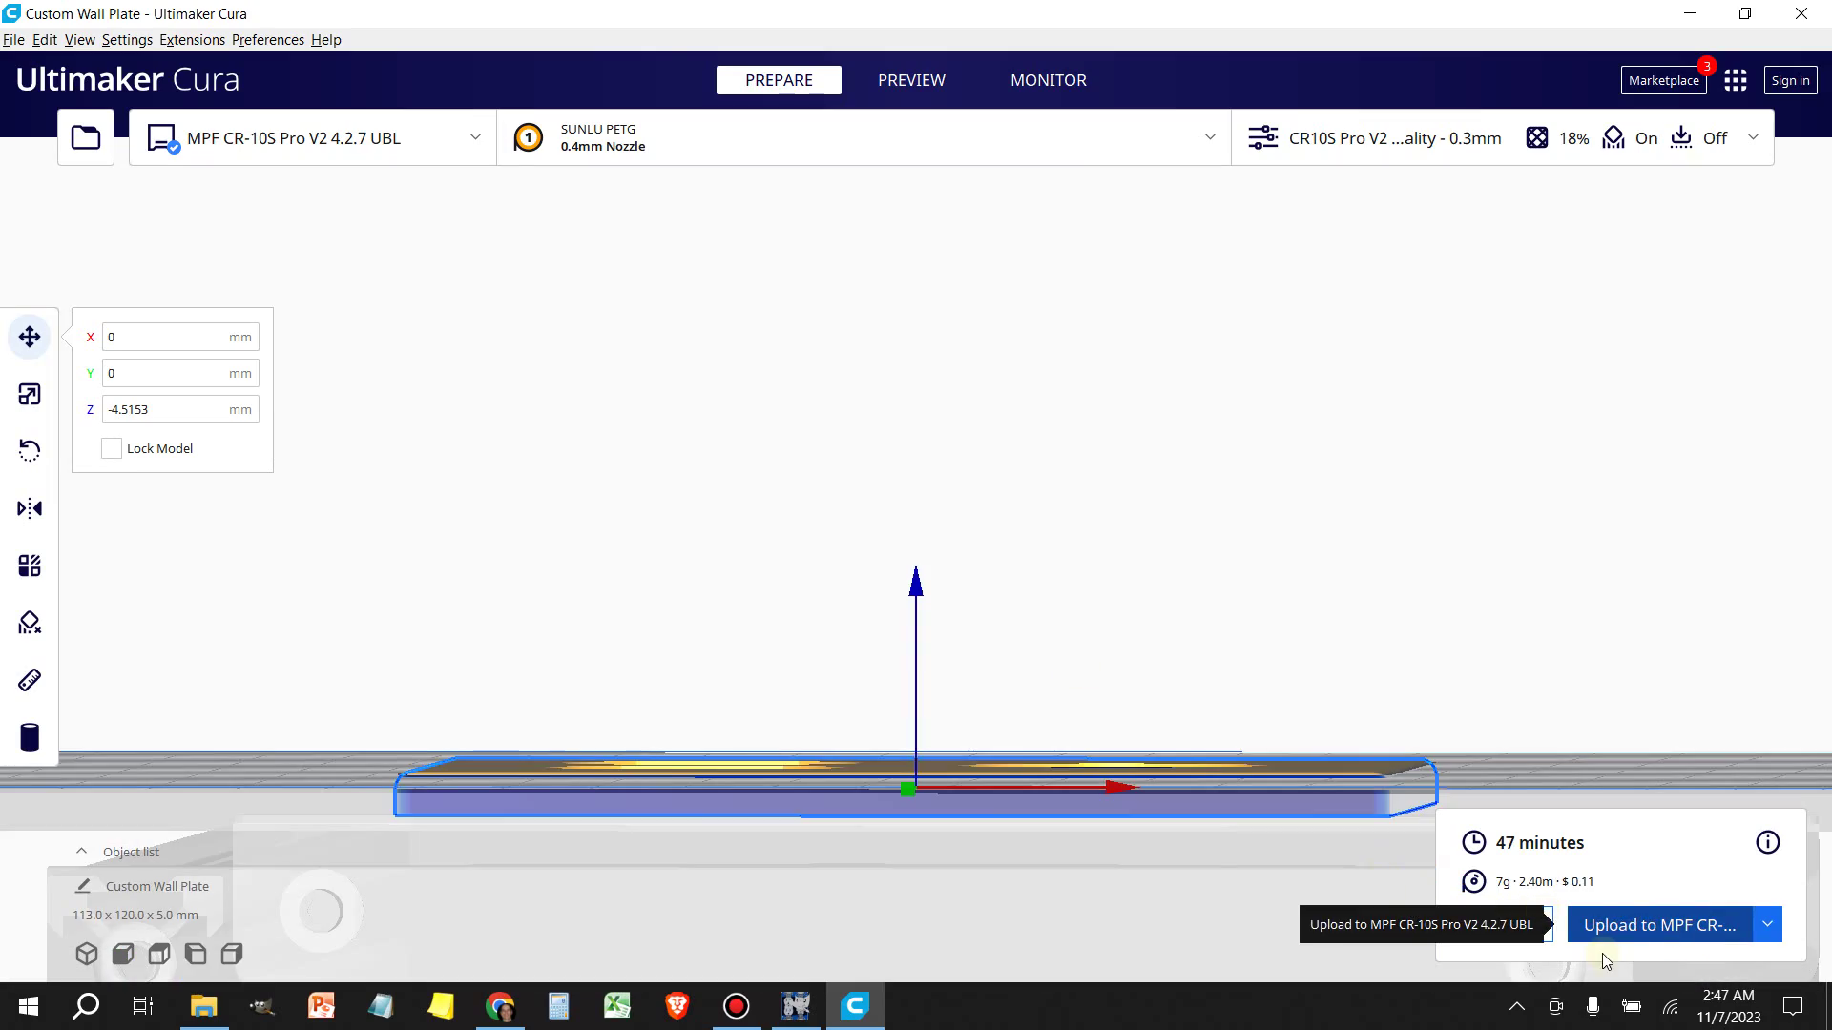
click(1606, 939)
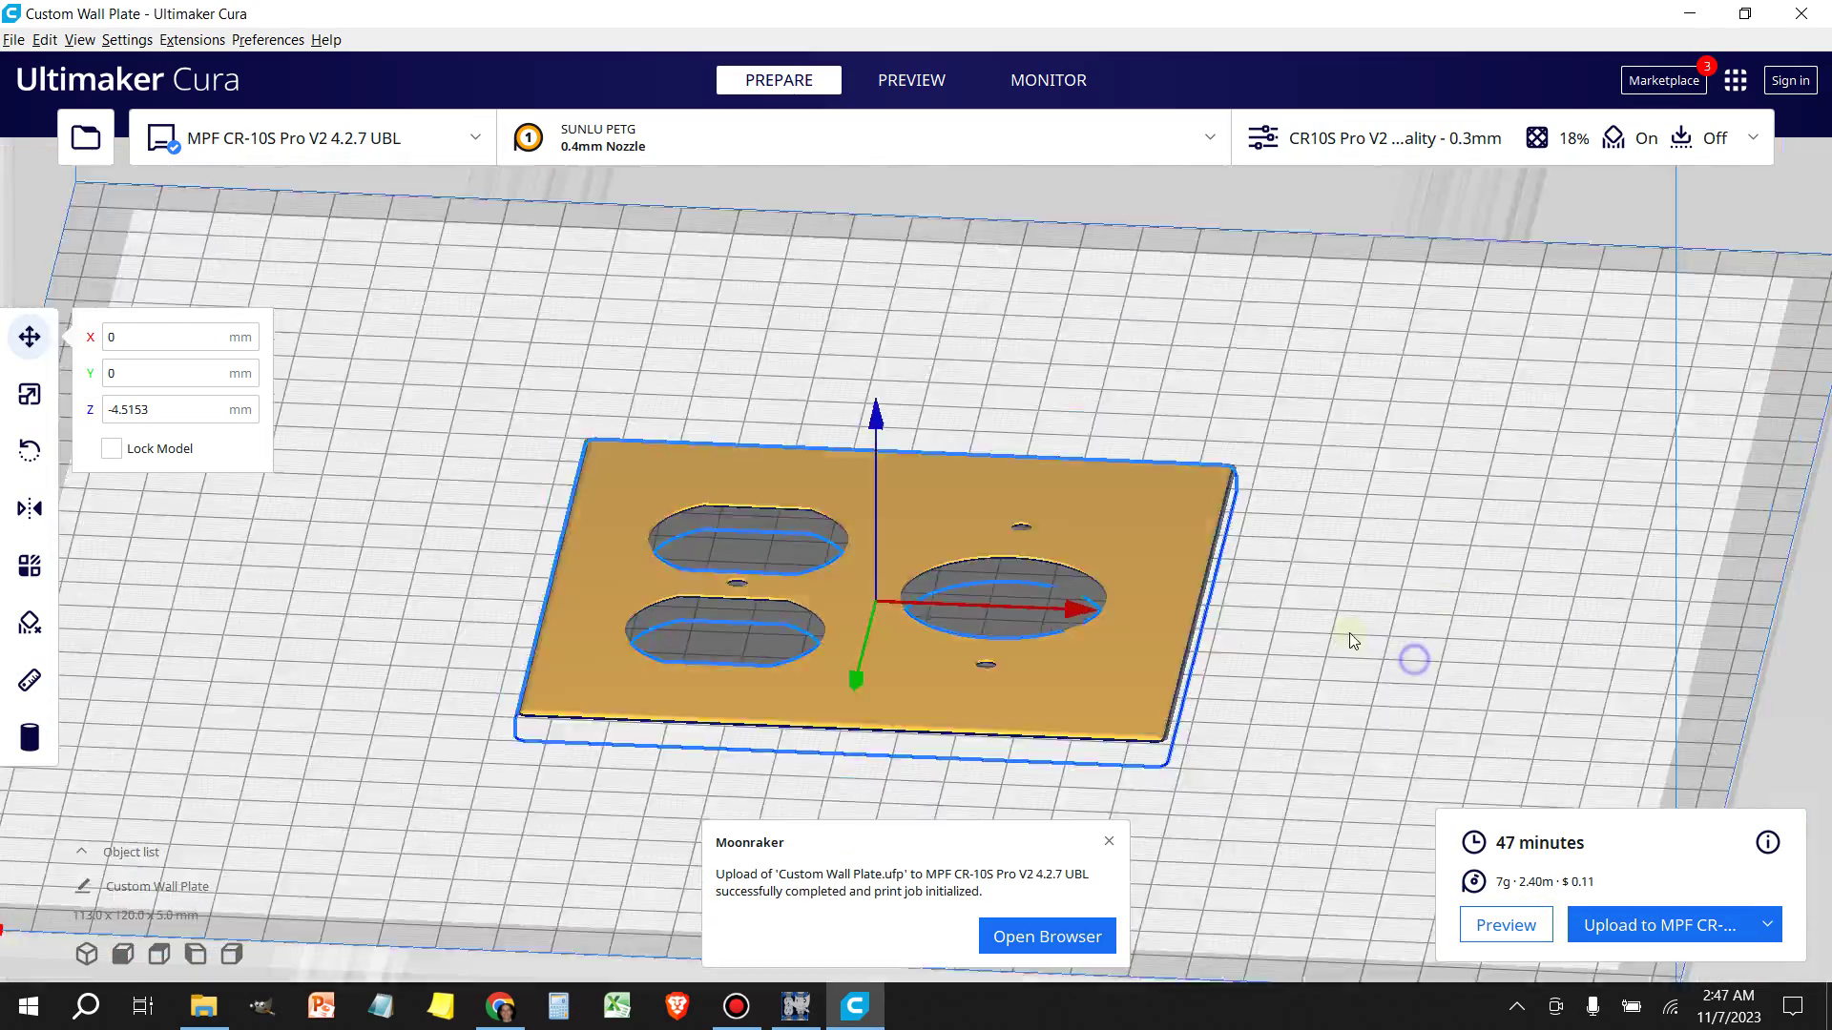
click(1046, 936)
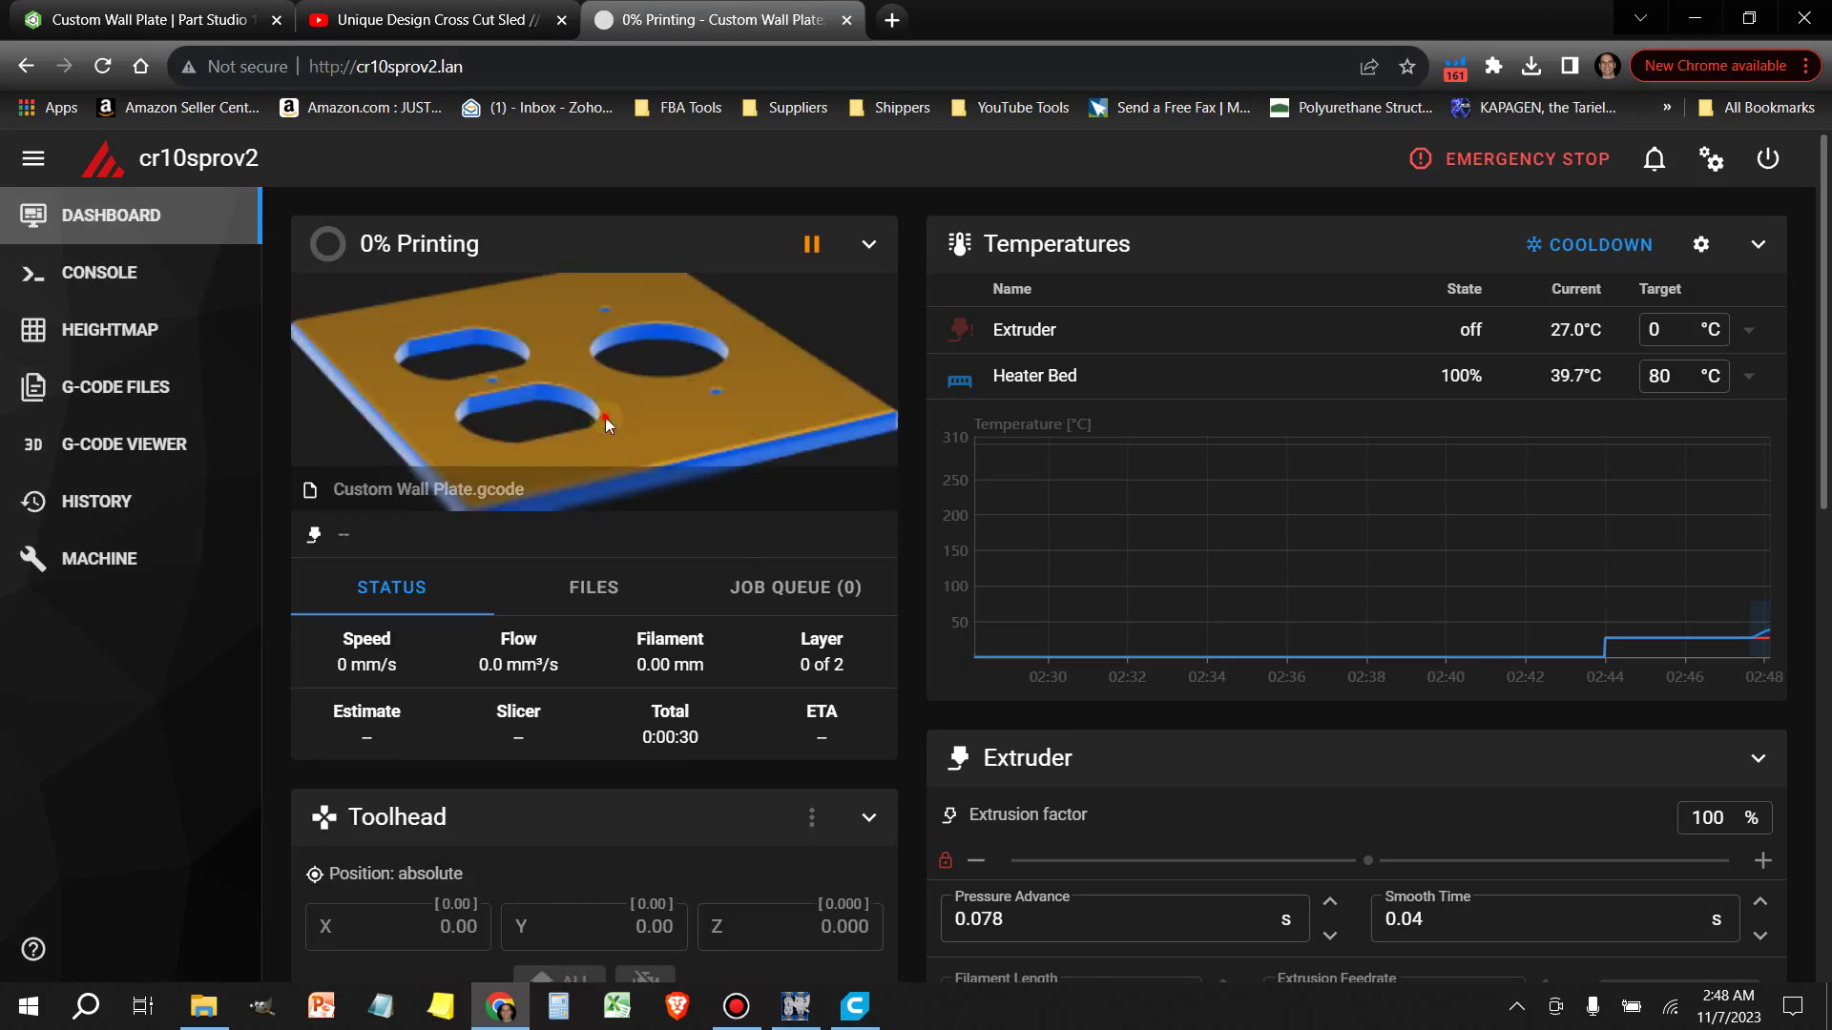